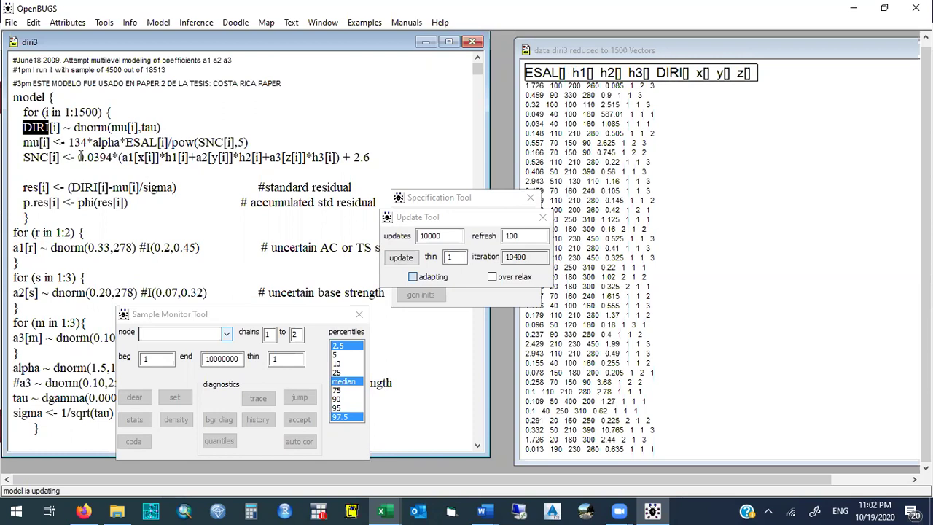
Examine the DIRI, mu and SNC equations in the diri3 model code
{"action": "left_click_drag", "start_coordinate": [78, 157], "coordinate": [338, 159]}
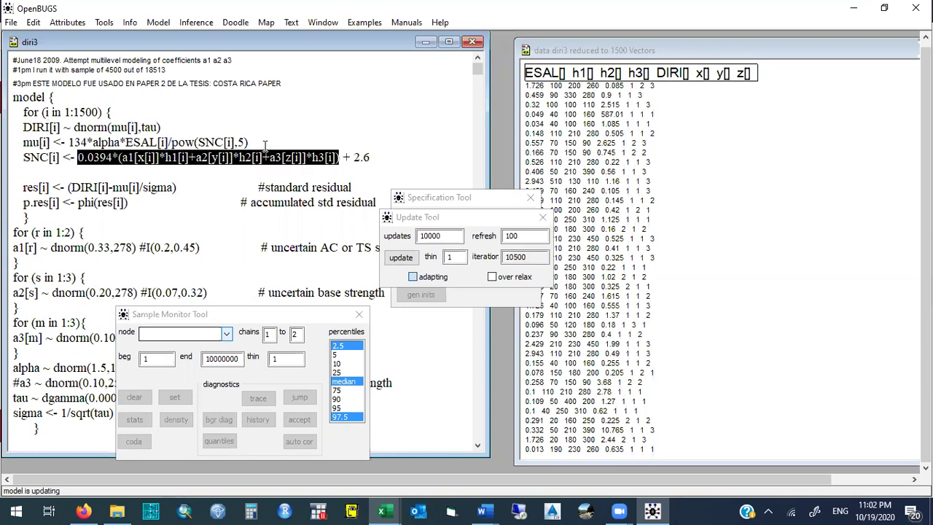
{"action": "left_click_drag", "start_coordinate": [254, 142], "coordinate": [81, 142]}
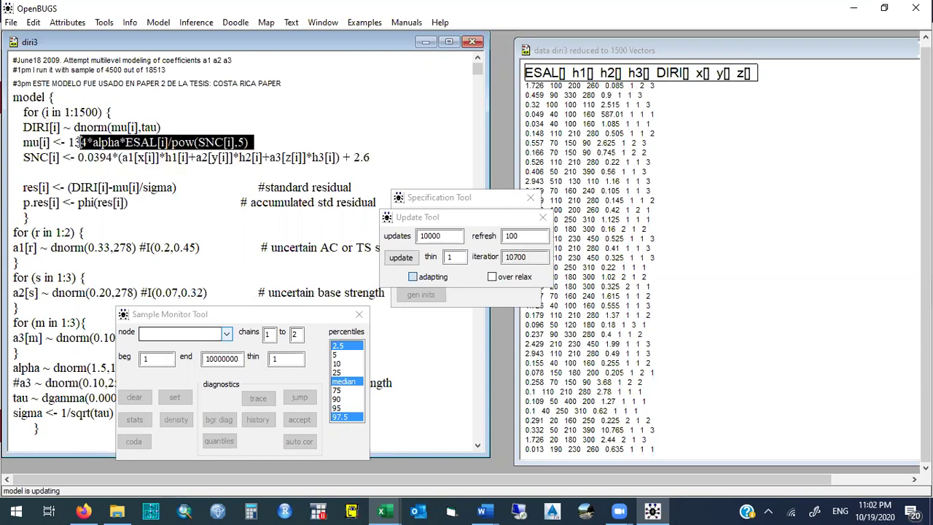
{"action": "double_click", "coordinate": [35, 143]}
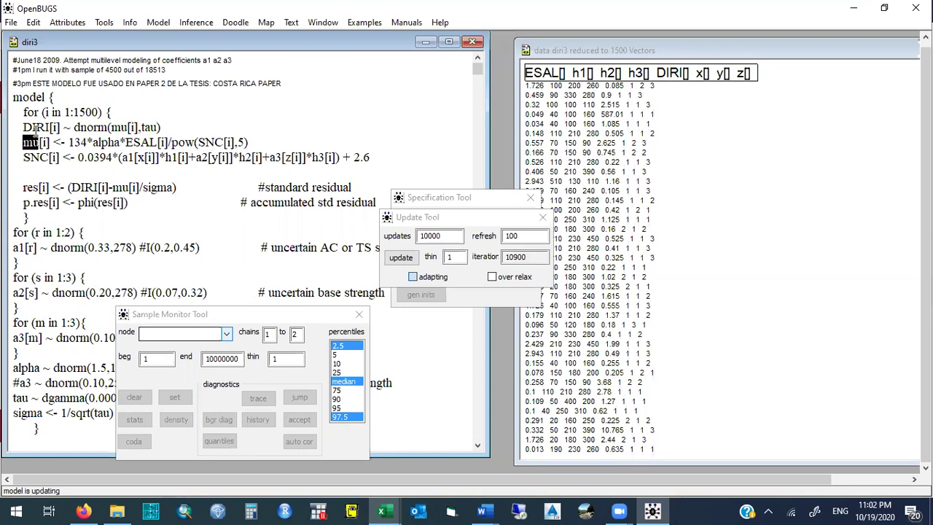
{"action": "double_click", "coordinate": [35, 128]}
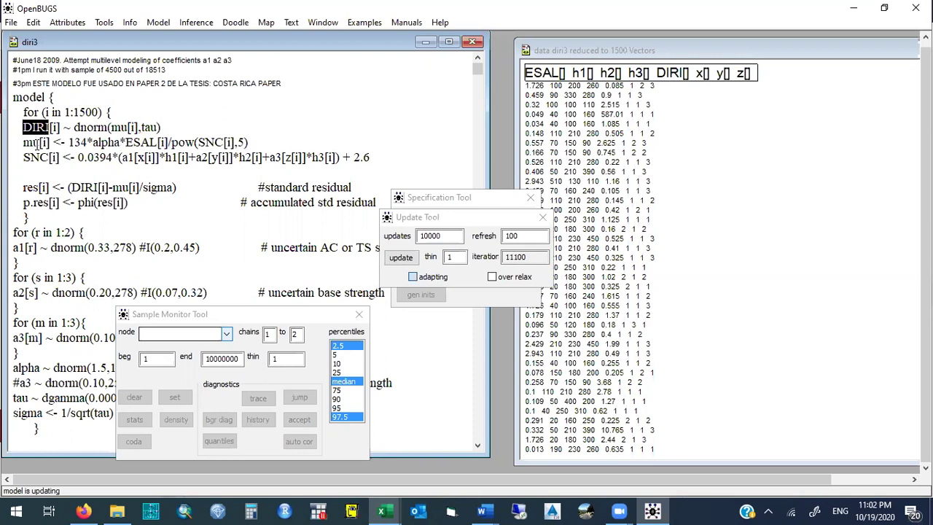
{"action": "double_click", "coordinate": [32, 143]}
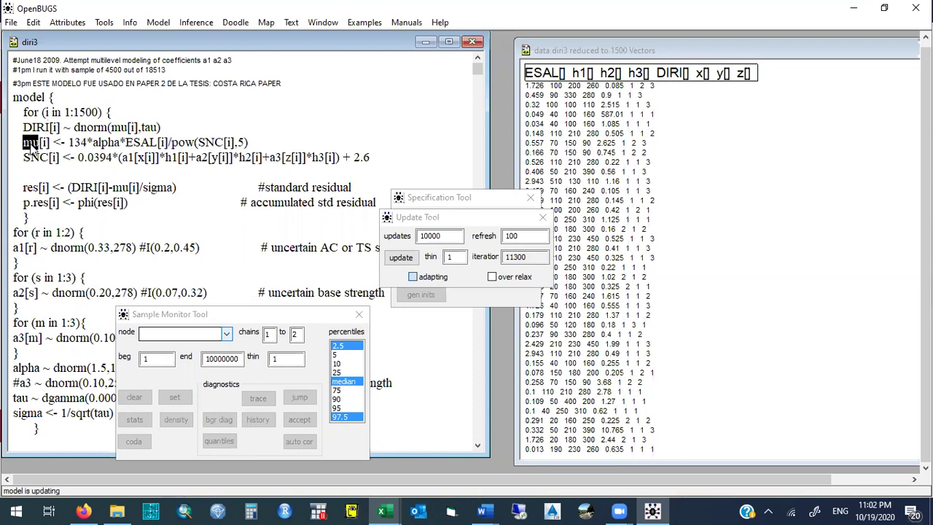
{"action": "double_click", "coordinate": [33, 127]}
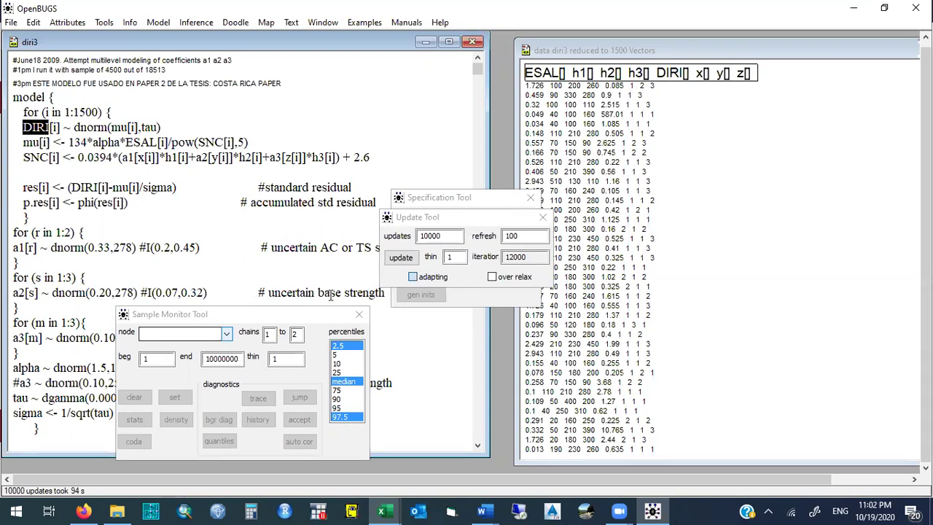
Move the Sample Monitor Tool over the data window and plot the posterior density of node a1
{"action": "left_click", "coordinate": [306, 314]}
{"action": "left_click_drag", "start_coordinate": [306, 315], "coordinate": [799, 195]}
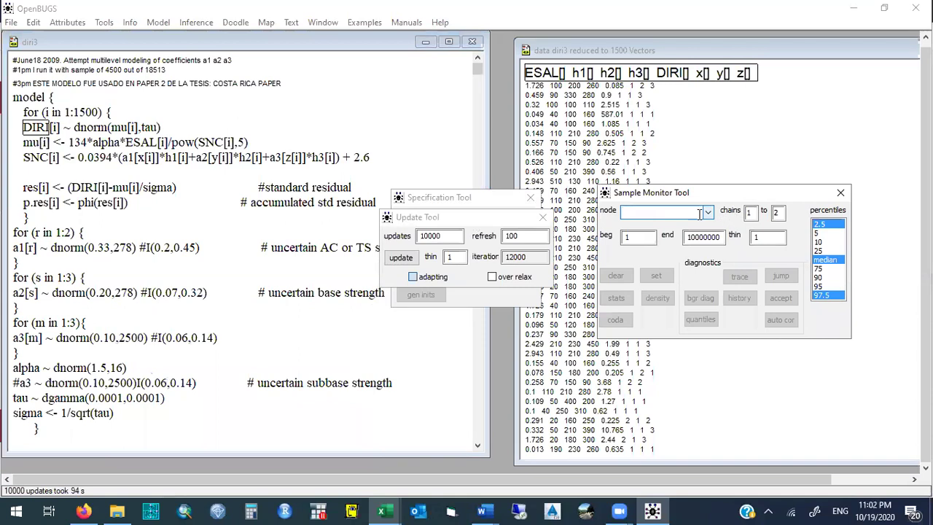
{"action": "type", "text": "a1"}
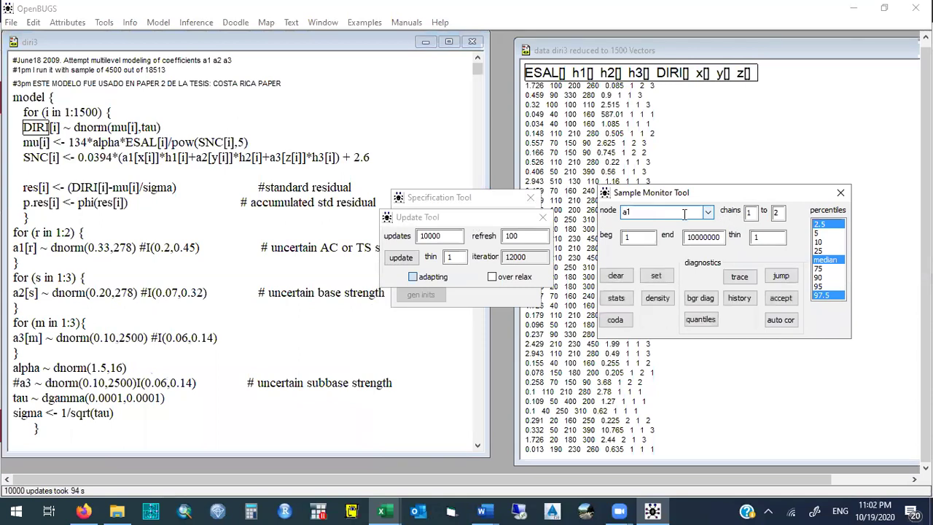
{"action": "left_click", "coordinate": [657, 298]}
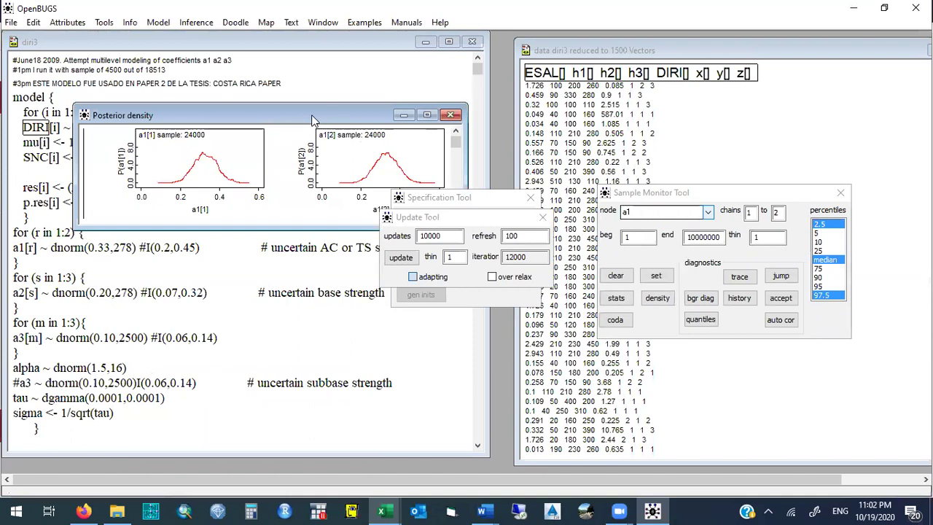
{"action": "left_click_drag", "start_coordinate": [312, 118], "coordinate": [256, 100]}
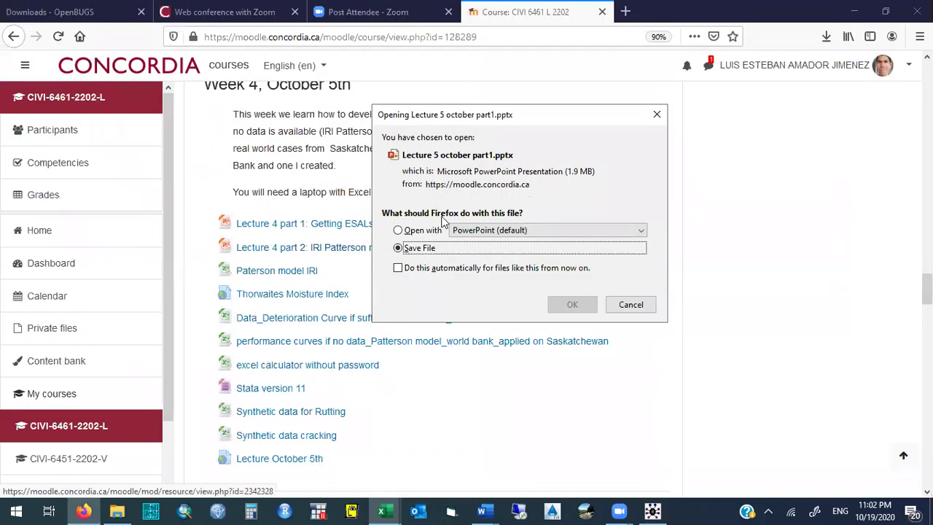
Open Lecture 5 october part1.pptx in PowerPoint, check the typical coefficient ranges on the Structural Number slide, and return to OpenBUGS
{"action": "left_click", "coordinate": [570, 302]}
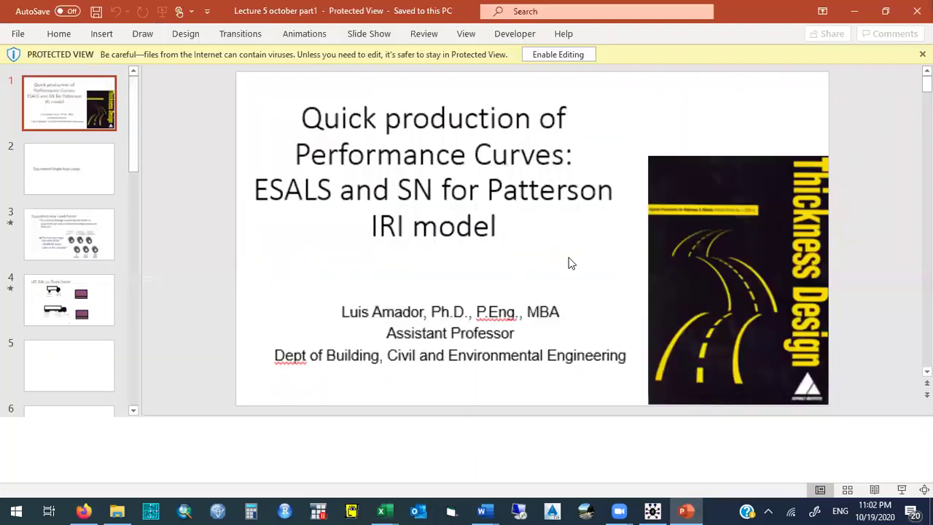
{"action": "key", "text": "Down"}
{"action": "key", "text": "Down"}
{"action": "key", "text": "Down"}
{"action": "key", "text": "Down"}
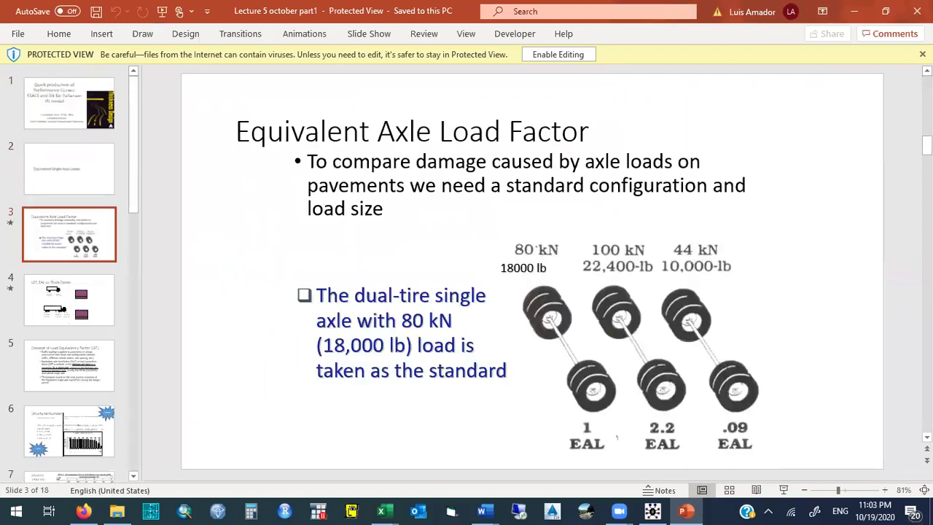
{"action": "key", "text": "Down"}
{"action": "key", "text": "Down"}
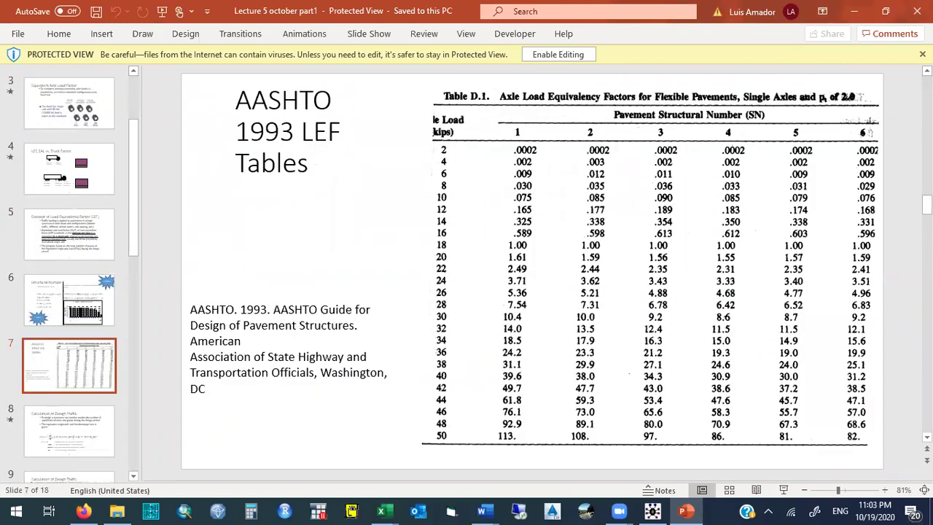
{"action": "key", "text": "Up"}
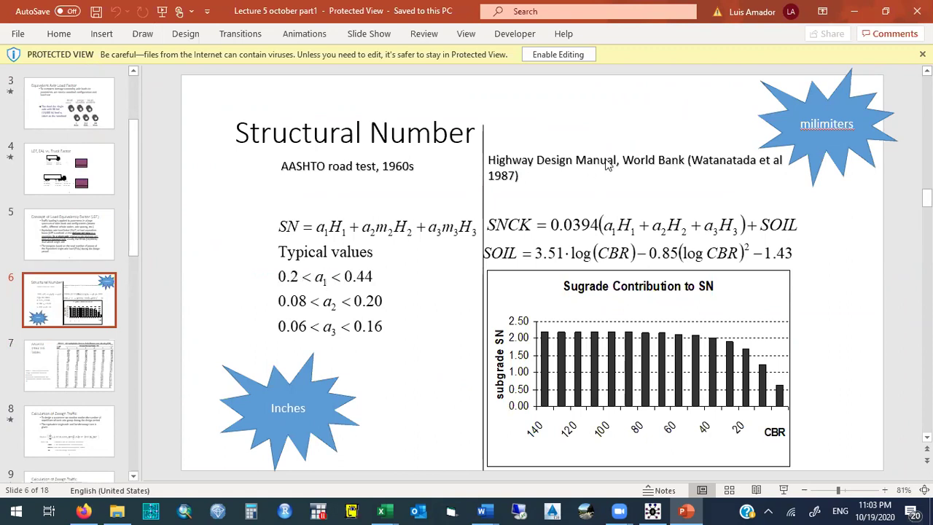
{"action": "left_click", "coordinate": [854, 11]}
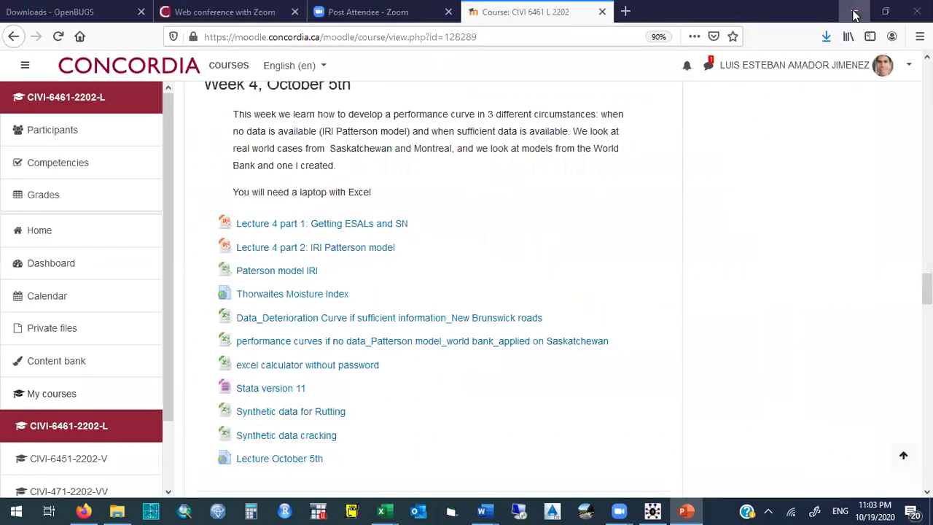
{"action": "left_click", "coordinate": [854, 11]}
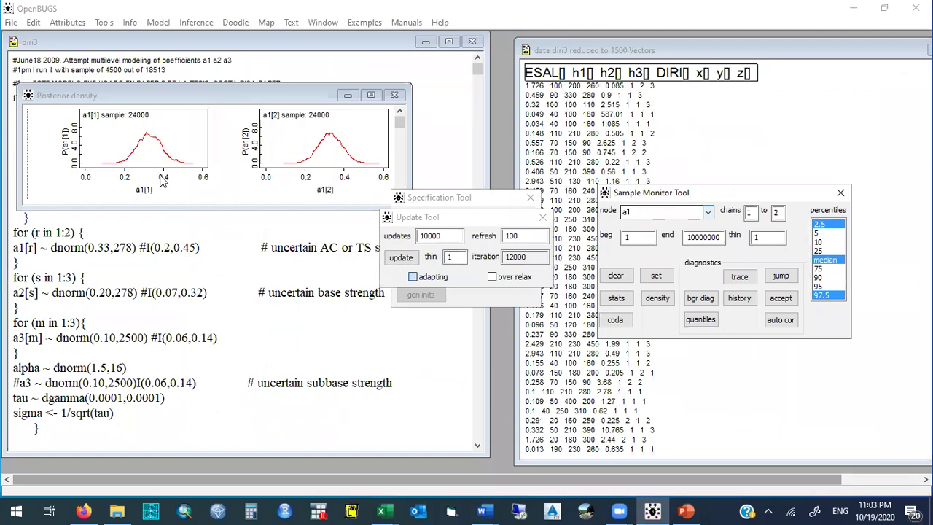
Display the node statistics for a1 below its density plots, and close the statistics after reading them
{"action": "left_click", "coordinate": [616, 297]}
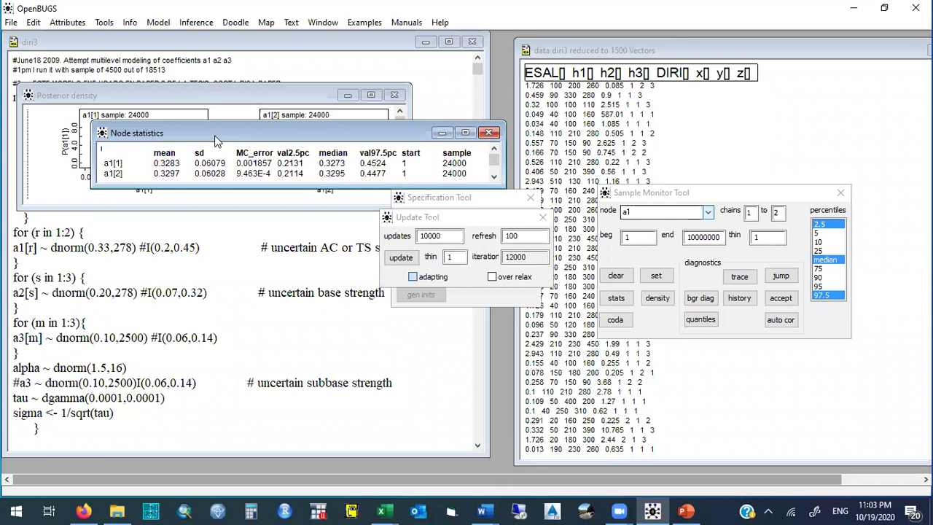
{"action": "left_click_drag", "start_coordinate": [215, 139], "coordinate": [138, 232]}
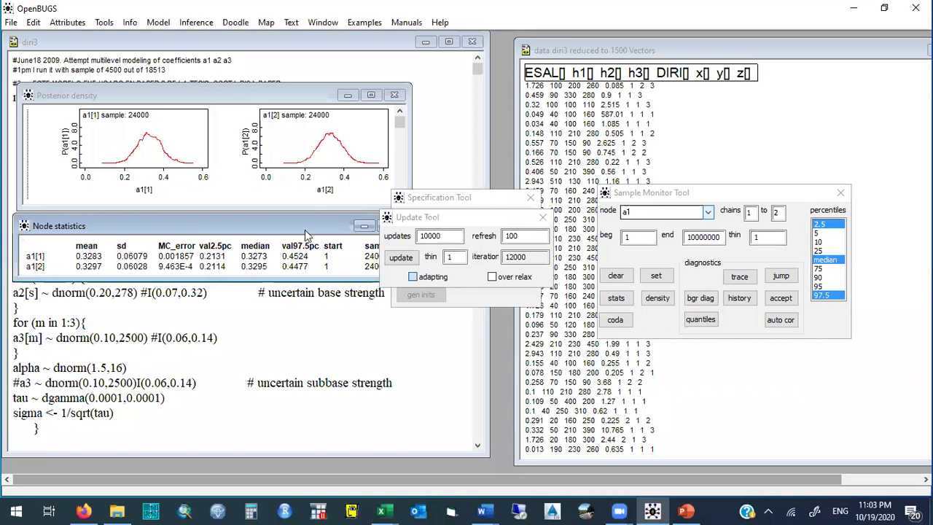
{"action": "left_click_drag", "start_coordinate": [302, 232], "coordinate": [308, 337]}
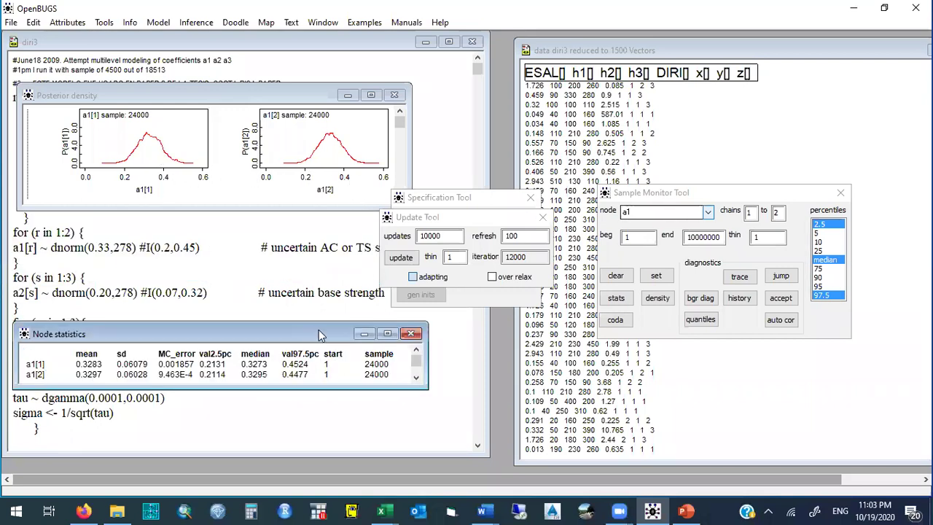
{"action": "left_click", "coordinate": [410, 334]}
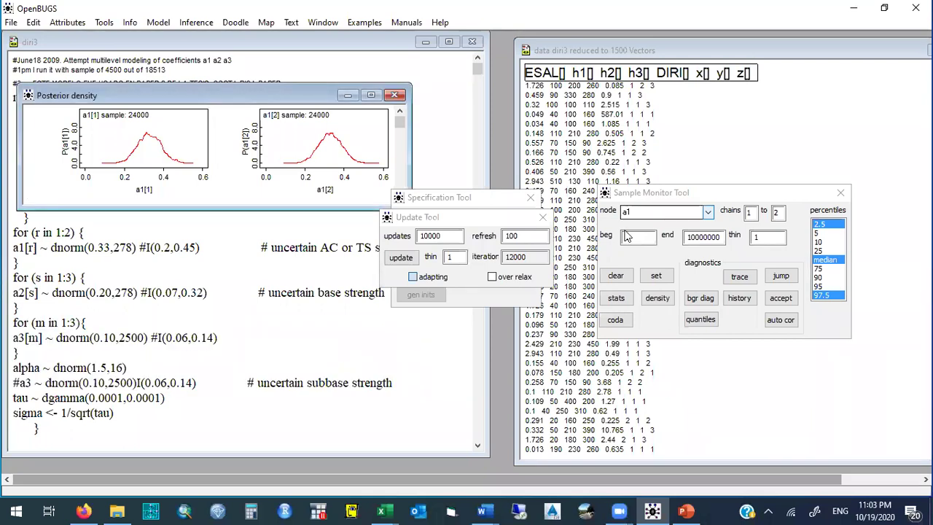
Replace the a1 density plots with posterior density plots of node a2, placed over the upper part of the model code
{"action": "left_click", "coordinate": [708, 211]}
{"action": "left_click", "coordinate": [659, 235]}
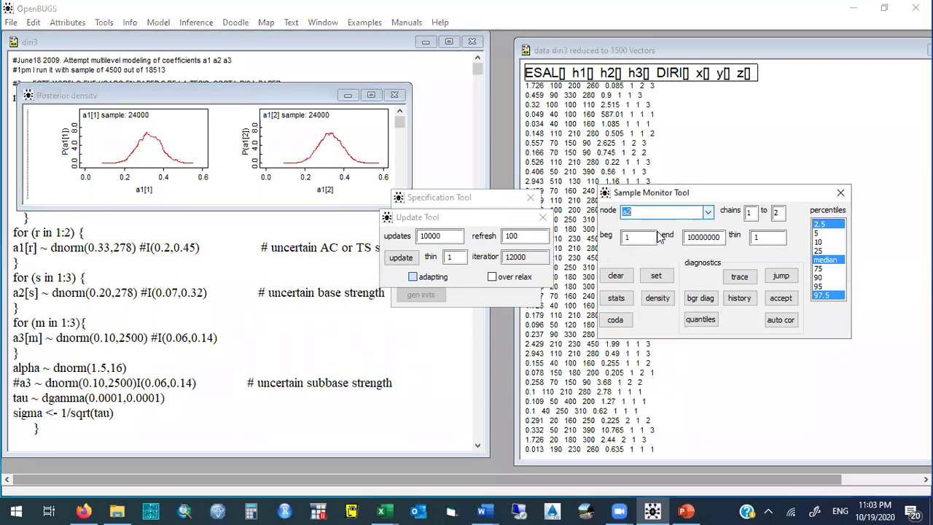
{"action": "left_click", "coordinate": [394, 96]}
{"action": "left_click", "coordinate": [656, 297]}
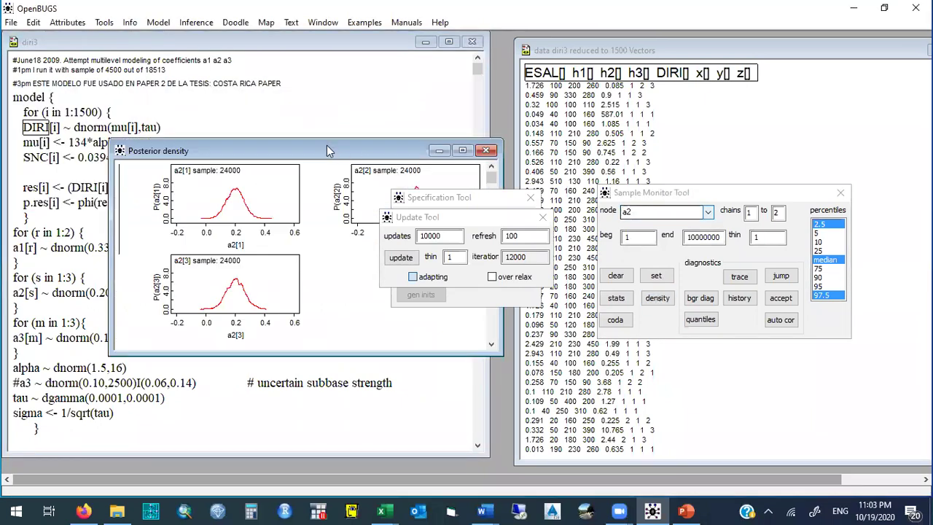
{"action": "left_click_drag", "start_coordinate": [326, 145], "coordinate": [236, 65]}
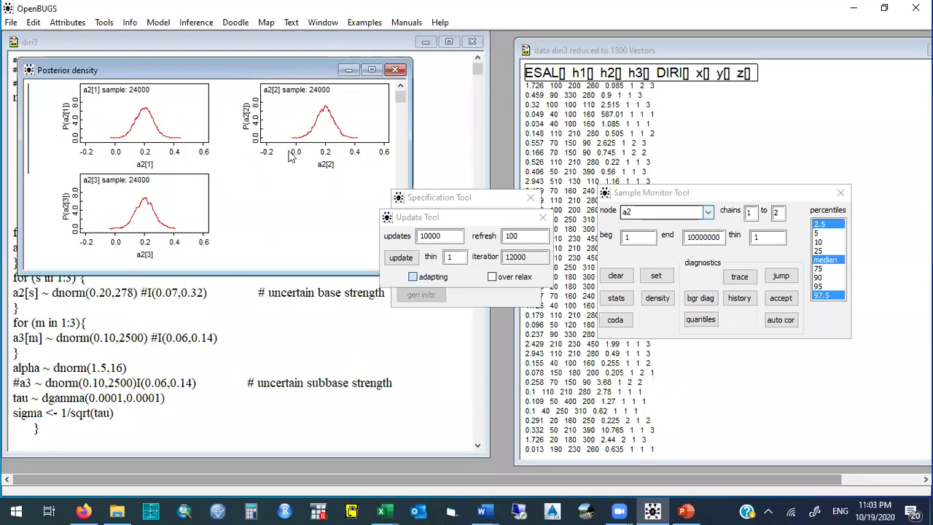
Display the node statistics for a2 below its density plots, and close both result windows after reading them
{"action": "left_click", "coordinate": [616, 299]}
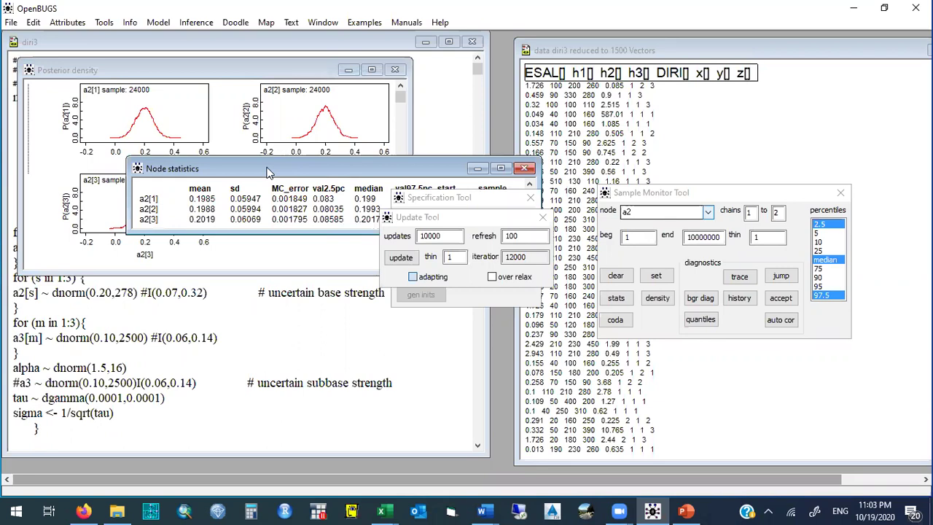
{"action": "left_click_drag", "start_coordinate": [267, 172], "coordinate": [155, 274]}
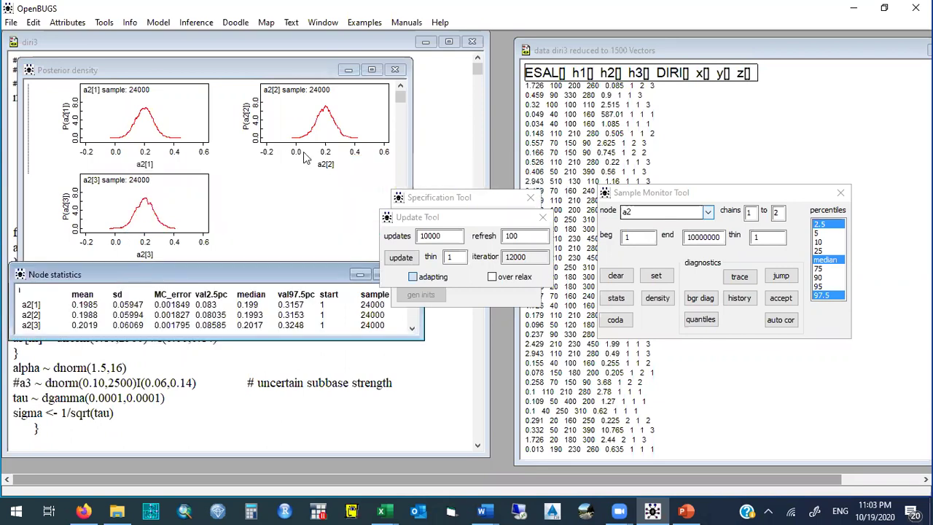
{"action": "left_click", "coordinate": [395, 70]}
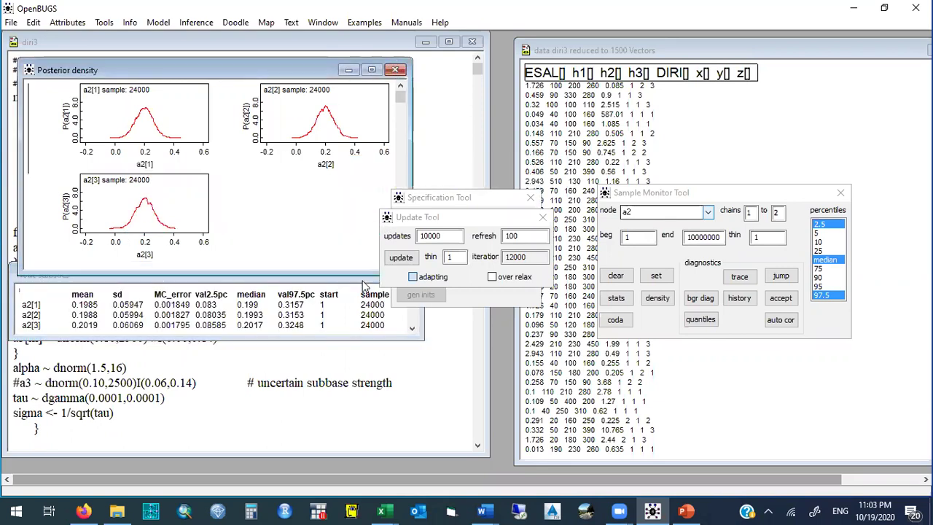
{"action": "left_click", "coordinate": [362, 284]}
{"action": "left_click_drag", "start_coordinate": [326, 280], "coordinate": [337, 356]}
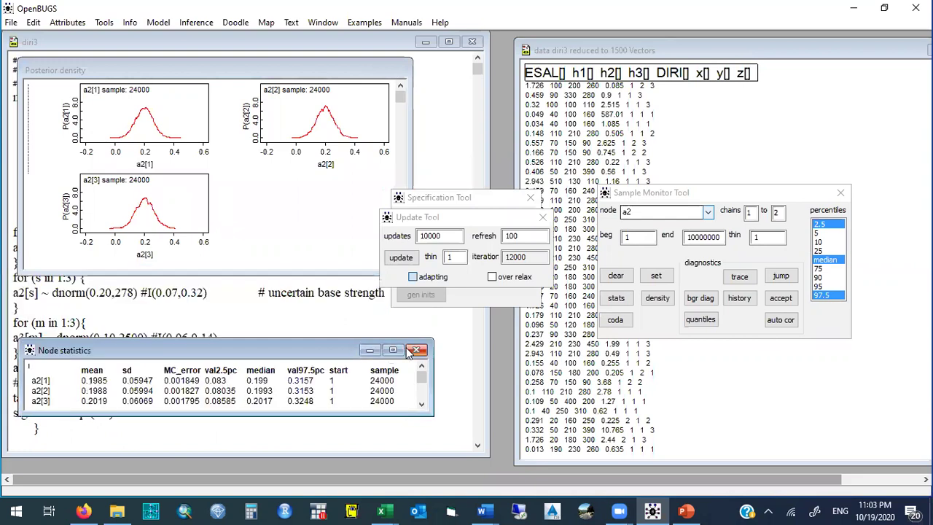
{"action": "left_click", "coordinate": [416, 352]}
{"action": "left_click", "coordinate": [399, 70]}
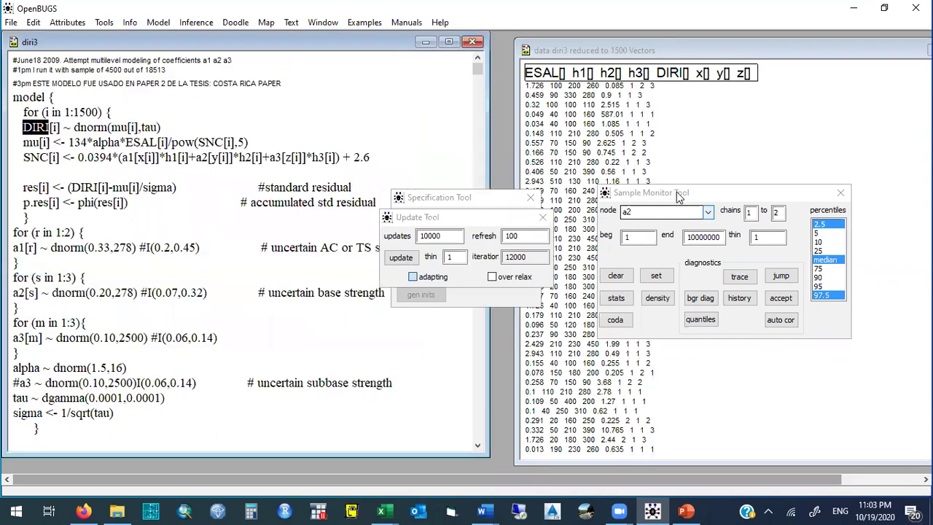
Display the posterior density plots and node statistics for node a3
{"action": "left_click", "coordinate": [707, 212]}
{"action": "left_click", "coordinate": [708, 212]}
{"action": "left_click", "coordinate": [653, 242]}
{"action": "left_click", "coordinate": [653, 298]}
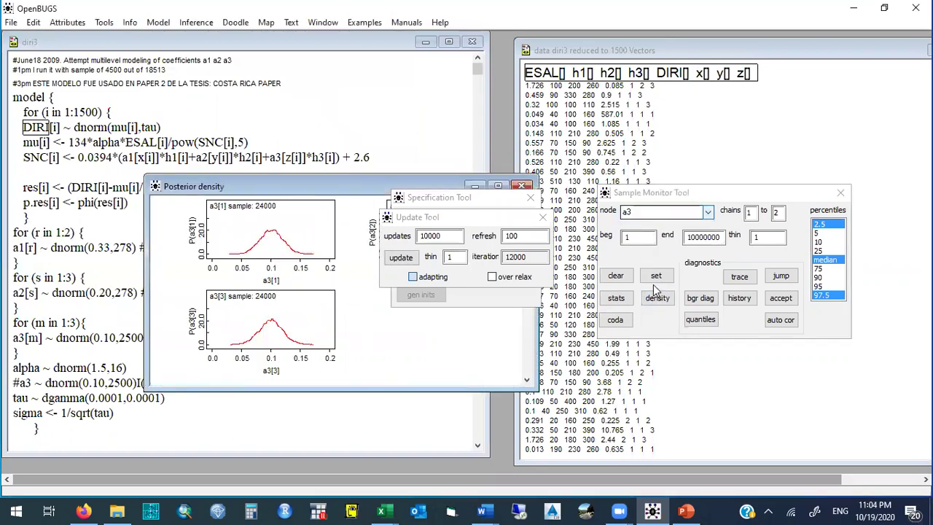
{"action": "left_click", "coordinate": [655, 276]}
{"action": "left_click", "coordinate": [616, 298]}
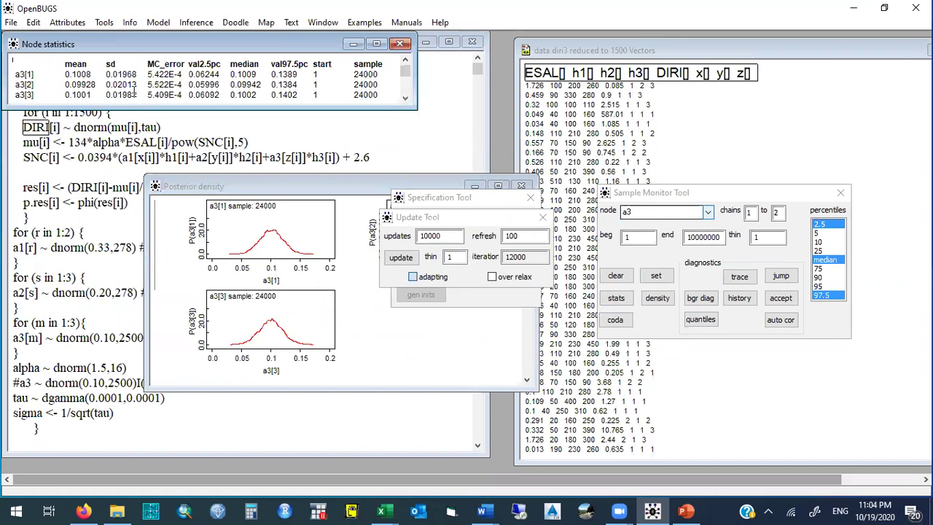
Compare the posterior means of a3[1], a3[2] and a3[3] with the typical a3 range on PowerPoint's Structural Number slide, and return to OpenBUGS
{"action": "left_click", "coordinate": [105, 74]}
{"action": "double_click", "coordinate": [71, 74]}
{"action": "double_click", "coordinate": [73, 85]}
{"action": "double_click", "coordinate": [76, 94]}
{"action": "left_click", "coordinate": [686, 512]}
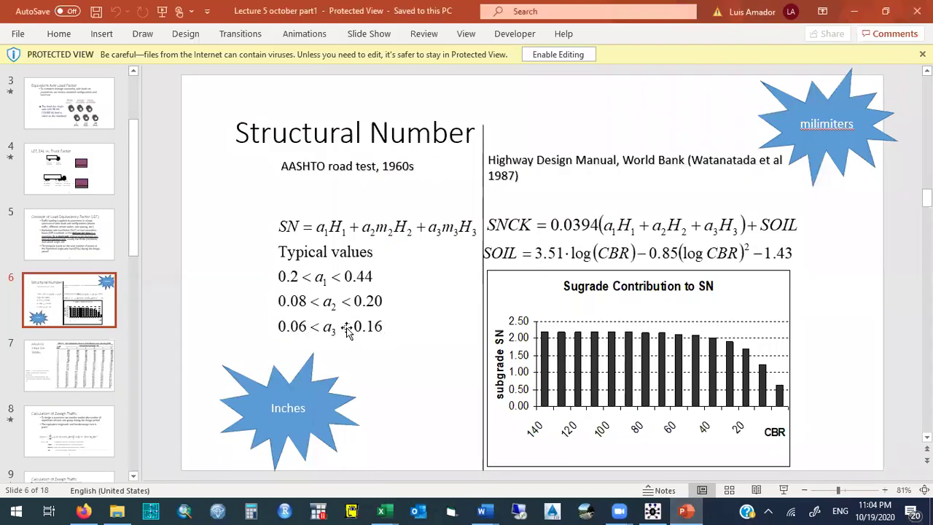
{"action": "left_click", "coordinate": [857, 10]}
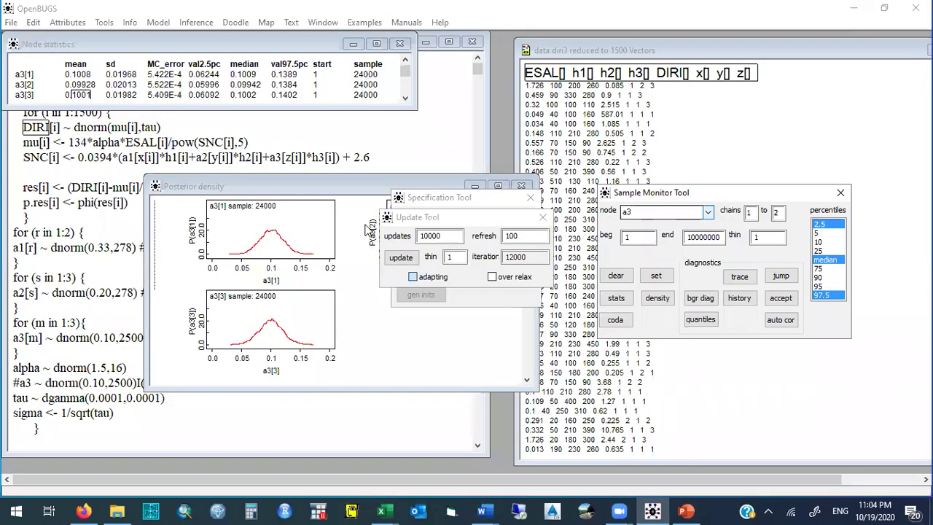
Close the a3 result windows and highlight DIRI in the model code
{"action": "left_click", "coordinate": [527, 193]}
{"action": "left_click", "coordinate": [400, 43]}
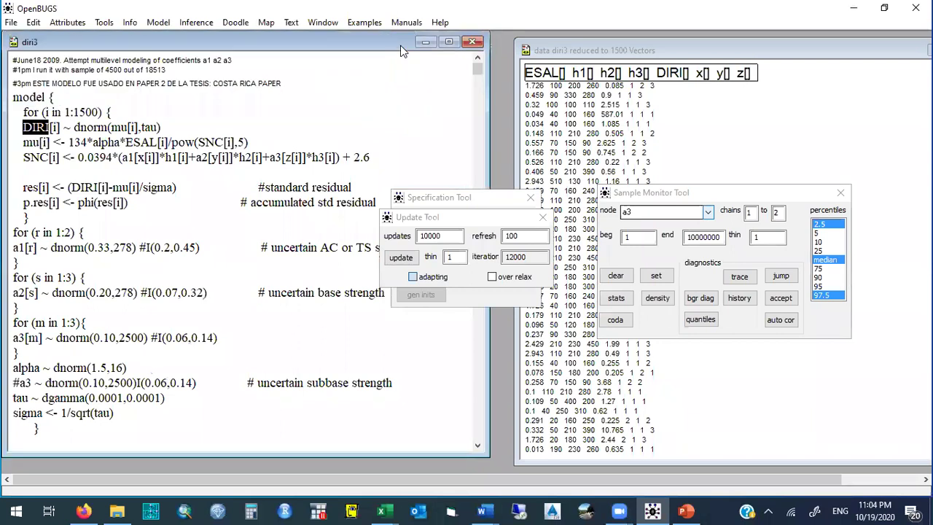
{"action": "left_click", "coordinate": [78, 143]}
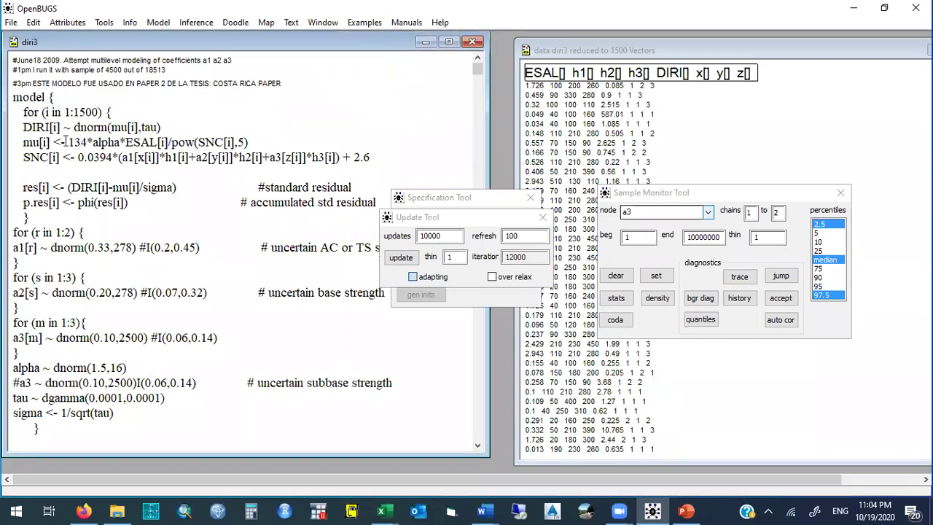
{"action": "left_click_drag", "start_coordinate": [23, 127], "coordinate": [49, 126]}
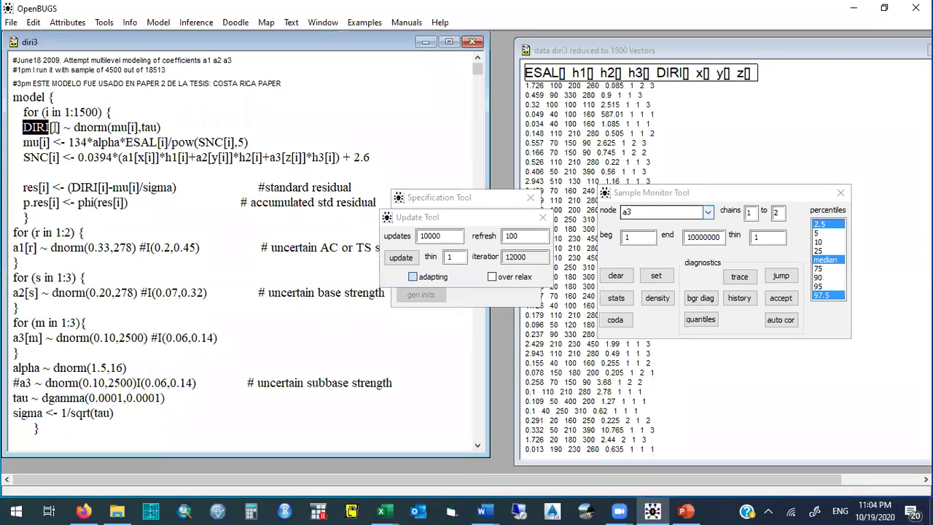
Highlight the mu[i] formula and the right-hand side of the SNC[i] formula in the diri3 model code
{"action": "left_click_drag", "start_coordinate": [69, 142], "coordinate": [252, 140]}
{"action": "left_click", "coordinate": [251, 140]}
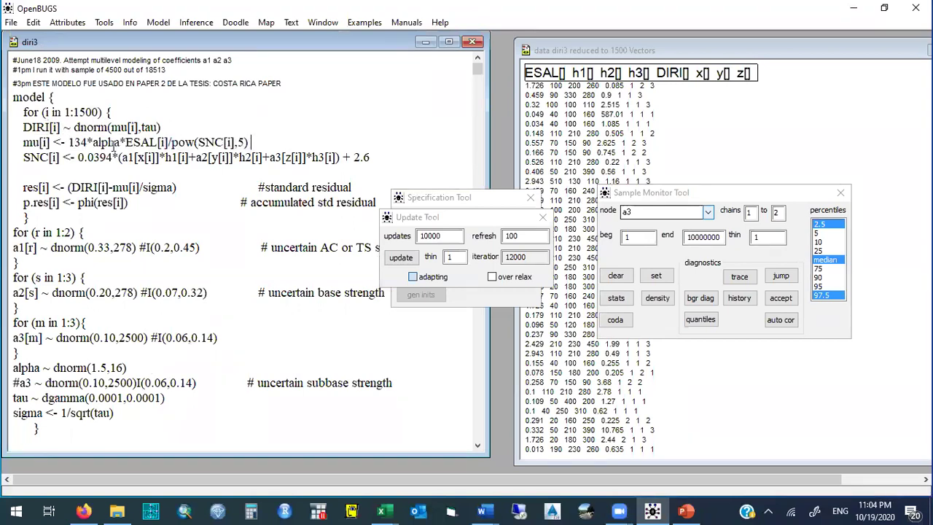
{"action": "double_click", "coordinate": [32, 156]}
{"action": "left_click_drag", "start_coordinate": [77, 157], "coordinate": [371, 157]}
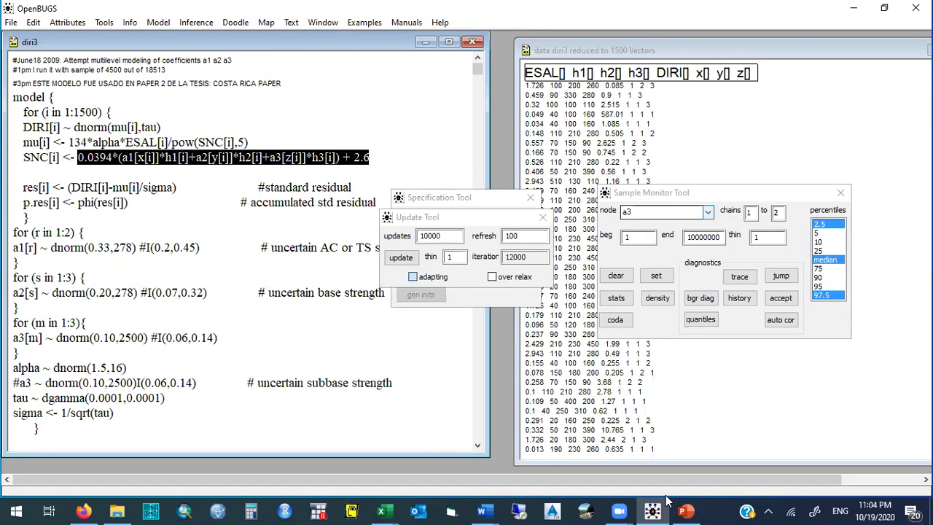
Compare the SNC[i] formula with the SNCK equation on PowerPoint's Structural Number slide, and return to OpenBUGS
{"action": "left_click", "coordinate": [686, 511]}
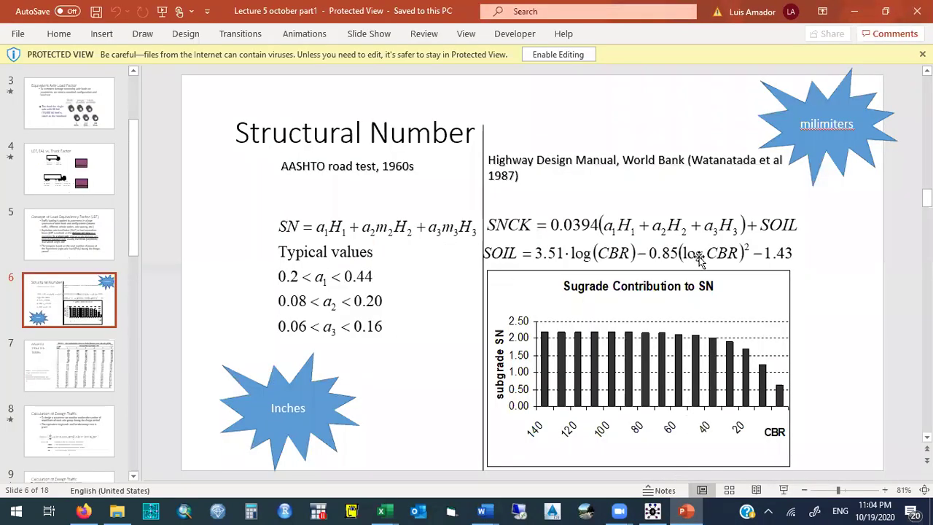
{"action": "left_click", "coordinate": [511, 226]}
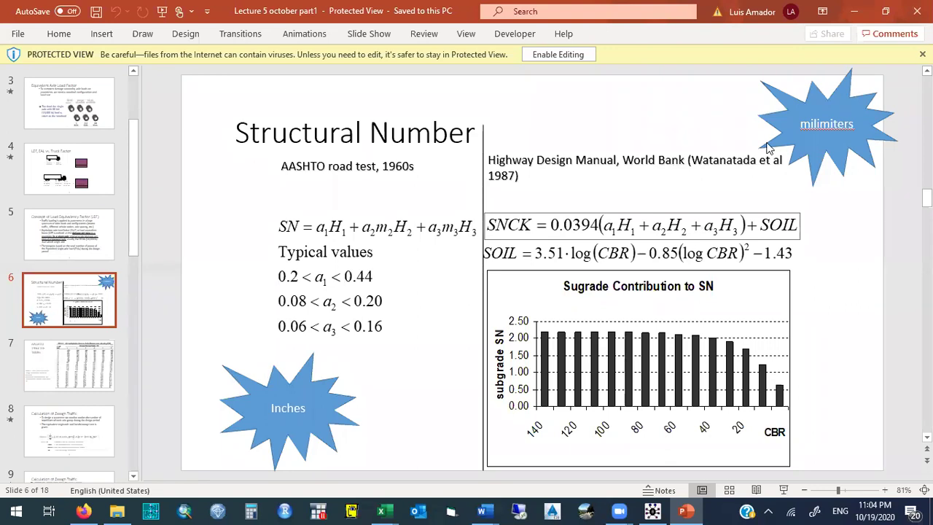
{"action": "key", "text": "alt+Tab"}
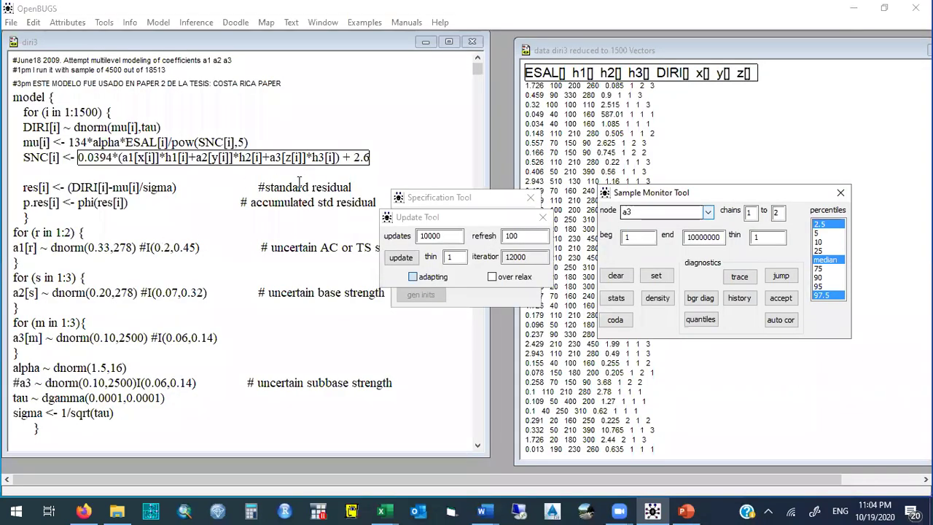
{"action": "left_click", "coordinate": [289, 185]}
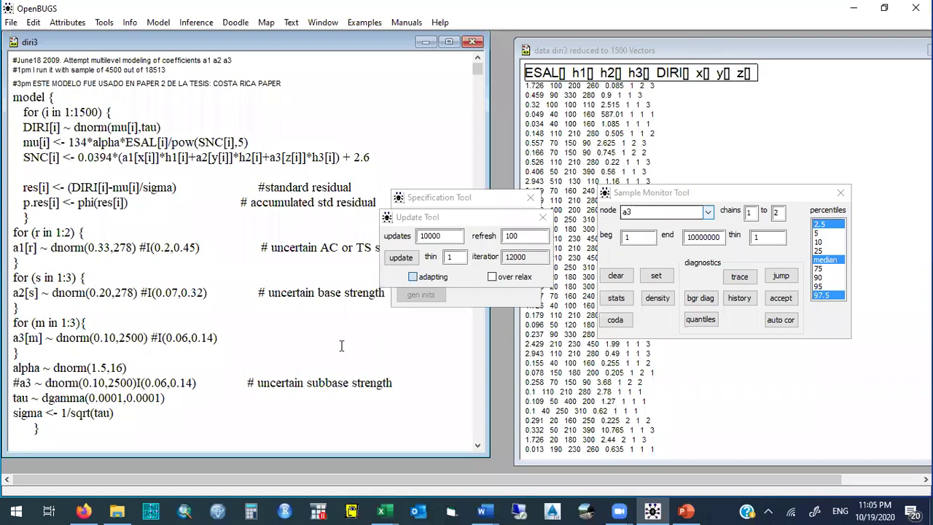
Close the Update, Specification and Sample Monitor tools together with the diri3 data and model windows
{"action": "left_click", "coordinate": [543, 217]}
{"action": "left_click", "coordinate": [530, 199]}
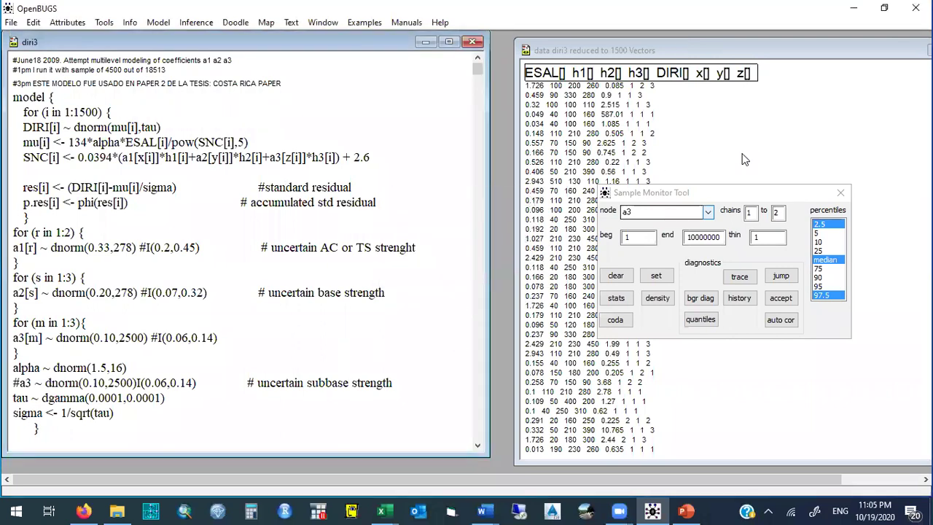
{"action": "left_click", "coordinate": [841, 192]}
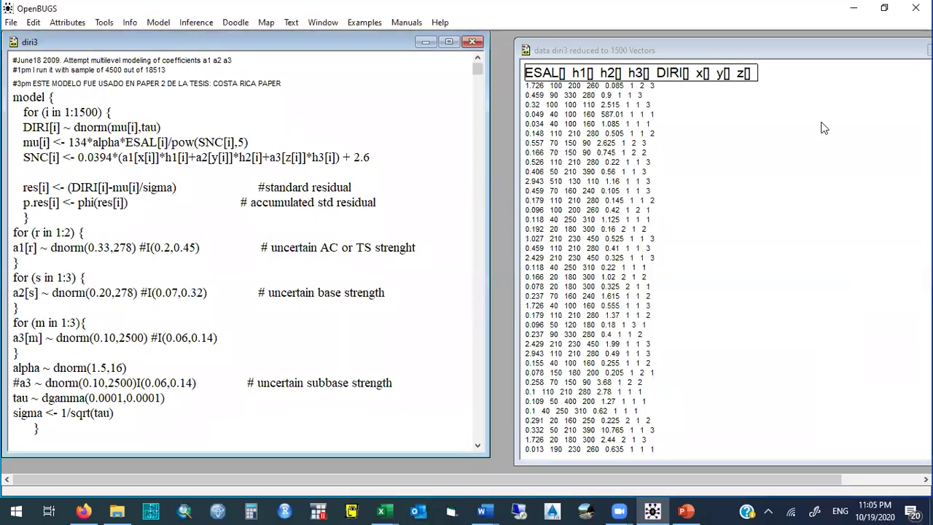
{"action": "left_click_drag", "start_coordinate": [824, 50], "coordinate": [482, 75]}
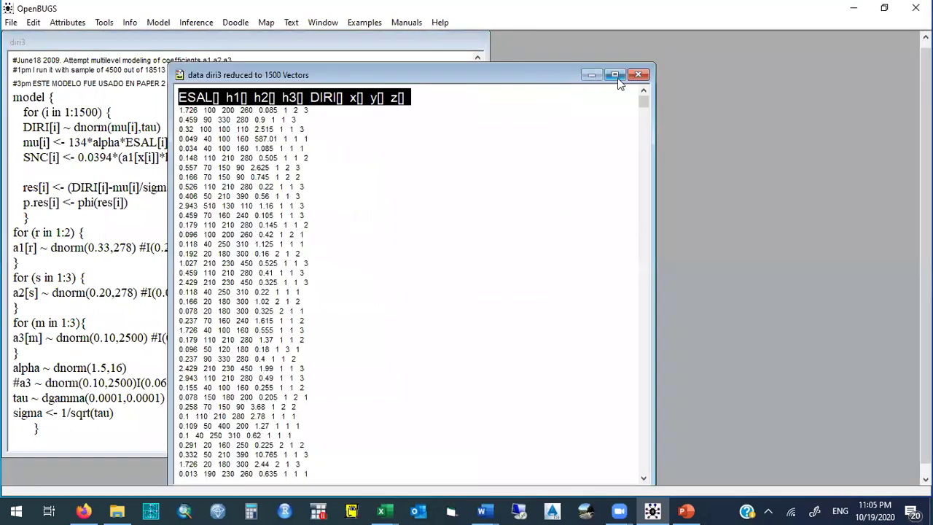
{"action": "left_click", "coordinate": [638, 76]}
{"action": "left_click", "coordinate": [475, 42]}
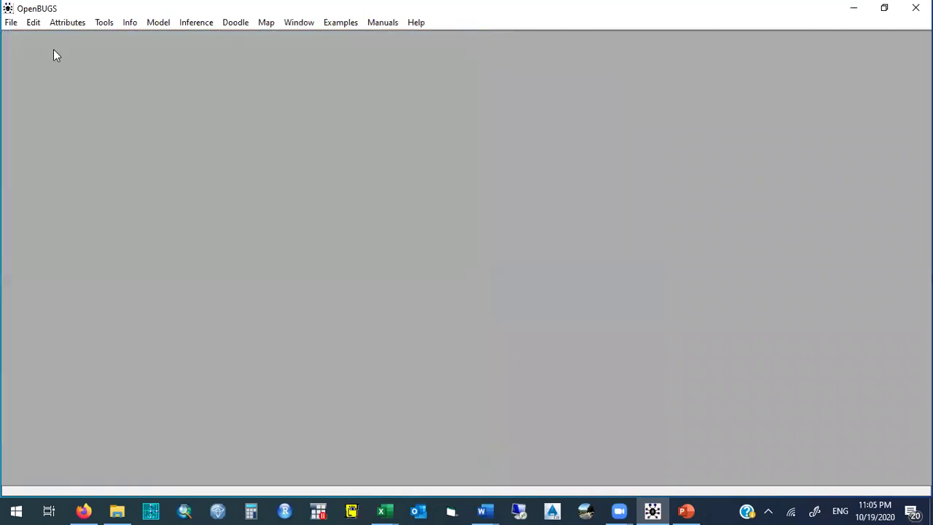
Open the model document "NB v4 style2 t2 3000 surface" from the folder "model v4 with AAGE and NE (NB)"
{"action": "left_click", "coordinate": [11, 23]}
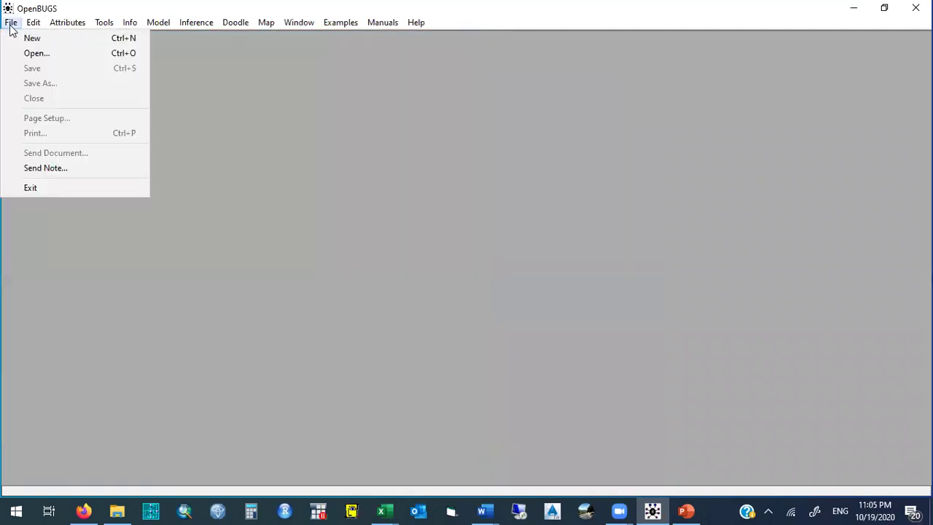
{"action": "left_click", "coordinate": [53, 54]}
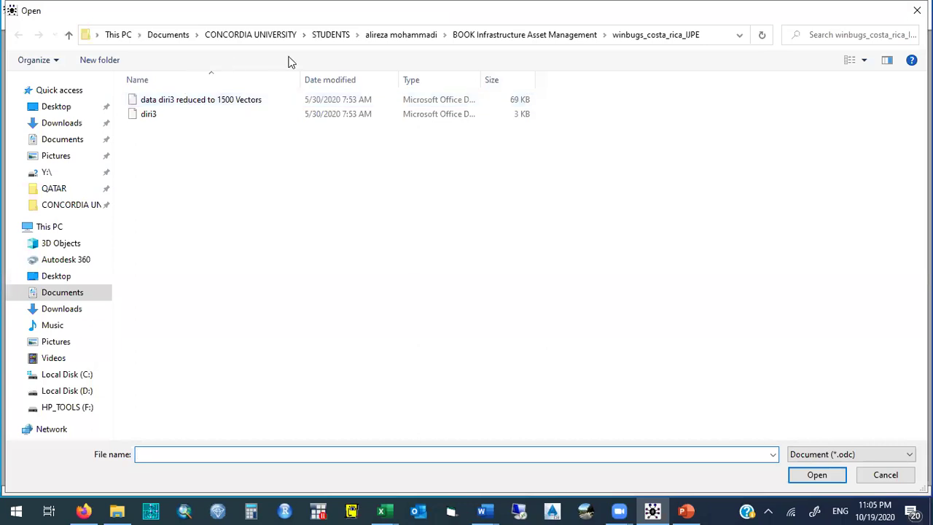
{"action": "left_click", "coordinate": [543, 37]}
{"action": "double_click", "coordinate": [228, 115]}
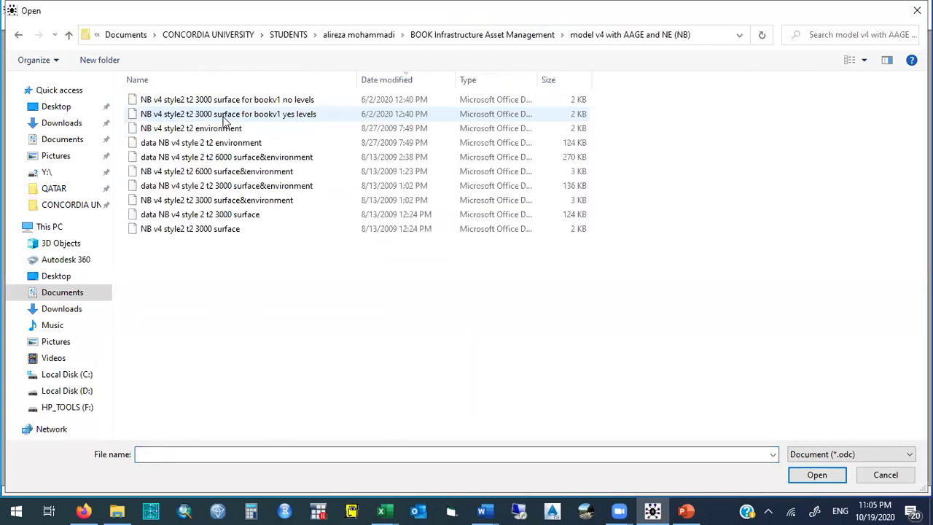
{"action": "double_click", "coordinate": [188, 229]}
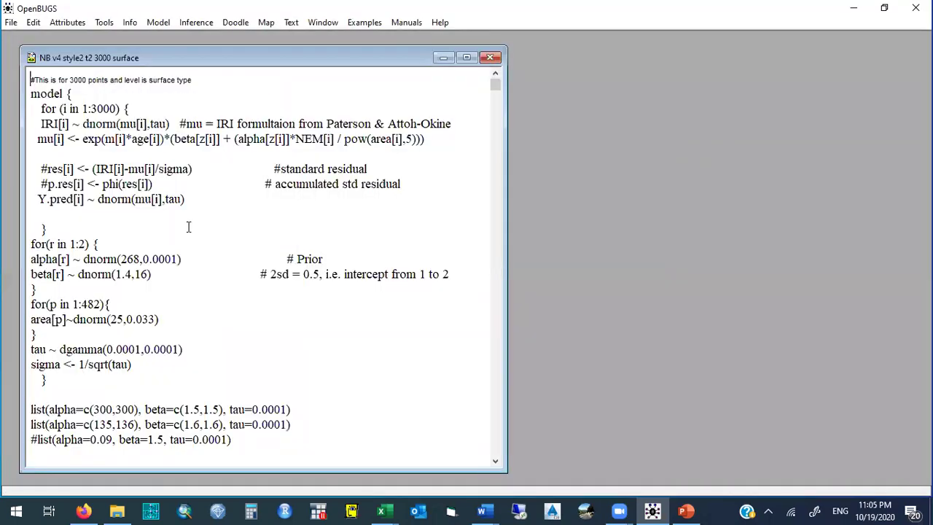
Open the document "data NB v4 style 2 t2 3000 surface" and place its window beside the model code
{"action": "left_click", "coordinate": [11, 22]}
{"action": "left_click", "coordinate": [33, 52]}
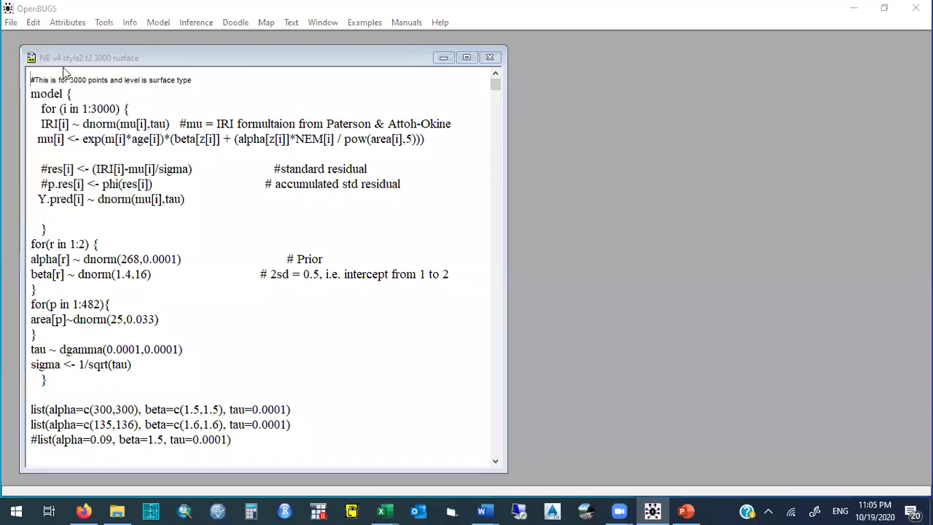
{"action": "double_click", "coordinate": [204, 215]}
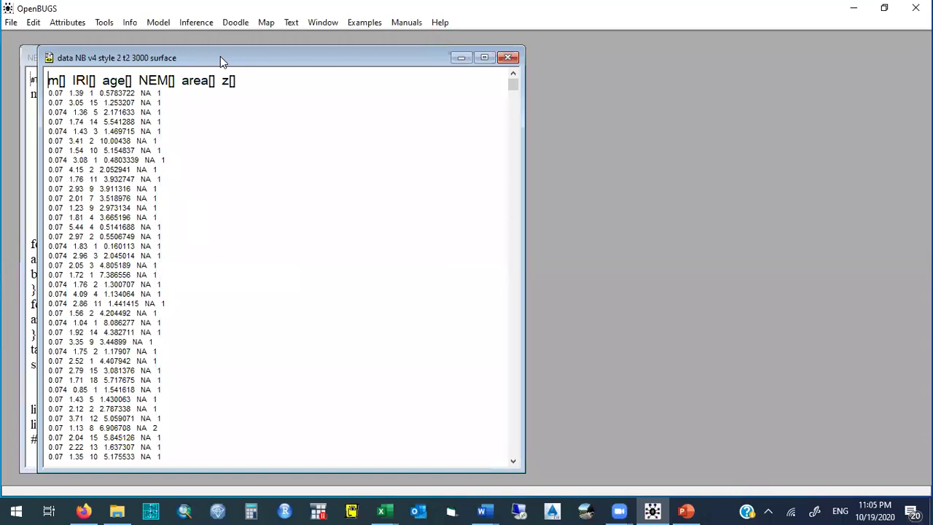
{"action": "left_click_drag", "start_coordinate": [221, 56], "coordinate": [691, 56]}
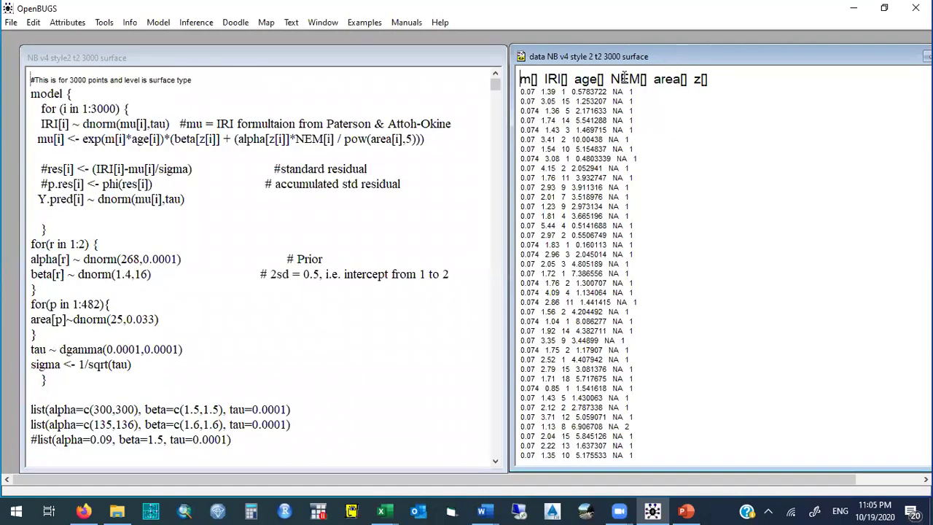
Highlight the area term in the model's mu[i] formula, and close the Lecture 5 presentation in PowerPoint
{"action": "left_click", "coordinate": [53, 125]}
{"action": "left_click_drag", "start_coordinate": [81, 139], "coordinate": [388, 144]}
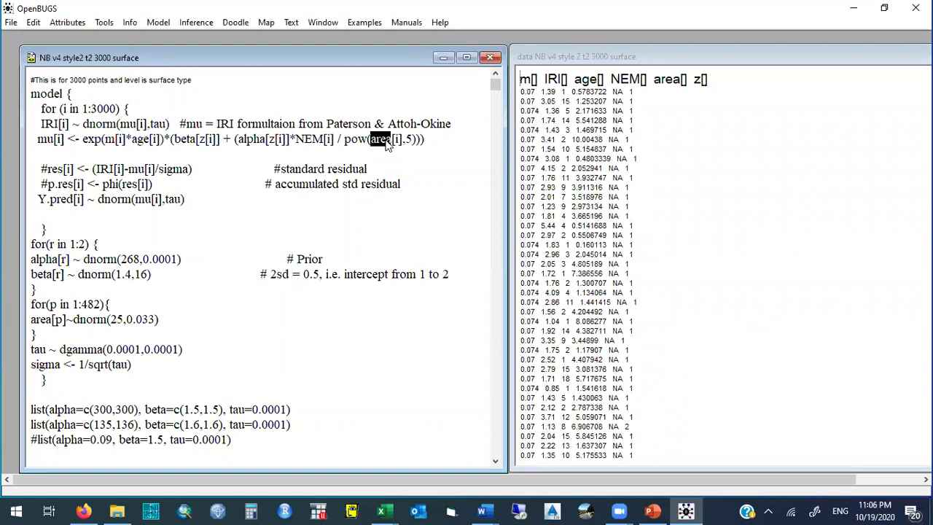
{"action": "left_click", "coordinate": [654, 512]}
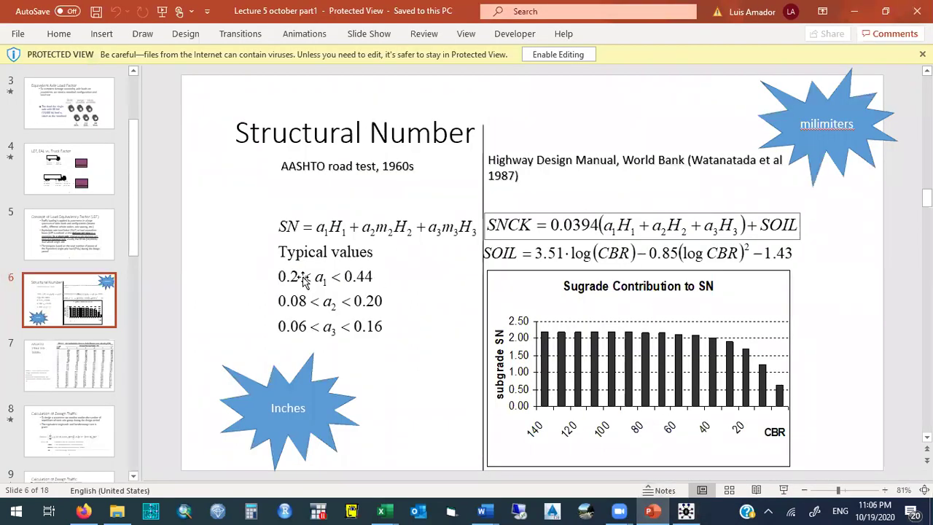
{"action": "left_click", "coordinate": [917, 11]}
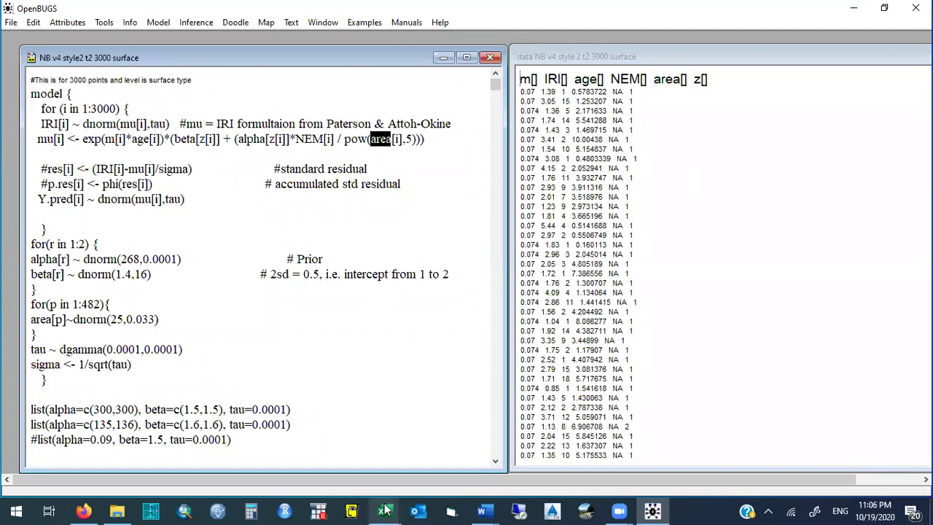
Switch to Firefox and open "Lecture 4 part 2: IRI Patterson model" from the Week 4 course page in PowerPoint
{"action": "left_click", "coordinate": [83, 511]}
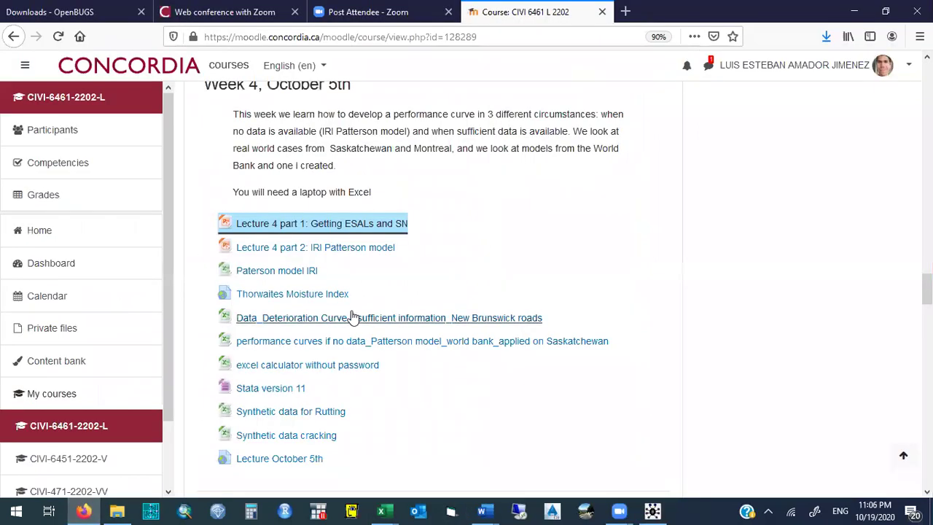
{"action": "left_click", "coordinate": [334, 249]}
{"action": "left_click", "coordinate": [573, 309]}
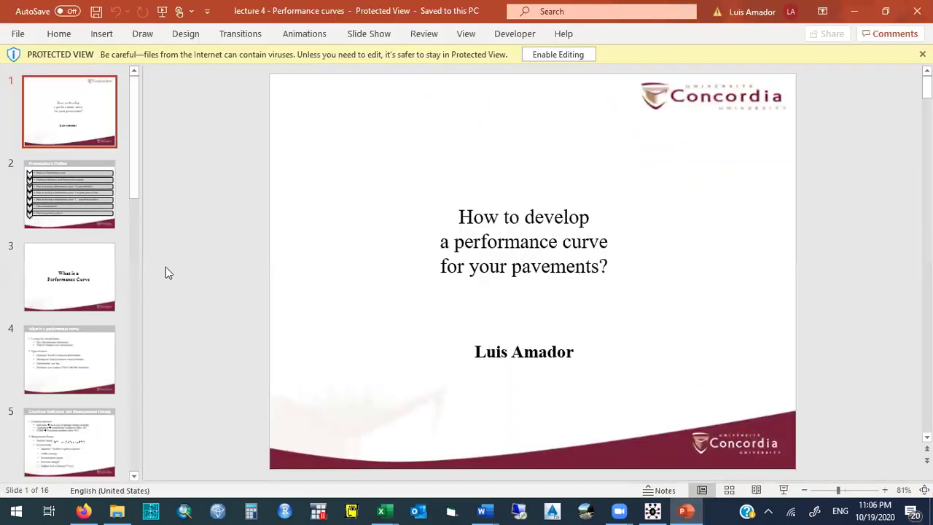
Go to slide 9, "Deterioration Curve: no data available", and select the Paterson RI equation
{"action": "left_click", "coordinate": [68, 290]}
{"action": "key", "text": "Down"}
{"action": "key", "text": "Down"}
{"action": "key", "text": "Down"}
{"action": "key", "text": "Down"}
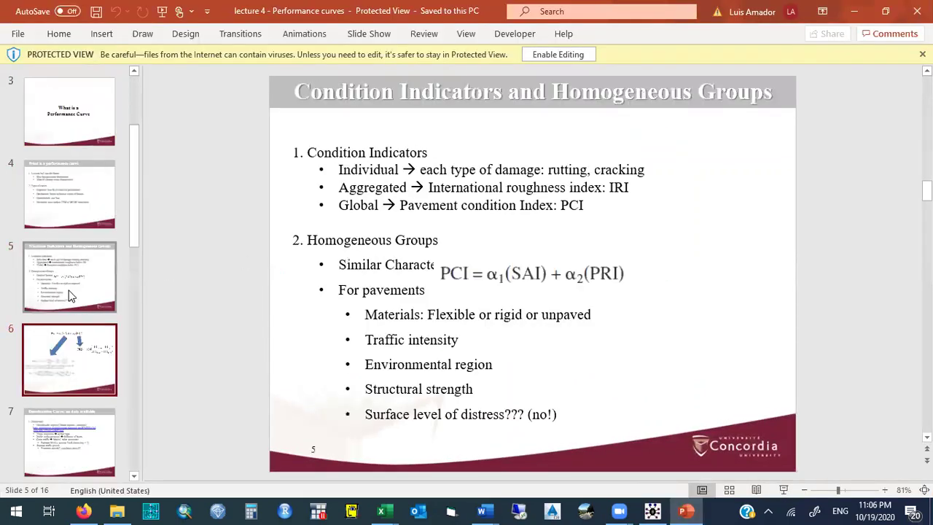
{"action": "key", "text": "Down"}
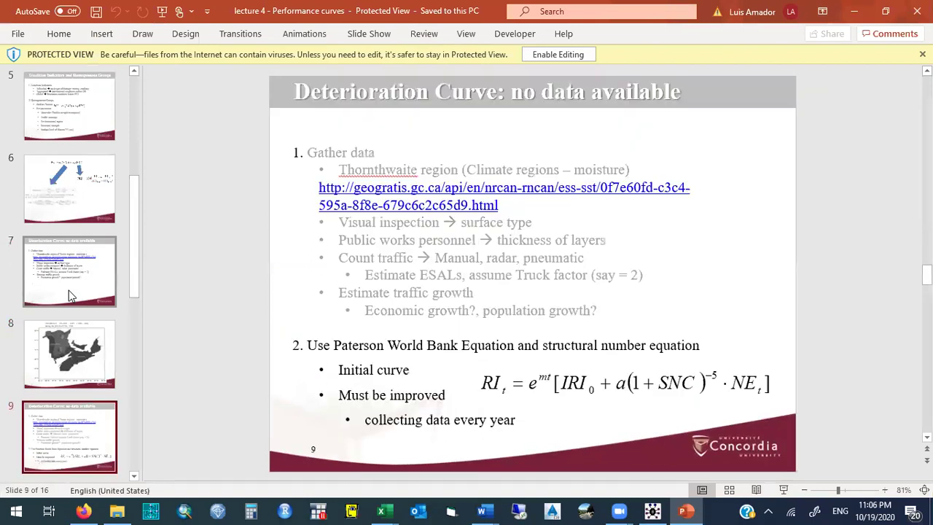
{"action": "left_click", "coordinate": [570, 386]}
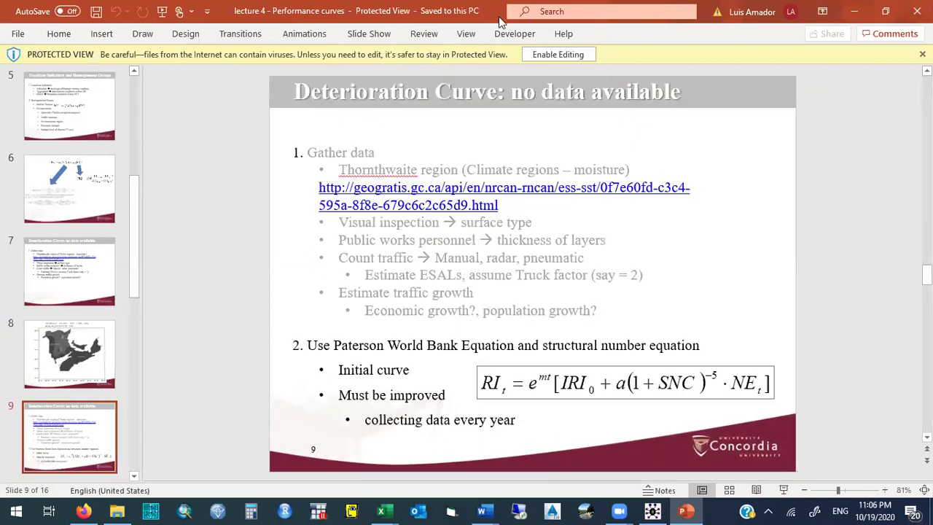
Arrange the PowerPoint slide and OpenBUGS side by side, and clear the highlight in the mu[i] formula
{"action": "left_click_drag", "start_coordinate": [499, 16], "coordinate": [729, 14]}
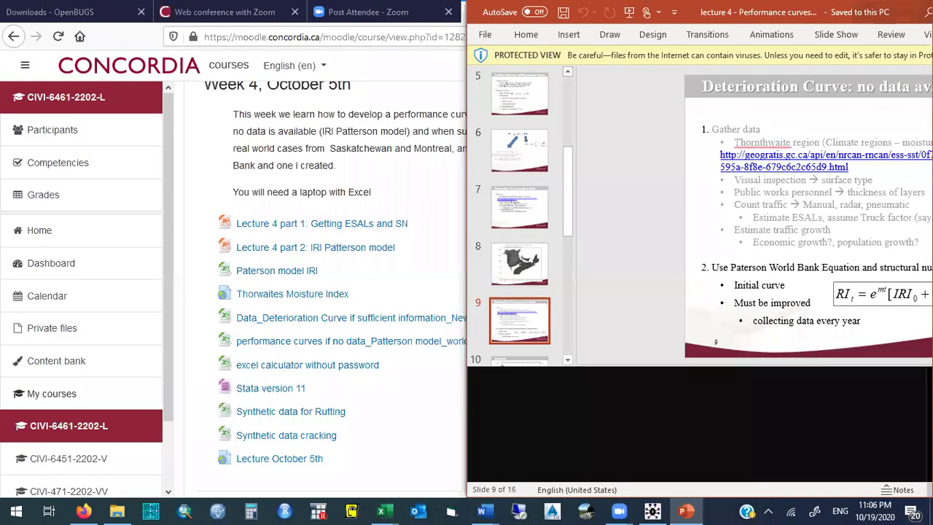
{"action": "left_click", "coordinate": [293, 171]}
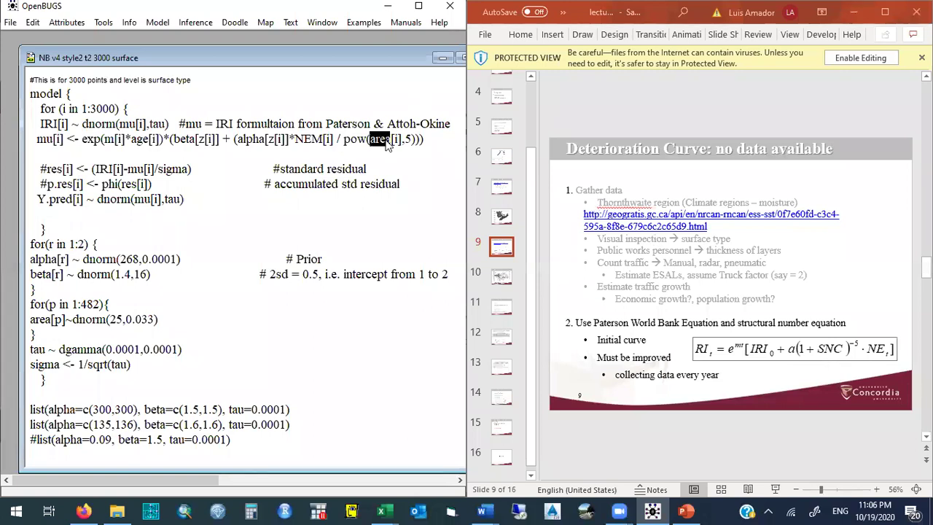
{"action": "left_click", "coordinate": [348, 139]}
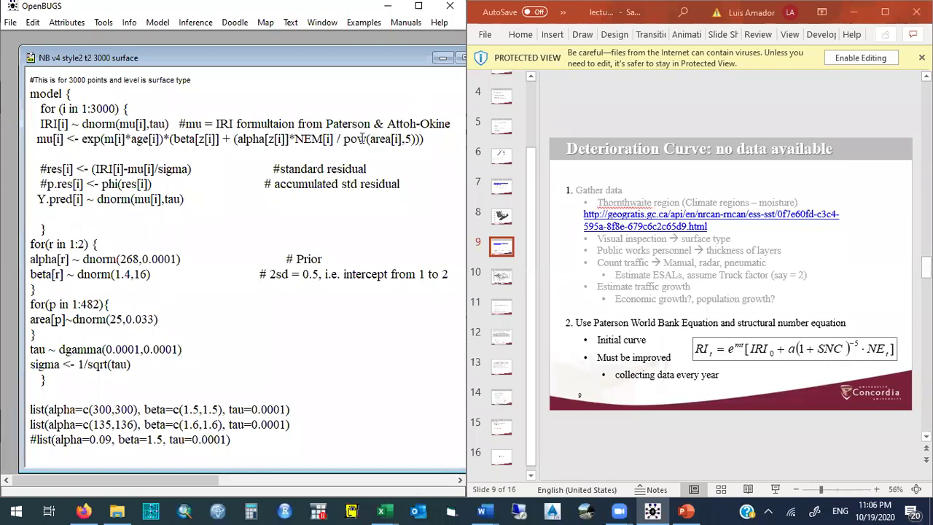
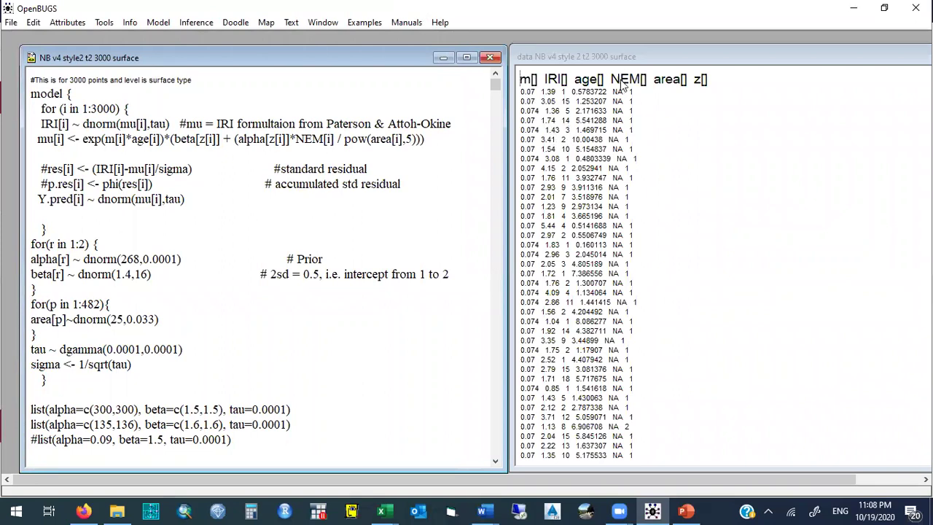
Highlight the first NA entries in the NB v4 data, and try to set the data text's font to Times New Roman
{"action": "double_click", "coordinate": [618, 92]}
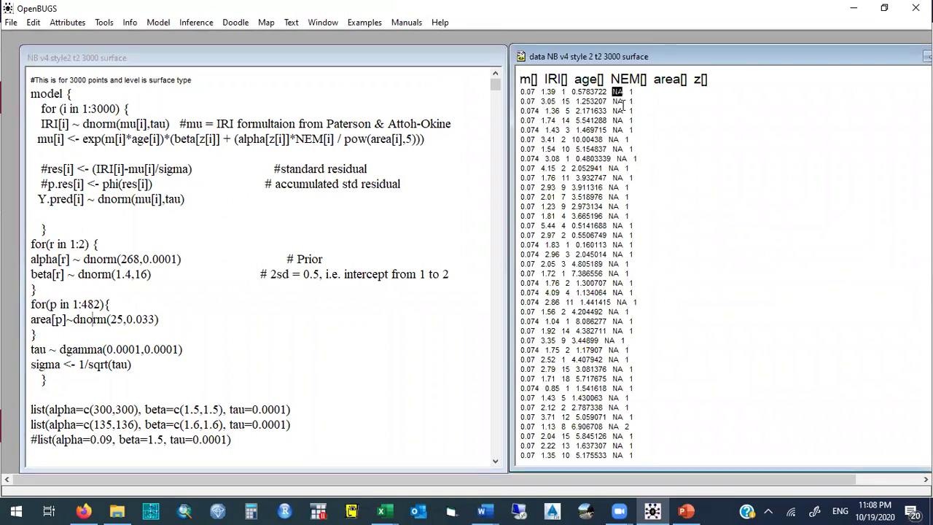
{"action": "double_click", "coordinate": [618, 101]}
{"action": "left_click_drag", "start_coordinate": [520, 76], "coordinate": [482, 70]}
{"action": "left_click", "coordinate": [666, 309]}
{"action": "right_click", "coordinate": [654, 306]}
{"action": "left_click", "coordinate": [653, 306]}
{"action": "right_click", "coordinate": [558, 133]}
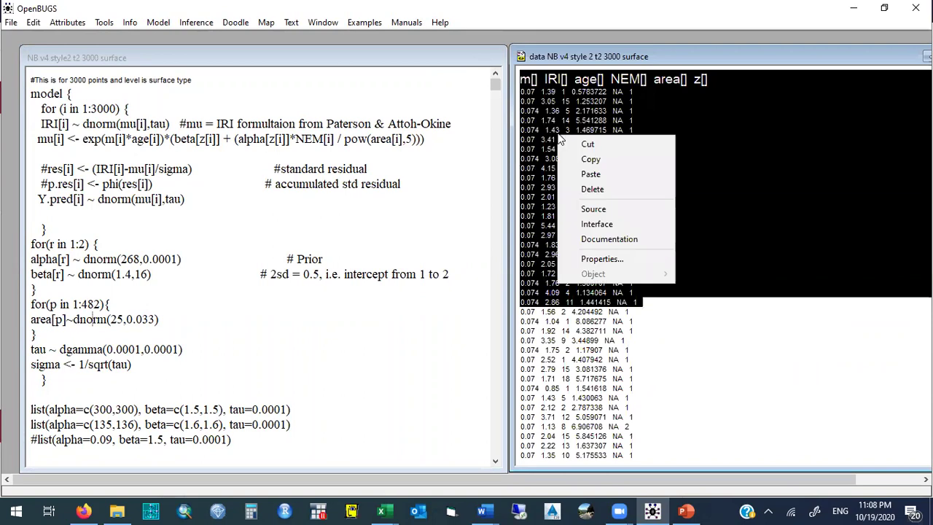
{"action": "left_click", "coordinate": [622, 261]}
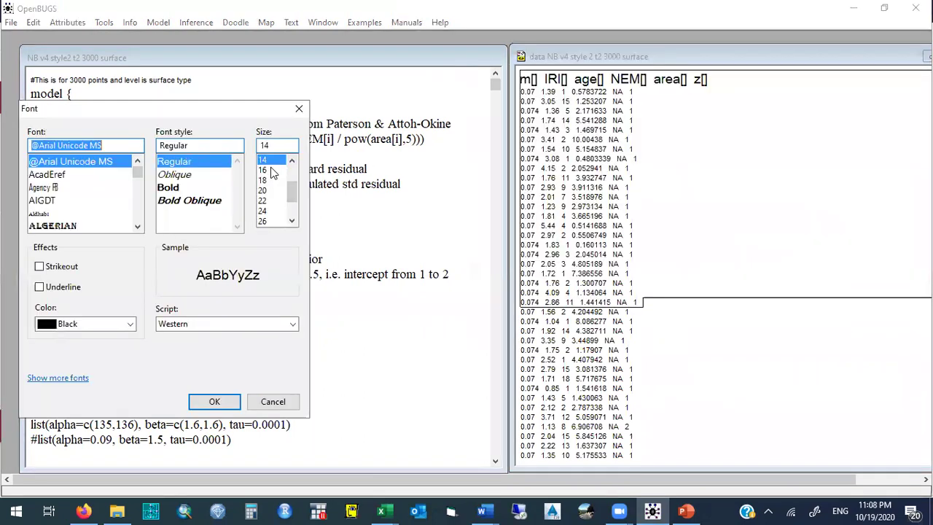
{"action": "type", "text": "time"}
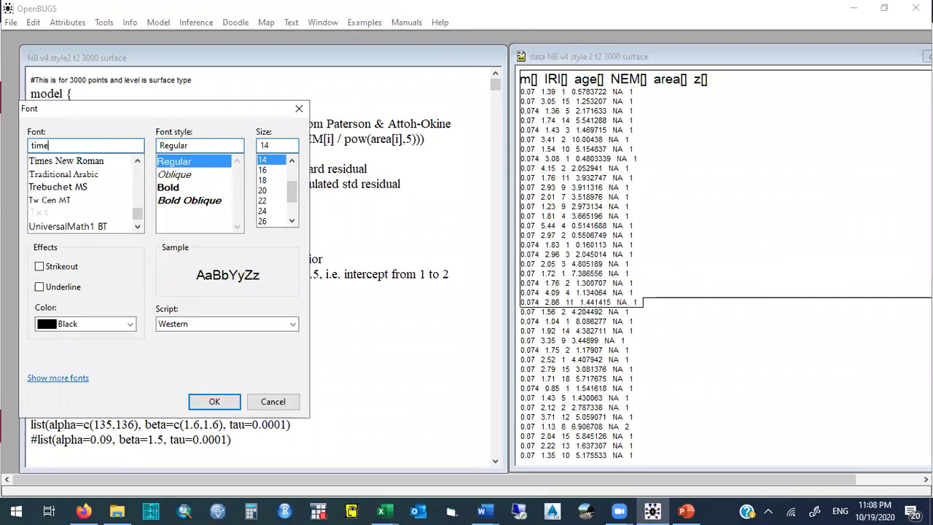
{"action": "left_click", "coordinate": [64, 161]}
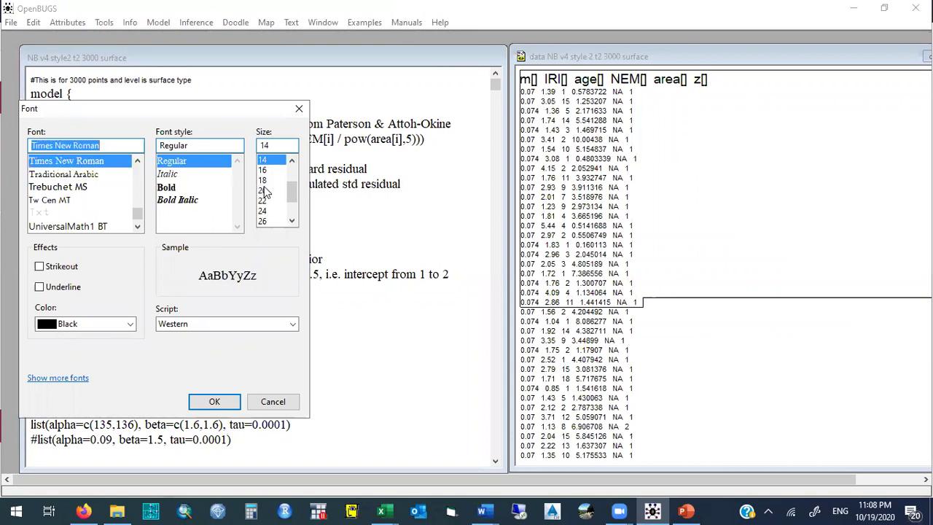
{"action": "left_click", "coordinate": [228, 401]}
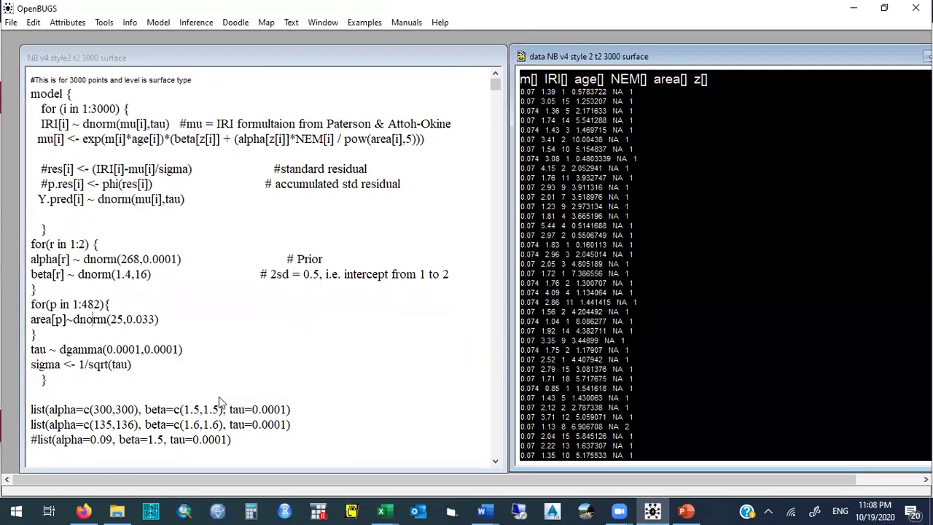
Clear the selection in the NB v4 data and highlight the first data row, including its m and IRI values
{"action": "left_click_drag", "start_coordinate": [640, 250], "coordinate": [680, 195]}
{"action": "left_click", "coordinate": [729, 80]}
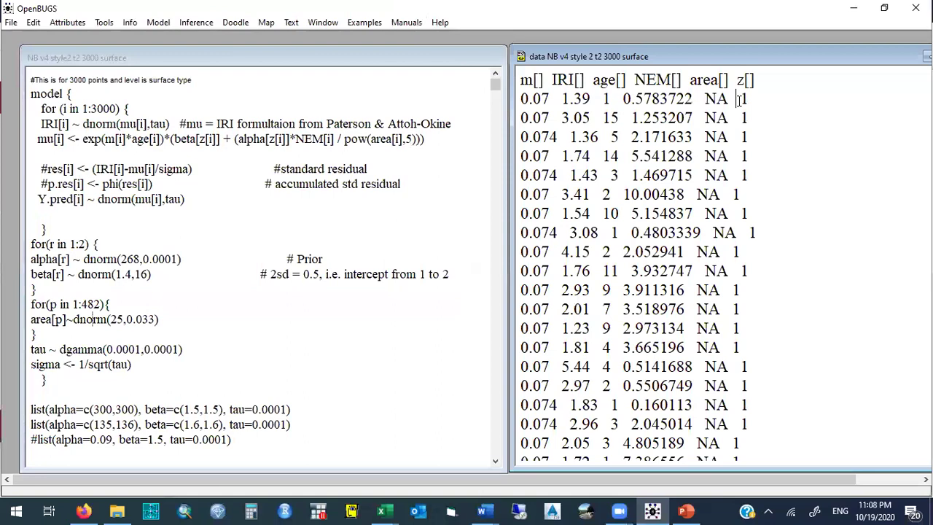
{"action": "left_click_drag", "start_coordinate": [521, 99], "coordinate": [751, 103]}
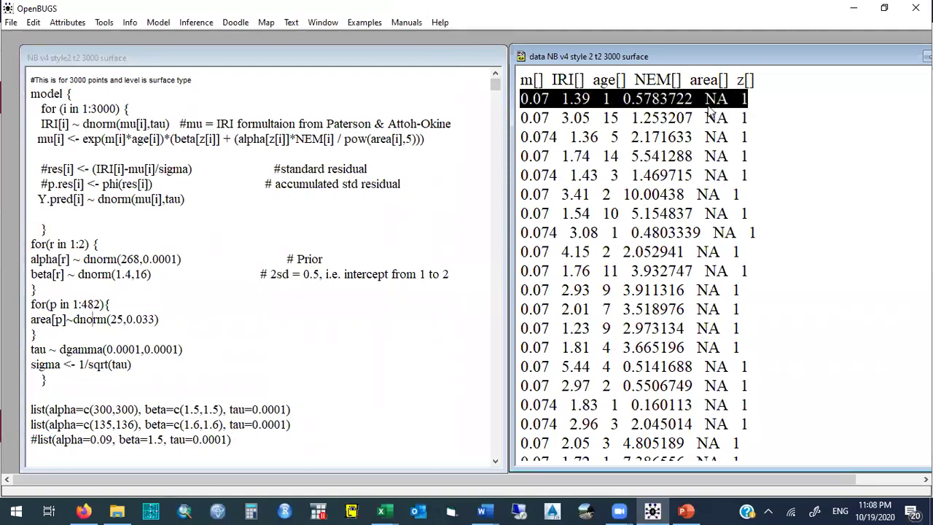
{"action": "double_click", "coordinate": [536, 96]}
{"action": "left_click_drag", "start_coordinate": [521, 99], "coordinate": [595, 104]}
{"action": "left_click", "coordinate": [604, 99]}
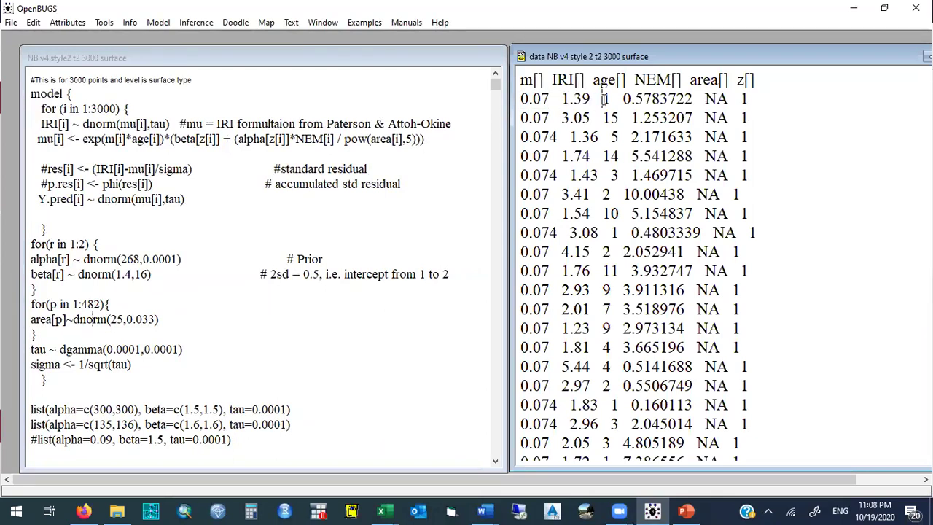
Highlight the first row's NEM, z and area entries, and the block of data rows beneath the header
{"action": "left_click_drag", "start_coordinate": [625, 99], "coordinate": [694, 102]}
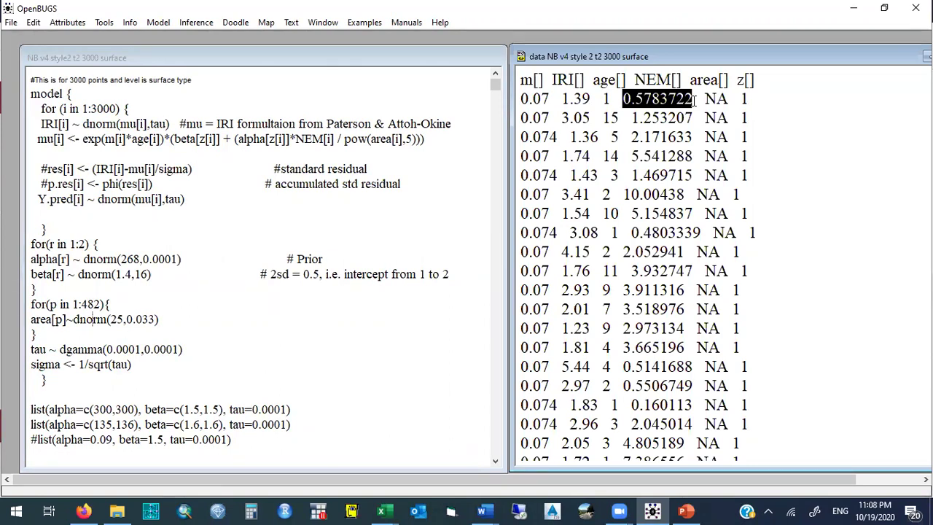
{"action": "double_click", "coordinate": [743, 98]}
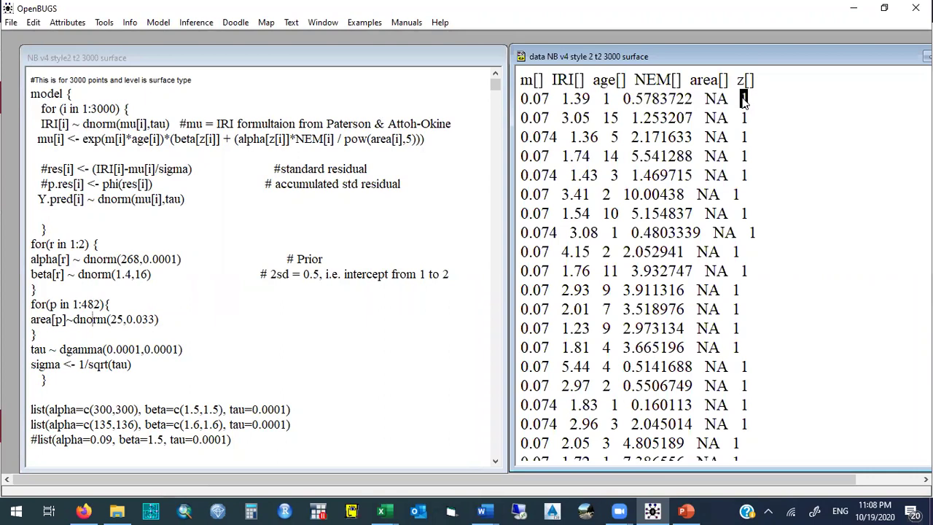
{"action": "double_click", "coordinate": [718, 99]}
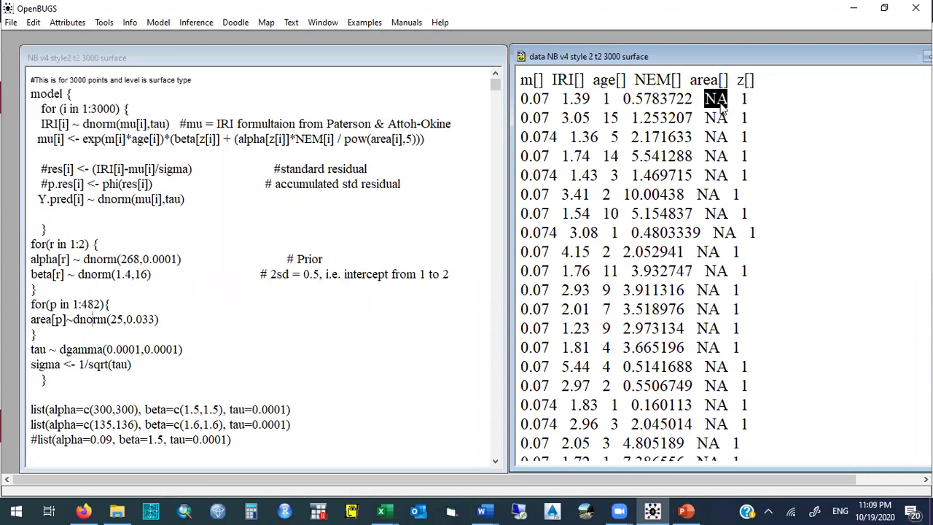
{"action": "left_click_drag", "start_coordinate": [522, 99], "coordinate": [770, 443]}
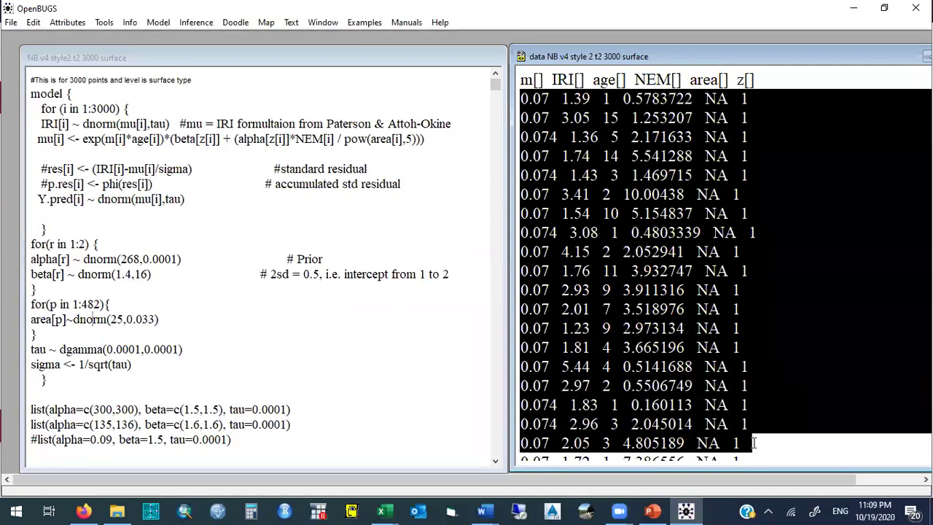
{"action": "left_click", "coordinate": [754, 442]}
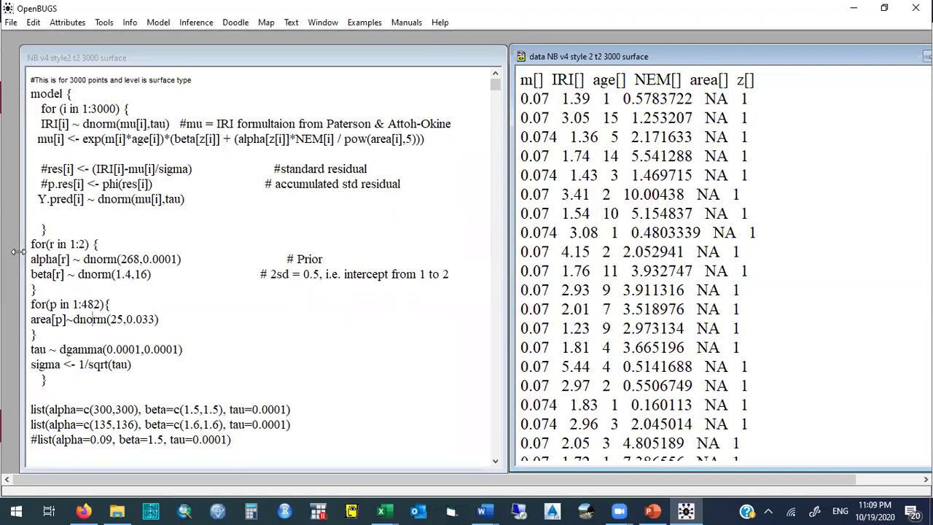
Highlight the for(p in 1:482) loop with the area[p] prior in the NB v4 model code
{"action": "left_click", "coordinate": [33, 287]}
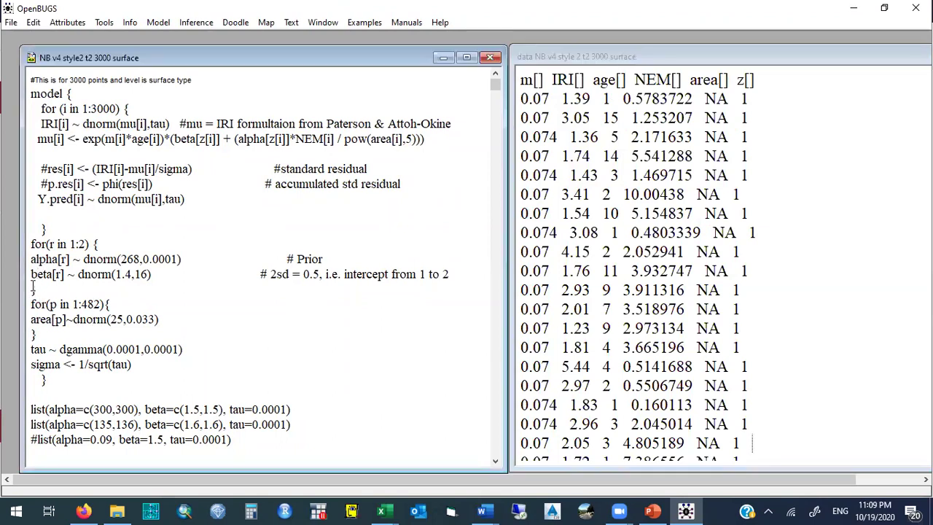
{"action": "left_click_drag", "start_coordinate": [32, 290], "coordinate": [42, 331]}
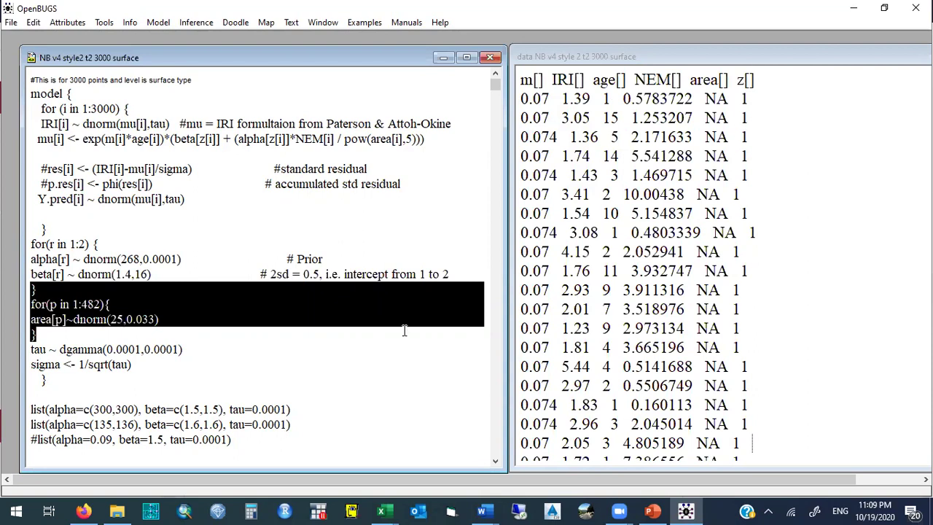
{"action": "left_click", "coordinate": [41, 334]}
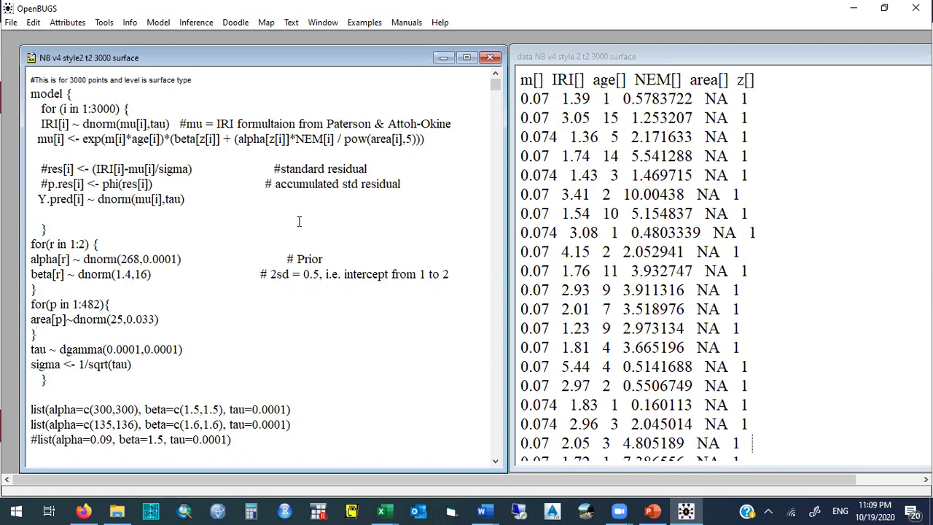
Move the data window fully into view and locate the rows with numeric area values below the NA entries
{"action": "double_click", "coordinate": [719, 99]}
{"action": "key", "text": "Down"}
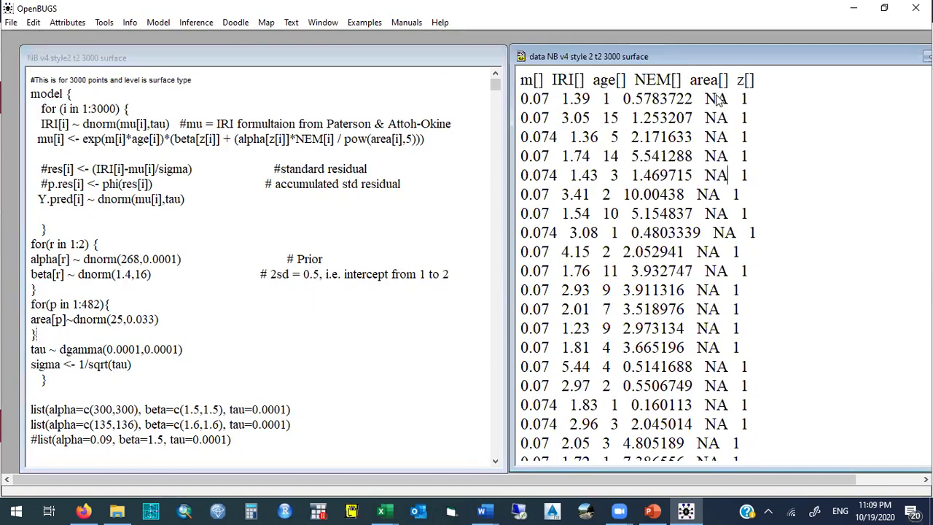
{"action": "left_click_drag", "start_coordinate": [818, 60], "coordinate": [711, 54]}
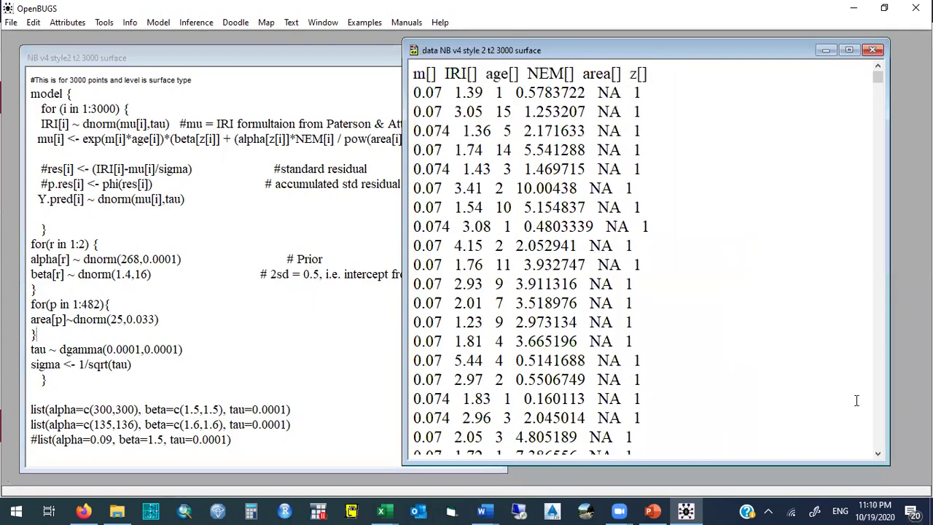
{"action": "scroll", "coordinate": [880, 423], "scroll_direction": "down", "scroll_amount": 15}
{"action": "scroll", "coordinate": [881, 421], "scroll_direction": "down", "scroll_amount": 15}
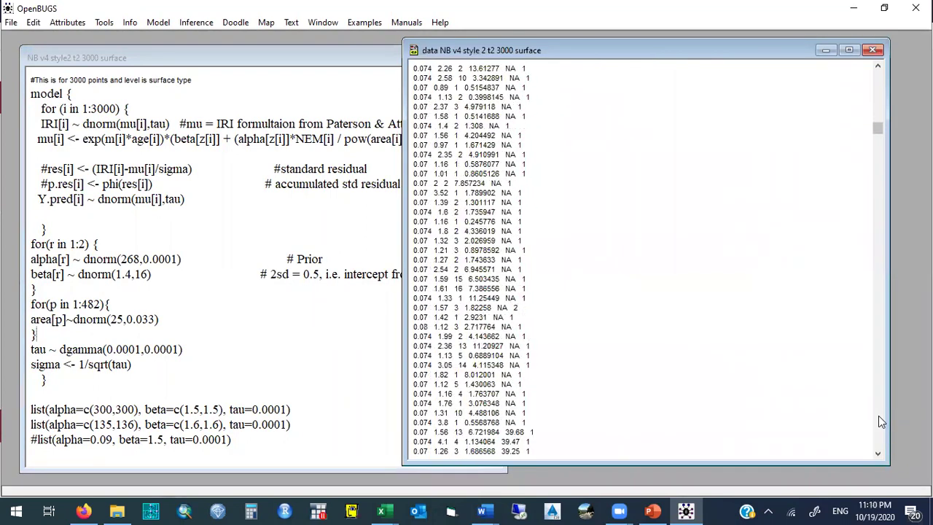
{"action": "scroll", "coordinate": [879, 421], "scroll_direction": "down", "scroll_amount": 5}
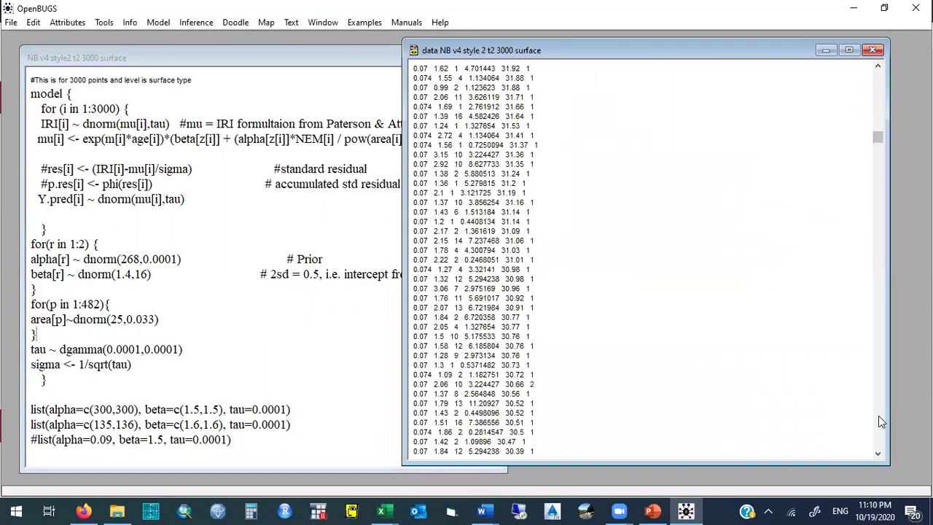
{"action": "double_click", "coordinate": [505, 69]}
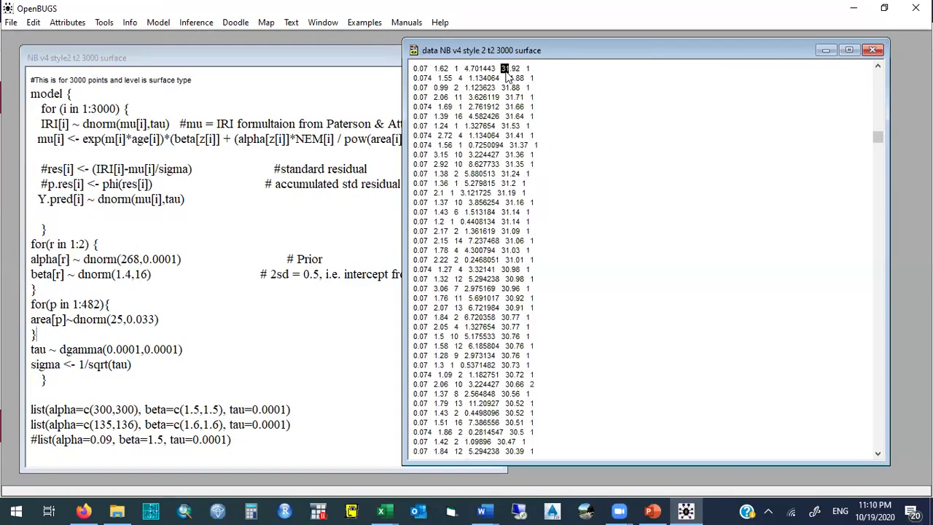
Highlight the last rows with NA area values, just before the numeric areas begin, and review the NA rows above
{"action": "left_click", "coordinate": [878, 68]}
{"action": "left_click", "coordinate": [879, 67]}
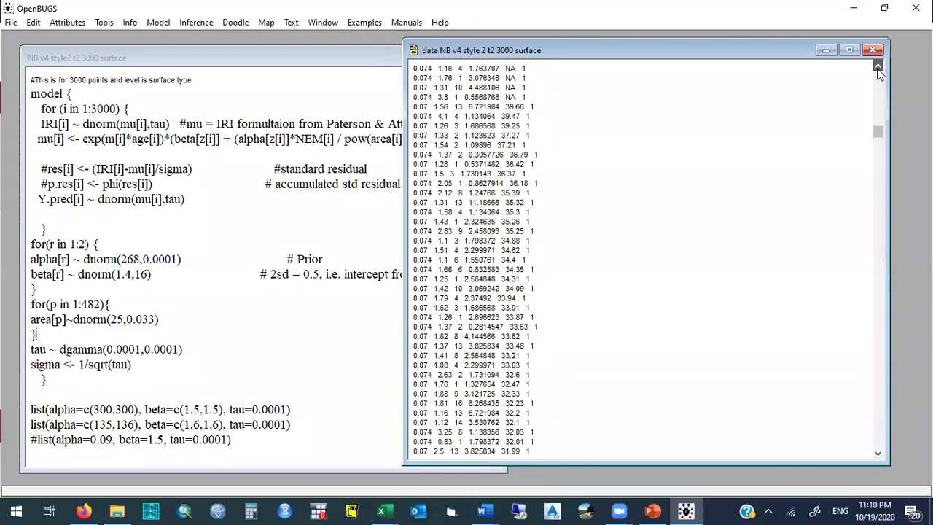
{"action": "left_click", "coordinate": [878, 67]}
{"action": "left_click_drag", "start_coordinate": [531, 144], "coordinate": [436, 124]}
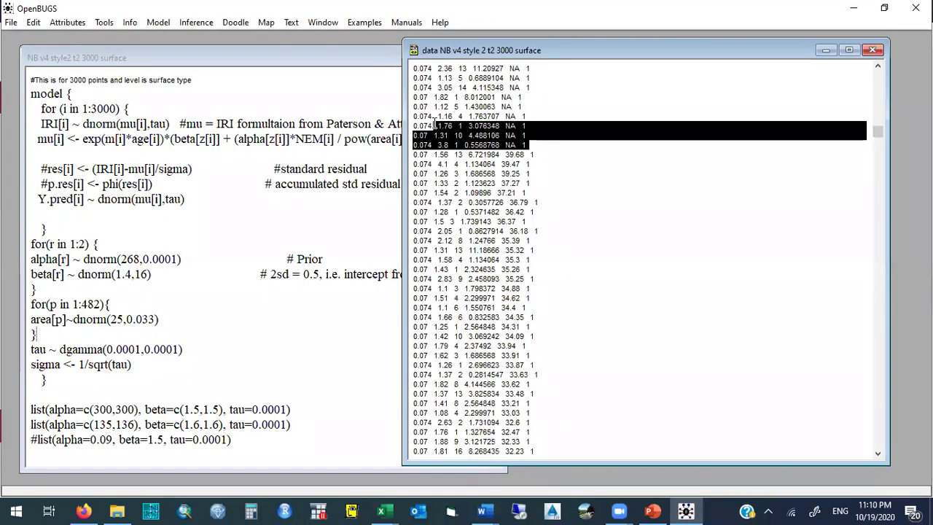
{"action": "left_click", "coordinate": [543, 146]}
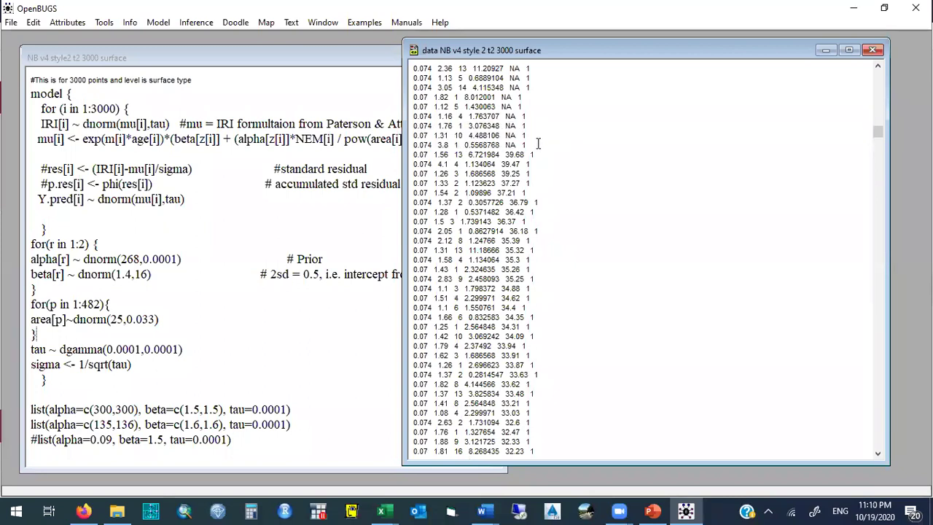
{"action": "left_click", "coordinate": [878, 79]}
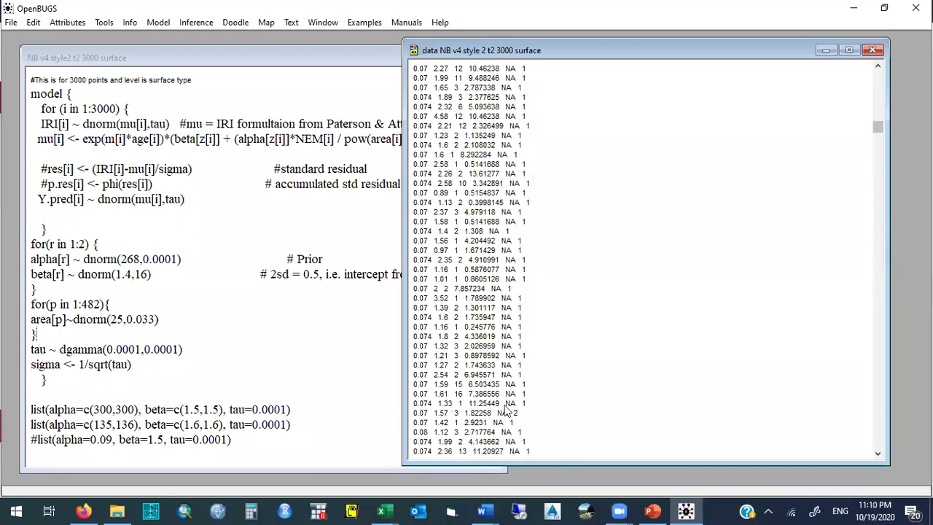
Switch to the rutting mepdg workbook in Excel and go to empty column F of the OpenBUGS synthetic data sheet
{"action": "left_click", "coordinate": [380, 511]}
{"action": "left_click", "coordinate": [412, 478]}
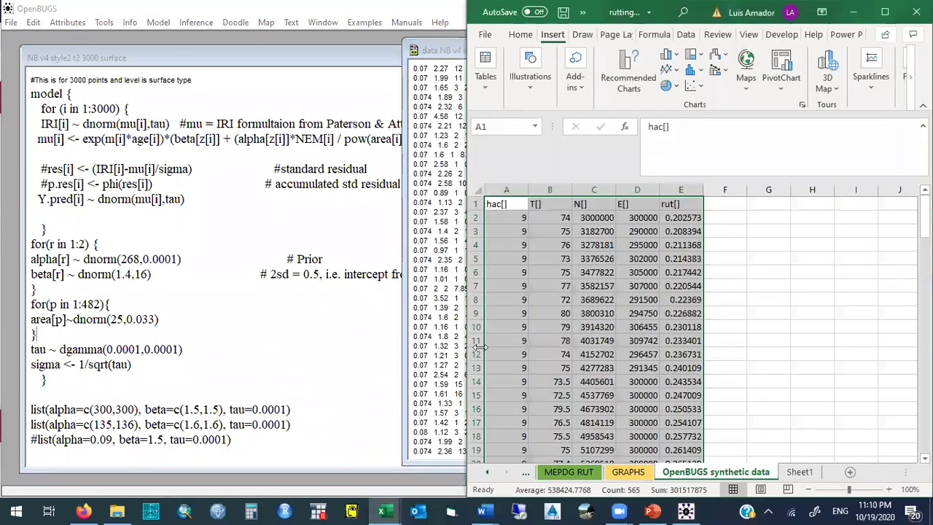
{"action": "left_click", "coordinate": [720, 213]}
{"action": "left_click", "coordinate": [719, 203]}
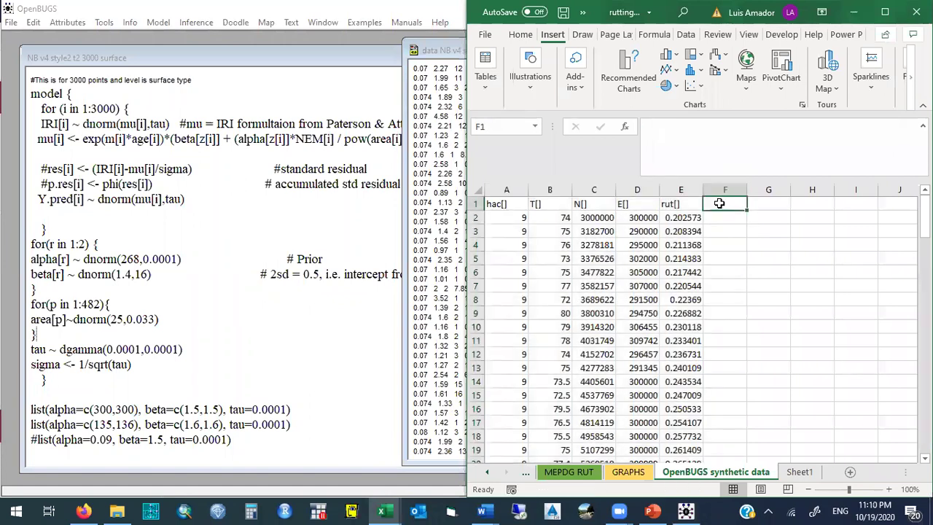
Fill cells F2 to F10 with the example series NA, 1, 2, 3, NA, 1, 2, 3, NA
{"action": "key", "text": "Down"}
{"action": "type", "text": "NA"}
{"action": "key", "text": "Return"}
{"action": "type", "text": "1"}
{"action": "key", "text": "Return"}
{"action": "type", "text": "2"}
{"action": "key", "text": "Return"}
{"action": "type", "text": "3"}
{"action": "key", "text": "Return"}
{"action": "type", "text": "NA"}
{"action": "key", "text": "Return"}
{"action": "type", "text": "1"}
{"action": "key", "text": "Return"}
{"action": "type", "text": "2"}
{"action": "key", "text": "Return"}
{"action": "type", "text": "3"}
{"action": "key", "text": "Return"}
{"action": "type", "text": "NA"}
{"action": "key", "text": "Return"}
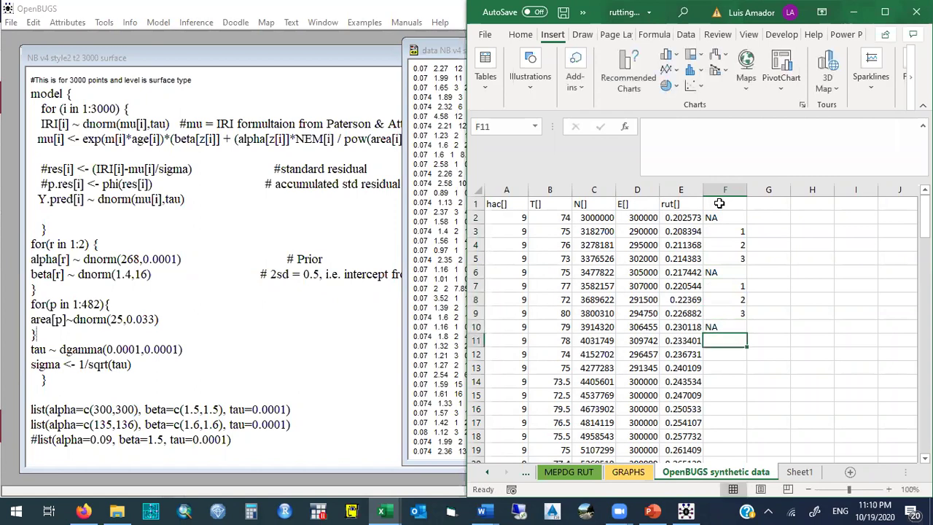
Enter an IF formula in G2 that returns 1 when F2 equals "NA" and 0 otherwise
{"action": "left_click_drag", "start_coordinate": [716, 218], "coordinate": [716, 328]}
{"action": "left_click", "coordinate": [769, 220]}
{"action": "type", "text": "+"}
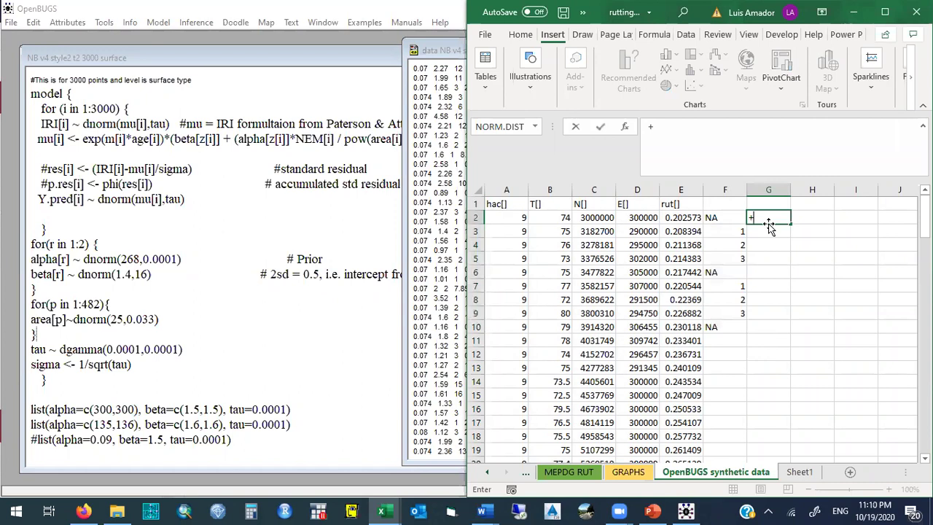
{"action": "type", "text": "if("}
{"action": "key", "text": "Left"}
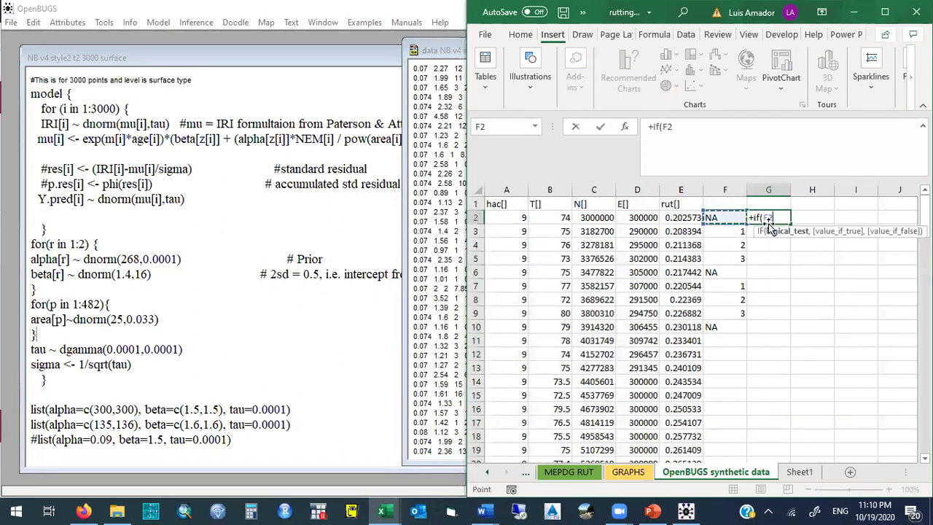
{"action": "type", "text": "=\"NA\","}
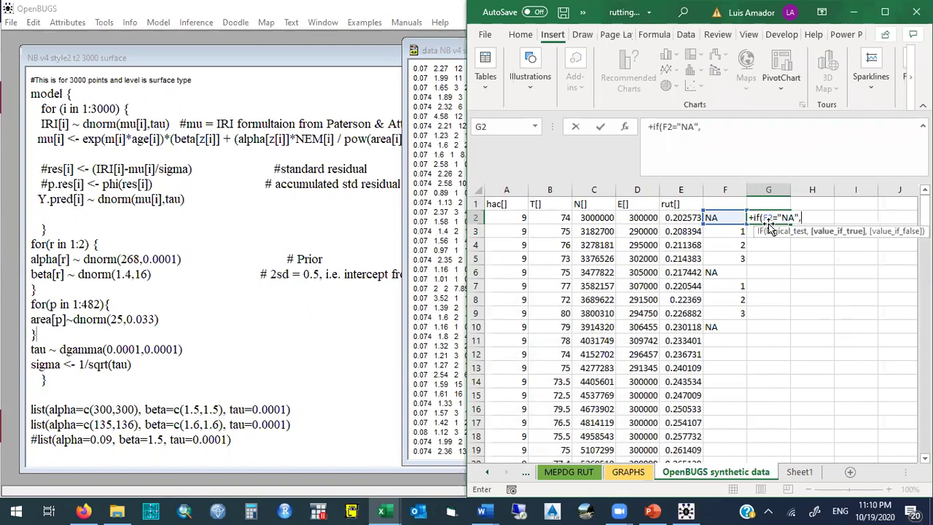
{"action": "type", "text": "1m,"}
{"action": "key", "text": "BackSpace"}
{"action": "key", "text": "BackSpace"}
{"action": "type", "text": ","}
{"action": "key", "text": "Return"}
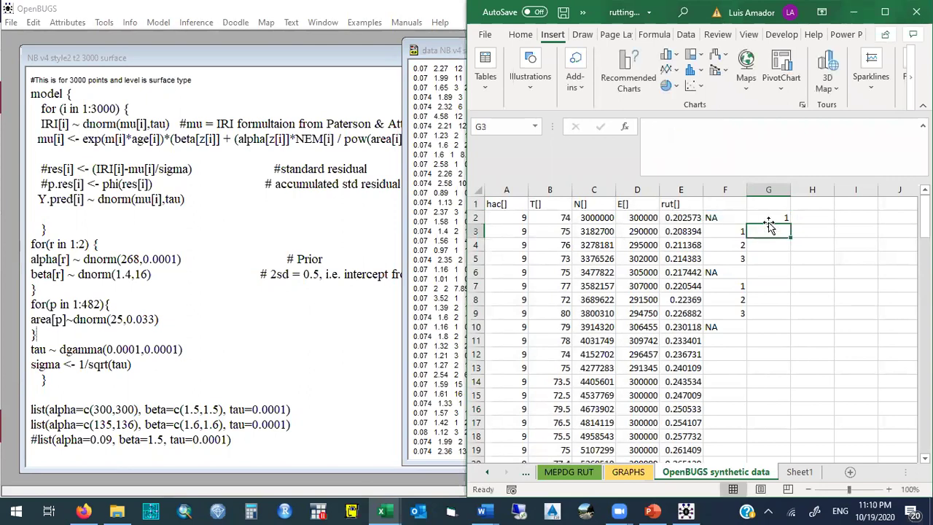
Copy the IF formula down to G10 and sum G2:G10 in G11 to count the NA entries
{"action": "left_click", "coordinate": [773, 217]}
{"action": "left_click_drag", "start_coordinate": [791, 222], "coordinate": [770, 332]}
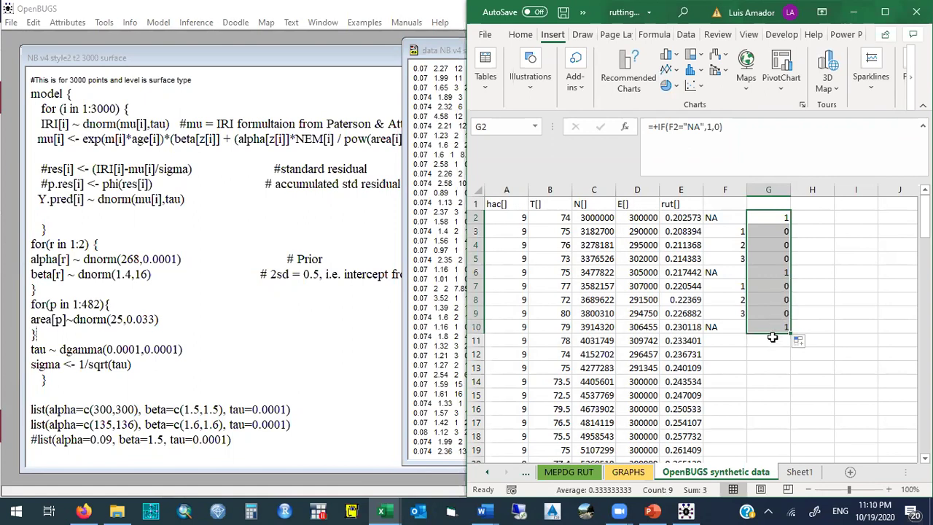
{"action": "left_click", "coordinate": [773, 340]}
{"action": "type", "text": "+sum"}
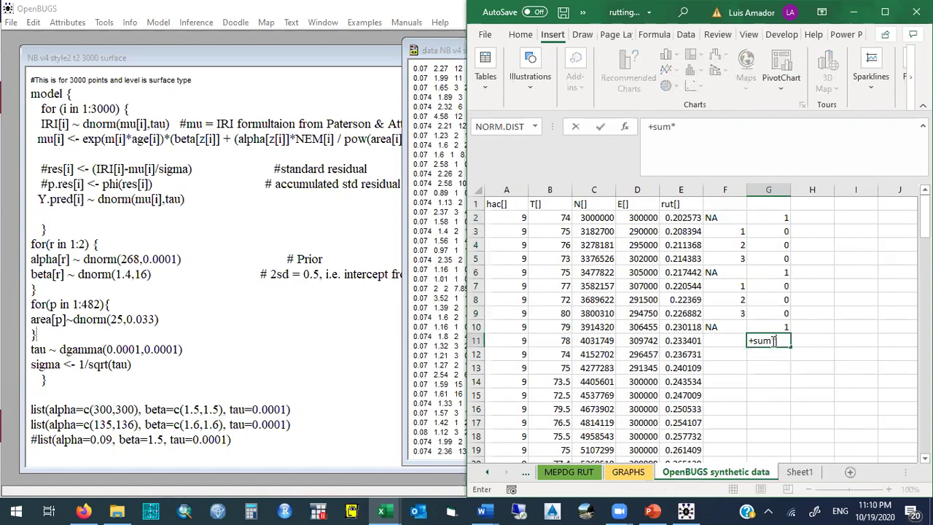
{"action": "type", "text": "("}
{"action": "left_click_drag", "start_coordinate": [773, 328], "coordinate": [772, 220]}
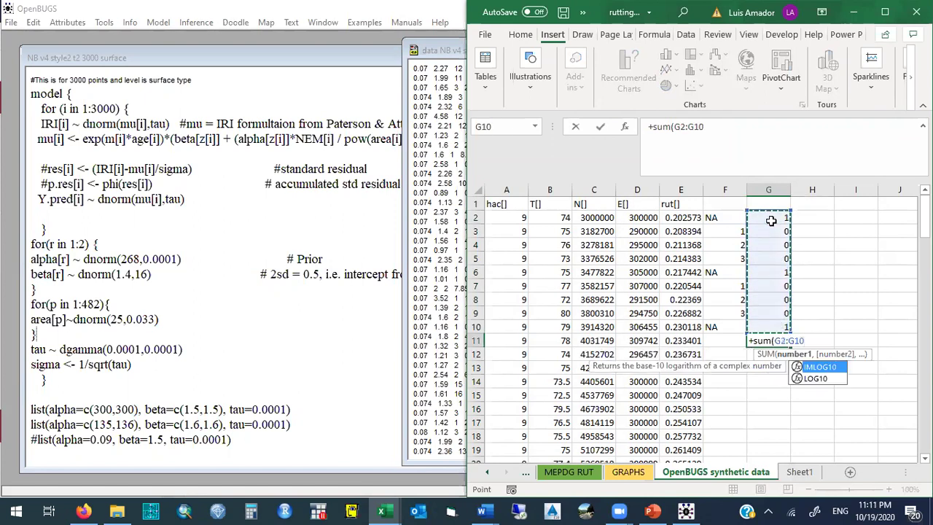
{"action": "key", "text": "Return"}
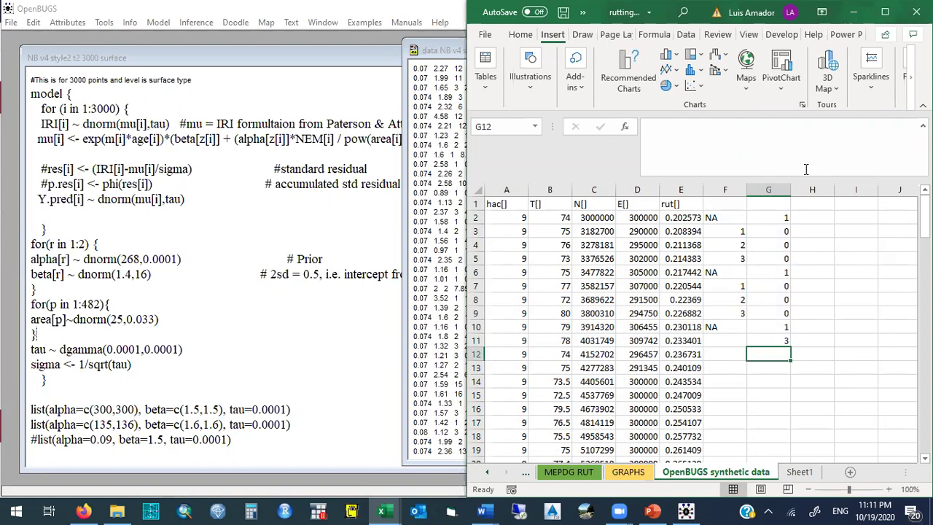
Maximize the rutting mepdg workbook window and clear the NA counting example from cells F2:H12
{"action": "left_click", "coordinate": [452, 102]}
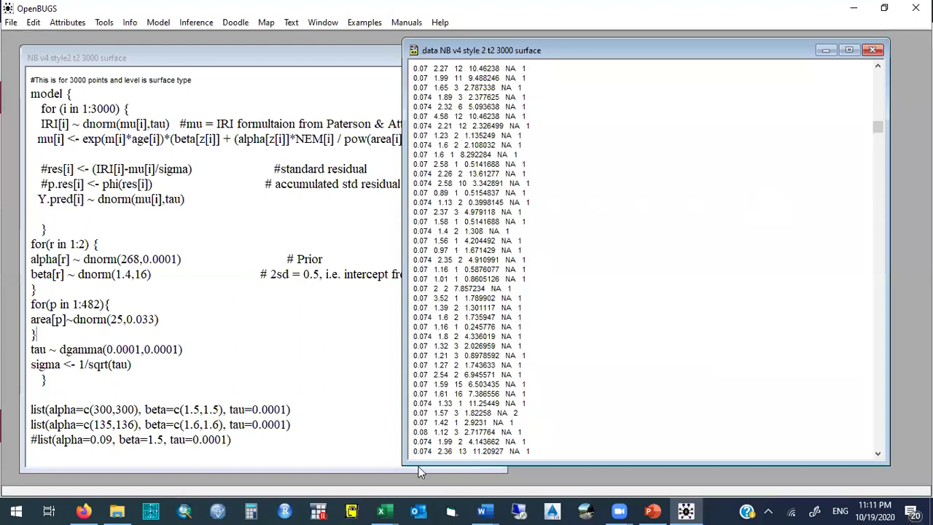
{"action": "left_click", "coordinate": [385, 510]}
{"action": "left_click", "coordinate": [421, 449]}
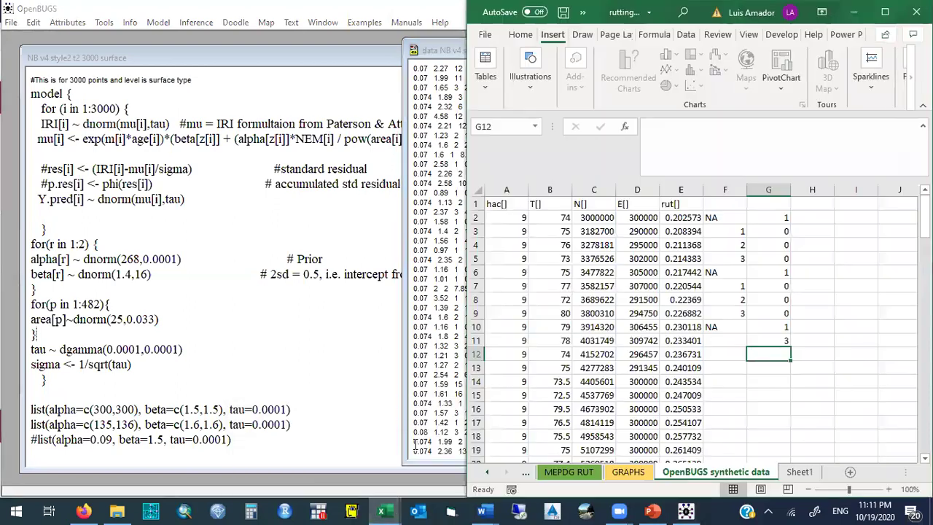
{"action": "left_click", "coordinate": [886, 10]}
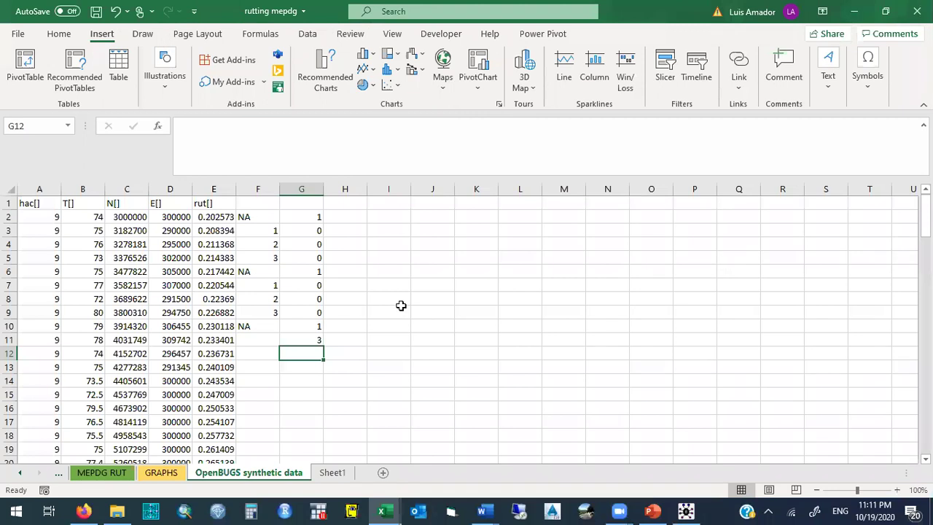
{"action": "left_click", "coordinate": [338, 354]}
{"action": "left_click_drag", "start_coordinate": [329, 355], "coordinate": [247, 215]}
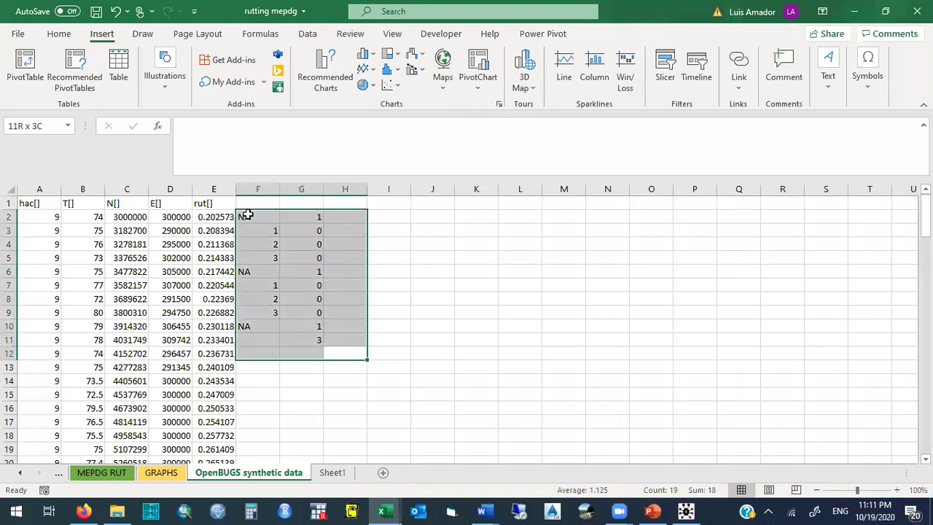
{"action": "key", "text": "Delete"}
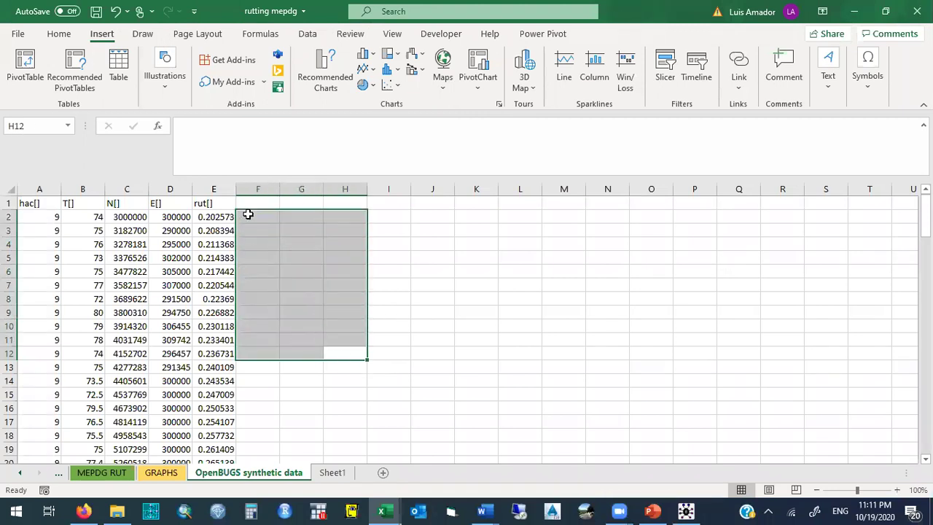
Examine the hac[] header in A1 at 230% zoom, highlighting the variable name and its square brackets
{"action": "left_click", "coordinate": [51, 202]}
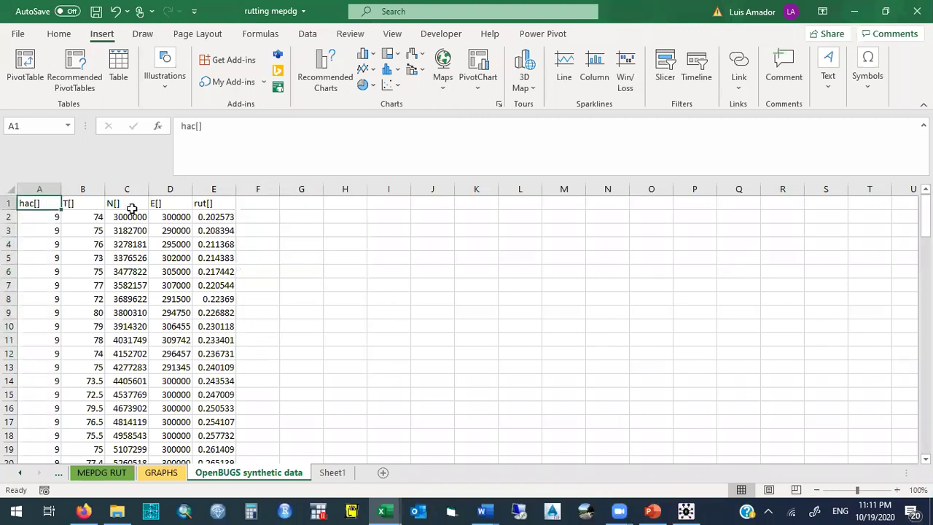
{"action": "left_click", "coordinate": [900, 491]}
{"action": "left_click", "coordinate": [899, 491]}
{"action": "left_click", "coordinate": [900, 491]}
{"action": "left_click", "coordinate": [900, 490]}
{"action": "left_click", "coordinate": [899, 491]}
{"action": "left_click", "coordinate": [900, 490]}
{"action": "left_click", "coordinate": [900, 491]}
{"action": "left_click", "coordinate": [899, 491]}
{"action": "left_click", "coordinate": [900, 490]}
{"action": "left_click", "coordinate": [900, 490]}
{"action": "left_click", "coordinate": [900, 490]}
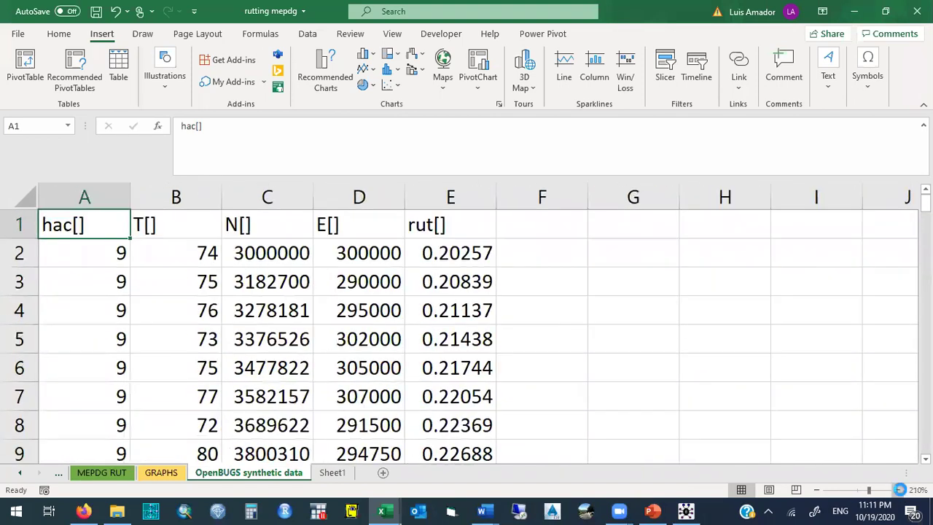
{"action": "left_click", "coordinate": [900, 490]}
{"action": "left_click", "coordinate": [899, 491]}
{"action": "double_click", "coordinate": [56, 232]}
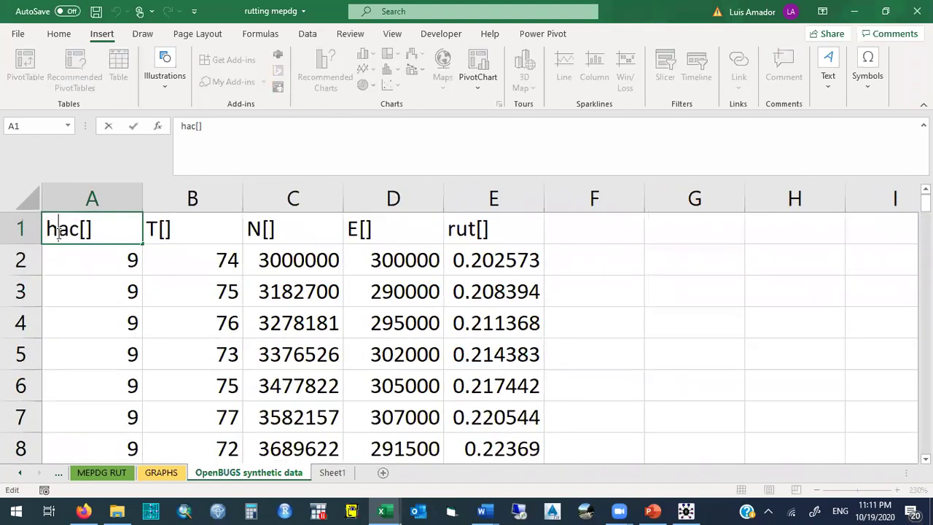
{"action": "left_click_drag", "start_coordinate": [47, 229], "coordinate": [78, 229]}
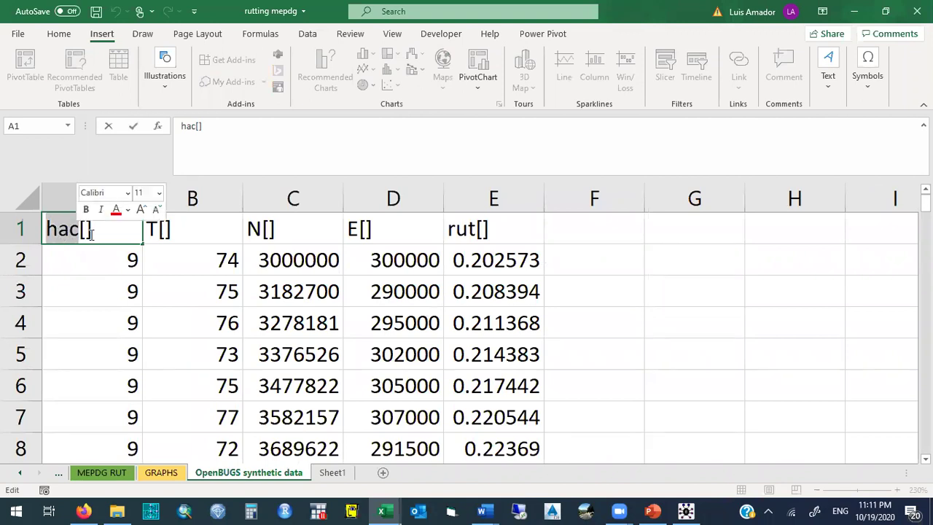
{"action": "left_click", "coordinate": [86, 232]}
{"action": "left_click_drag", "start_coordinate": [80, 229], "coordinate": [97, 230]}
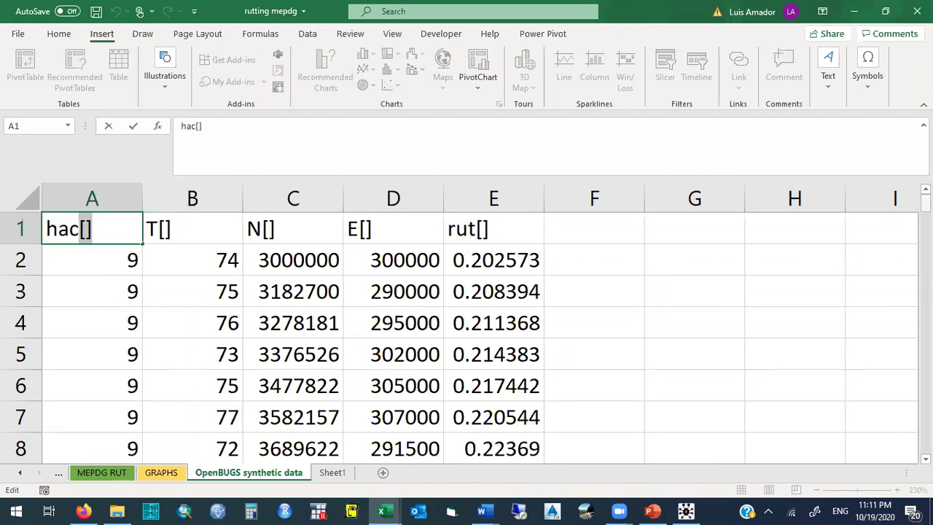
{"action": "scroll", "coordinate": [467, 335], "scroll_direction": "down", "scroll_amount": 20}
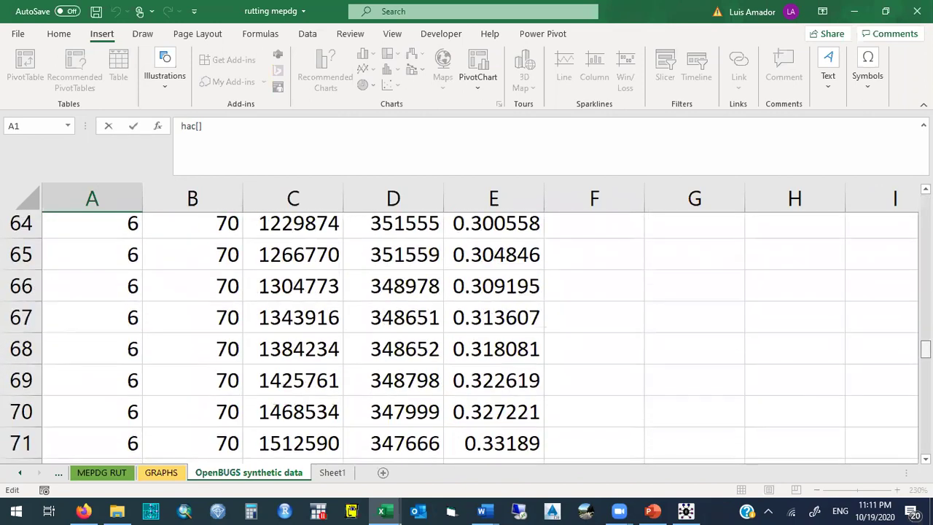
{"action": "scroll", "coordinate": [421, 428], "scroll_direction": "down", "scroll_amount": 3}
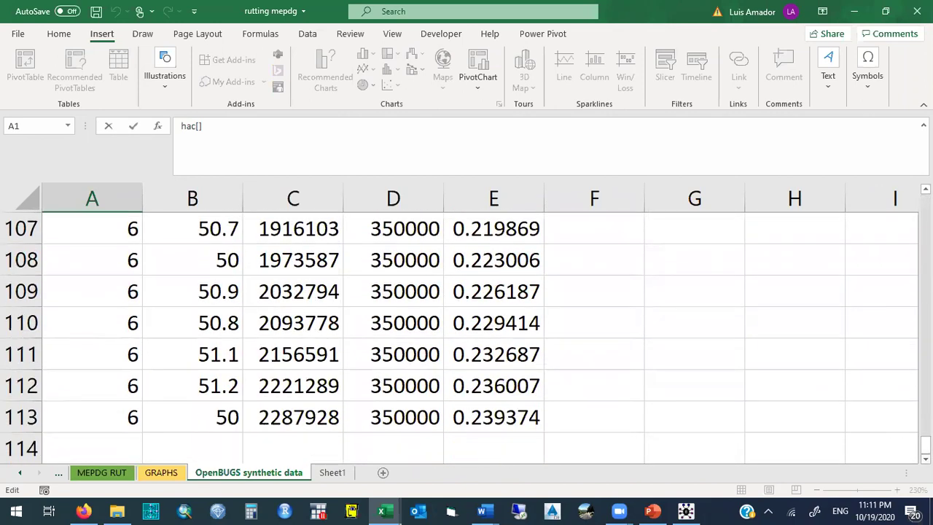
{"action": "left_click", "coordinate": [87, 386]}
{"action": "type", "text": "END"}
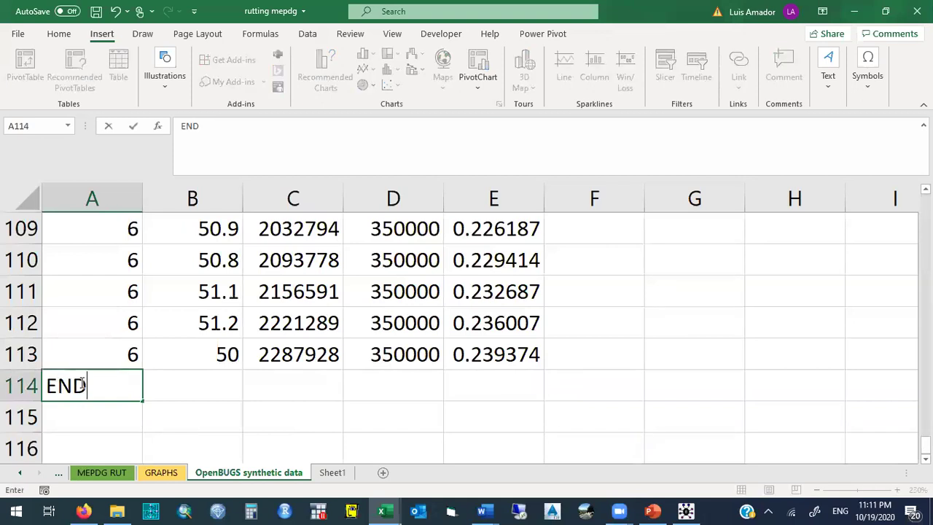
{"action": "key", "text": "BackSpace"}
{"action": "key", "text": "BackSpace"}
{"action": "key", "text": "BackSpace"}
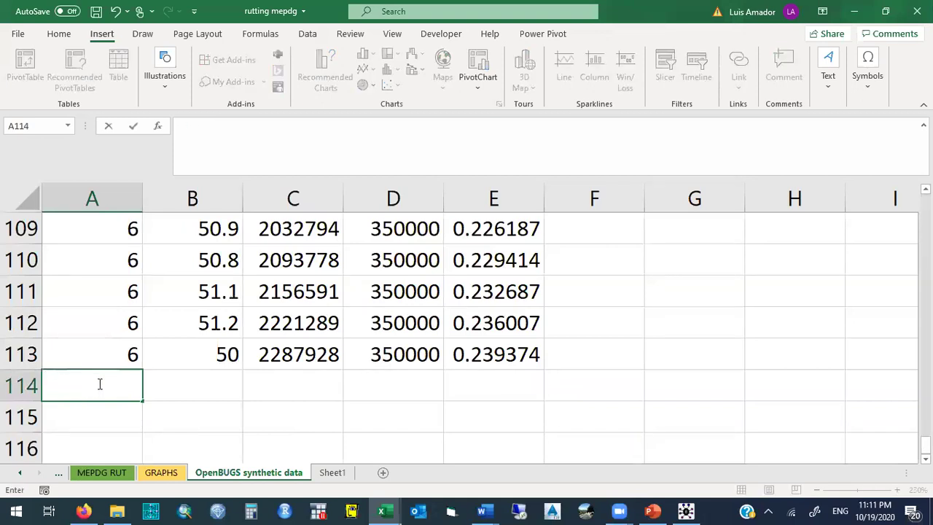
Copy the data range A1:E113 with its headers and paste it into a new Notepad document
{"action": "left_click_drag", "start_coordinate": [460, 354], "coordinate": [38, 6]}
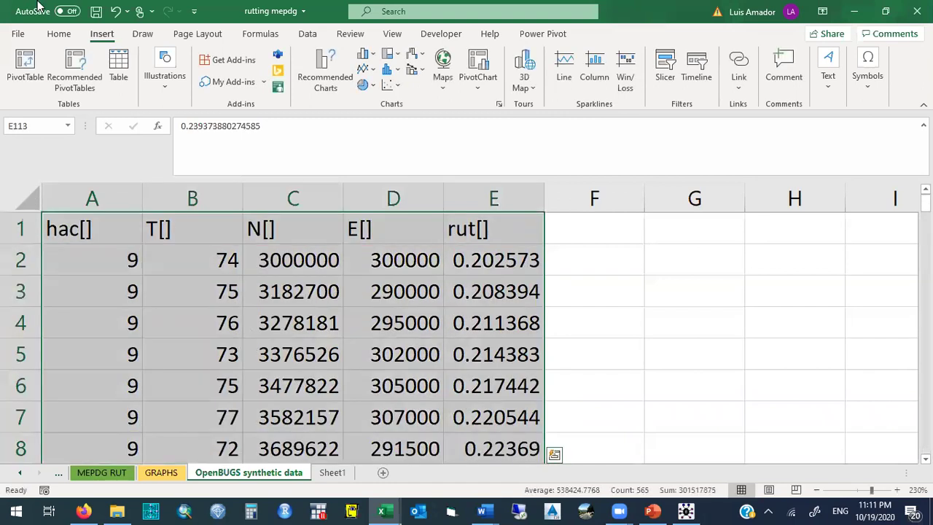
{"action": "key", "text": "ctrl+c"}
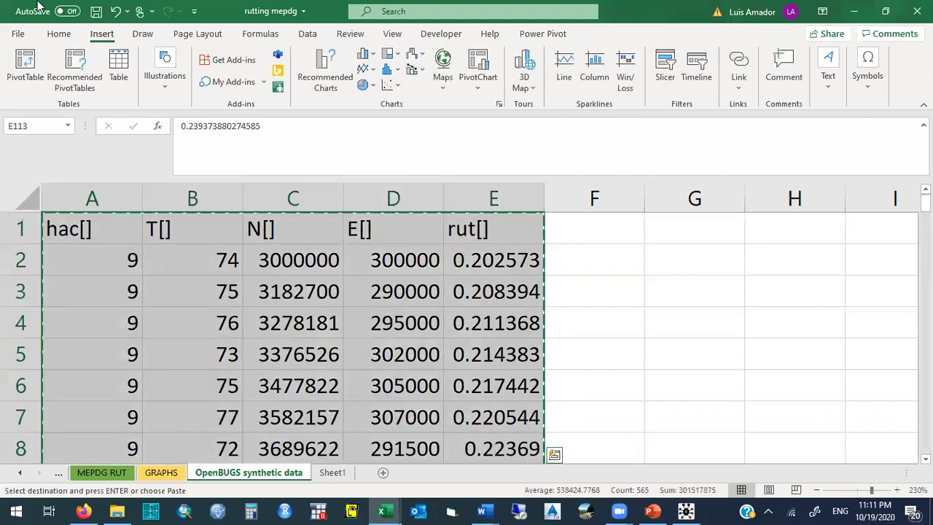
{"action": "left_click", "coordinate": [19, 511]}
{"action": "type", "text": "notepa"}
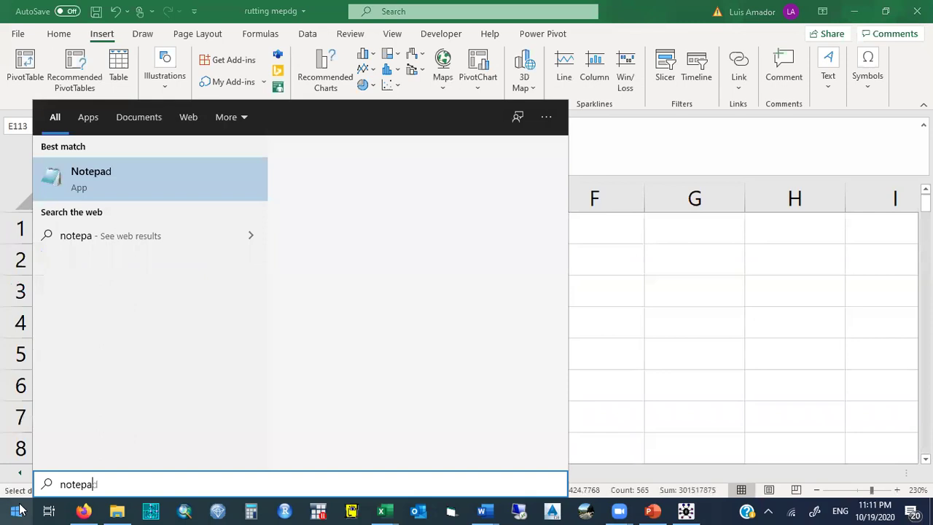
{"action": "key", "text": "Return"}
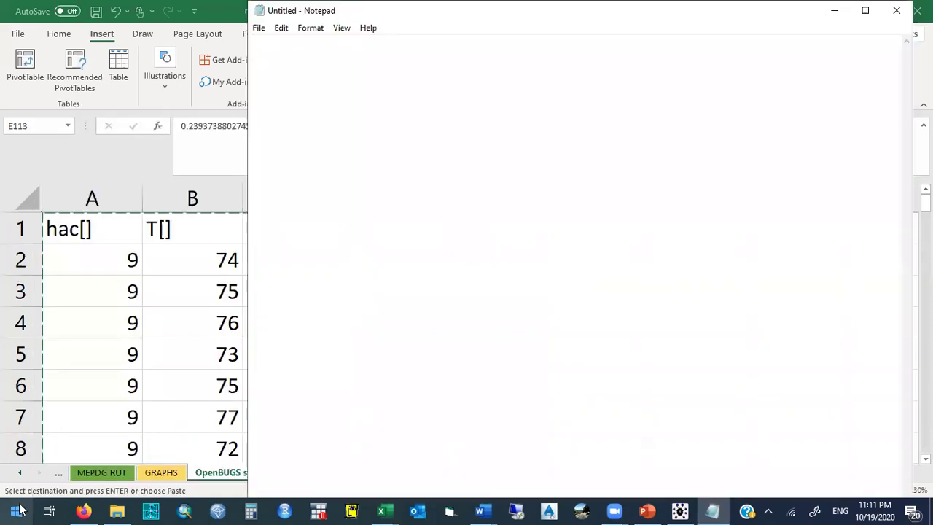
{"action": "key", "text": "ctrl+v"}
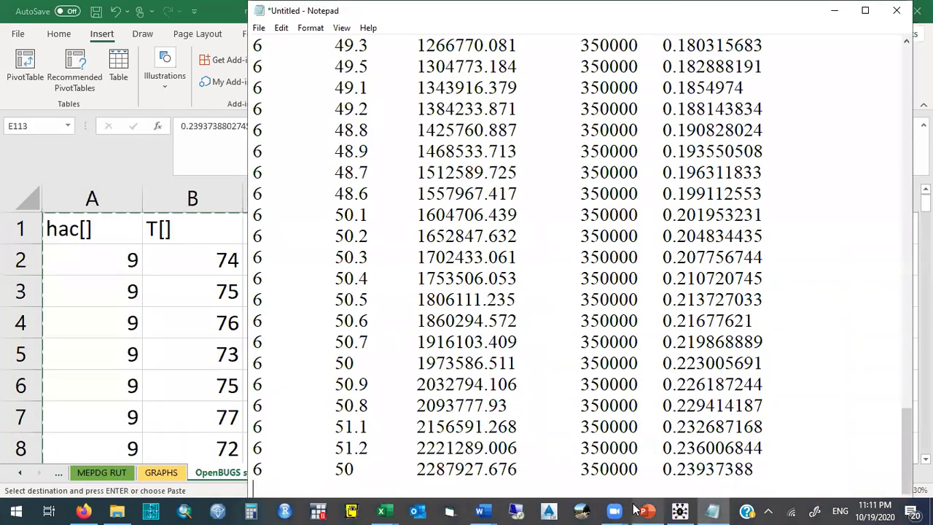
Add the line END below the last data row of the text document
{"action": "left_click", "coordinate": [785, 464]}
{"action": "key", "text": "Return"}
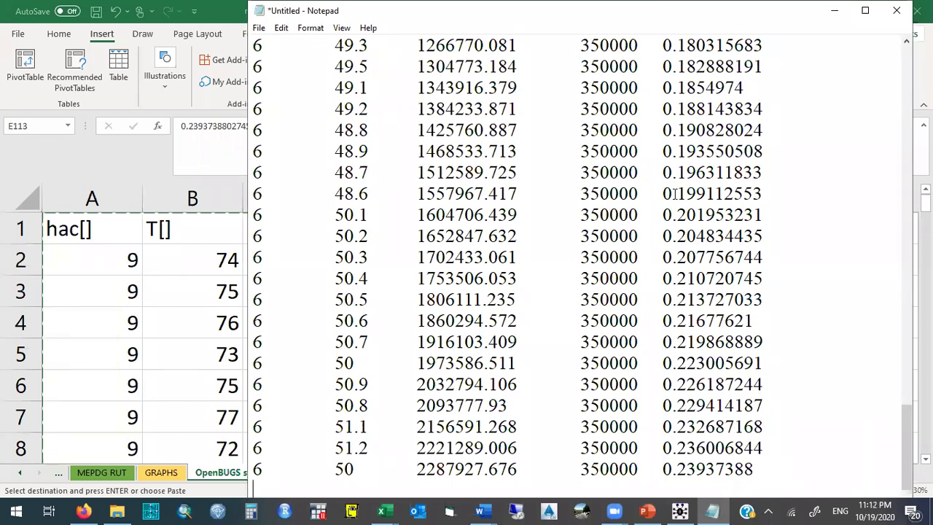
{"action": "mouse_move", "coordinate": [555, 8]}
{"action": "left_mouse_down"}
{"action": "mouse_move", "coordinate": [558, 95]}
{"action": "mouse_move", "coordinate": [540, 13]}
{"action": "left_mouse_up"}
{"action": "left_click_drag", "start_coordinate": [891, 357], "coordinate": [890, 373]}
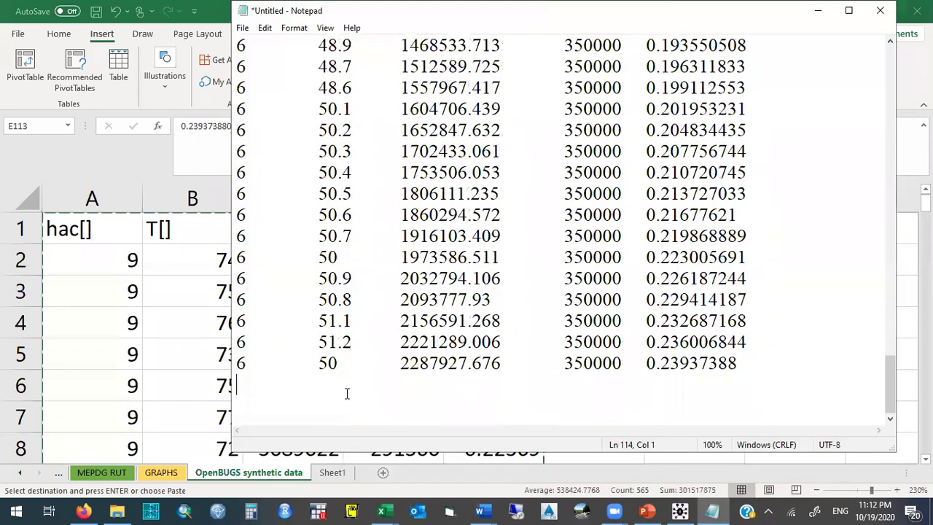
{"action": "type", "text": "END"}
Save the text document to the Desktop under the person's first name followed by "was asking", and close Notepad
{"action": "left_click", "coordinate": [244, 30]}
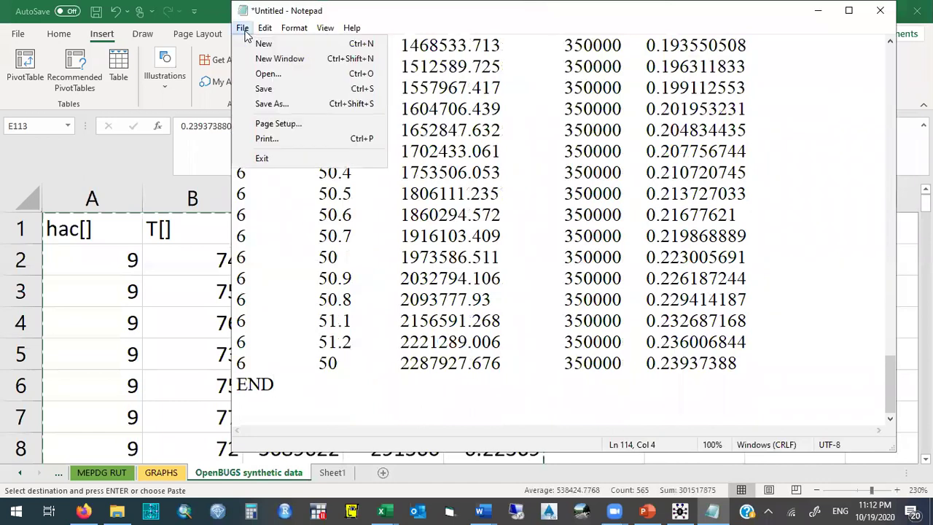
{"action": "left_click", "coordinate": [271, 104]}
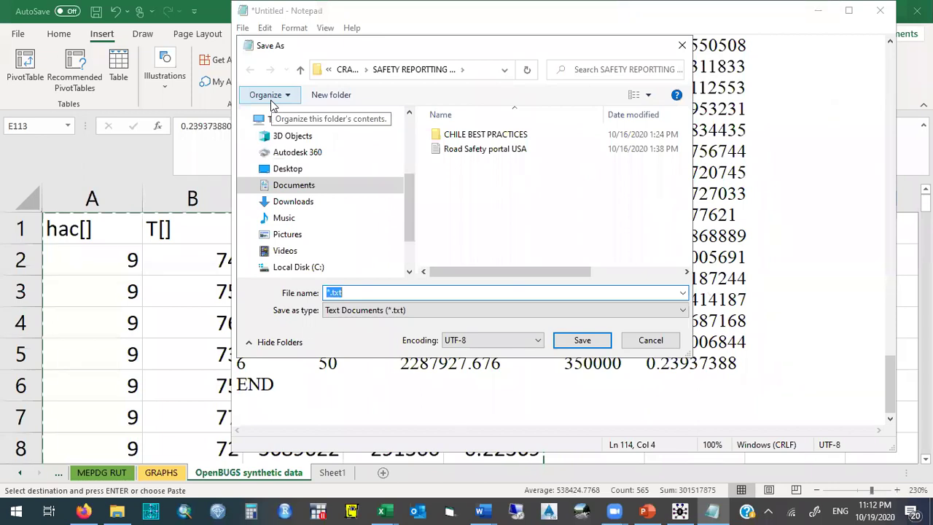
{"action": "type", "text": "Mahyar"}
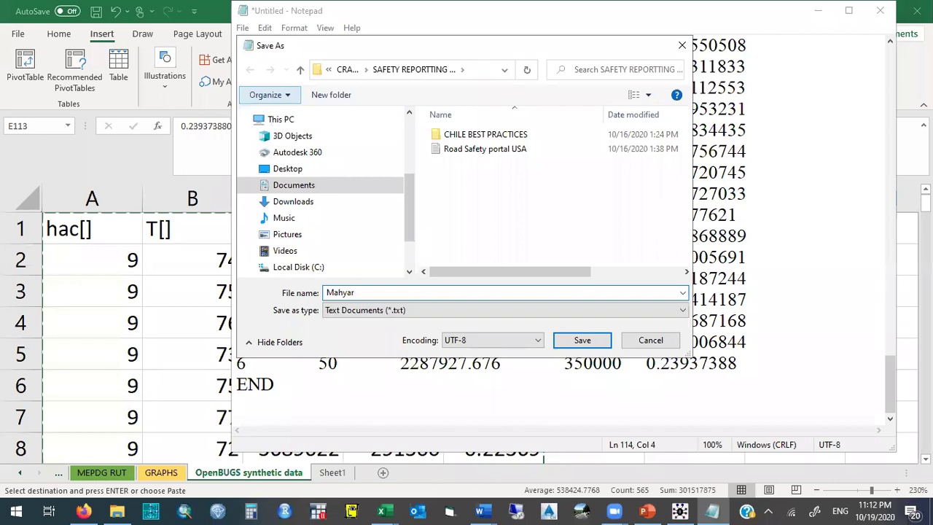
{"action": "type", "text": " was asking"}
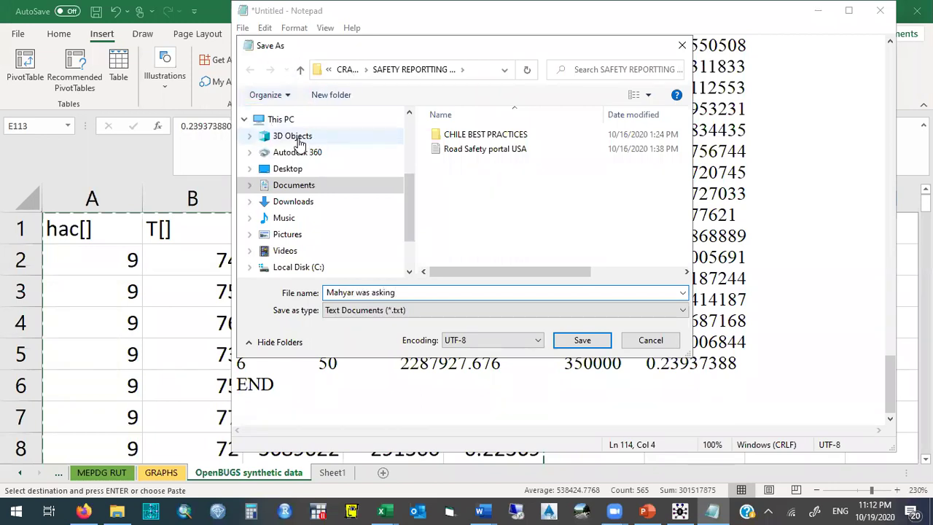
{"action": "left_click", "coordinate": [295, 171]}
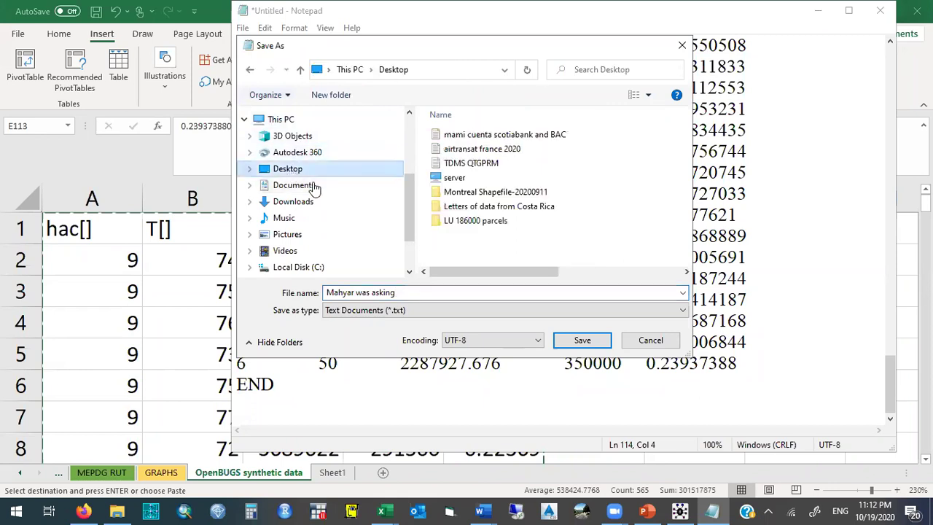
{"action": "left_click", "coordinate": [583, 340]}
{"action": "left_click", "coordinate": [881, 10]}
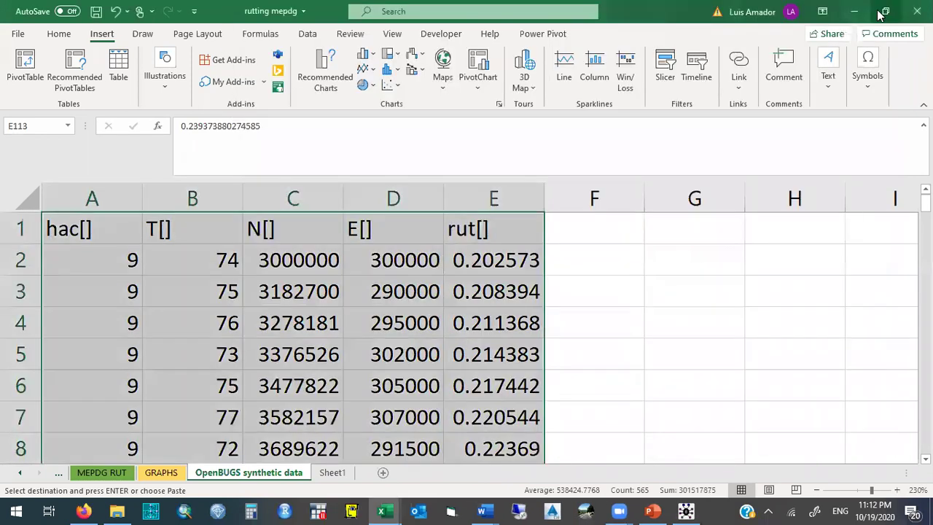
Return to OpenBUGS and close the data NB v4 style 2 t2 3000 surface document without saving changes
{"action": "left_click", "coordinate": [855, 10]}
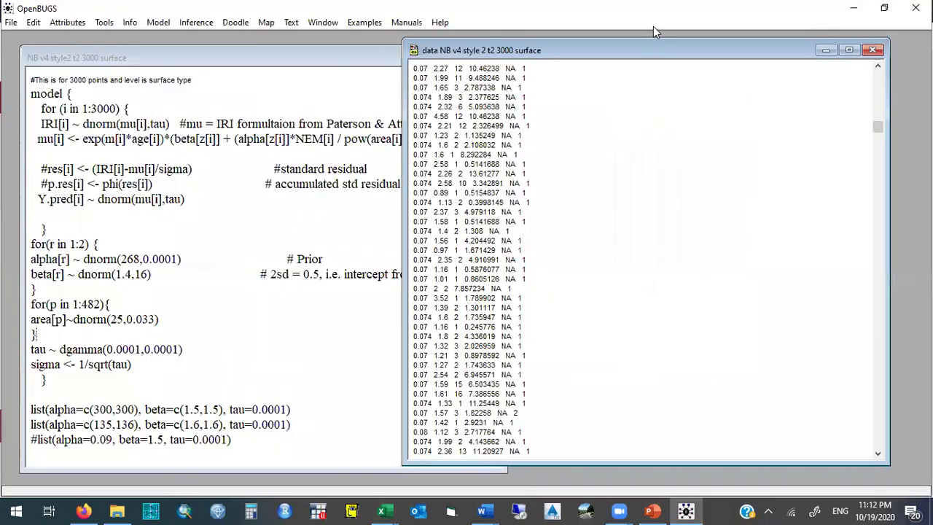
{"action": "left_click", "coordinate": [873, 49]}
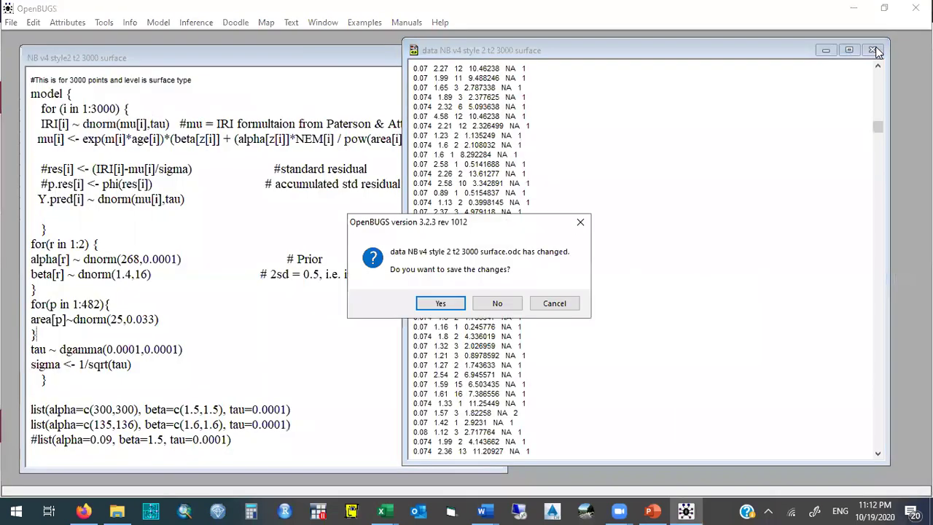
{"action": "left_click", "coordinate": [497, 304]}
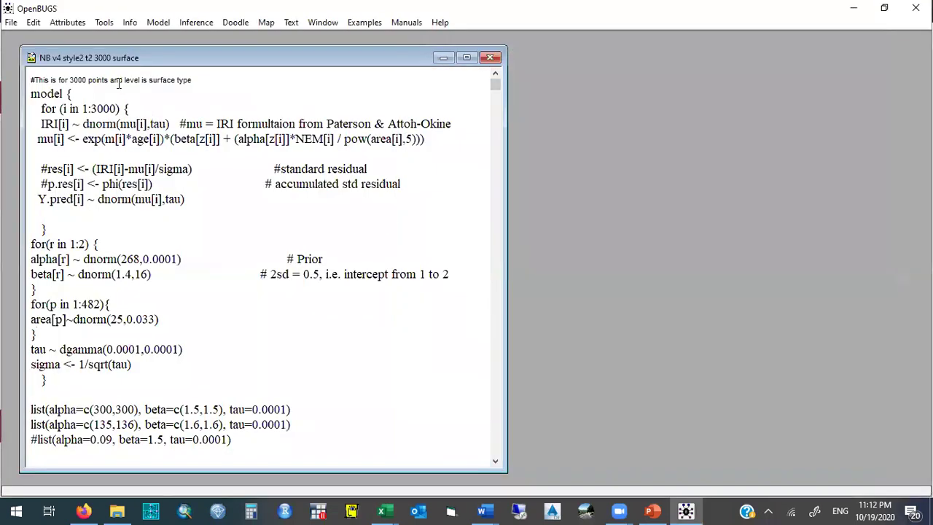
Open the saved "was asking" text file from the Desktop using the Text (*.txt) filter and place its window beside the model code
{"action": "left_click", "coordinate": [11, 21]}
{"action": "left_click", "coordinate": [29, 51]}
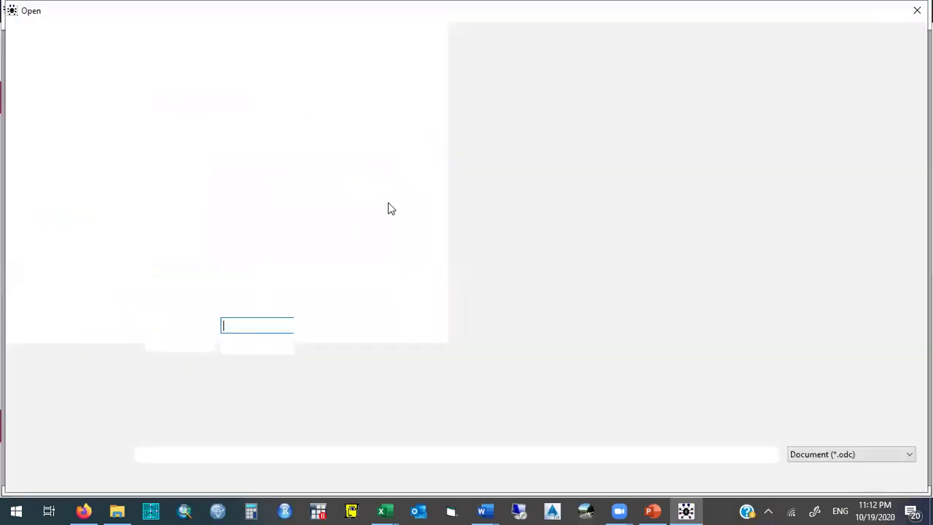
{"action": "left_click", "coordinate": [855, 454]}
{"action": "scroll", "coordinate": [846, 364], "scroll_direction": "up", "scroll_amount": 5}
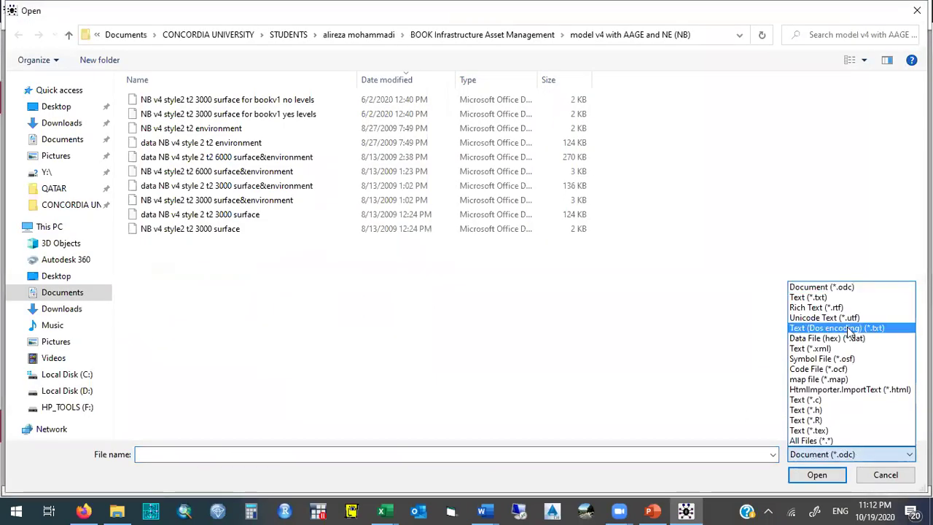
{"action": "left_click", "coordinate": [809, 294]}
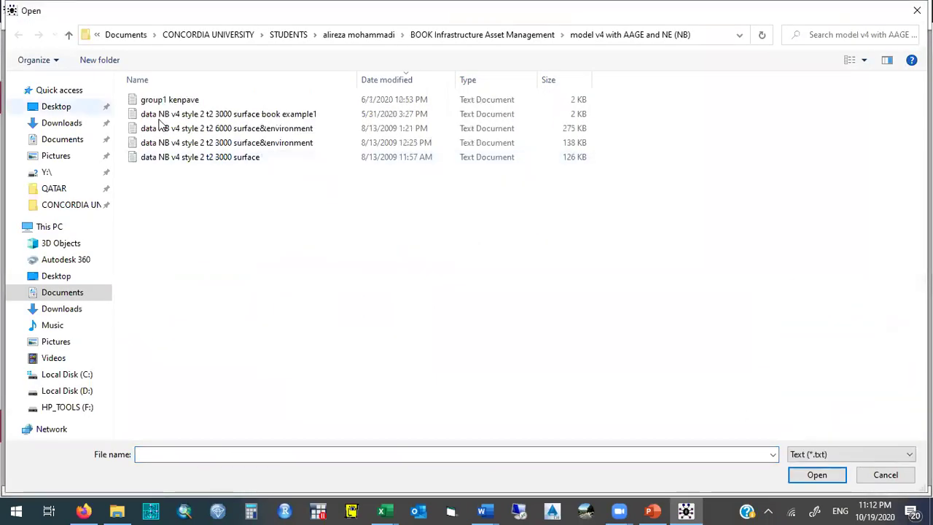
{"action": "left_click", "coordinate": [61, 107]}
{"action": "double_click", "coordinate": [170, 100]}
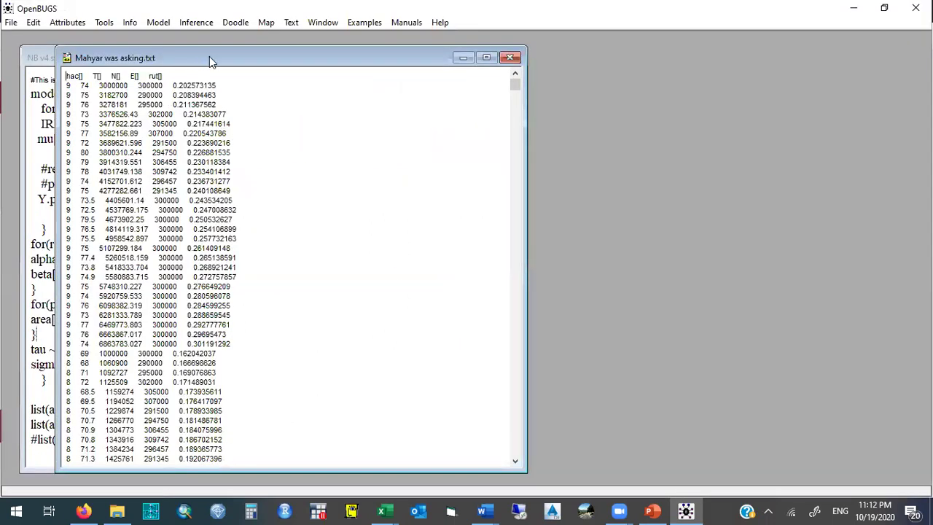
{"action": "left_click_drag", "start_coordinate": [209, 56], "coordinate": [663, 57]}
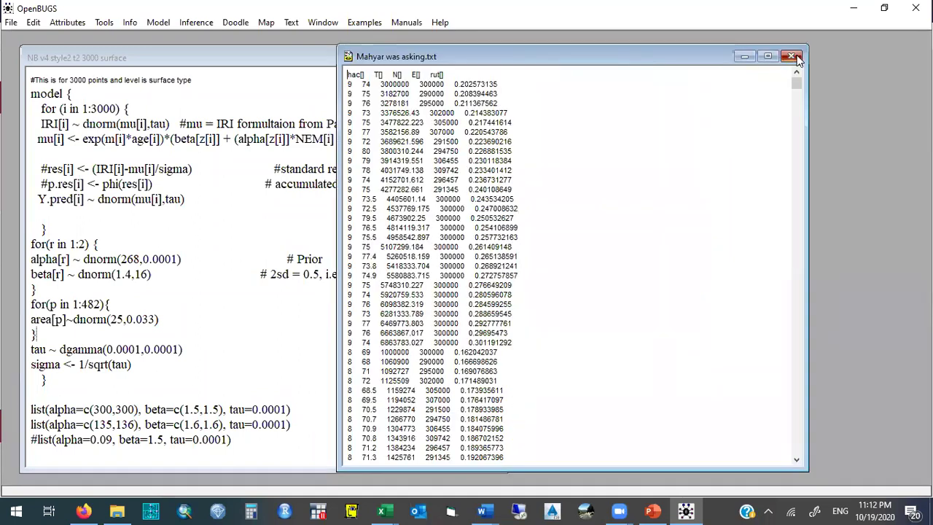
Close the text data file, reposition the model window, and select dnorm in the Y.pred[i] line
{"action": "left_click", "coordinate": [773, 58]}
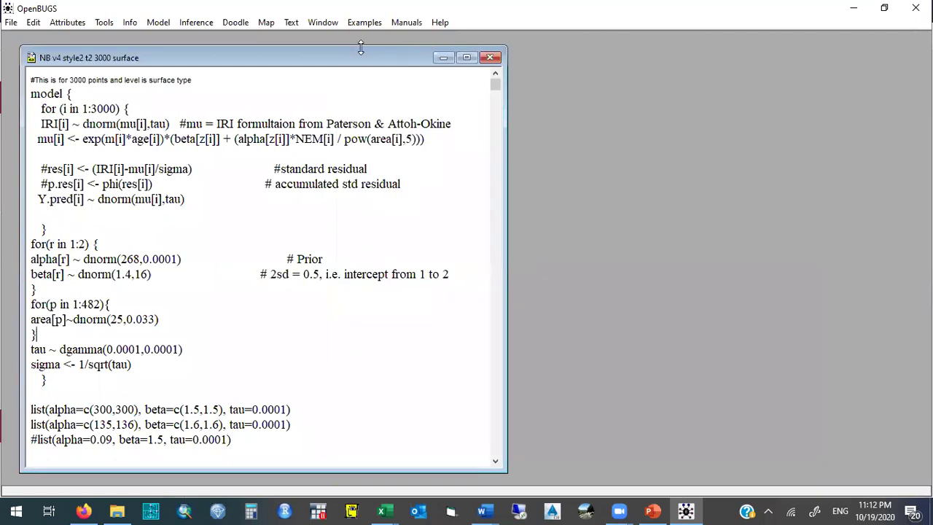
{"action": "left_click_drag", "start_coordinate": [357, 59], "coordinate": [341, 51]}
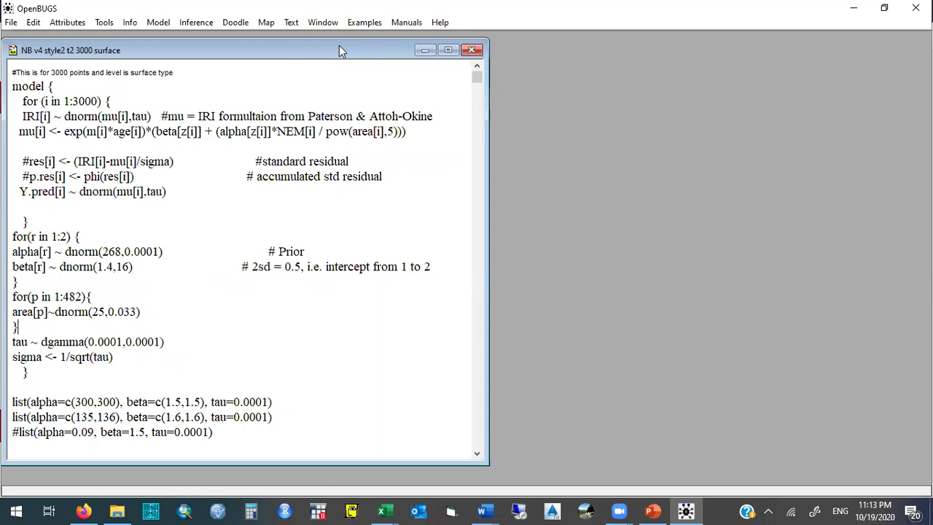
{"action": "left_click_drag", "start_coordinate": [334, 50], "coordinate": [344, 50]}
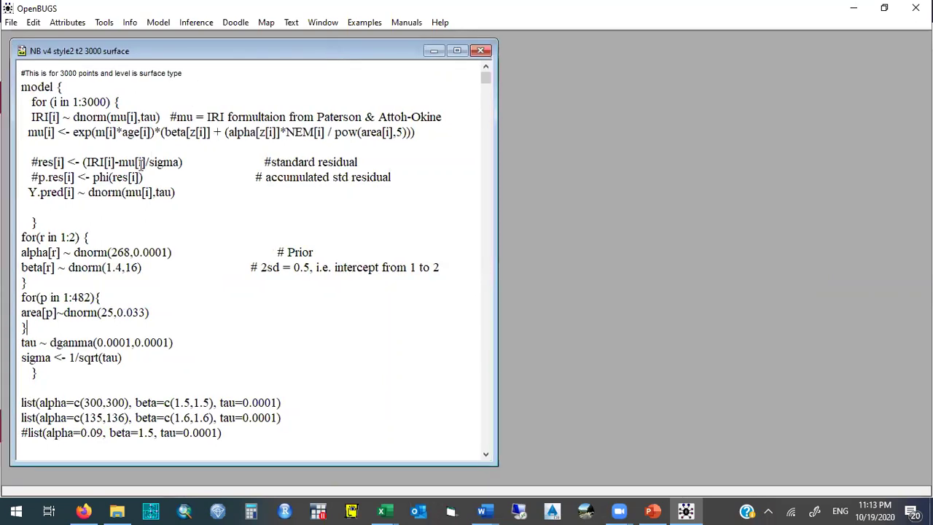
{"action": "double_click", "coordinate": [110, 192]}
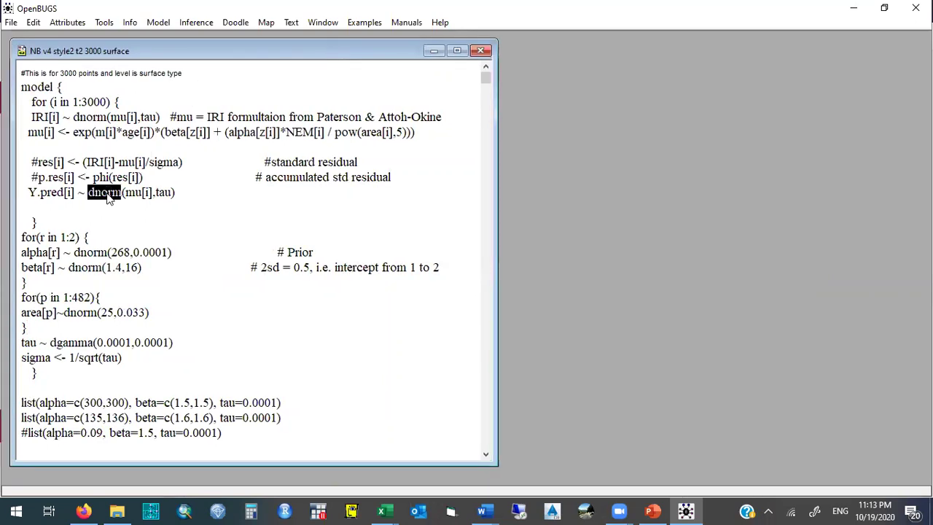
Consult the Distributions appendix of the OpenBUGS User Manual for the available distributions and close the manual
{"action": "left_click", "coordinate": [420, 23]}
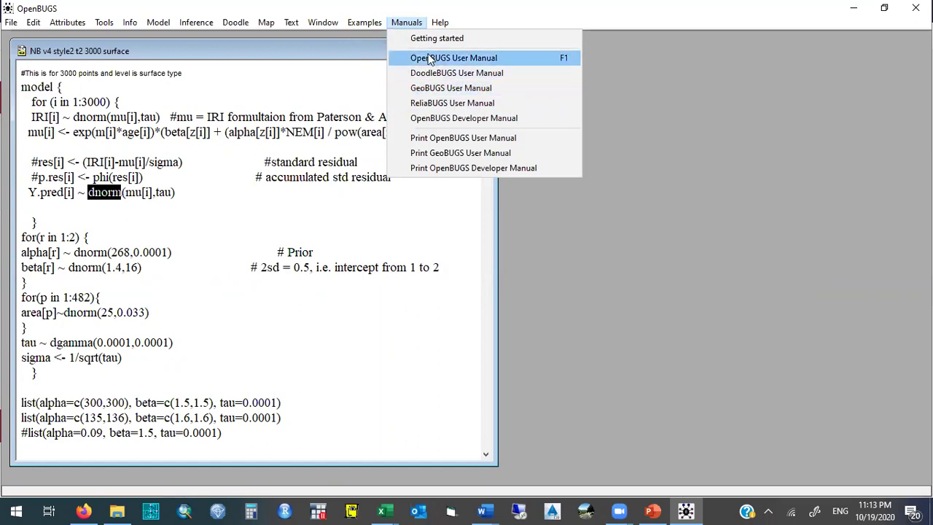
{"action": "mouse_move", "coordinate": [440, 25]}
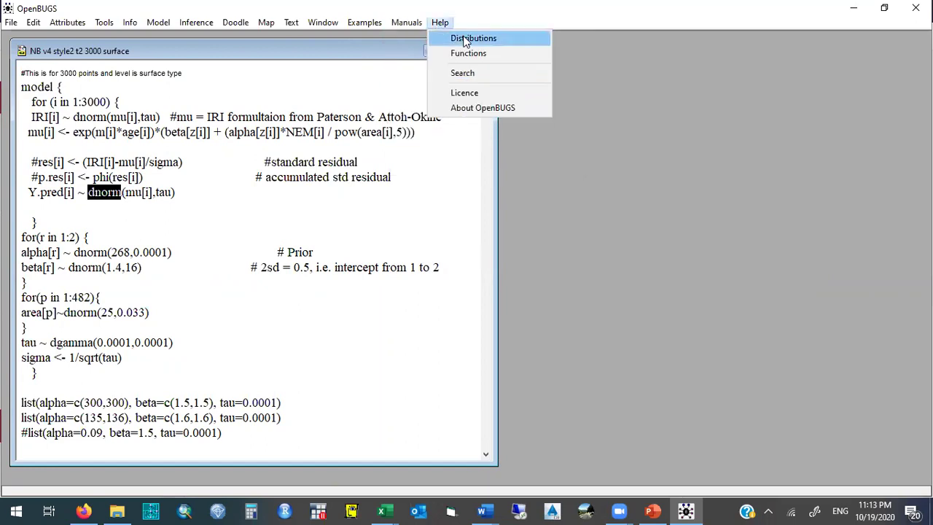
{"action": "left_click", "coordinate": [462, 37]}
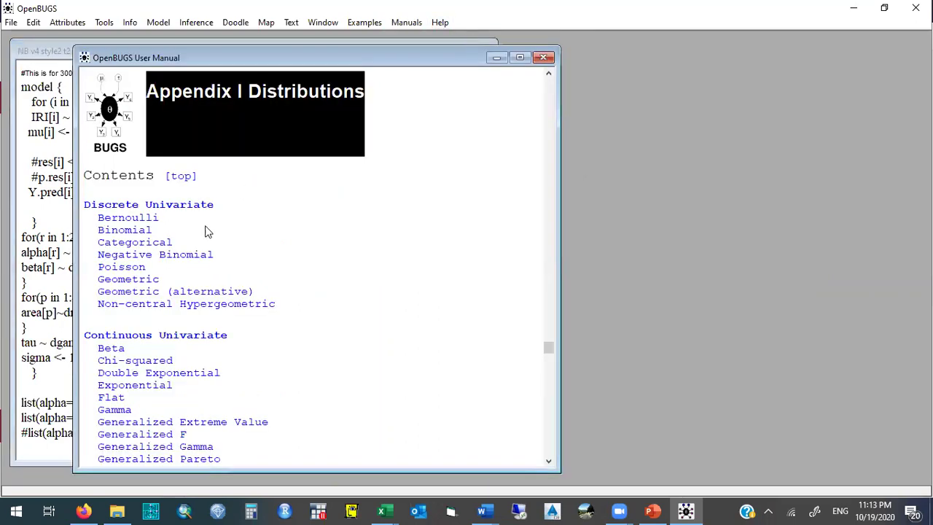
{"action": "left_click", "coordinate": [544, 57]}
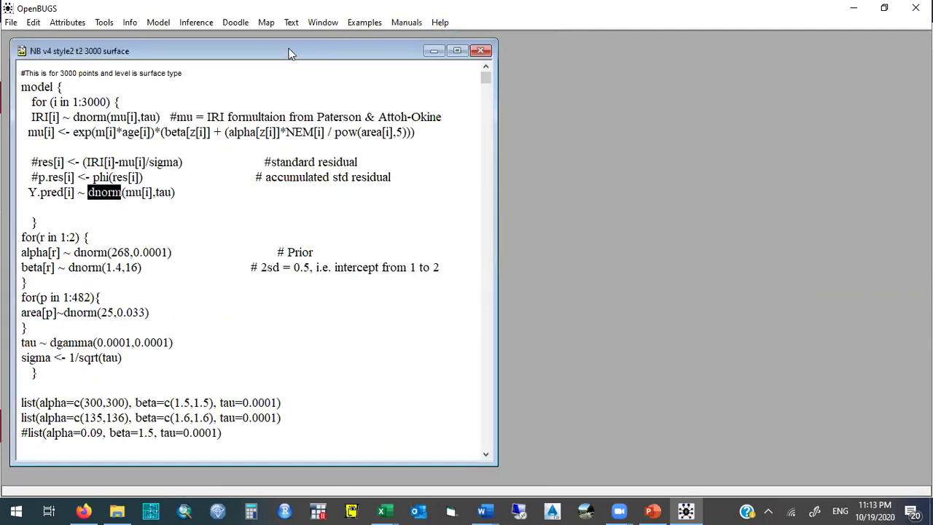
Close the NB v4 style2 t2 3000 surface model document and quit OpenBUGS
{"action": "left_click_drag", "start_coordinate": [289, 53], "coordinate": [281, 49]}
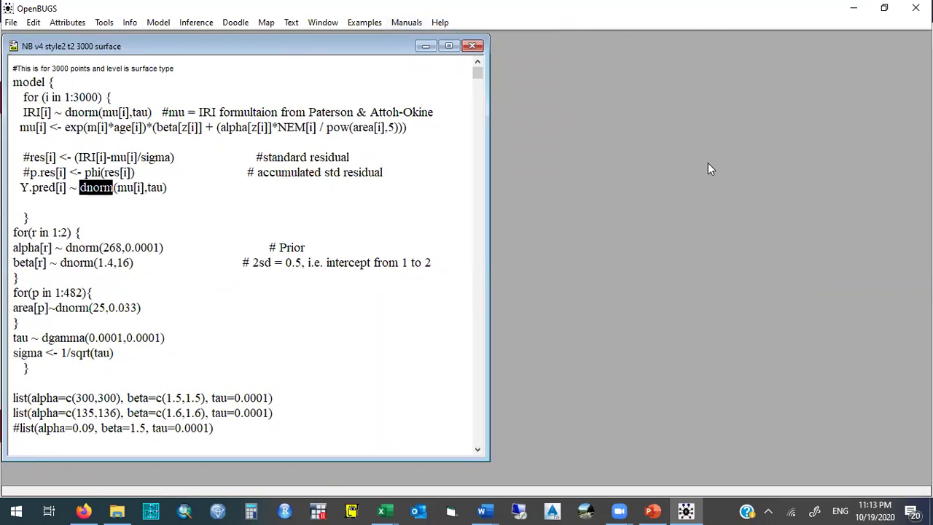
{"action": "left_click", "coordinate": [472, 47]}
{"action": "left_click", "coordinate": [916, 7]}
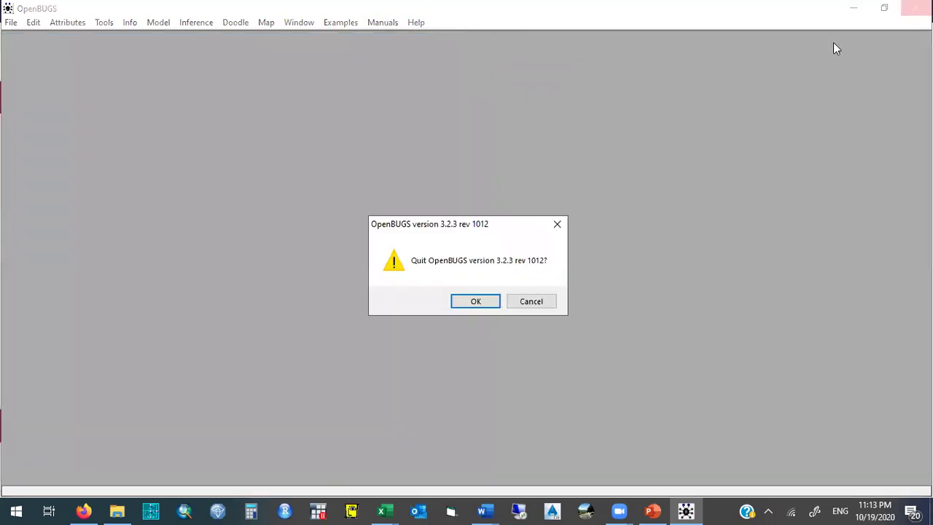
{"action": "left_click", "coordinate": [476, 302]}
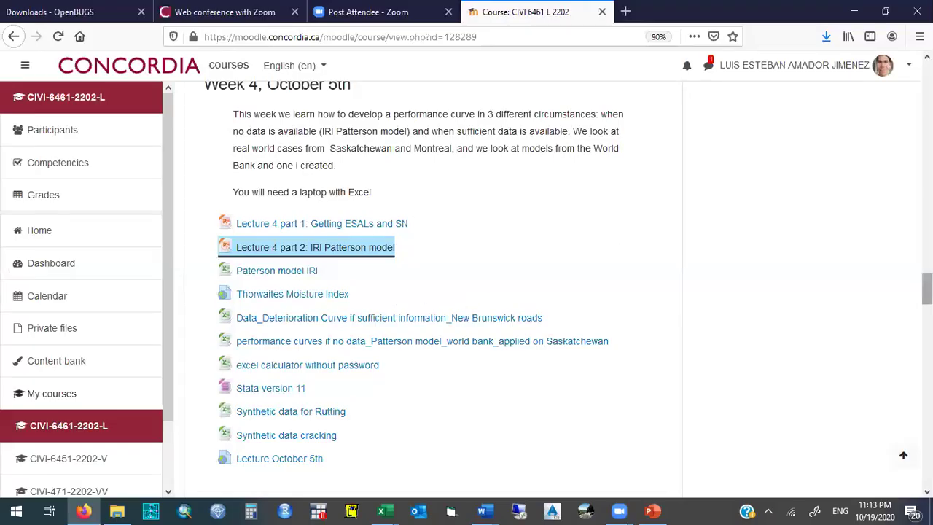
Open the Week 6 presentation "Lecture 6 - Treatment effectiveness" from the Moodle course page in PowerPoint and maximize its window
{"action": "scroll", "coordinate": [927, 288], "scroll_direction": "down", "scroll_amount": 3}
{"action": "scroll", "coordinate": [926, 306], "scroll_direction": "down", "scroll_amount": 3}
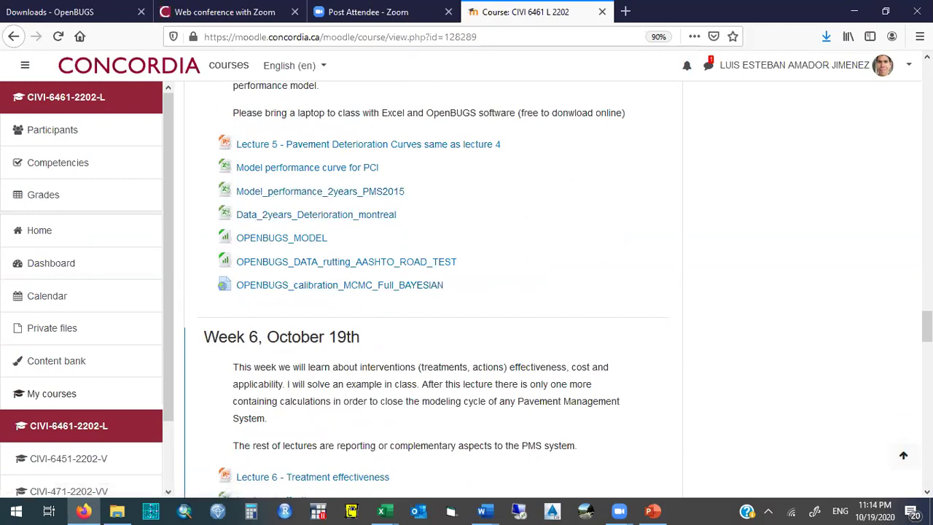
{"action": "scroll", "coordinate": [927, 490], "scroll_direction": "down", "scroll_amount": 3}
{"action": "scroll", "coordinate": [928, 491], "scroll_direction": "down", "scroll_amount": 3}
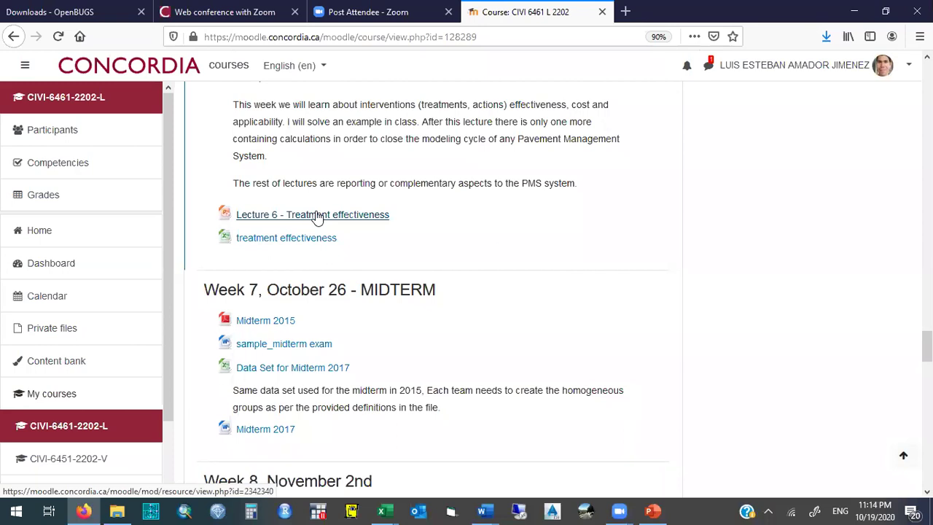
{"action": "left_click", "coordinate": [316, 216]}
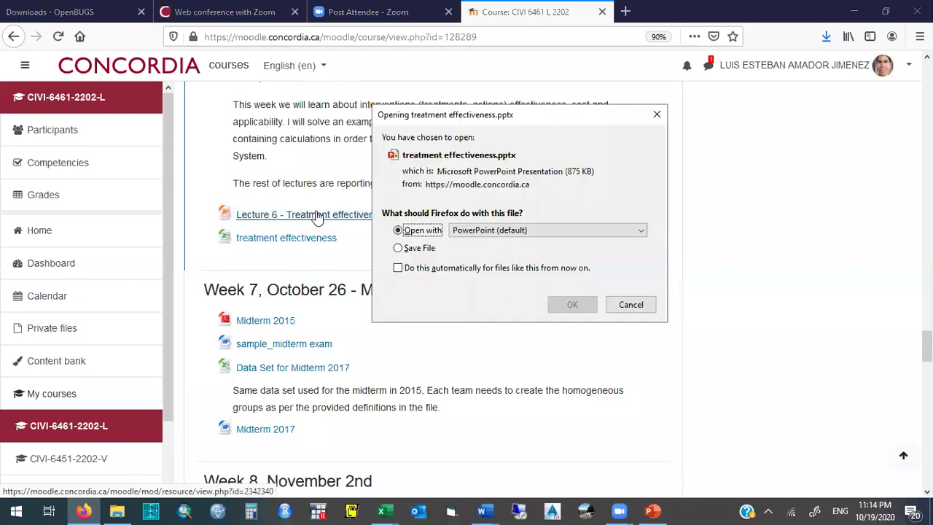
{"action": "left_click", "coordinate": [574, 304]}
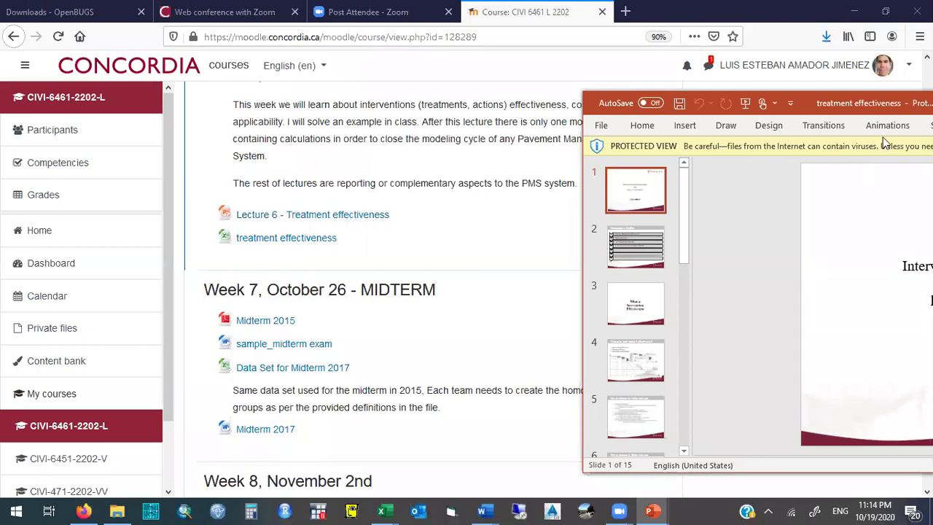
{"action": "left_click", "coordinate": [833, 267]}
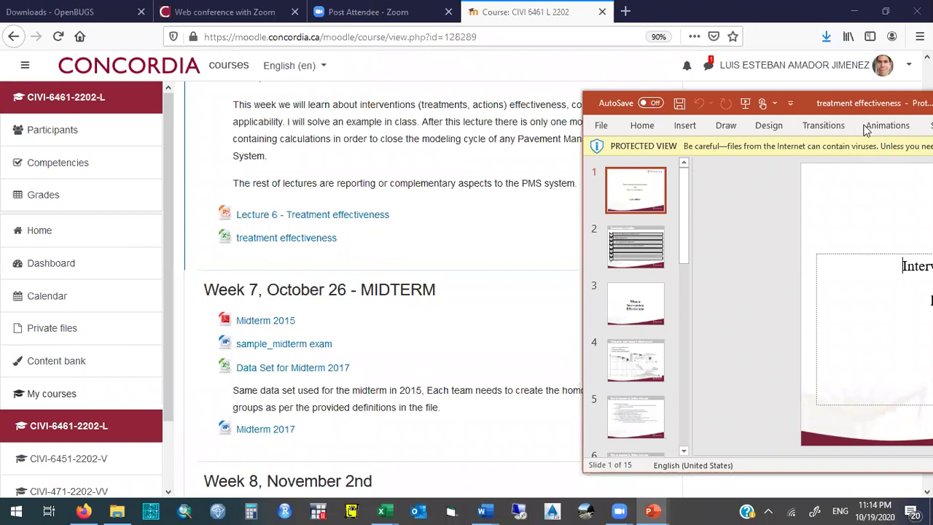
{"action": "double_click", "coordinate": [868, 103]}
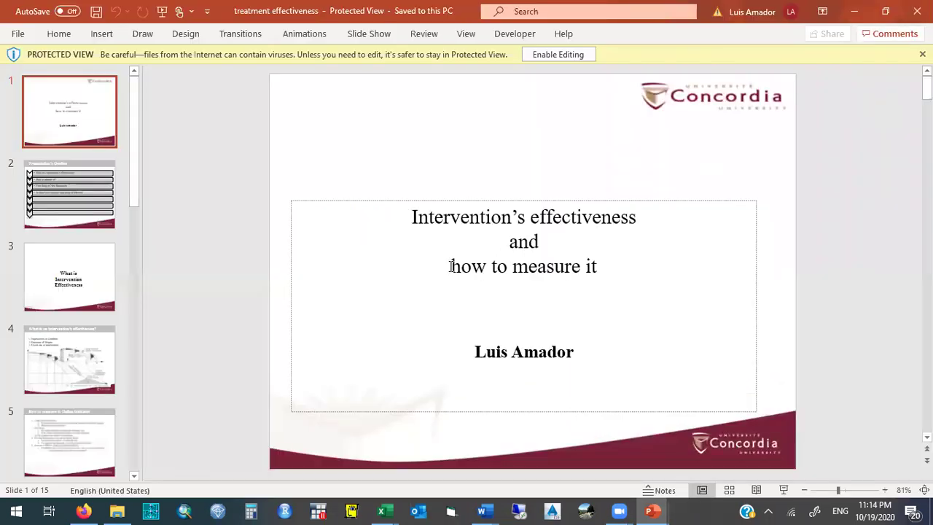
Present the slides from the title through "What is Intervention Effectiveness", and end the slide show with editing enabled for the presentation
{"action": "left_click", "coordinate": [784, 490]}
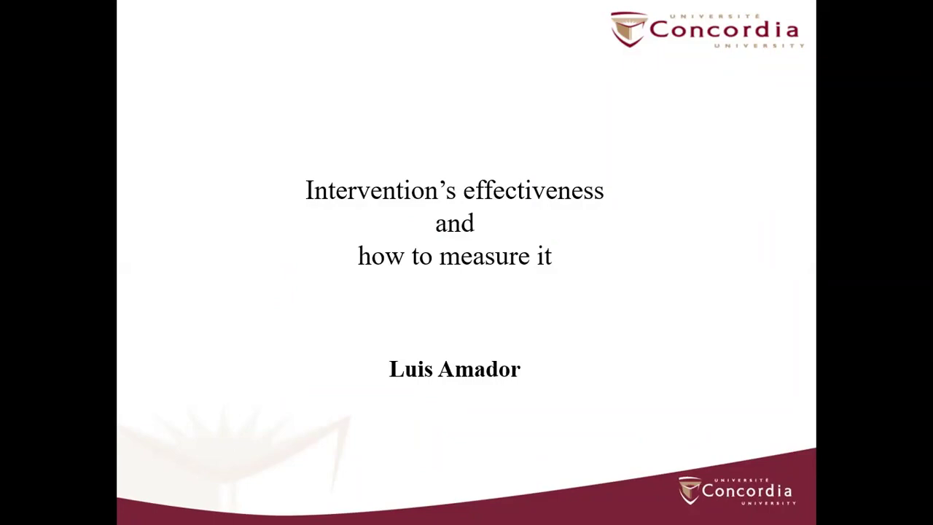
{"action": "key", "text": "Right"}
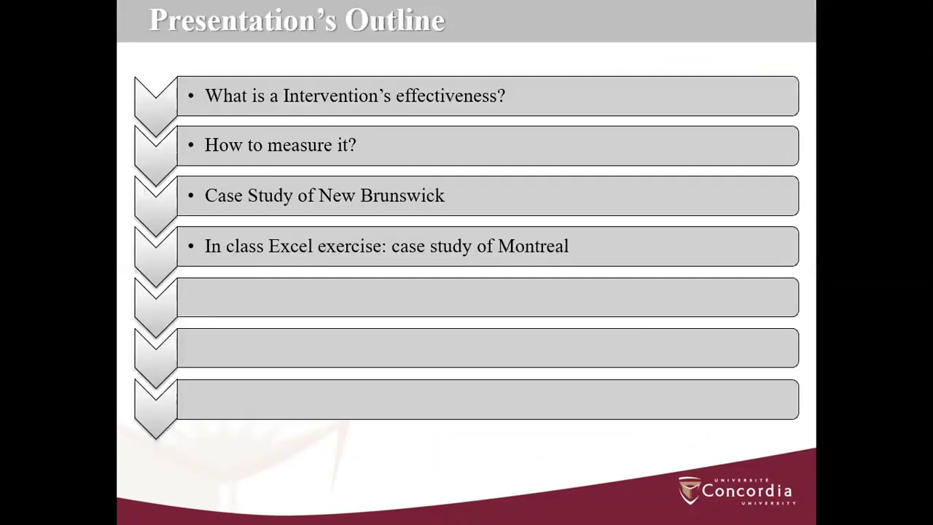
{"action": "key", "text": "Right"}
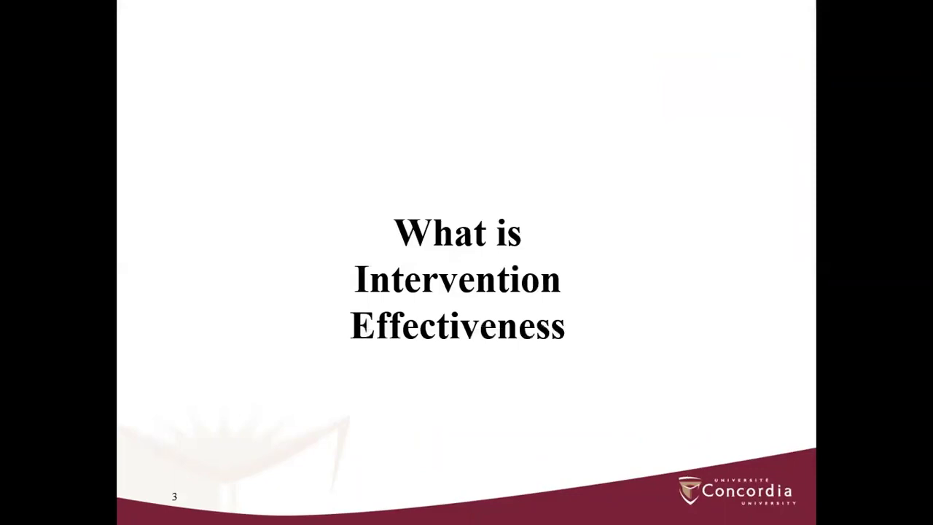
{"action": "key", "text": "Left"}
{"action": "key", "text": "Right"}
{"action": "key", "text": "Escape"}
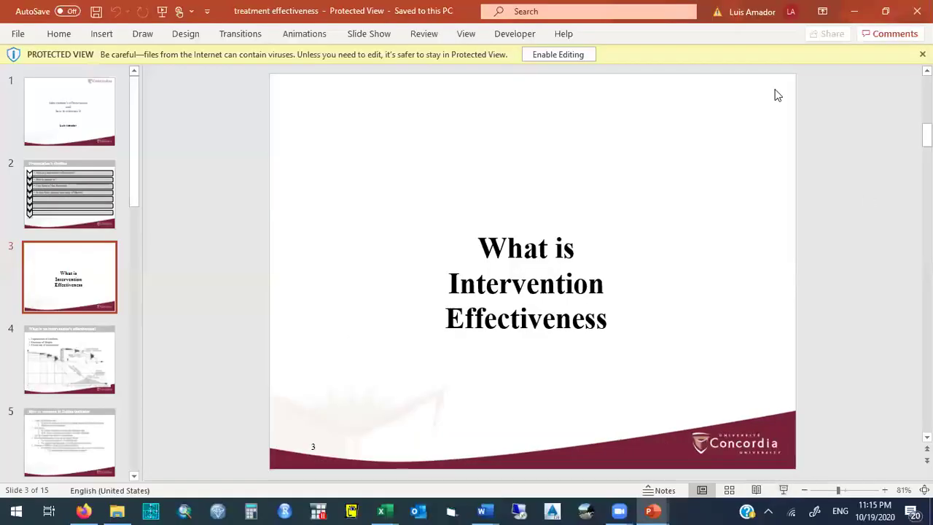
{"action": "left_click", "coordinate": [559, 53]}
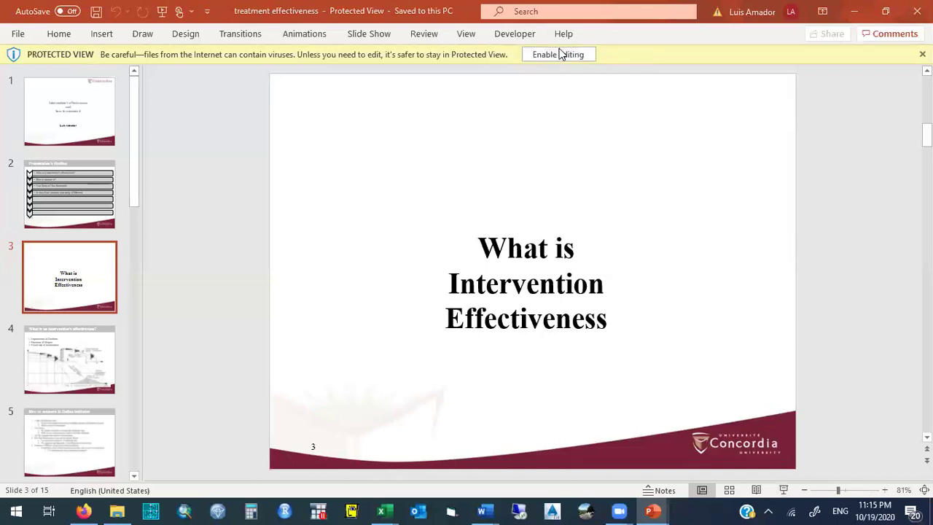
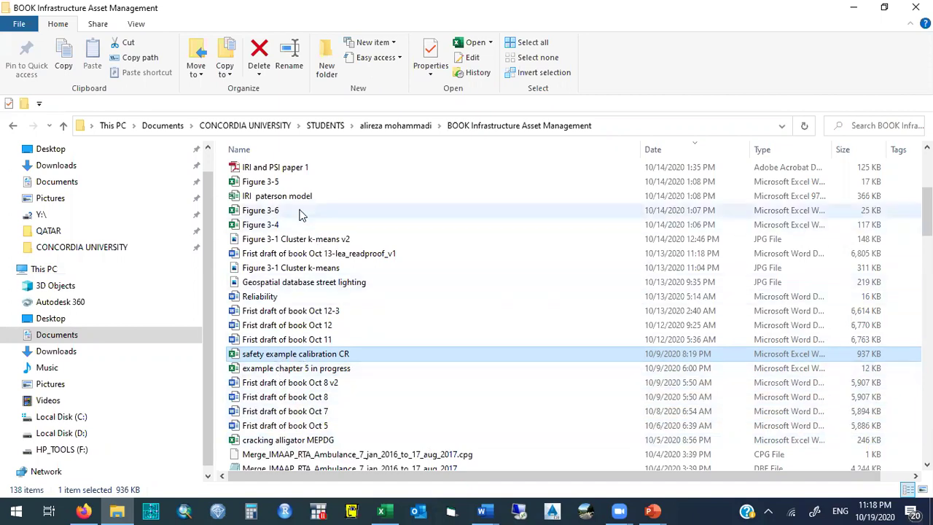
Find the "treatment effectiveness" workbook in the BOOK Infrastructure Asset Management folder and open it in Excel
{"action": "scroll", "coordinate": [574, 313], "scroll_direction": "up", "scroll_amount": 5}
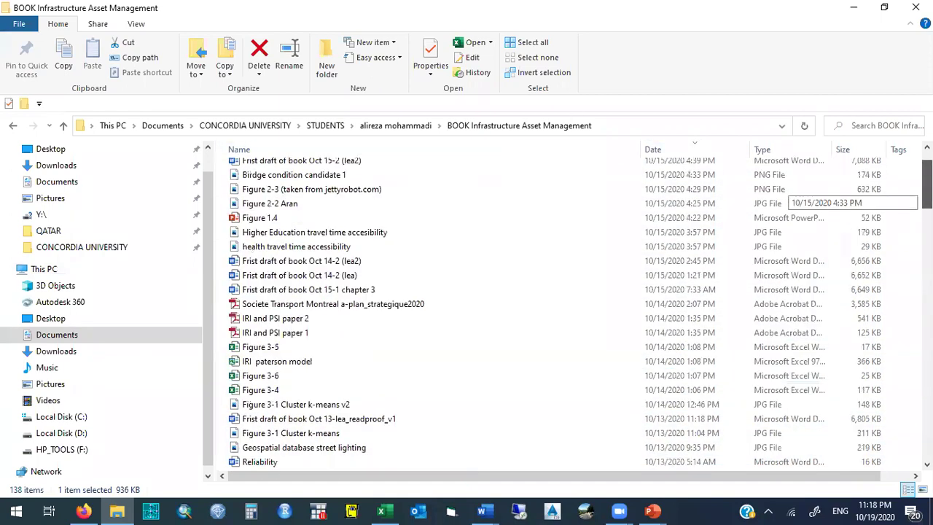
{"action": "scroll", "coordinate": [574, 314], "scroll_direction": "down", "scroll_amount": 7}
{"action": "scroll", "coordinate": [574, 313], "scroll_direction": "down", "scroll_amount": 8}
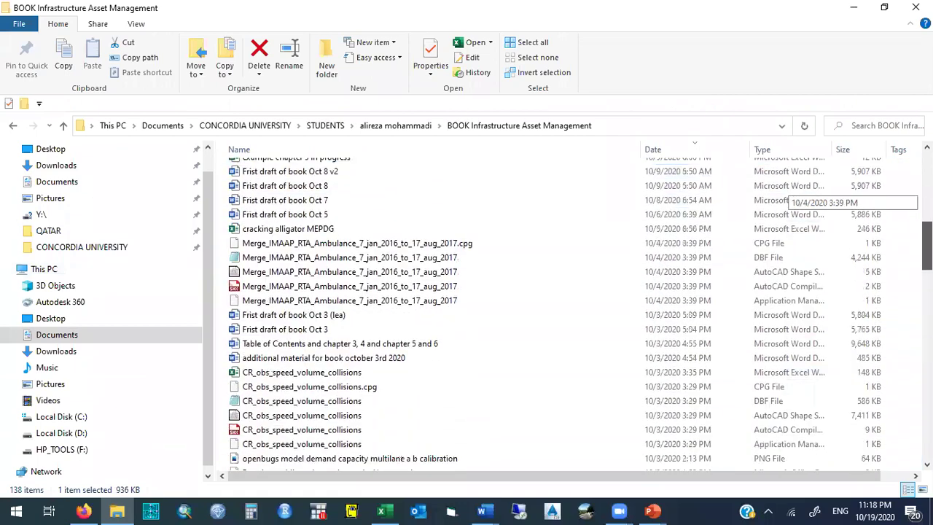
{"action": "scroll", "coordinate": [574, 313], "scroll_direction": "down", "scroll_amount": 12}
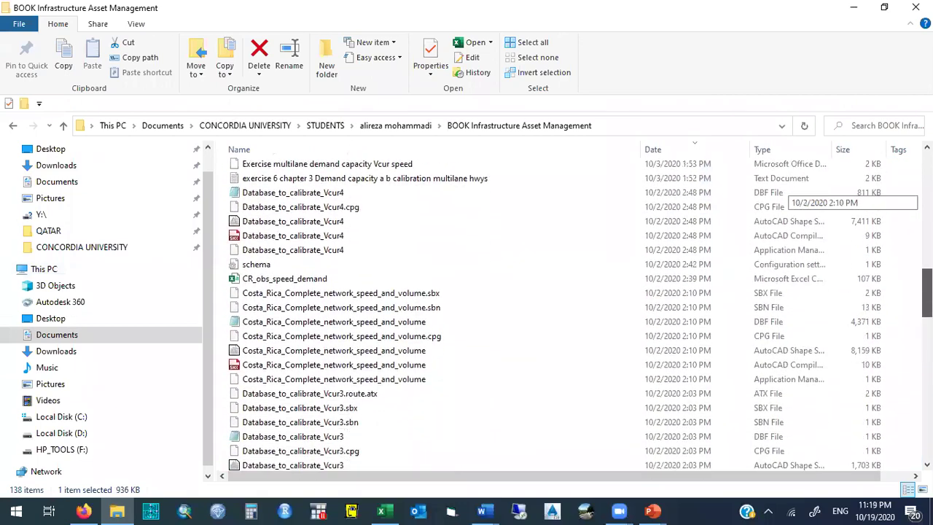
{"action": "scroll", "coordinate": [574, 313], "scroll_direction": "down", "scroll_amount": 3}
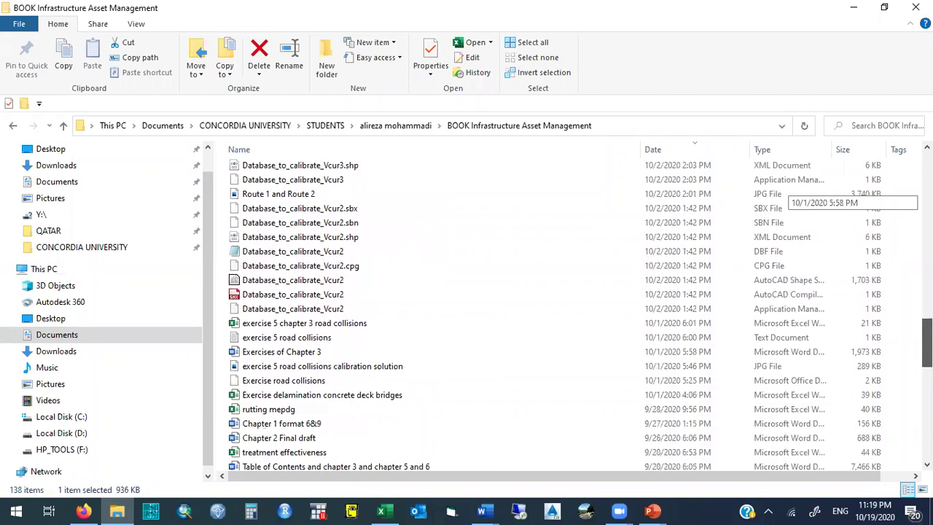
{"action": "scroll", "coordinate": [574, 313], "scroll_direction": "down", "scroll_amount": 2}
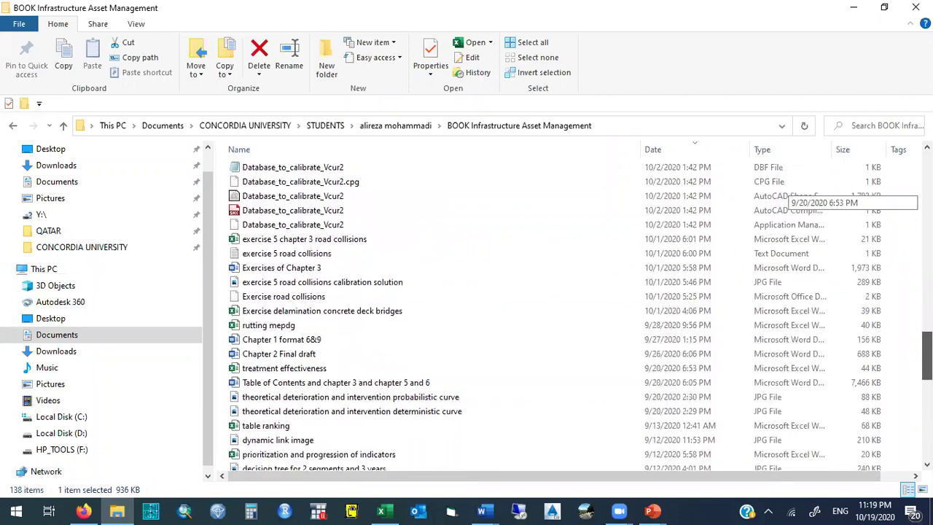
{"action": "double_click", "coordinate": [302, 325]}
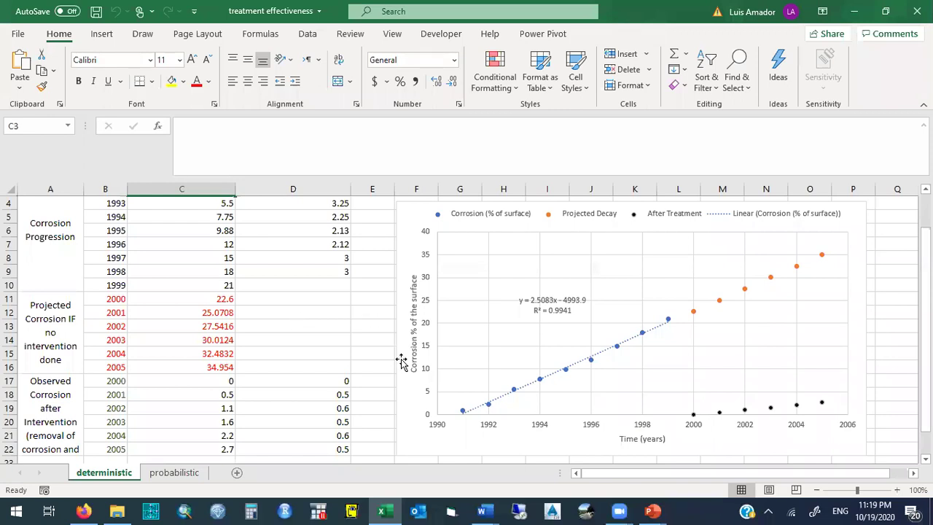
Inspect the Corrosion (% of surface) data series in the deterministic sheet's chart
{"action": "left_click", "coordinate": [286, 323]}
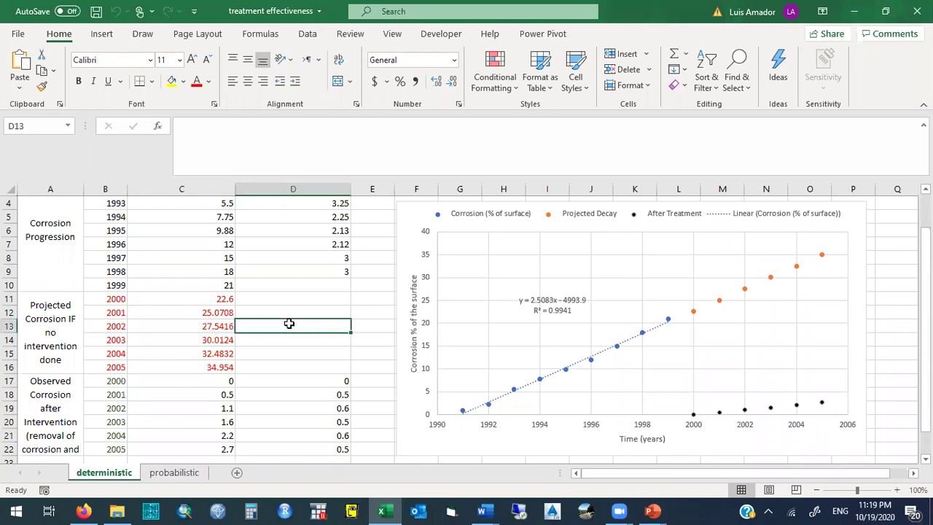
{"action": "left_click", "coordinate": [463, 412]}
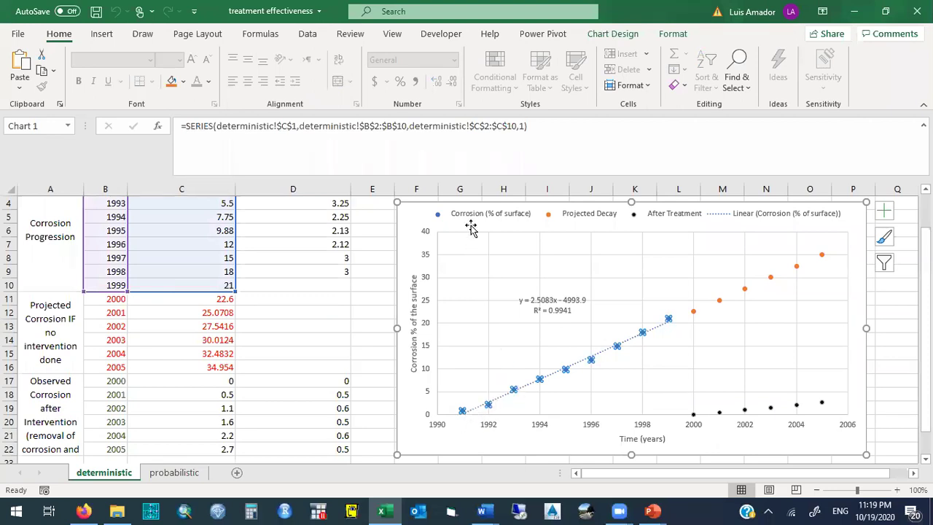
{"action": "left_click", "coordinate": [520, 410]}
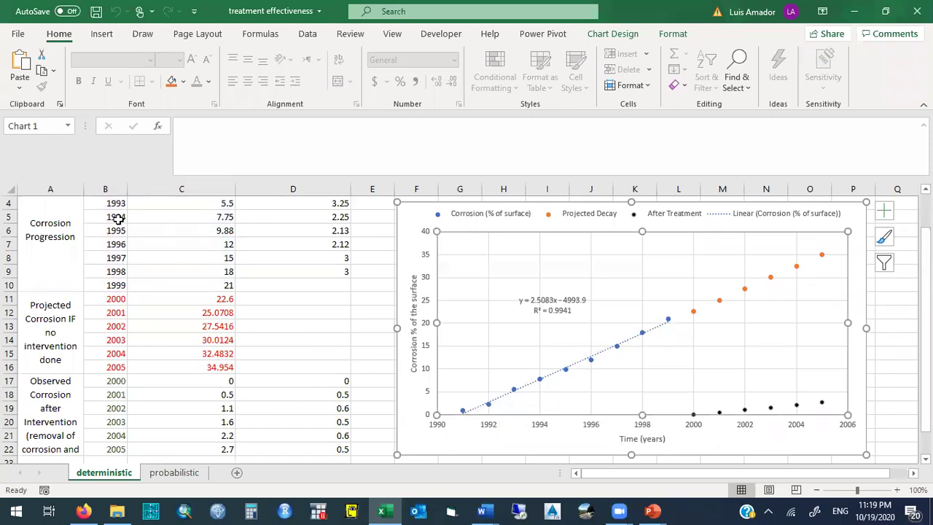
Examine the Corrosion Progression rows for 1991 to 1999 together with the trendline equation on the chart
{"action": "left_click", "coordinate": [53, 212]}
{"action": "key", "text": "ctrl+Home"}
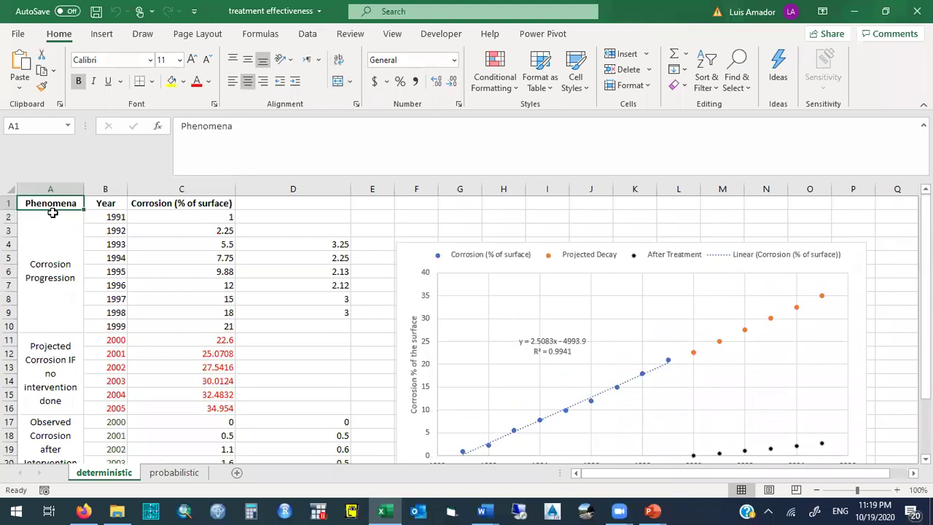
{"action": "left_click_drag", "start_coordinate": [38, 235], "coordinate": [211, 239]}
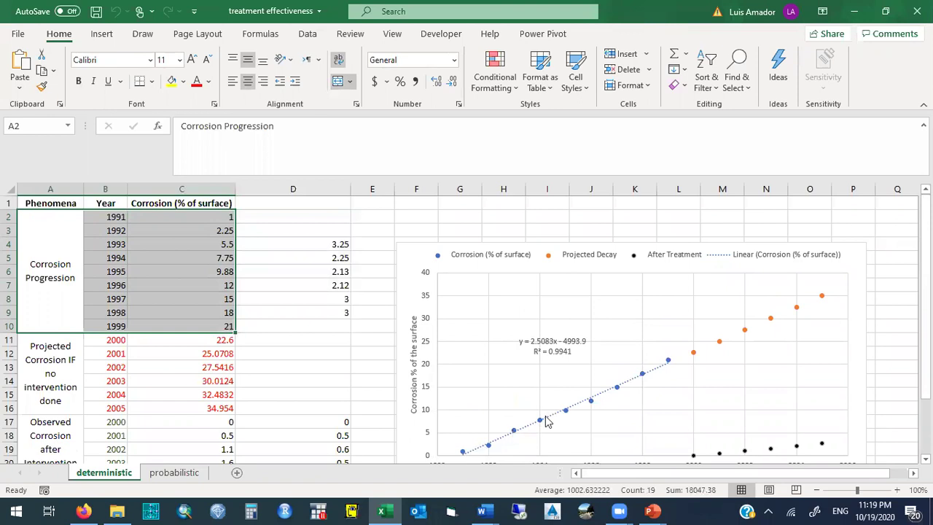
{"action": "left_click", "coordinate": [570, 352]}
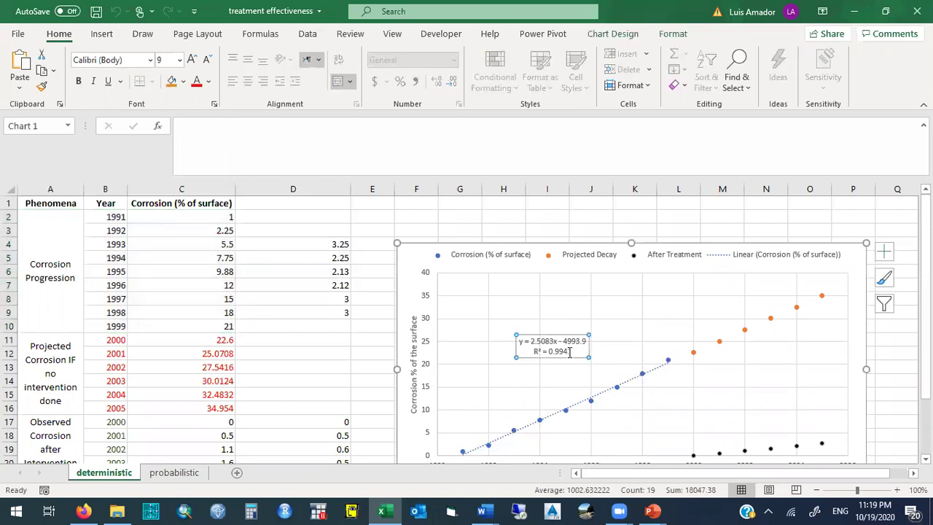
Enlarge the Corrosion (% of surface) trendline equation label in the deterministic chart to 16 pt
{"action": "left_click", "coordinate": [193, 60]}
{"action": "left_click", "coordinate": [193, 59]}
{"action": "left_click", "coordinate": [193, 59]}
{"action": "left_click", "coordinate": [193, 59]}
{"action": "left_click", "coordinate": [192, 59]}
{"action": "left_click", "coordinate": [925, 371]}
{"action": "left_click_drag", "start_coordinate": [924, 370], "coordinate": [925, 379]}
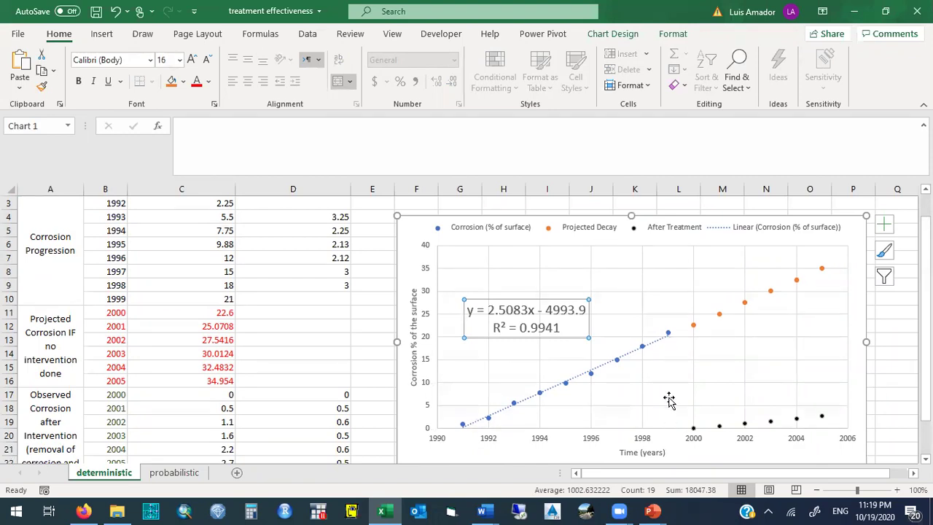
{"action": "left_click", "coordinate": [50, 250]}
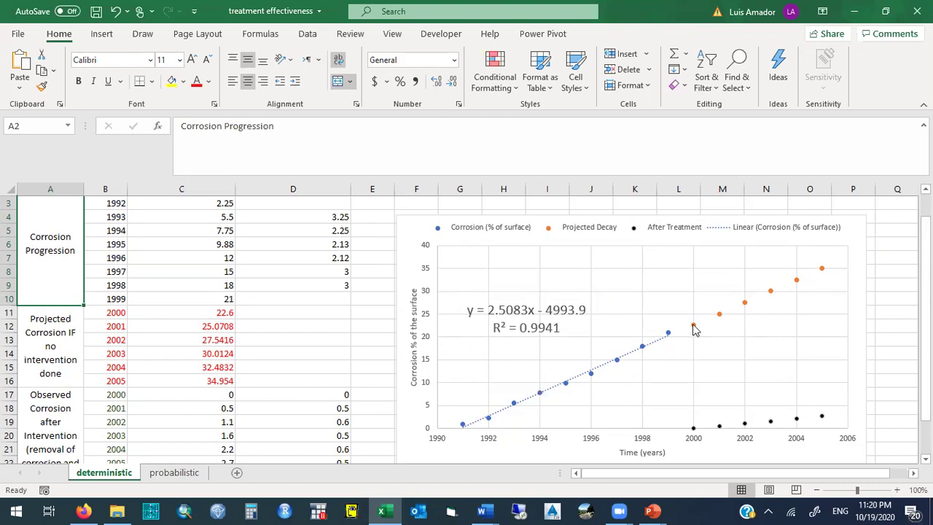
Compare the After Treatment and Projected Decay series in the chart, starting from the year 2000 points
{"action": "mouse_move", "coordinate": [697, 433]}
{"action": "left_click", "coordinate": [720, 428]}
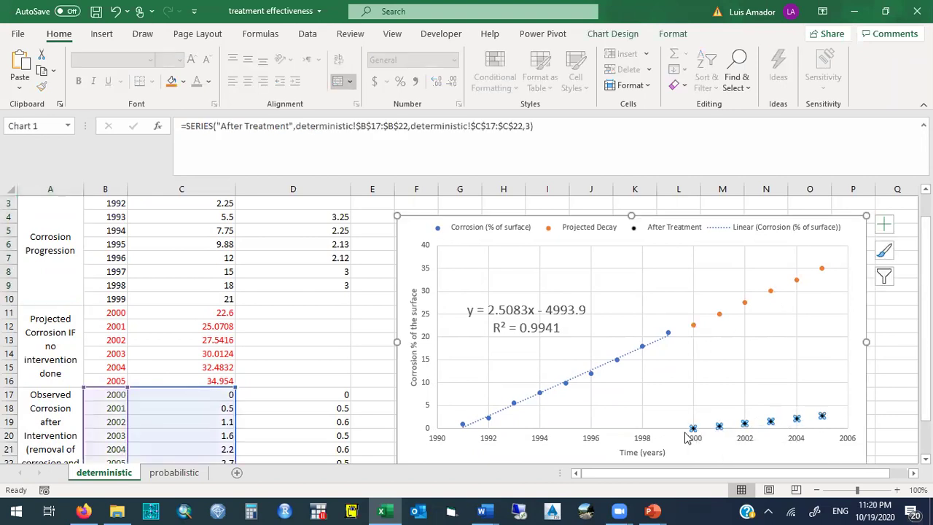
{"action": "left_click", "coordinate": [719, 314]}
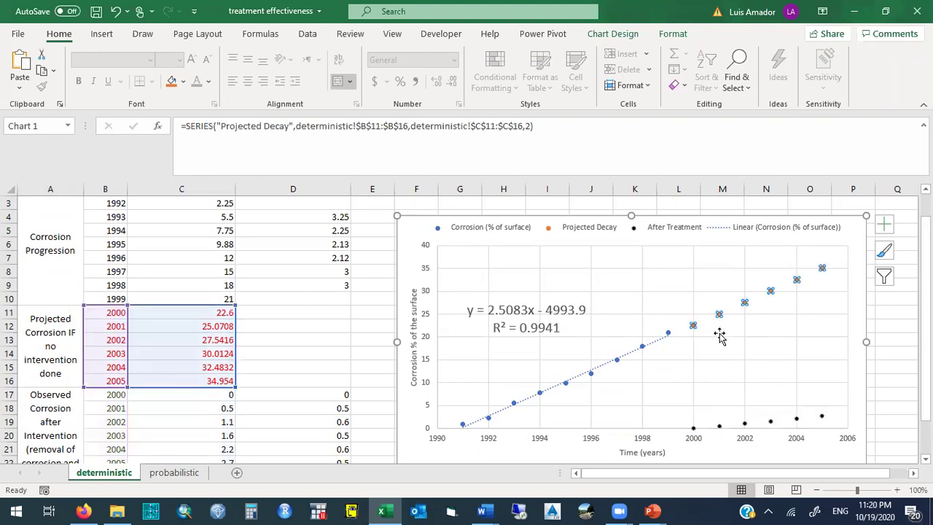
{"action": "left_click", "coordinate": [717, 334]}
{"action": "left_click", "coordinate": [695, 326]}
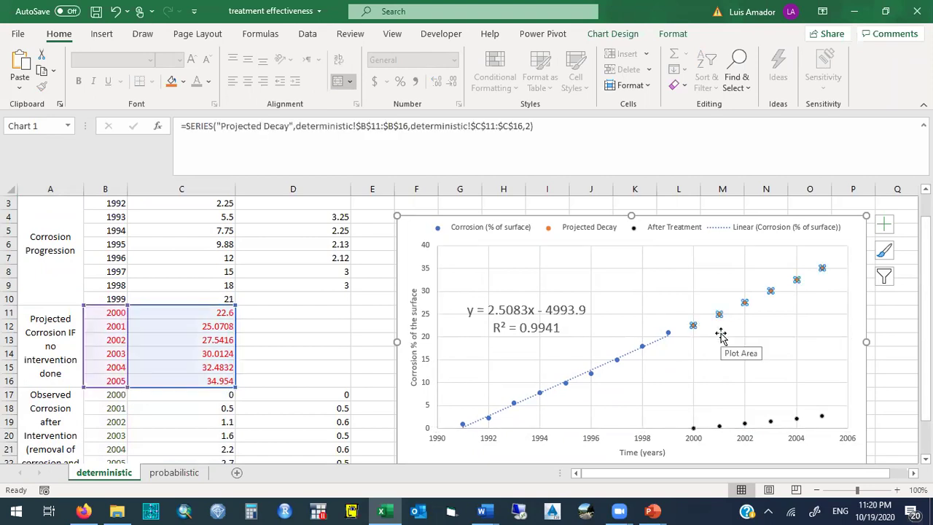
{"action": "left_click", "coordinate": [745, 422]}
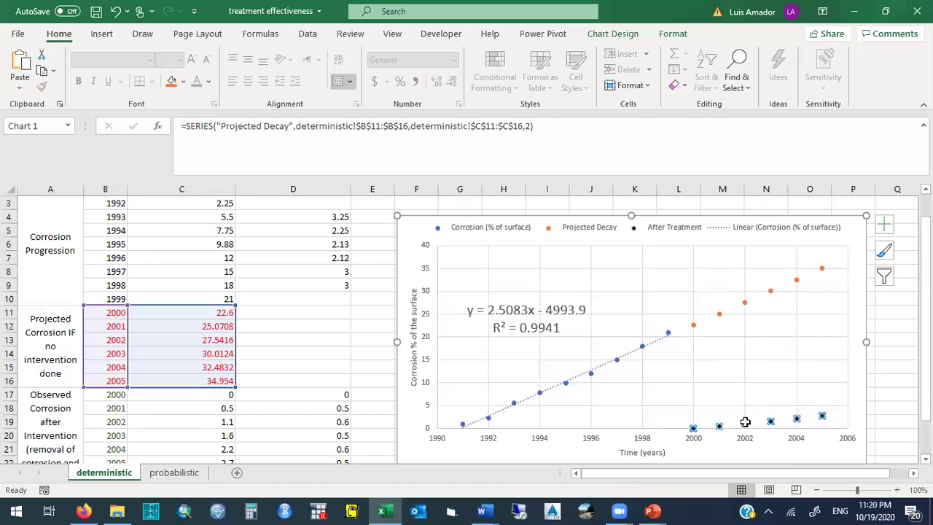
{"action": "left_click", "coordinate": [718, 341]}
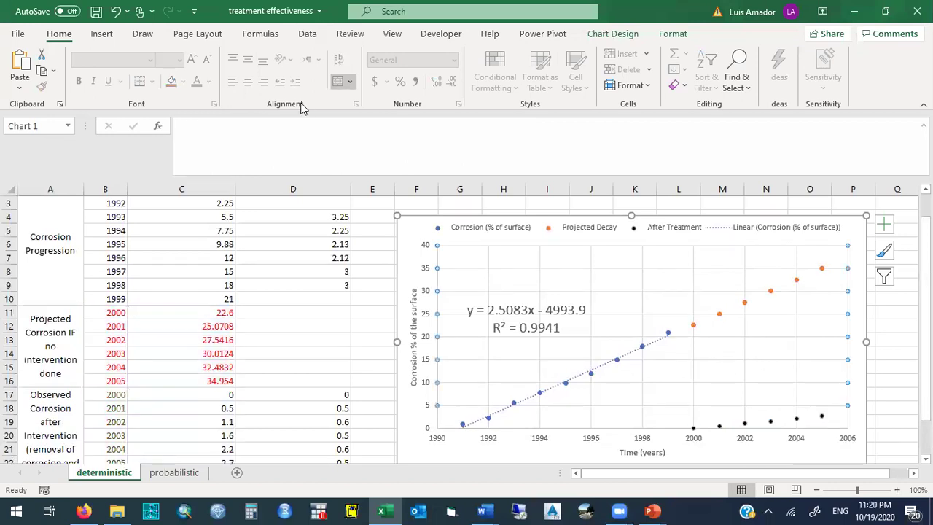
Insert a down block arrow about 1.43" tall and 0.15" wide from the 2000 Projected Decay point to the After Treatment point
{"action": "left_click", "coordinate": [101, 34]}
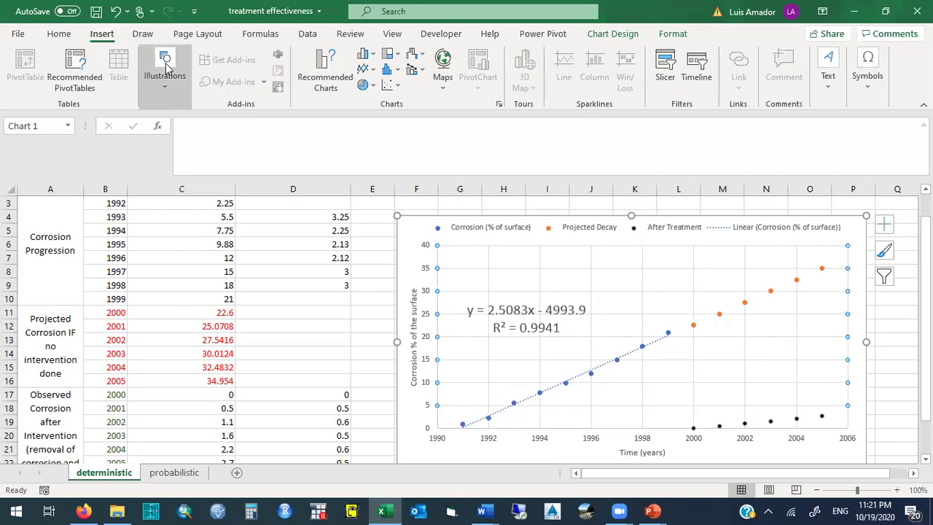
{"action": "left_click", "coordinate": [165, 73]}
{"action": "left_click", "coordinate": [186, 127]}
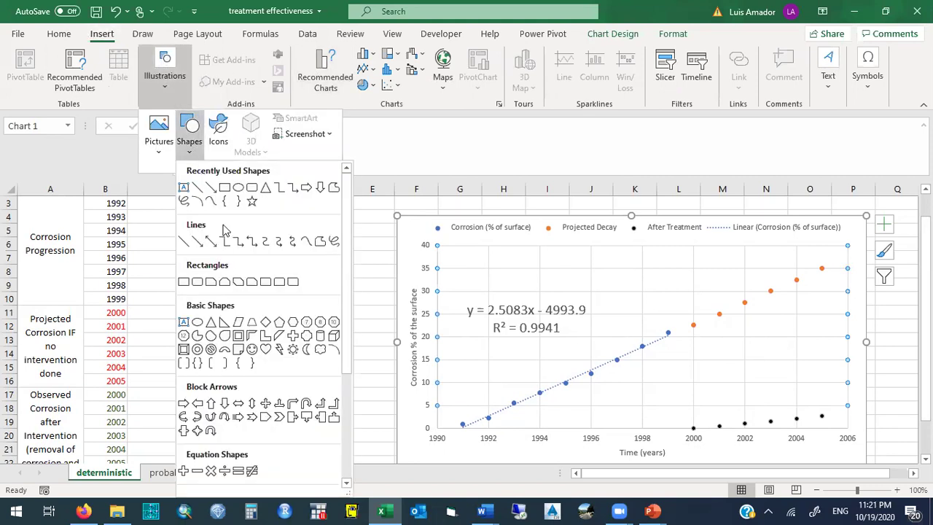
{"action": "left_click", "coordinate": [223, 403]}
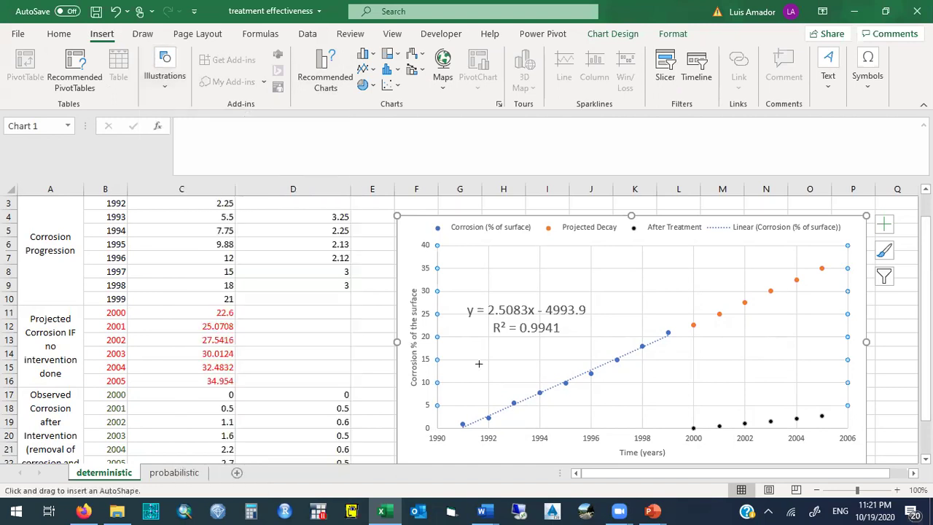
{"action": "left_click_drag", "start_coordinate": [692, 329], "coordinate": [697, 423]}
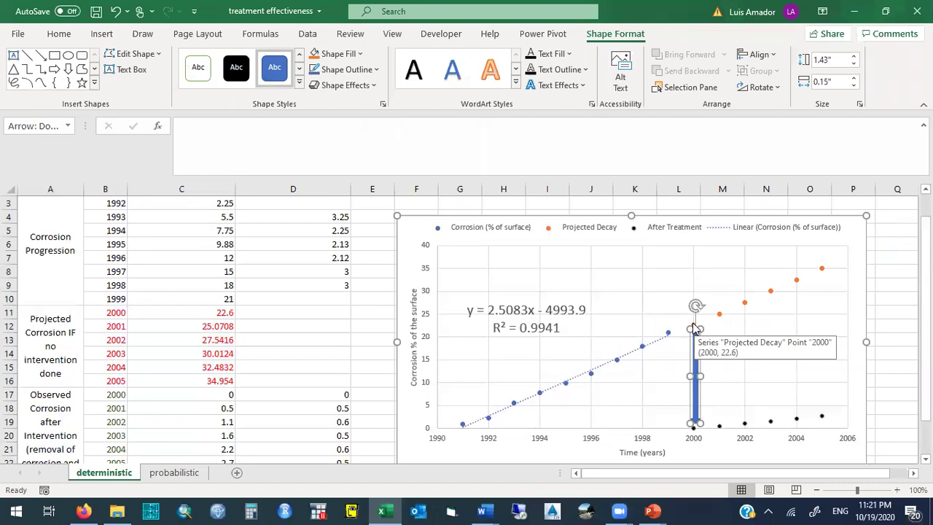
{"action": "mouse_move", "coordinate": [694, 433]}
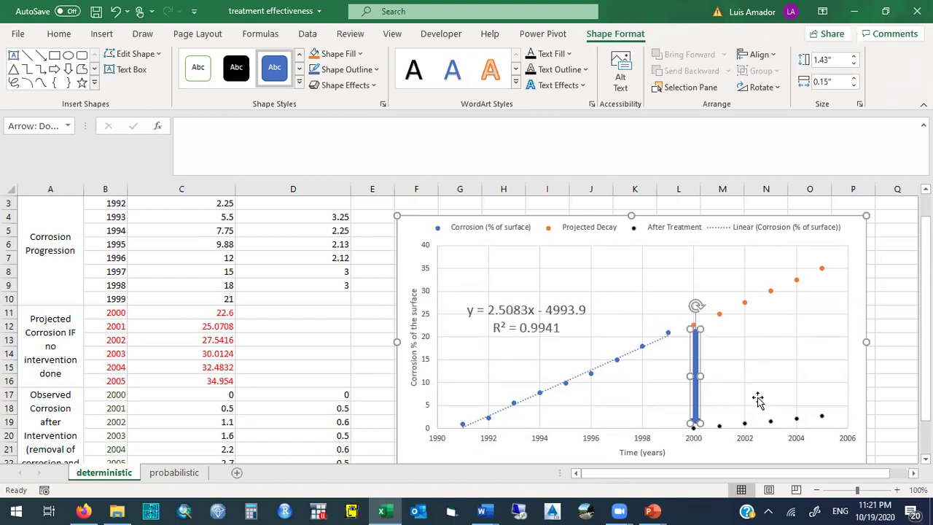
Add a linear trendline to the After Treatment series and display its equation and R-squared value on the chart
{"action": "left_click", "coordinate": [771, 422]}
{"action": "right_click", "coordinate": [771, 422]}
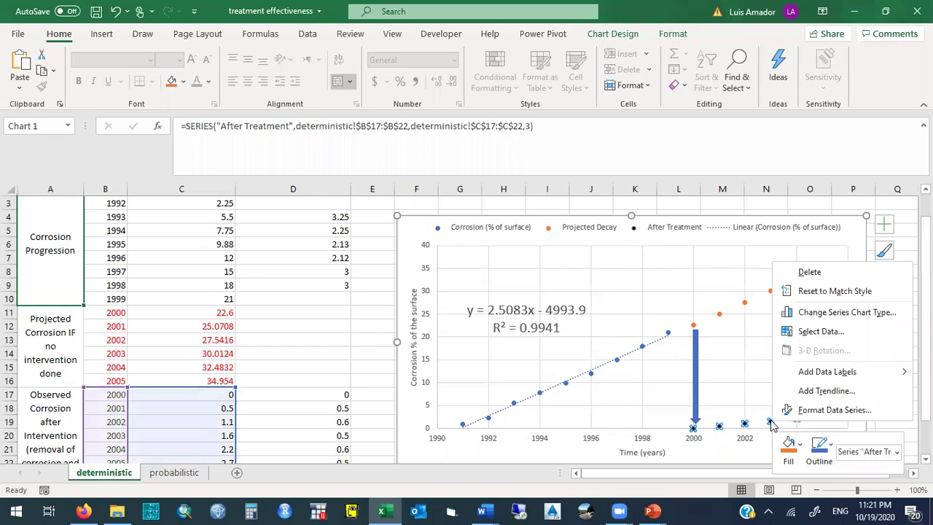
{"action": "left_click", "coordinate": [811, 390]}
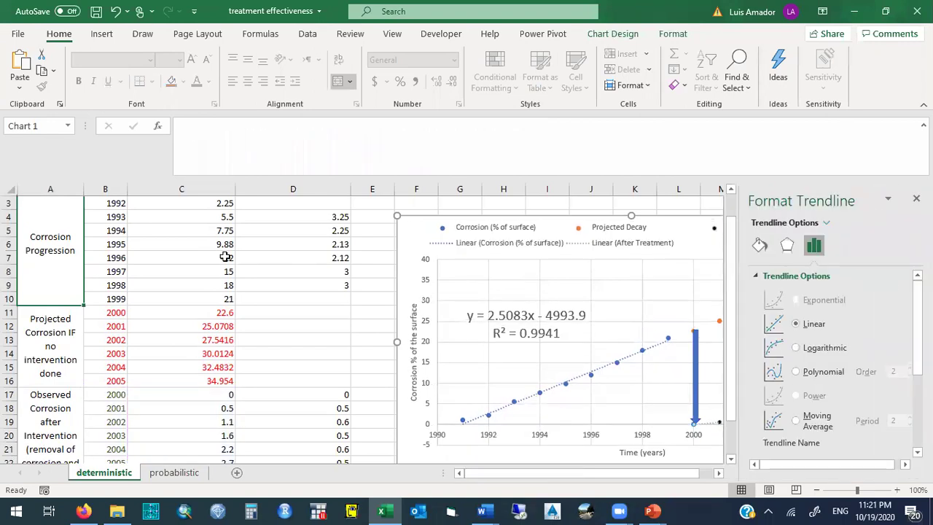
{"action": "scroll", "coordinate": [831, 365], "scroll_direction": "down", "scroll_amount": 4}
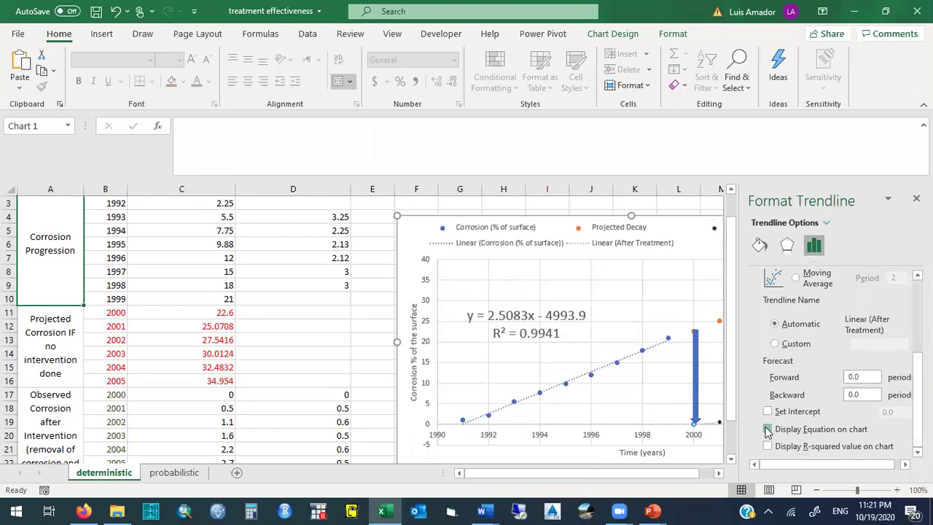
{"action": "left_click", "coordinate": [769, 428]}
{"action": "left_click_drag", "start_coordinate": [669, 476], "coordinate": [695, 470]}
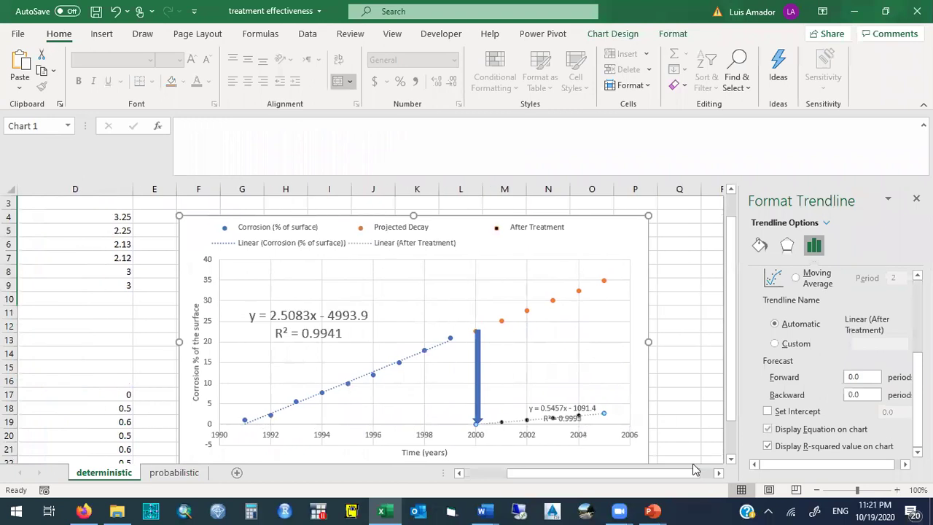
Enlarge the After Treatment equation label to 16 pt and place it beside the arrow, clear of the data points
{"action": "left_click_drag", "start_coordinate": [549, 410], "coordinate": [544, 377]}
{"action": "left_click", "coordinate": [192, 60]}
{"action": "left_click", "coordinate": [192, 60]}
{"action": "left_click", "coordinate": [191, 60]}
{"action": "left_click", "coordinate": [192, 59]}
{"action": "left_click", "coordinate": [192, 60]}
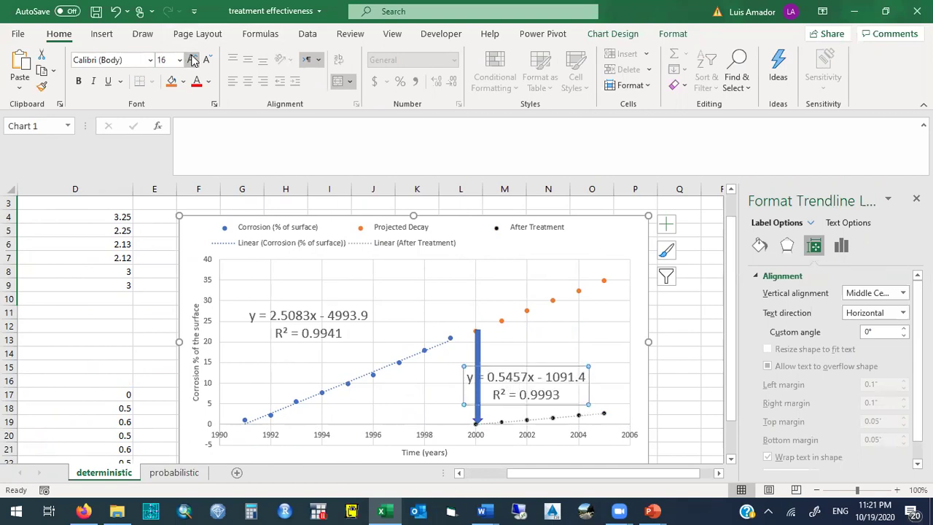
{"action": "left_click_drag", "start_coordinate": [535, 367], "coordinate": [563, 350]}
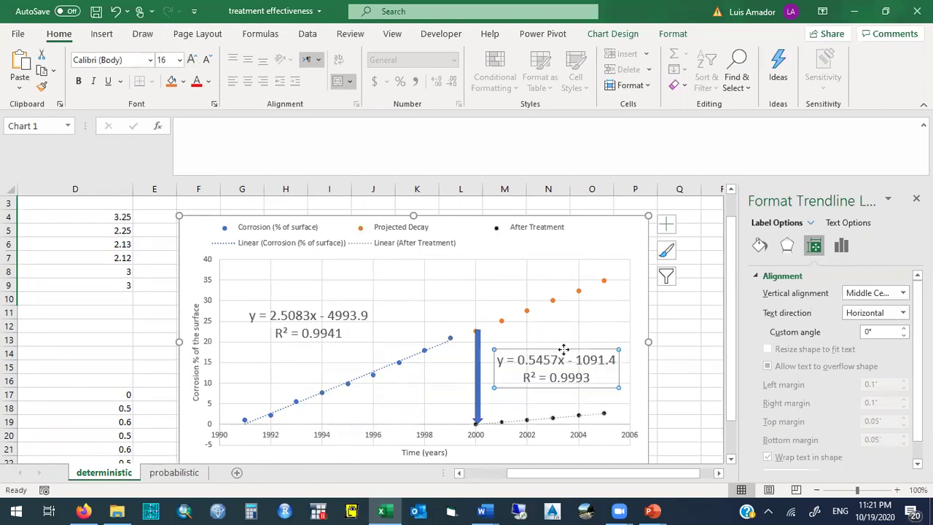
Examine the drop arrow, the slope in the After Treatment equation, and the observed corrosion values after intervention
{"action": "left_click", "coordinate": [478, 333]}
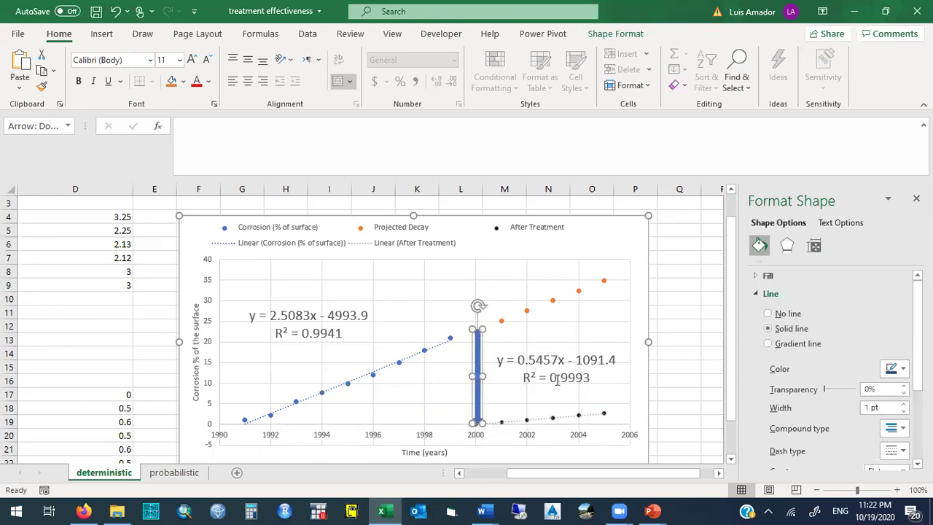
{"action": "left_click_drag", "start_coordinate": [519, 360], "coordinate": [564, 359]}
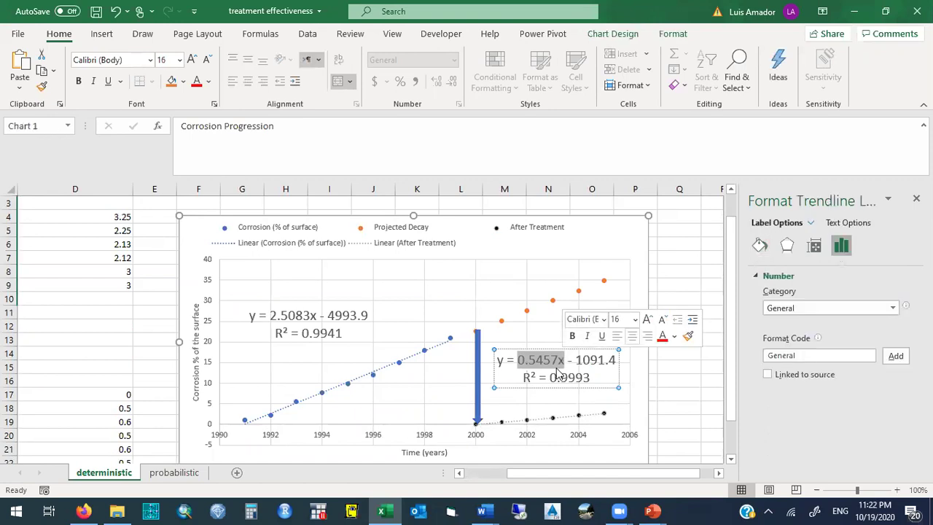
{"action": "left_click", "coordinate": [550, 377]}
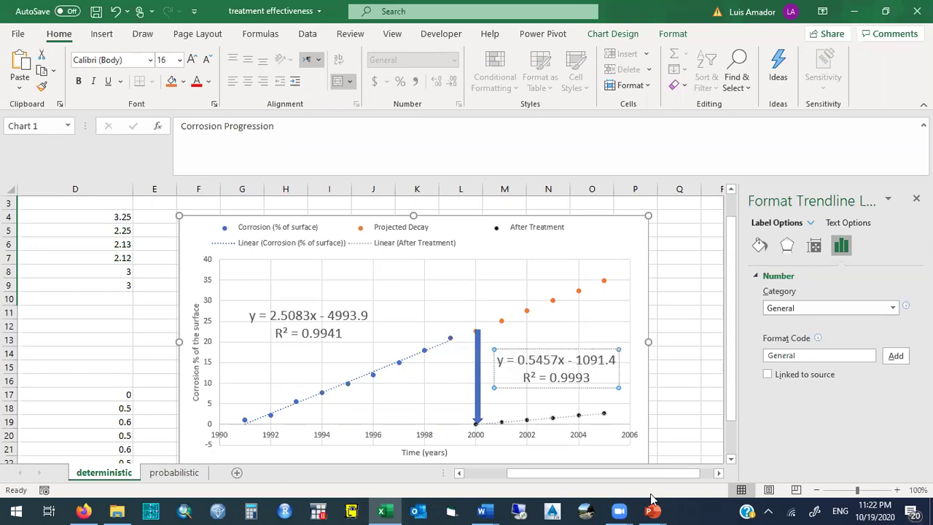
{"action": "mouse_move", "coordinate": [653, 510]}
{"action": "left_click", "coordinate": [677, 466]}
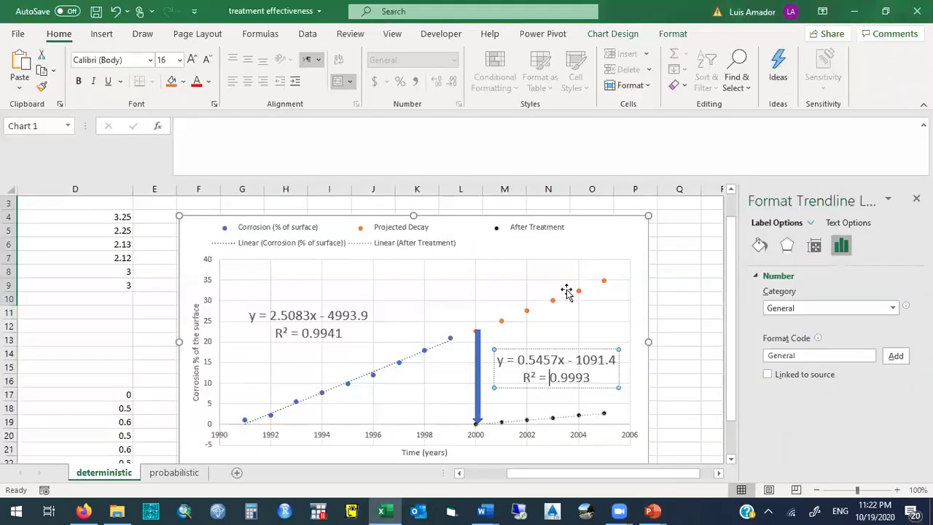
{"action": "left_click", "coordinate": [854, 11]}
{"action": "left_click", "coordinate": [135, 339]}
{"action": "left_click_drag", "start_coordinate": [525, 474], "coordinate": [475, 476]}
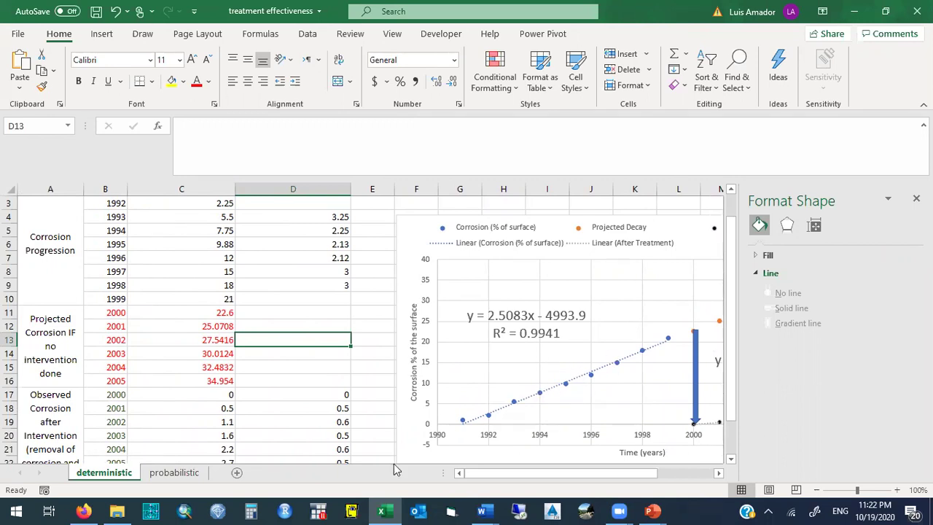
{"action": "left_click", "coordinate": [167, 439]}
{"action": "key", "text": "Down"}
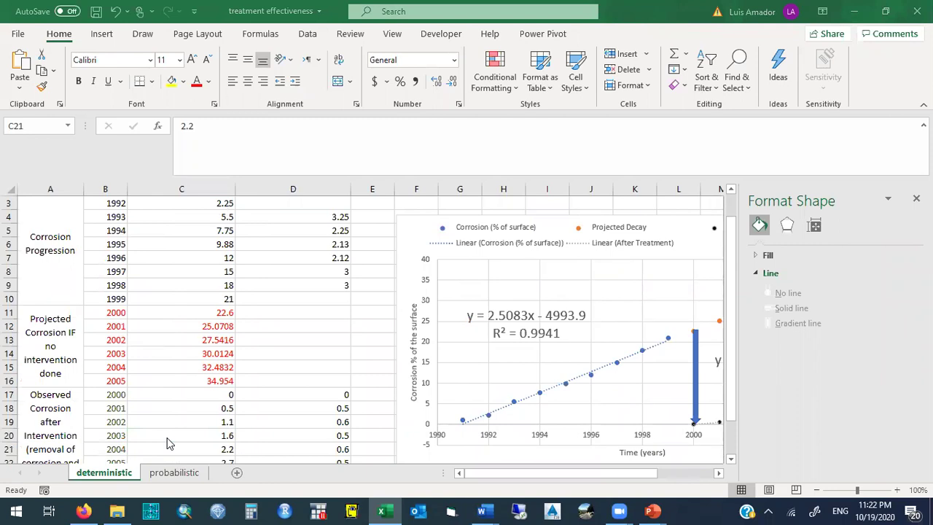
Open the probabilistic sheet and go to the Corrosion Progression data in its first column
{"action": "left_click", "coordinate": [174, 474]}
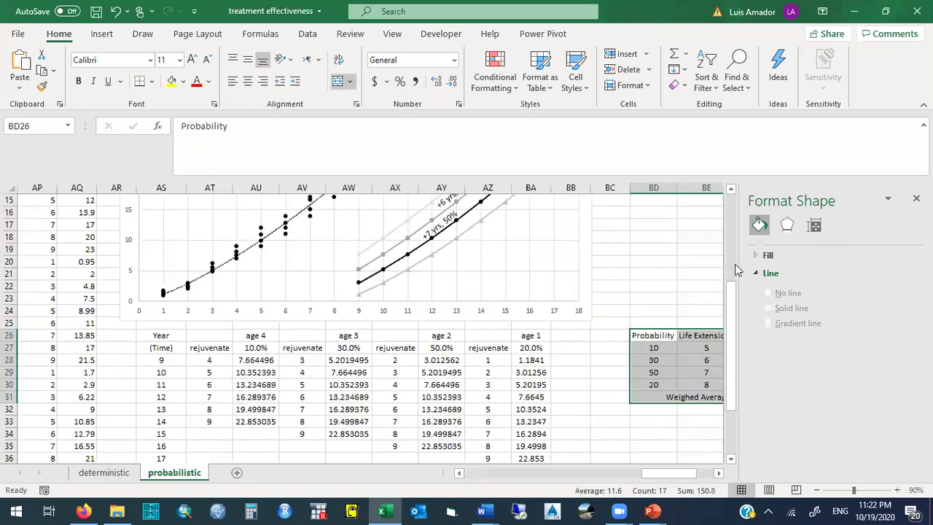
{"action": "left_click_drag", "start_coordinate": [733, 298], "coordinate": [733, 219]}
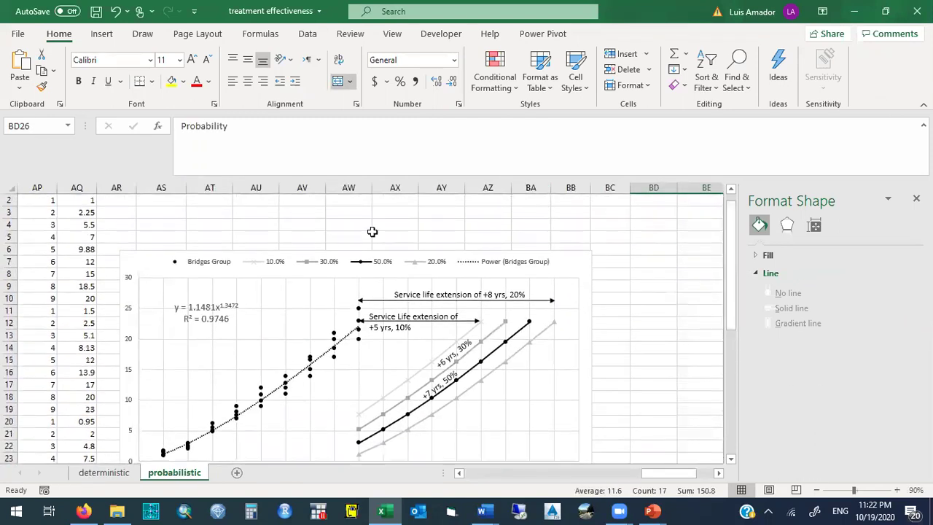
{"action": "left_click", "coordinate": [133, 228]}
{"action": "key", "text": "Left"}
{"action": "key", "text": "Left"}
{"action": "key", "text": "Left"}
{"action": "key", "text": "Left"}
{"action": "key", "text": "Left"}
{"action": "key", "text": "Left"}
{"action": "key", "text": "Left"}
{"action": "key", "text": "Left"}
{"action": "key", "text": "Left"}
{"action": "key", "text": "Left"}
{"action": "key", "text": "Left"}
{"action": "key", "text": "Left"}
{"action": "key", "text": "Left"}
{"action": "key", "text": "Left"}
{"action": "key", "text": "Left"}
{"action": "key", "text": "Left"}
{"action": "key", "text": "Left"}
{"action": "key", "text": "Left"}
{"action": "key", "text": "Left"}
{"action": "key", "text": "Left"}
{"action": "key", "text": "Left"}
{"action": "key", "text": "Left"}
{"action": "key", "text": "Left"}
{"action": "key", "text": "Left"}
{"action": "key", "text": "Left"}
{"action": "key", "text": "Left"}
{"action": "key", "text": "Left"}
{"action": "key", "text": "Left"}
{"action": "key", "text": "Left"}
{"action": "key", "text": "Left"}
{"action": "key", "text": "Left"}
{"action": "key", "text": "Left"}
{"action": "key", "text": "Left"}
{"action": "key", "text": "Left"}
{"action": "key", "text": "Left"}
{"action": "key", "text": "Left"}
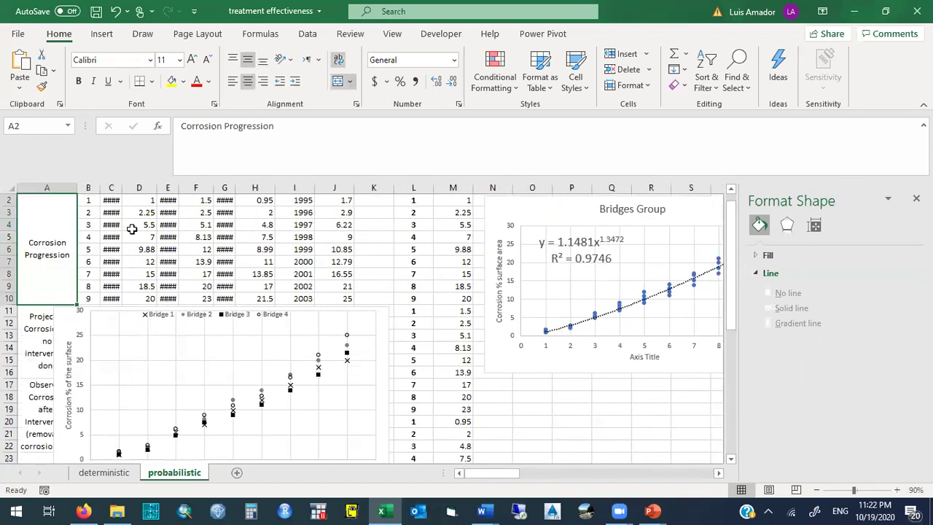
Autofit the widths of columns C through I so the years are readable, and close the shape formatting pane
{"action": "left_click_drag", "start_coordinate": [116, 188], "coordinate": [295, 187]}
{"action": "double_click", "coordinate": [236, 187]}
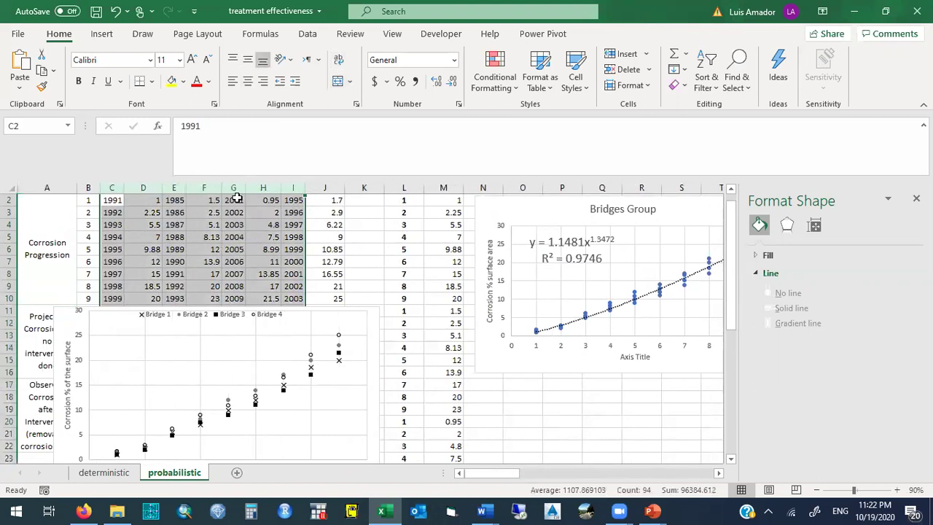
{"action": "left_click", "coordinate": [243, 228]}
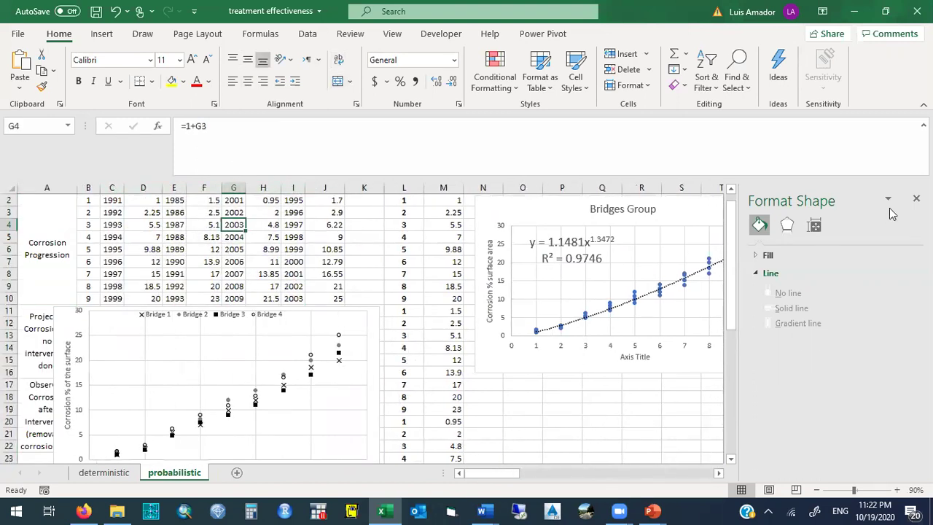
{"action": "left_click", "coordinate": [917, 199]}
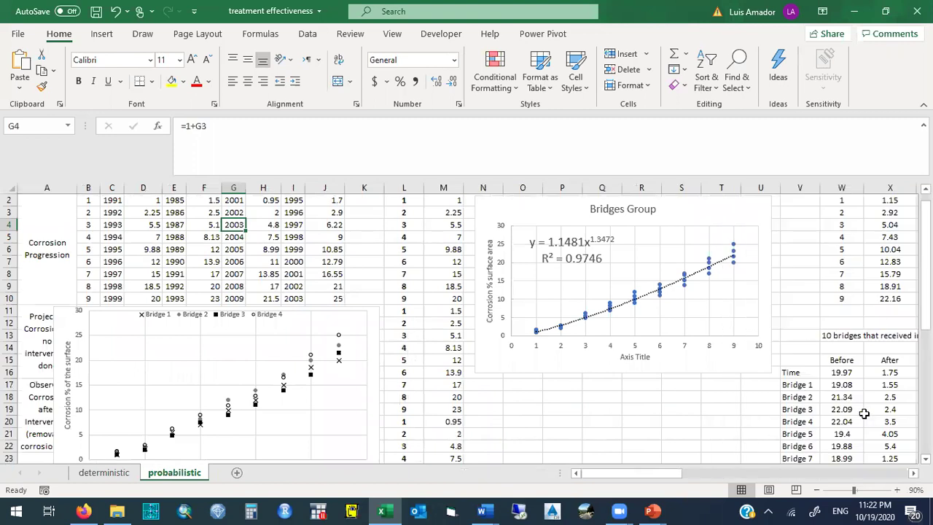
Examine the corrosion values of Bridge 1 through Bridge 4 for times 1 to 9 at 130% zoom
{"action": "left_click", "coordinate": [900, 490]}
{"action": "left_click", "coordinate": [900, 490]}
{"action": "left_click", "coordinate": [900, 490]}
{"action": "left_click", "coordinate": [900, 490]}
{"action": "left_click_drag", "start_coordinate": [649, 479], "coordinate": [561, 479]}
{"action": "left_click", "coordinate": [67, 248]}
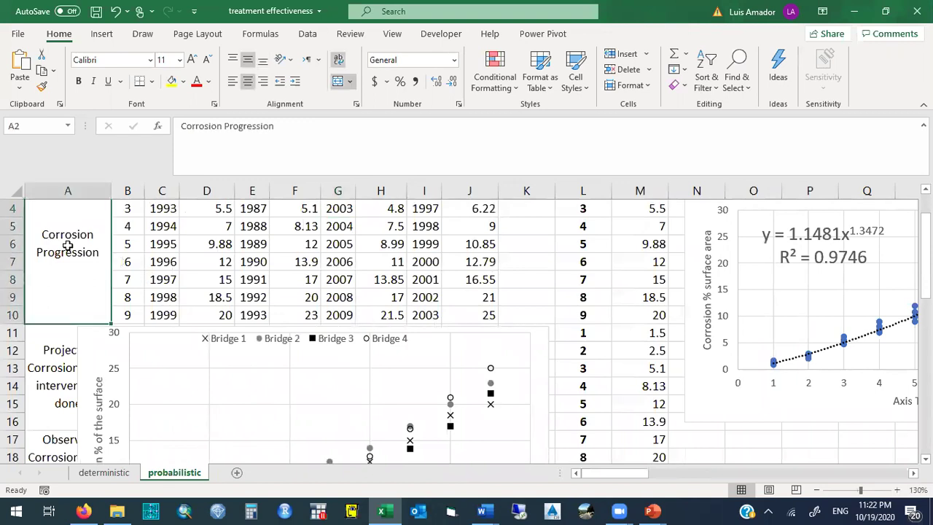
{"action": "key", "text": "ctrl+Home"}
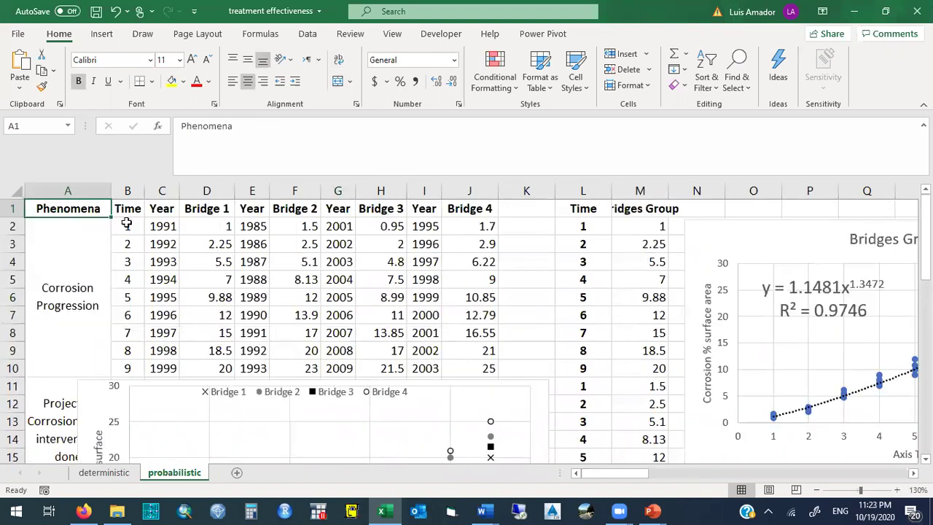
{"action": "left_click_drag", "start_coordinate": [202, 207], "coordinate": [450, 210]}
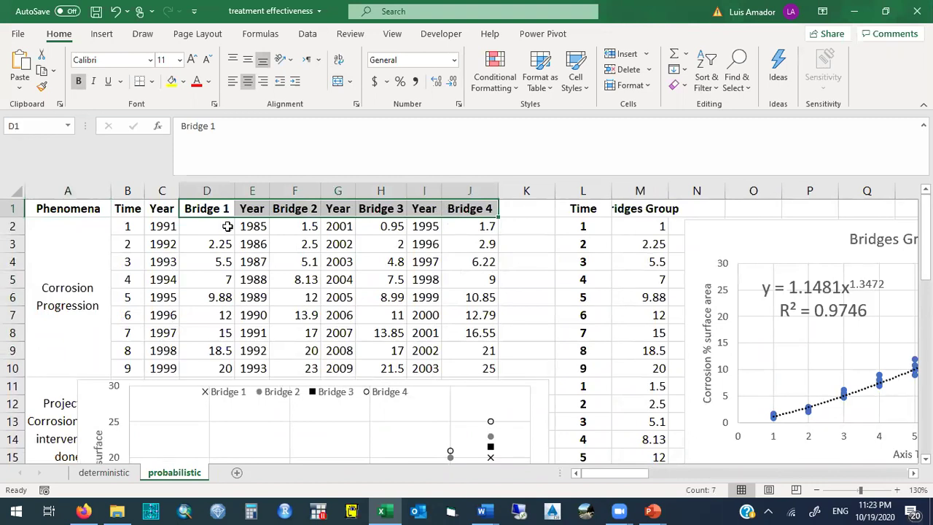
{"action": "left_click_drag", "start_coordinate": [194, 225], "coordinate": [219, 368]}
{"action": "left_click_drag", "start_coordinate": [306, 224], "coordinate": [310, 365]}
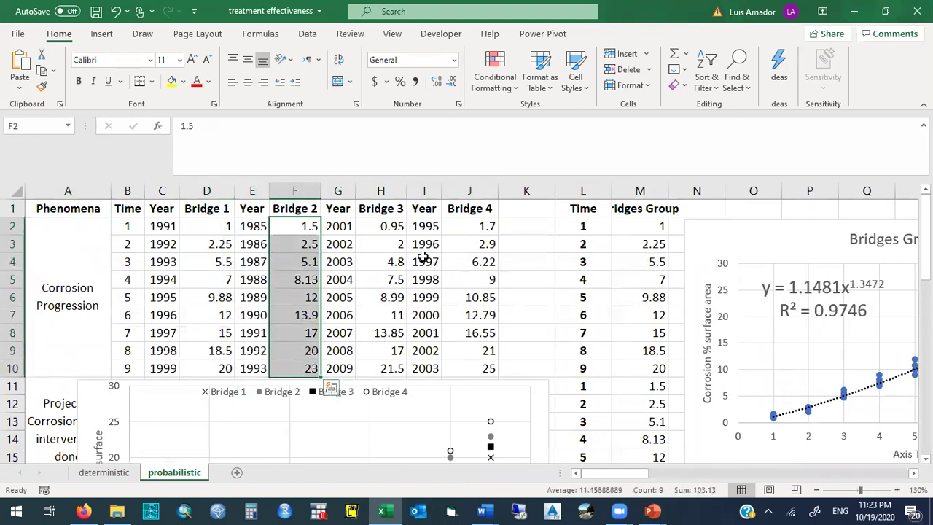
{"action": "left_click_drag", "start_coordinate": [394, 225], "coordinate": [395, 369]}
{"action": "left_click", "coordinate": [479, 226]}
{"action": "left_click_drag", "start_coordinate": [475, 277], "coordinate": [479, 366]}
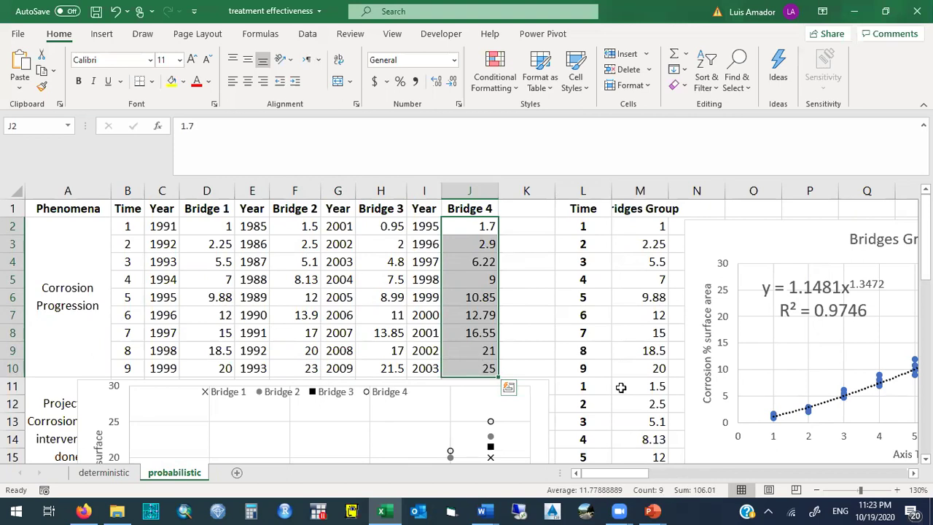
Move the four-bridge scatter chart up over the Corrosion Progression data and reduce the formula bar to a single line
{"action": "scroll", "coordinate": [466, 329], "scroll_direction": "down", "scroll_amount": 1}
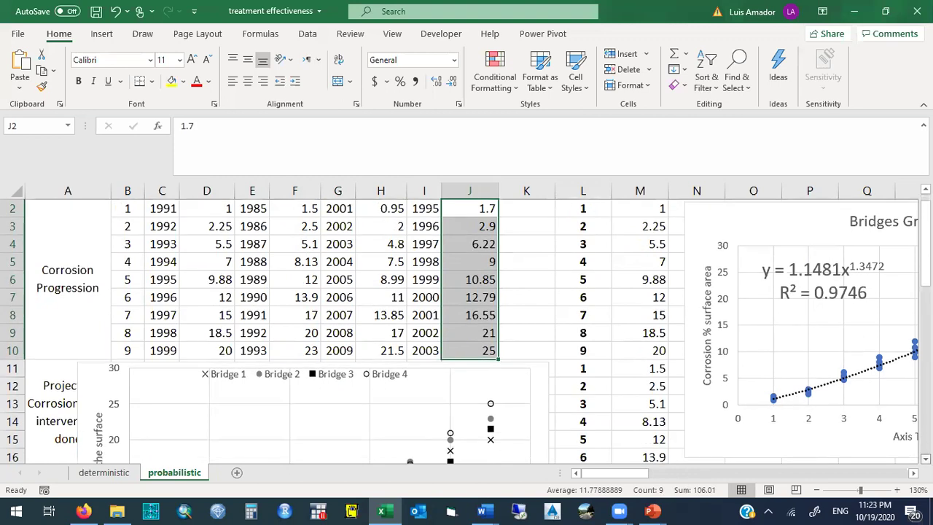
{"action": "scroll", "coordinate": [517, 306], "scroll_direction": "up", "scroll_amount": 1}
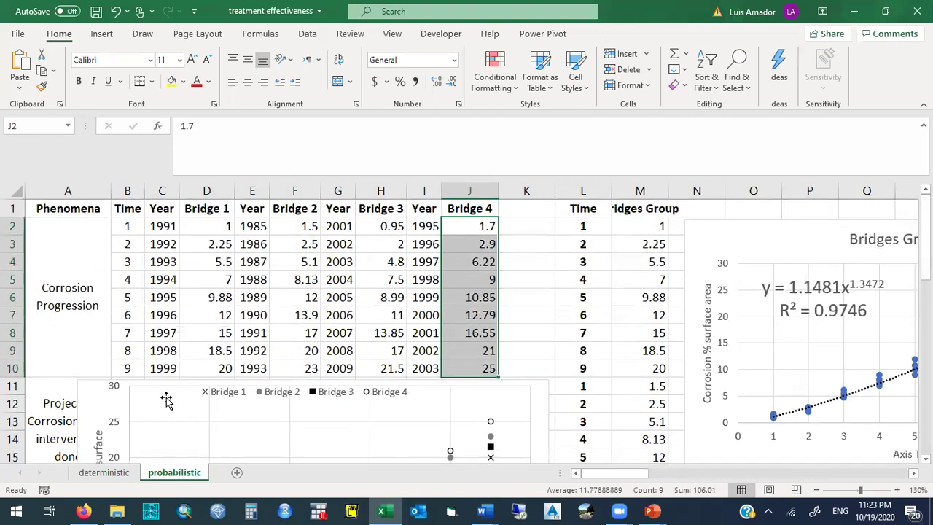
{"action": "left_click_drag", "start_coordinate": [95, 380], "coordinate": [73, 219]}
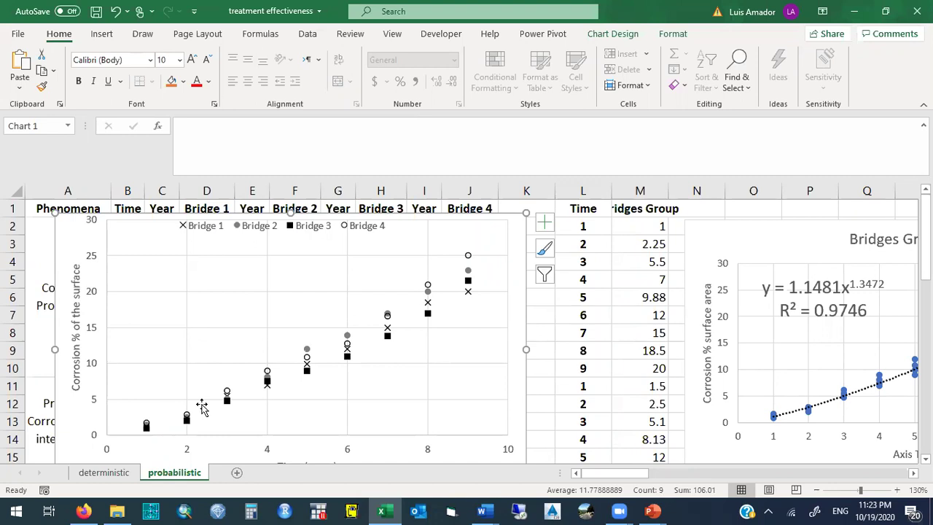
{"action": "left_click_drag", "start_coordinate": [569, 178], "coordinate": [567, 145]}
{"action": "left_click_drag", "start_coordinate": [611, 479], "coordinate": [636, 476]}
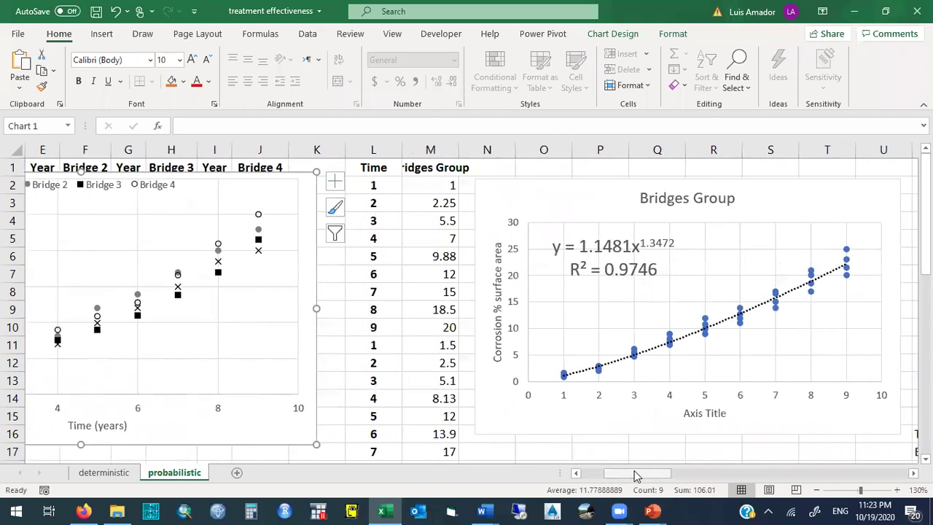
Compare the four-bridge scatter chart side by side with the Bridges Group chart, and return it below the Corrosion Progression data
{"action": "left_click_drag", "start_coordinate": [509, 195], "coordinate": [507, 194]}
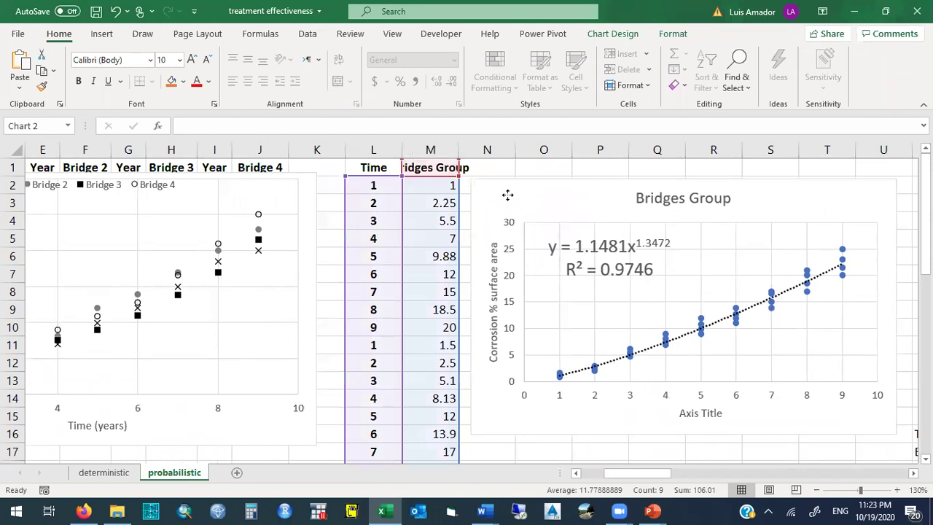
{"action": "left_click", "coordinate": [249, 182]}
{"action": "left_click_drag", "start_coordinate": [305, 195], "coordinate": [386, 198]}
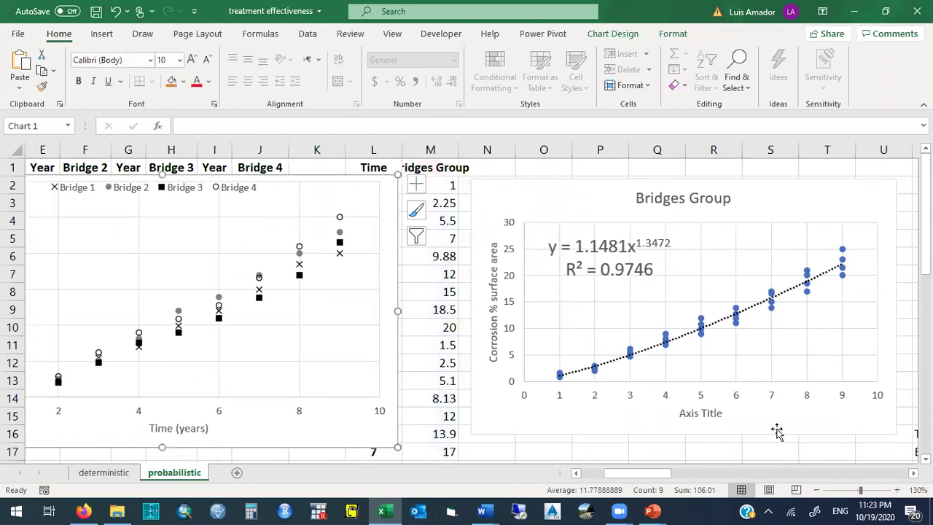
{"action": "scroll", "coordinate": [634, 474], "scroll_direction": "left", "scroll_amount": 2}
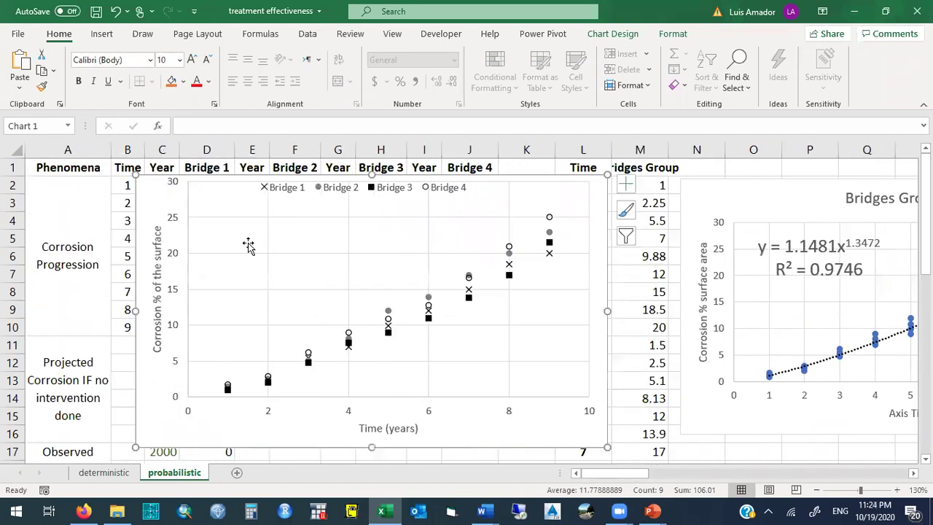
{"action": "left_click_drag", "start_coordinate": [148, 191], "coordinate": [155, 380]}
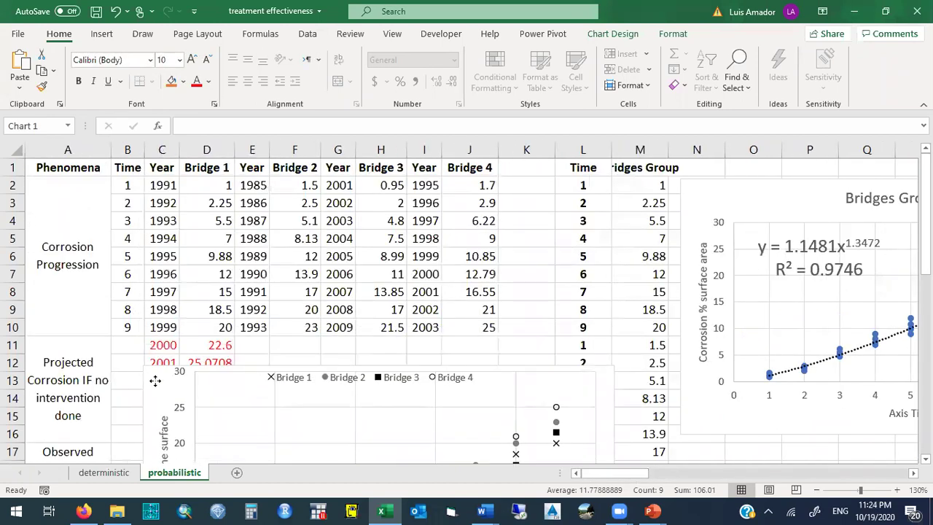
{"action": "left_click_drag", "start_coordinate": [132, 187], "coordinate": [504, 328]}
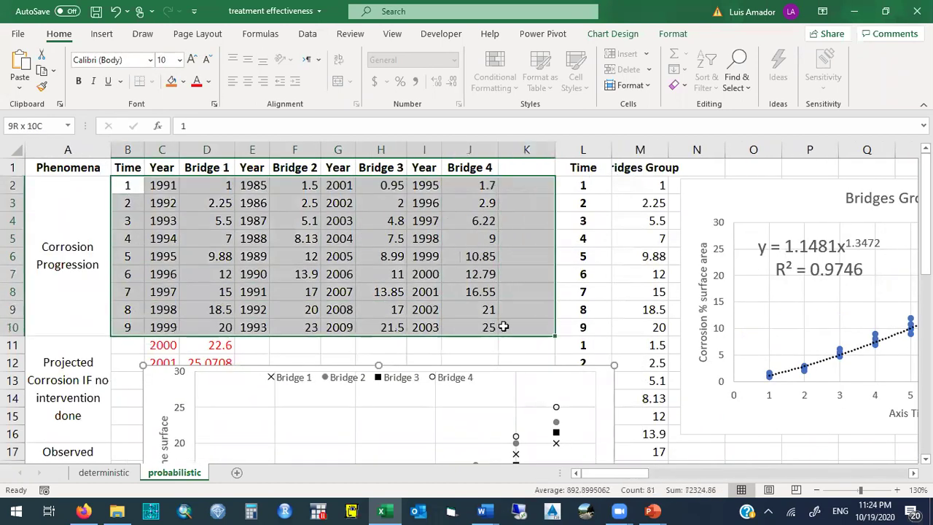
{"action": "left_click_drag", "start_coordinate": [154, 388], "coordinate": [16, 239]}
{"action": "key", "text": "ctrl+z"}
Fill the first set of grouped values in L2:M10 and the matching Bridge 1 data in B2:D10 with yellow
{"action": "left_click", "coordinate": [590, 186]}
{"action": "left_click_drag", "start_coordinate": [590, 187], "coordinate": [665, 326]}
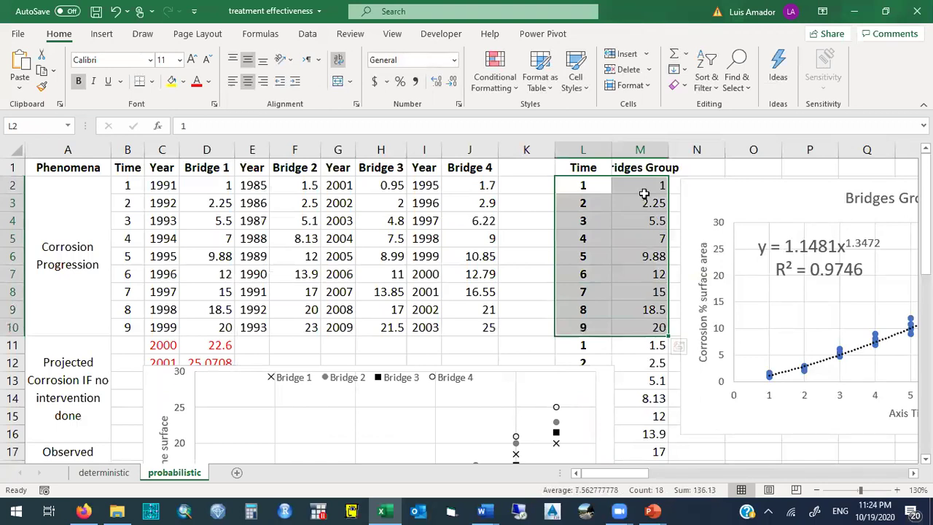
{"action": "left_click", "coordinate": [172, 81]}
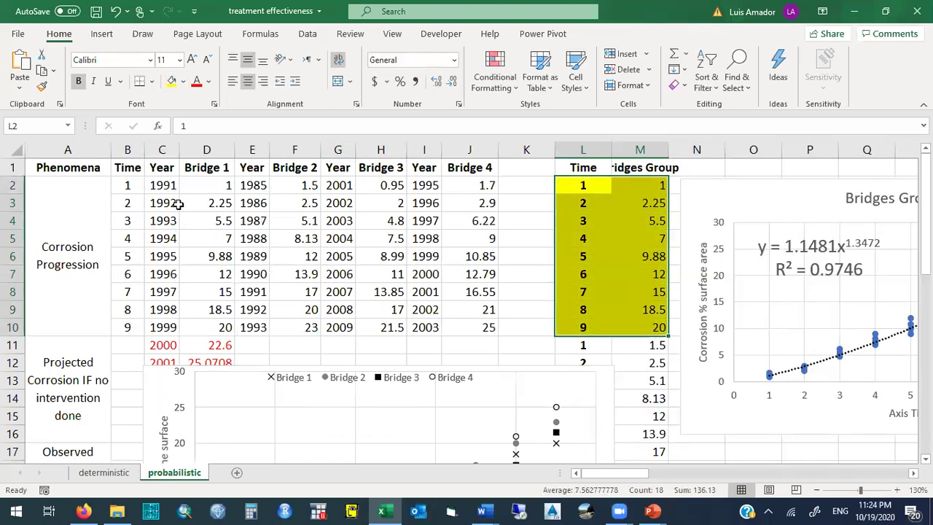
{"action": "left_click", "coordinate": [130, 186]}
{"action": "left_click_drag", "start_coordinate": [148, 191], "coordinate": [216, 326]}
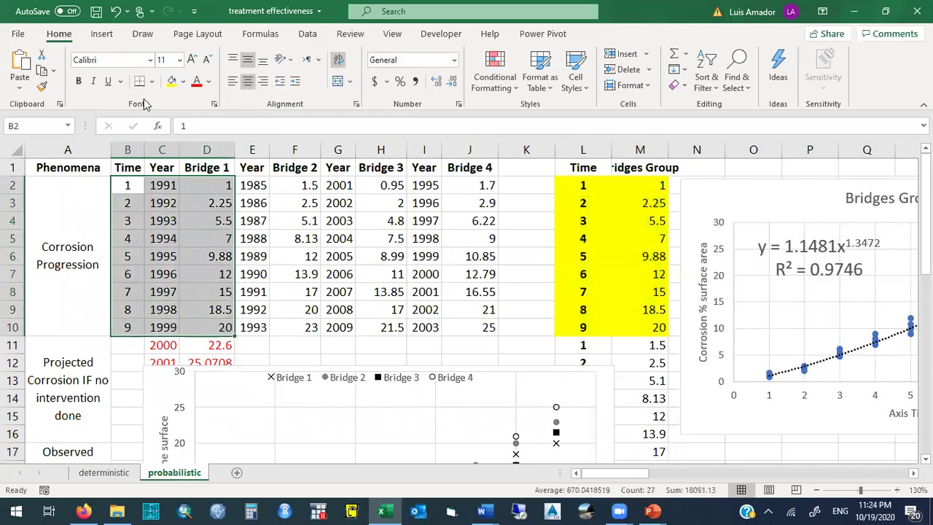
{"action": "left_click", "coordinate": [172, 81]}
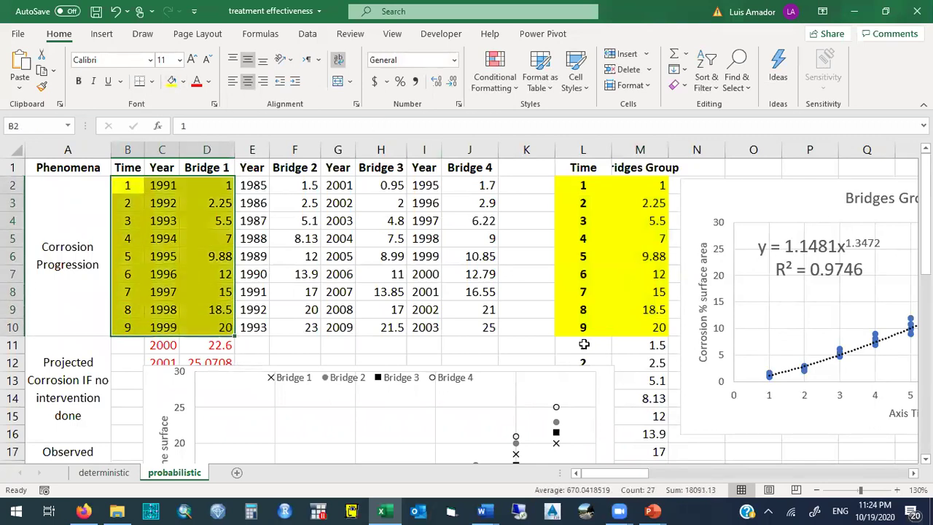
Shift the four-bridge chart clear of column L, and fill L11:M19 and the Bridge 2 column F1:F10 with light green
{"action": "left_click_drag", "start_coordinate": [604, 377], "coordinate": [509, 367]}
{"action": "left_click_drag", "start_coordinate": [587, 346], "coordinate": [652, 434]}
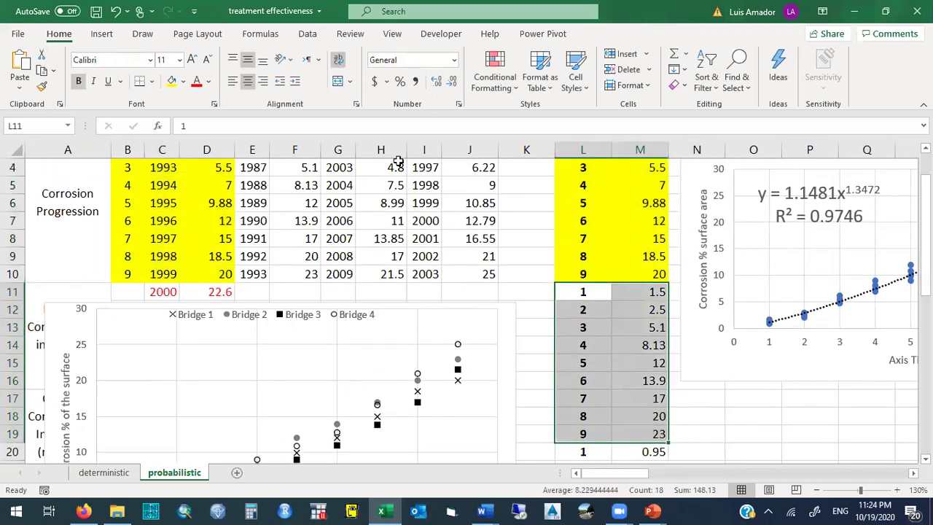
{"action": "left_click", "coordinate": [183, 81]}
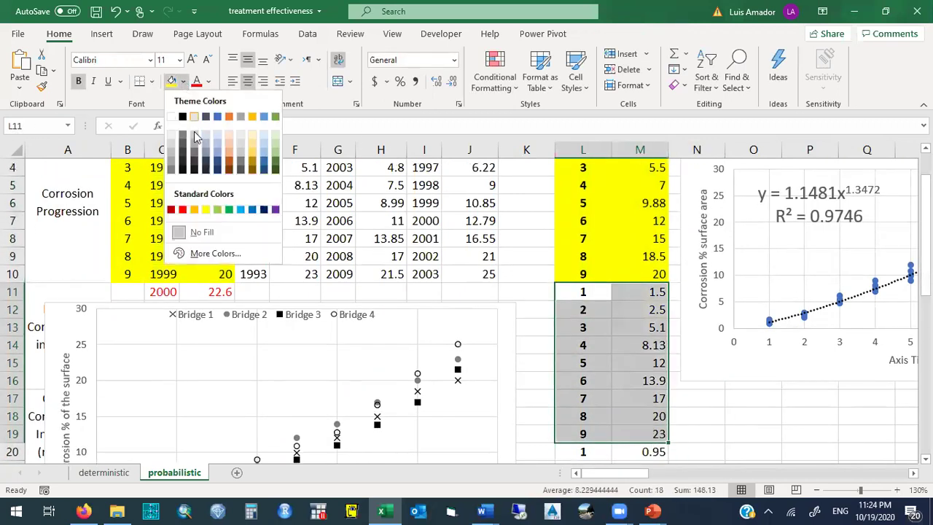
{"action": "left_click", "coordinate": [275, 135]}
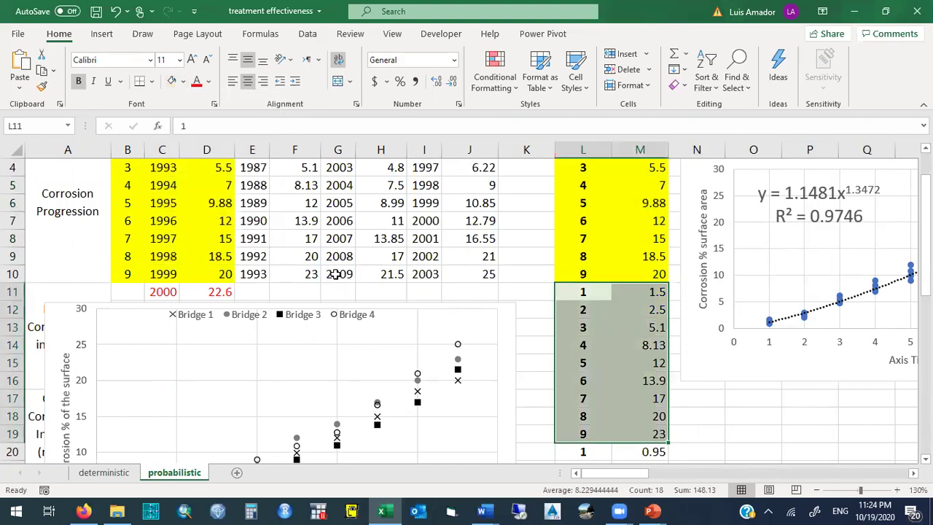
{"action": "left_click_drag", "start_coordinate": [310, 274], "coordinate": [304, 140]}
{"action": "left_click", "coordinate": [173, 81]}
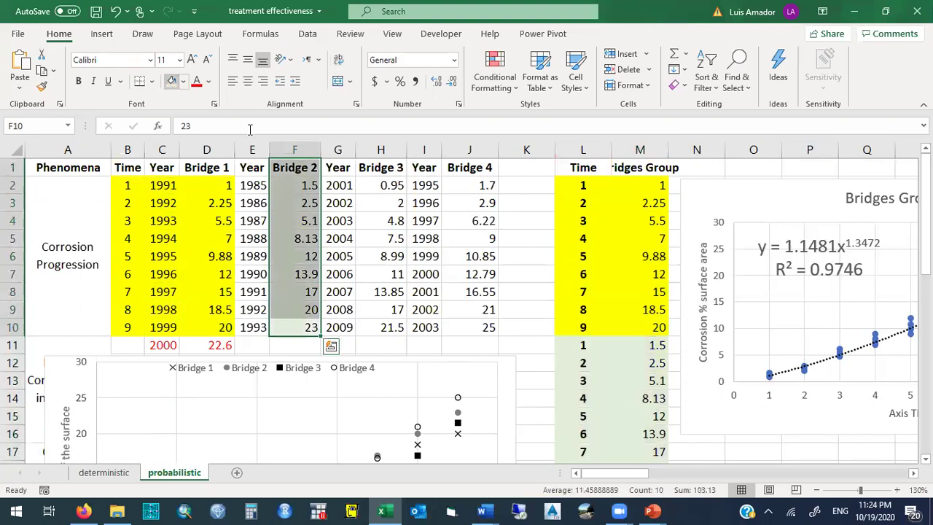
Compare the first grouped values from M11 downward with the matching Bridge 2 corrosion values in column F
{"action": "left_click", "coordinate": [649, 348]}
{"action": "left_click", "coordinate": [640, 360]}
{"action": "left_click", "coordinate": [642, 383]}
{"action": "left_click", "coordinate": [304, 201]}
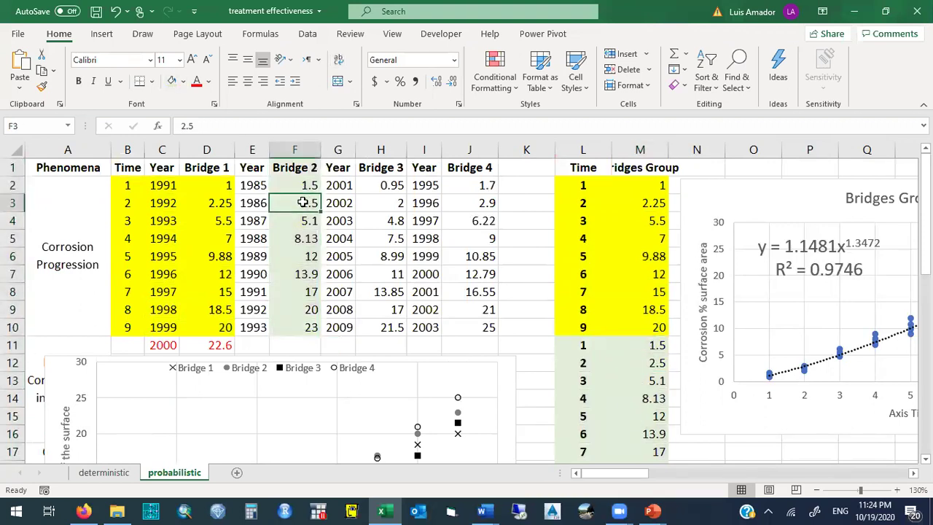
{"action": "left_click", "coordinate": [301, 220]}
Replace the placeholder horizontal axis title of the Bridges Group chart with "Time (years)"
{"action": "left_click_drag", "start_coordinate": [636, 474], "coordinate": [689, 473]}
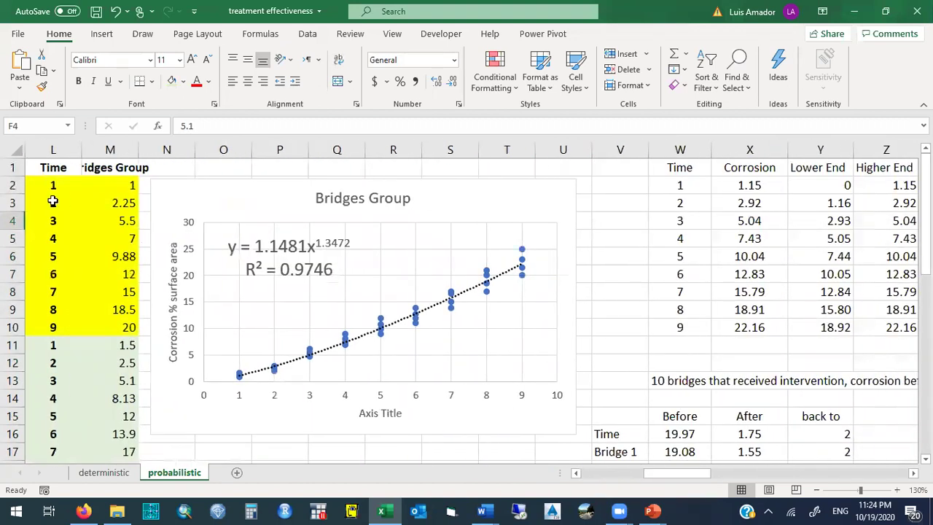
{"action": "mouse_move", "coordinate": [925, 190]}
{"action": "left_mouse_down"}
{"action": "mouse_move", "coordinate": [925, 367]}
{"action": "mouse_move", "coordinate": [925, 191]}
{"action": "left_mouse_up"}
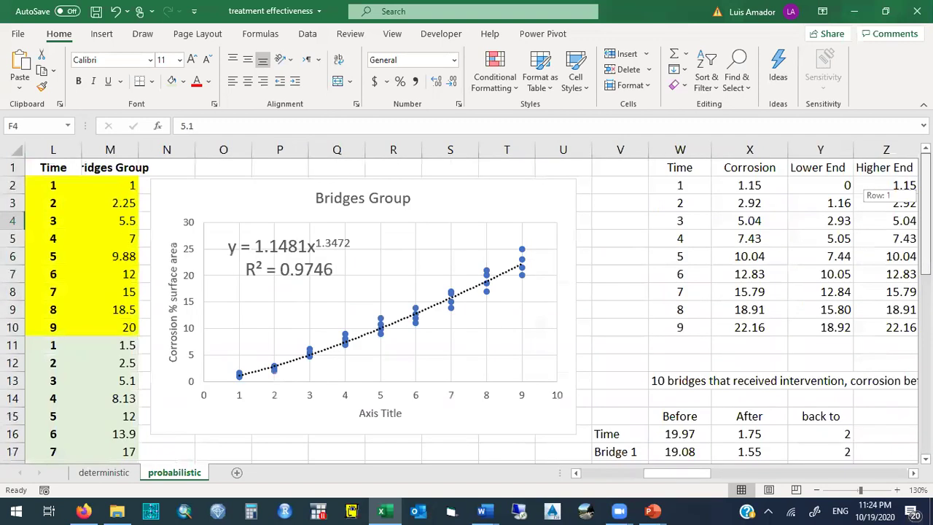
{"action": "left_click", "coordinate": [294, 254]}
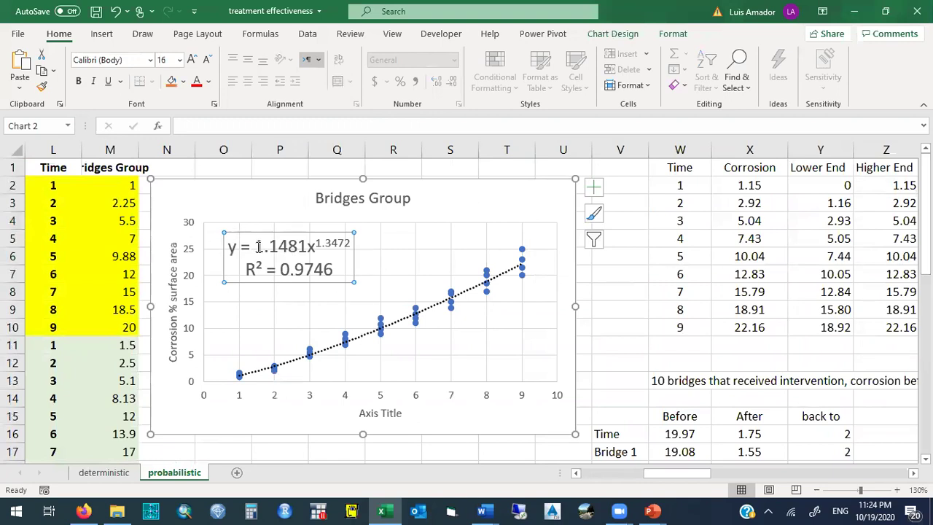
{"action": "left_click", "coordinate": [386, 415]}
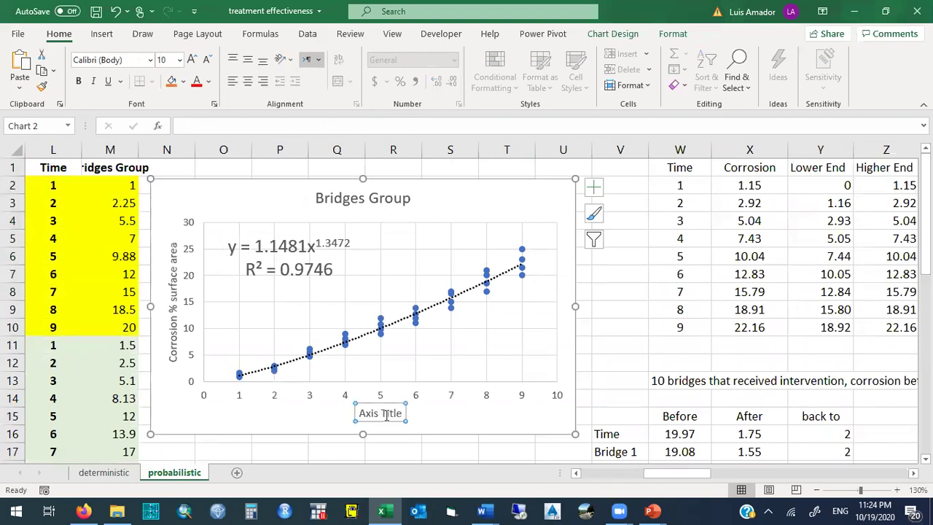
{"action": "double_click", "coordinate": [386, 414]}
{"action": "key", "text": "BackSpace"}
{"action": "key", "text": "BackSpace"}
{"action": "key", "text": "BackSpace"}
{"action": "key", "text": "BackSpace"}
{"action": "key", "text": "BackSpace"}
{"action": "key", "text": "BackSpace"}
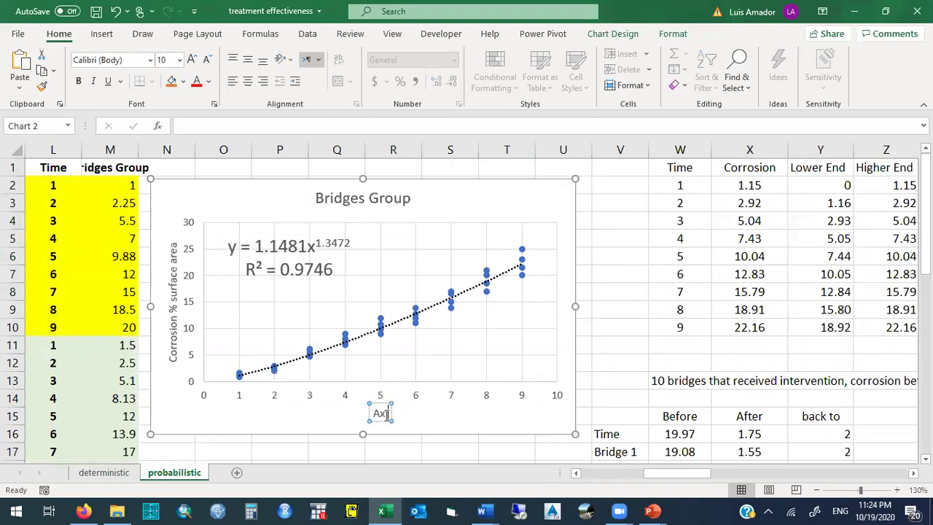
{"action": "type", "text": "Time (years)"}
{"action": "left_click", "coordinate": [312, 414]}
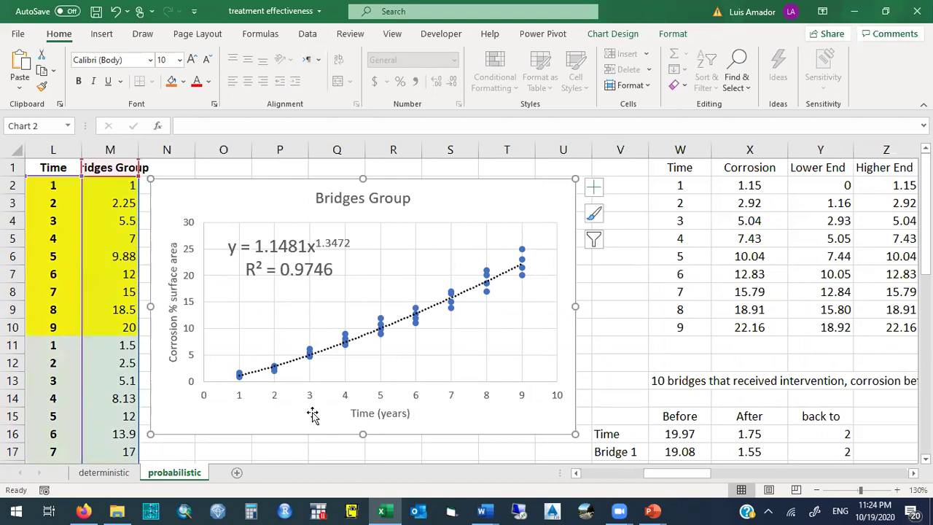
Put "Deteriotation Curve:" in front of "Bridges Group" in the title of the chart with the power trendline
{"action": "left_click_drag", "start_coordinate": [649, 475], "coordinate": [633, 479]}
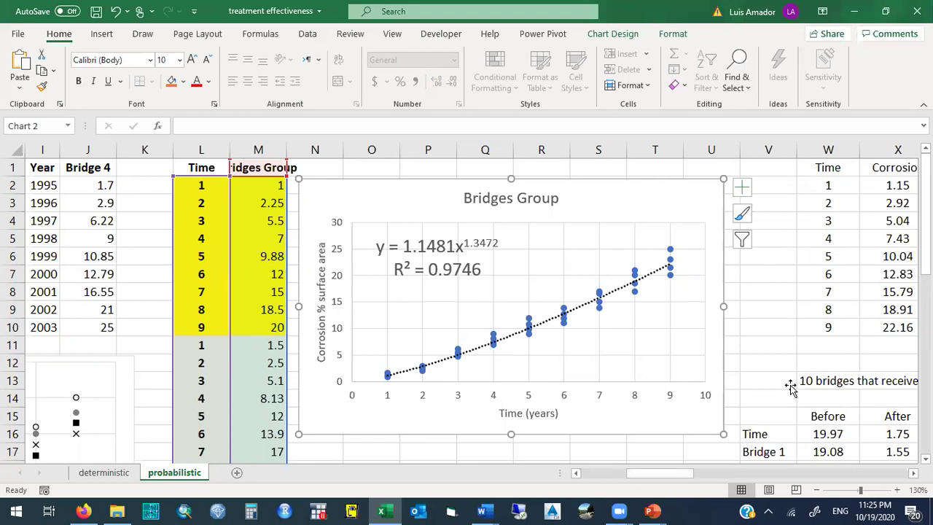
{"action": "left_click", "coordinate": [566, 330]}
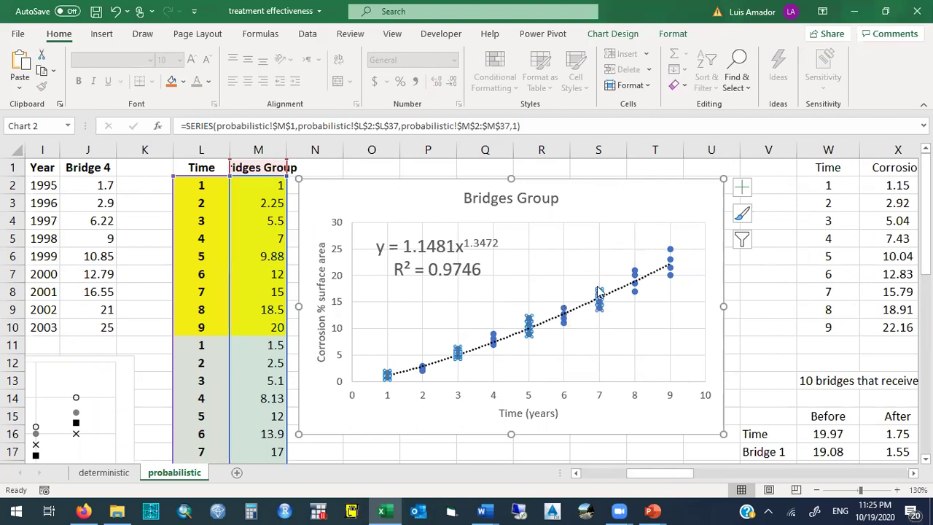
{"action": "key", "text": "Escape"}
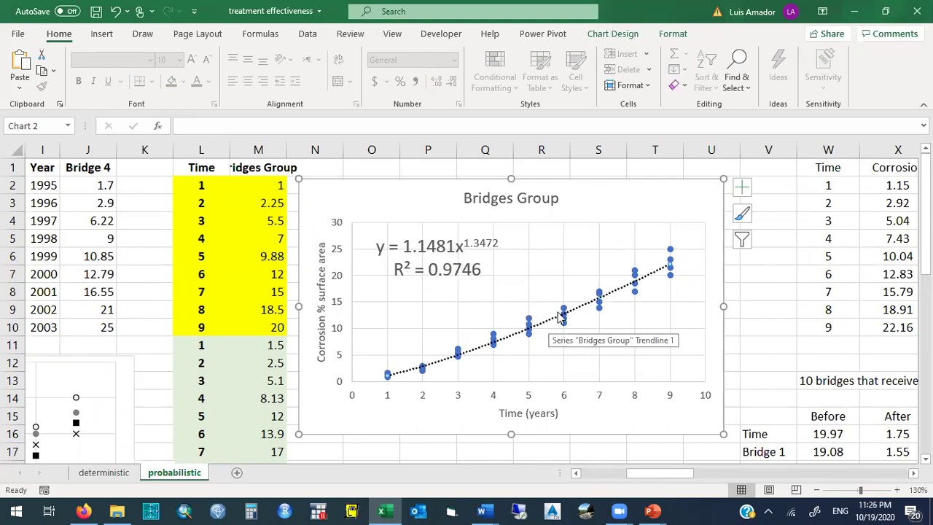
{"action": "left_click", "coordinate": [466, 198]}
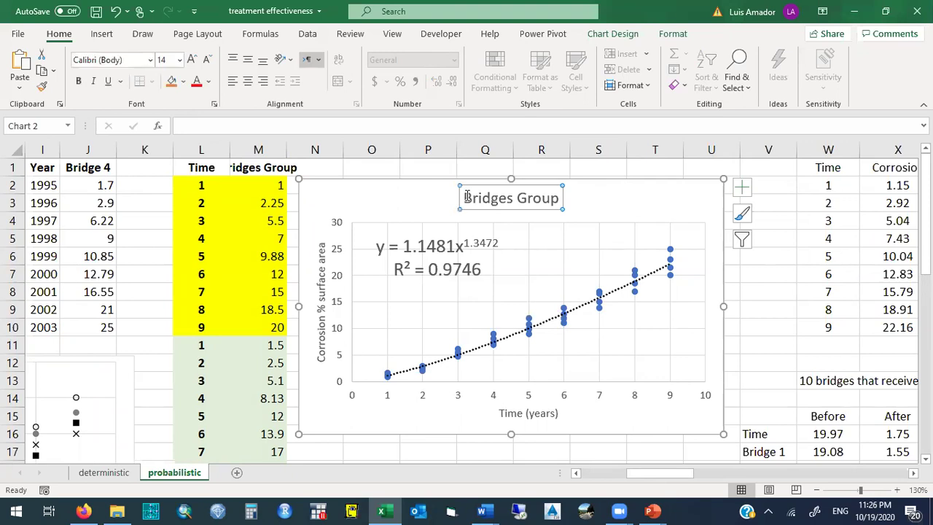
{"action": "type", "text": "Deter"}
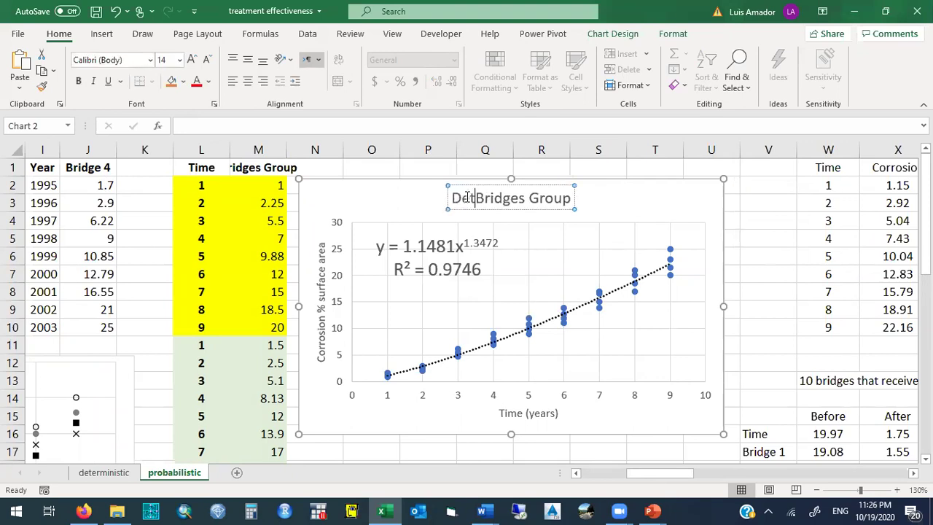
{"action": "type", "text": "ioration Cu"}
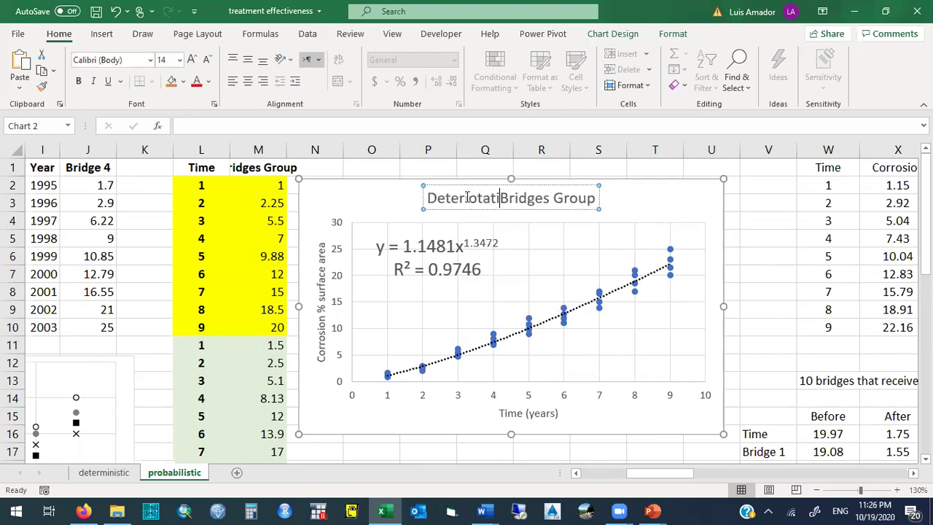
{"action": "type", "text": "rve"}
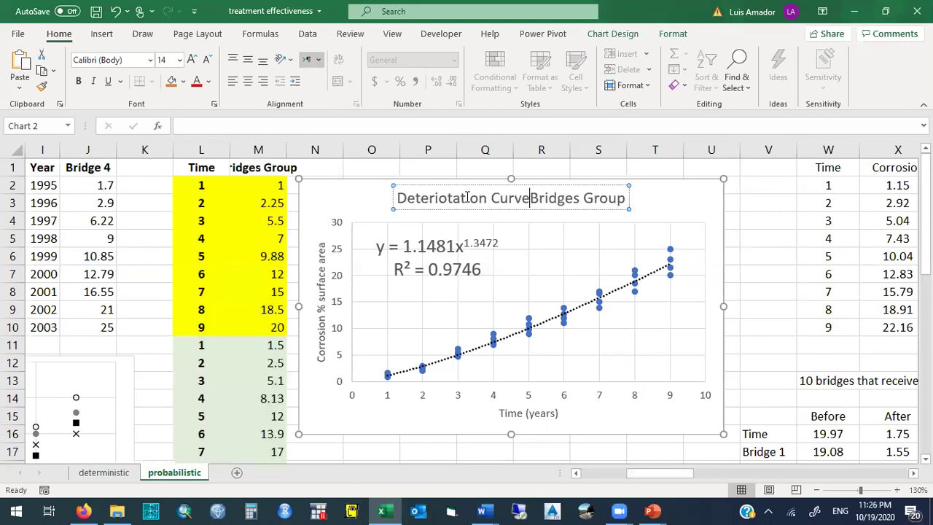
{"action": "type", "text": ":"}
{"action": "left_click", "coordinate": [369, 203]}
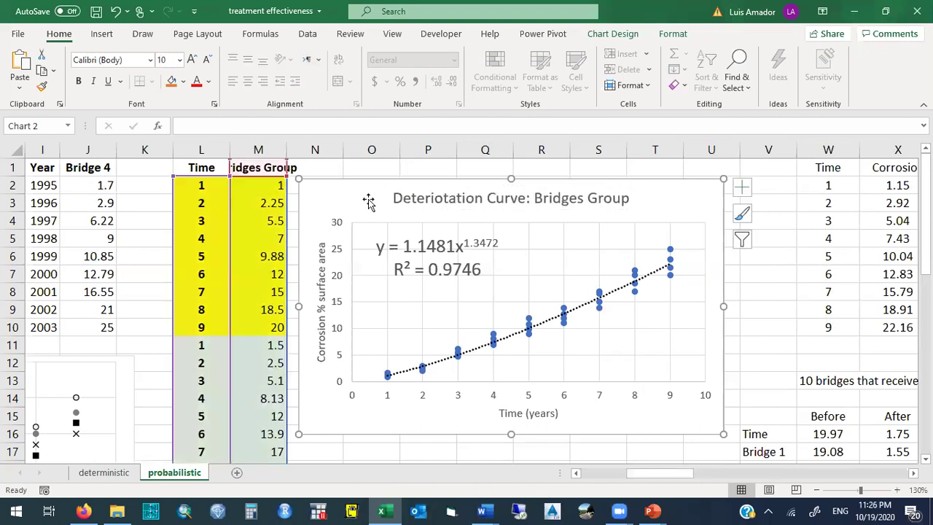
Examine the x and y terms of the trendline equation in relation to the chart's time and corrosion axes
{"action": "left_click", "coordinate": [423, 246]}
{"action": "left_click", "coordinate": [458, 247]}
{"action": "left_click_drag", "start_coordinate": [457, 246], "coordinate": [461, 247]}
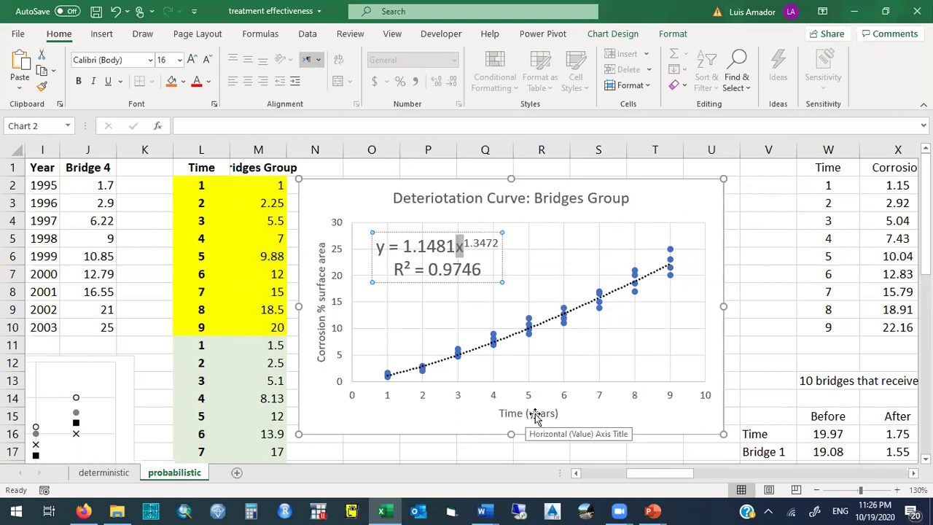
{"action": "left_click_drag", "start_coordinate": [376, 246], "coordinate": [384, 247]}
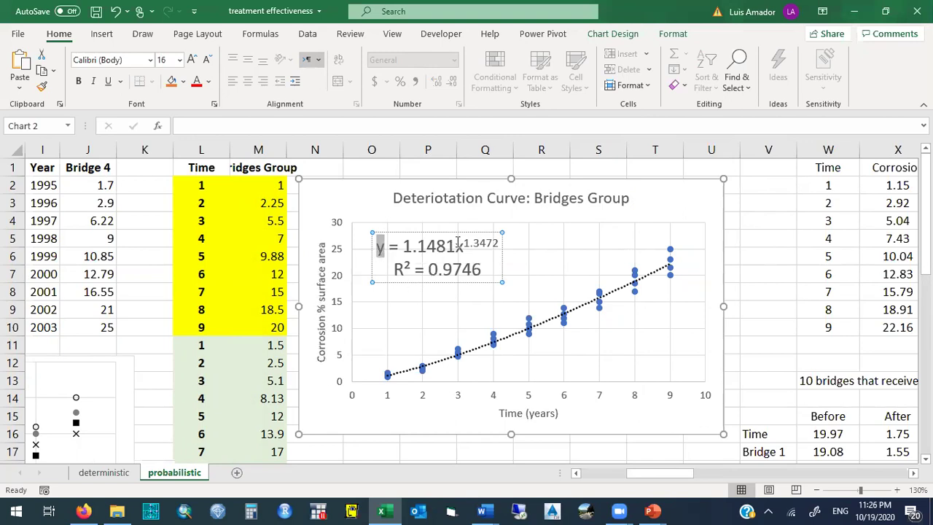
{"action": "left_click_drag", "start_coordinate": [456, 245], "coordinate": [462, 244]}
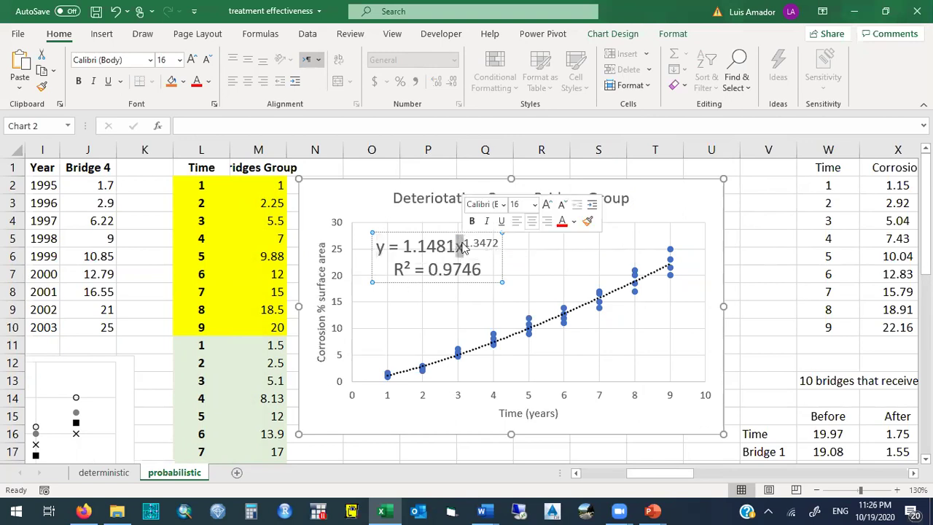
Examine the y term of the trendline equation and the Corrosion formulas in X2:X4 that use the Time values in column W
{"action": "left_click_drag", "start_coordinate": [375, 246], "coordinate": [381, 247]}
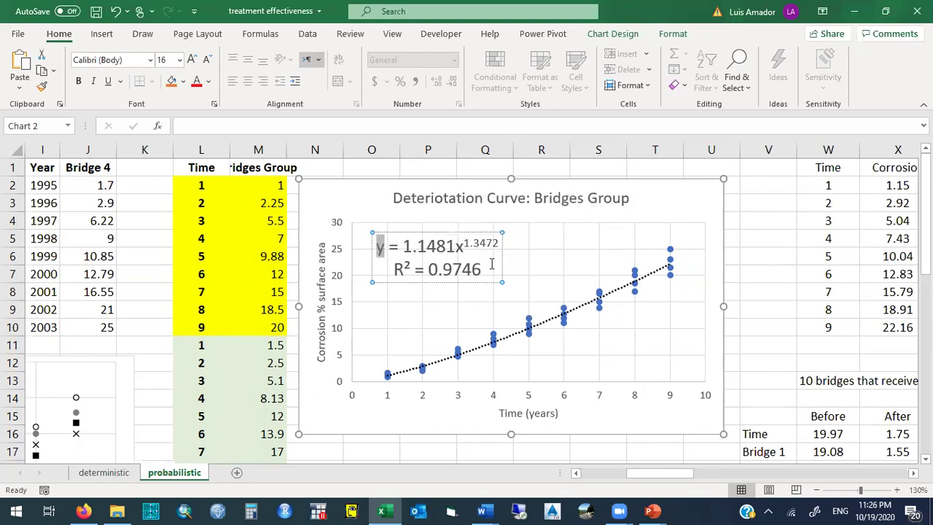
{"action": "key", "text": "Escape"}
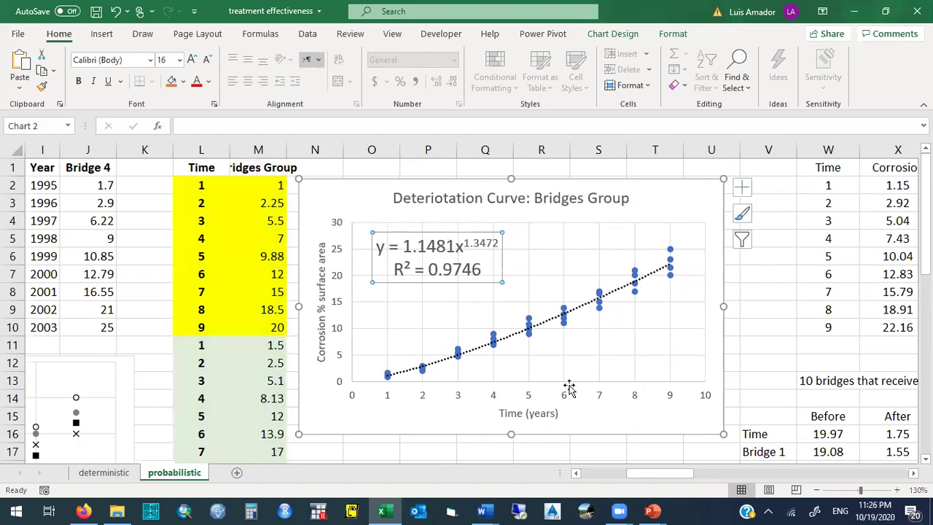
{"action": "left_click_drag", "start_coordinate": [666, 477], "coordinate": [715, 468]}
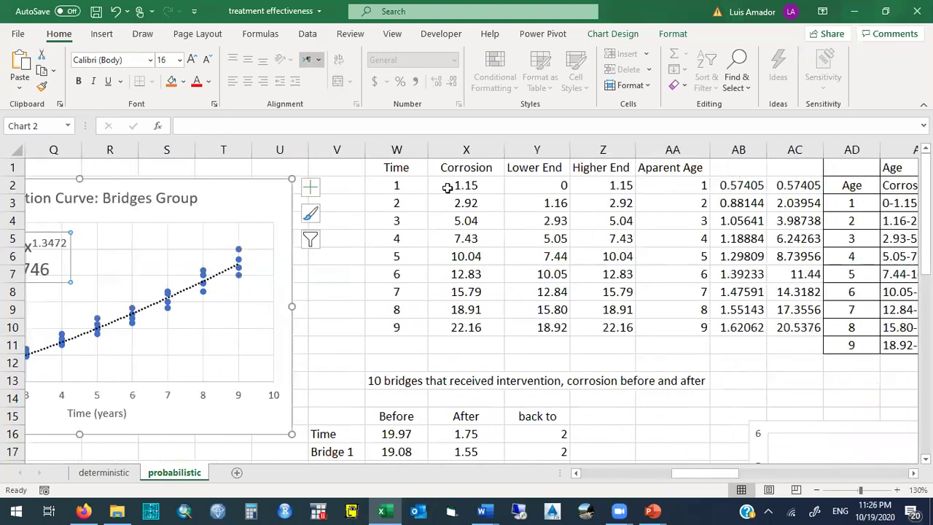
{"action": "left_click", "coordinate": [410, 185]}
{"action": "left_click_drag", "start_coordinate": [403, 167], "coordinate": [411, 328]}
{"action": "left_click", "coordinate": [475, 189]}
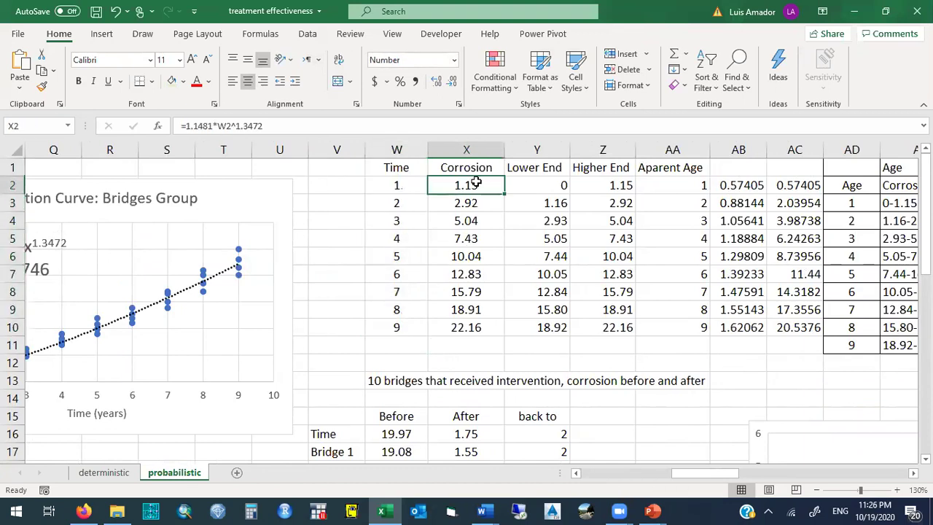
{"action": "left_click", "coordinate": [475, 202]}
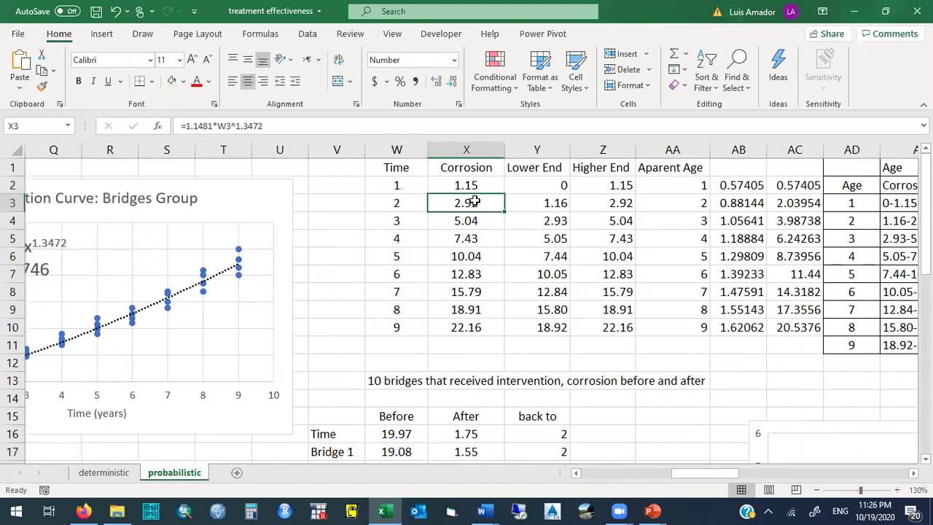
{"action": "left_click", "coordinate": [475, 220]}
Compare the Corrosion formula in X4 with the trendline equation shown on the Bridges Group chart
{"action": "mouse_move", "coordinate": [670, 479]}
{"action": "left_mouse_down"}
{"action": "mouse_move", "coordinate": [677, 482]}
{"action": "mouse_move", "coordinate": [653, 472]}
{"action": "left_mouse_up"}
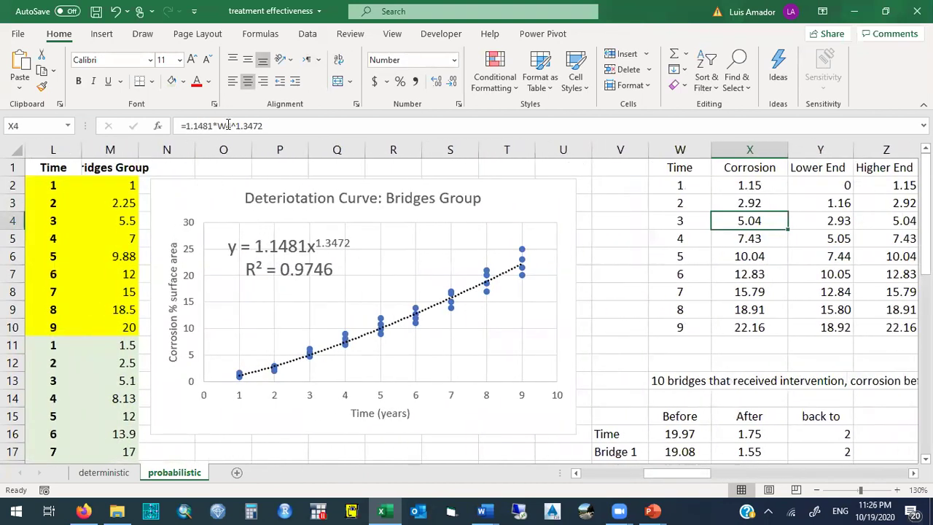
{"action": "left_click", "coordinate": [268, 126]}
{"action": "left_click_drag", "start_coordinate": [268, 125], "coordinate": [160, 118]}
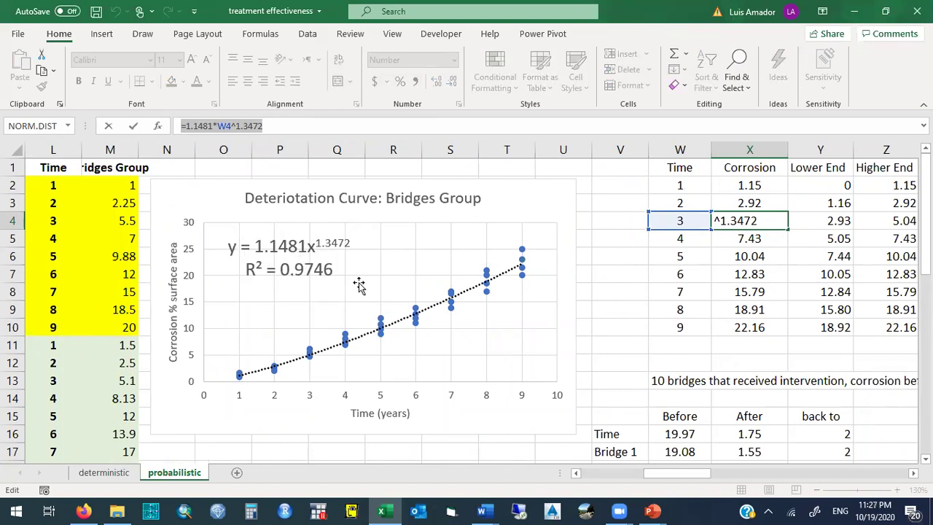
{"action": "key", "text": "Escape"}
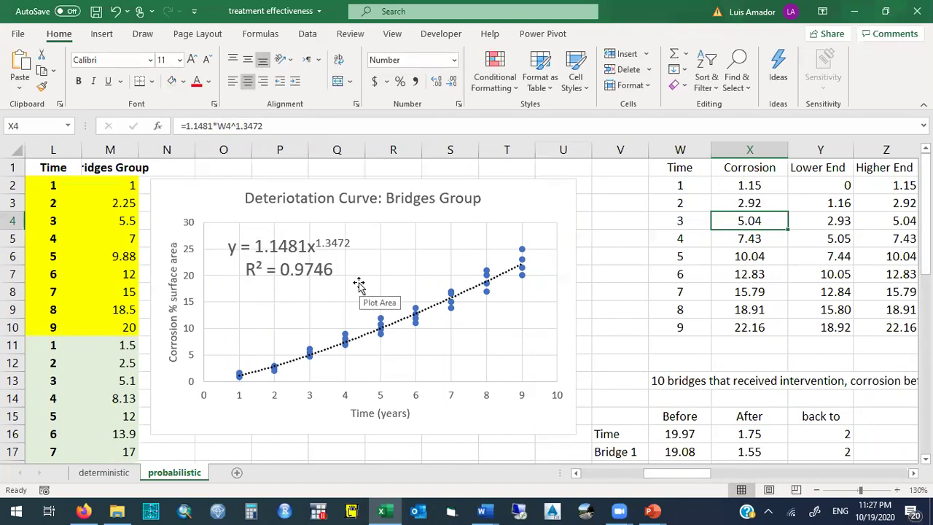
Check the calculated Corrosion values in X2:X10 and how the Lower End cells Y2 and Y3 relate to them
{"action": "left_click", "coordinate": [737, 237]}
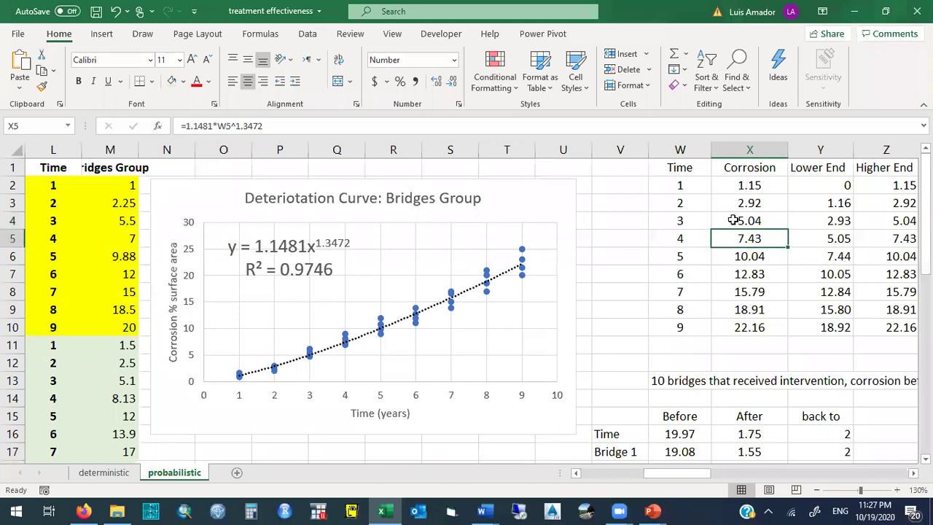
{"action": "left_click", "coordinate": [732, 187]}
{"action": "left_click", "coordinate": [731, 203]}
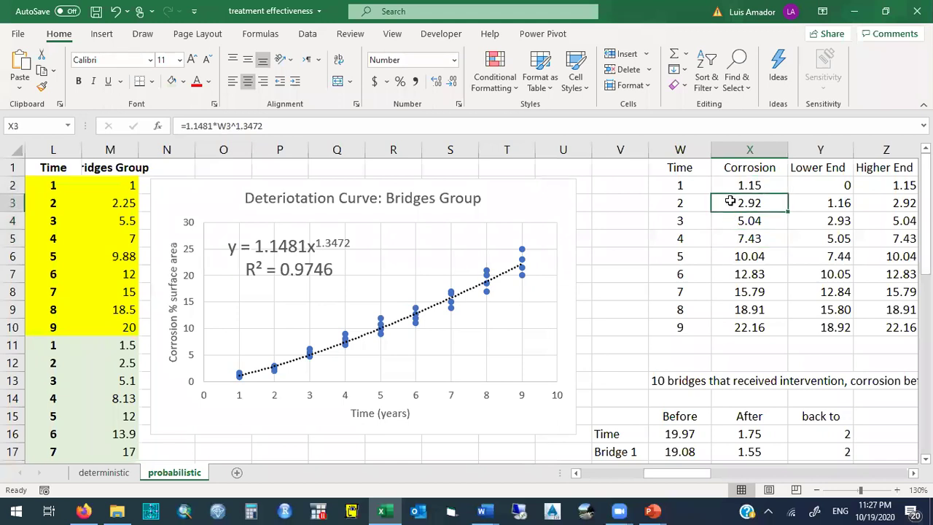
{"action": "left_click", "coordinate": [730, 182]}
{"action": "left_click_drag", "start_coordinate": [730, 205], "coordinate": [730, 326]}
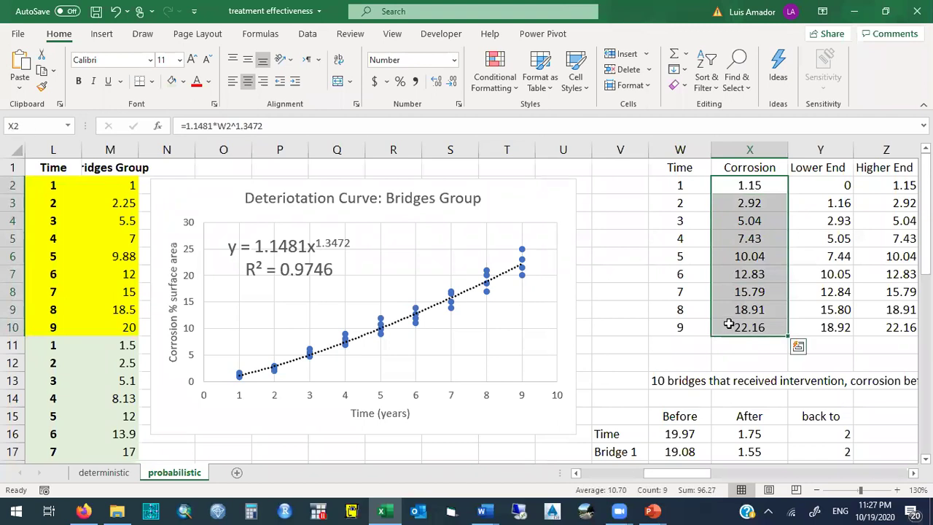
{"action": "left_click", "coordinate": [810, 182]}
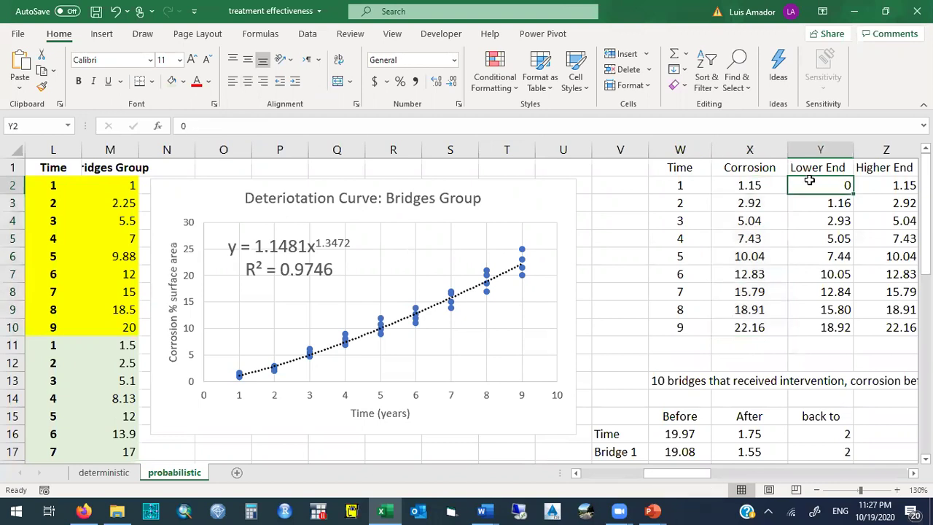
{"action": "left_click", "coordinate": [810, 205]}
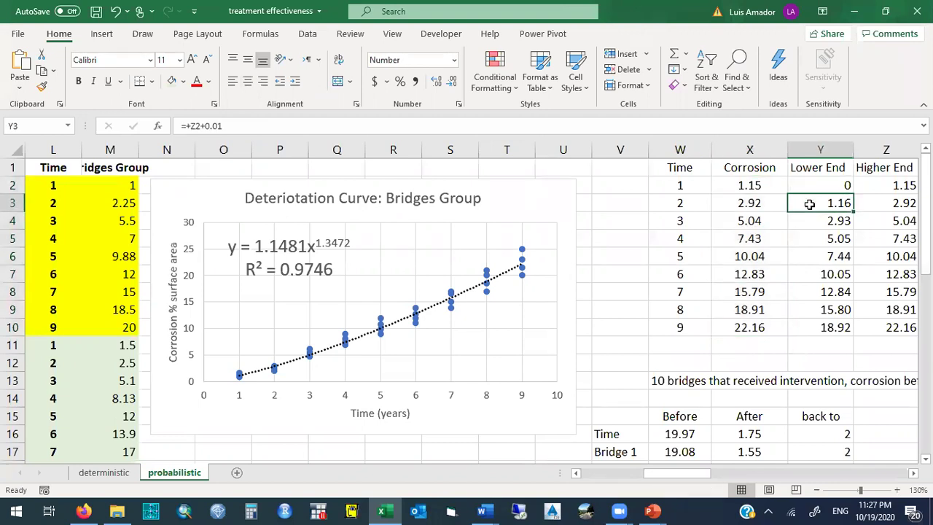
{"action": "left_click", "coordinate": [756, 184]}
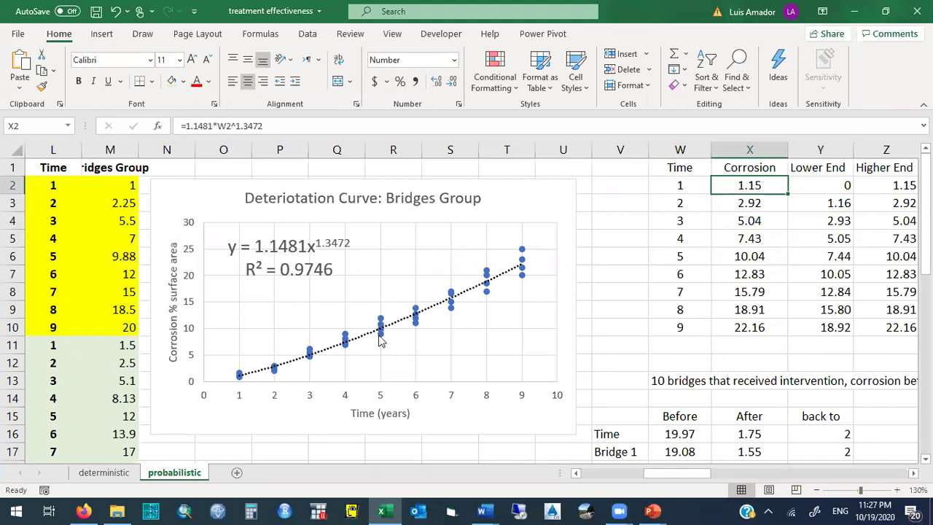
Enter the label "age=" in V2, beside the Time 1 row of the corrosion table
{"action": "left_click_drag", "start_coordinate": [697, 475], "coordinate": [719, 477]}
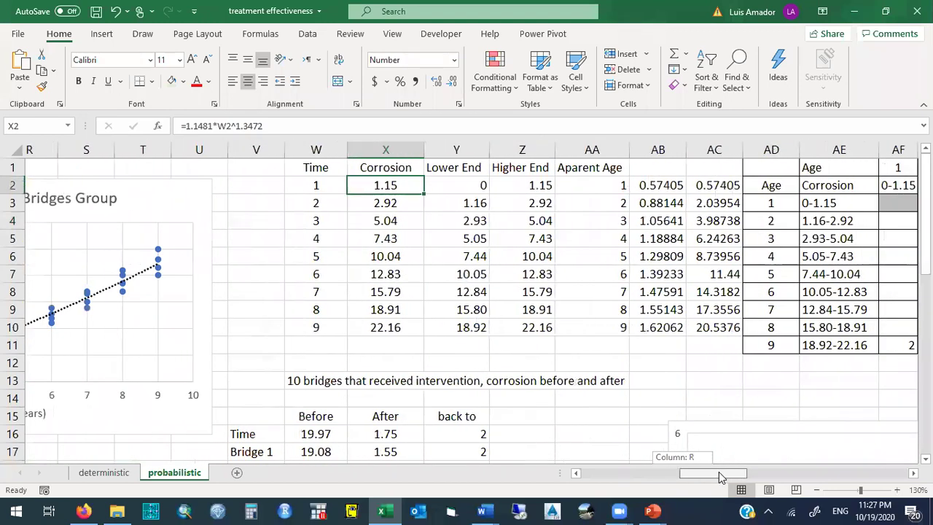
{"action": "left_click_drag", "start_coordinate": [719, 472], "coordinate": [707, 476]}
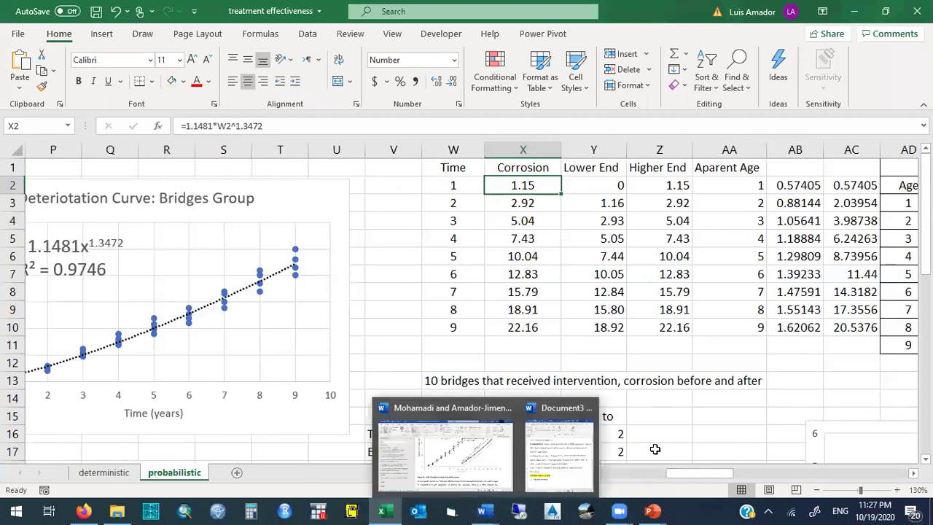
{"action": "left_click", "coordinate": [682, 475]}
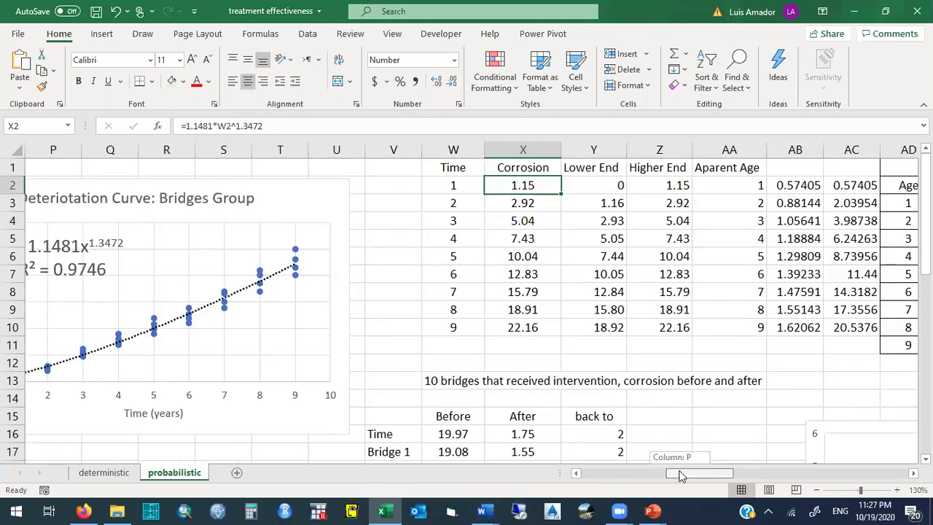
{"action": "left_click", "coordinate": [454, 185]}
{"action": "left_click", "coordinate": [403, 184]}
{"action": "type", "text": "age="}
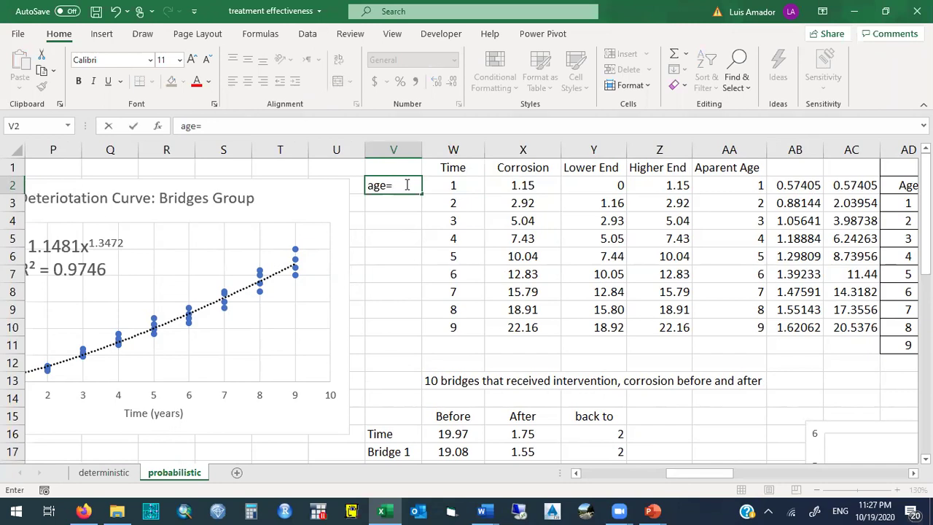
{"action": "key", "text": "Return"}
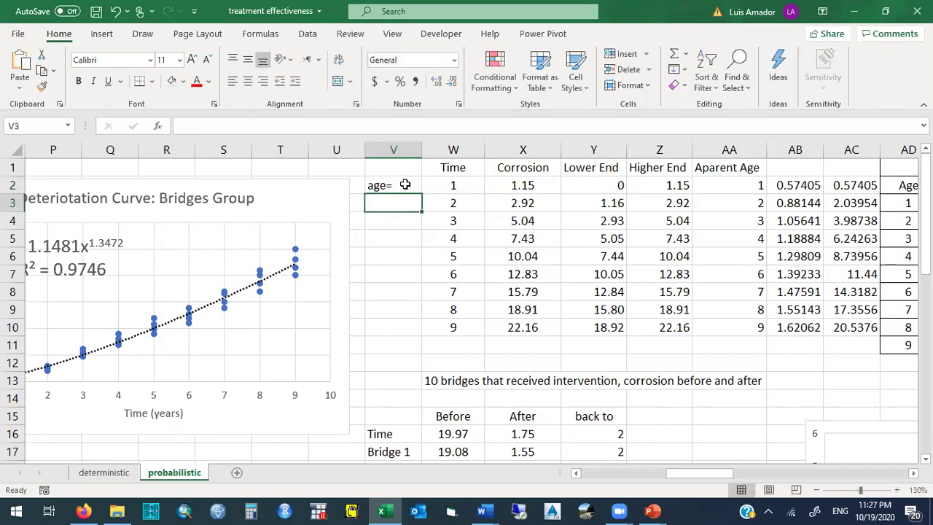
Enter the same "age=" label in V3 and V4, beside the Time 2 and Time 3 rows
{"action": "left_click", "coordinate": [544, 203]}
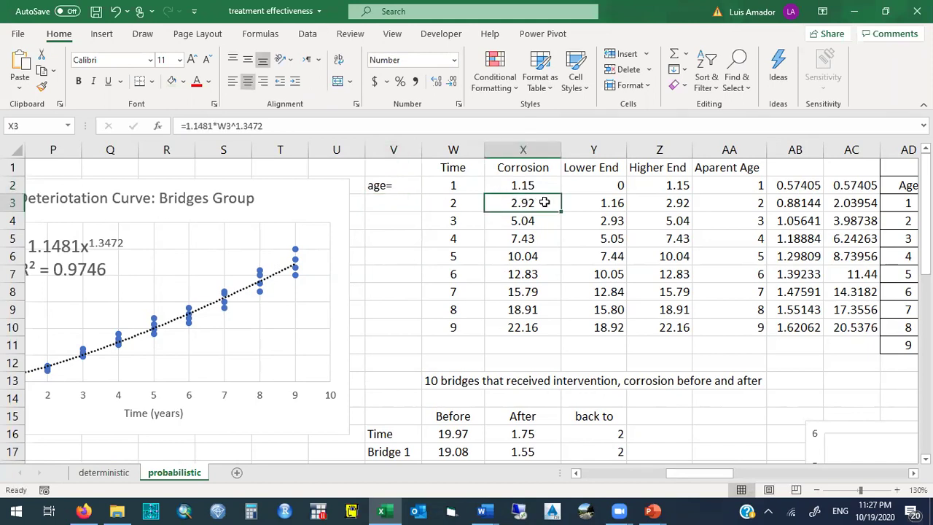
{"action": "left_click", "coordinate": [394, 204]}
{"action": "type", "text": "age="}
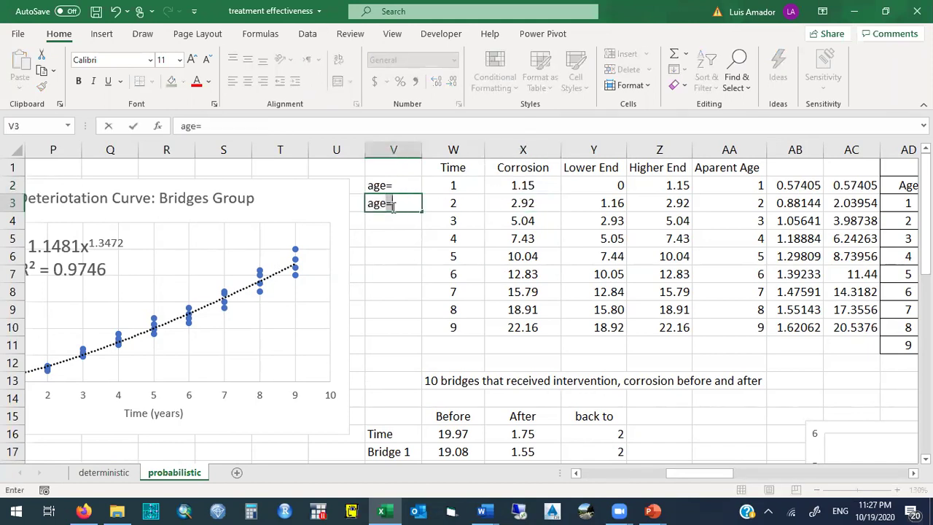
{"action": "key", "text": "Return"}
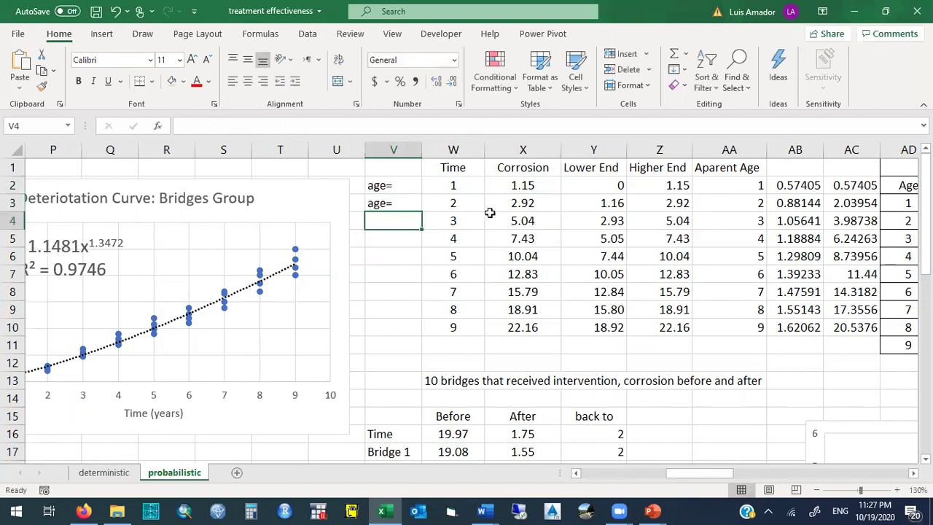
{"action": "left_click", "coordinate": [518, 221]}
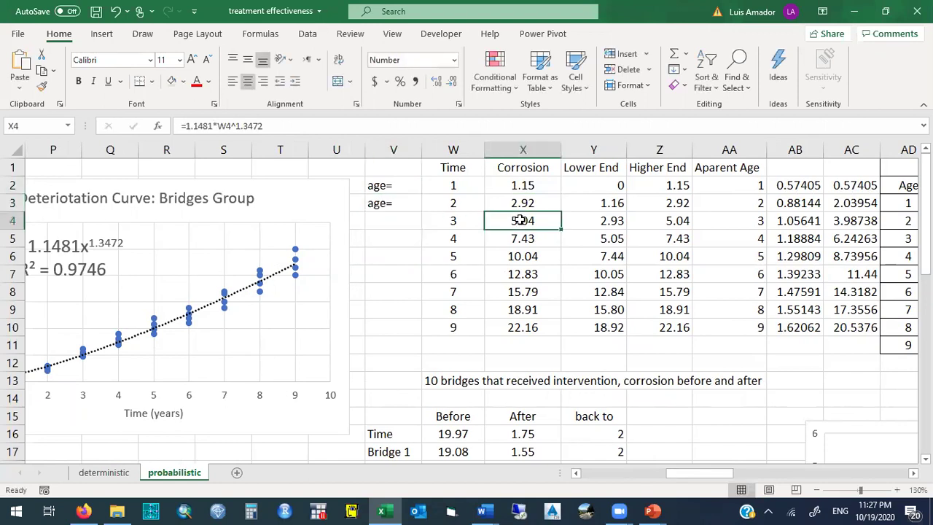
{"action": "left_click", "coordinate": [399, 223]}
{"action": "type", "text": "age="}
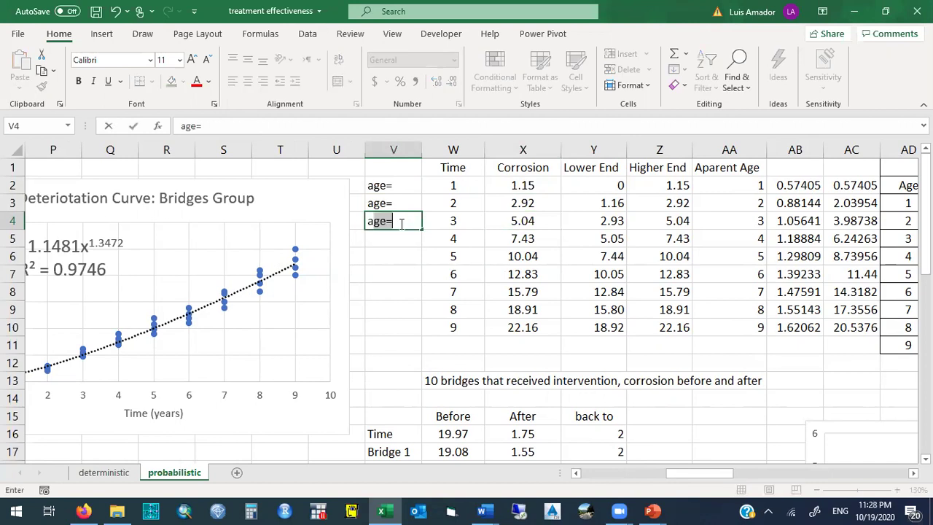
{"action": "key", "text": "Return"}
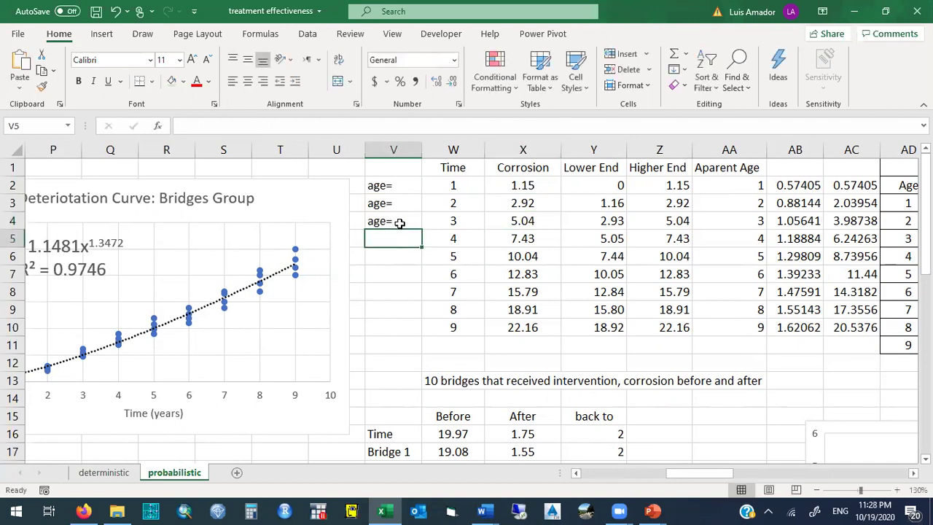
Give the Corrosion cells X1:X10 a light green fill and bold text, and make the Aparent Age cells AA1:AA10 red and centred
{"action": "left_click_drag", "start_coordinate": [517, 169], "coordinate": [516, 322]}
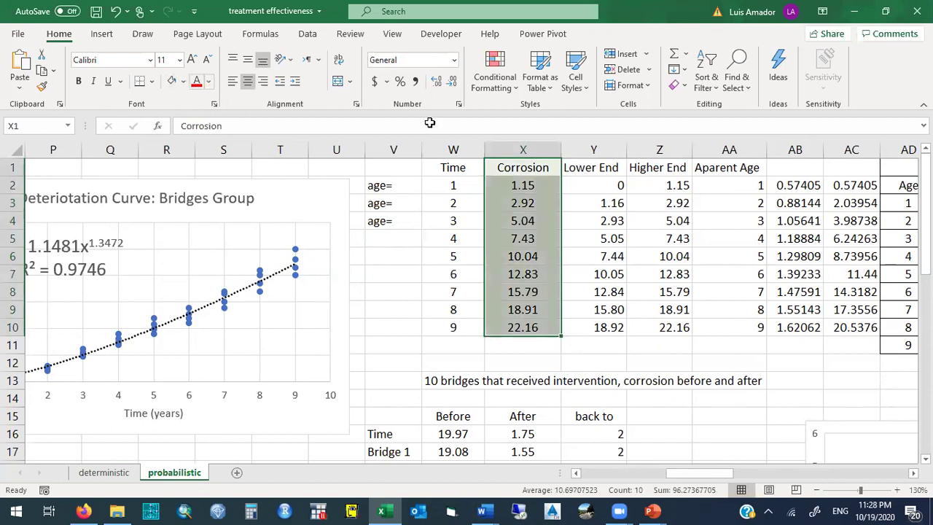
{"action": "left_click_drag", "start_coordinate": [707, 168], "coordinate": [715, 322]}
{"action": "left_click", "coordinate": [196, 81]}
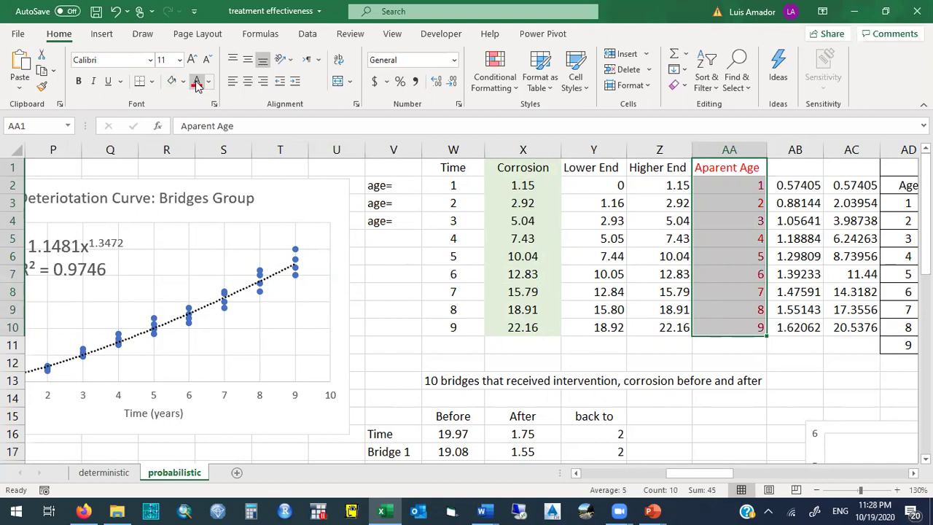
{"action": "left_click", "coordinate": [248, 82]}
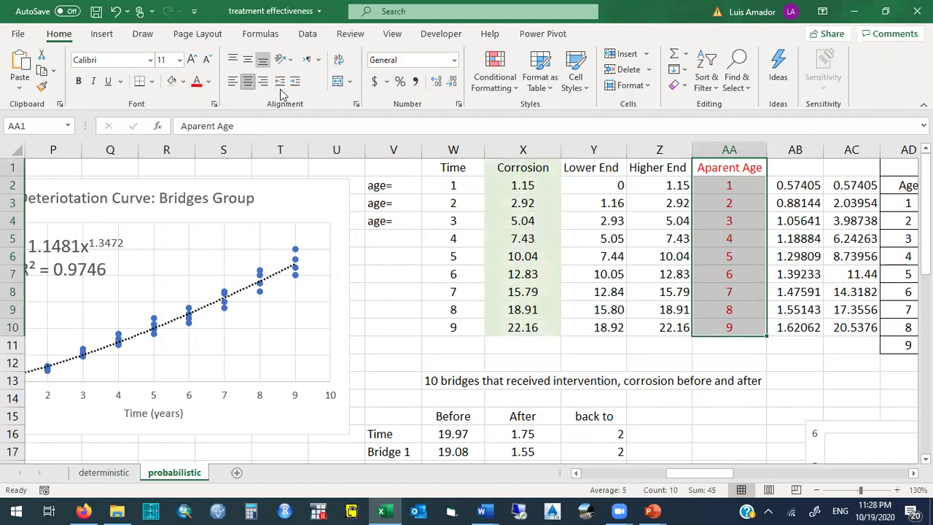
{"action": "left_click_drag", "start_coordinate": [526, 168], "coordinate": [530, 331]}
{"action": "left_click", "coordinate": [78, 81]}
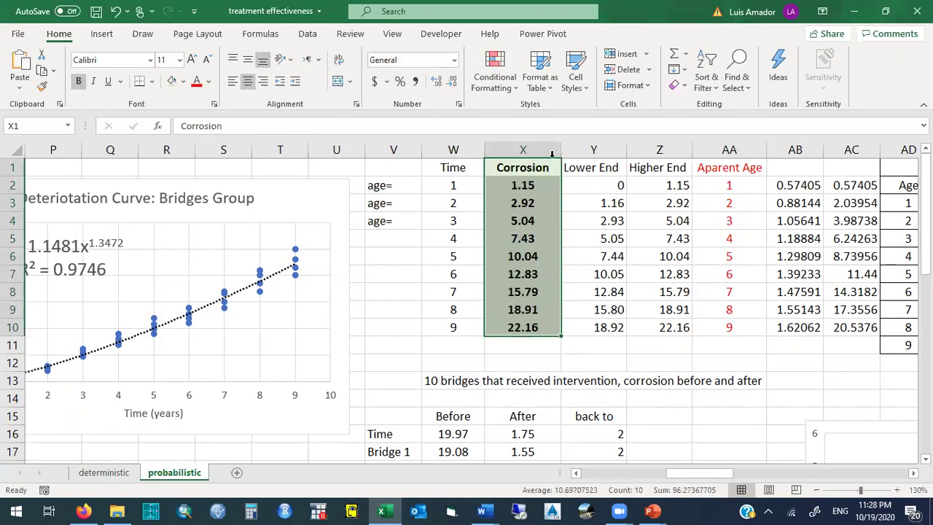
Move the trendline equation label slightly lower inside the Bridges Group chart
{"action": "left_click_drag", "start_coordinate": [674, 477], "coordinate": [658, 478]}
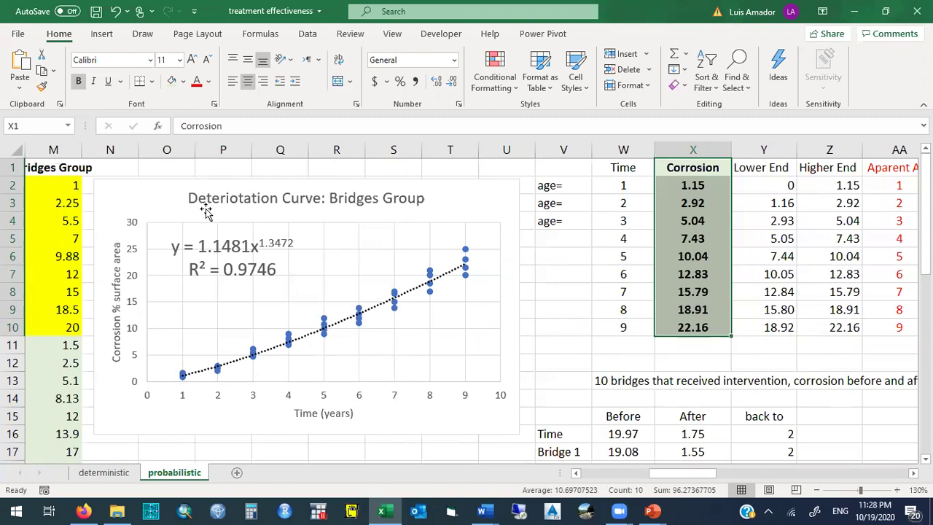
{"action": "left_click", "coordinate": [230, 263]}
{"action": "left_click", "coordinate": [213, 232]}
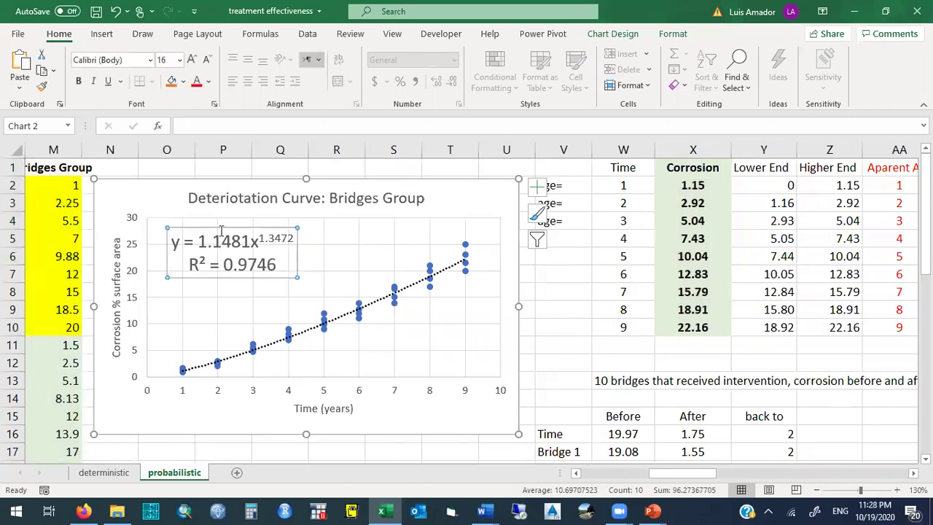
{"action": "left_click_drag", "start_coordinate": [221, 227], "coordinate": [221, 236]}
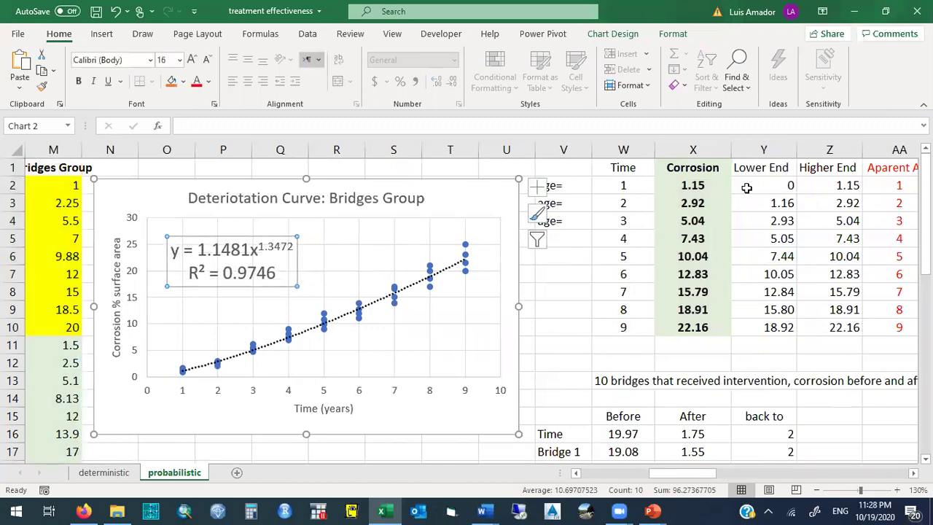
Fill the Aparent Age cells AA1:AA10 and the Corrosion cells X1:X10 with yellow
{"action": "left_click_drag", "start_coordinate": [899, 168], "coordinate": [900, 327]}
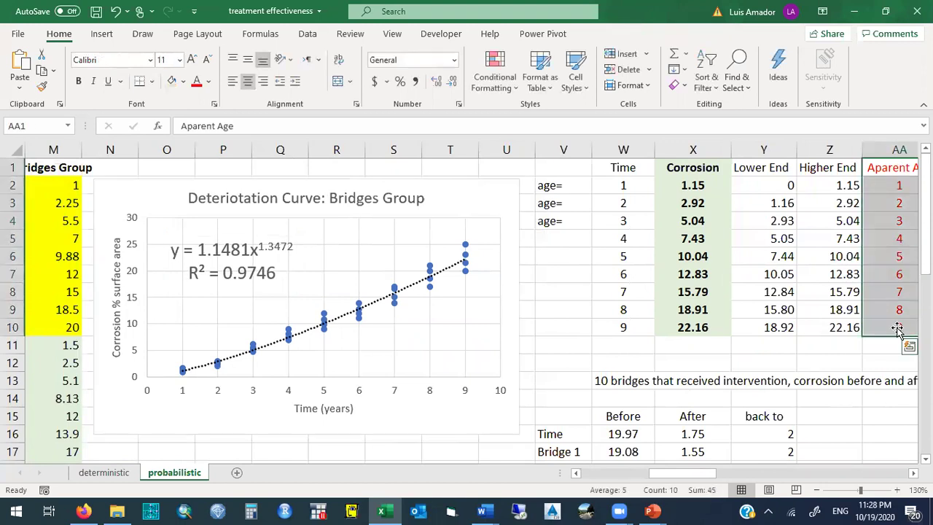
{"action": "left_click", "coordinate": [186, 81]}
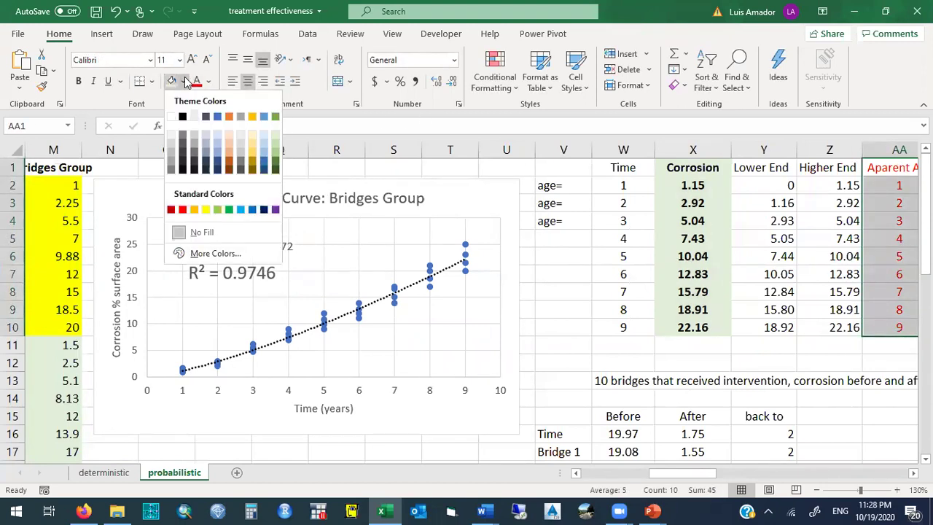
{"action": "left_click", "coordinate": [206, 209]}
{"action": "left_click_drag", "start_coordinate": [305, 170], "coordinate": [305, 329]}
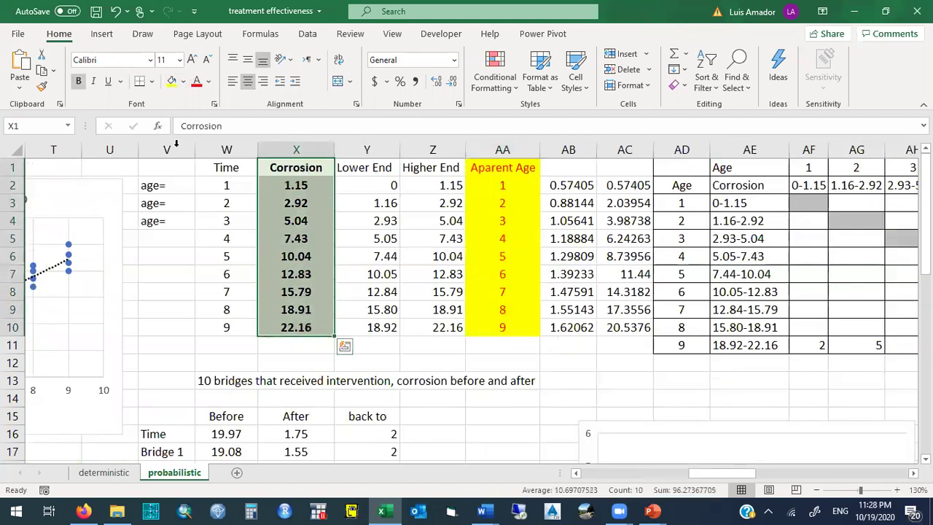
{"action": "left_click", "coordinate": [174, 82]}
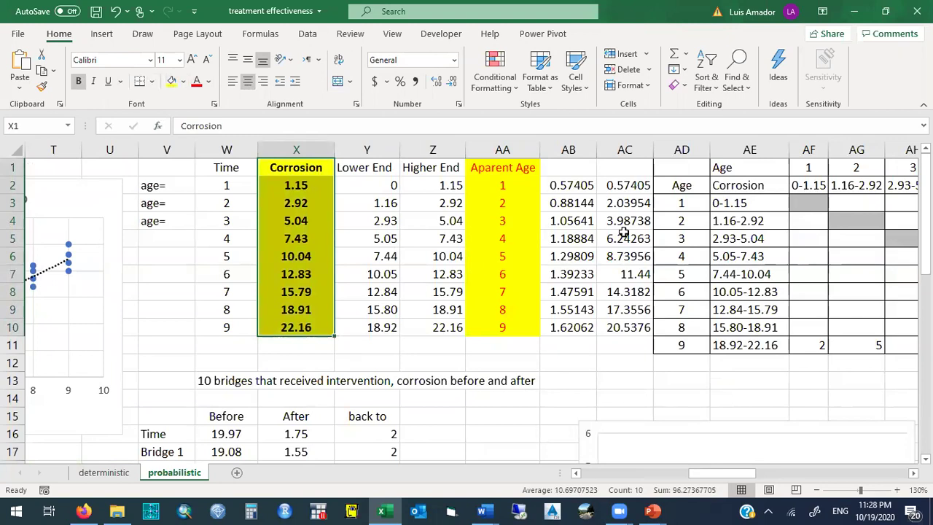
Compare the Aparent Age and Corrosion columns with the Age and Corrosion range row labels of the matrix in AD2:AE11
{"action": "left_click", "coordinate": [598, 203]}
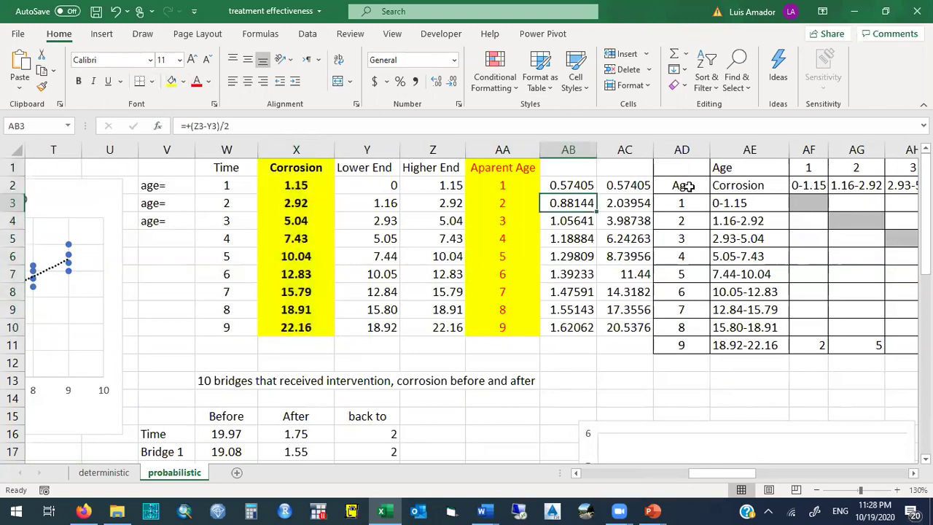
{"action": "left_click_drag", "start_coordinate": [682, 185], "coordinate": [688, 350]}
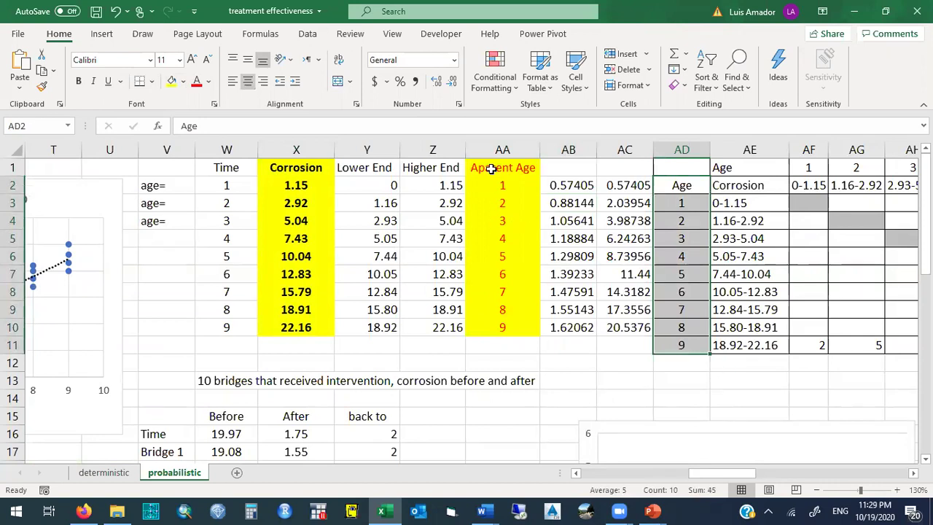
{"action": "left_click_drag", "start_coordinate": [487, 166], "coordinate": [502, 327]}
{"action": "left_click_drag", "start_coordinate": [751, 185], "coordinate": [748, 346]}
{"action": "left_click_drag", "start_coordinate": [306, 186], "coordinate": [309, 325]}
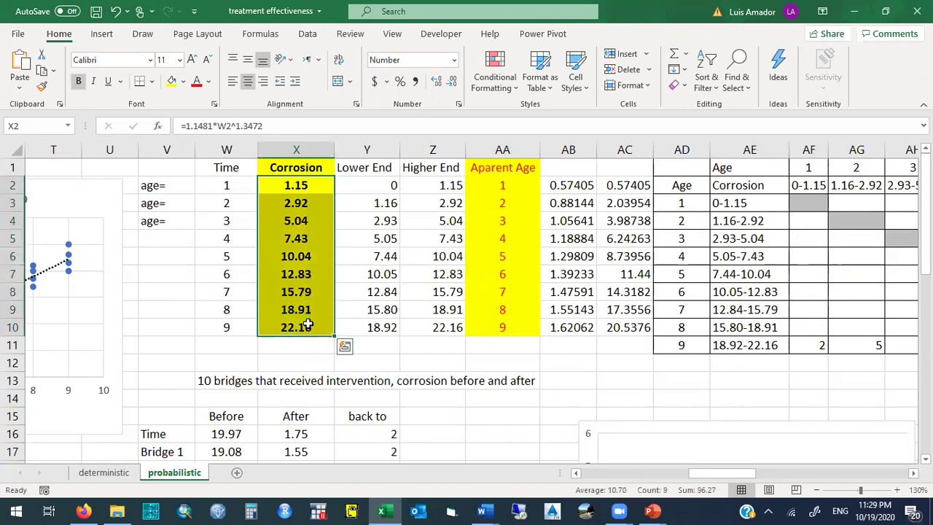
{"action": "left_click_drag", "start_coordinate": [682, 187], "coordinate": [745, 344]}
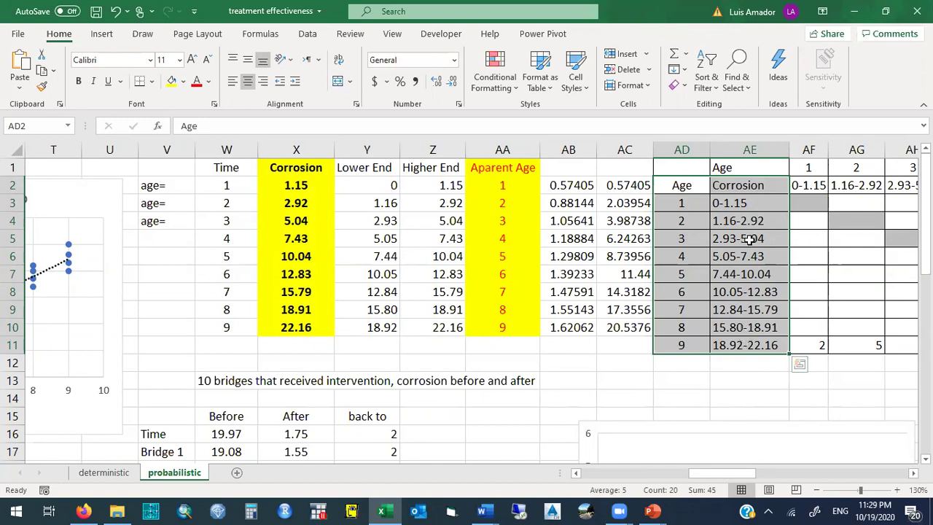
{"action": "left_click", "coordinate": [733, 205]}
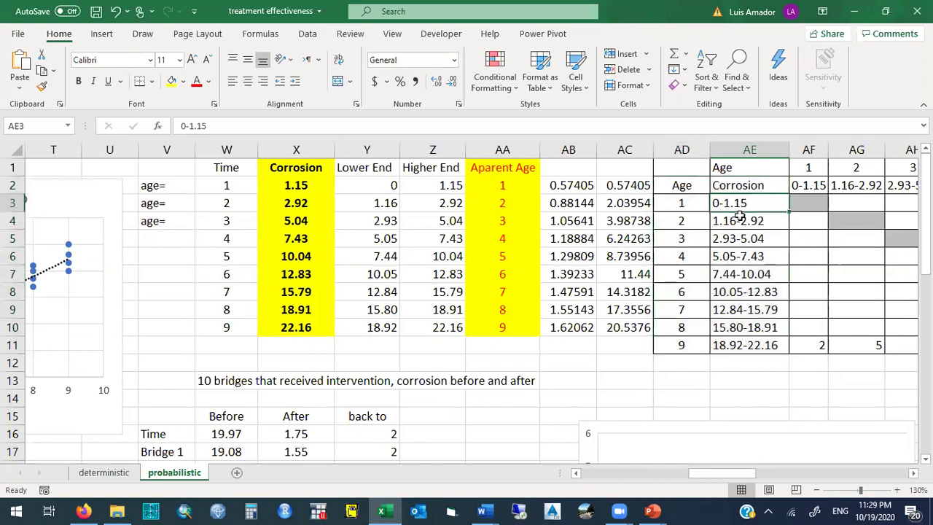
{"action": "left_click", "coordinate": [742, 220]}
Auto-fit the widths of matrix columns AG through AN to their corrosion range headings
{"action": "left_click_drag", "start_coordinate": [737, 475], "coordinate": [782, 475]}
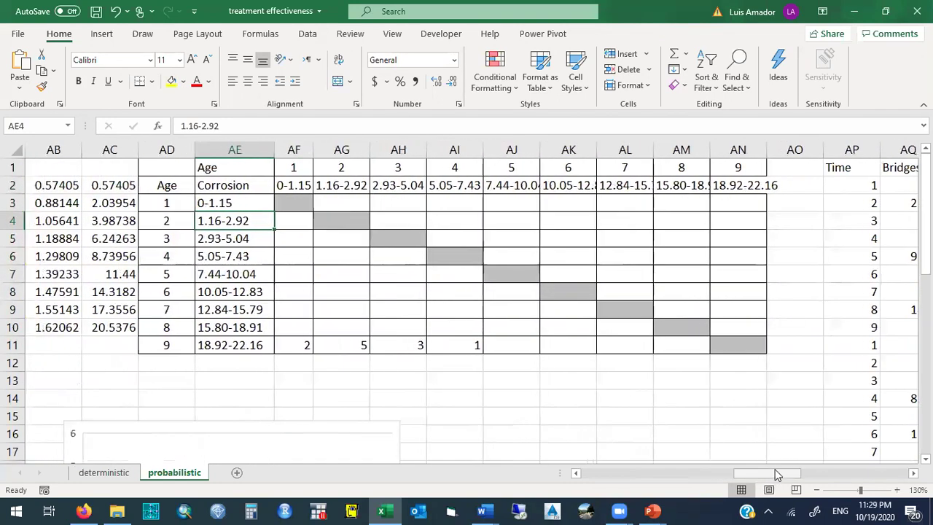
{"action": "left_click_drag", "start_coordinate": [181, 202], "coordinate": [227, 349]}
{"action": "left_click_drag", "start_coordinate": [291, 168], "coordinate": [753, 185]}
{"action": "left_click_drag", "start_coordinate": [743, 149], "coordinate": [349, 153]}
{"action": "double_click", "coordinate": [427, 151]}
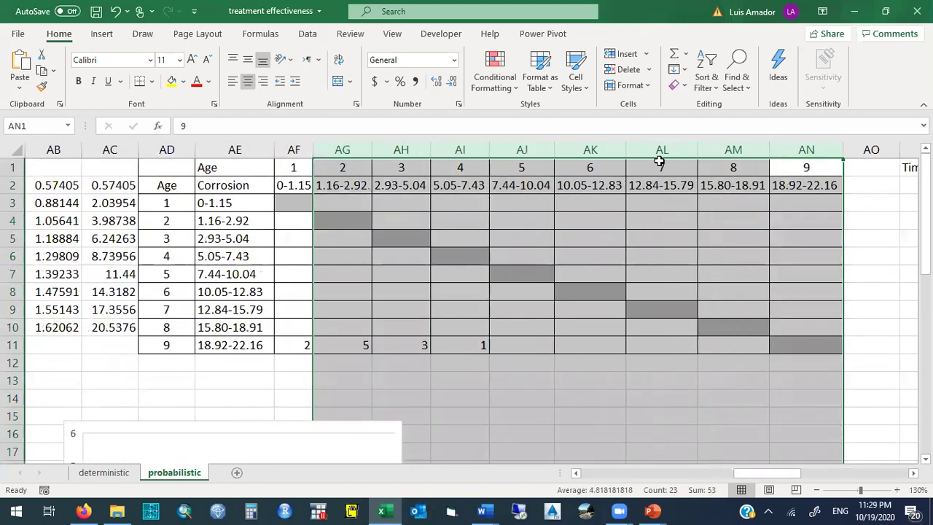
Examine how the matrix's age and corrosion range headings in rows 1 and 2 correspond to the row labels in columns AD and AE
{"action": "left_click_drag", "start_coordinate": [781, 167], "coordinate": [239, 184]}
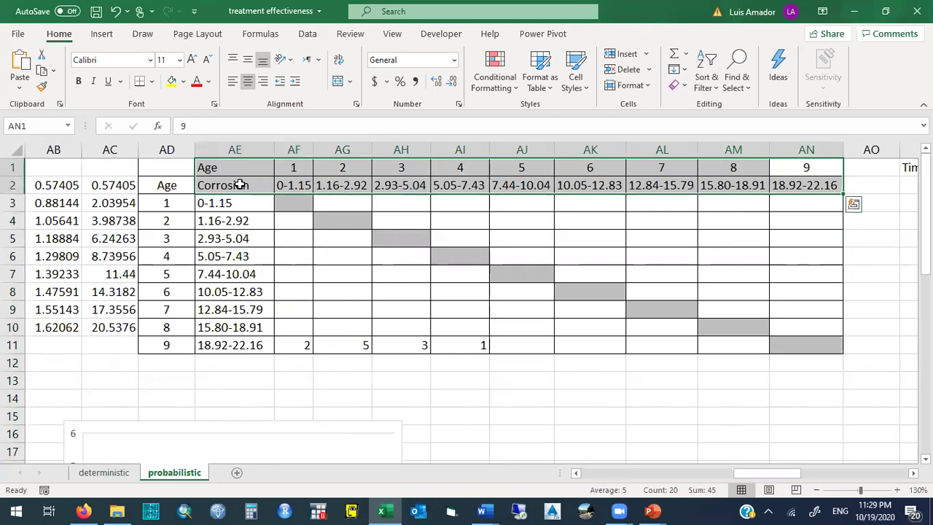
{"action": "left_click", "coordinate": [305, 186]}
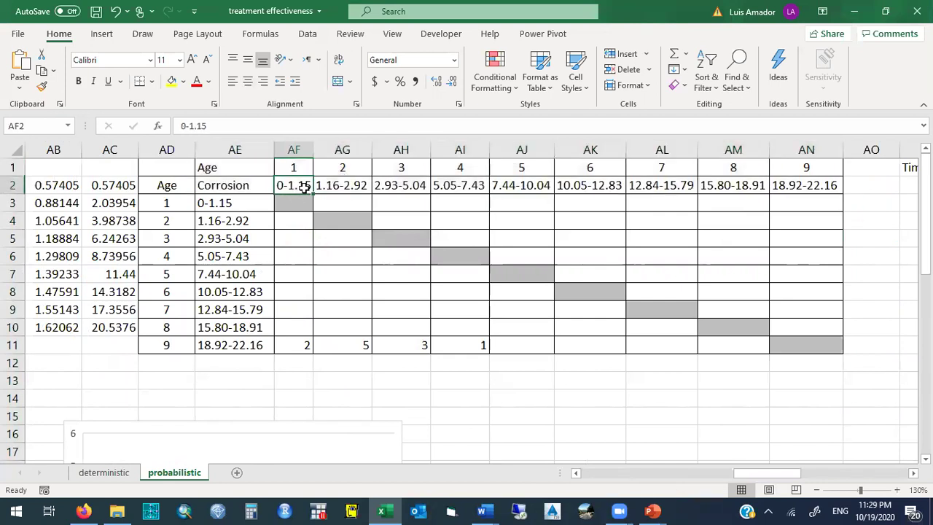
{"action": "left_click", "coordinate": [242, 206]}
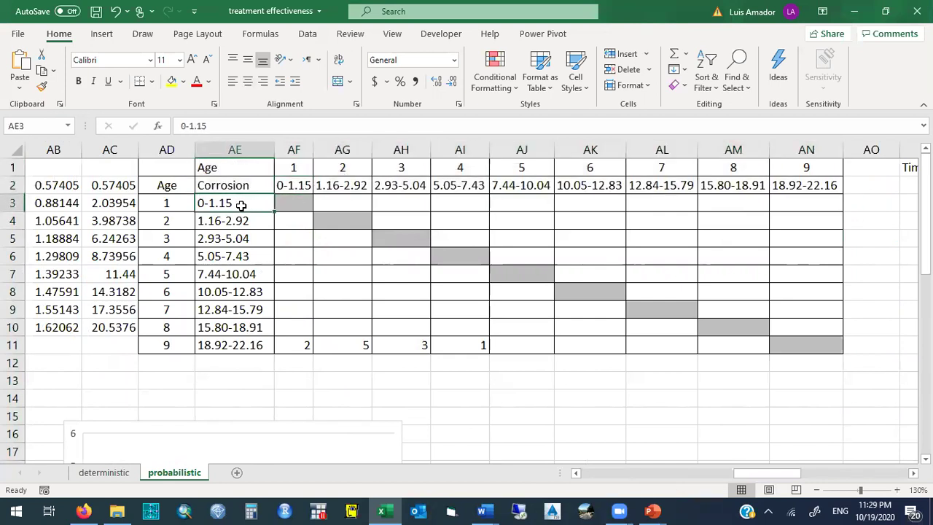
{"action": "left_click", "coordinate": [294, 163]}
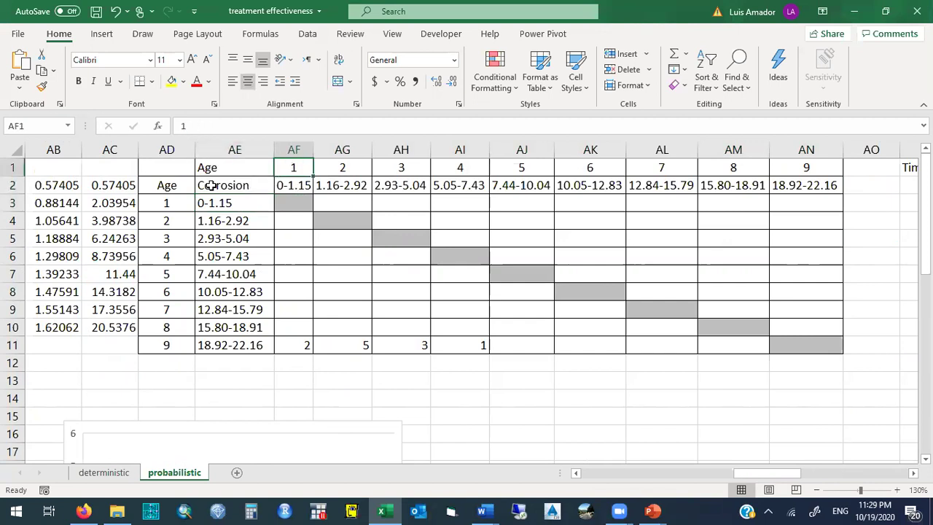
{"action": "left_click", "coordinate": [161, 204]}
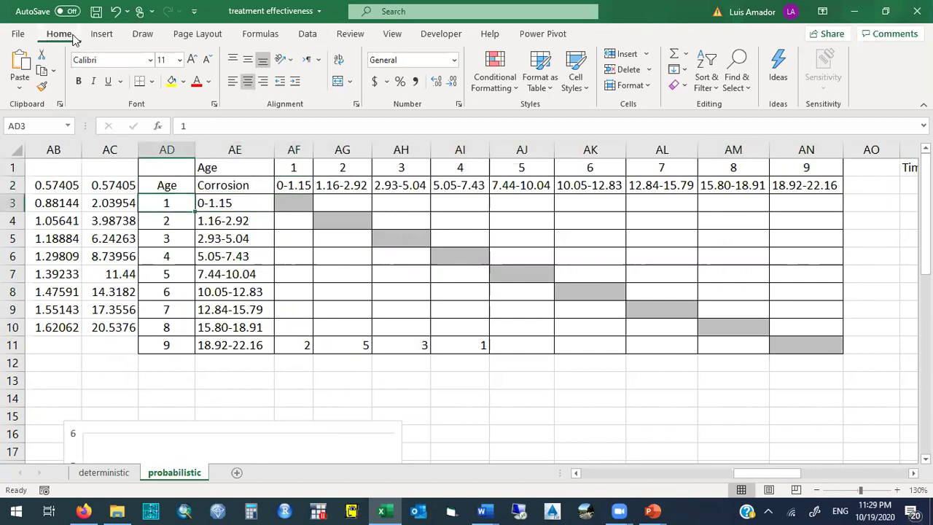
{"action": "left_click", "coordinate": [229, 169]}
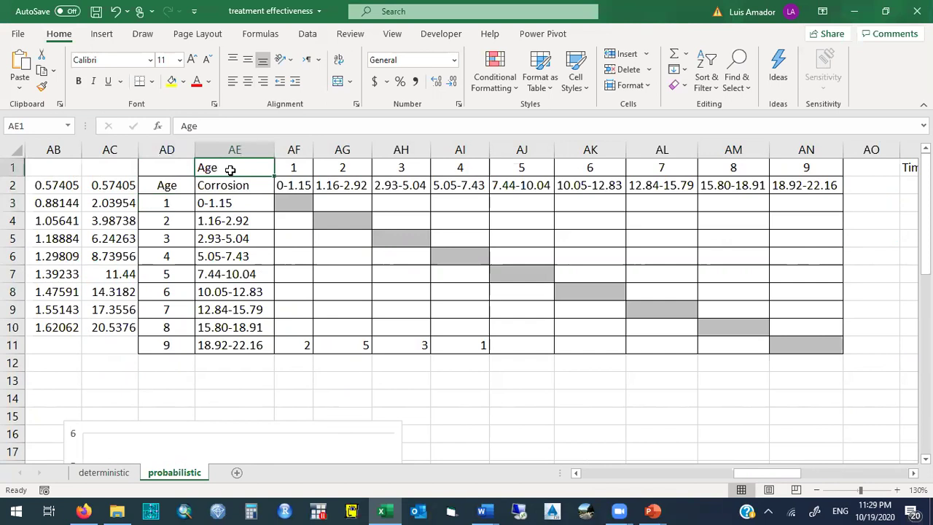
Add an arrow after the Age label in AE1 so it reads "Age -->"
{"action": "double_click", "coordinate": [231, 169]}
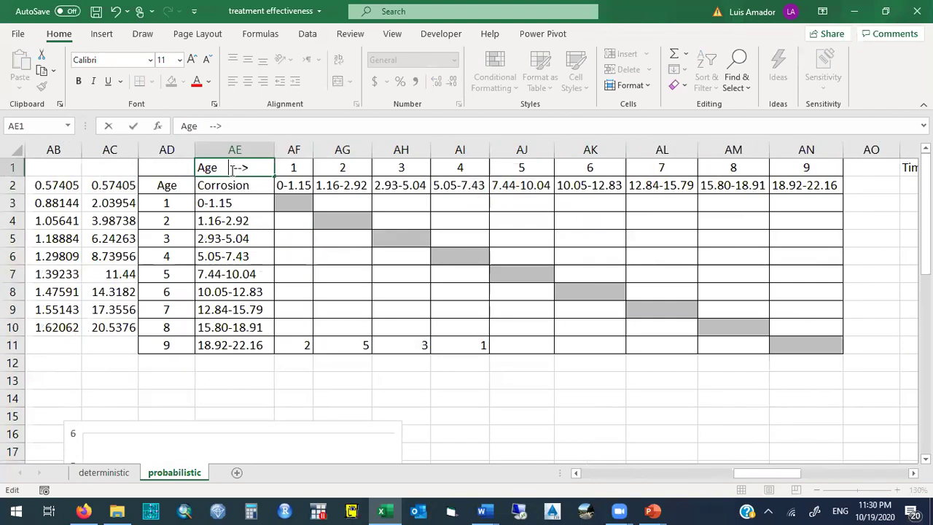
{"action": "key", "text": "BackSpace"}
{"action": "key", "text": "BackSpace"}
{"action": "left_click", "coordinate": [178, 185]}
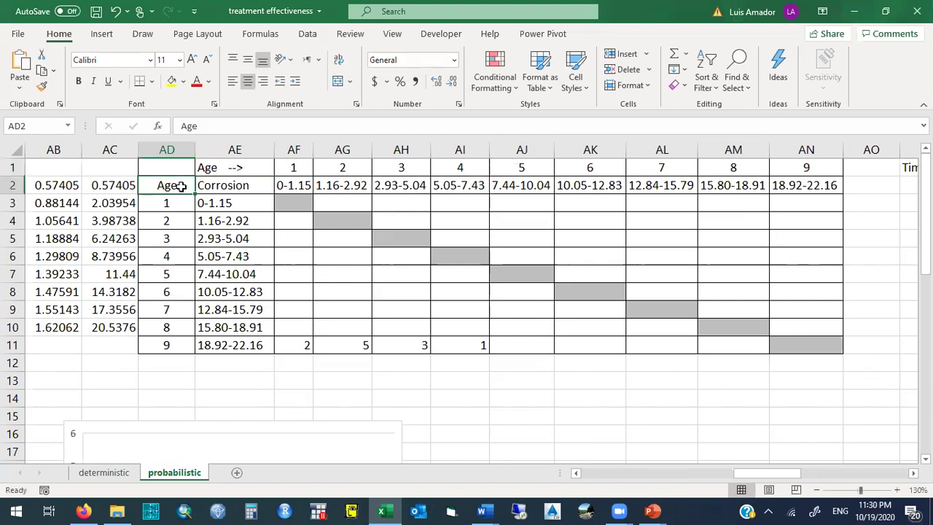
Examine the age values in column AD, the matrix body and the 0-1.15 corrosion range in the row and column headings
{"action": "left_click_drag", "start_coordinate": [175, 206], "coordinate": [180, 329]}
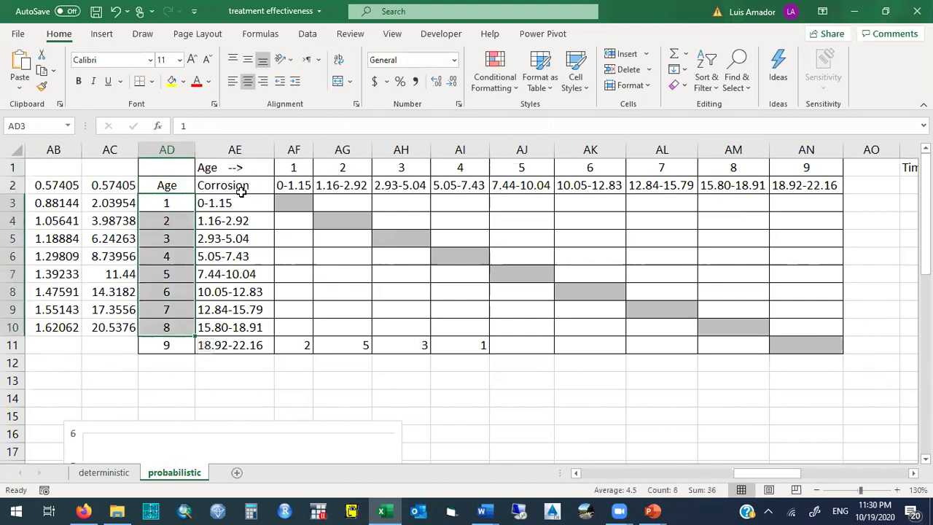
{"action": "left_click_drag", "start_coordinate": [292, 196], "coordinate": [783, 346]}
{"action": "left_click", "coordinate": [296, 201]}
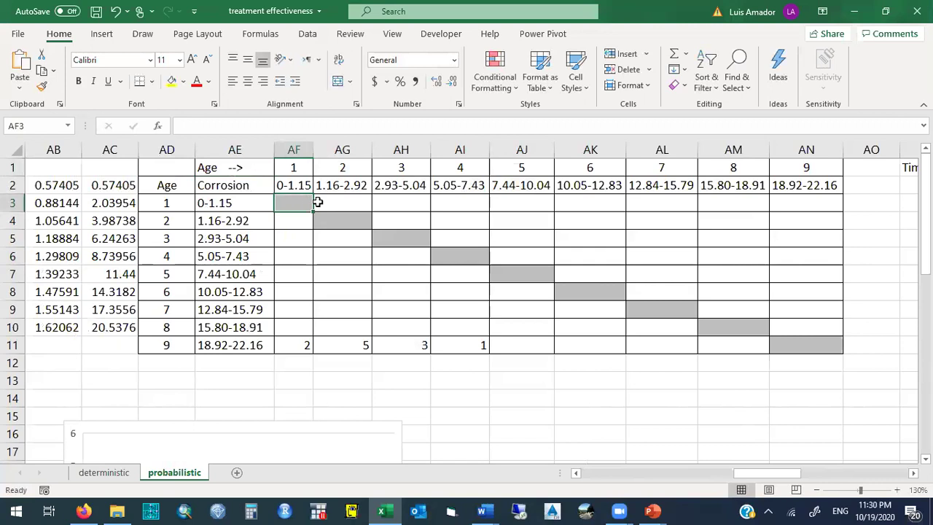
{"action": "left_click", "coordinate": [222, 203]}
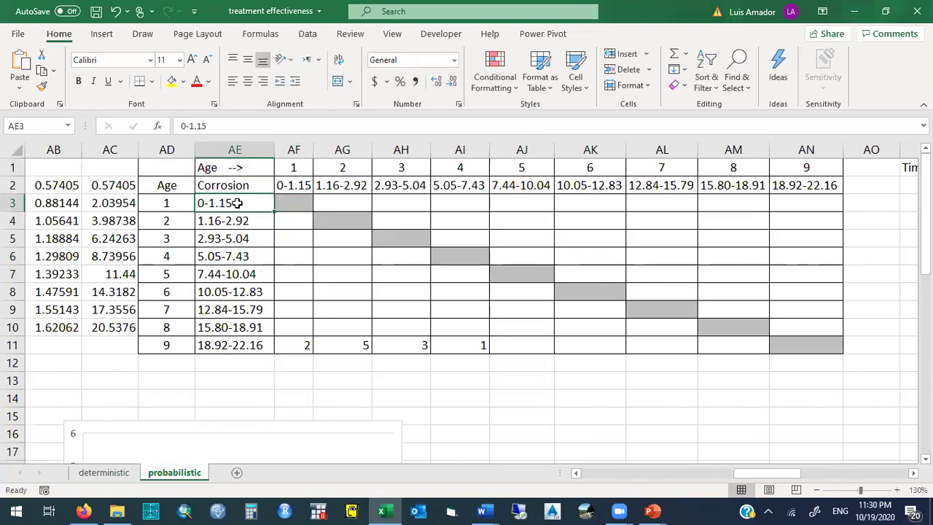
{"action": "left_click", "coordinate": [294, 185]}
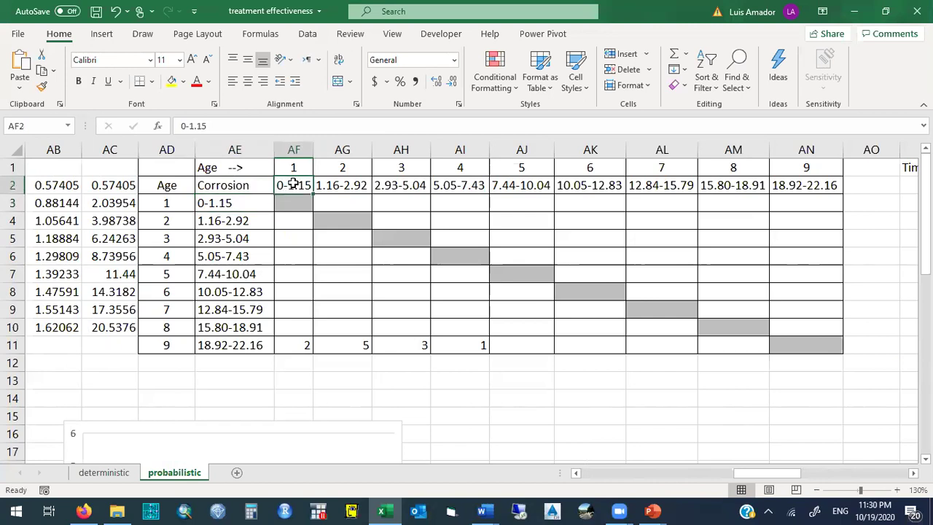
{"action": "left_click", "coordinate": [246, 206]}
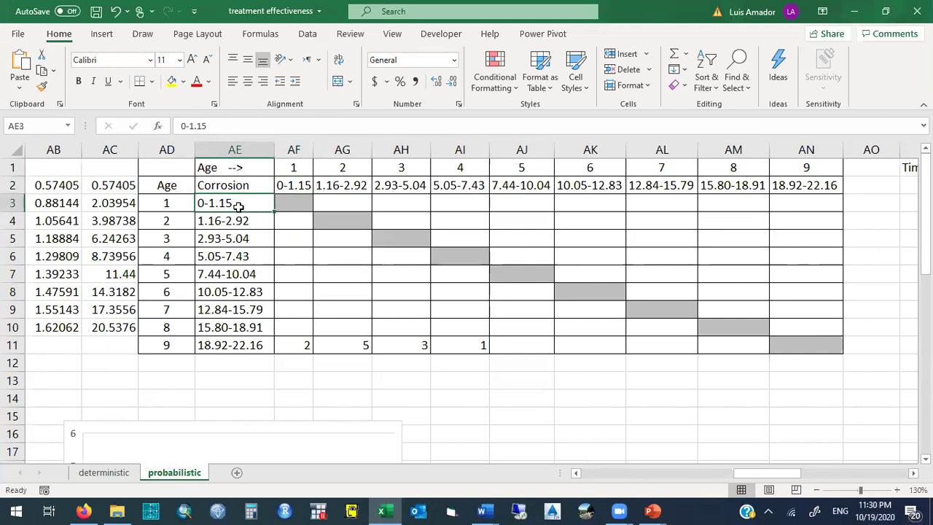
Enter the title "Before and After observations" in AE13 below the corrosion matrix
{"action": "left_click", "coordinate": [225, 386]}
{"action": "type", "text": "Bef"}
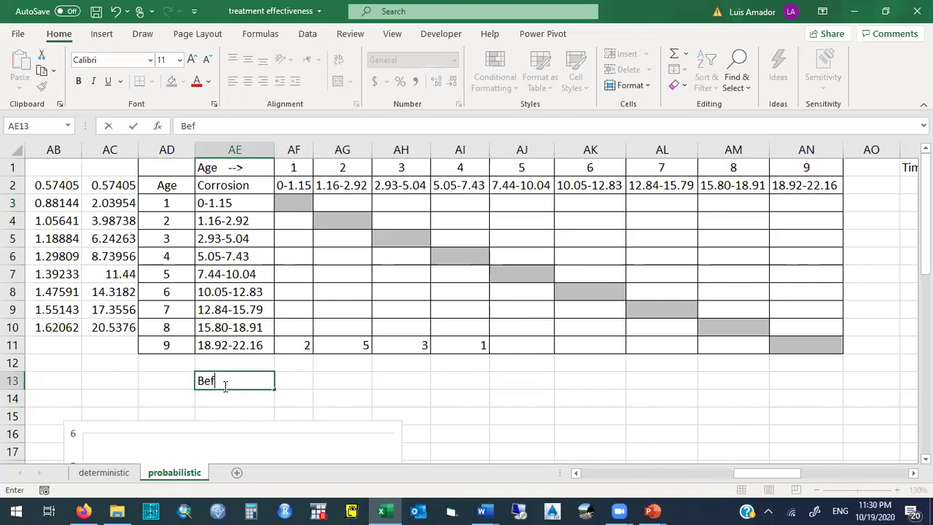
{"action": "type", "text": "ore and After observations"}
{"action": "key", "text": "Return"}
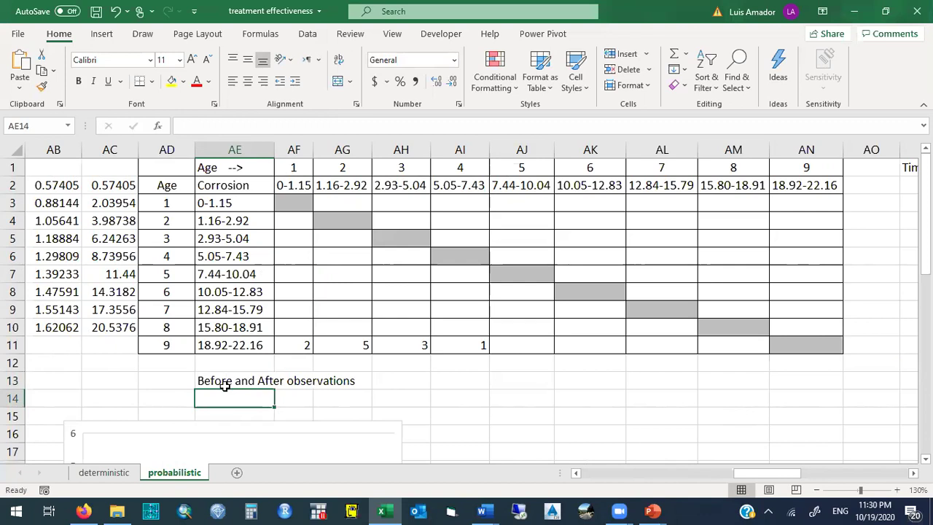
Add the column headings "Before" in AE14 and "After" in AF14
{"action": "type", "text": "Before"}
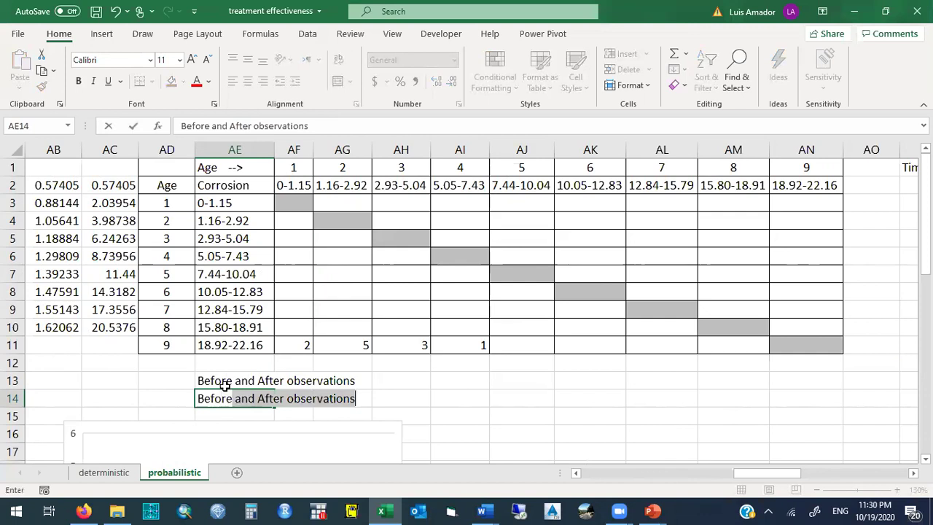
{"action": "key", "text": "Delete"}
{"action": "key", "text": "Tab"}
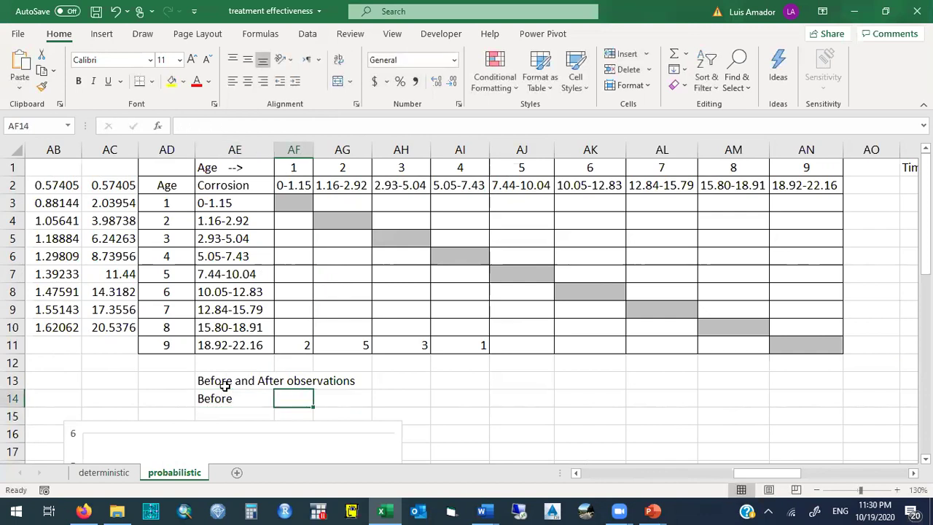
{"action": "type", "text": "After"}
{"action": "key", "text": "Down"}
{"action": "key", "text": "Left"}
{"action": "key", "text": "Down"}
{"action": "key", "text": "Down"}
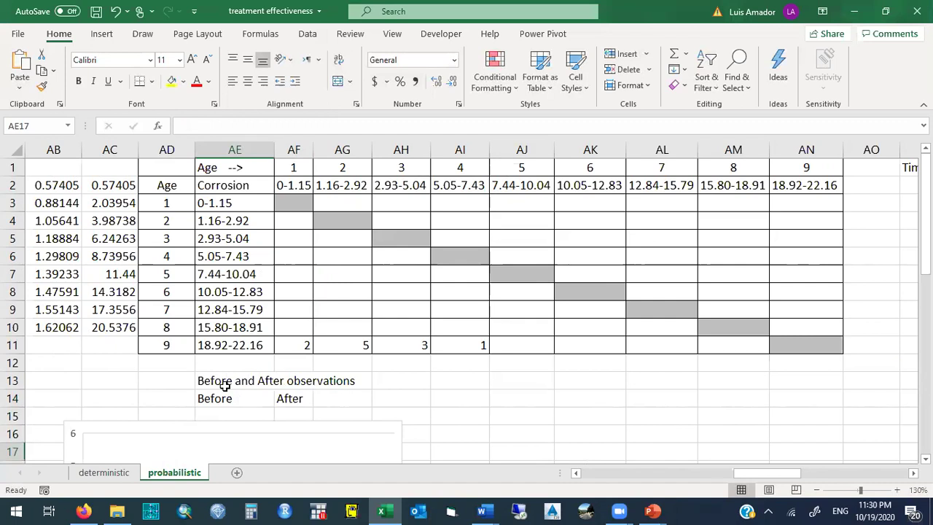
Move the bar chart down to about row 20 to clear the rows beneath the Before and After headings
{"action": "left_click", "coordinate": [202, 425]}
{"action": "scroll", "coordinate": [203, 437], "scroll_direction": "down", "scroll_amount": 1}
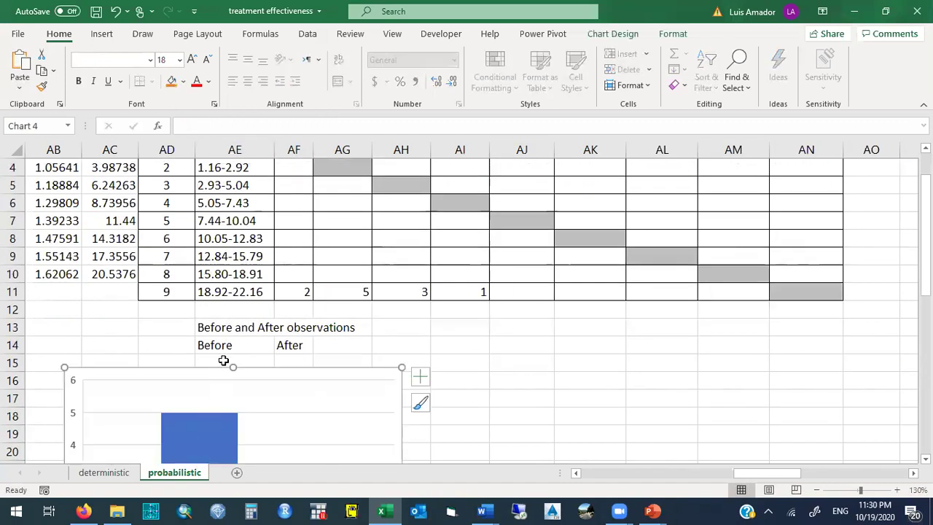
{"action": "left_click_drag", "start_coordinate": [215, 372], "coordinate": [157, 454]}
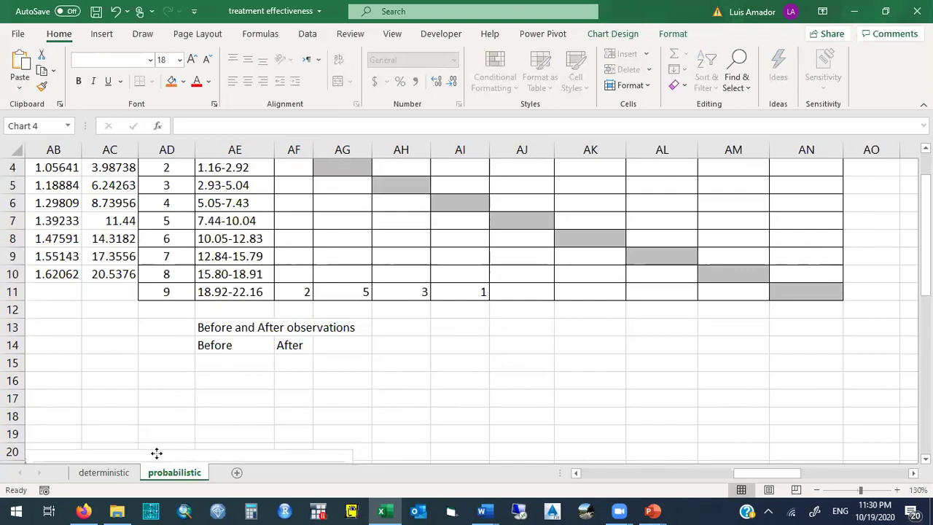
Record the first observation in row 15, with 5.52 under Before and 8.56 under After
{"action": "left_click", "coordinate": [230, 362]}
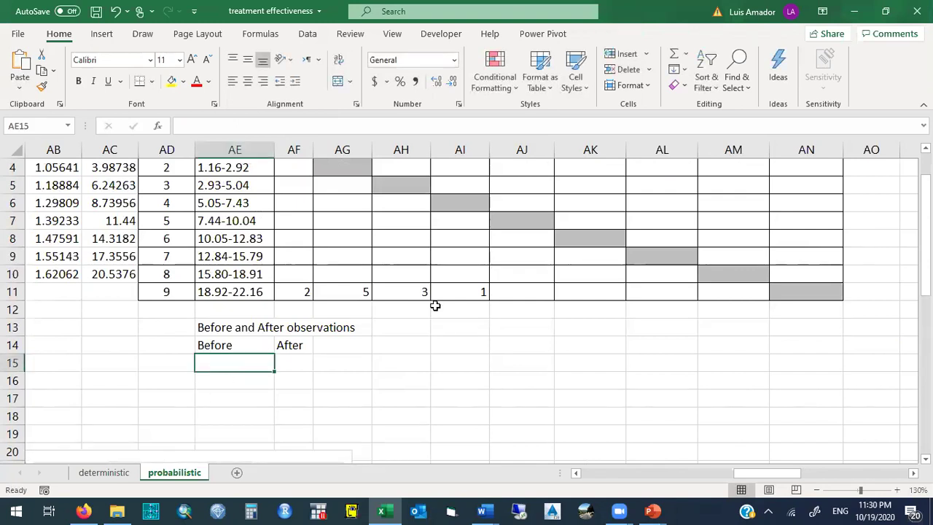
{"action": "left_click_drag", "start_coordinate": [926, 218], "coordinate": [926, 188]}
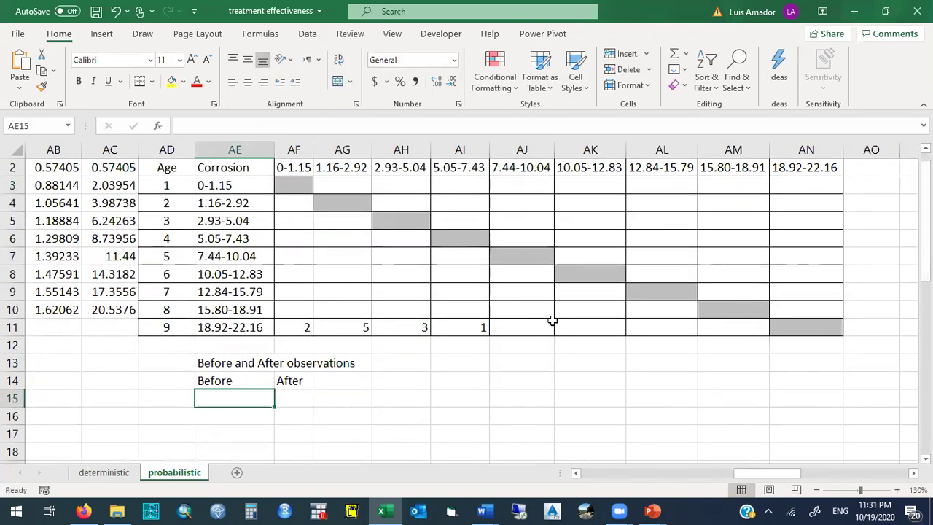
{"action": "type", "text": "5.52"}
{"action": "key", "text": "Tab"}
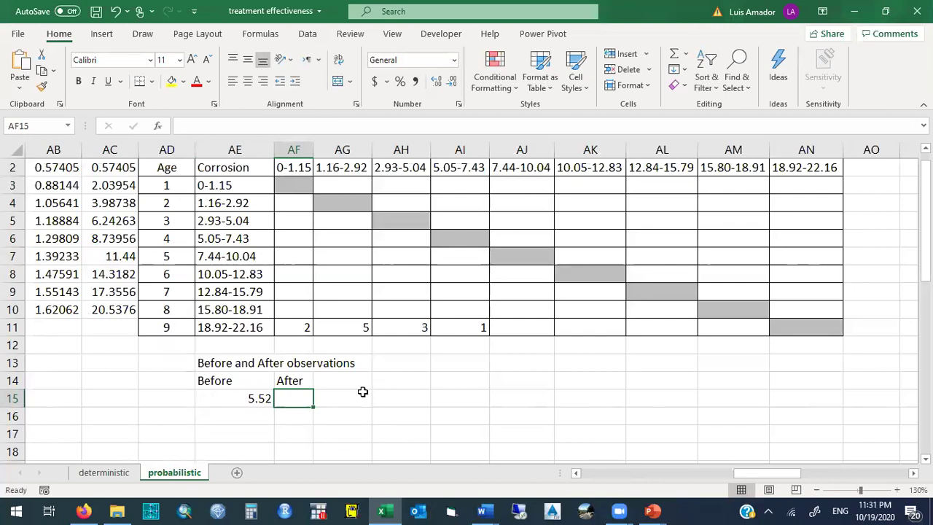
{"action": "type", "text": "8.5"}
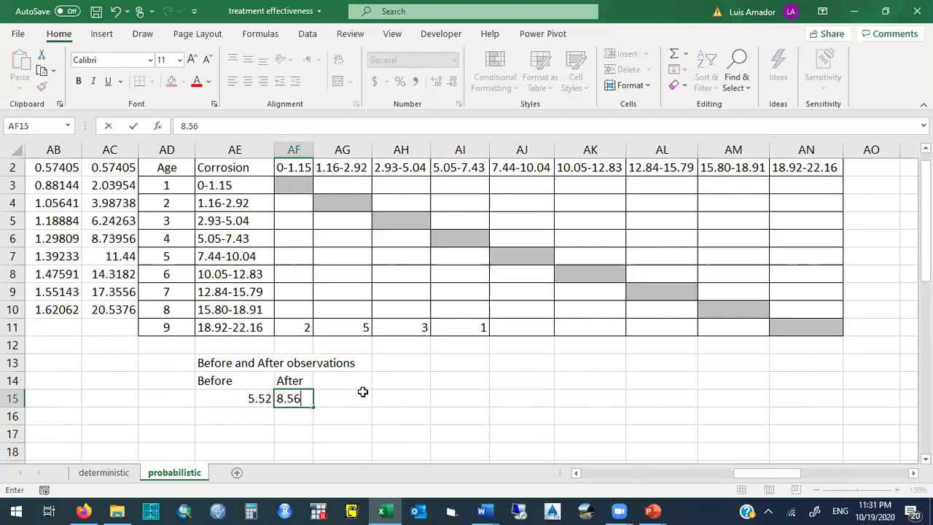
{"action": "type", "text": "6"}
{"action": "key", "text": "Return"}
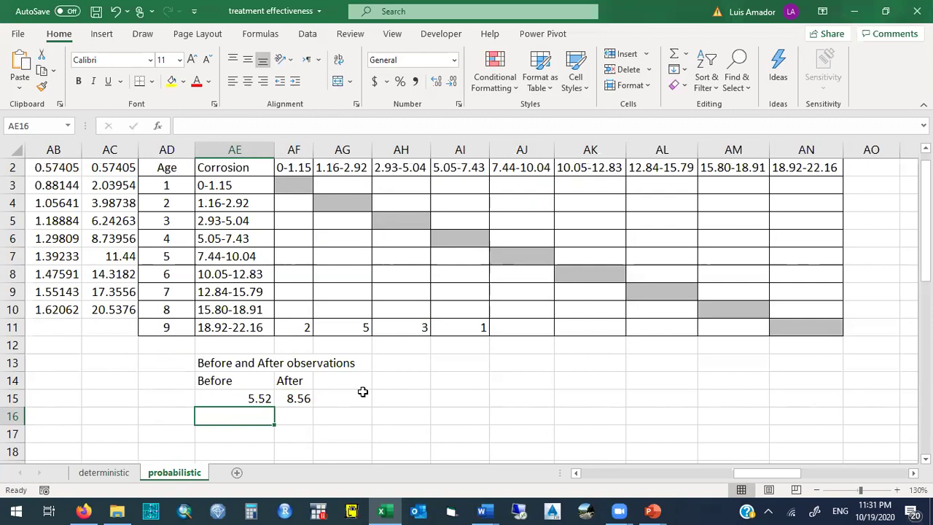
Compare the Before value in AE15 with the row corrosion ranges and check the column ranges in row 2
{"action": "left_click", "coordinate": [246, 402]}
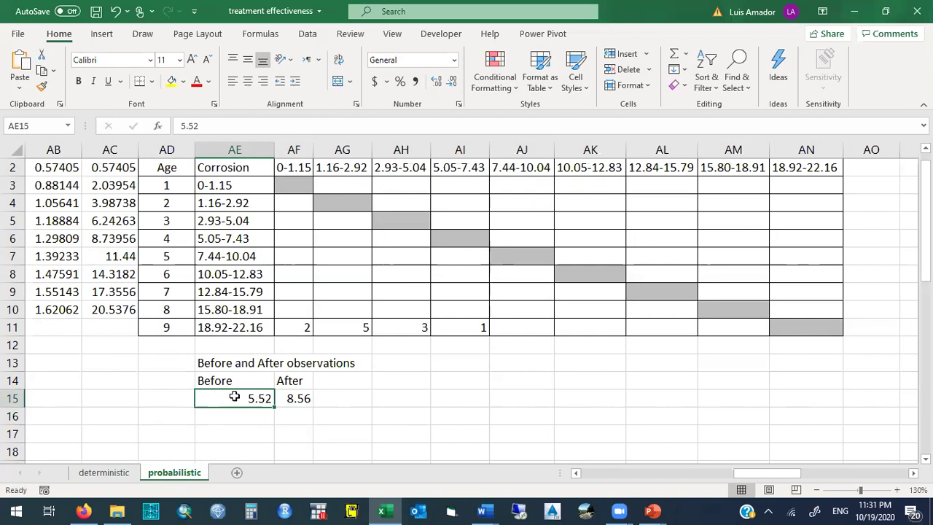
{"action": "left_click", "coordinate": [236, 238]}
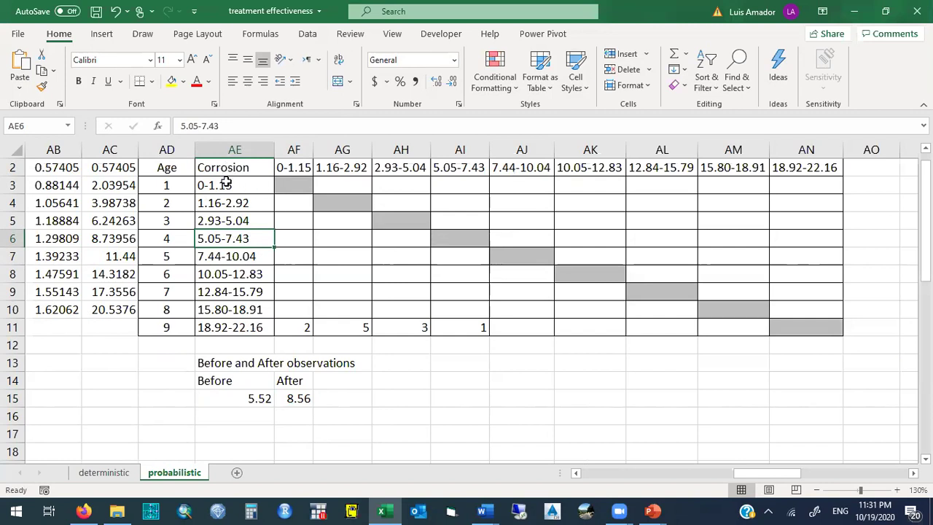
{"action": "left_click_drag", "start_coordinate": [304, 162], "coordinate": [795, 167]}
Fill the row corrosion ranges AE3:AE11 with light green and the column corrosion ranges AF2:AN2 with blue
{"action": "left_click_drag", "start_coordinate": [241, 185], "coordinate": [241, 328]}
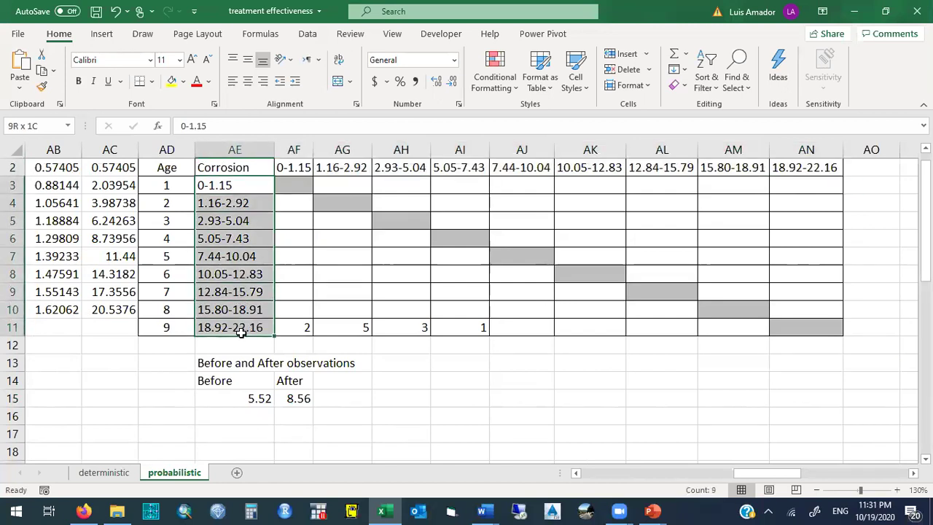
{"action": "left_click", "coordinate": [183, 81]}
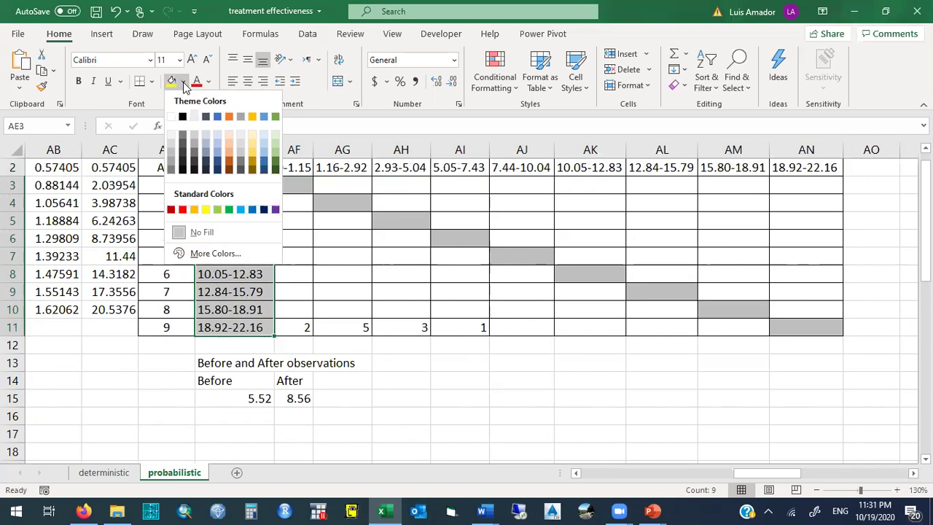
{"action": "left_click", "coordinate": [218, 210]}
{"action": "left_click_drag", "start_coordinate": [301, 166], "coordinate": [783, 182]}
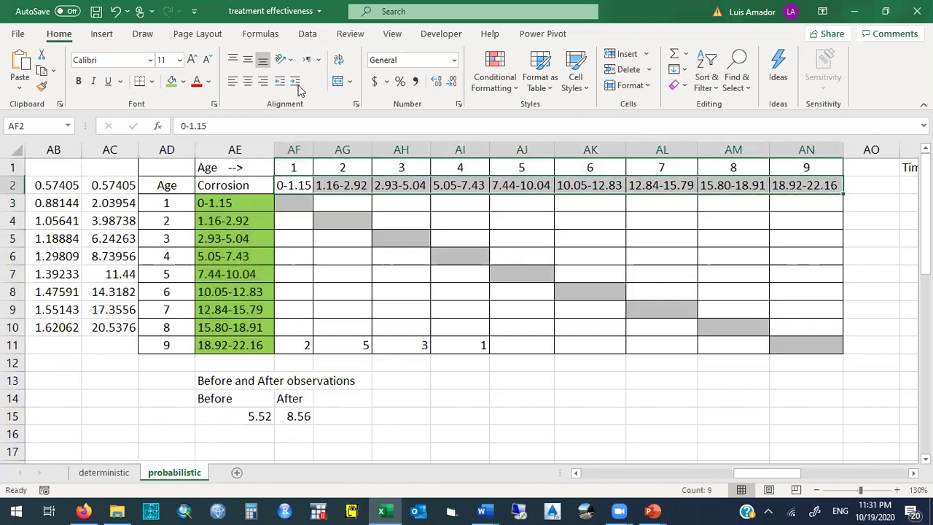
{"action": "left_click", "coordinate": [183, 81]}
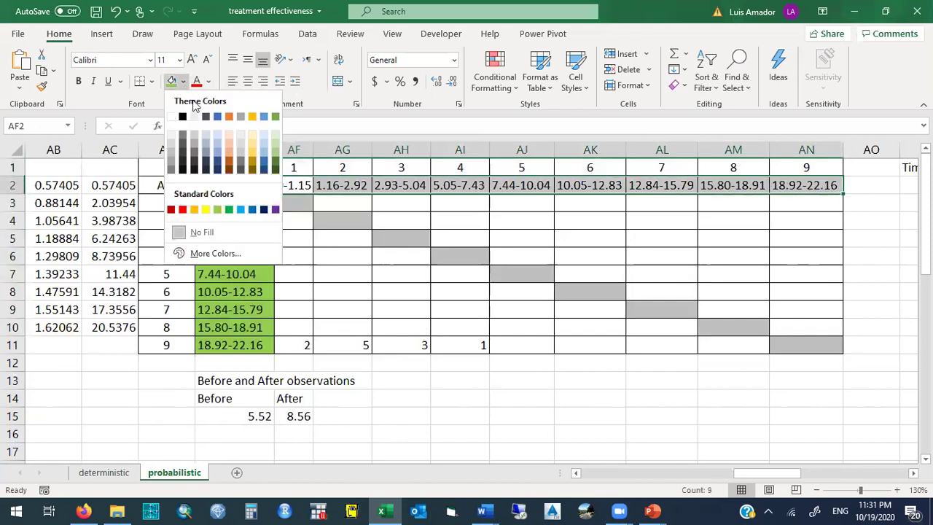
{"action": "left_click", "coordinate": [264, 120]}
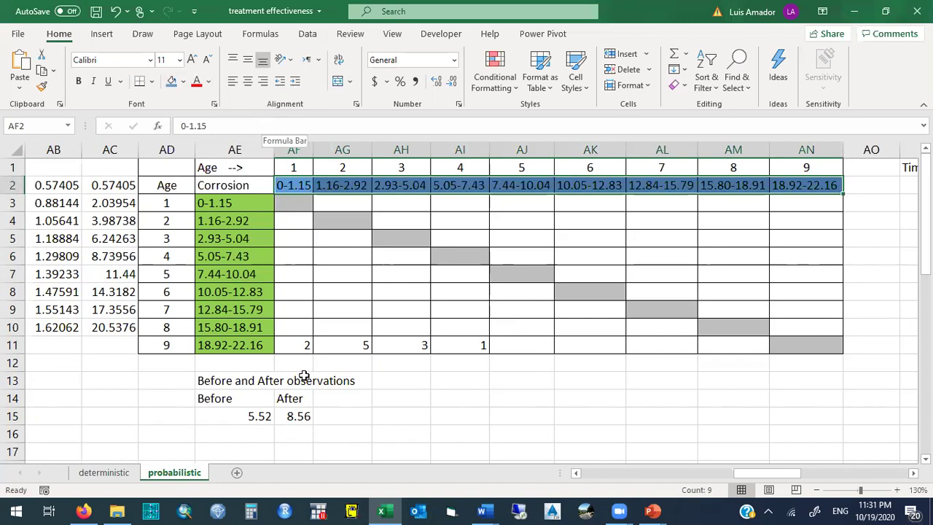
Fill the Before heading in AE14 with green and the After heading in AF14 with blue
{"action": "left_click", "coordinate": [251, 400]}
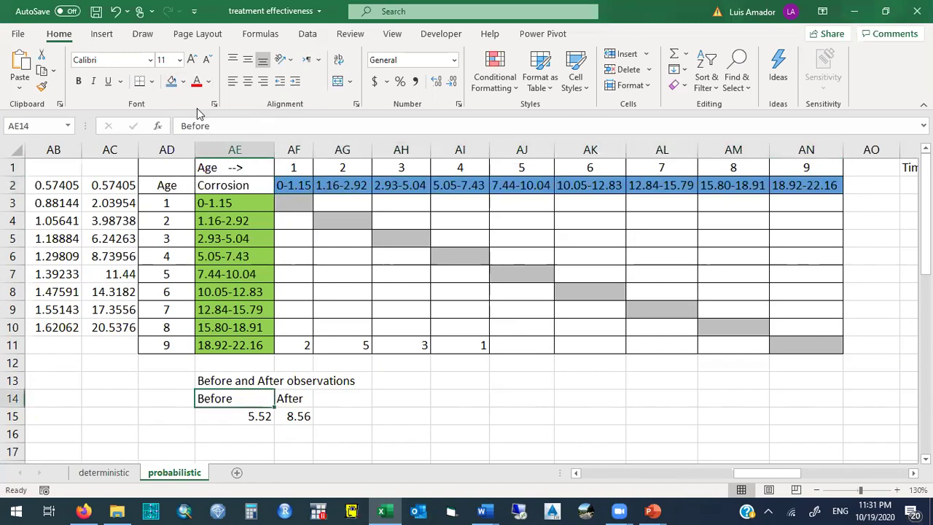
{"action": "left_click", "coordinate": [183, 81]}
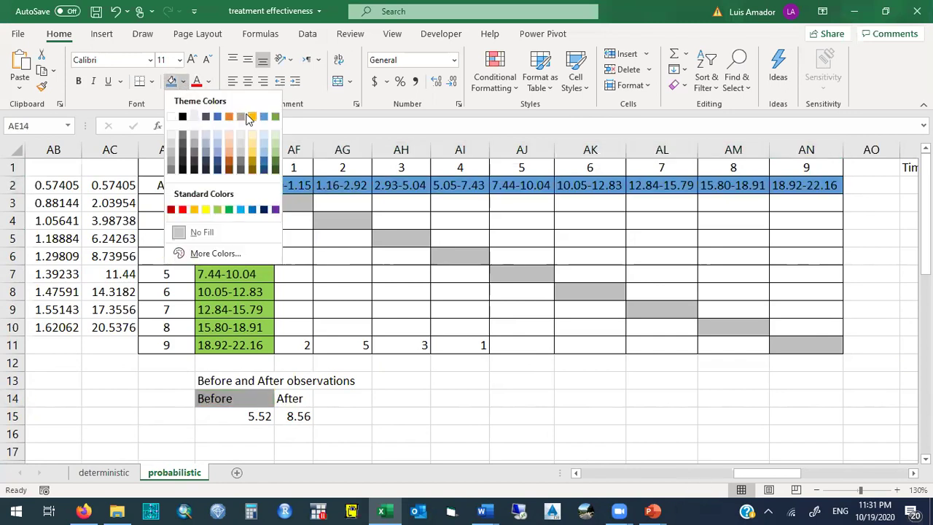
{"action": "left_click", "coordinate": [275, 117]}
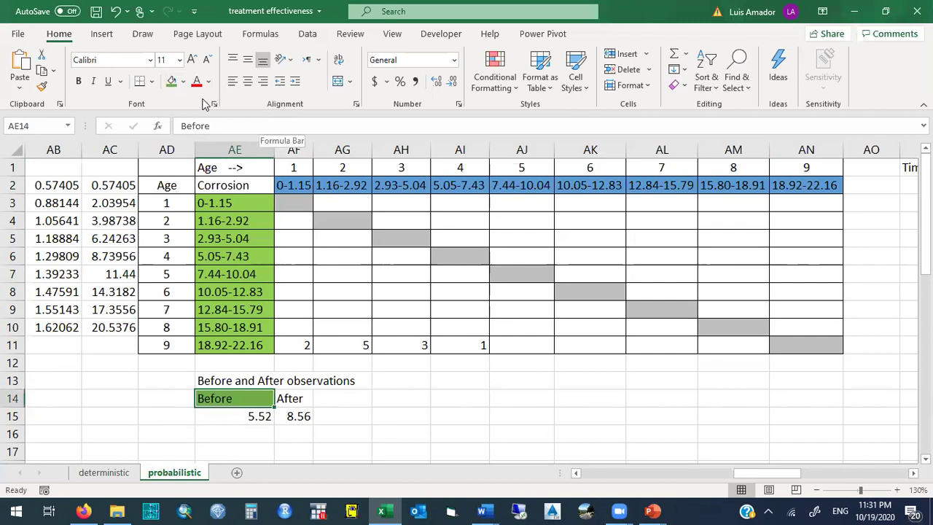
{"action": "left_click", "coordinate": [307, 401]}
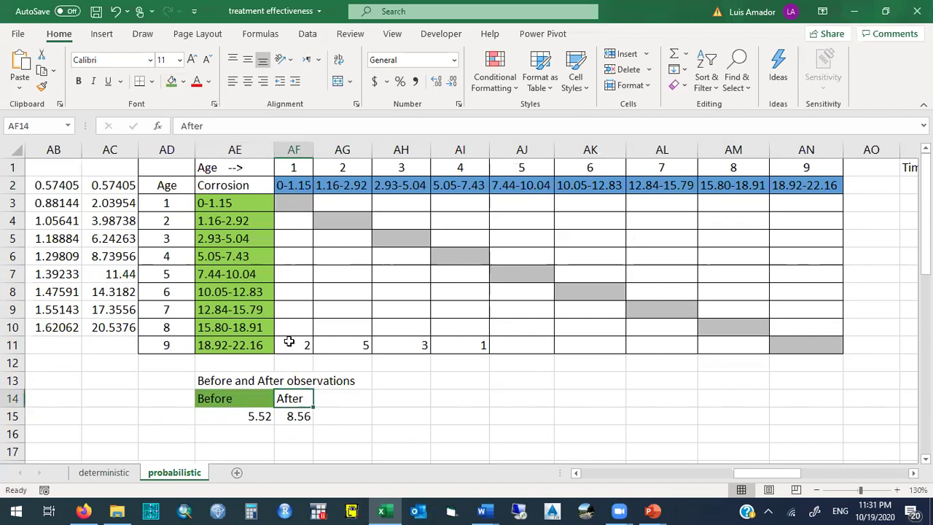
{"action": "left_click", "coordinate": [183, 81]}
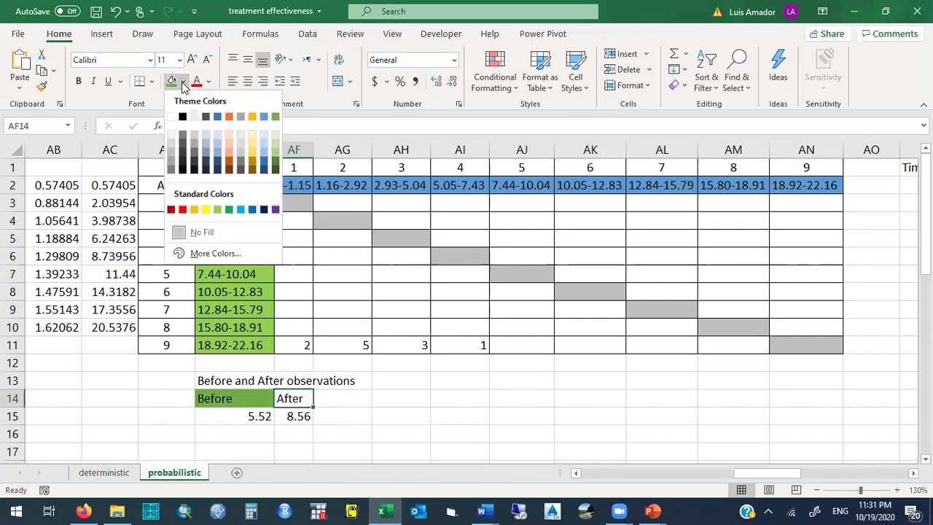
{"action": "left_click", "coordinate": [218, 116]}
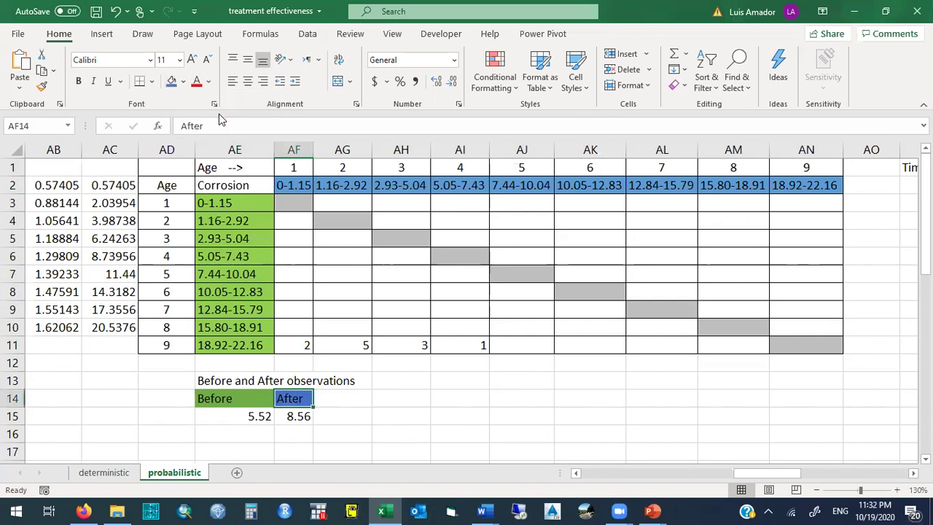
Mark the first observation with 1 in AJ6, where the 5.05-7.43 row meets the 7.44-10.04 column
{"action": "left_click", "coordinate": [259, 414]}
{"action": "left_click", "coordinate": [225, 257]}
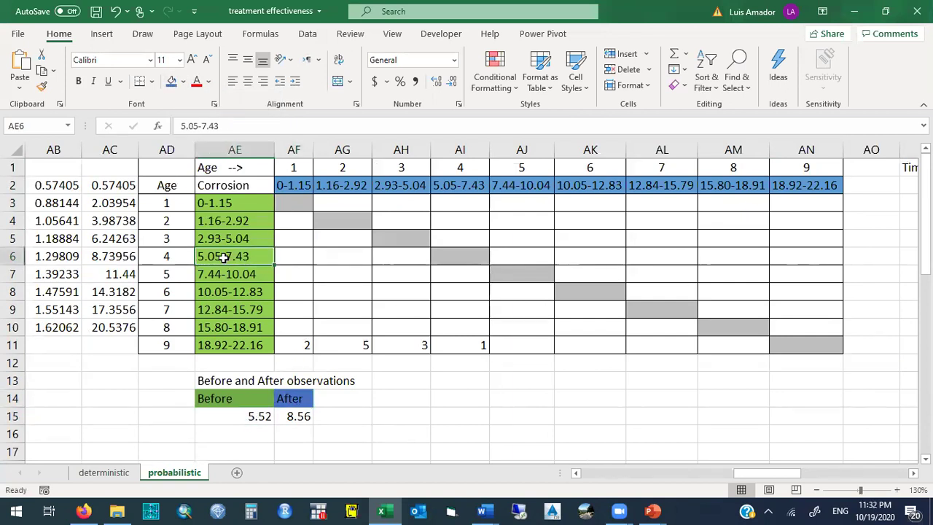
{"action": "left_click_drag", "start_coordinate": [264, 255], "coordinate": [539, 252]}
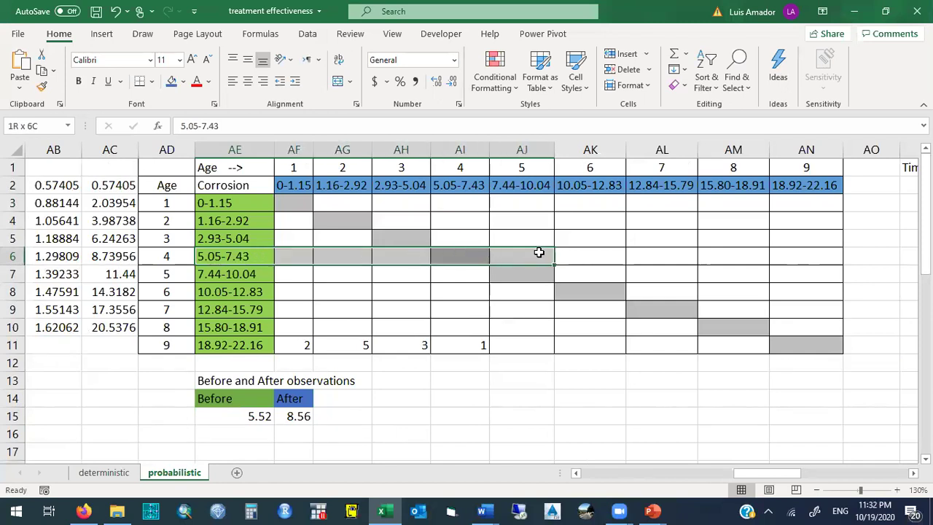
{"action": "left_click", "coordinate": [528, 186]}
{"action": "left_click", "coordinate": [525, 257]}
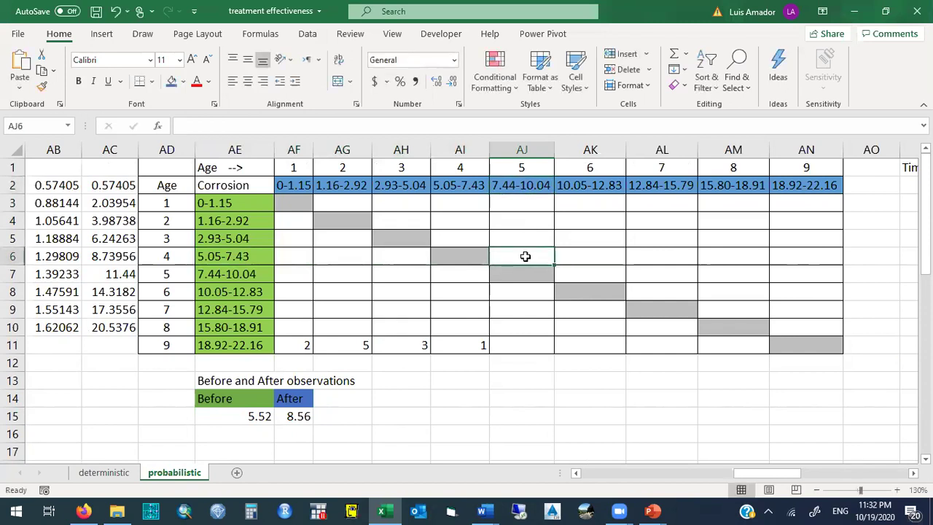
{"action": "type", "text": "1"}
{"action": "key", "text": "Return"}
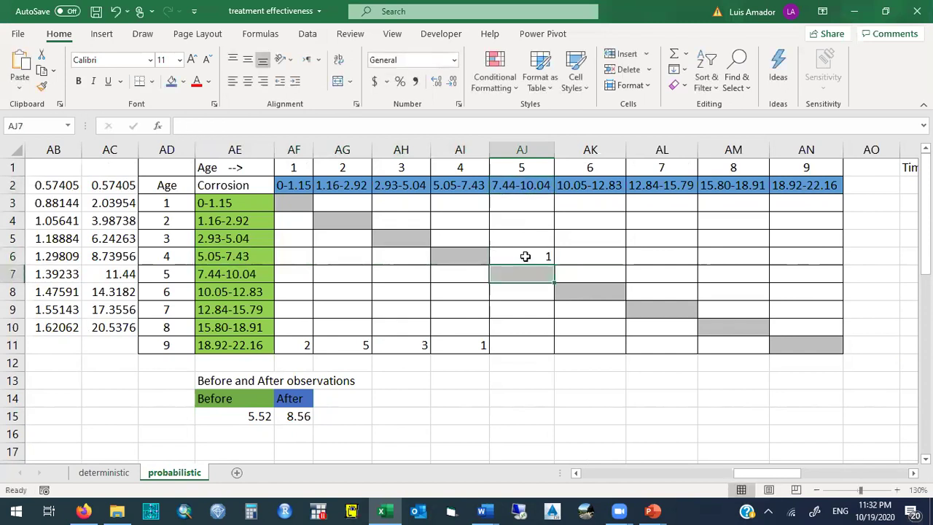
Record a second observation in row 16, with 5.52 under both Before and After
{"action": "left_click", "coordinate": [464, 255]}
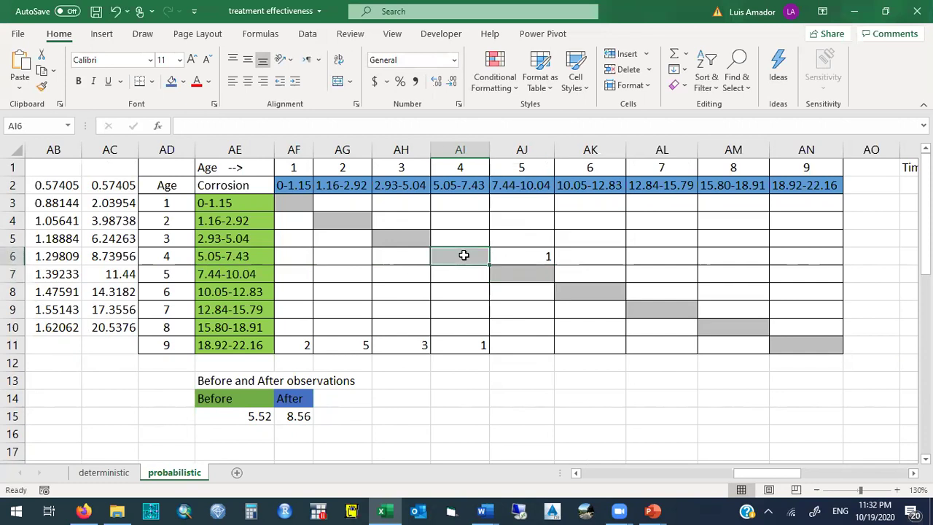
{"action": "left_click", "coordinate": [257, 434]}
{"action": "type", "text": "5.52"}
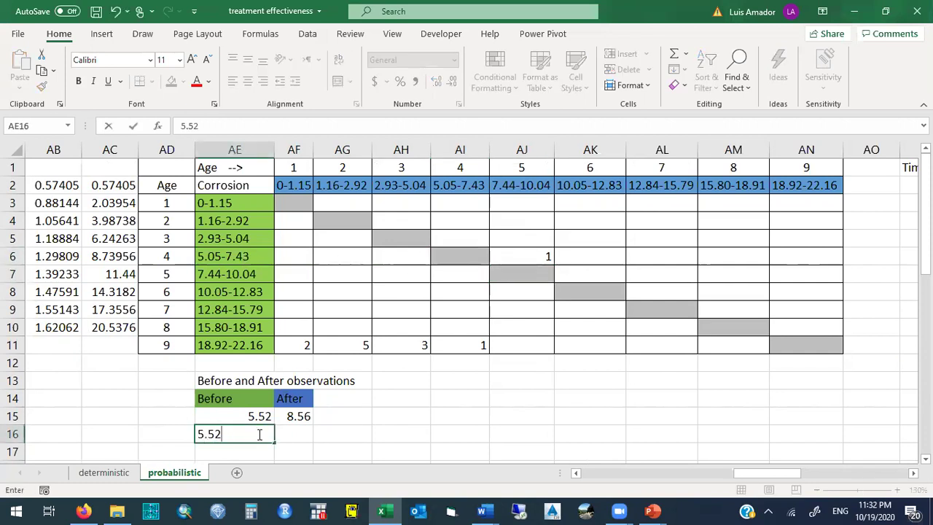
{"action": "key", "text": "Tab"}
{"action": "type", "text": "5.52"}
{"action": "key", "text": "Return"}
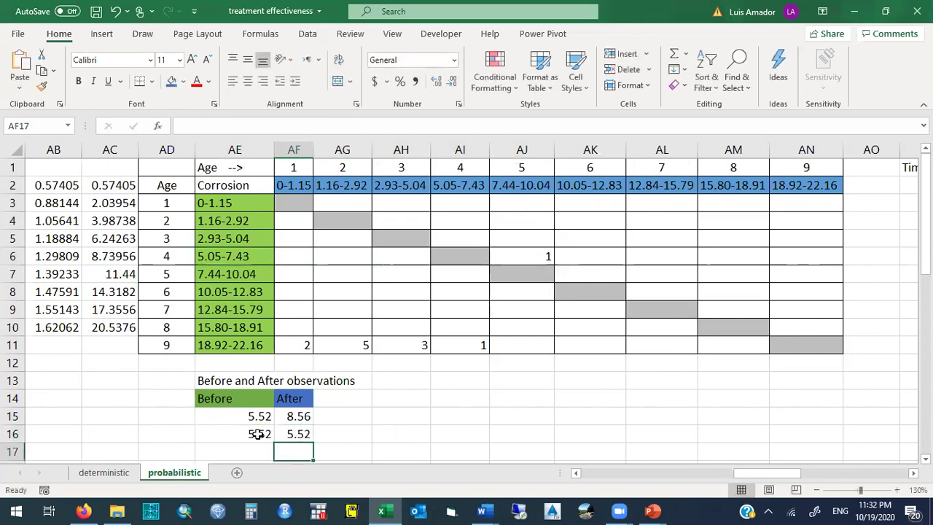
Label the two observations with a person's first name each, in AG16 and AG15
{"action": "left_click", "coordinate": [331, 436]}
{"action": "type", "text": "Luis"}
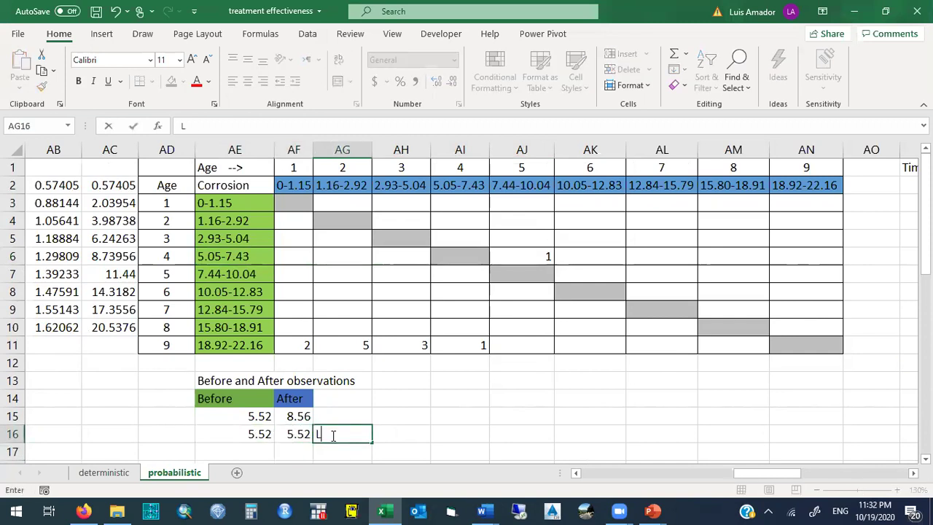
{"action": "key", "text": "Up"}
{"action": "type", "text": "Kamran"}
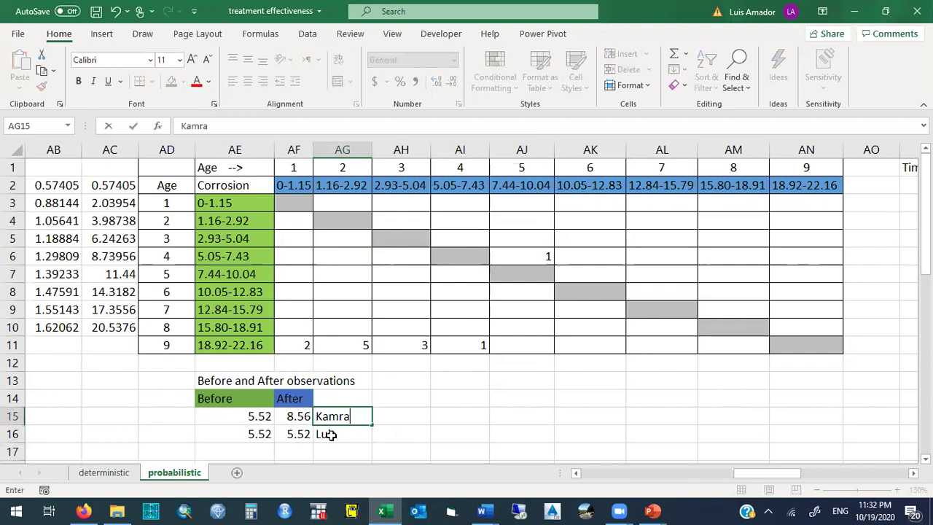
{"action": "key", "text": "Return"}
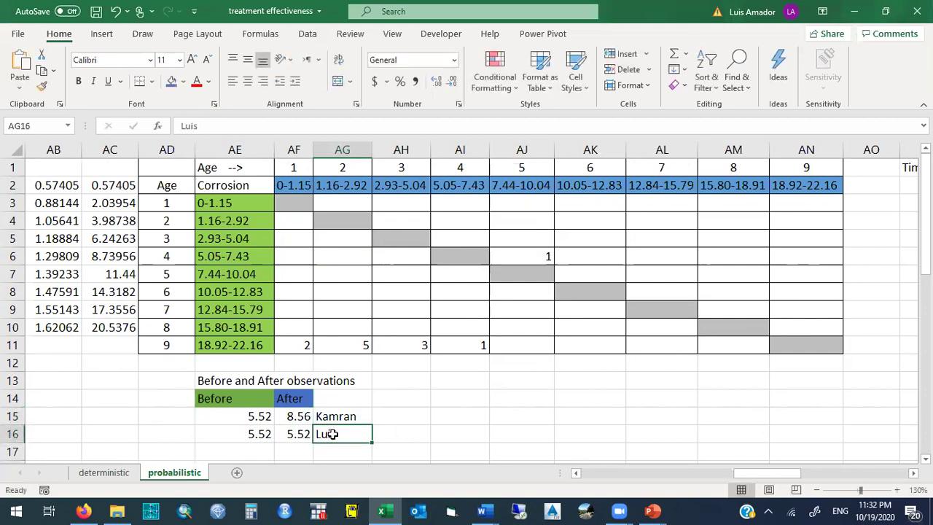
Place the second observation's name in AI6, the matrix cell for 5.05-7.43 both before and after
{"action": "left_click", "coordinate": [453, 254]}
{"action": "type", "text": "Luis"}
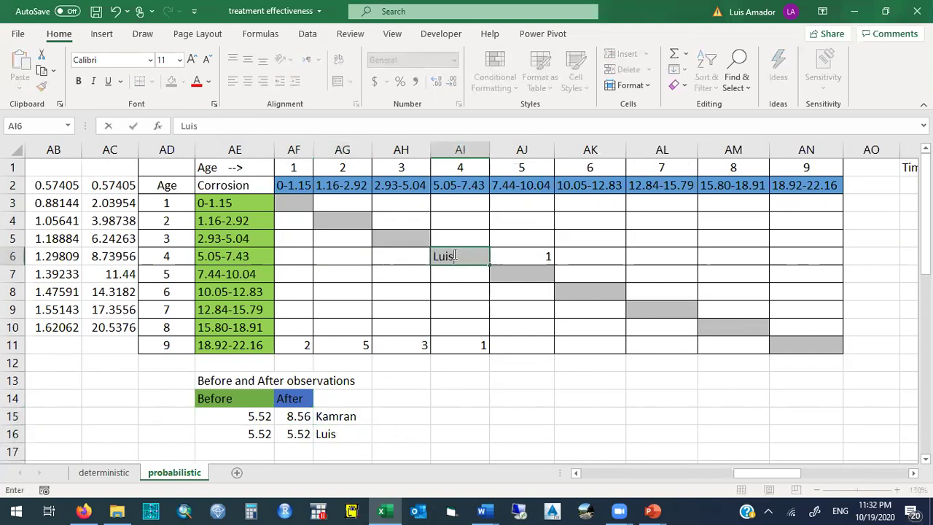
{"action": "key", "text": "Return"}
Replace the count in AJ6 with the first observation's name and center it in the cell
{"action": "left_click", "coordinate": [519, 255]}
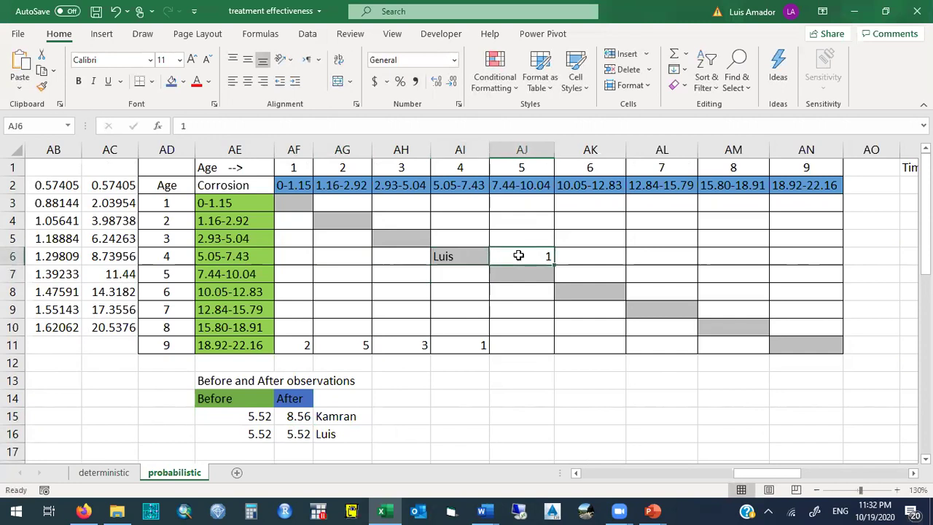
{"action": "type", "text": "Kam"}
{"action": "key", "text": "BackSpace"}
{"action": "type", "text": "mara"}
{"action": "type", "text": "n"}
{"action": "key", "text": "BackSpace"}
{"action": "key", "text": "BackSpace"}
{"action": "key", "text": "BackSpace"}
{"action": "key", "text": "BackSpace"}
{"action": "type", "text": "ran"}
{"action": "key", "text": "ctrl+Return"}
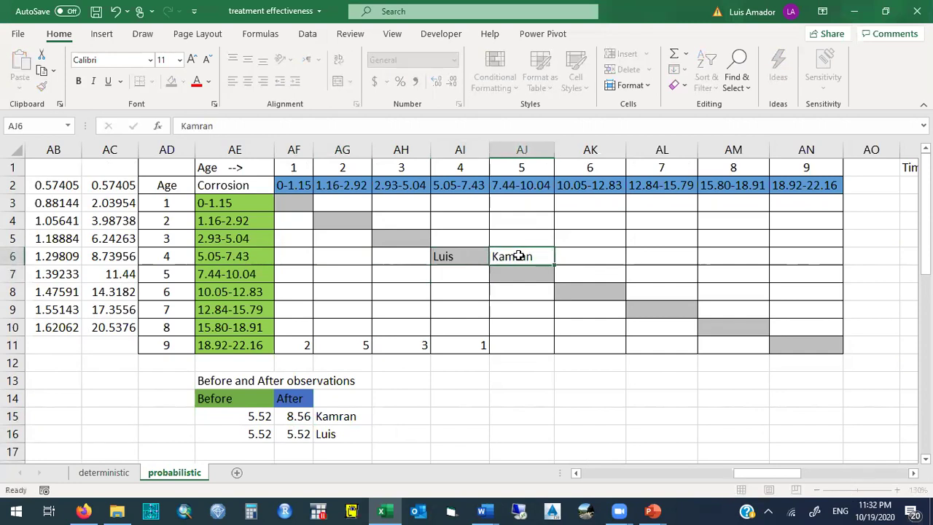
{"action": "key", "text": "Return"}
{"action": "left_click", "coordinate": [523, 256]}
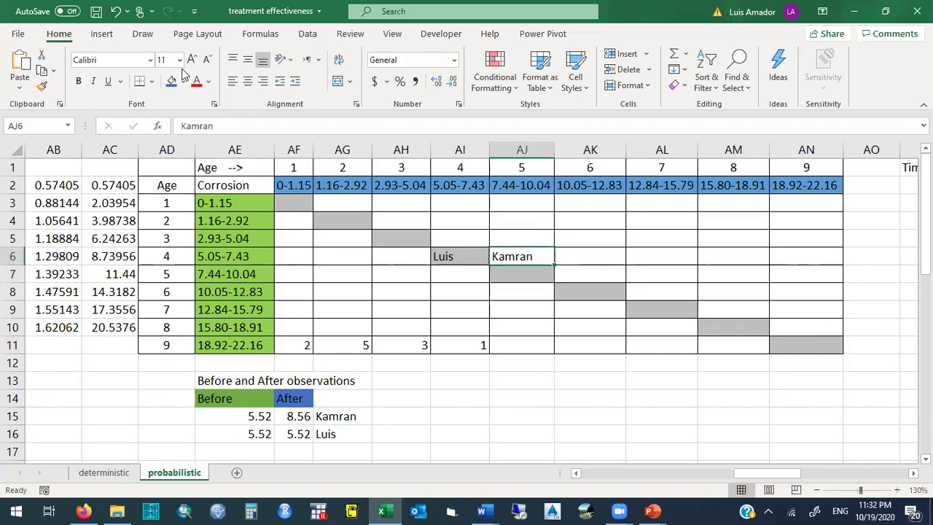
{"action": "left_click", "coordinate": [248, 81]}
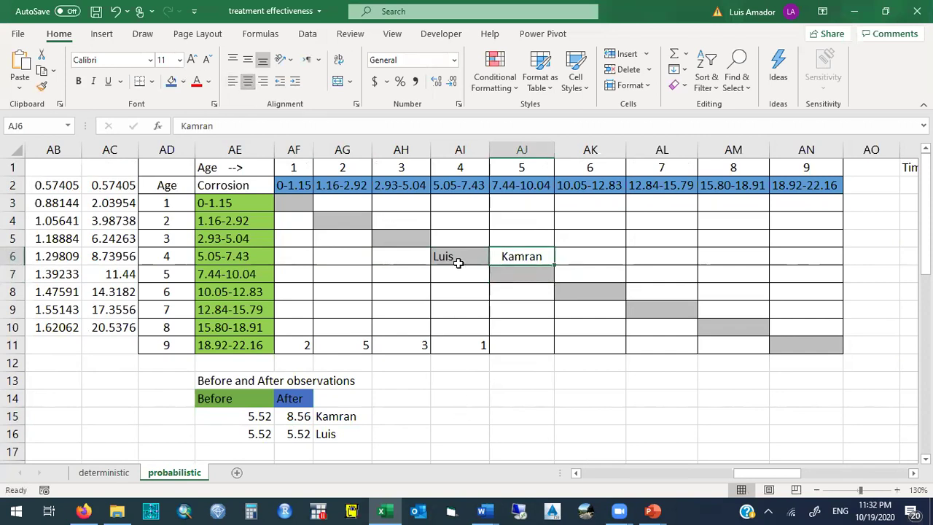
Fill the row age 4 cell AD6 with light green
{"action": "left_click", "coordinate": [465, 256]}
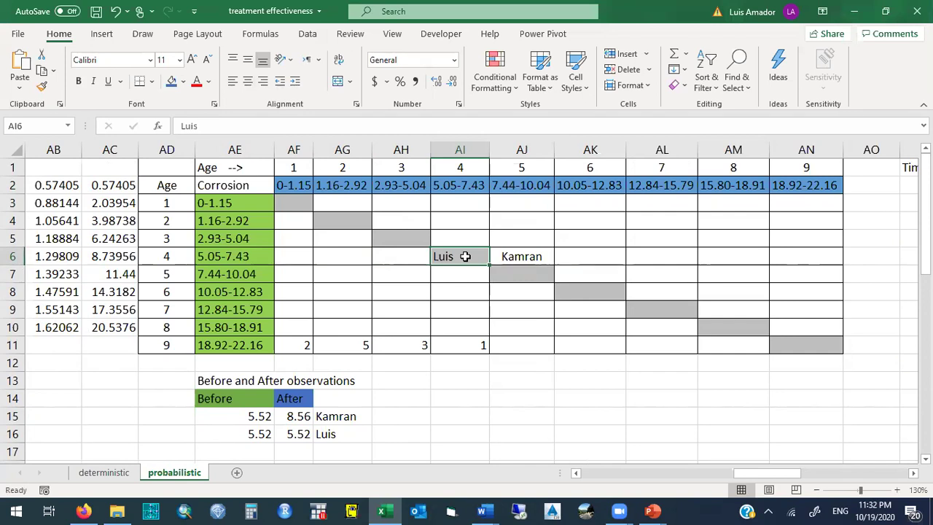
{"action": "left_click", "coordinate": [526, 257]}
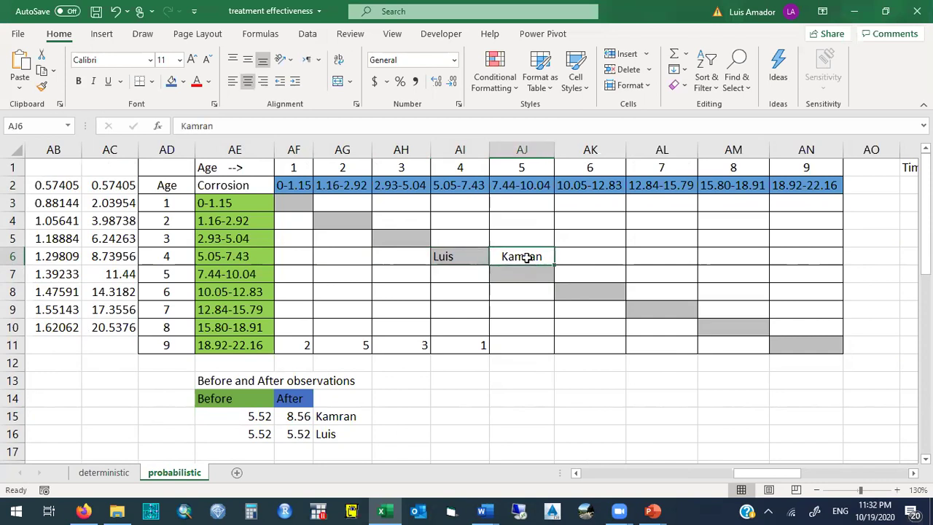
{"action": "left_click_drag", "start_coordinate": [466, 168], "coordinate": [509, 169]}
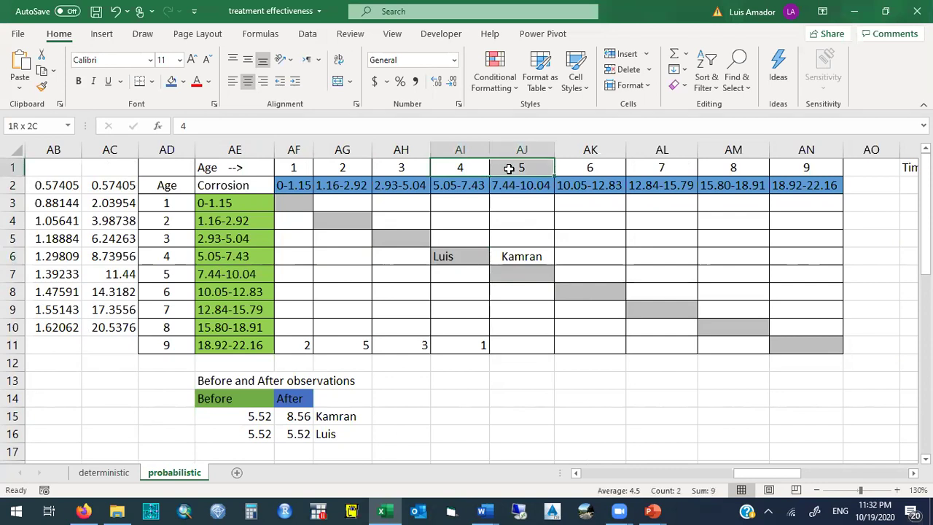
{"action": "left_click", "coordinate": [167, 255]}
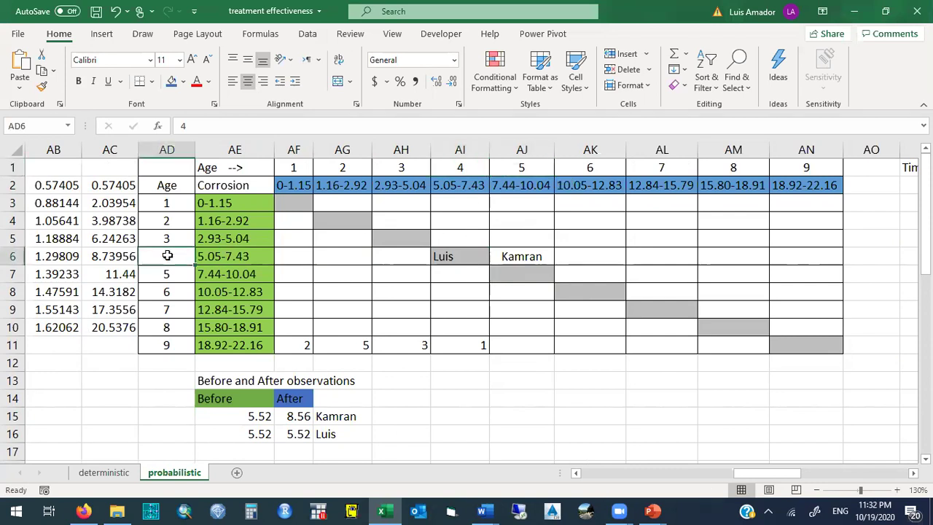
{"action": "left_click", "coordinate": [521, 166]}
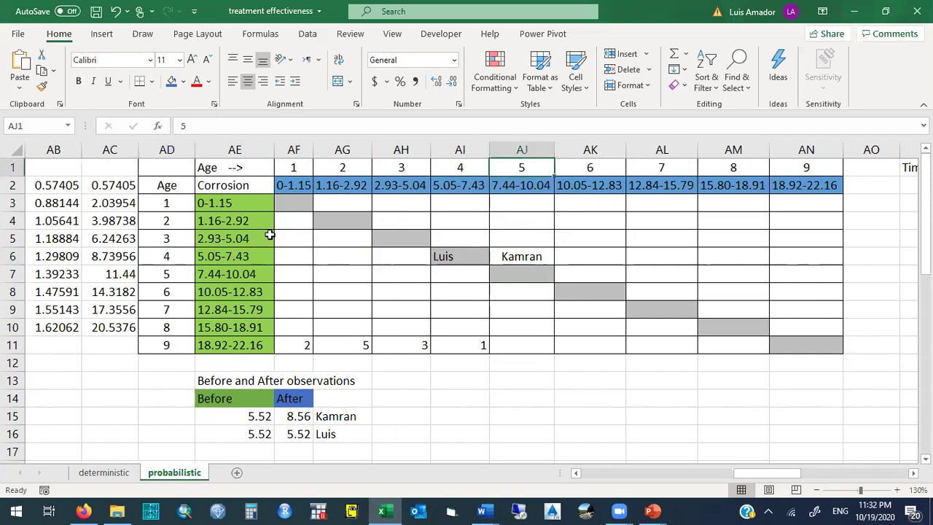
{"action": "left_click", "coordinate": [167, 256]}
{"action": "left_click", "coordinate": [183, 81]}
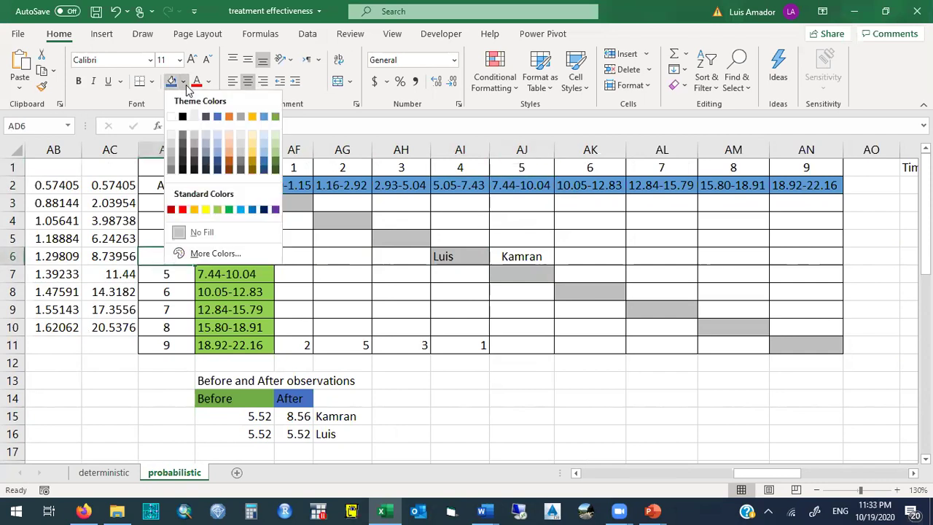
{"action": "left_click", "coordinate": [218, 209]}
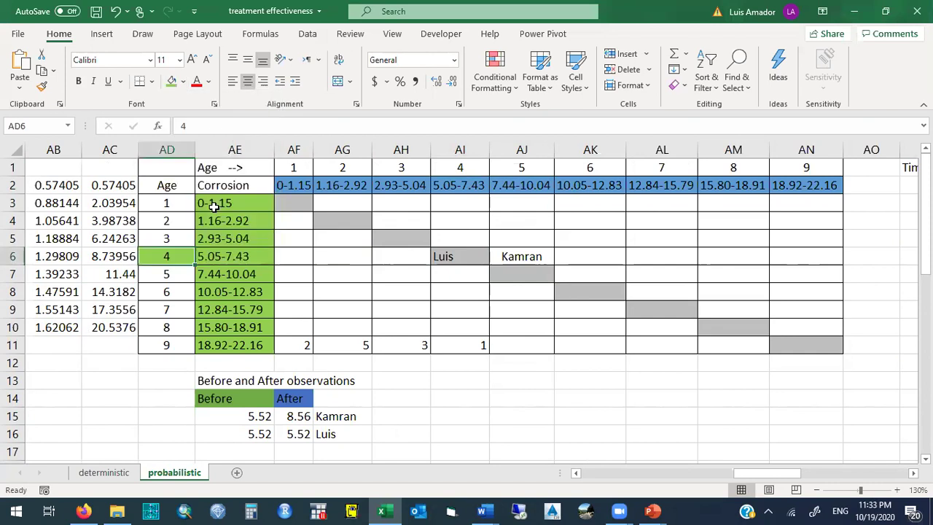
Fill the column age 5 cell AJ1 with blue and make its font black
{"action": "left_click", "coordinate": [521, 167]}
{"action": "left_click", "coordinate": [197, 81]}
{"action": "left_click", "coordinate": [183, 82]}
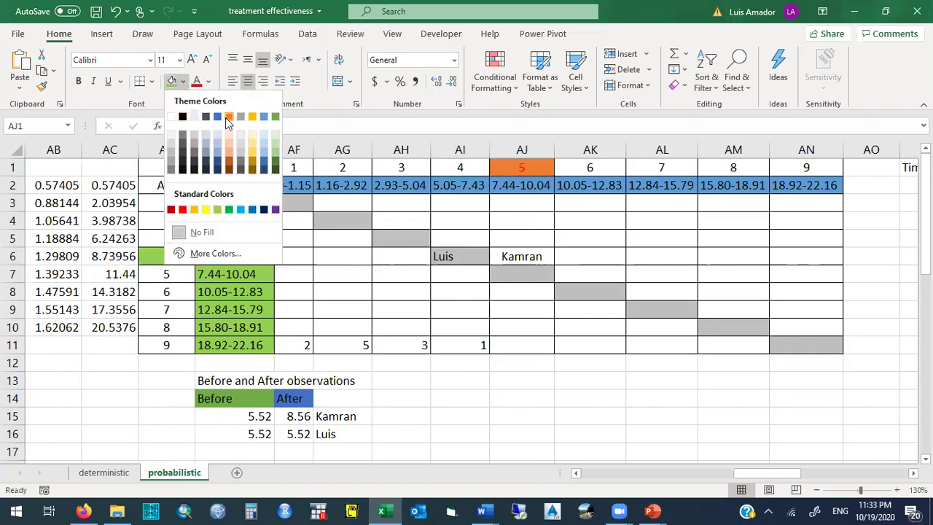
{"action": "left_click", "coordinate": [217, 117]}
{"action": "left_click", "coordinate": [208, 81]}
{"action": "left_click", "coordinate": [198, 119]}
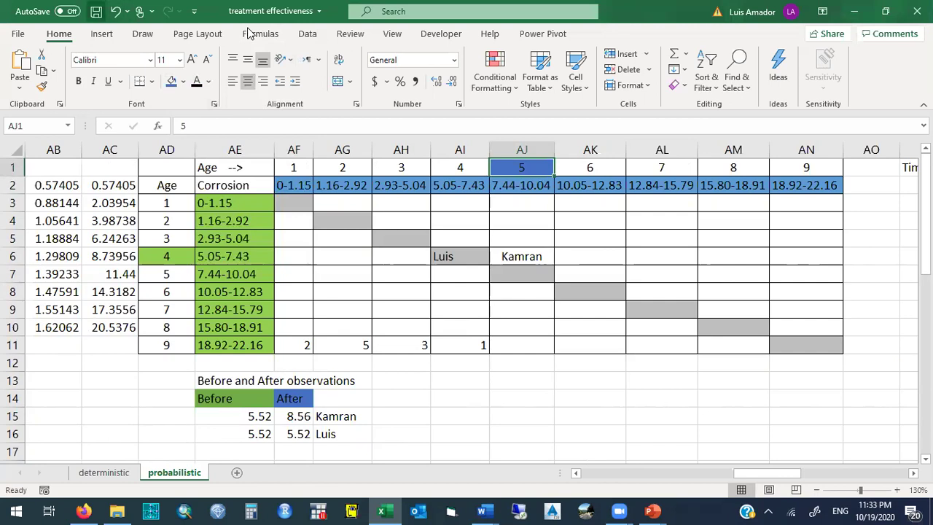
Draw a right block arrow about 1.21" wide and 0.48" high just above the names in AI6 and AJ6
{"action": "left_click", "coordinate": [102, 34]}
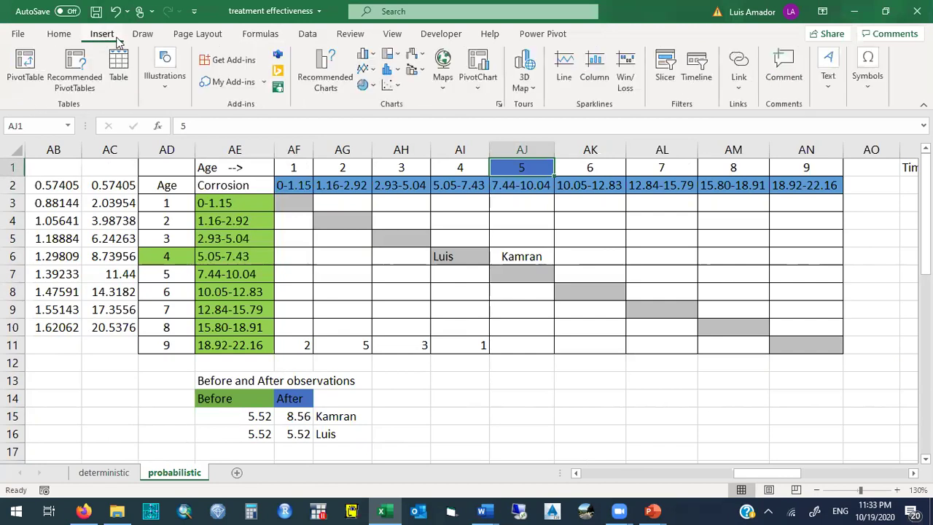
{"action": "left_click", "coordinate": [164, 91]}
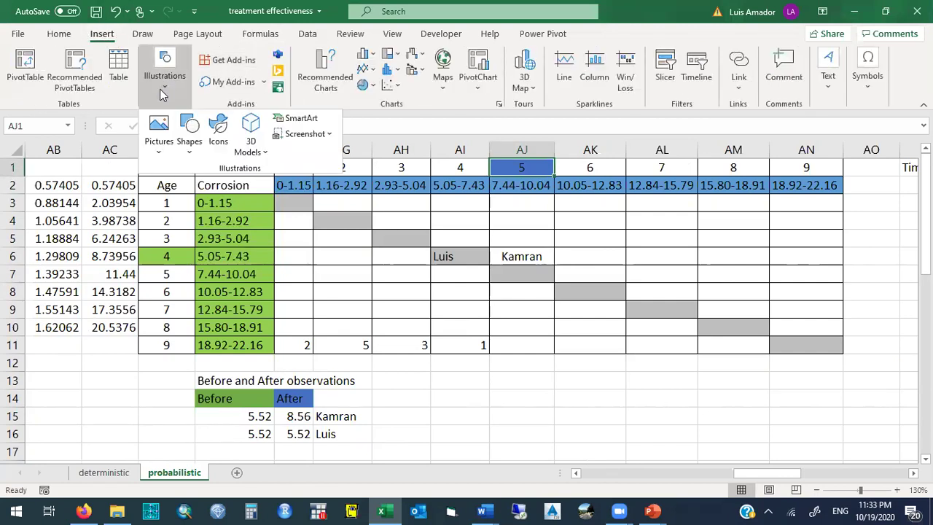
{"action": "left_click", "coordinate": [195, 158]}
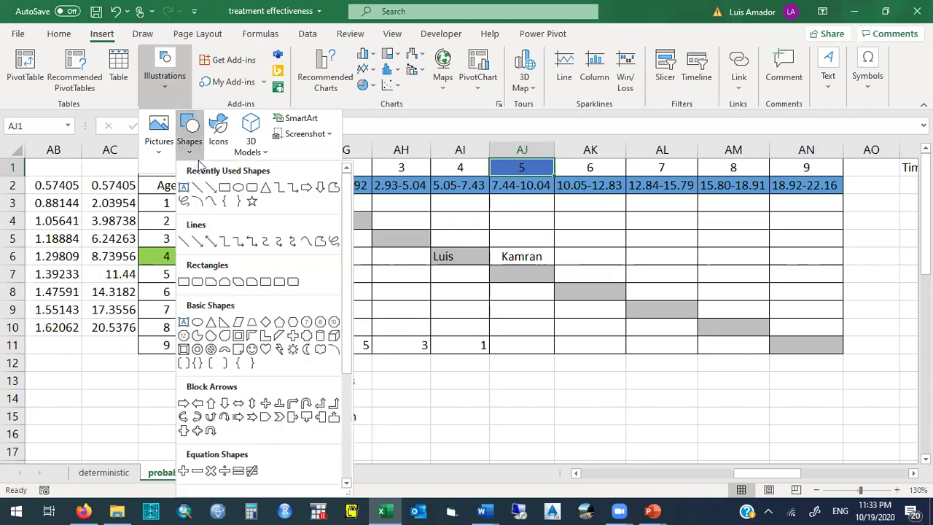
{"action": "left_click", "coordinate": [197, 403]}
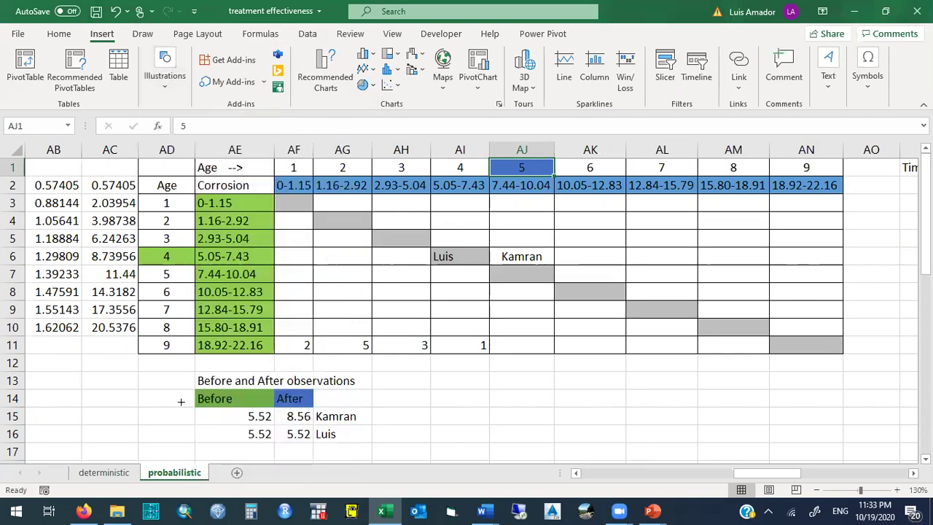
{"action": "mouse_move", "coordinate": [440, 227]}
{"action": "left_mouse_down"}
{"action": "mouse_move", "coordinate": [534, 231]}
{"action": "mouse_move", "coordinate": [543, 248]}
{"action": "left_mouse_up"}
{"action": "left_click_drag", "start_coordinate": [491, 227], "coordinate": [488, 208]}
Add the text "Deterioration" inside the block arrow
{"action": "right_click", "coordinate": [484, 228]}
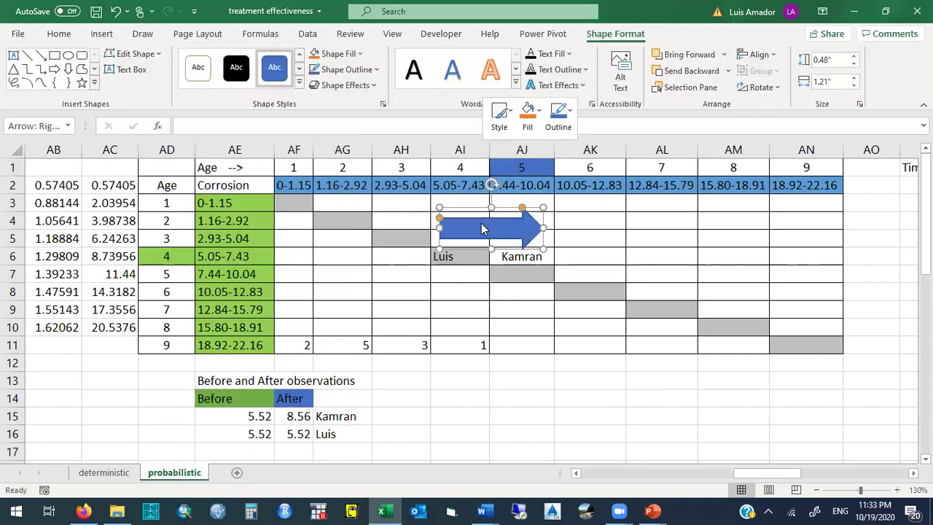
{"action": "left_click", "coordinate": [535, 246]}
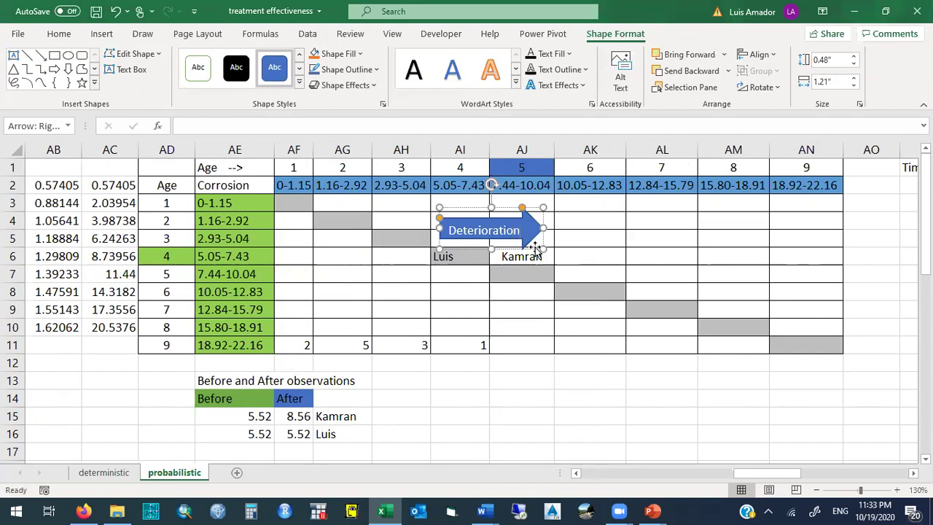
{"action": "left_click", "coordinate": [446, 414]}
Record a third observation in row 17, with 7.96 under Before and 1.25 under After
{"action": "left_click", "coordinate": [264, 453]}
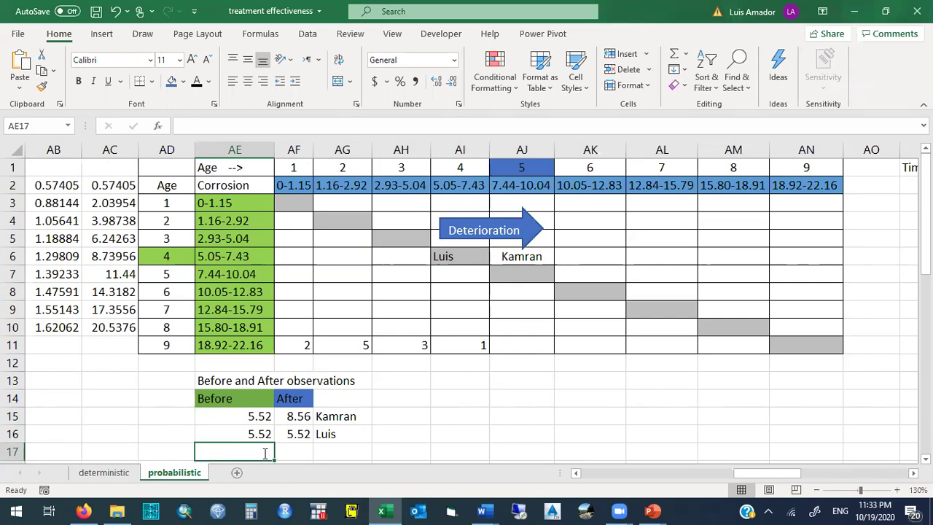
{"action": "type", "text": "7"}
{"action": "scroll", "coordinate": [265, 453], "scroll_direction": "down", "scroll_amount": 1}
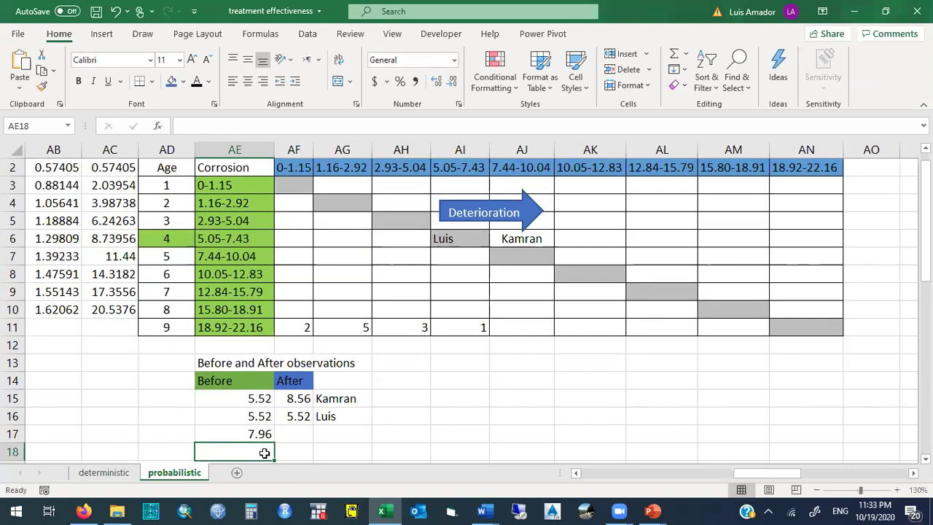
{"action": "key", "text": "Tab"}
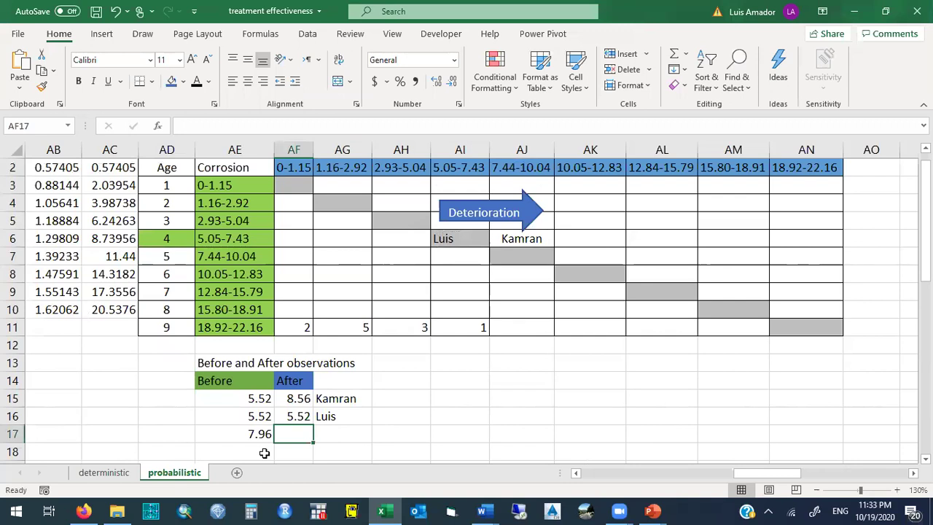
{"action": "type", "text": "1.25"}
{"action": "key", "text": "Return"}
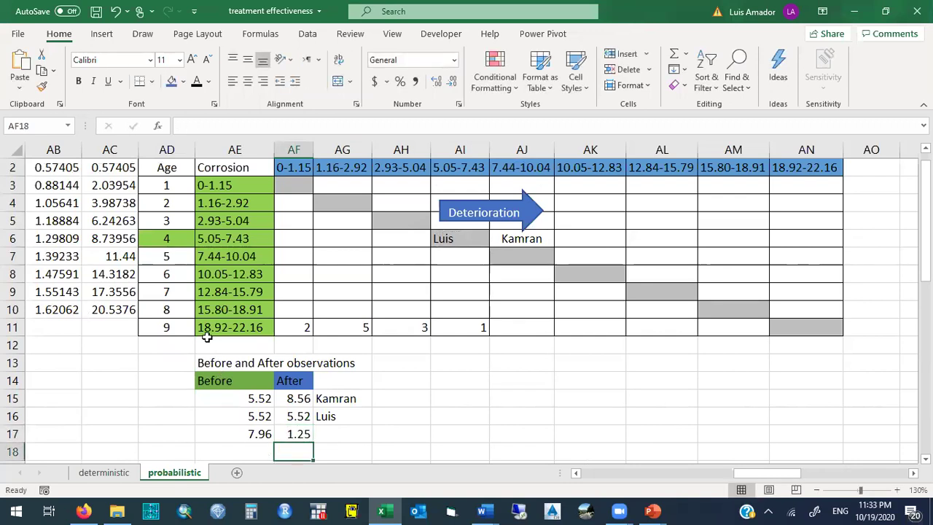
{"action": "left_click", "coordinate": [340, 438]}
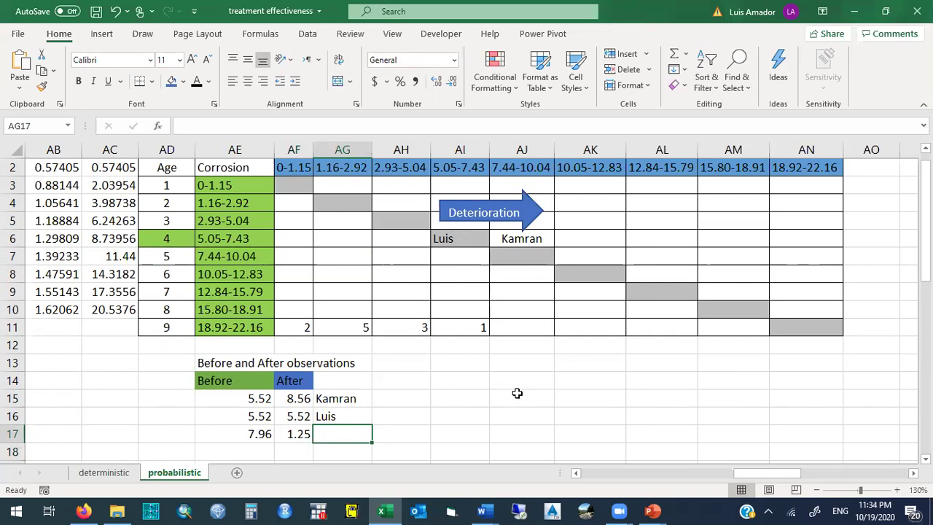
Label the third observation in AG17 with the person's first name and enter the same name in matrix cell AG7
{"action": "type", "text": "Foad"}
{"action": "key", "text": "Return"}
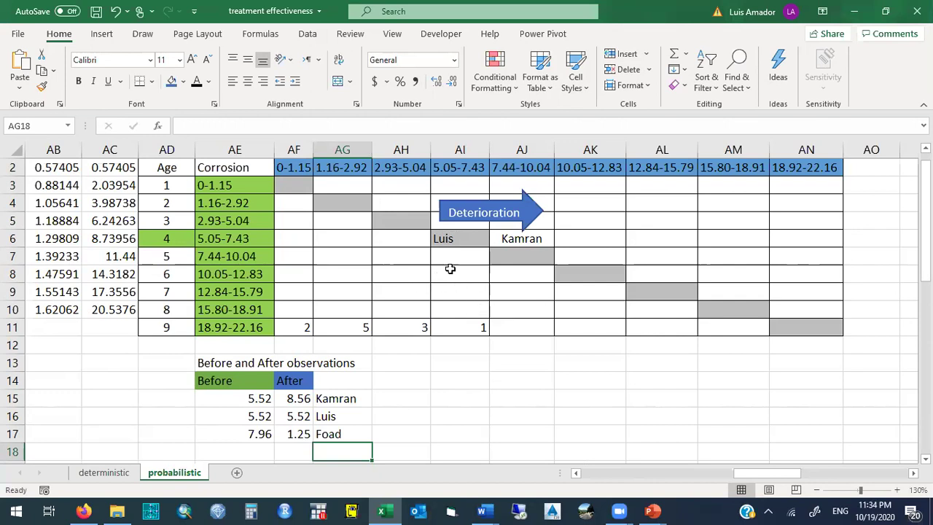
{"action": "left_click_drag", "start_coordinate": [219, 274], "coordinate": [305, 273]}
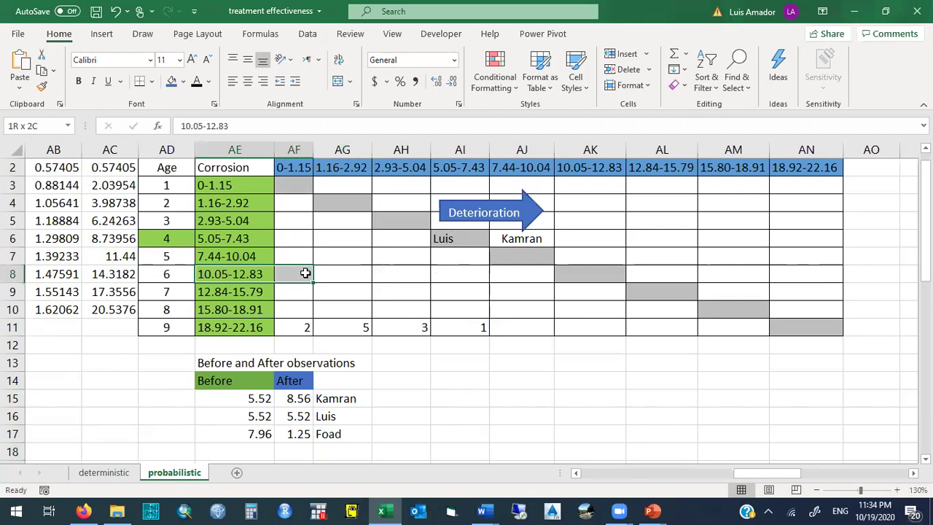
{"action": "left_click_drag", "start_coordinate": [178, 260], "coordinate": [475, 252]}
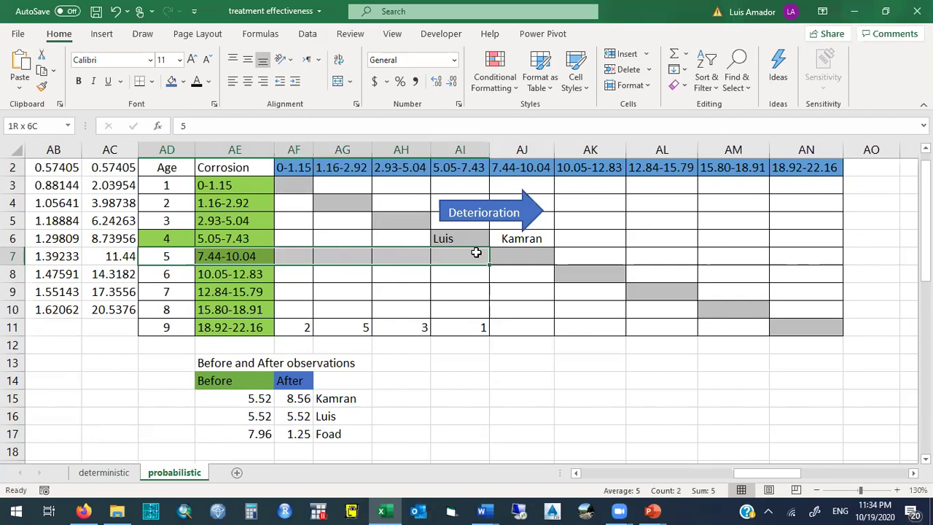
{"action": "left_click_drag", "start_coordinate": [325, 167], "coordinate": [335, 257]}
{"action": "left_click", "coordinate": [335, 257]}
{"action": "type", "text": "Foad"}
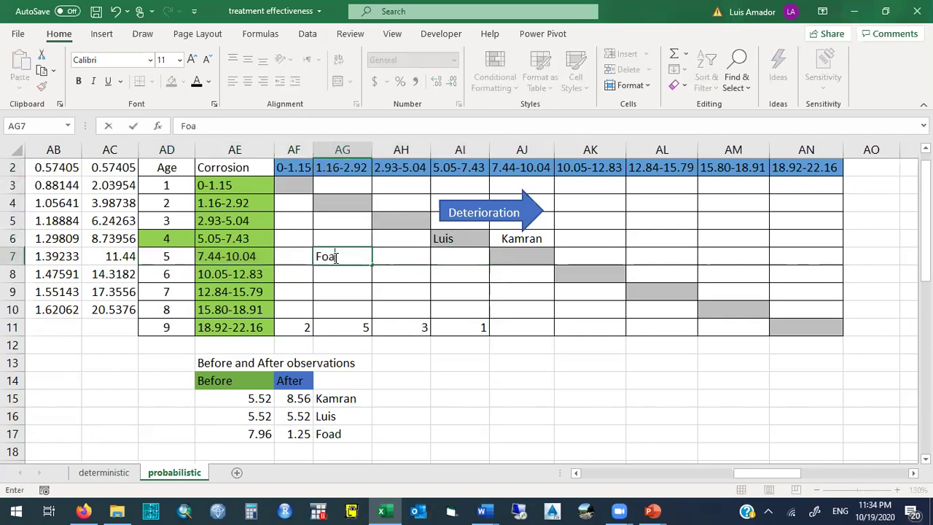
{"action": "key", "text": "Return"}
Enter the third observation's name followed by "Before" in AJ7, and append "After" to the name in AG7
{"action": "left_click", "coordinate": [512, 257]}
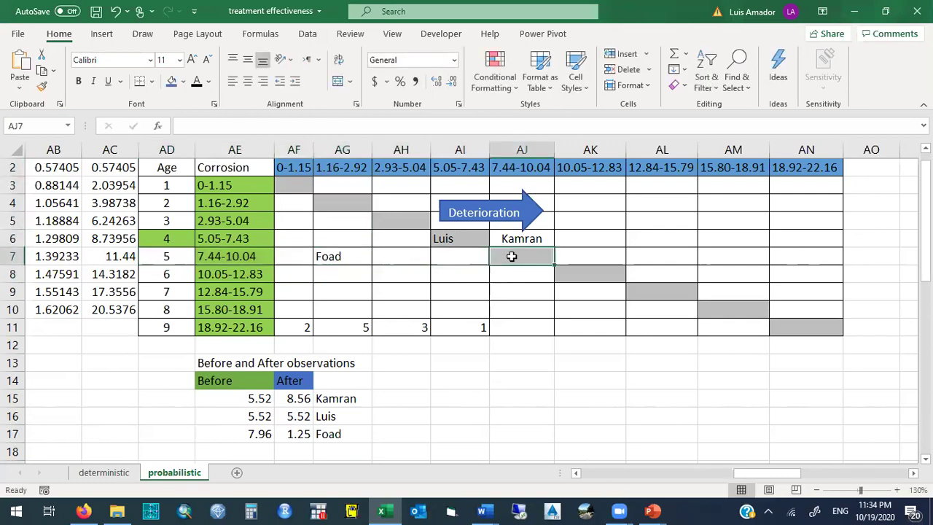
{"action": "type", "text": "Foad"}
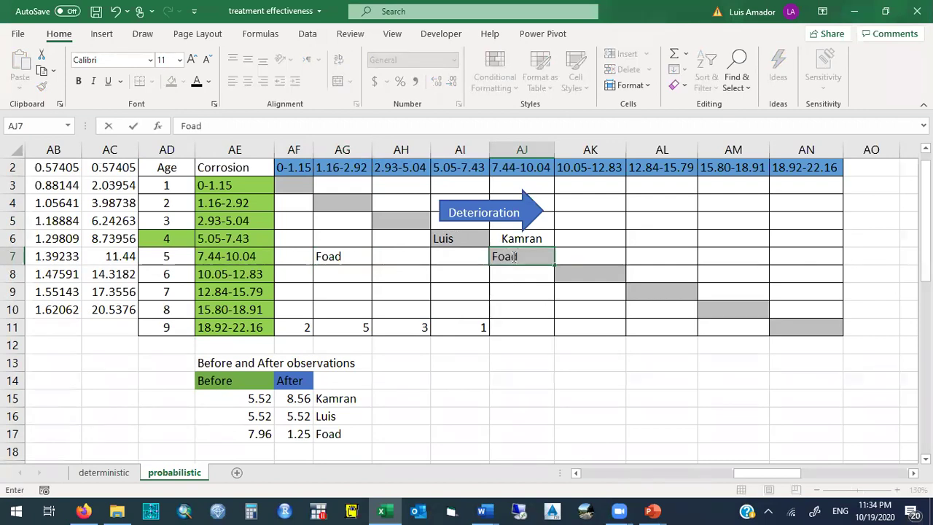
{"action": "type", "text": " Before"}
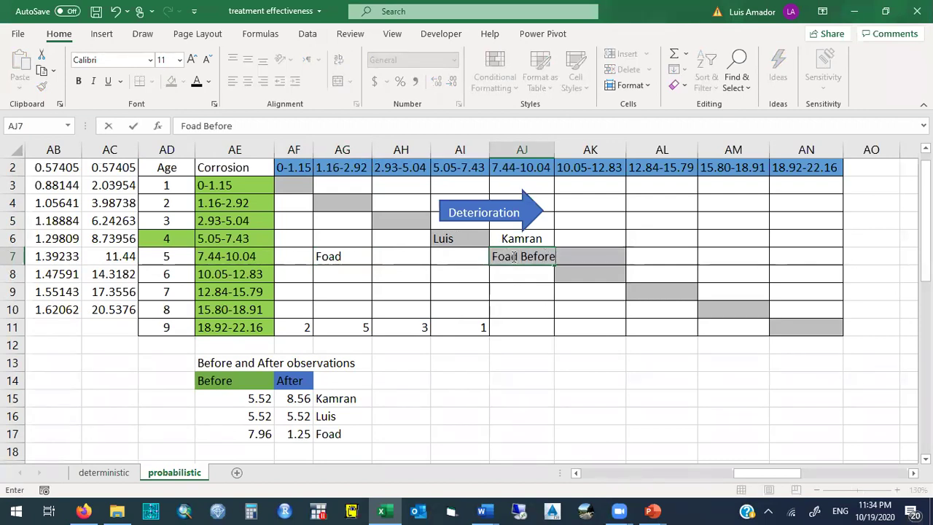
{"action": "key", "text": "Return"}
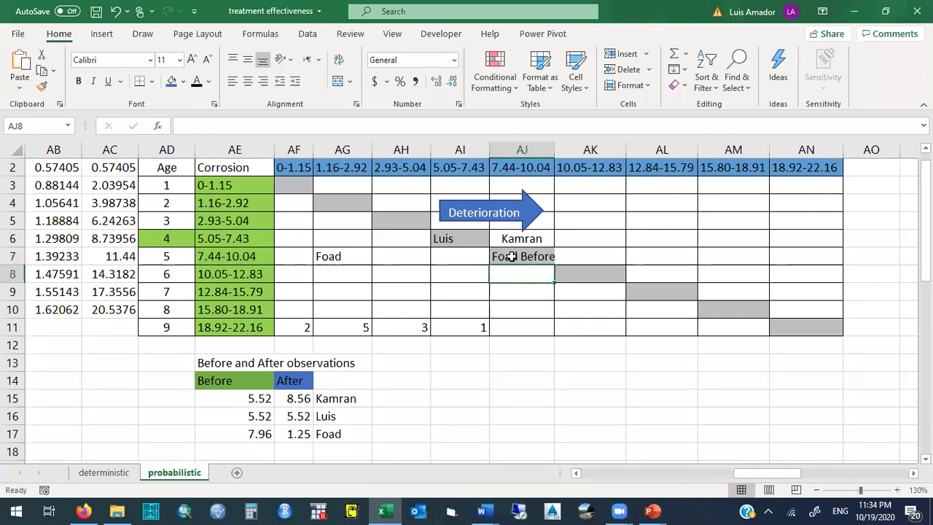
{"action": "double_click", "coordinate": [362, 252]}
{"action": "type", "text": "After"}
{"action": "key", "text": "Return"}
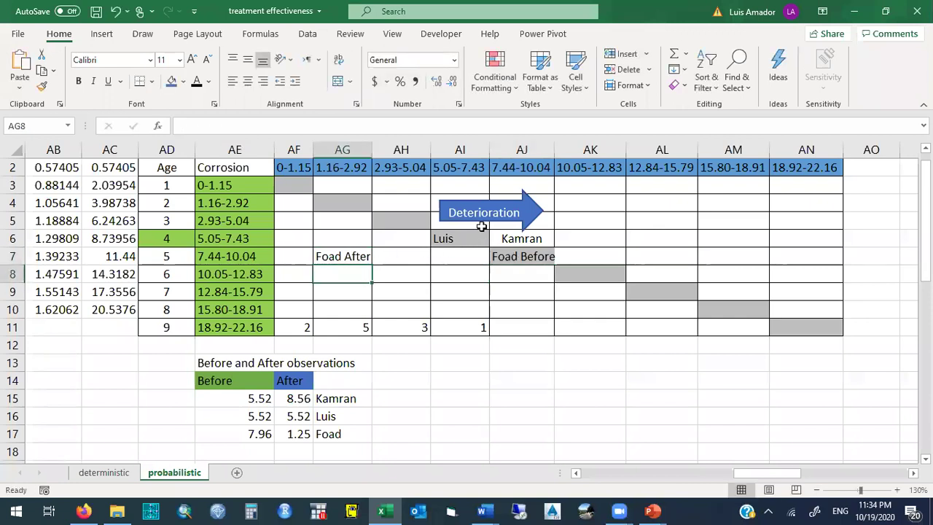
Draw a left block arrow about 1.38" wide and 0.53" high from the Before label in AJ7 to the After label in AG7
{"action": "left_click", "coordinate": [91, 37]}
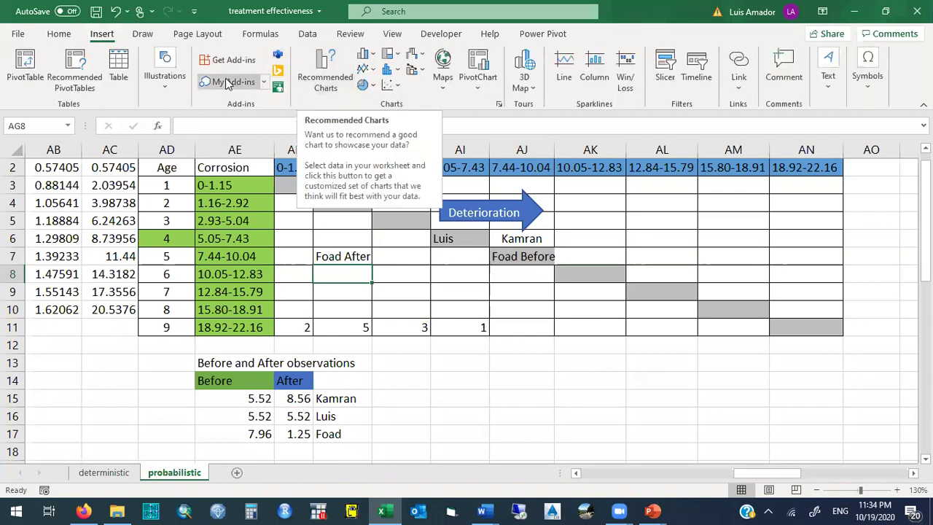
{"action": "left_click", "coordinate": [164, 76]}
{"action": "left_click", "coordinate": [190, 135]}
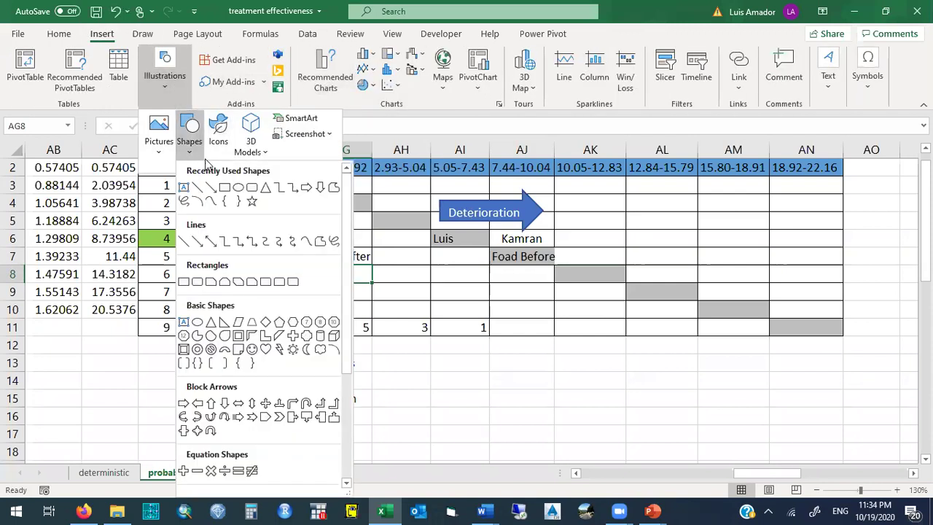
{"action": "left_click", "coordinate": [196, 403]}
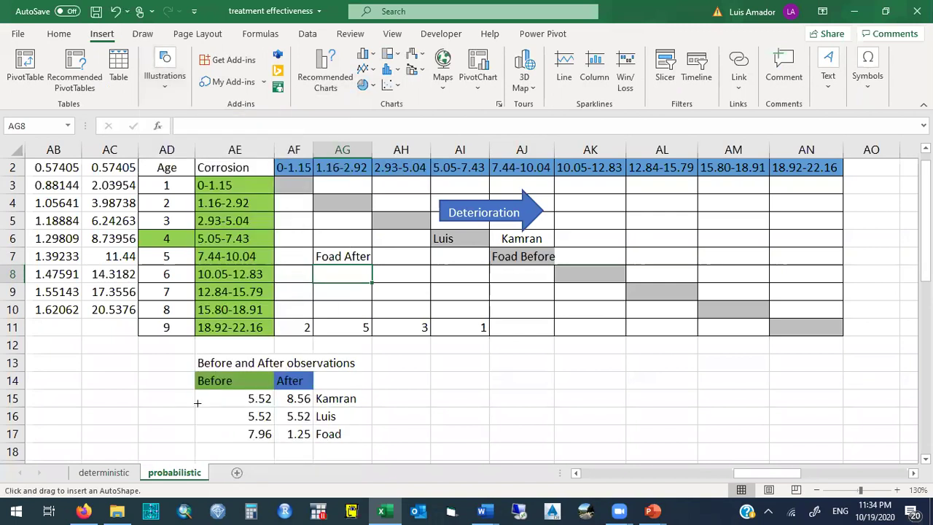
{"action": "mouse_move", "coordinate": [481, 252]}
{"action": "left_mouse_down"}
{"action": "mouse_move", "coordinate": [397, 296]}
{"action": "mouse_move", "coordinate": [376, 296]}
{"action": "left_mouse_up"}
{"action": "left_click_drag", "start_coordinate": [448, 288], "coordinate": [460, 269]}
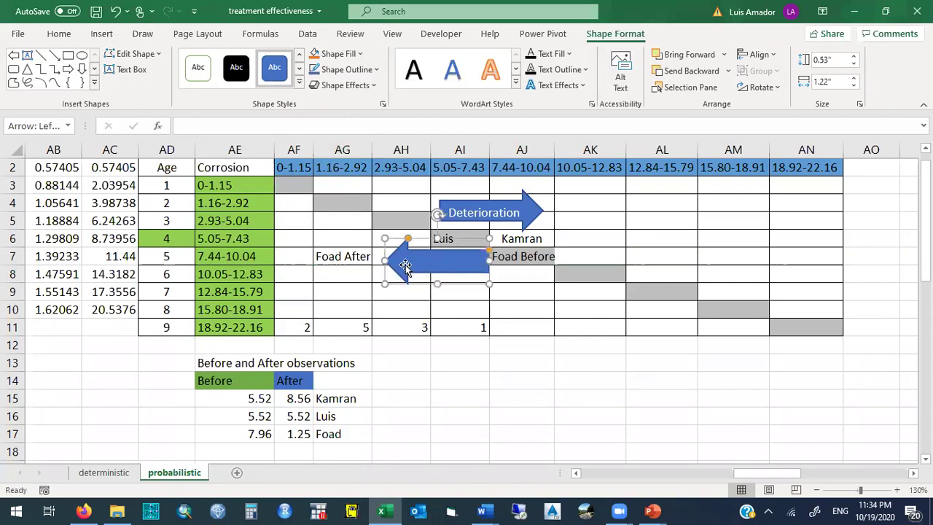
{"action": "left_click_drag", "start_coordinate": [382, 260], "coordinate": [371, 260]}
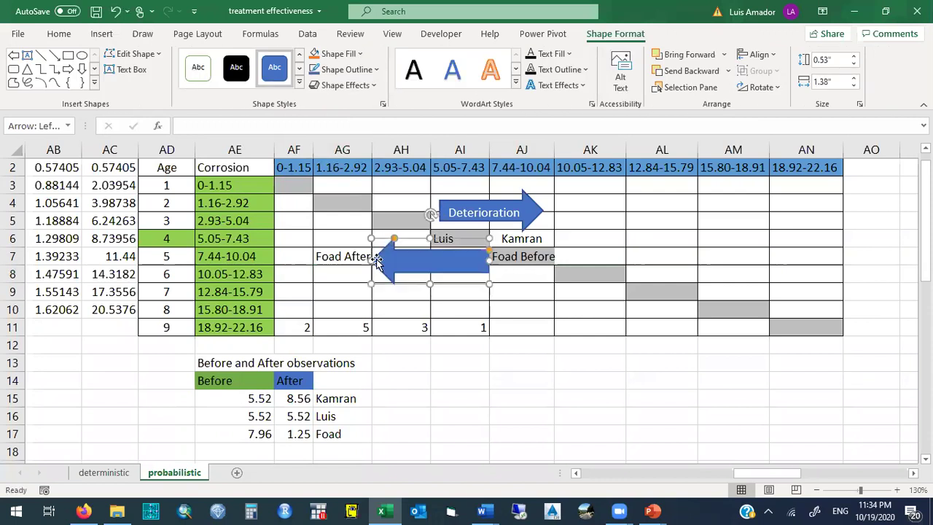
Add the text "Improvement" inside the left block arrow
{"action": "right_click", "coordinate": [414, 267]}
{"action": "left_click", "coordinate": [452, 245]}
{"action": "type", "text": "Improvement"}
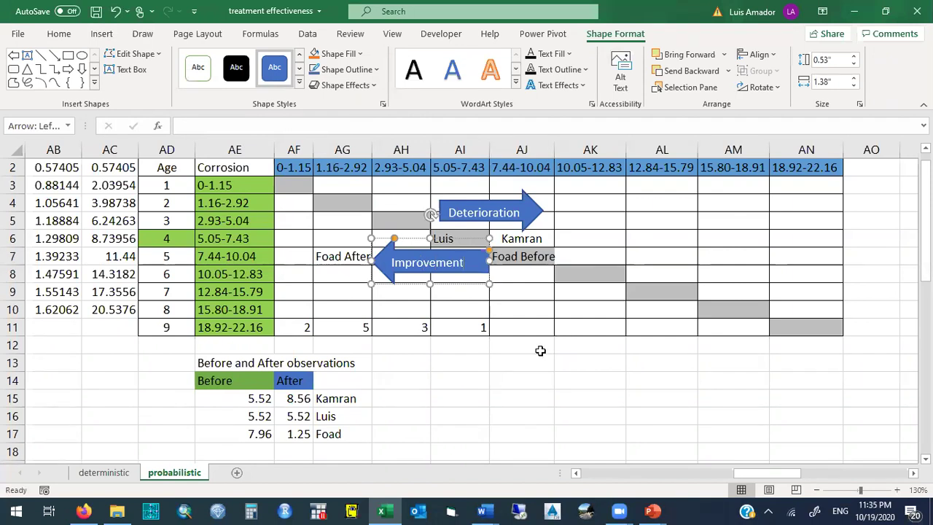
{"action": "left_click", "coordinate": [501, 380]}
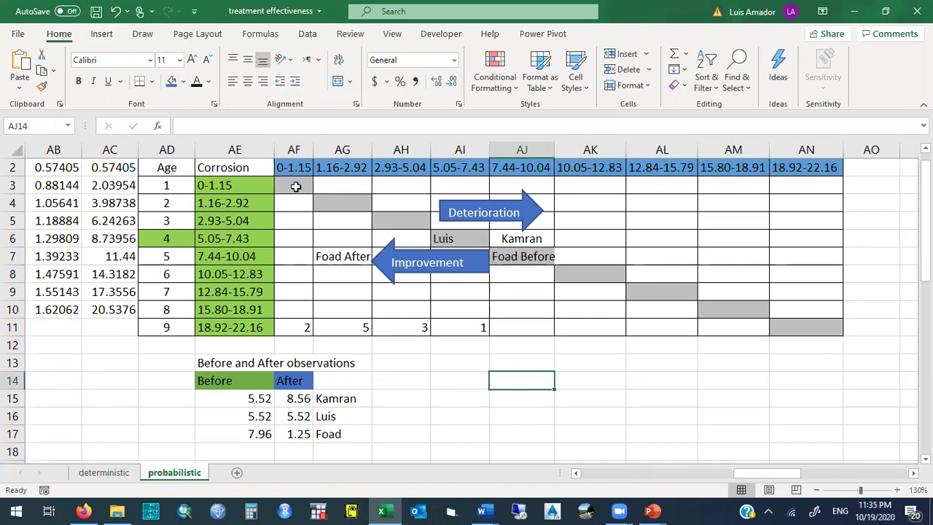
Enter "no change" in the gray diagonal cells AF3, AG4, AH5 and AI6
{"action": "left_click", "coordinate": [296, 187]}
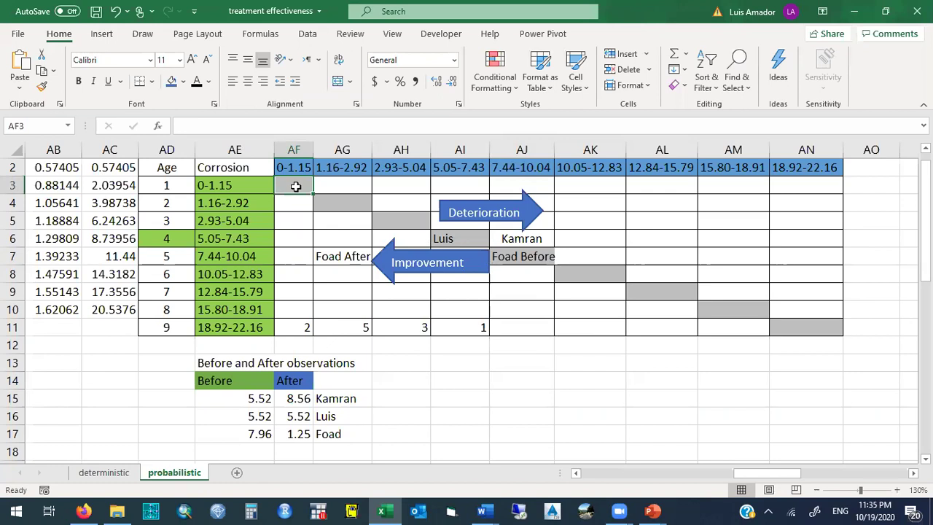
{"action": "type", "text": "no change"}
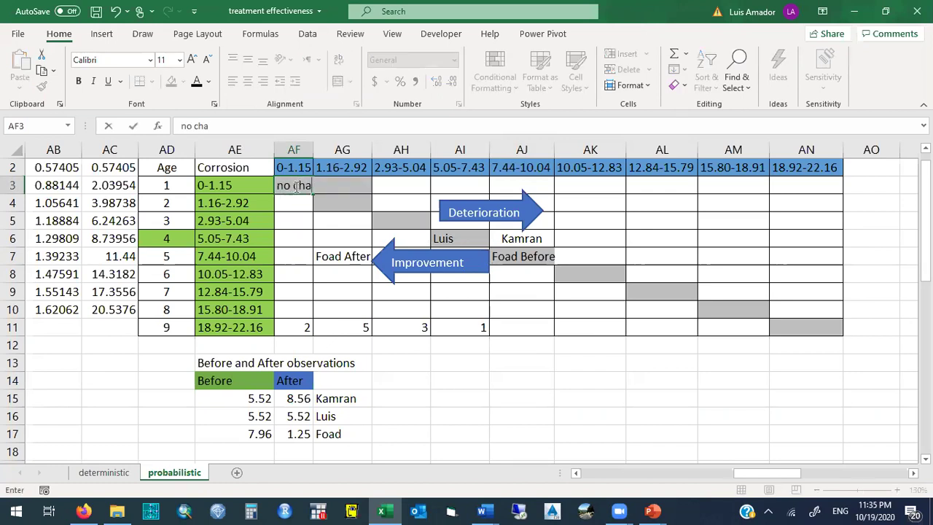
{"action": "key", "text": "Return"}
{"action": "key", "text": "Right"}
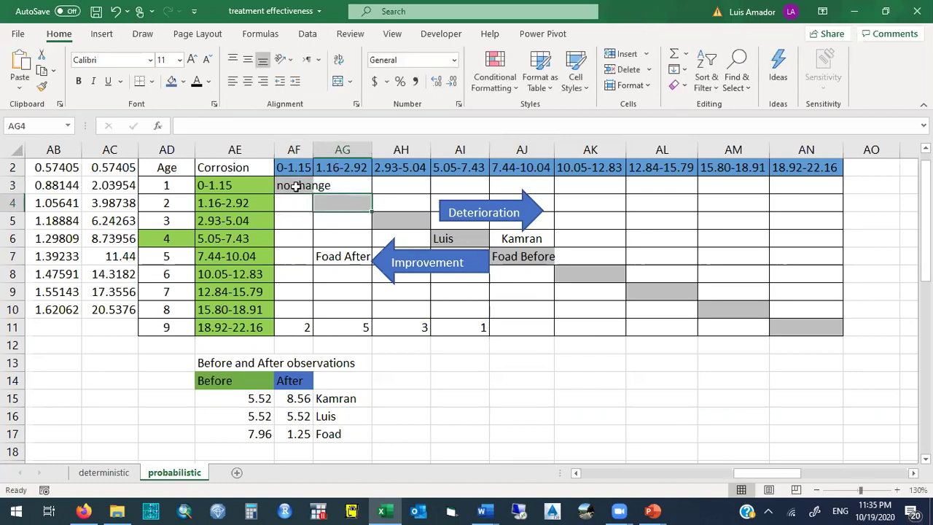
{"action": "key", "text": "BackSpace"}
{"action": "type", "text": "no change"}
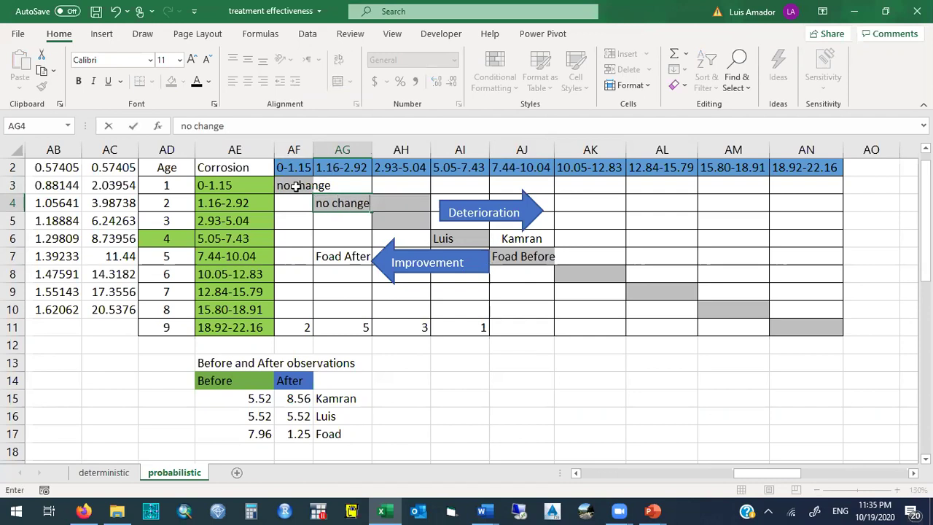
{"action": "key", "text": "Return"}
{"action": "key", "text": "Right"}
{"action": "type", "text": "no change"}
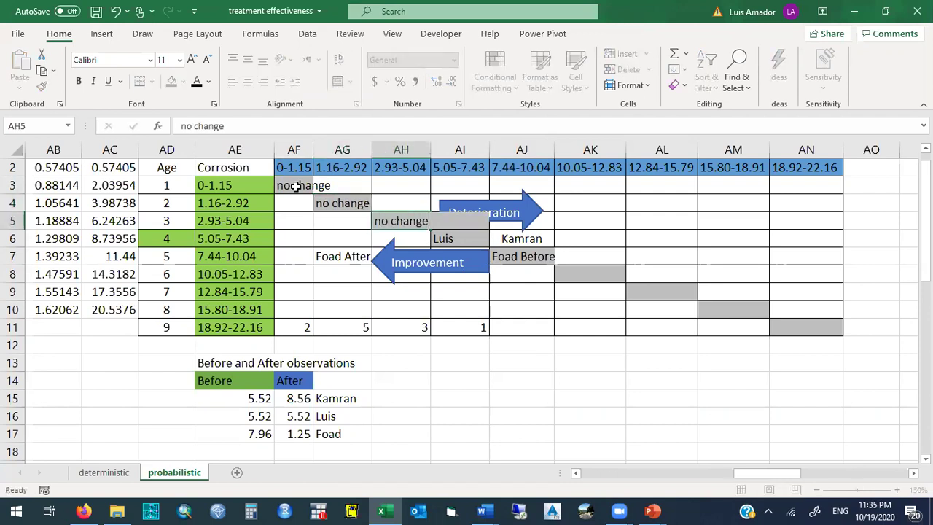
{"action": "key", "text": "Return"}
{"action": "key", "text": "Right"}
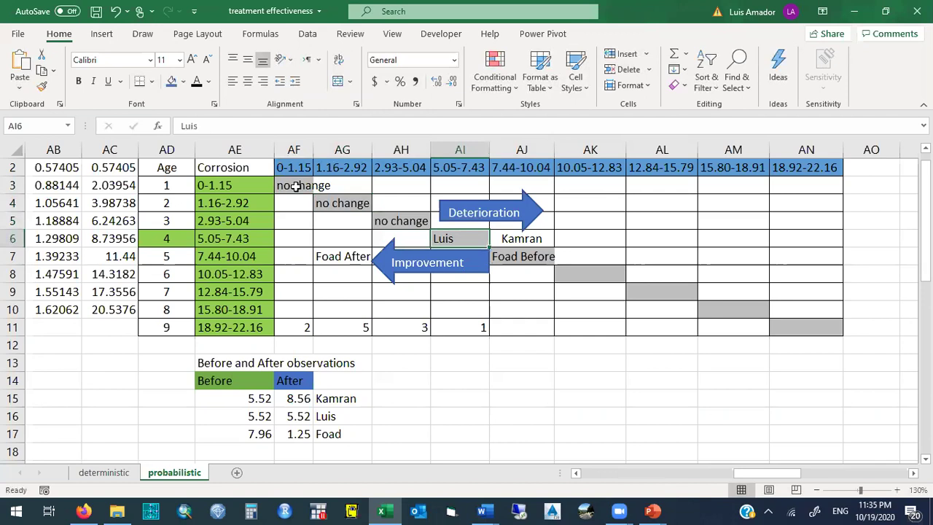
{"action": "type", "text": "no change"}
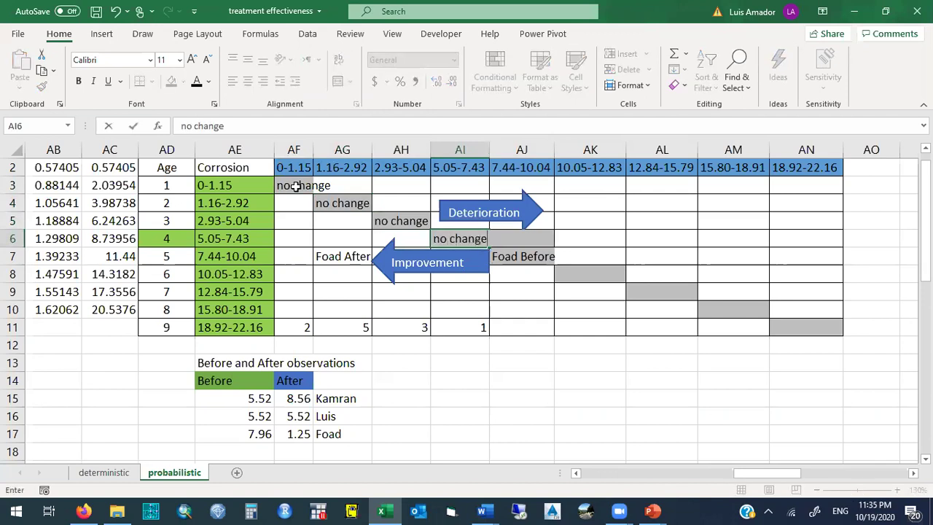
{"action": "key", "text": "Return"}
{"action": "key", "text": "Right"}
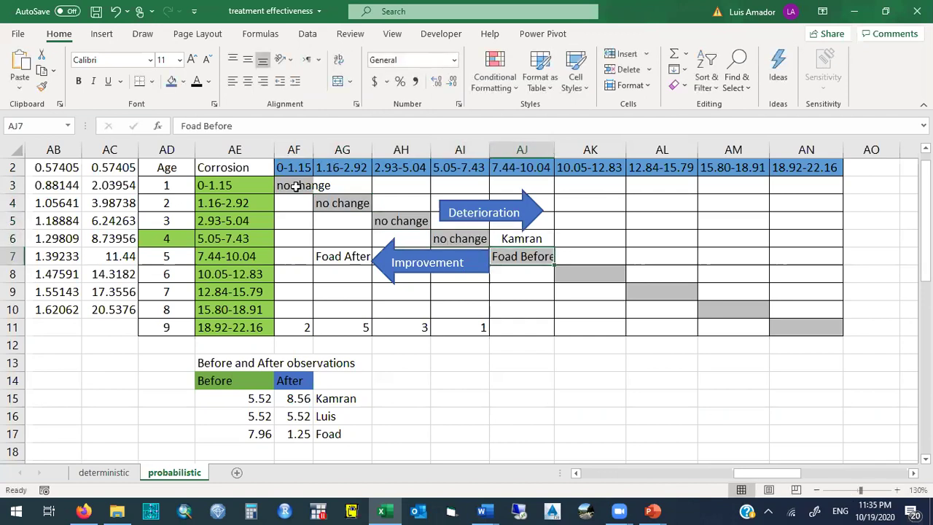
{"action": "left_click", "coordinate": [593, 274]}
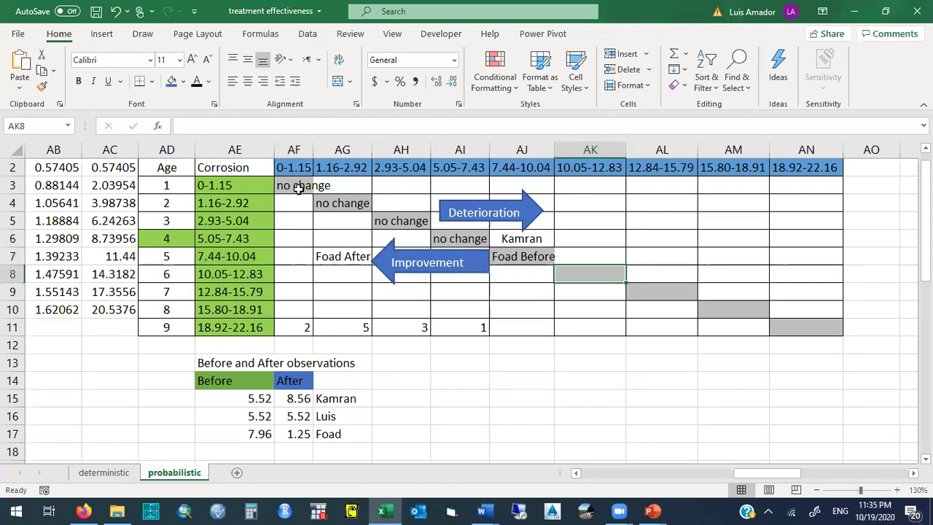
{"action": "left_click_drag", "start_coordinate": [282, 202], "coordinate": [301, 313]}
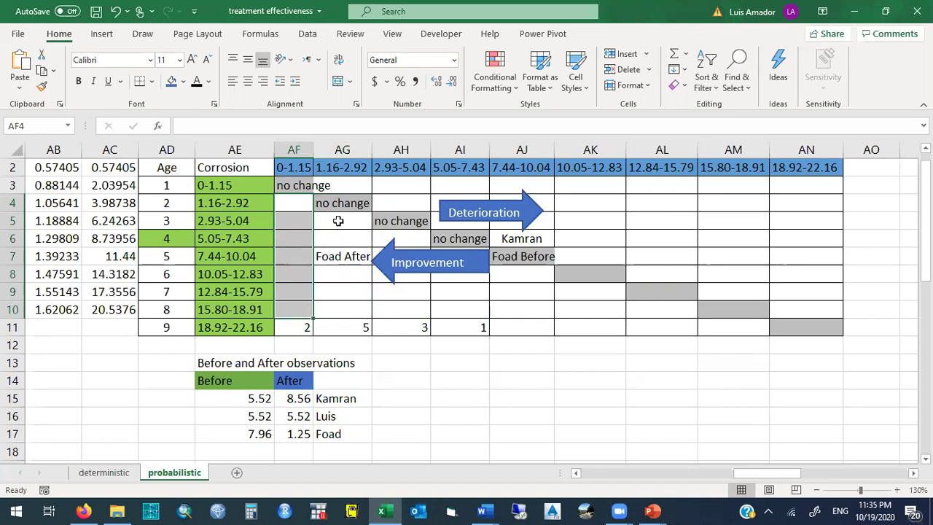
{"action": "left_click", "coordinate": [338, 221]}
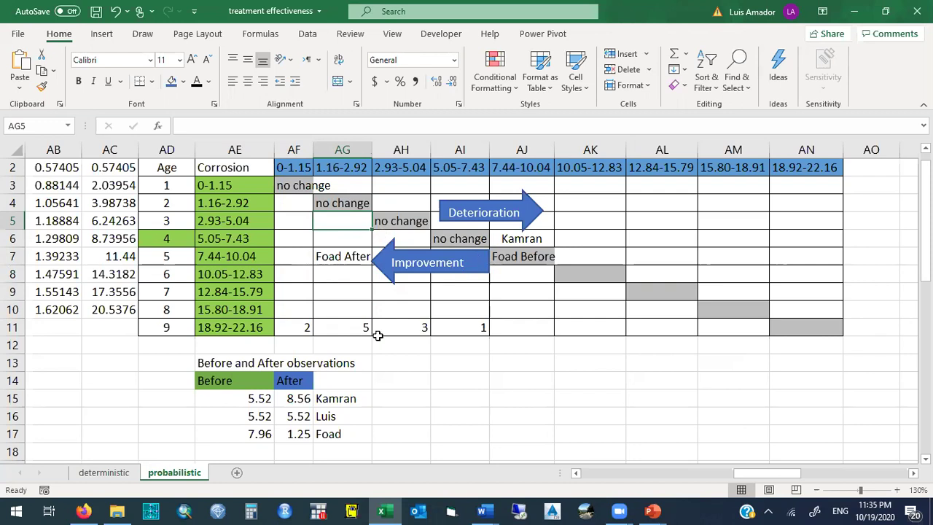
Write the note "From Dataset you need separate deterioration from improvement" in AI13
{"action": "left_click", "coordinate": [463, 366]}
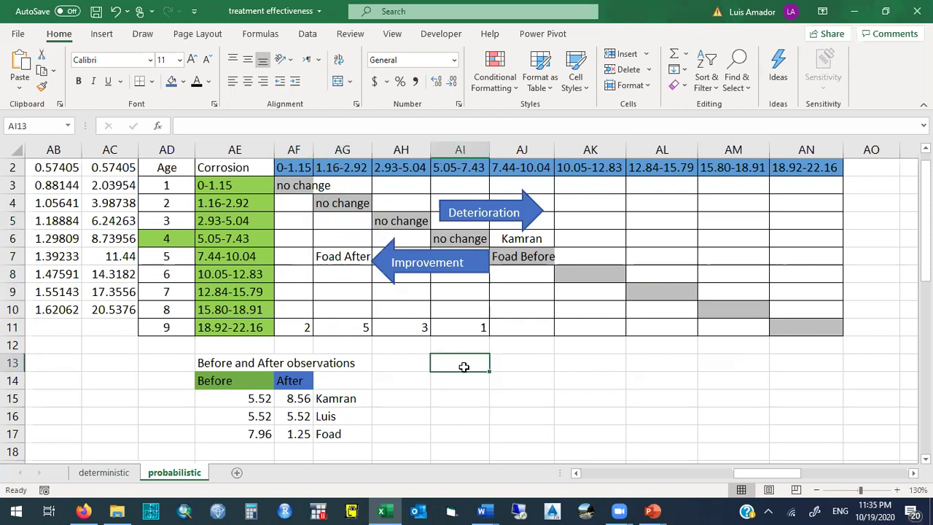
{"action": "type", "text": "From Data"}
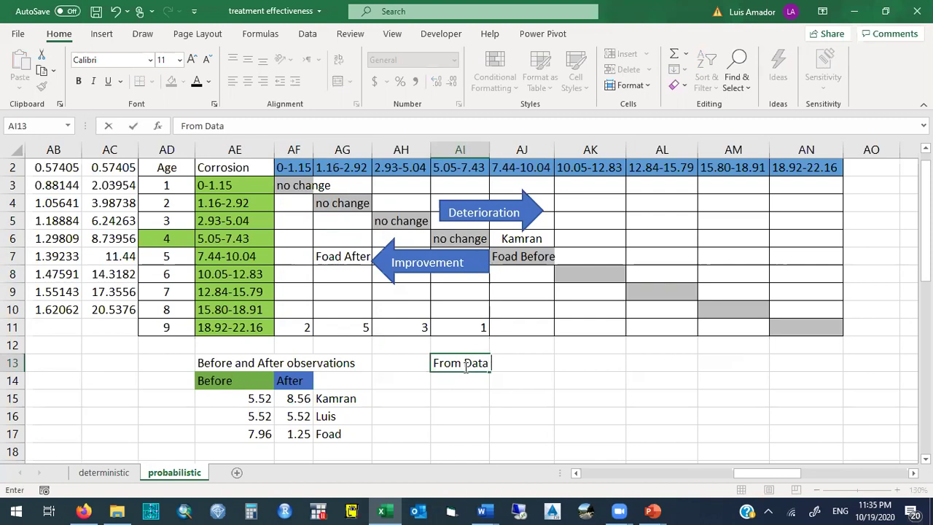
{"action": "type", "text": "set you need separate"}
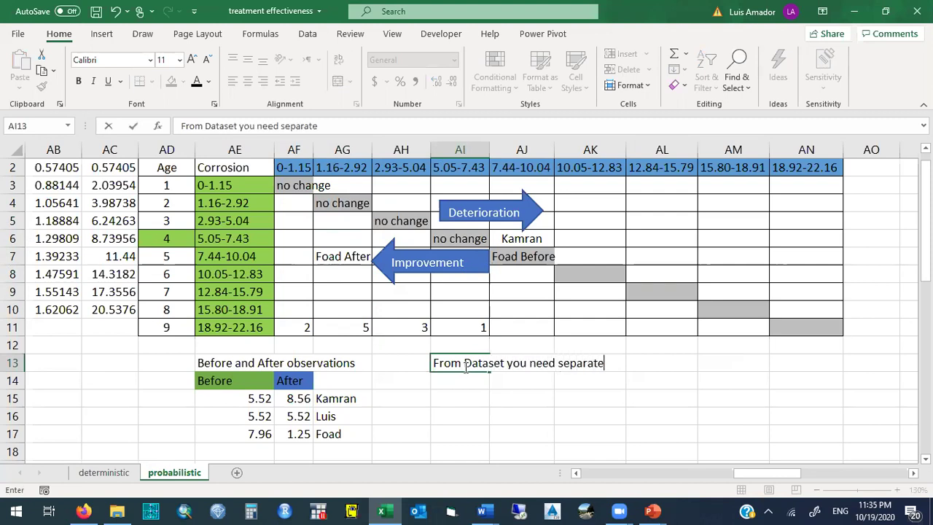
{"action": "type", "text": " deterioration from improvement"}
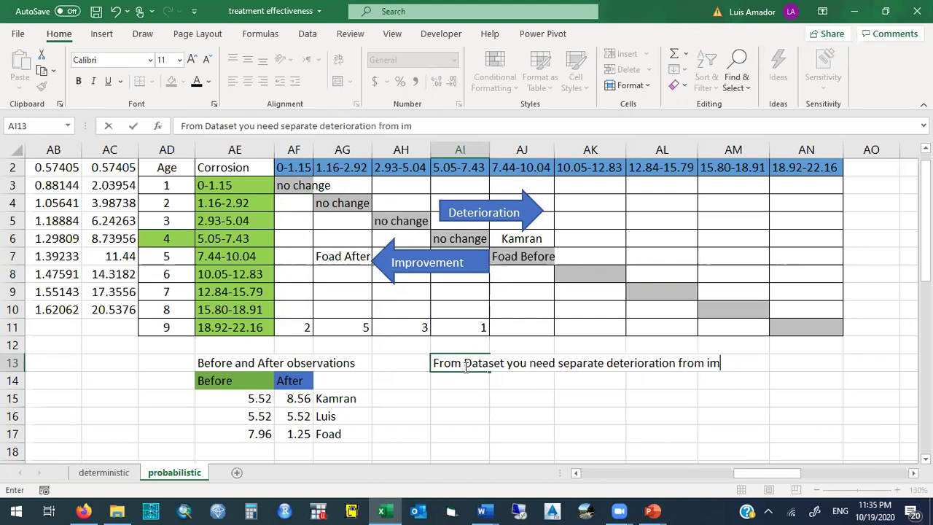
{"action": "key", "text": "Return"}
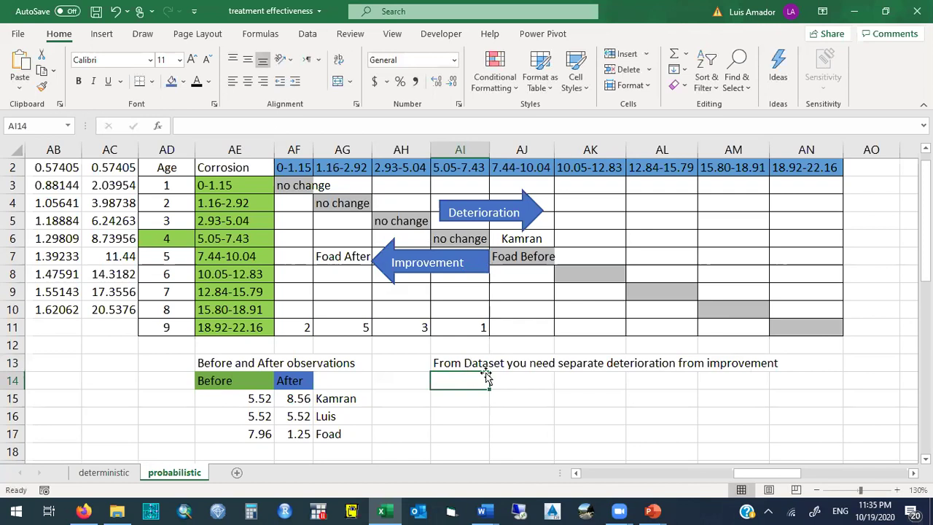
{"action": "left_click", "coordinate": [510, 373]}
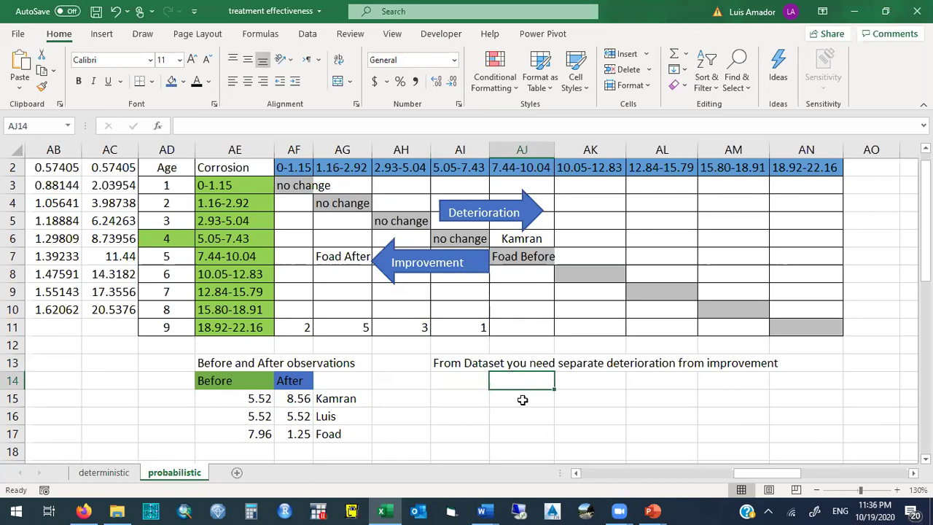
Delete the name in AJ6 and the Deterioration block arrow from the matrix
{"action": "left_click", "coordinate": [528, 238]}
{"action": "key", "text": "Delete"}
{"action": "left_click", "coordinate": [512, 222]}
{"action": "key", "text": "Delete"}
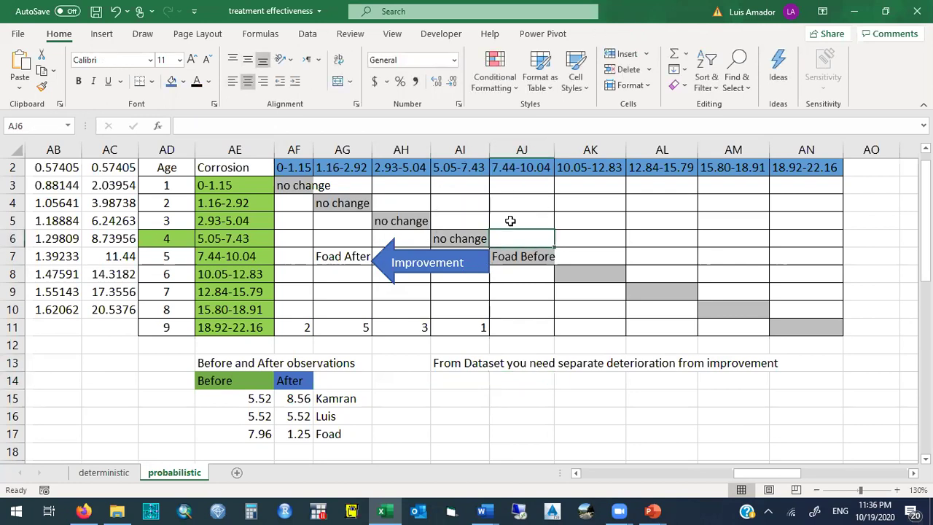
Delete the names in AG15:AG16, the Improvement block arrow, and the before and after name labels in AG7 and AJ7
{"action": "left_click_drag", "start_coordinate": [337, 403], "coordinate": [340, 417]}
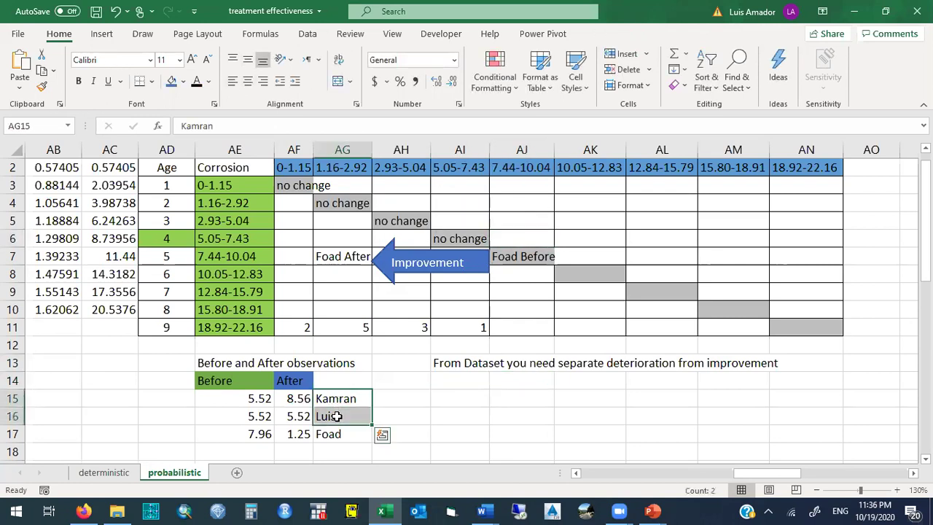
{"action": "key", "text": "Delete"}
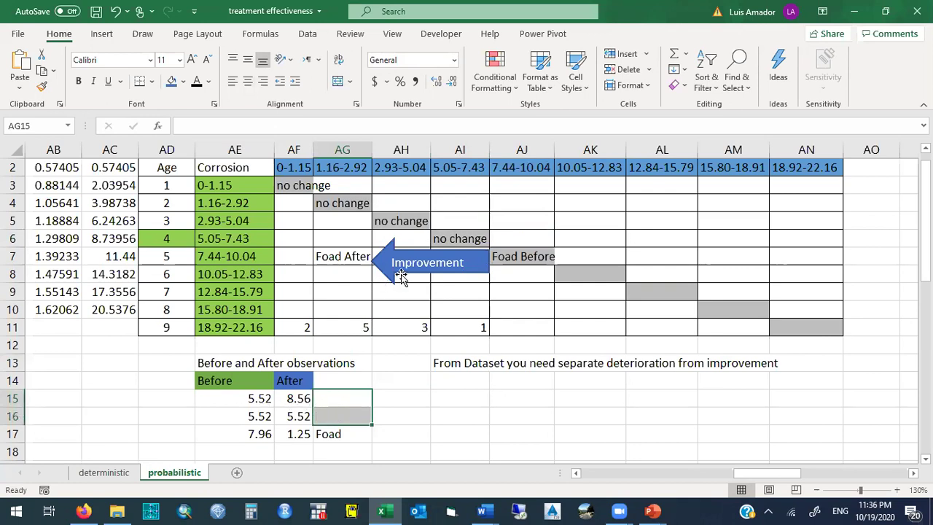
{"action": "left_click", "coordinate": [400, 274]}
{"action": "key", "text": "Delete"}
{"action": "left_click", "coordinate": [349, 254]}
{"action": "key", "text": "Right"}
{"action": "key", "text": "Right"}
{"action": "key", "text": "Right"}
{"action": "key", "text": "Delete"}
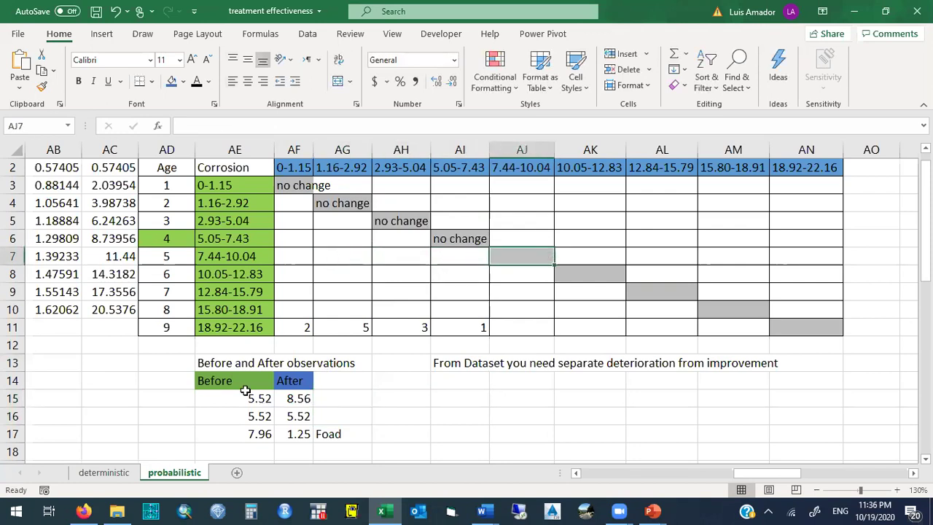
Set the After values of the first two observations, AF15 and AF16, to 1.25 and 2.5
{"action": "left_click", "coordinate": [301, 398]}
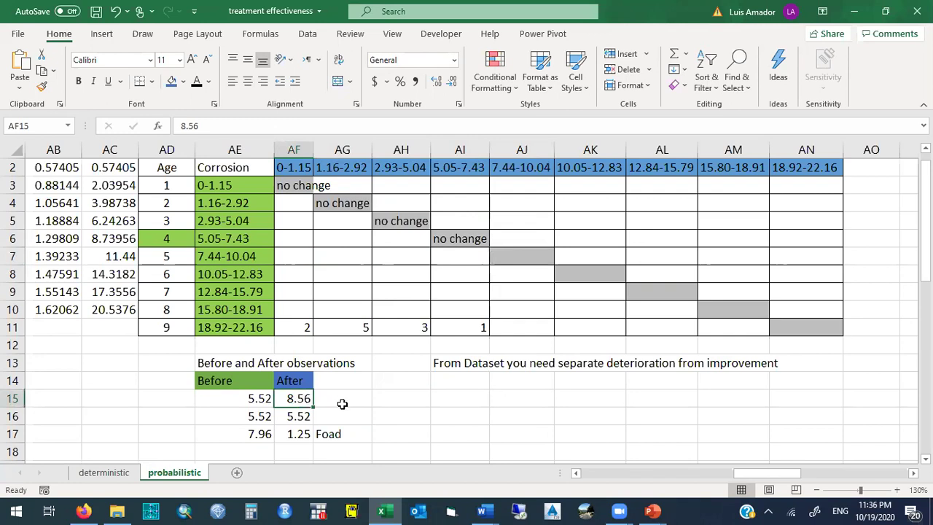
{"action": "type", "text": "1.25"}
{"action": "key", "text": "Return"}
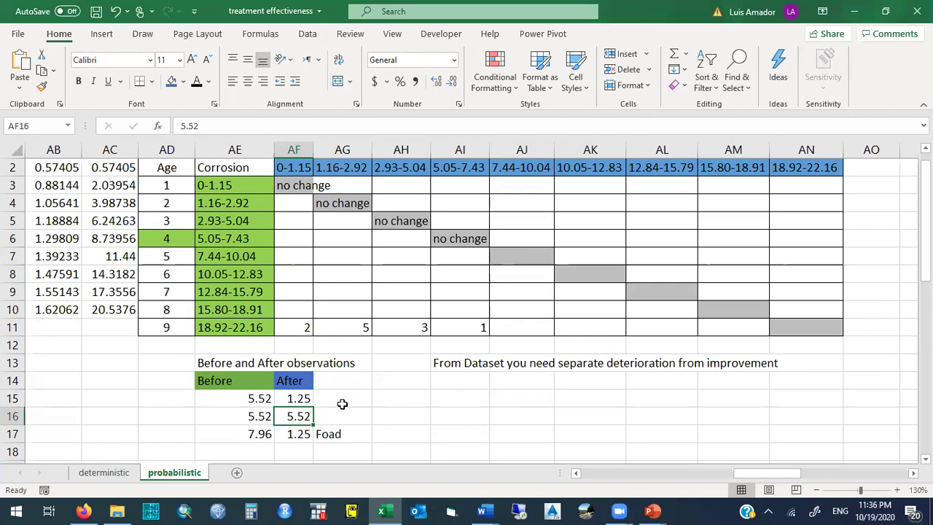
{"action": "type", "text": "2.5"}
{"action": "key", "text": "Return"}
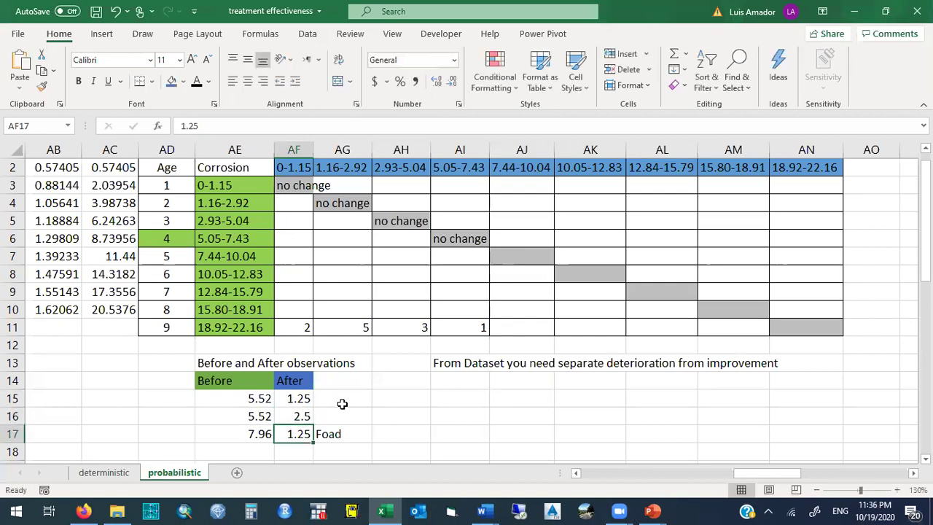
Set the Before values in AE17 to 5.7 and in AE16 to 5.65
{"action": "key", "text": "Left"}
{"action": "type", "text": "5."}
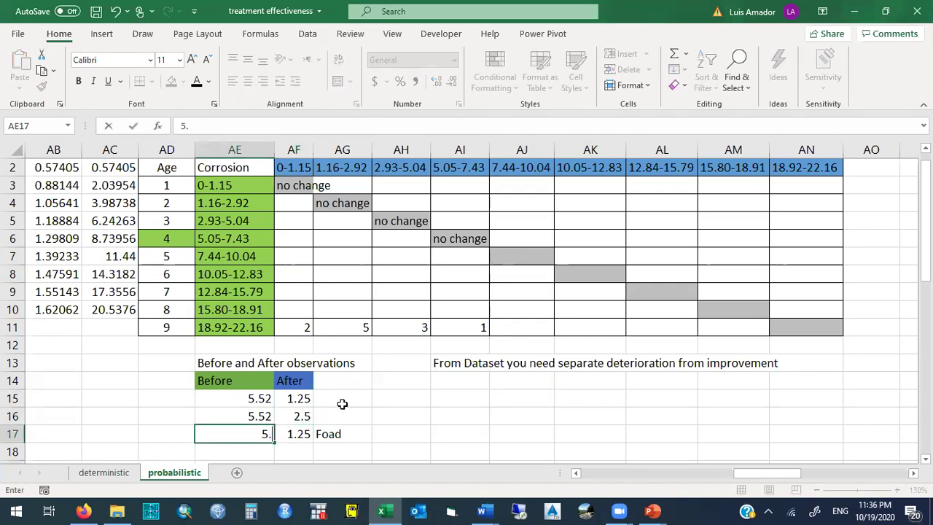
{"action": "type", "text": "7"}
{"action": "key", "text": "Right"}
{"action": "key", "text": "Up"}
{"action": "key", "text": "Left"}
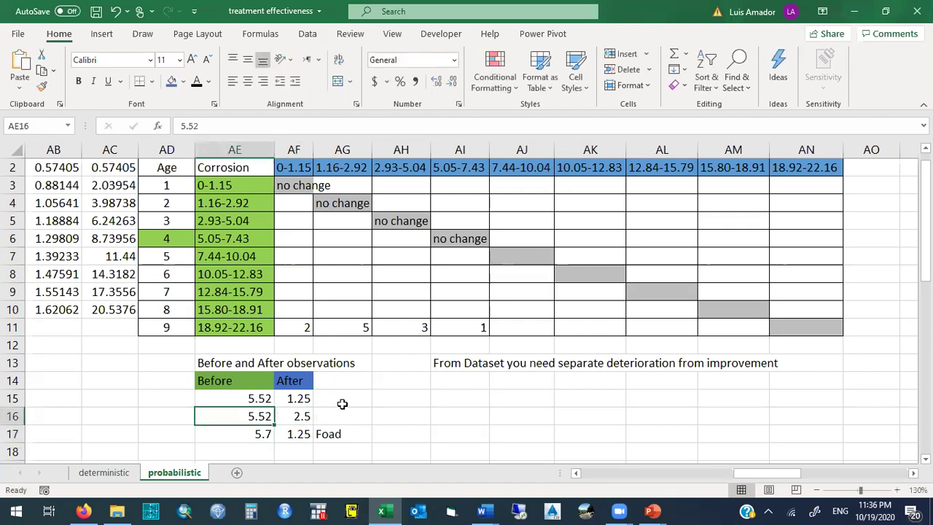
{"action": "type", "text": "5."}
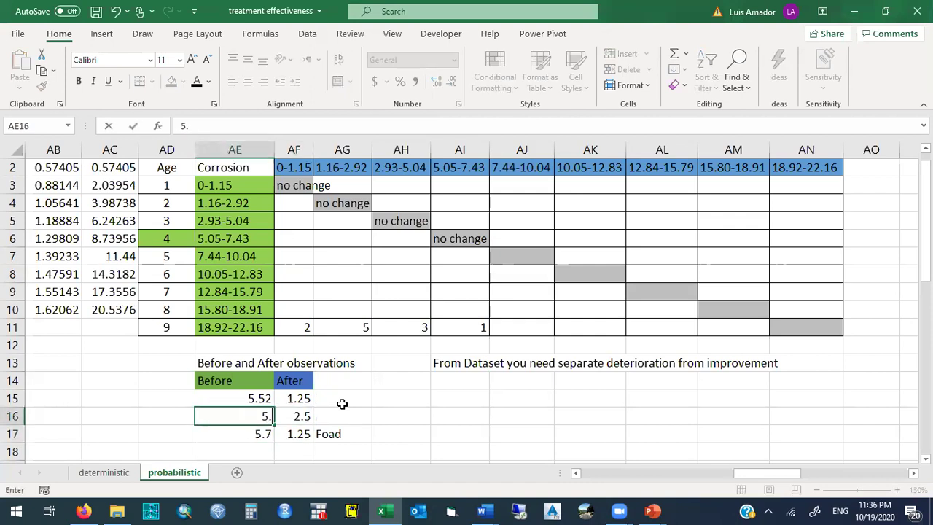
{"action": "type", "text": "65"}
{"action": "key", "text": "Return"}
Set the After value of the third observation in AF17 to 2.8
{"action": "key", "text": "Right"}
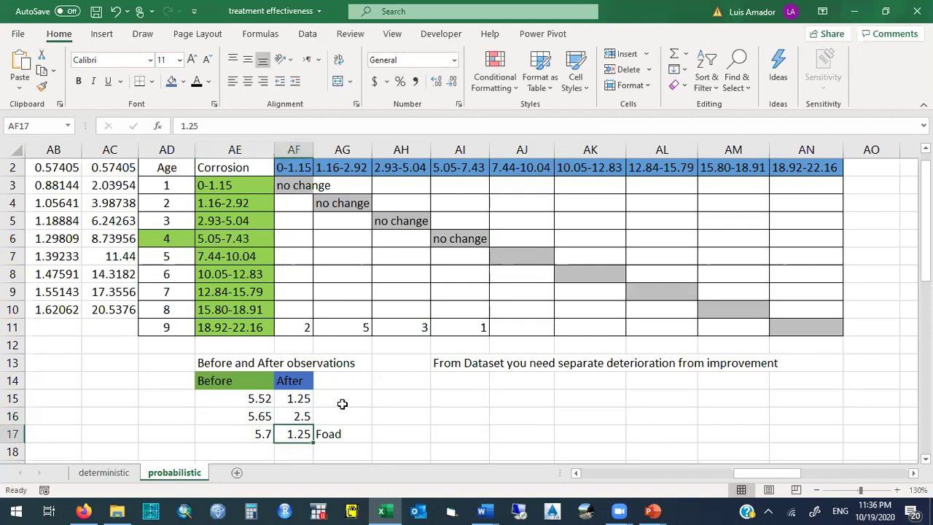
{"action": "type", "text": "2.8"}
{"action": "key", "text": "Return"}
Add a fourth observation in row 18 with 5.9 as the Before value and 2.35 as the After value
{"action": "key", "text": "Left"}
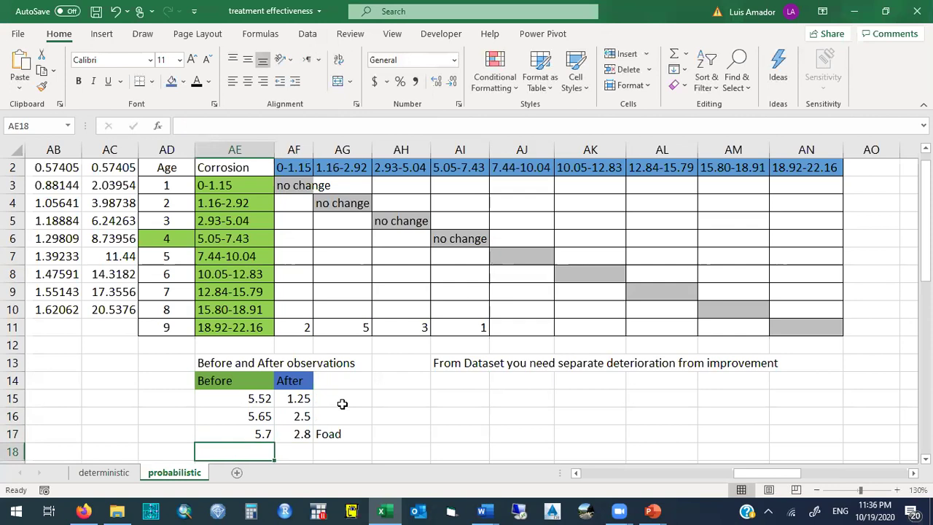
{"action": "type", "text": "5.9"}
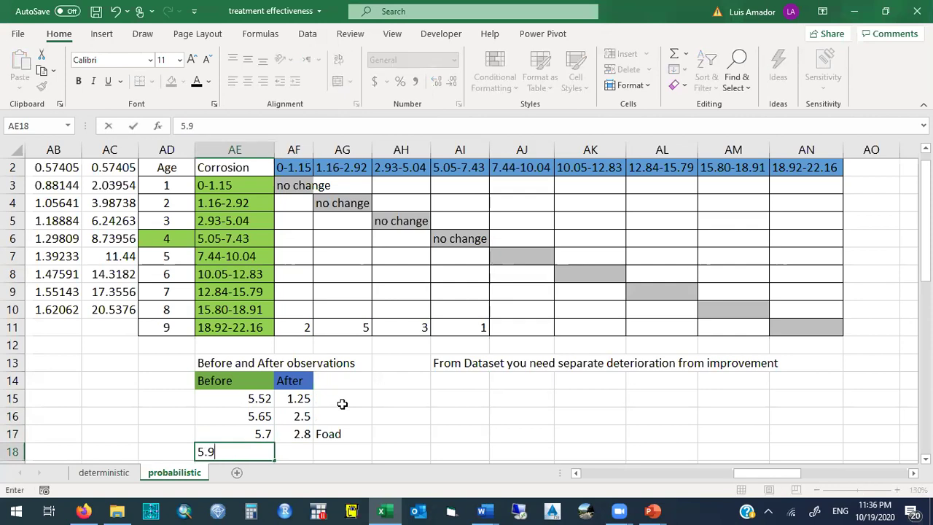
{"action": "key", "text": "Return"}
{"action": "key", "text": "Up"}
{"action": "key", "text": "Right"}
{"action": "type", "text": "2.35"}
{"action": "key", "text": "Return"}
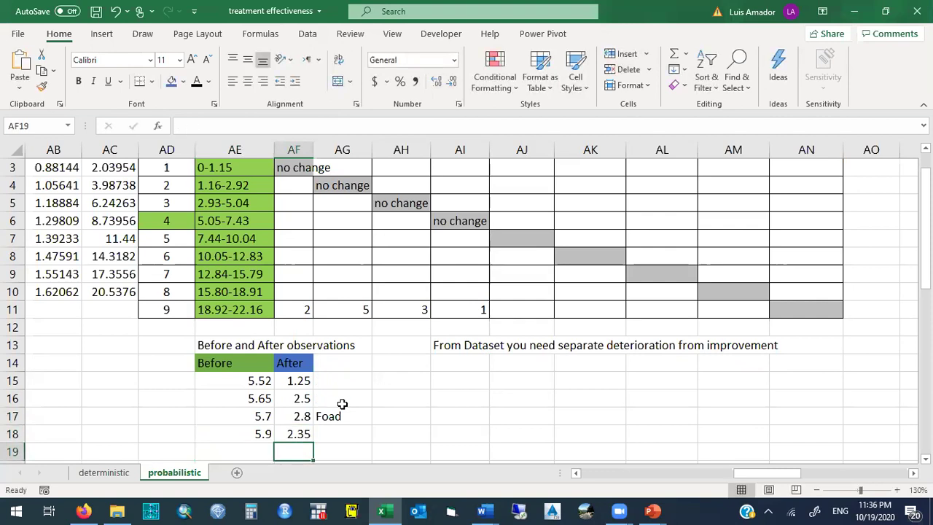
{"action": "key", "text": "Return"}
{"action": "key", "text": "Up"}
{"action": "key", "text": "Up"}
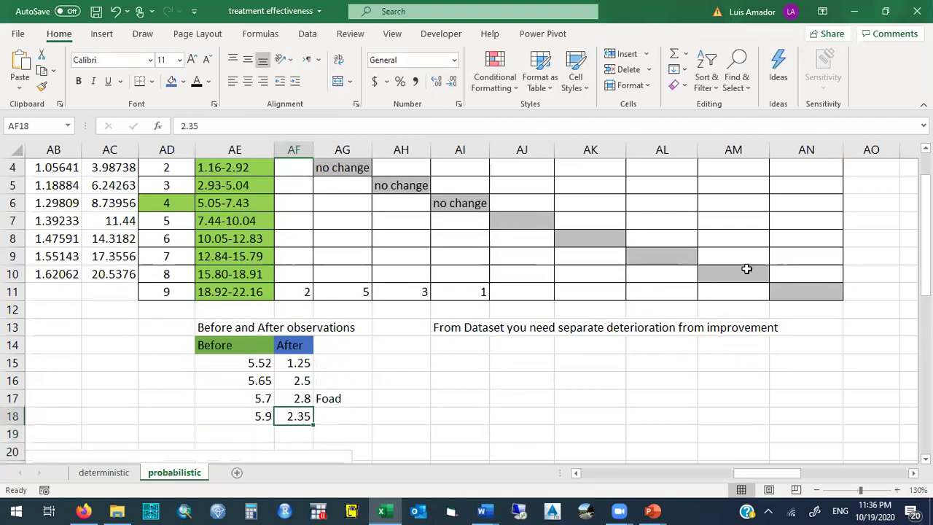
Shrink the heights of rows 12 and 13 to bring the observations closer to the matrix
{"action": "scroll", "coordinate": [591, 221], "scroll_direction": "up", "scroll_amount": 1}
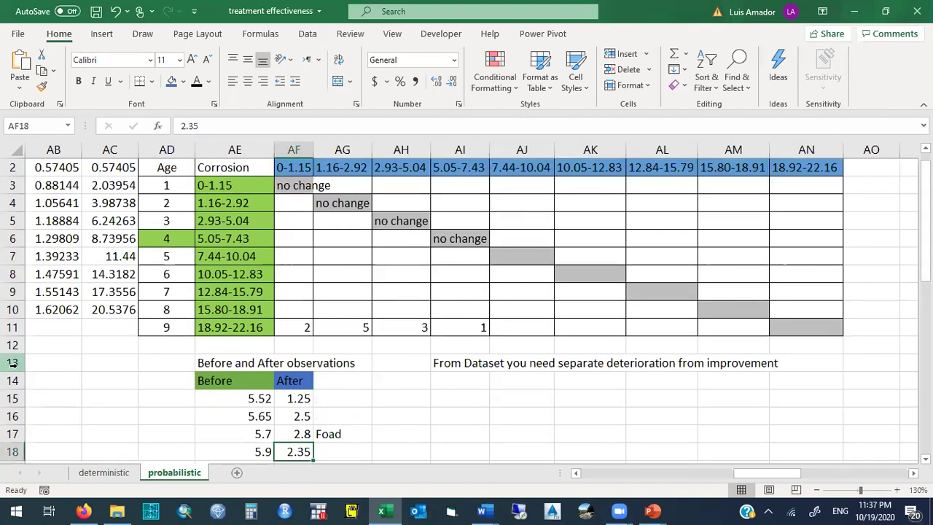
{"action": "left_click_drag", "start_coordinate": [13, 365], "coordinate": [13, 342]}
{"action": "left_click", "coordinate": [268, 375]}
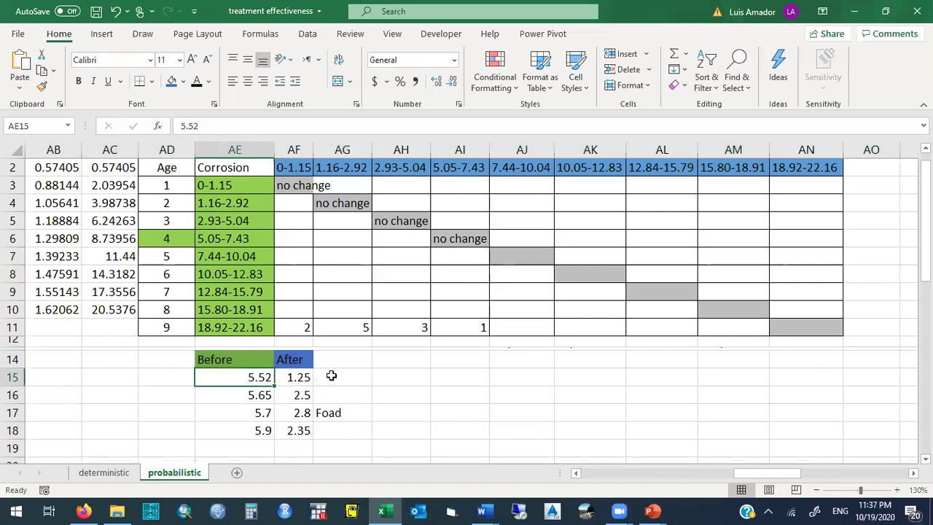
Tally the first observation by entering 1 in AG6, where row 5.05-7.43 meets column 1.16-2.92
{"action": "left_click", "coordinate": [294, 375]}
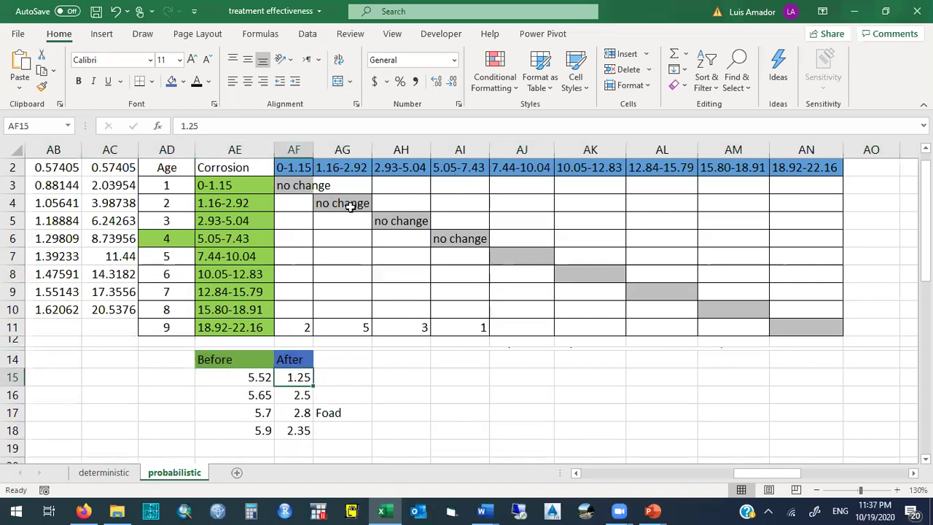
{"action": "left_click", "coordinate": [463, 170]}
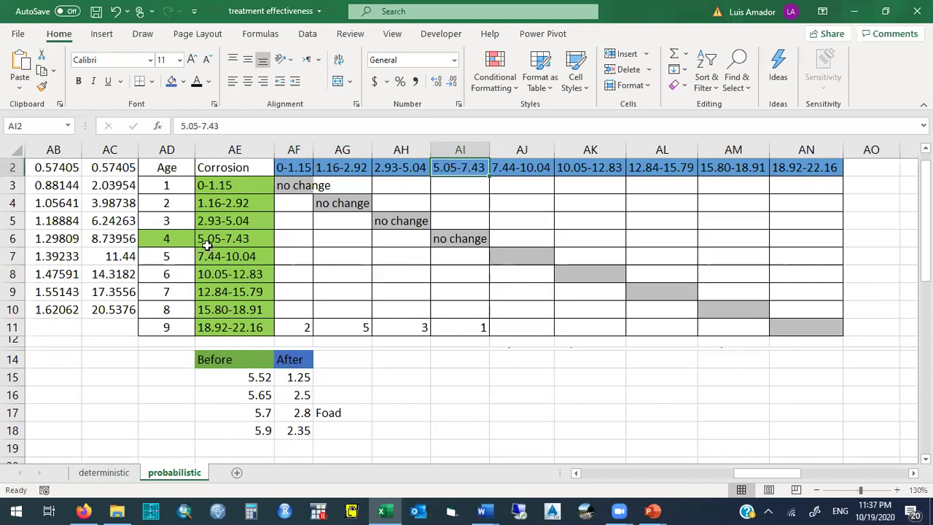
{"action": "left_click_drag", "start_coordinate": [180, 242], "coordinate": [455, 240]}
{"action": "left_click", "coordinate": [455, 239]}
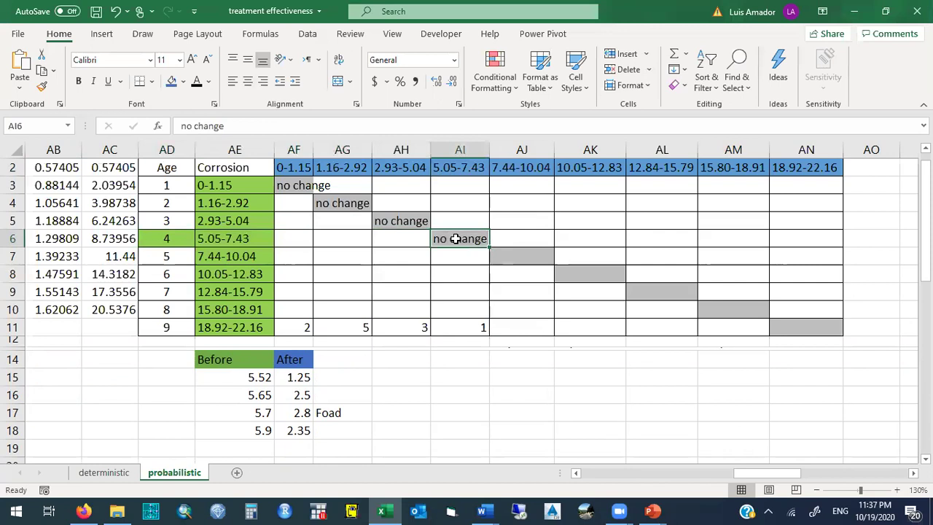
{"action": "key", "text": "Left"}
{"action": "key", "text": "Left"}
{"action": "type", "text": "1"}
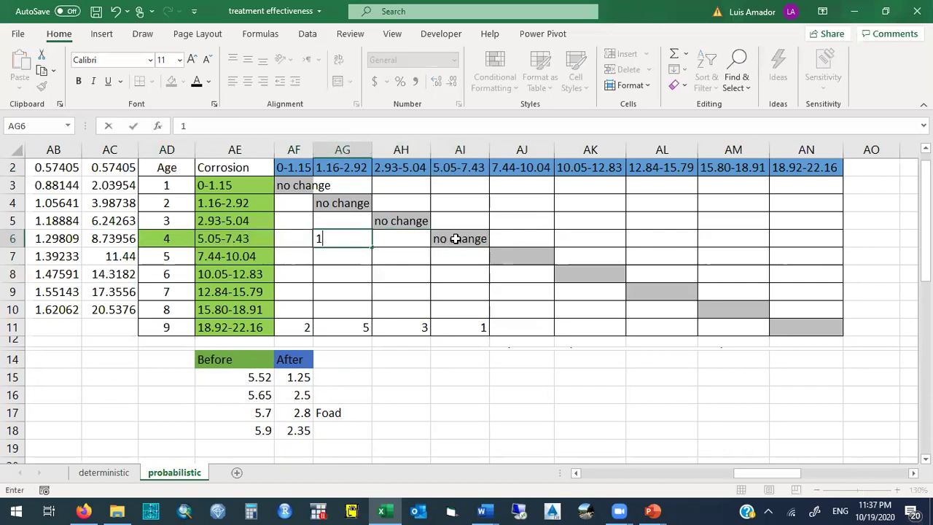
{"action": "key", "text": "Return"}
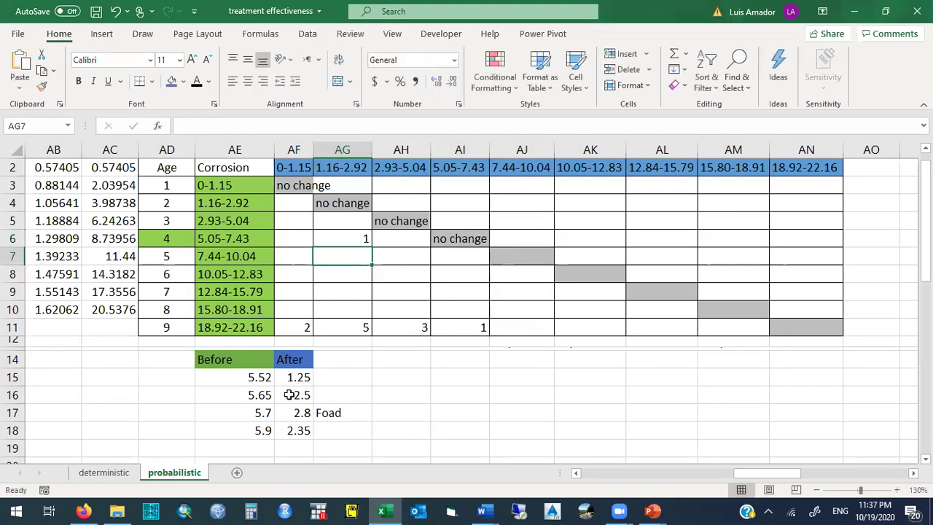
Raise the tally in AG6 to 2 and finally to 3 for the second and third observations
{"action": "left_click", "coordinate": [267, 396]}
{"action": "left_click", "coordinate": [305, 397]}
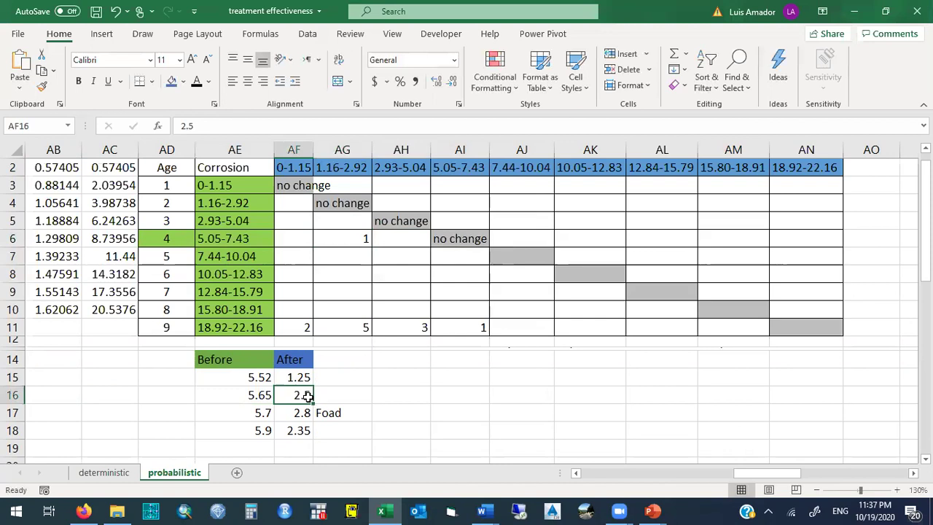
{"action": "left_click", "coordinate": [455, 238]}
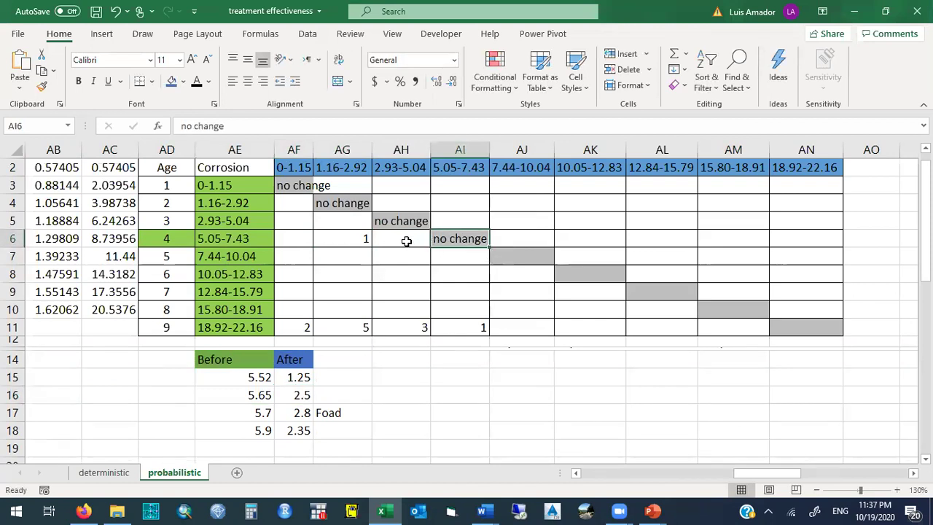
{"action": "left_click", "coordinate": [357, 241]}
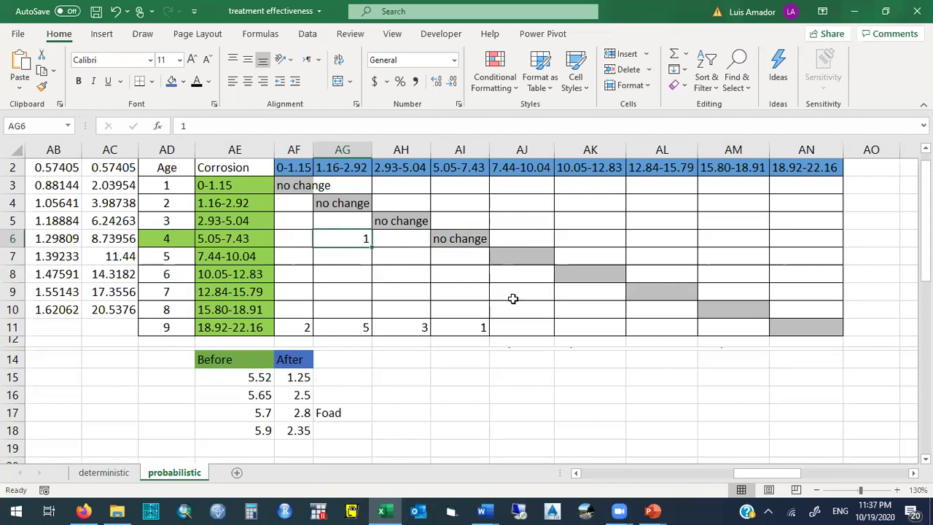
{"action": "type", "text": "2"}
{"action": "key", "text": "Return"}
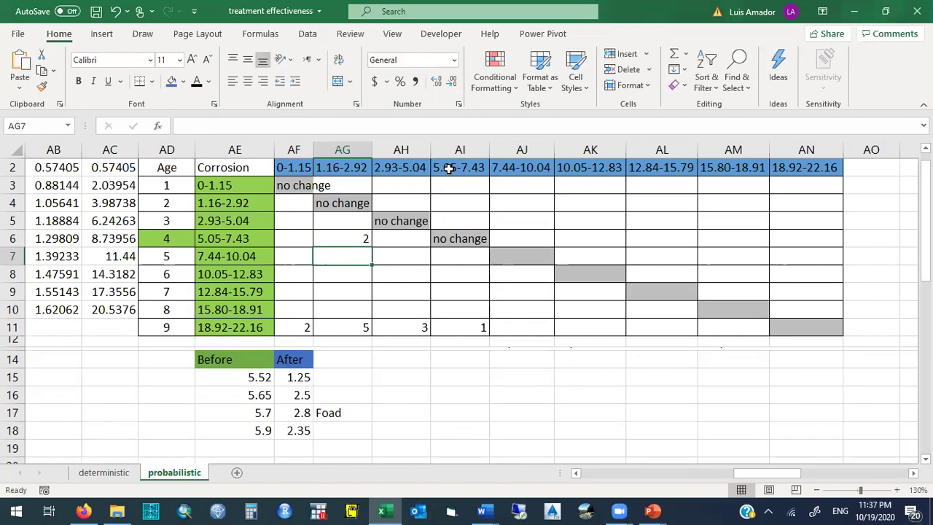
{"action": "left_click", "coordinate": [361, 242]}
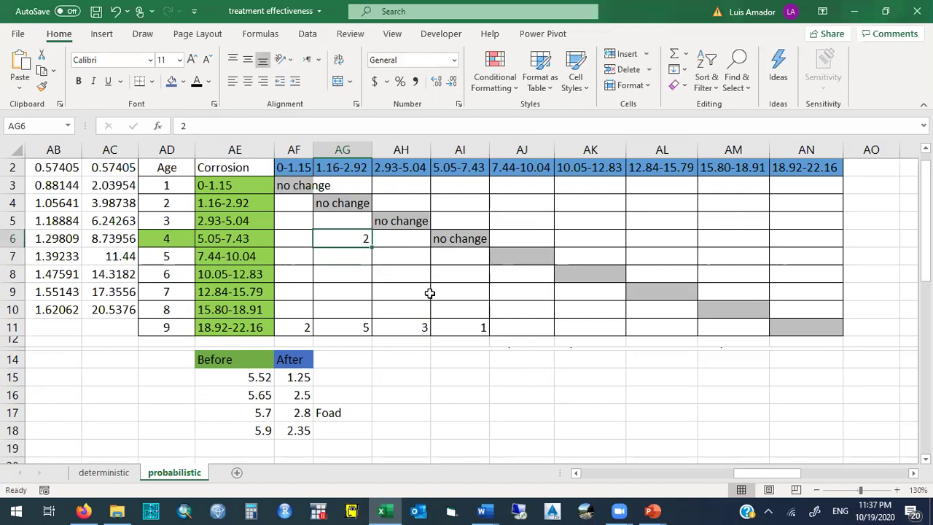
{"action": "type", "text": "3"}
{"action": "key", "text": "Return"}
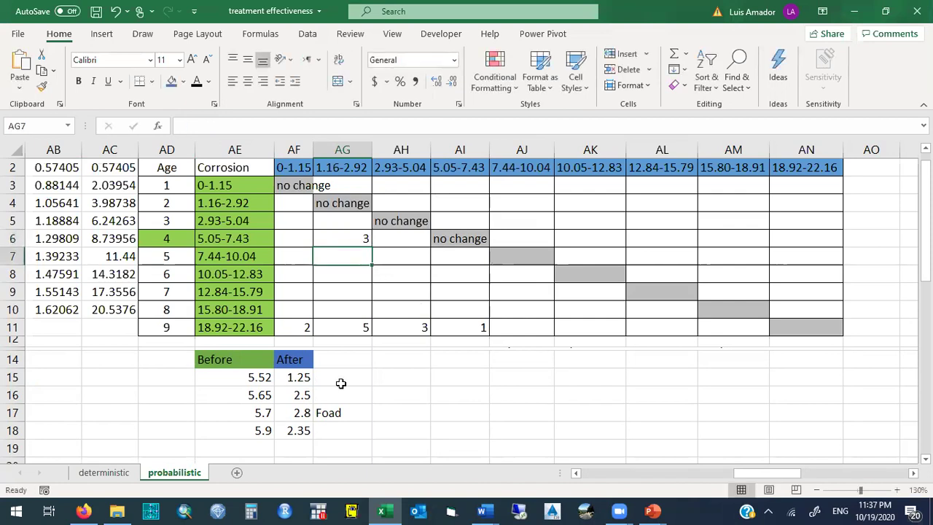
Change the After value of the fourth observation in AF18 to 2.95
{"action": "left_click", "coordinate": [299, 431]}
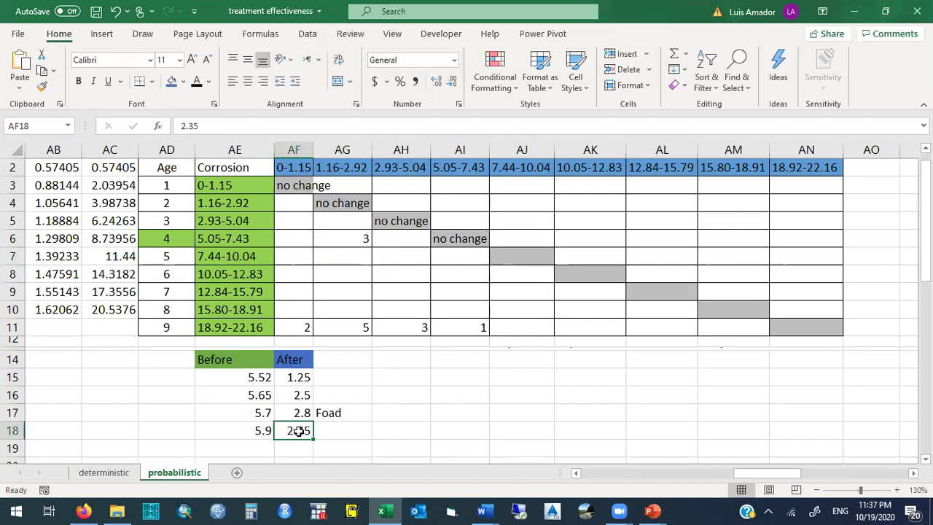
{"action": "type", "text": "2.95"}
{"action": "key", "text": "Return"}
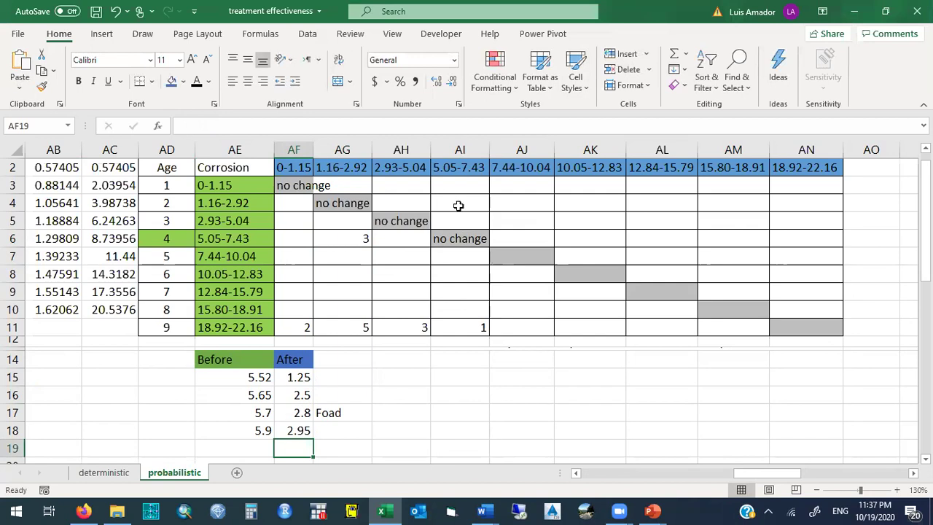
Tally the fourth observation by entering 1 in AH6, under the 2.93-5.04 column
{"action": "left_click", "coordinate": [458, 239]}
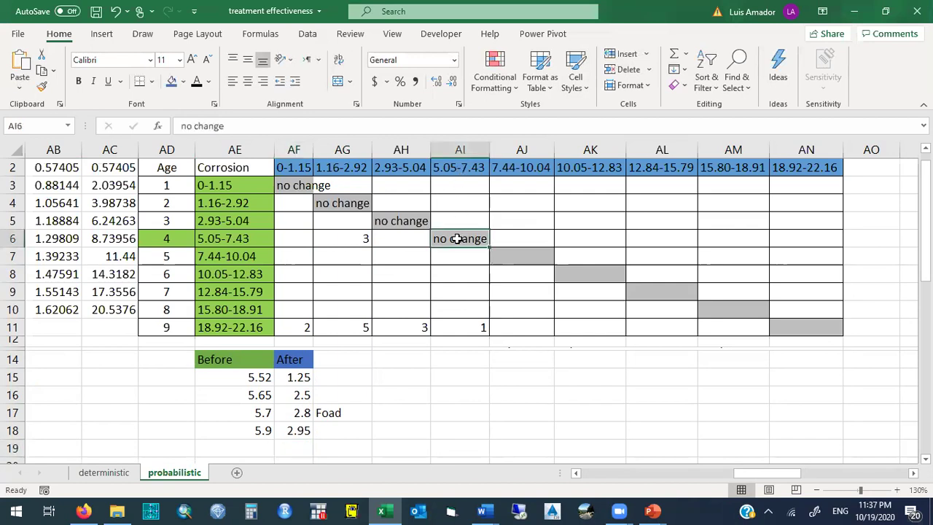
{"action": "left_click", "coordinate": [392, 242]}
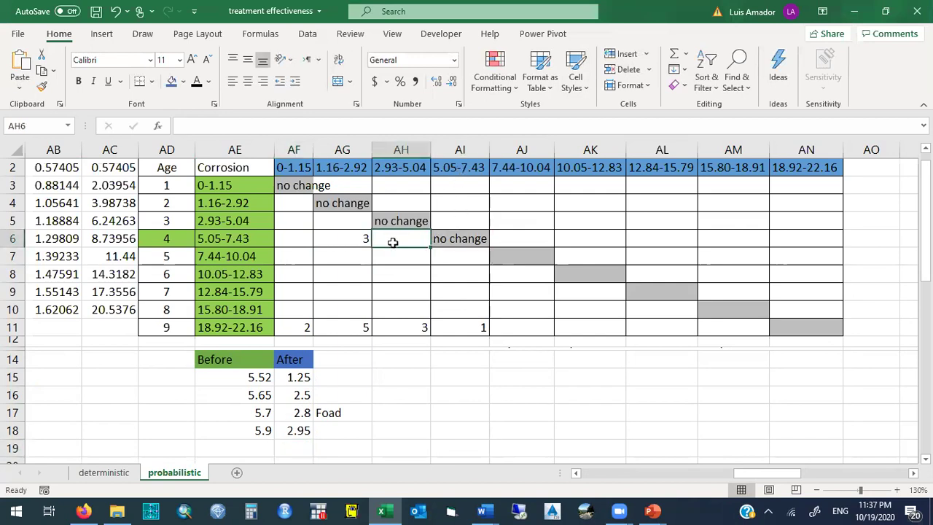
{"action": "type", "text": "1"}
{"action": "key", "text": "Return"}
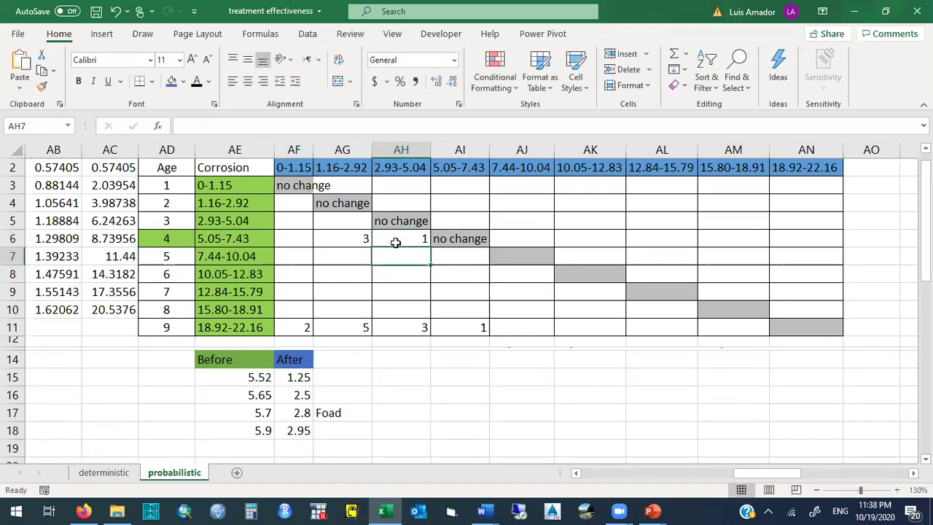
Center the counts in AG6:AH6 and delete the remaining name in AG17 beside the observations
{"action": "left_click_drag", "start_coordinate": [362, 242], "coordinate": [416, 240]}
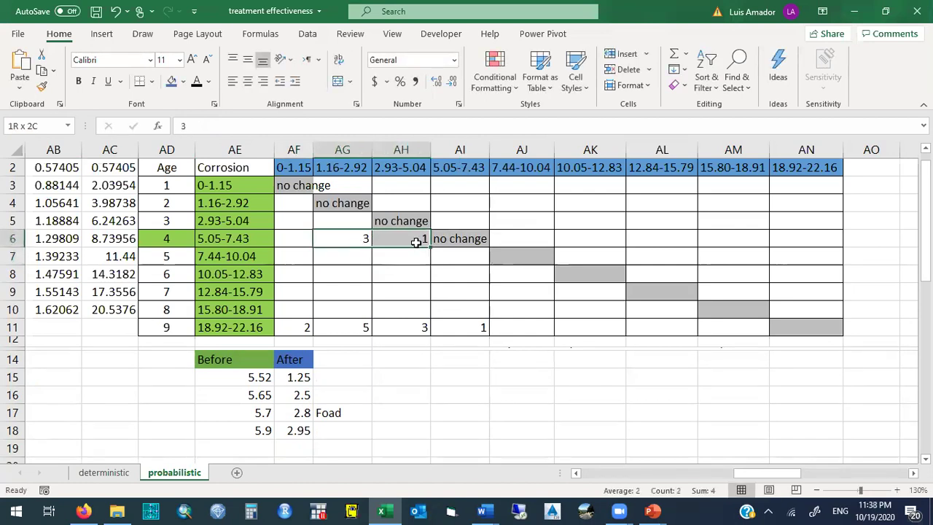
{"action": "left_click", "coordinate": [247, 85]}
{"action": "left_click_drag", "start_coordinate": [245, 377], "coordinate": [304, 427]}
{"action": "left_click", "coordinate": [334, 413]}
{"action": "key", "text": "Delete"}
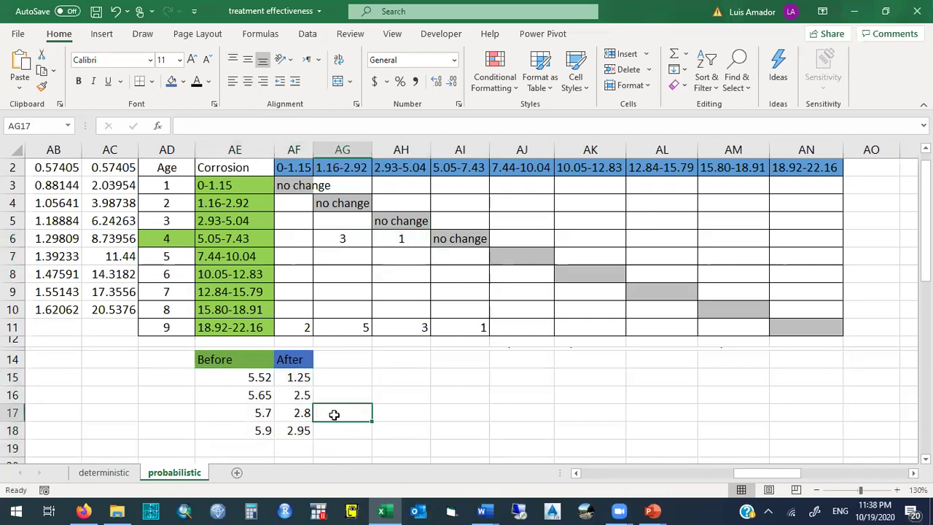
{"action": "left_click_drag", "start_coordinate": [350, 238], "coordinate": [403, 238]}
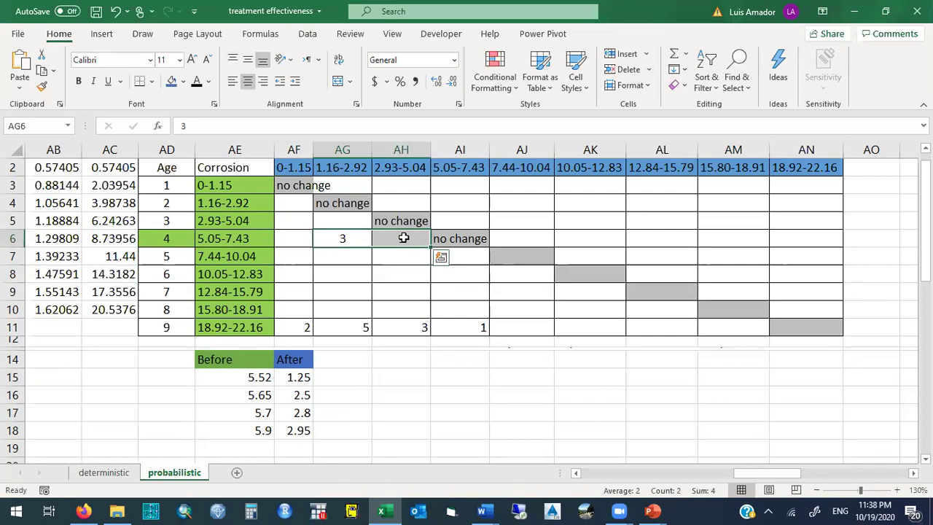
Examine how many age classes the row 6 tallies in AG6 and AH6 lie from the no-change cell, comparing with the ages in row 1
{"action": "left_click", "coordinate": [340, 241]}
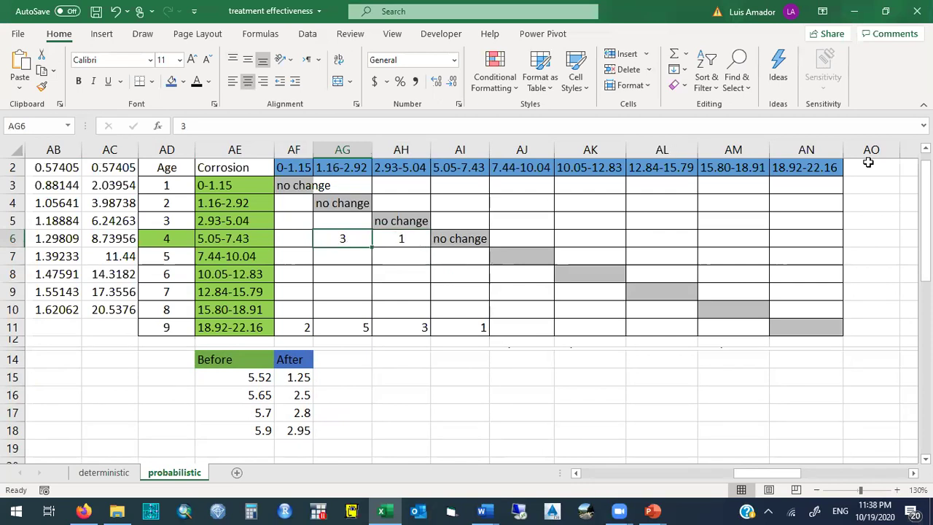
{"action": "scroll", "coordinate": [869, 162], "scroll_direction": "up", "scroll_amount": 1}
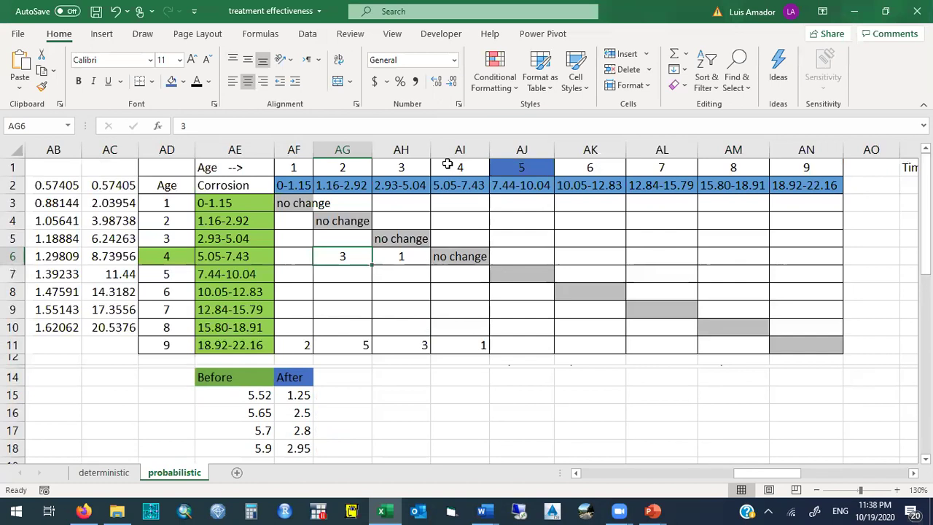
{"action": "left_click", "coordinate": [465, 257]}
{"action": "left_click_drag", "start_coordinate": [464, 257], "coordinate": [406, 255]}
{"action": "key", "text": "ctrl+v"}
{"action": "left_click_drag", "start_coordinate": [462, 162], "coordinate": [391, 165]}
{"action": "key", "text": "ctrl+v"}
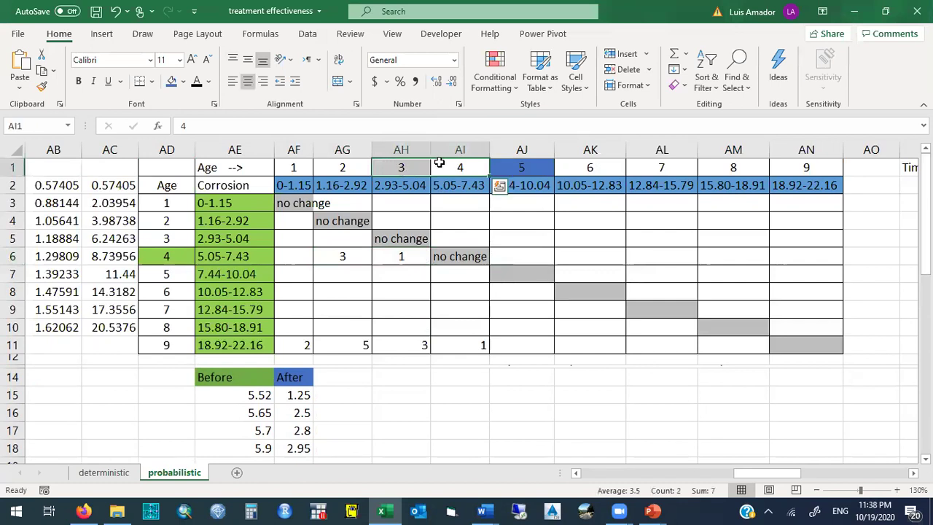
{"action": "left_click", "coordinate": [439, 254]}
{"action": "left_click_drag", "start_coordinate": [440, 254], "coordinate": [356, 251]}
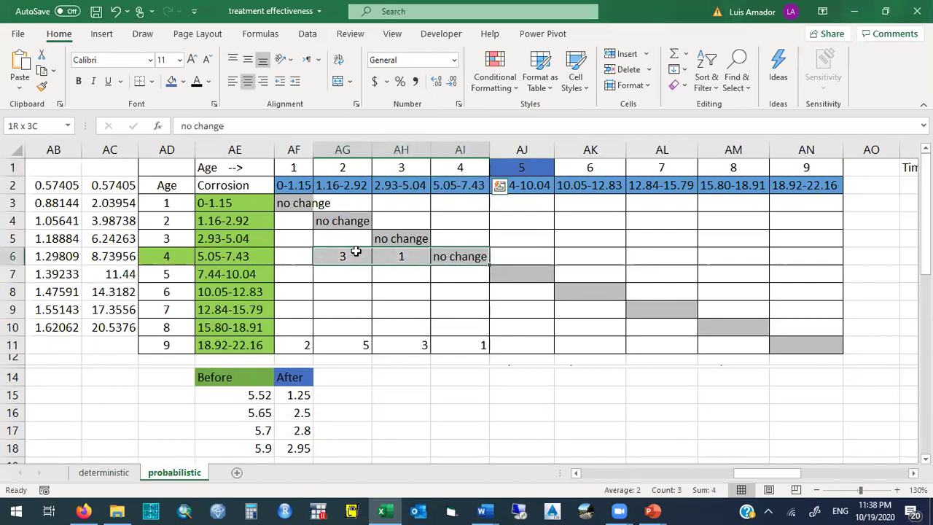
{"action": "key", "text": "ctrl+v"}
{"action": "left_click_drag", "start_coordinate": [456, 166], "coordinate": [348, 162]}
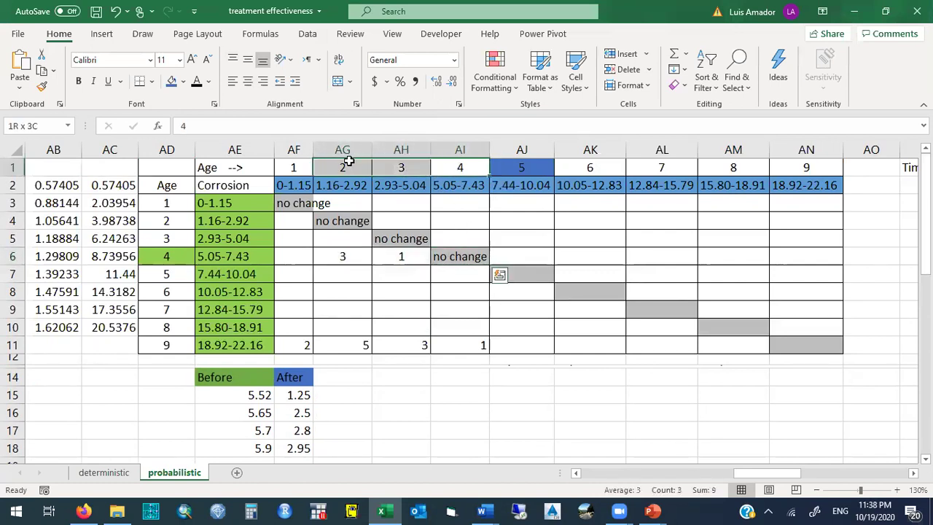
{"action": "key", "text": "ctrl+v"}
{"action": "left_click_drag", "start_coordinate": [458, 259], "coordinate": [358, 252]}
{"action": "key", "text": "ctrl+v"}
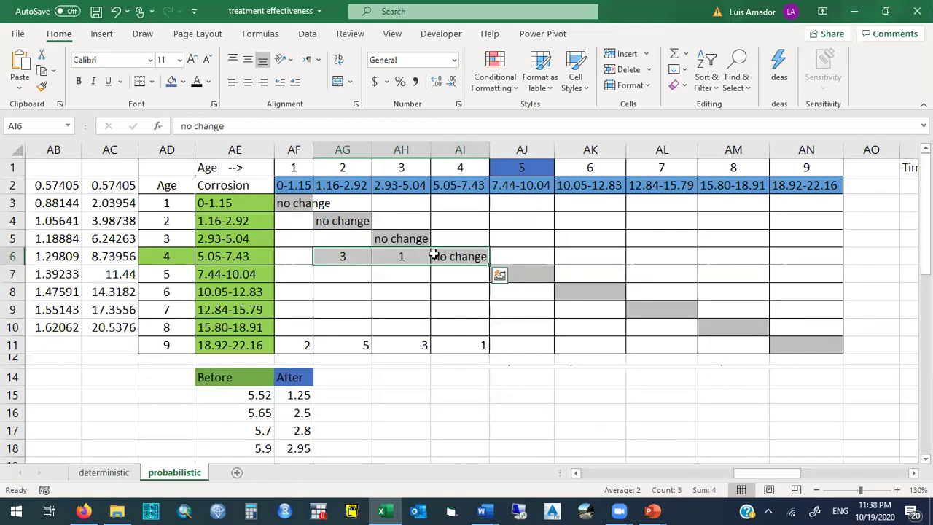
{"action": "left_click_drag", "start_coordinate": [434, 255], "coordinate": [406, 255]}
{"action": "key", "text": "ctrl+v"}
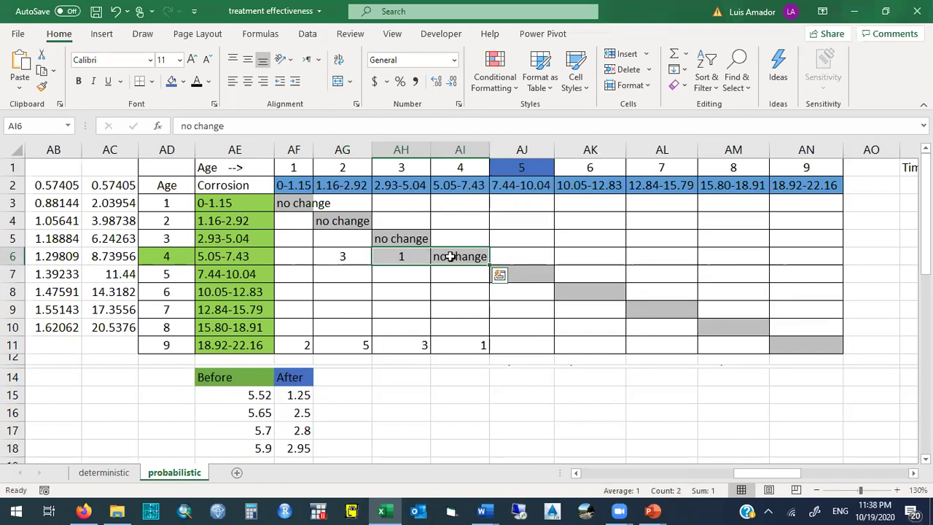
{"action": "key", "text": "Escape"}
{"action": "left_click", "coordinate": [354, 256]}
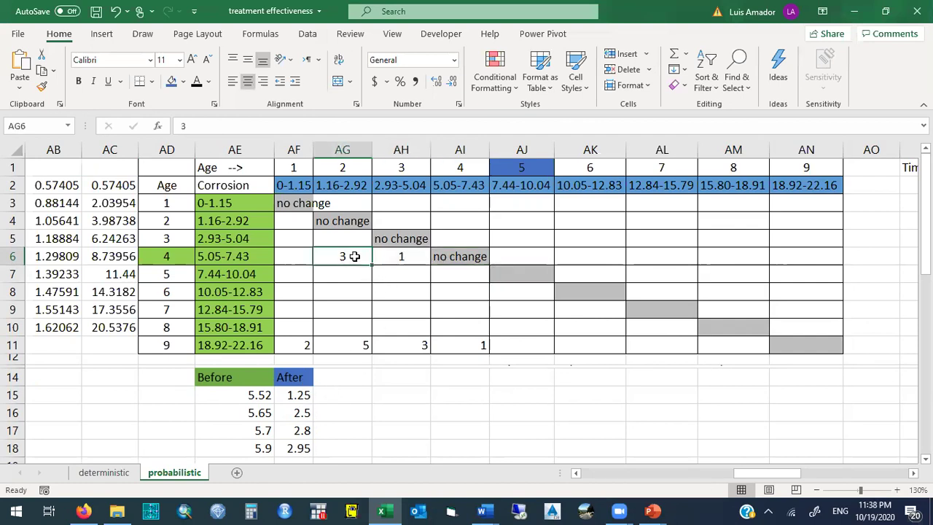
{"action": "left_click", "coordinate": [451, 256]}
{"action": "left_click_drag", "start_coordinate": [450, 256], "coordinate": [348, 255]}
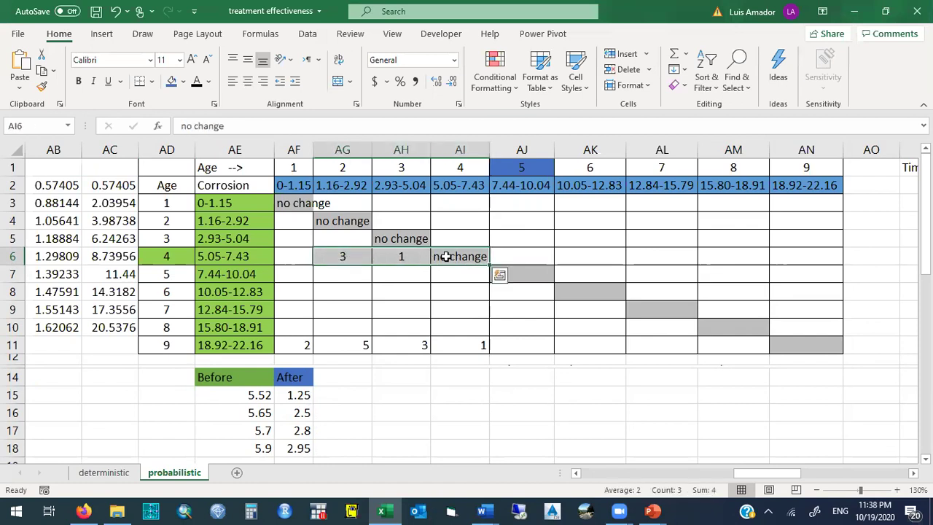
{"action": "left_click_drag", "start_coordinate": [452, 170], "coordinate": [322, 165]}
Convert the row 6 tallies to probabilities by entering =3/4 in AG6 and =1/4 in AH6
{"action": "left_click", "coordinate": [350, 256]}
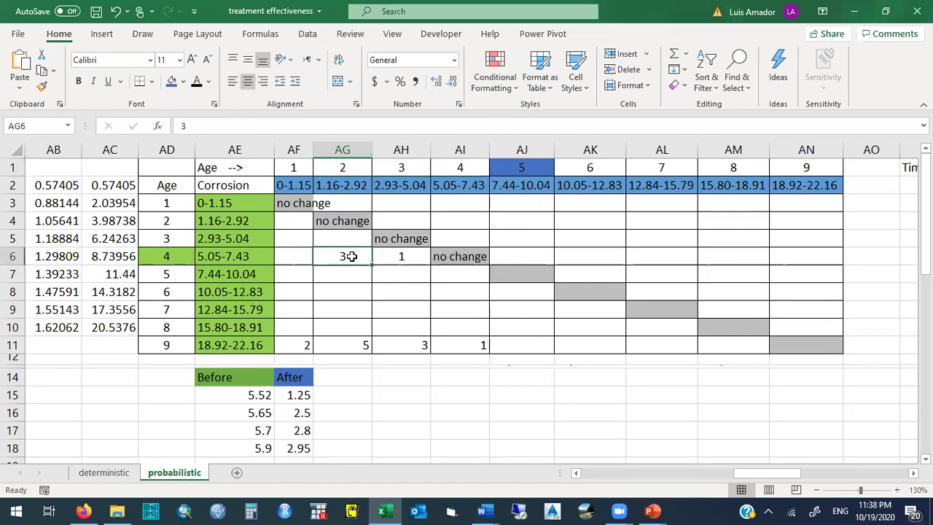
{"action": "type", "text": "=3/4"}
{"action": "key", "text": "Return"}
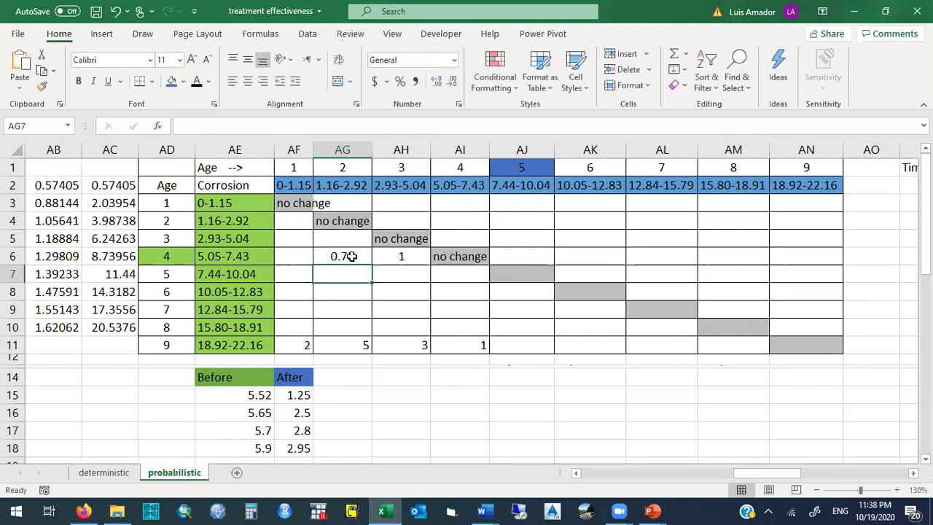
{"action": "left_click", "coordinate": [400, 257]}
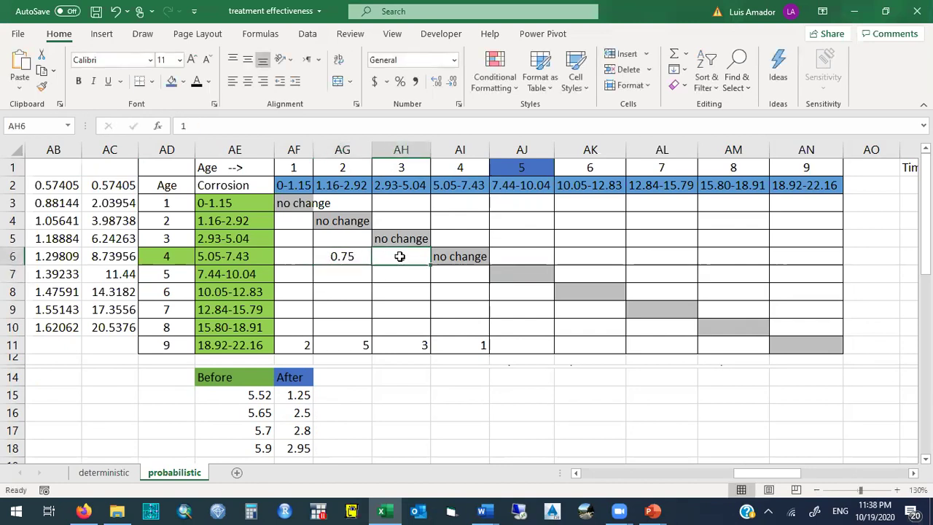
{"action": "type", "text": "=1/4"}
{"action": "key", "text": "Return"}
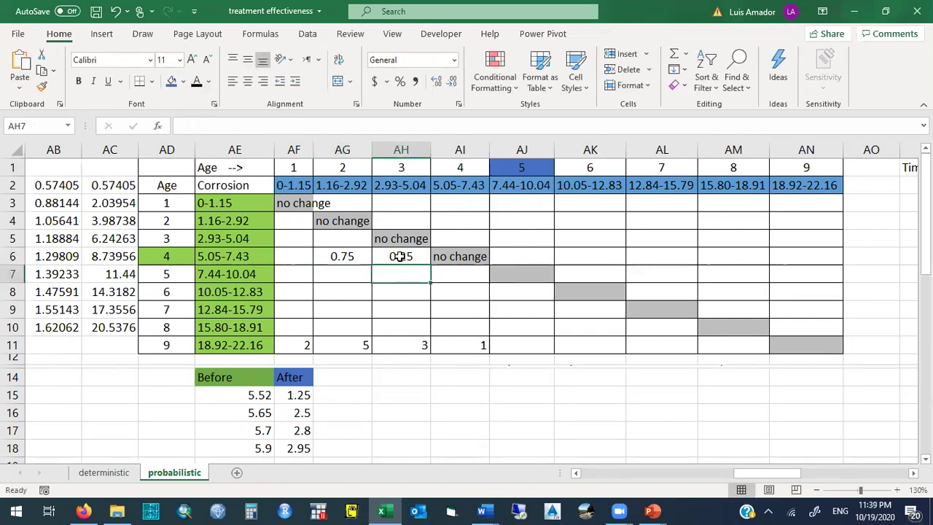
List each probability with its years gained below the matrix: 0.75 and 2 in AH14:AI14, 0.25 and 1 in AH15:AI15
{"action": "left_click", "coordinate": [412, 379]}
{"action": "type", "text": "0.75"}
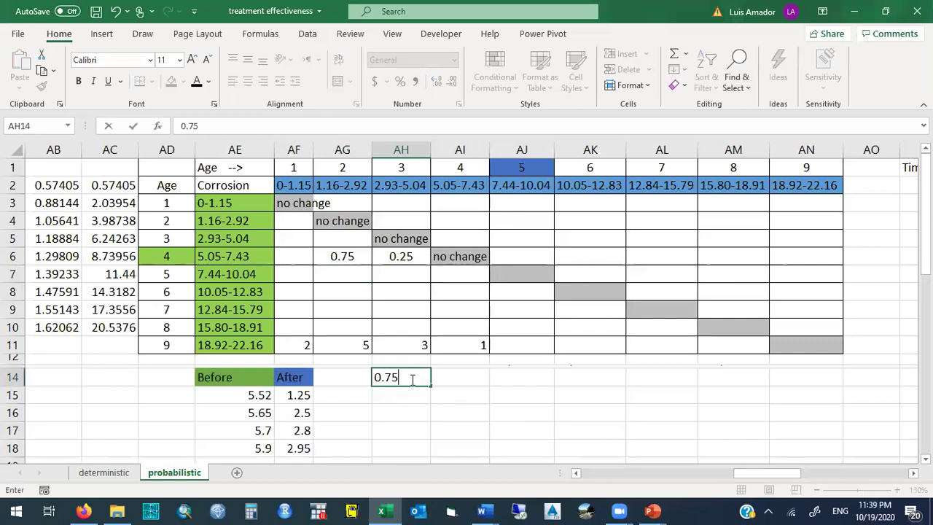
{"action": "key", "text": "Tab"}
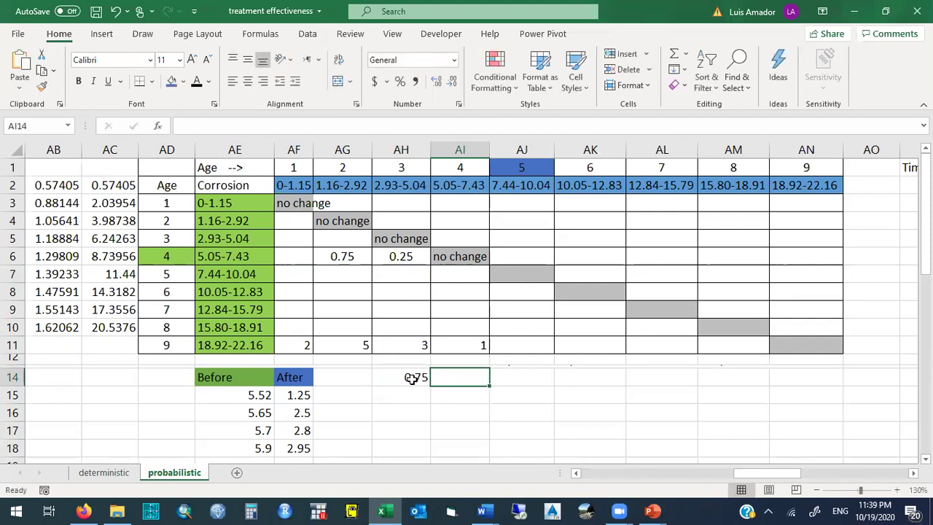
{"action": "type", "text": "2"}
{"action": "key", "text": "Return"}
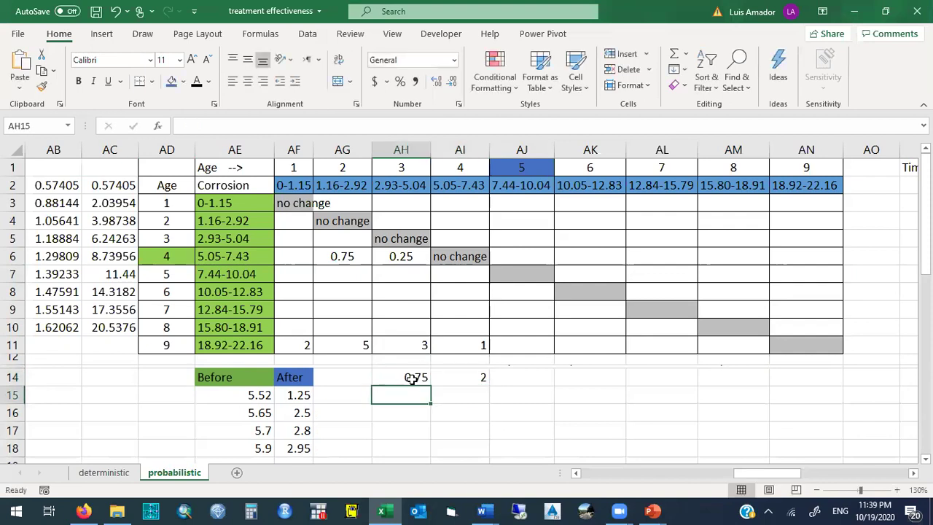
{"action": "type", "text": "0.25"}
{"action": "key", "text": "Tab"}
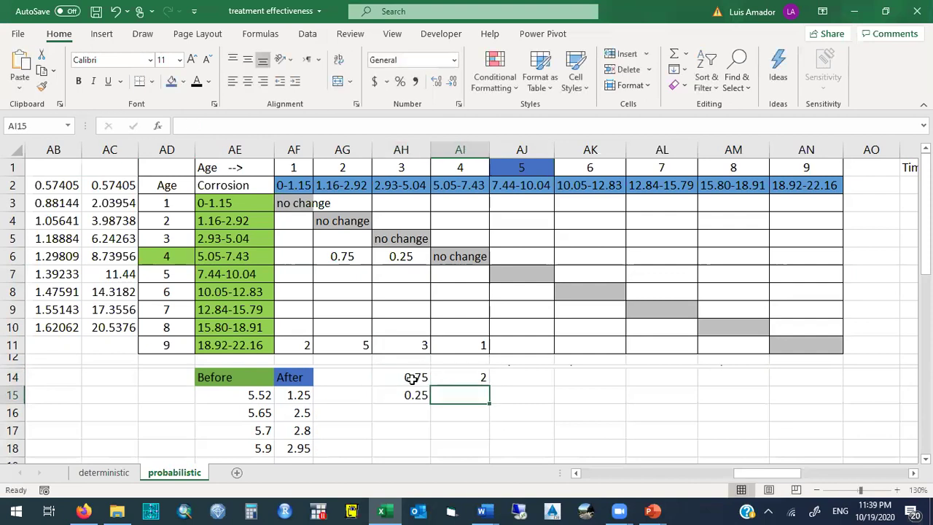
{"action": "type", "text": "1"}
{"action": "key", "text": "Down"}
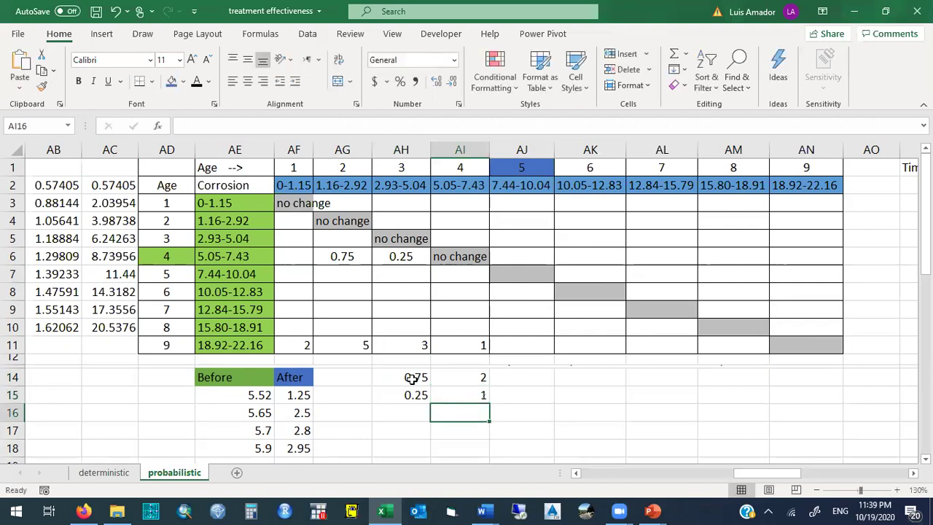
Multiply years gained by probability for each row with formulas AI14*AH14 in AJ14 and AI15*AH15 in AJ15
{"action": "left_click", "coordinate": [520, 382]}
{"action": "type", "text": "+"}
{"action": "key", "text": "Left"}
{"action": "type", "text": "*"}
{"action": "key", "text": "Left"}
{"action": "key", "text": "Left"}
{"action": "key", "text": "Return"}
{"action": "type", "text": "+"}
{"action": "key", "text": "Left"}
{"action": "type", "text": "*"}
{"action": "key", "text": "Left"}
{"action": "key", "text": "Left"}
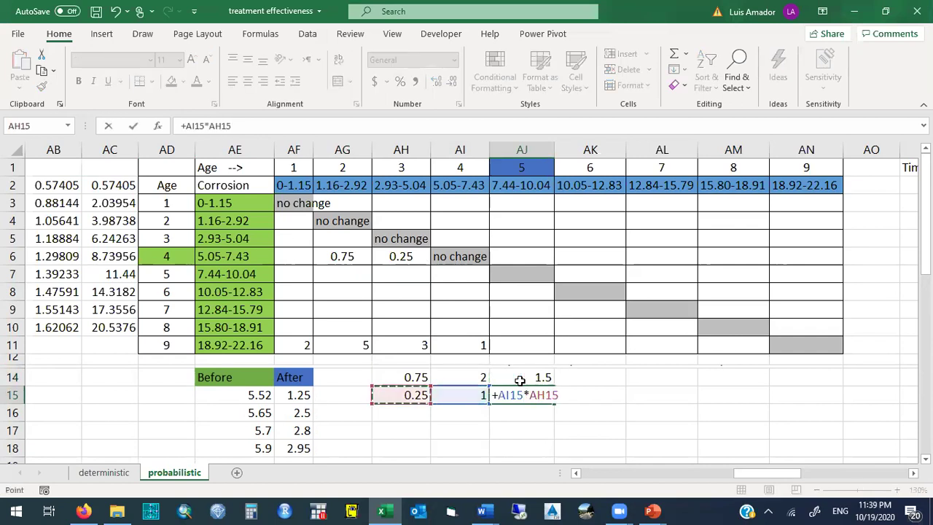
{"action": "key", "text": "Return"}
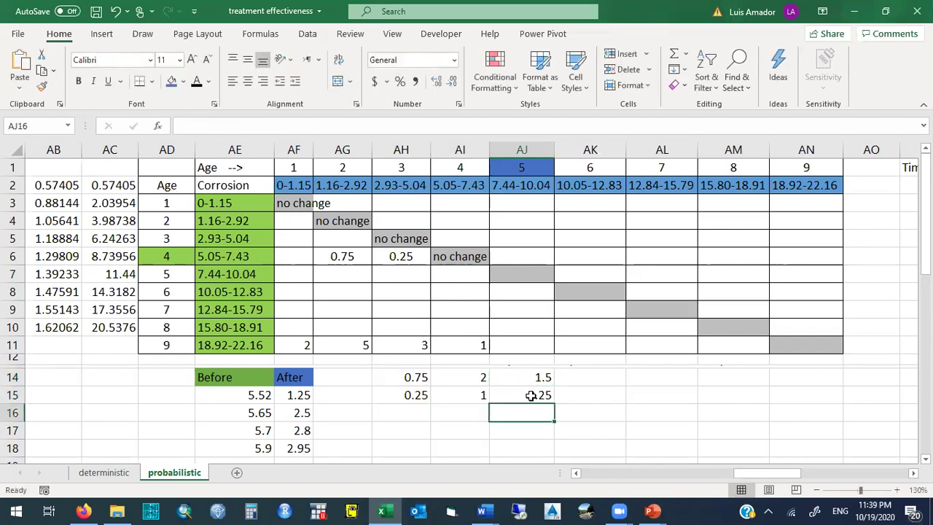
Add the two weighted products AJ15 and AJ14 with a formula in AJ16
{"action": "type", "text": "+"}
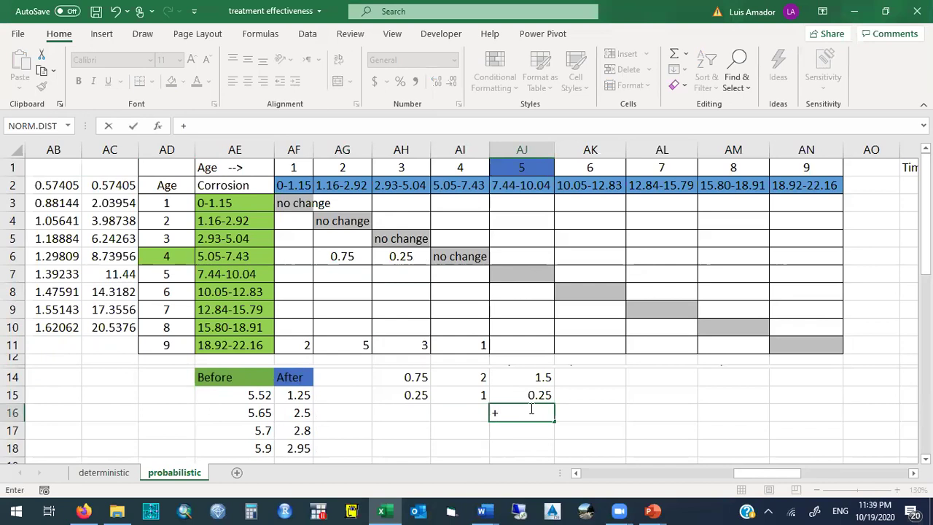
{"action": "key", "text": "Up"}
{"action": "type", "text": "+"}
{"action": "key", "text": "Up"}
{"action": "key", "text": "Up"}
{"action": "key", "text": "Return"}
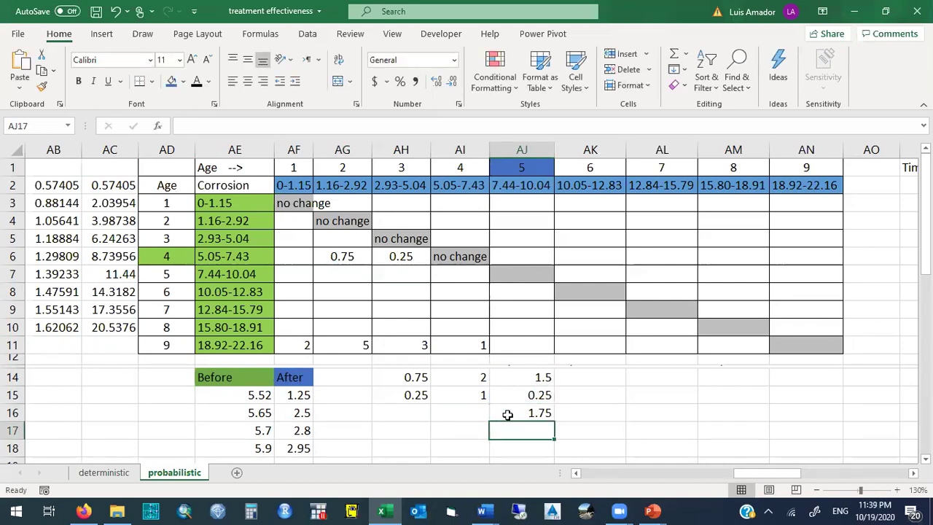
Label the total by entering "Effectiveness" in AI16 and "year lifespan extension" in AK16
{"action": "left_click", "coordinate": [470, 414]}
{"action": "type", "text": "Effectiveness"}
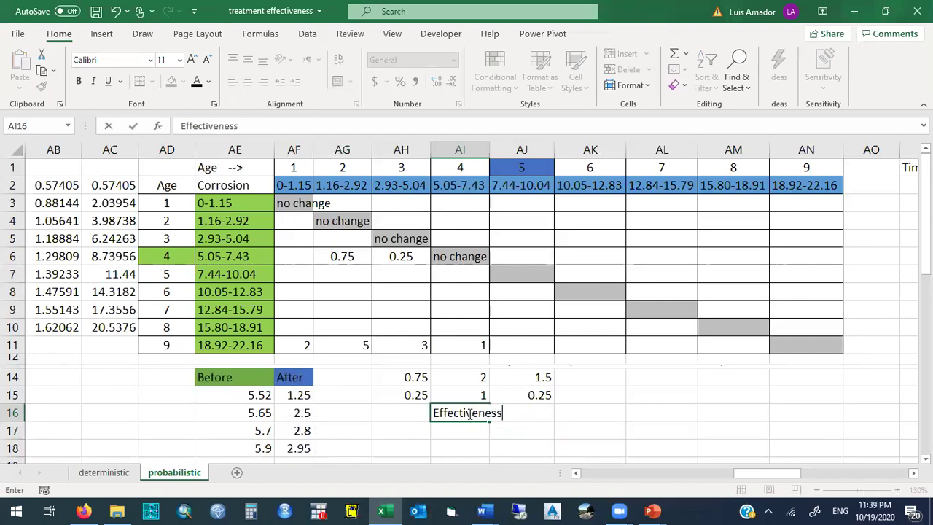
{"action": "key", "text": "Return"}
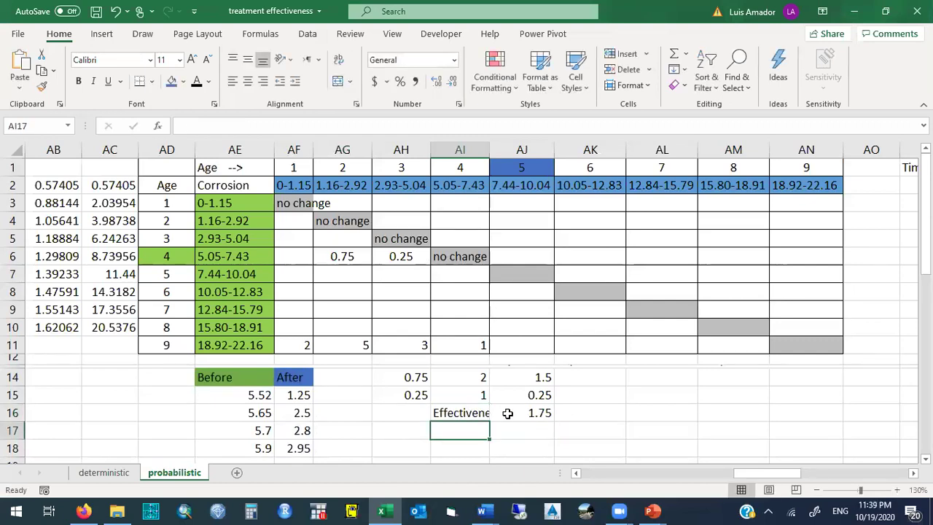
{"action": "left_click", "coordinate": [587, 410]}
{"action": "type", "text": "year"}
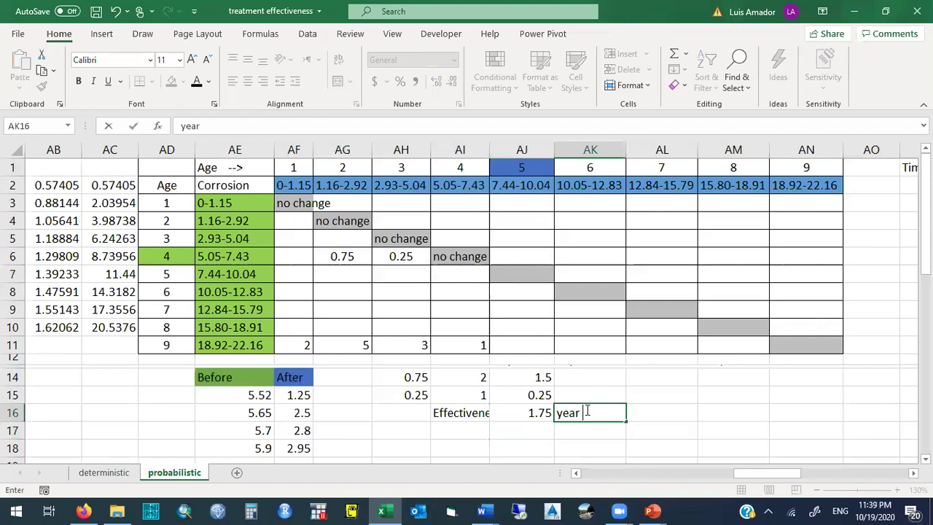
{"action": "type", "text": " lifespan extendi"}
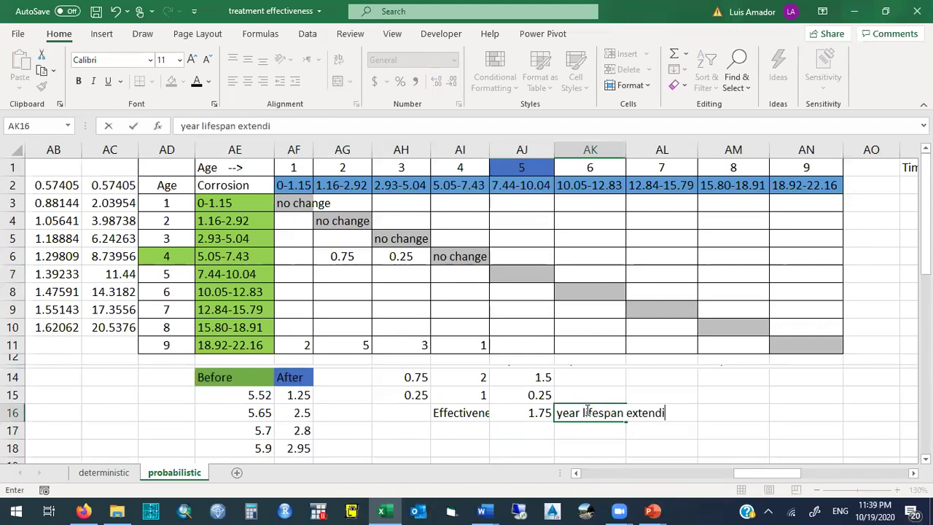
{"action": "key", "text": "BackSpace"}
{"action": "key", "text": "BackSpace"}
{"action": "type", "text": "sion"}
{"action": "key", "text": "Return"}
{"action": "left_click", "coordinate": [529, 430]}
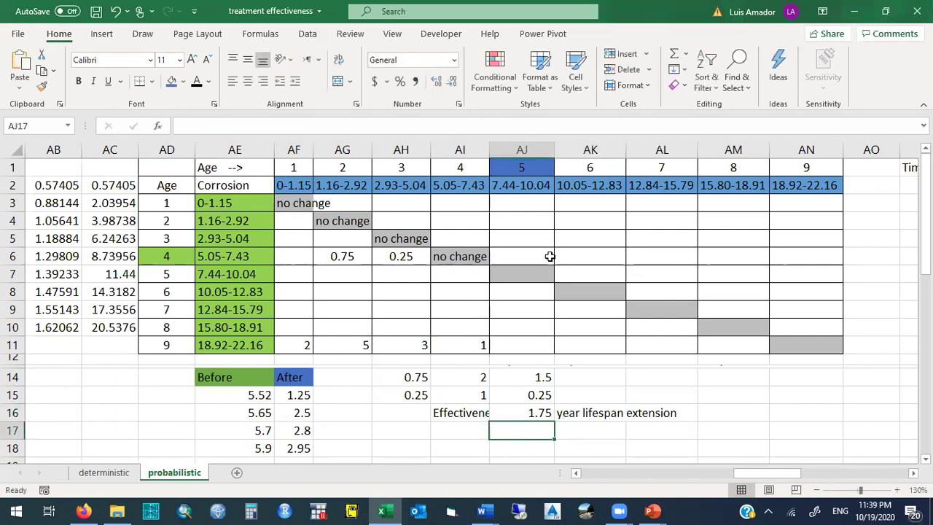
Enter the heading "Transition Probability Matrix" in AL14 and widen column AM slightly so the heading fits
{"action": "left_click", "coordinate": [657, 379]}
{"action": "type", "text": "Trans"}
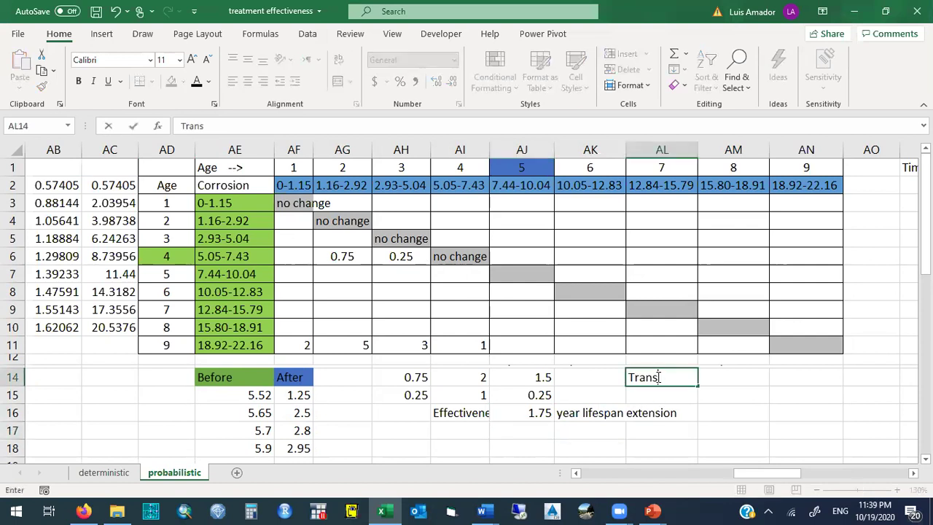
{"action": "type", "text": "ition Prob"}
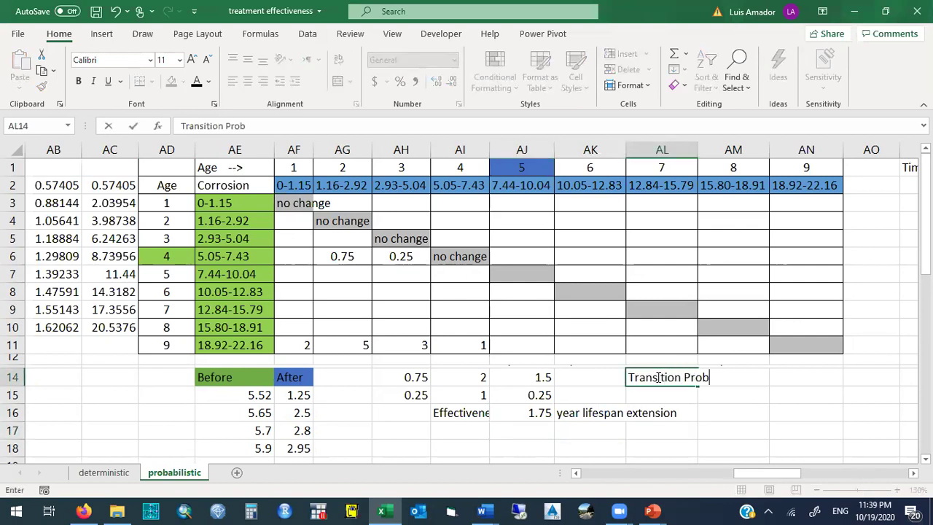
{"action": "type", "text": "ability Matrix"}
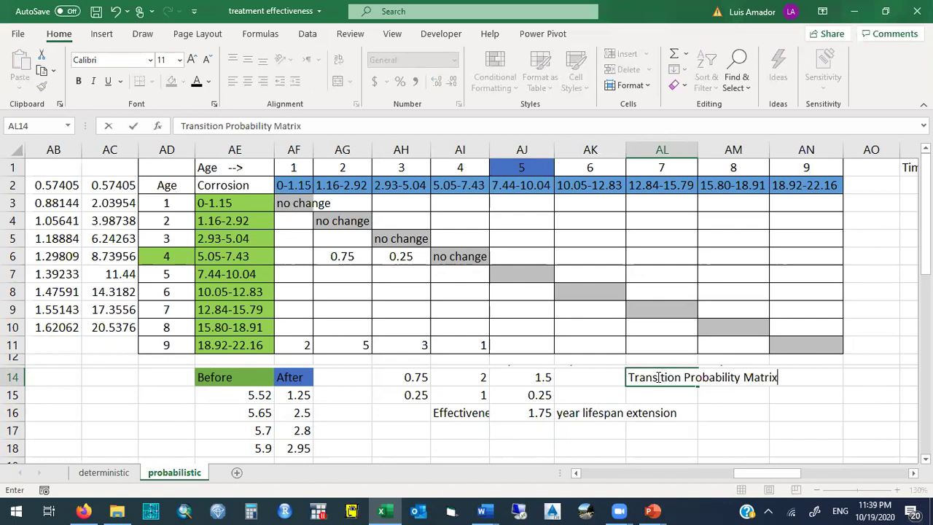
{"action": "key", "text": "Return"}
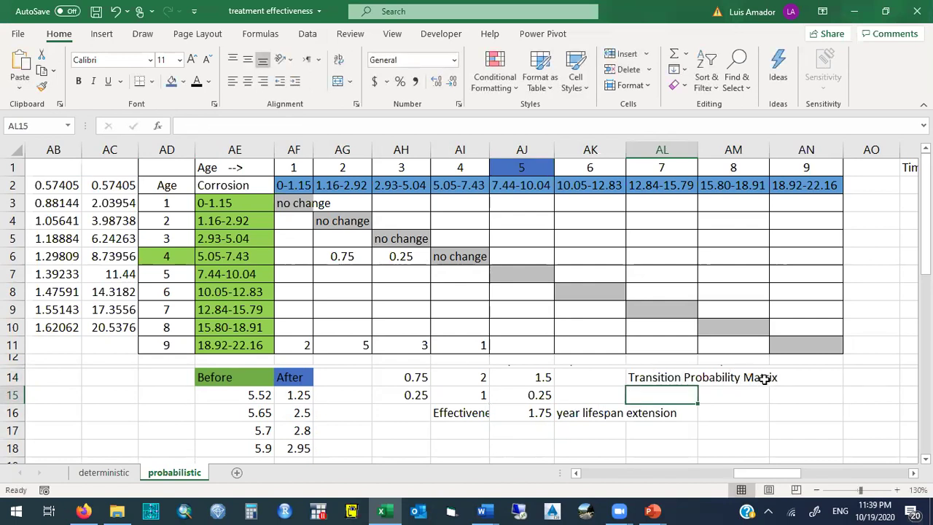
{"action": "left_click_drag", "start_coordinate": [770, 149], "coordinate": [780, 149]}
List the two matrix types beside the heading: "Deterioration" in AN14 and "Improvement" in AN15
{"action": "left_click", "coordinate": [824, 377]}
{"action": "type", "text": "De"}
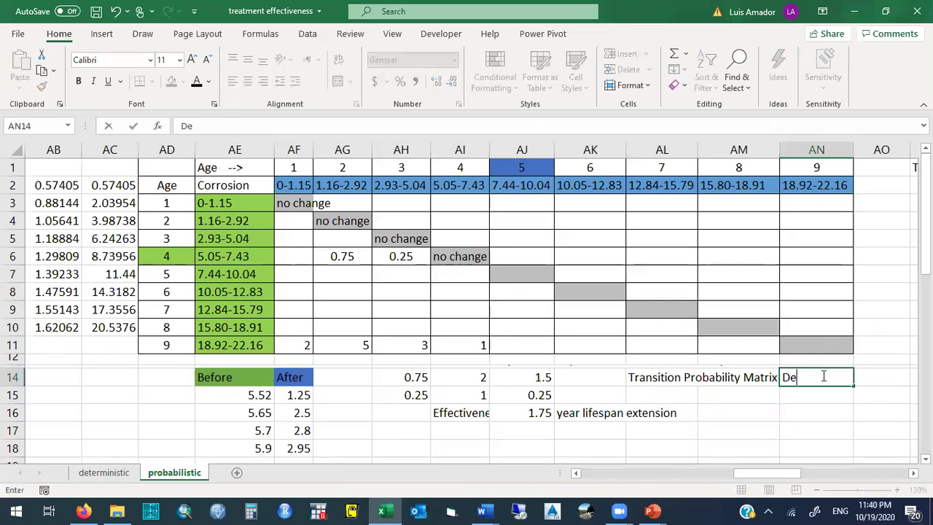
{"action": "type", "text": "terioration"}
{"action": "key", "text": "Return"}
{"action": "type", "text": "I"}
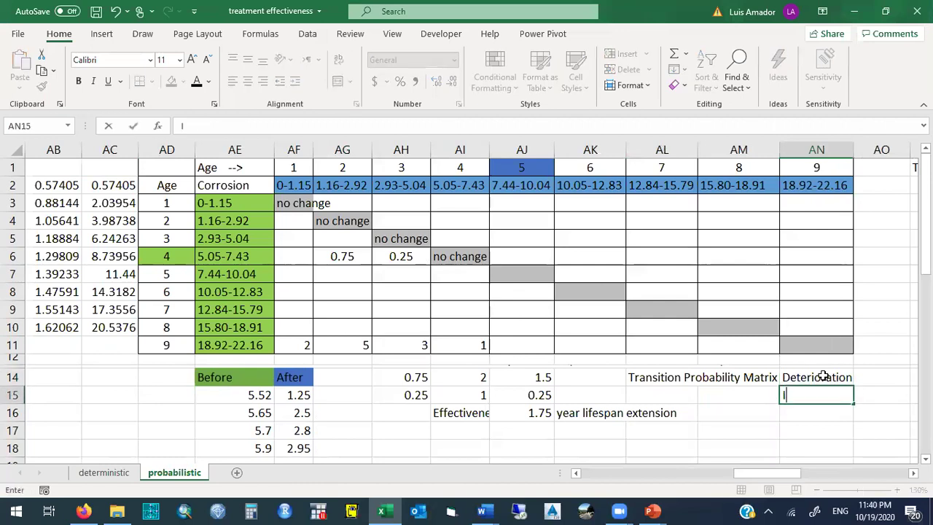
{"action": "type", "text": "mprovement"}
{"action": "key", "text": "Return"}
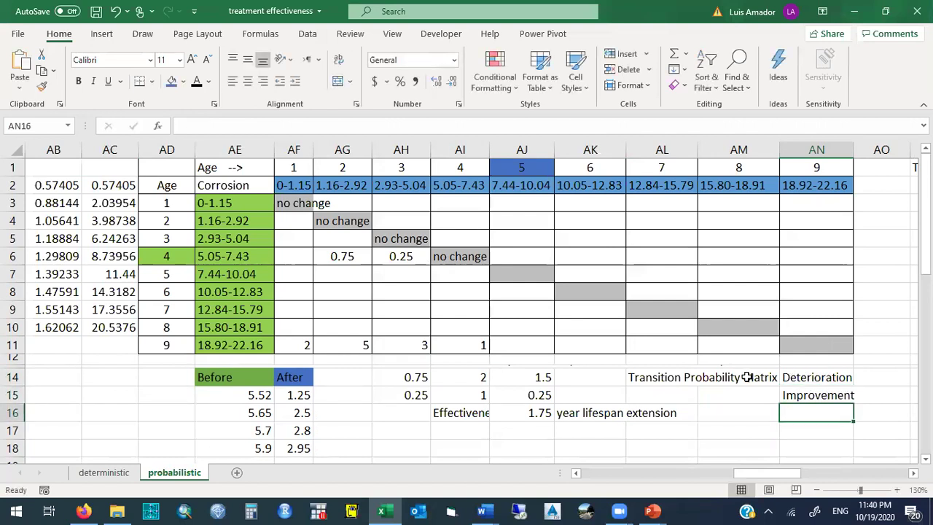
{"action": "left_click", "coordinate": [664, 377]}
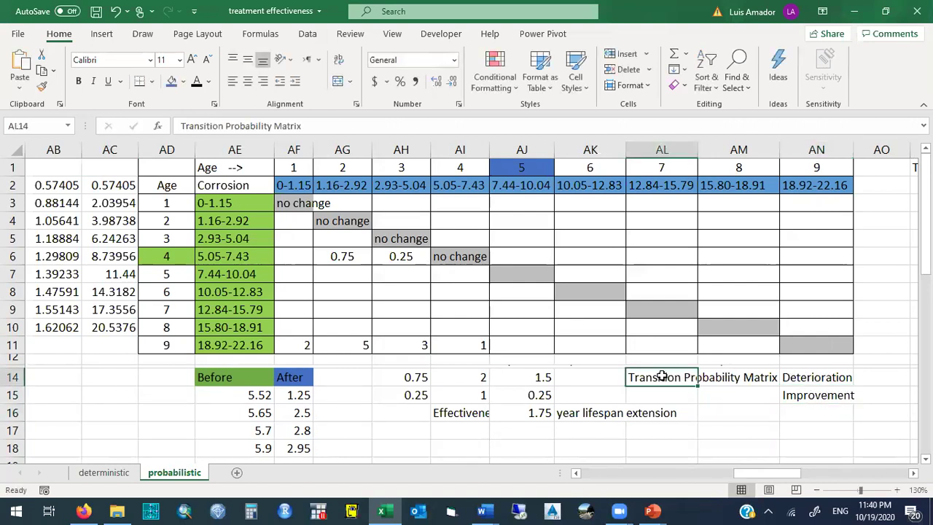
{"action": "left_click", "coordinate": [713, 397]}
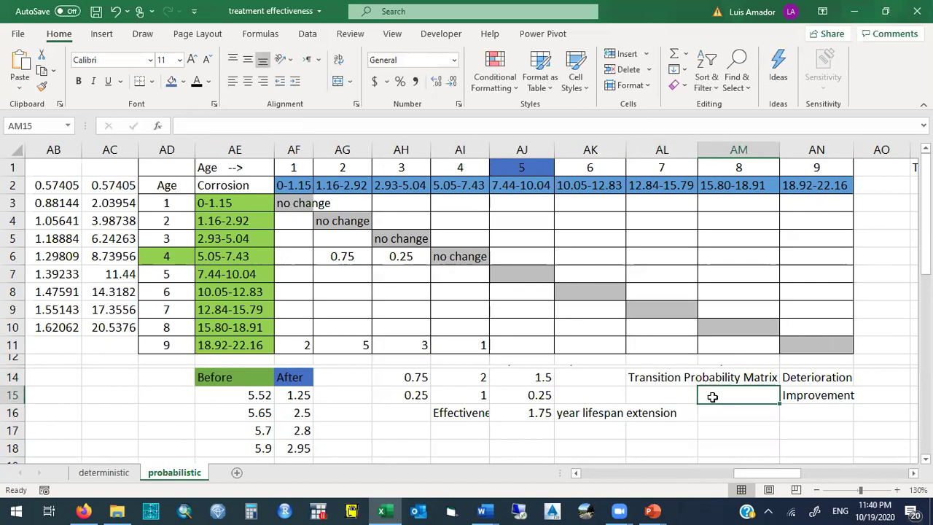
{"action": "left_click_drag", "start_coordinate": [299, 340], "coordinate": [463, 340]}
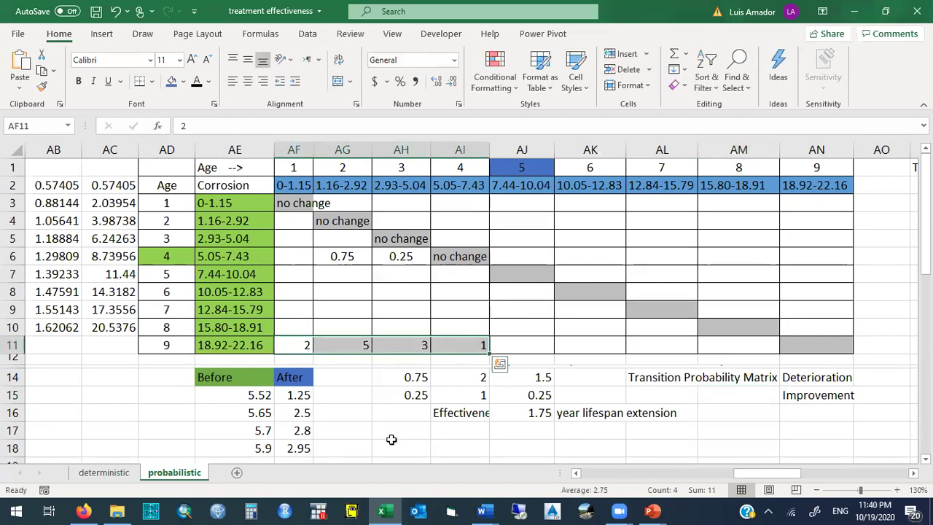
{"action": "left_click", "coordinate": [749, 415]}
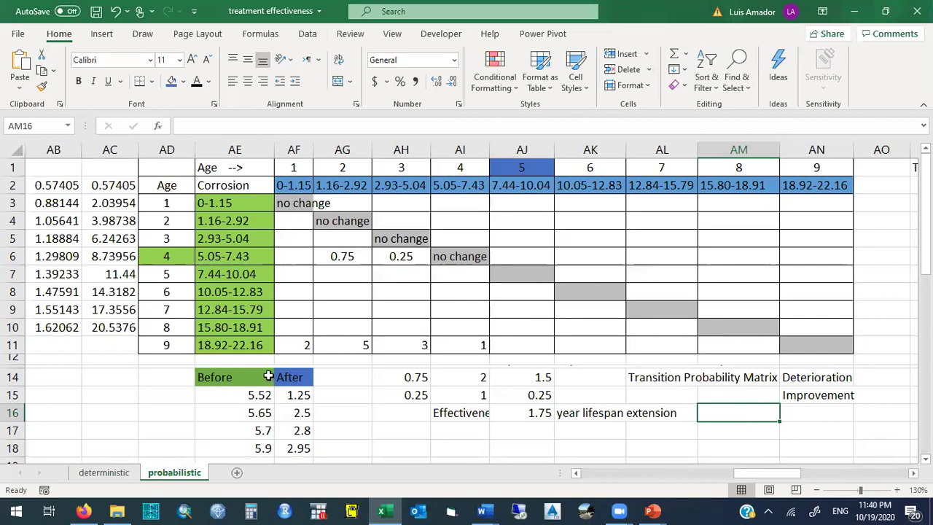
Centre the Before observations in AE15:AE18 horizontally
{"action": "left_click", "coordinate": [228, 396]}
{"action": "left_click_drag", "start_coordinate": [229, 397], "coordinate": [229, 446]}
{"action": "left_click", "coordinate": [248, 81]}
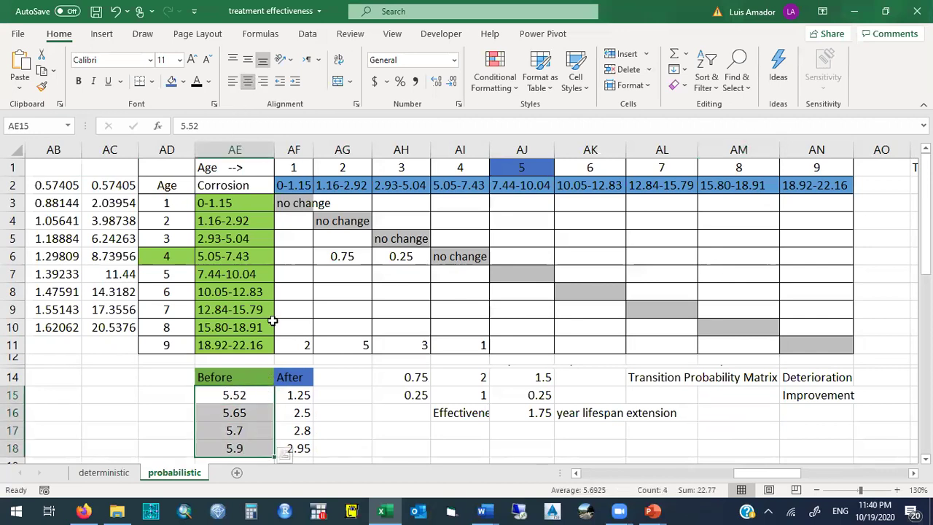
Extend the Before heading in AE14 to read "Before M&R"
{"action": "left_click", "coordinate": [230, 375]}
{"action": "double_click", "coordinate": [229, 376]}
{"action": "type", "text": "Maint"}
{"action": "type", "text": "e"}
{"action": "key", "text": "BackSpace"}
{"action": "key", "text": "BackSpace"}
{"action": "key", "text": "BackSpace"}
{"action": "type", "text": "&"}
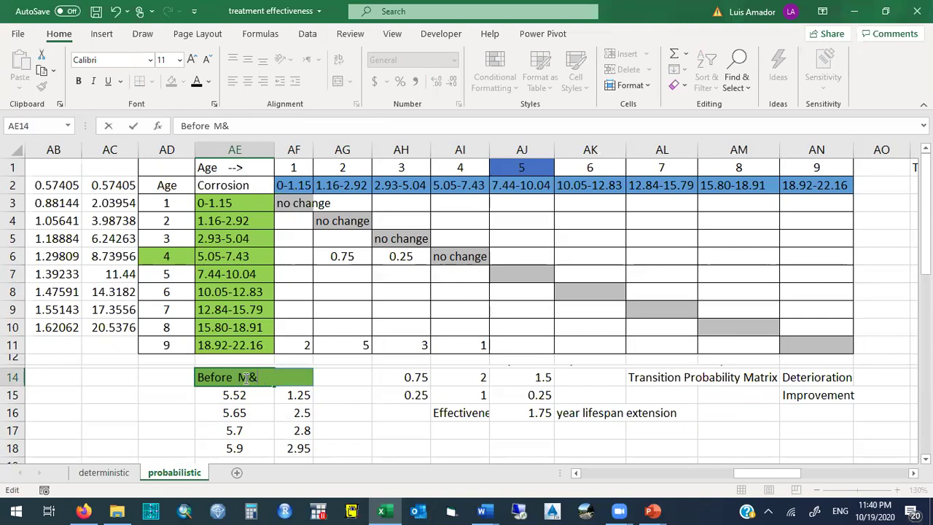
{"action": "type", "text": "R"}
{"action": "key", "text": "Tab"}
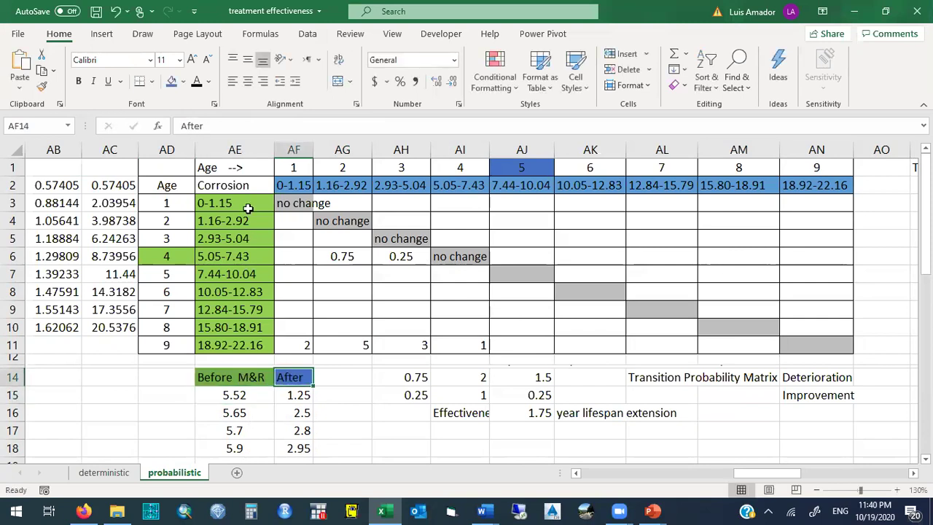
Extend the After heading in AF14 to "After M&R" and widen column AF so the heading fits
{"action": "left_click", "coordinate": [245, 126]}
{"action": "type", "text": "M&R"}
{"action": "key", "text": "Return"}
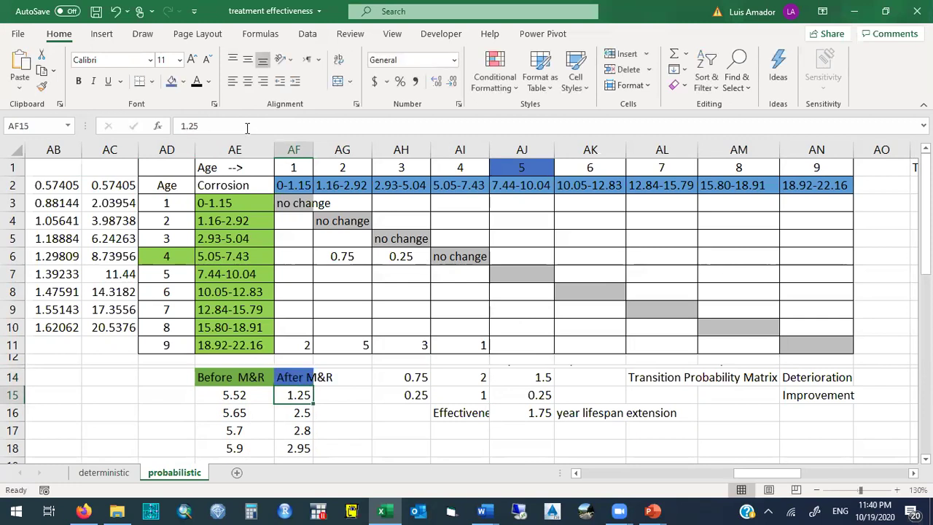
{"action": "left_click_drag", "start_coordinate": [318, 145], "coordinate": [338, 146]}
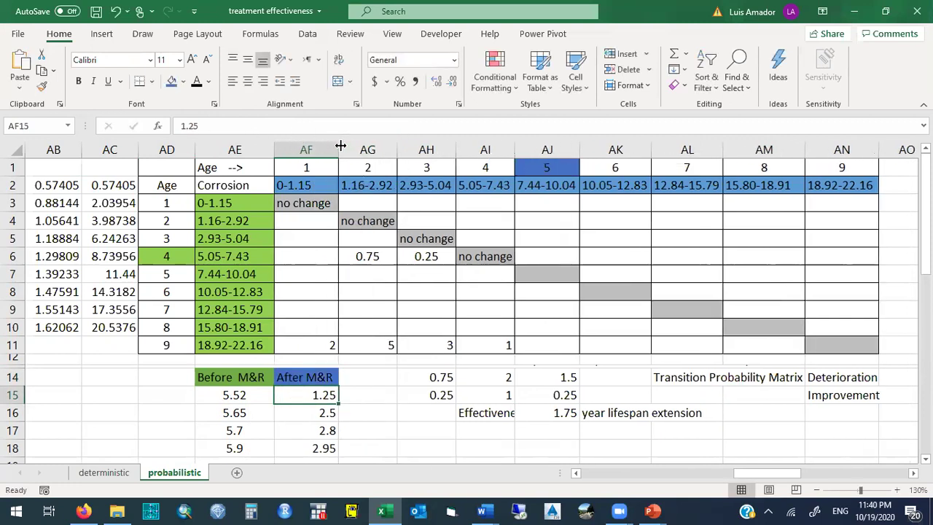
Examine the age 9 row's counts and trace cell by cell from the no-change cell AN11 back to AI11
{"action": "left_click", "coordinate": [365, 395]}
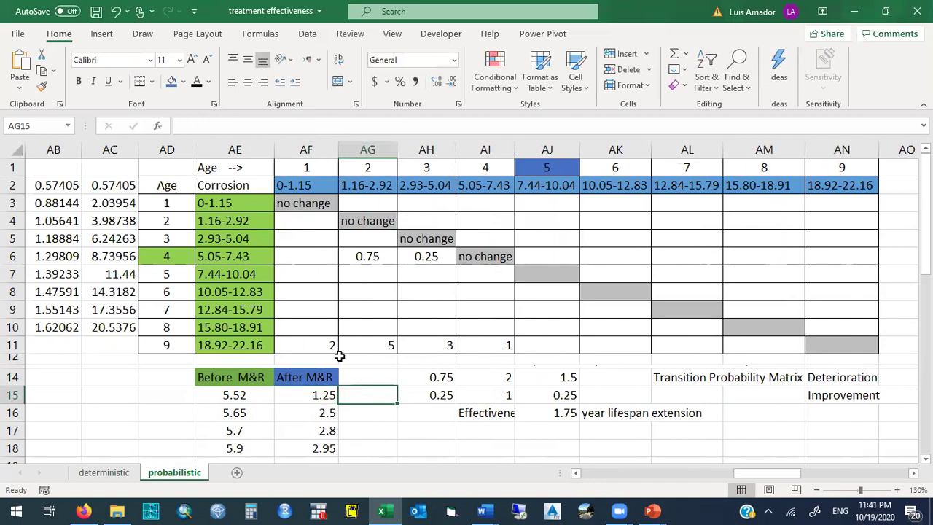
{"action": "left_click_drag", "start_coordinate": [323, 342], "coordinate": [495, 344]}
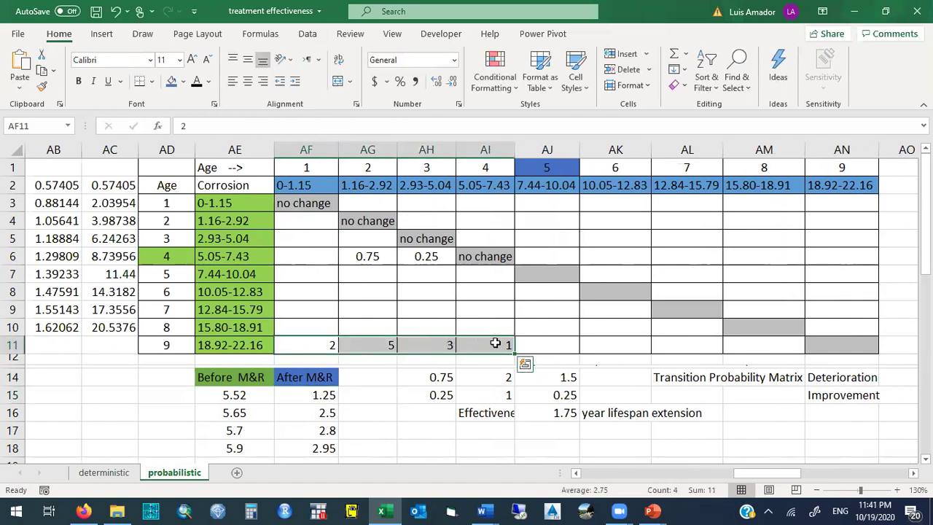
{"action": "left_click", "coordinate": [834, 351]}
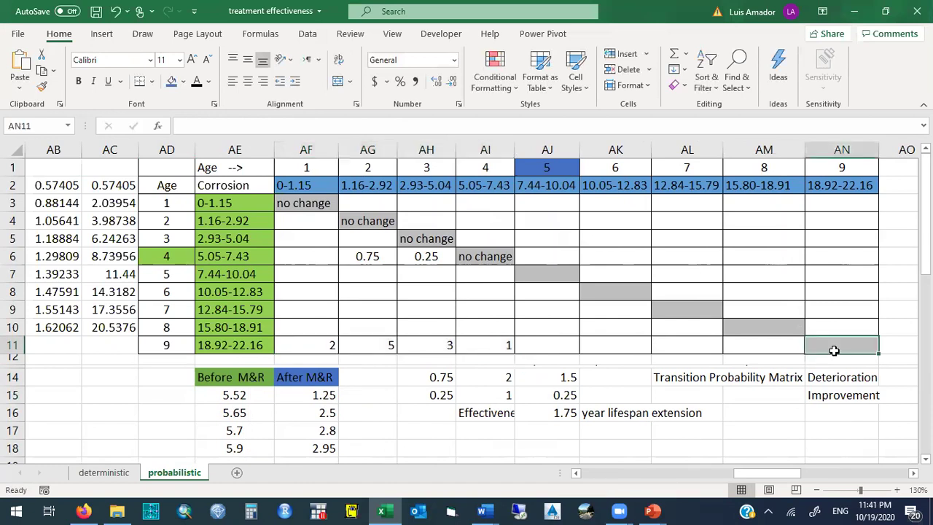
{"action": "mouse_move", "coordinate": [834, 351]}
{"action": "left_mouse_down"}
{"action": "mouse_move", "coordinate": [710, 343]}
{"action": "mouse_move", "coordinate": [736, 339]}
{"action": "mouse_move", "coordinate": [308, 340]}
{"action": "mouse_move", "coordinate": [830, 343]}
{"action": "left_mouse_up"}
{"action": "key", "text": "Left"}
{"action": "key", "text": "Left"}
{"action": "key", "text": "Left"}
{"action": "key", "text": "Left"}
{"action": "key", "text": "Left"}
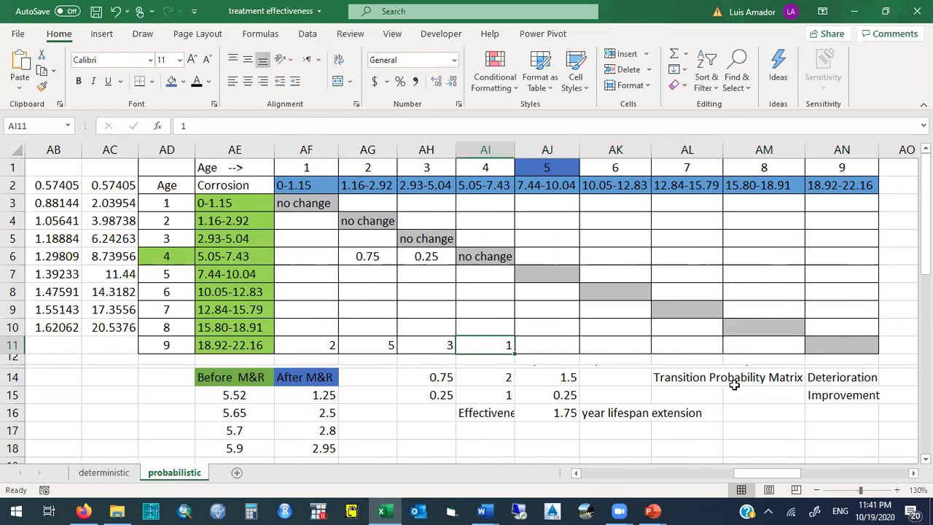
List the age 9 row's counts vertically in AH18:AH21 as 1, 3, 5 and 2
{"action": "left_click", "coordinate": [440, 441]}
{"action": "scroll", "coordinate": [467, 306], "scroll_direction": "down", "scroll_amount": 2}
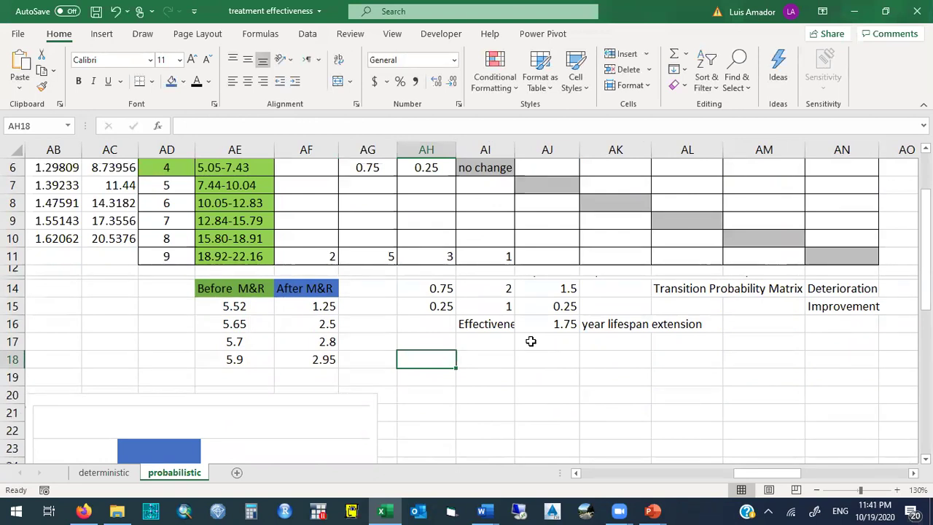
{"action": "type", "text": "1"}
{"action": "key", "text": "Return"}
{"action": "type", "text": "3"}
{"action": "key", "text": "Return"}
{"action": "type", "text": "5"}
{"action": "key", "text": "Return"}
{"action": "type", "text": "2"}
{"action": "key", "text": "Return"}
Total the counts AH18:AH21 with a SUM formula in AH22
{"action": "key", "text": "Up"}
{"action": "key", "text": "Up"}
{"action": "key", "text": "Up"}
{"action": "key", "text": "Up"}
{"action": "key", "text": "Right"}
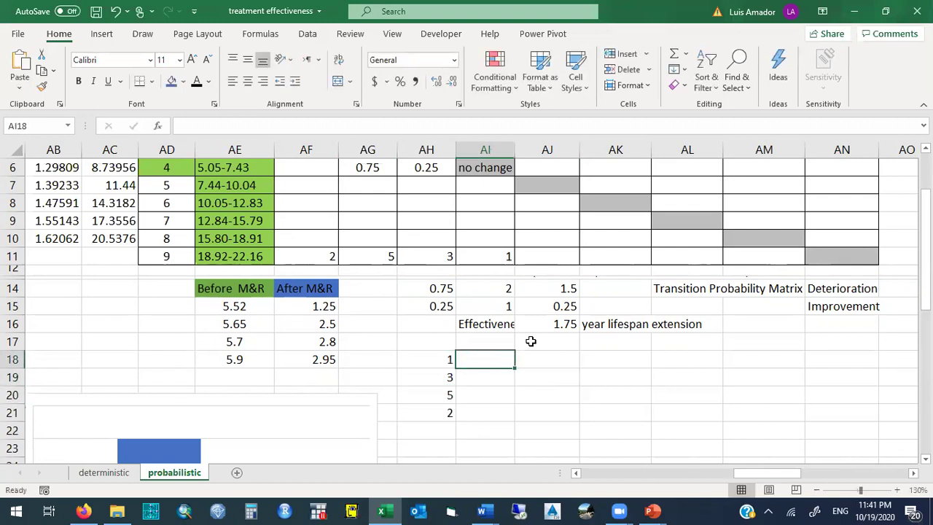
{"action": "key", "text": "Down"}
{"action": "key", "text": "Down"}
{"action": "key", "text": "Down"}
{"action": "key", "text": "Down"}
{"action": "key", "text": "Left"}
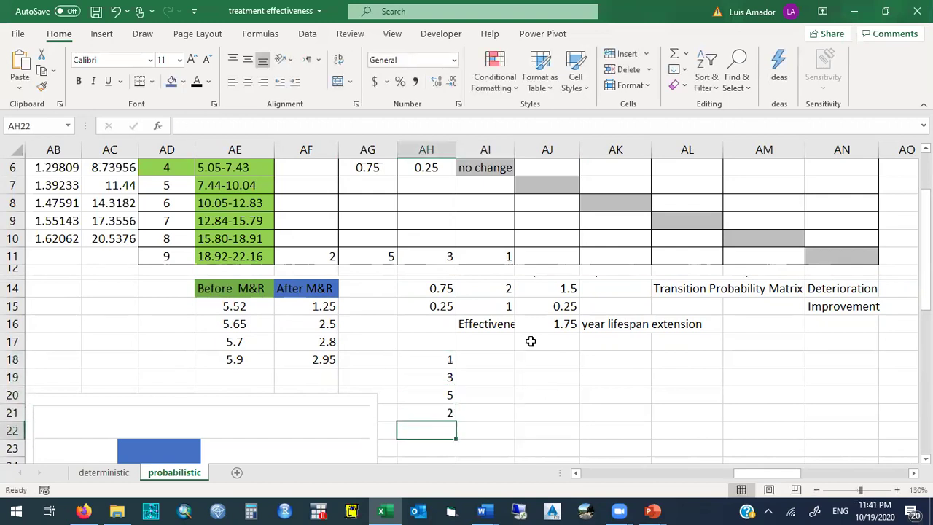
{"action": "type", "text": "=sum("}
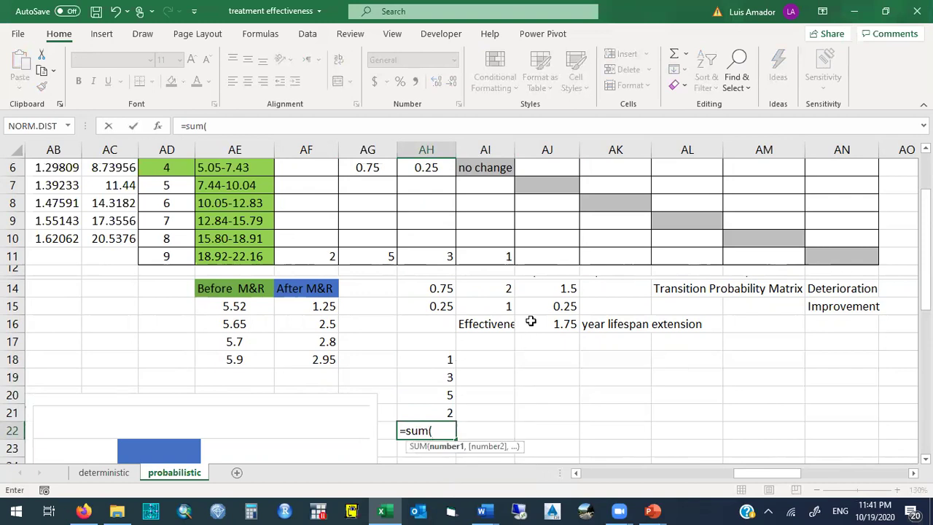
{"action": "left_click_drag", "start_coordinate": [423, 361], "coordinate": [423, 420]}
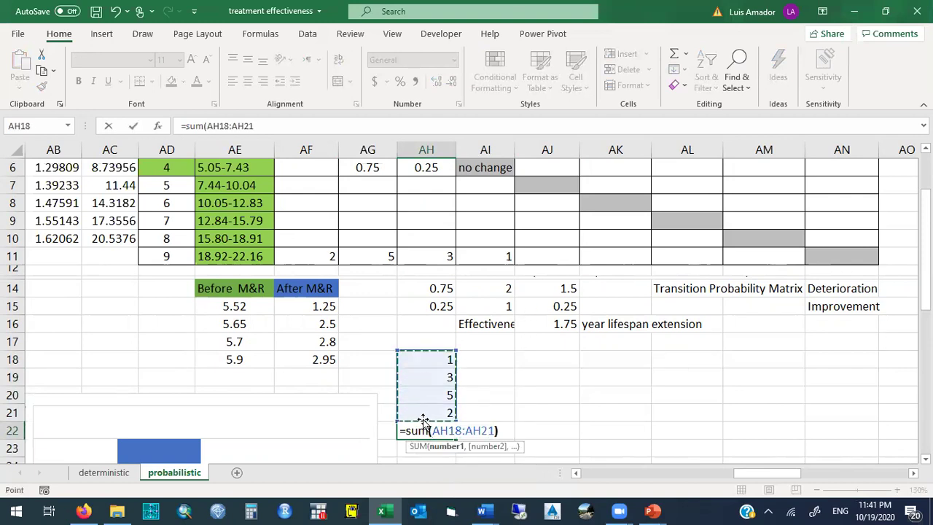
{"action": "key", "text": "Return"}
Compute each count's share with +AH18/$AH$22 in AI18 and fill the formula down to AI21
{"action": "left_click", "coordinate": [490, 368]}
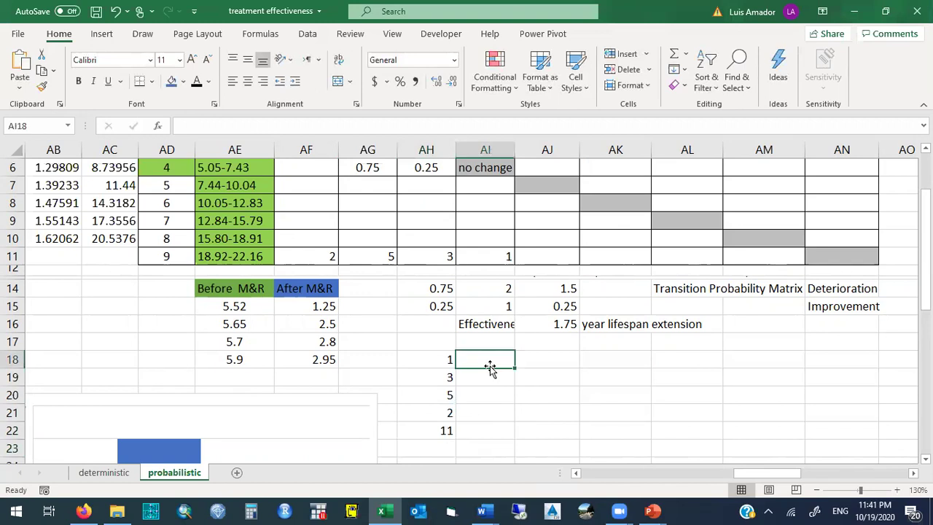
{"action": "type", "text": "+AH18/"}
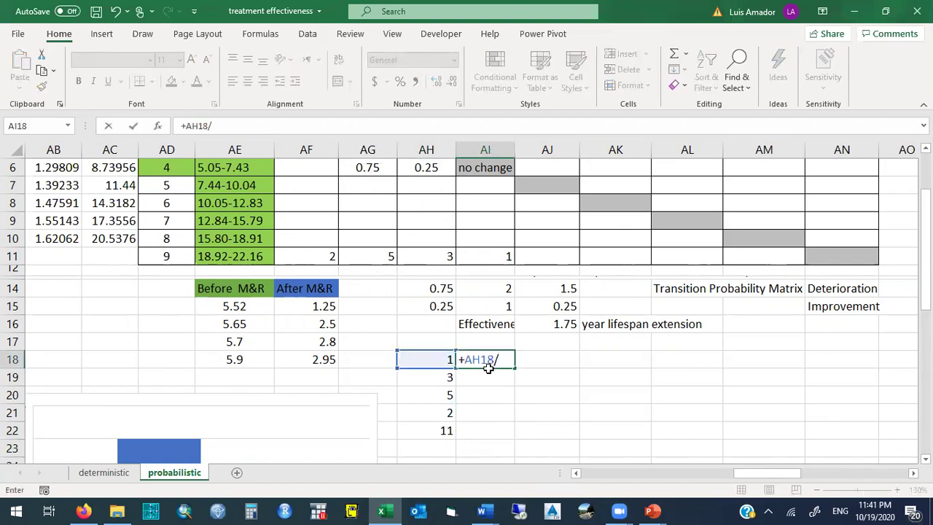
{"action": "left_click", "coordinate": [431, 427]}
{"action": "key", "text": "Right"}
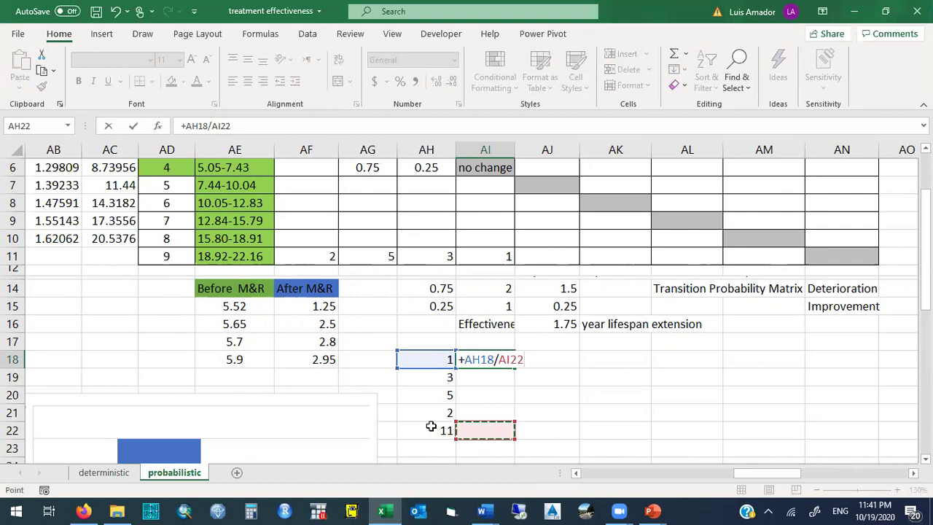
{"action": "left_click", "coordinate": [431, 427]}
{"action": "left_click", "coordinate": [219, 126]}
{"action": "double_click", "coordinate": [219, 125]}
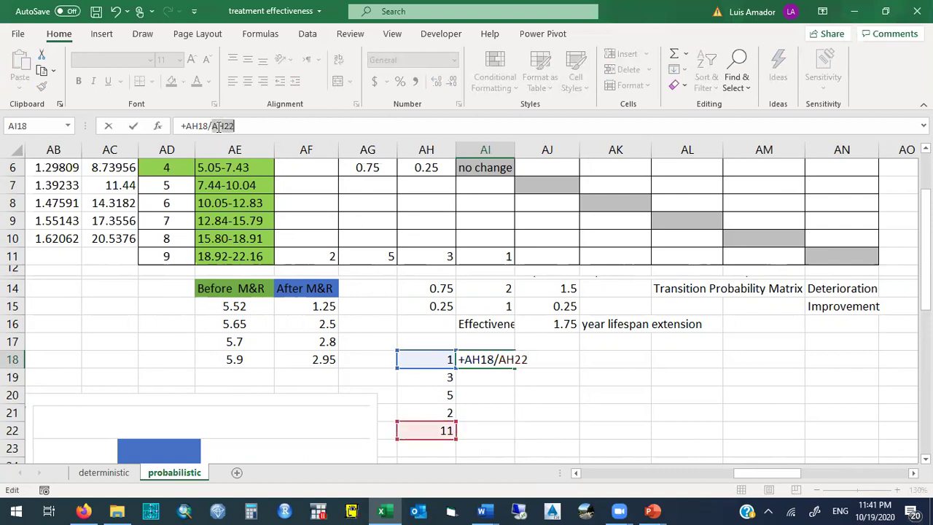
{"action": "key", "text": "F4"}
{"action": "key", "text": "Return"}
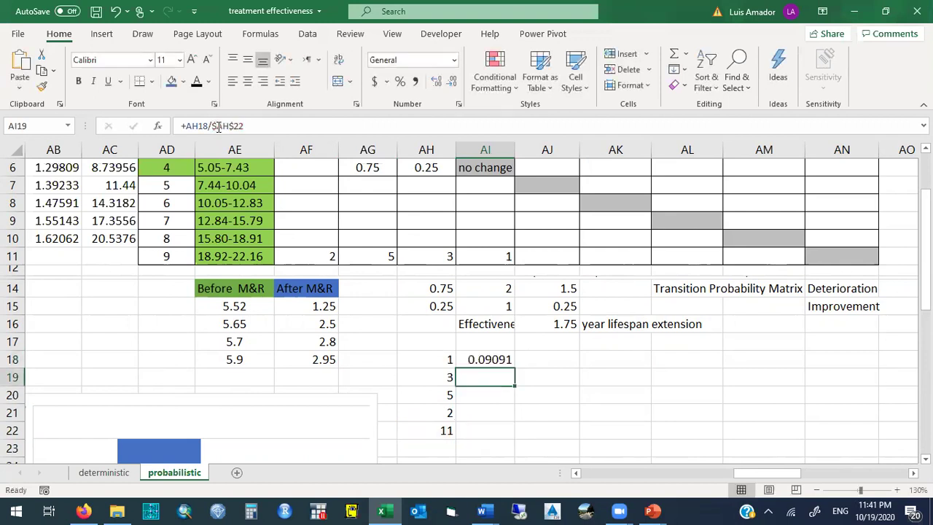
{"action": "left_click", "coordinate": [511, 359]}
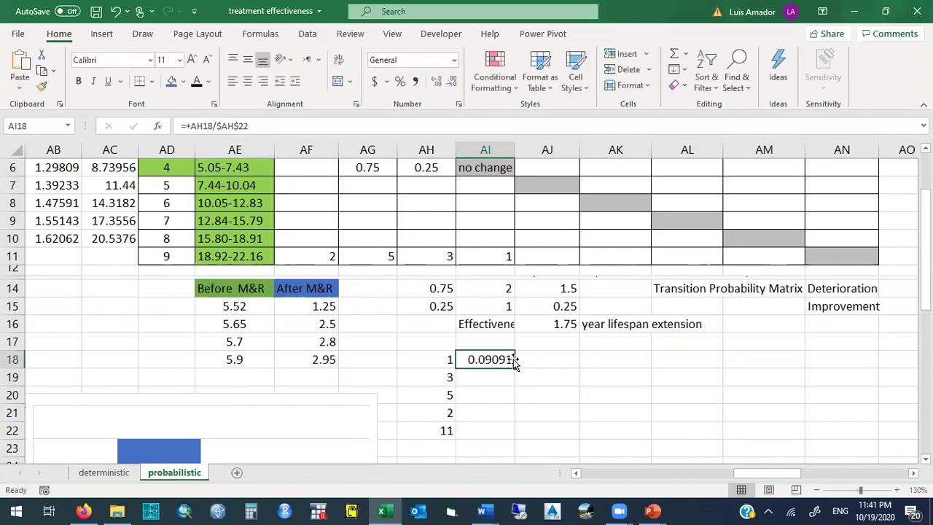
{"action": "left_click_drag", "start_coordinate": [514, 368], "coordinate": [512, 413]}
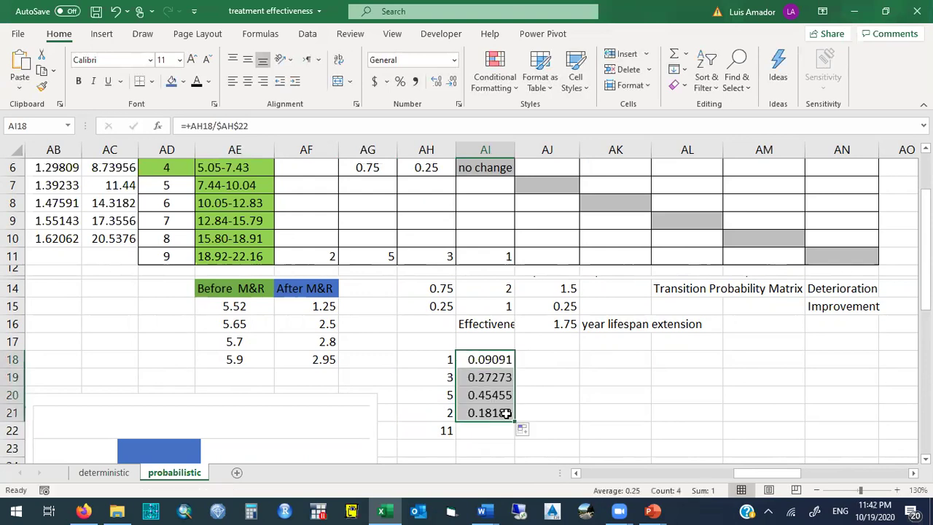
Count the ages gained from AN11 back to AI11 and enter 5 in AJ18 beside the first share
{"action": "left_click", "coordinate": [540, 358]}
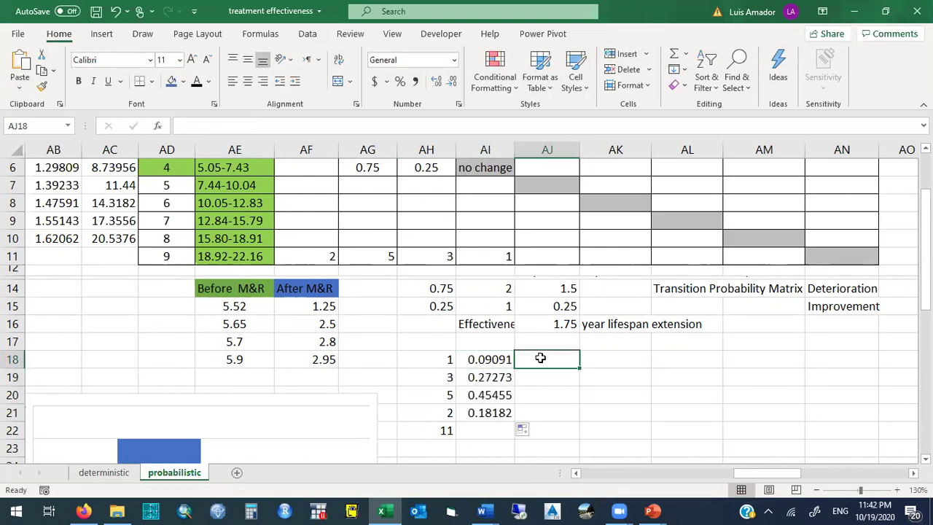
{"action": "left_click", "coordinate": [812, 255]}
{"action": "key", "text": "Left"}
{"action": "key", "text": "Left"}
{"action": "key", "text": "Left"}
{"action": "key", "text": "Left"}
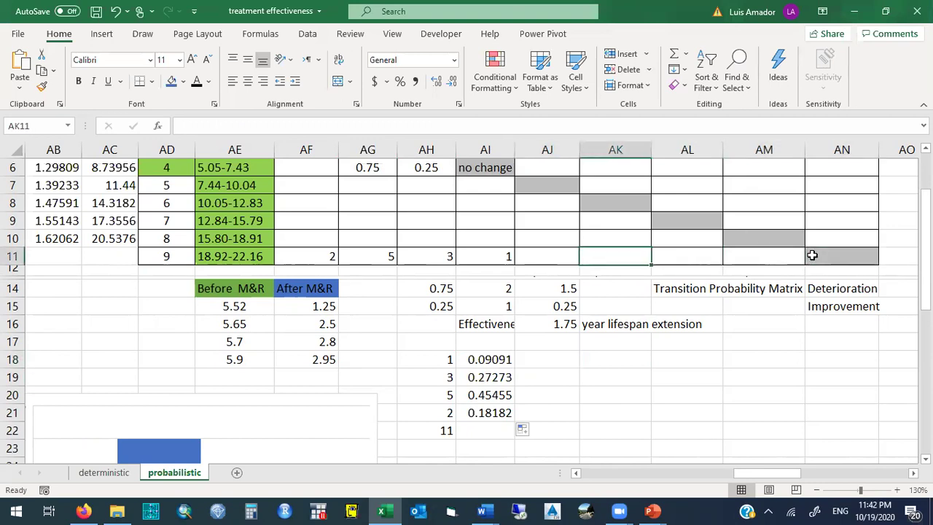
{"action": "key", "text": "Left"}
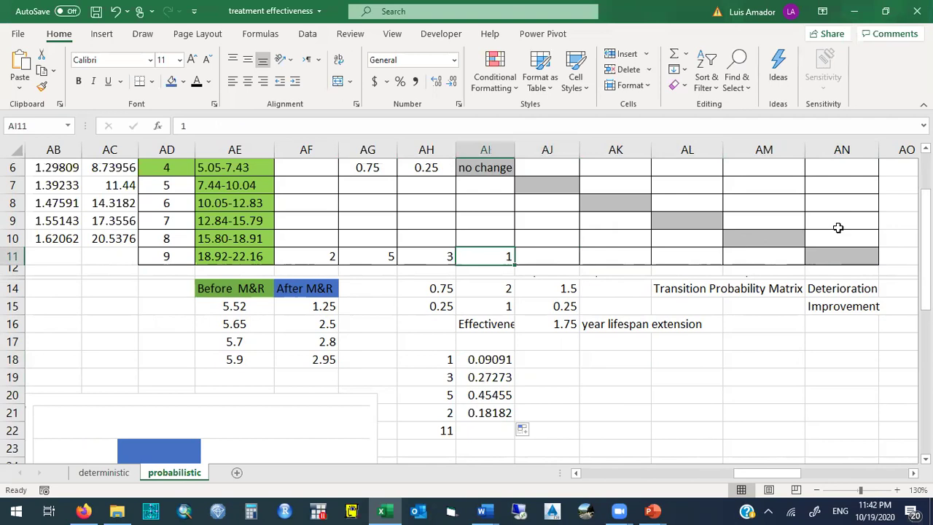
{"action": "left_click", "coordinate": [543, 359]}
{"action": "type", "text": "5"}
{"action": "key", "text": "Up"}
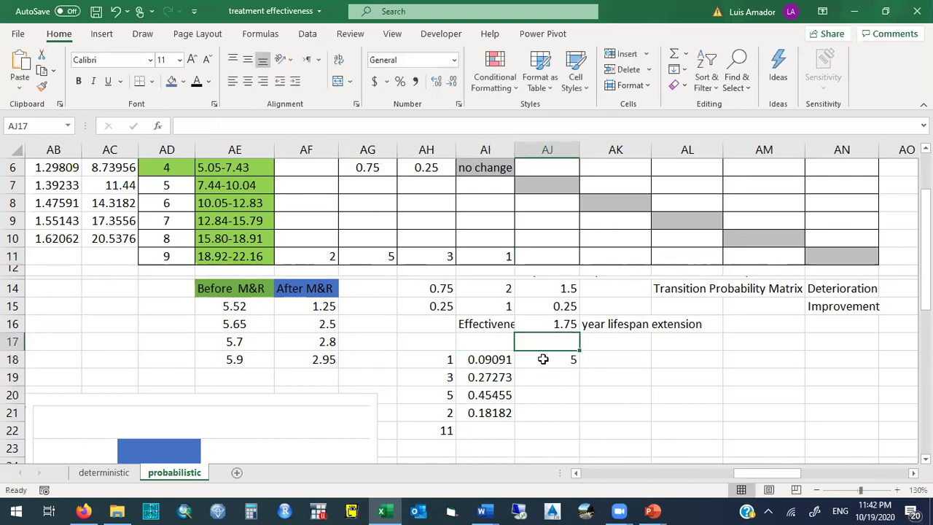
Insert blank cells at AH18:AJ18, shifting the existing cells down to make room for headings
{"action": "left_click_drag", "start_coordinate": [439, 359], "coordinate": [550, 365]}
{"action": "right_click", "coordinate": [551, 365]}
{"action": "left_click", "coordinate": [576, 247]}
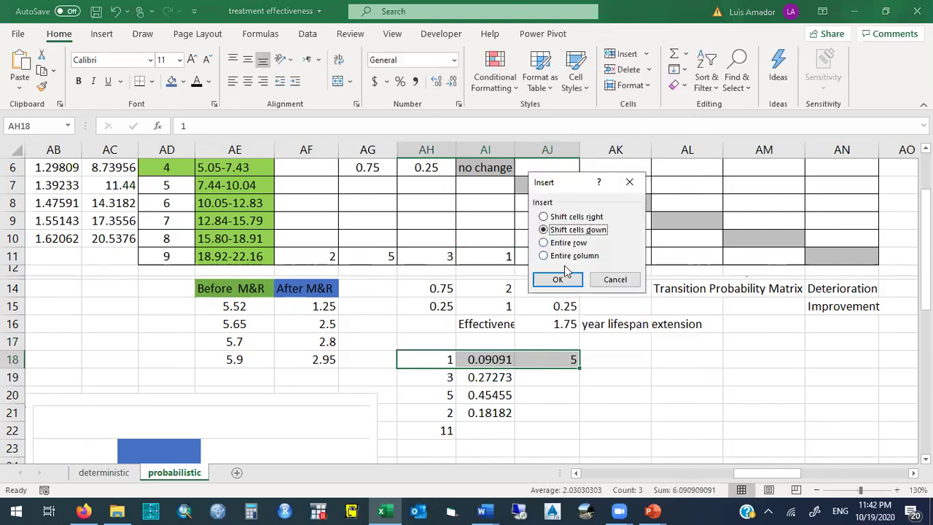
{"action": "left_click", "coordinate": [557, 280]}
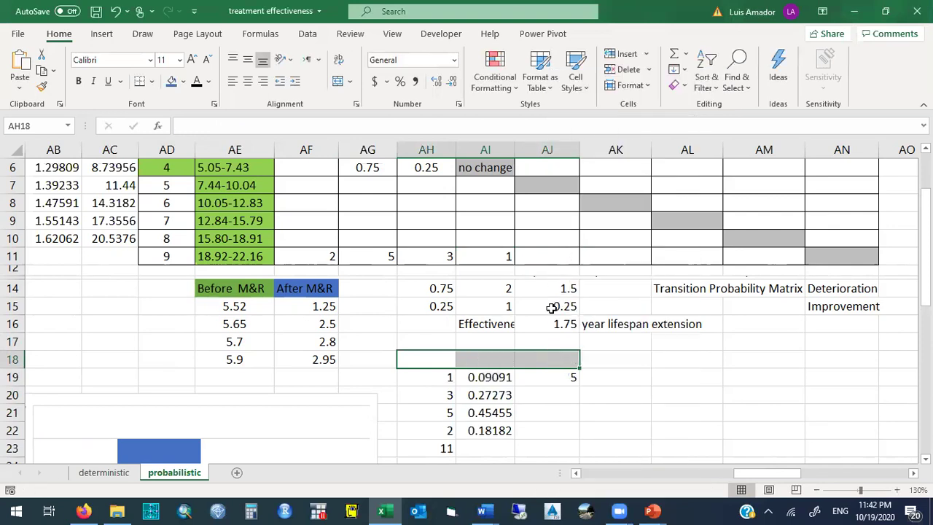
Label the small table's columns "Count" in AH18, "%" in AI18 and "Gain (years)" in AJ18
{"action": "left_click", "coordinate": [543, 358]}
{"action": "type", "text": "Gain (years)"}
{"action": "key", "text": "Return"}
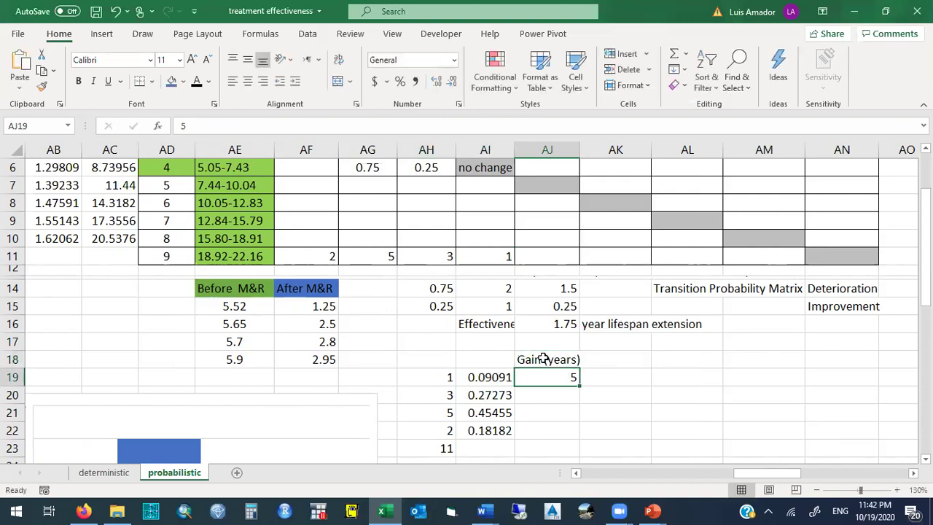
{"action": "left_click", "coordinate": [487, 358]}
{"action": "type", "text": "%"}
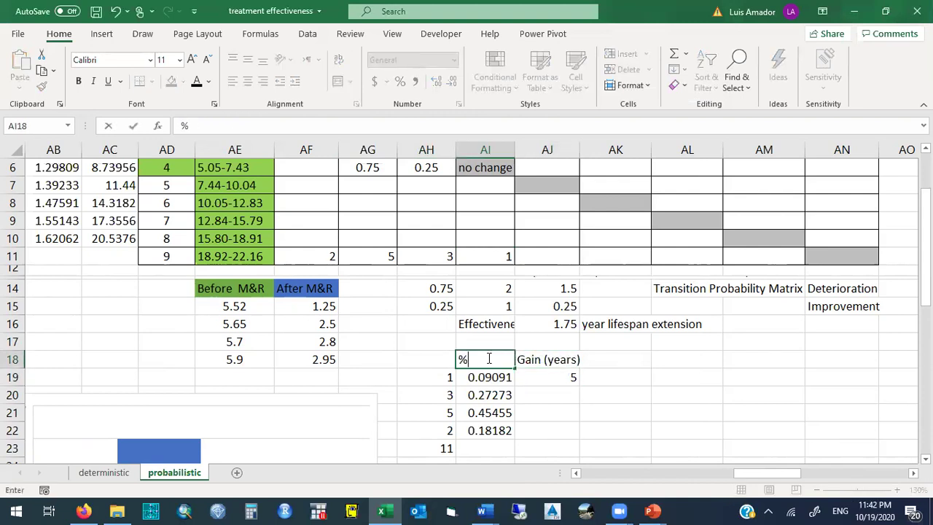
{"action": "key", "text": "Return"}
{"action": "key", "text": "Up"}
{"action": "key", "text": "Left"}
{"action": "type", "text": "Count"}
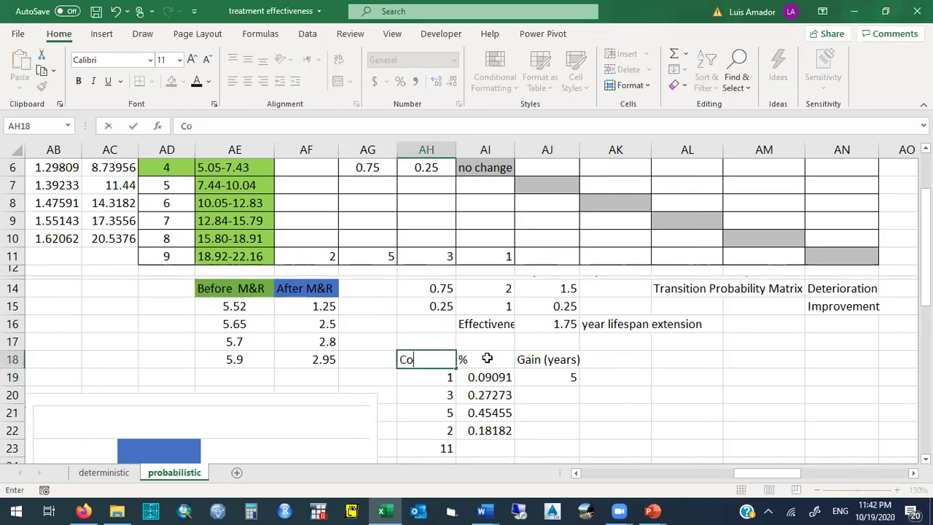
{"action": "key", "text": "Return"}
Enter gains of 6, 7 and 8 years in AJ20, AJ21 and AJ22 beside the remaining shares
{"action": "left_click", "coordinate": [611, 381]}
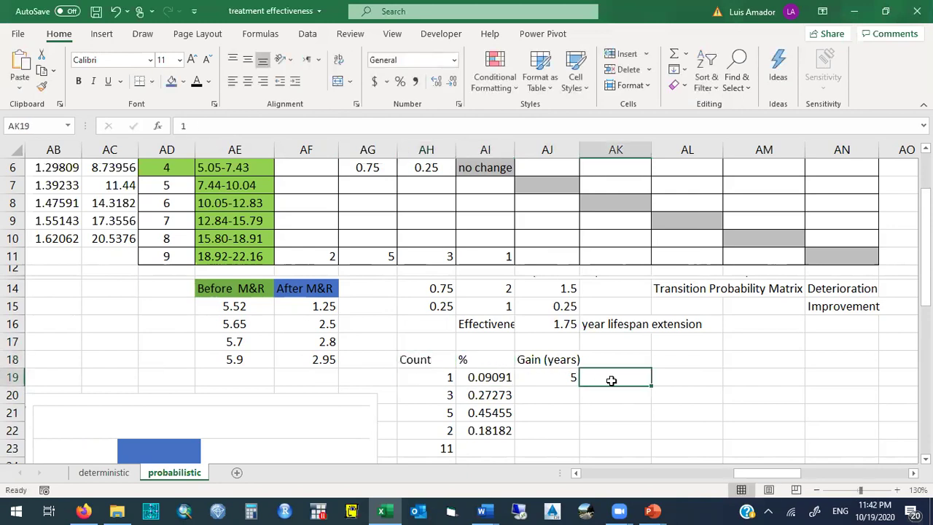
{"action": "left_click", "coordinate": [555, 395]}
{"action": "type", "text": "6"}
{"action": "key", "text": "Return"}
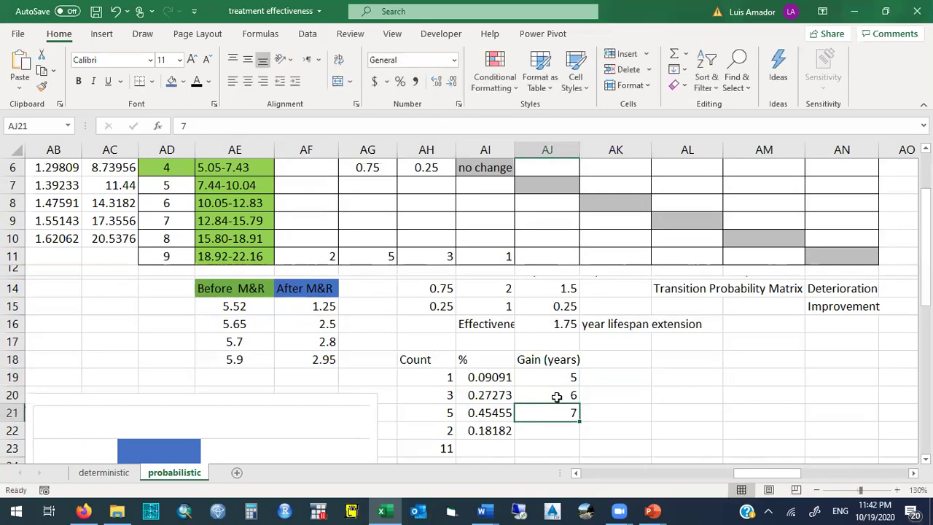
{"action": "key", "text": "Return"}
{"action": "type", "text": "8"}
{"action": "key", "text": "Up"}
Review the matrix's age headings in AF1:AN1 and the x and y terms of the deterioration curve's trendline equation
{"action": "left_click_drag", "start_coordinate": [924, 240], "coordinate": [925, 206]}
{"action": "left_click_drag", "start_coordinate": [307, 166], "coordinate": [823, 172]}
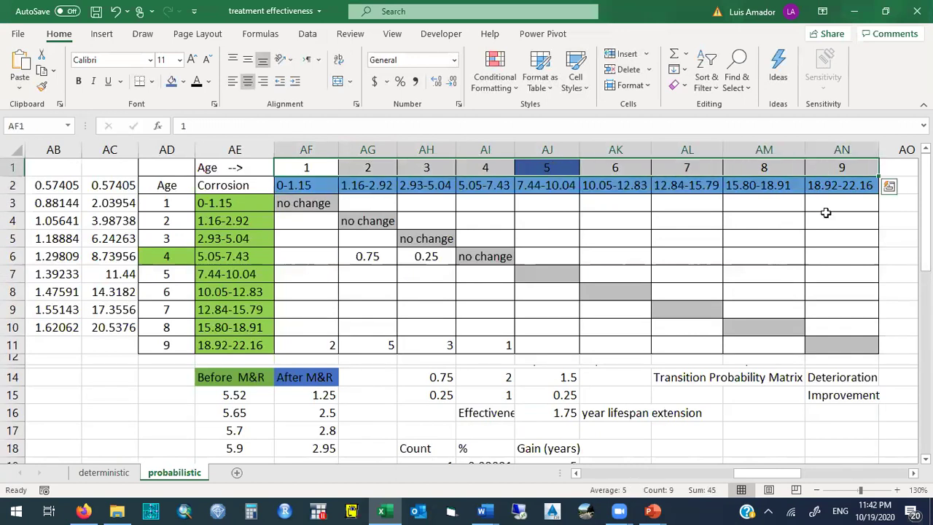
{"action": "left_click_drag", "start_coordinate": [766, 473], "coordinate": [679, 473]}
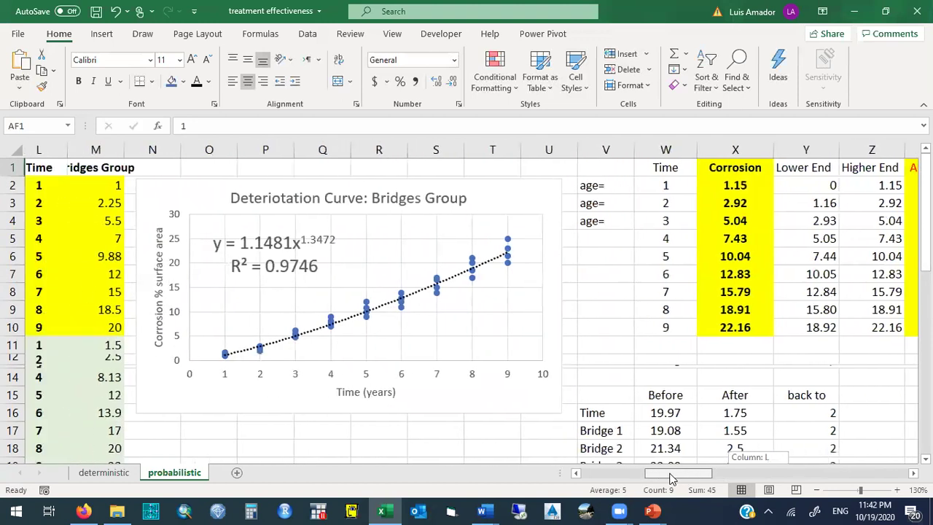
{"action": "left_click", "coordinate": [289, 267]}
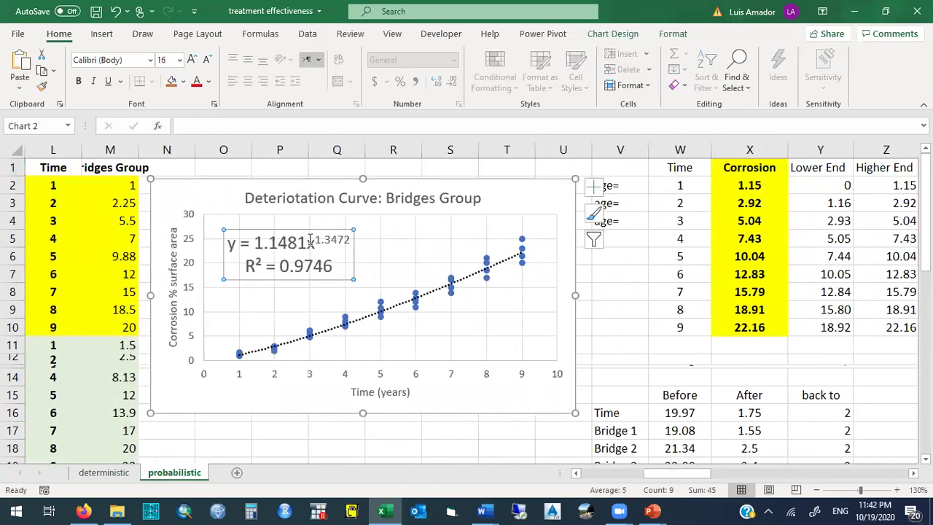
{"action": "left_click", "coordinate": [310, 240]}
{"action": "left_click_drag", "start_coordinate": [306, 241], "coordinate": [315, 241]}
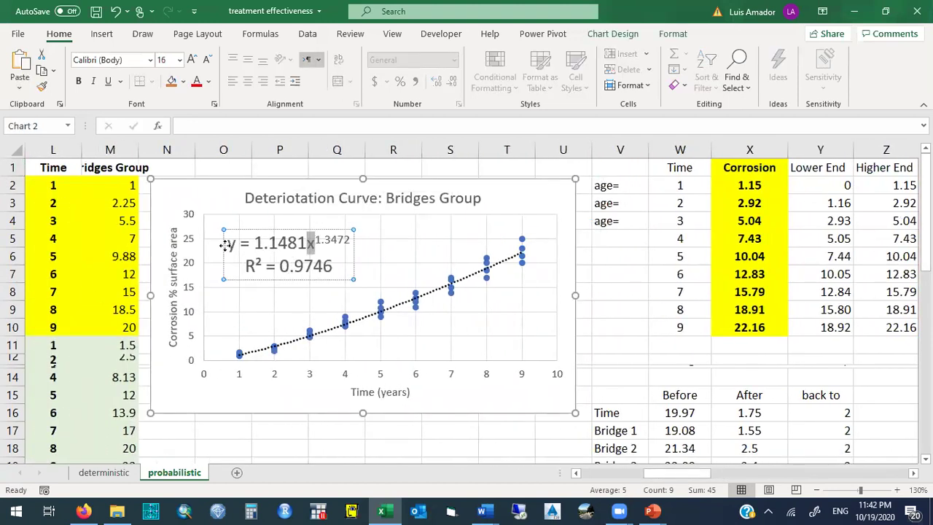
{"action": "double_click", "coordinate": [233, 244]}
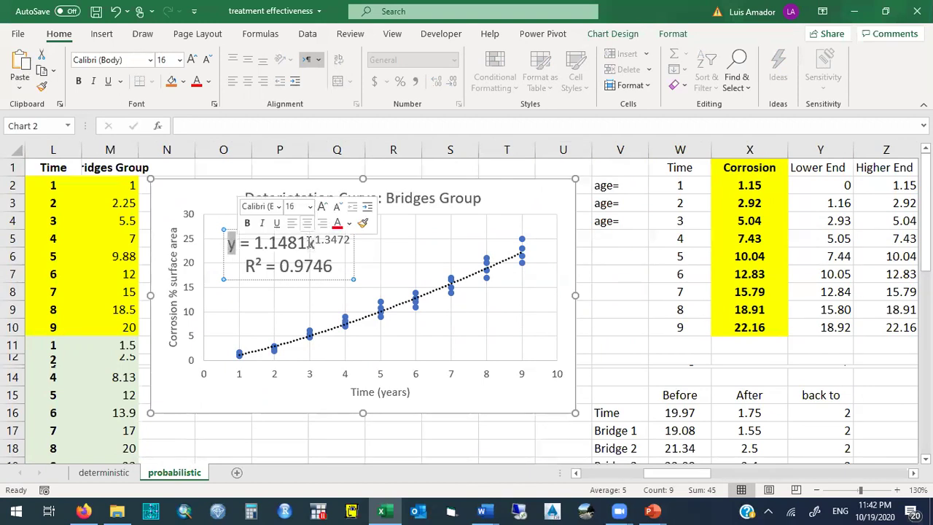
{"action": "left_click_drag", "start_coordinate": [306, 242], "coordinate": [316, 243]}
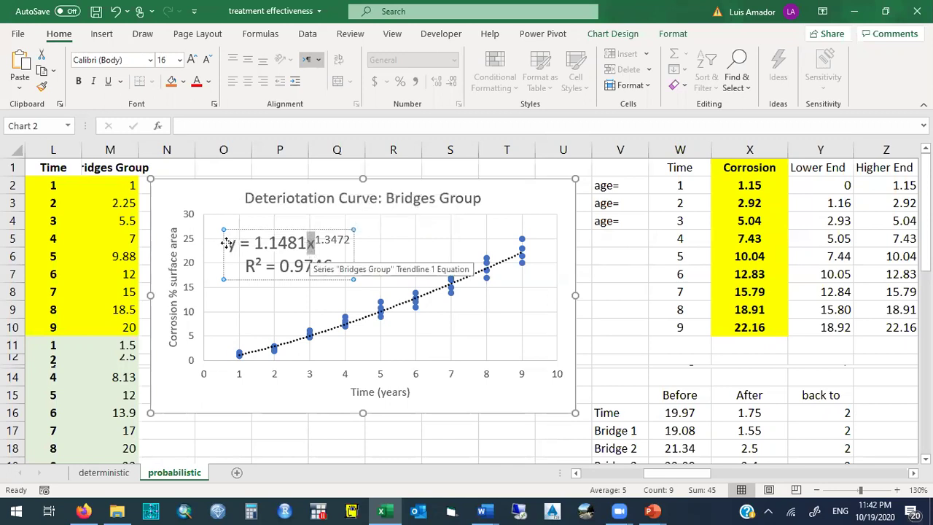
{"action": "left_click_drag", "start_coordinate": [228, 243], "coordinate": [236, 243]}
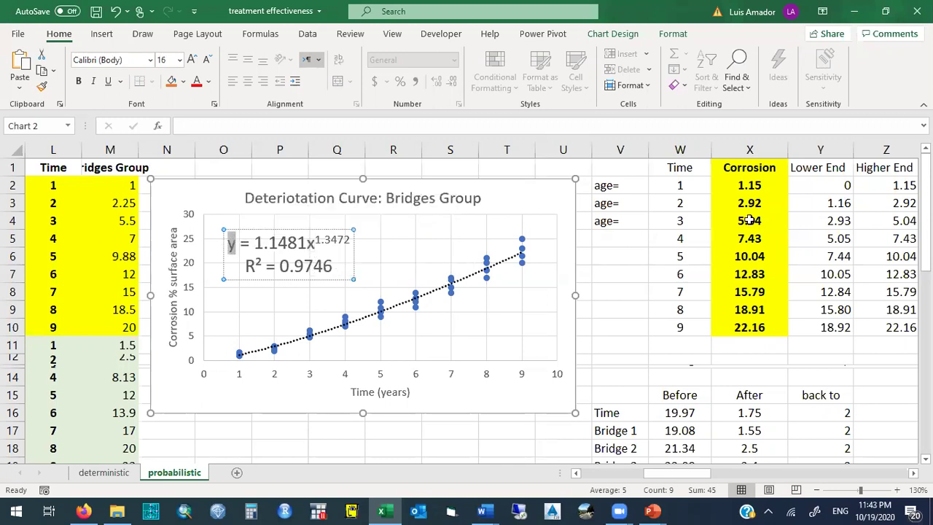
Inspect the Corrosion formulas in X2 and X3 to see how the trendline equation uses each Time value
{"action": "left_click", "coordinate": [700, 186]}
{"action": "left_click", "coordinate": [732, 184]}
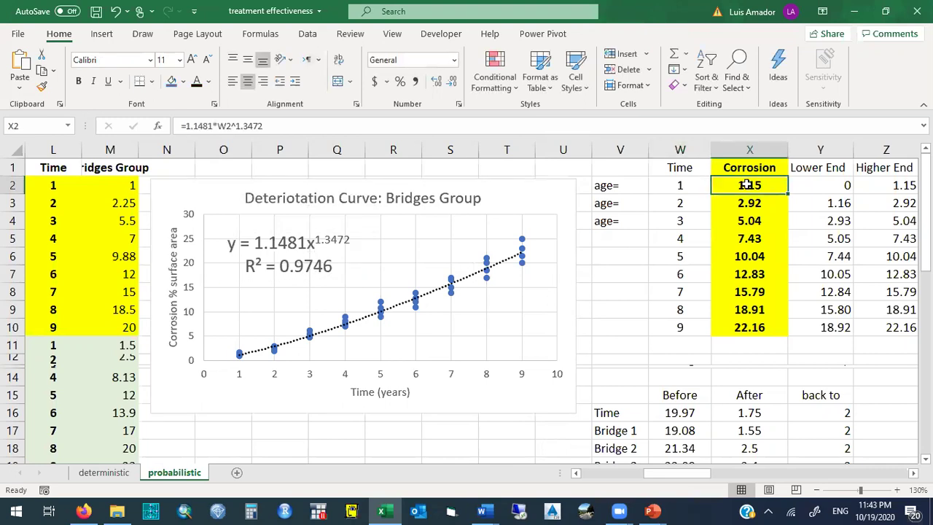
{"action": "left_click", "coordinate": [593, 123]}
{"action": "left_click_drag", "start_coordinate": [257, 126], "coordinate": [173, 128]}
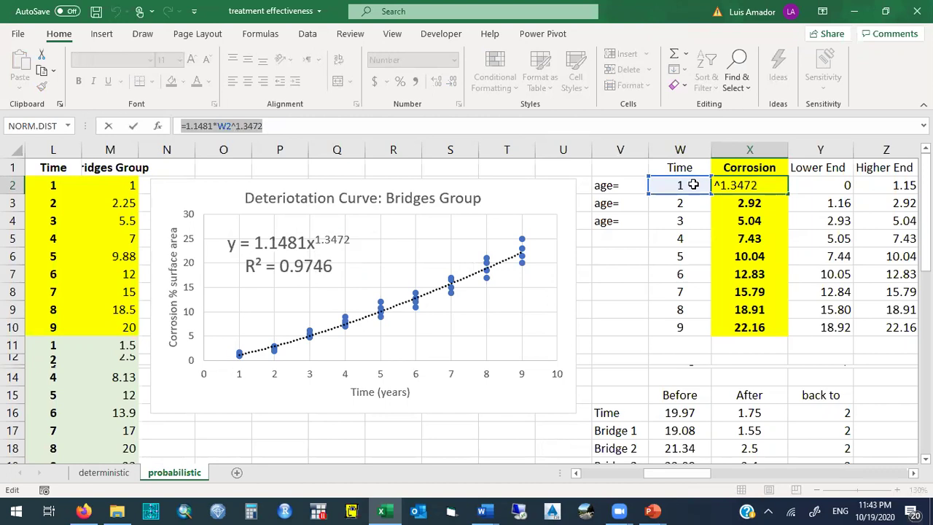
{"action": "key", "text": "Escape"}
{"action": "left_click", "coordinate": [735, 202]}
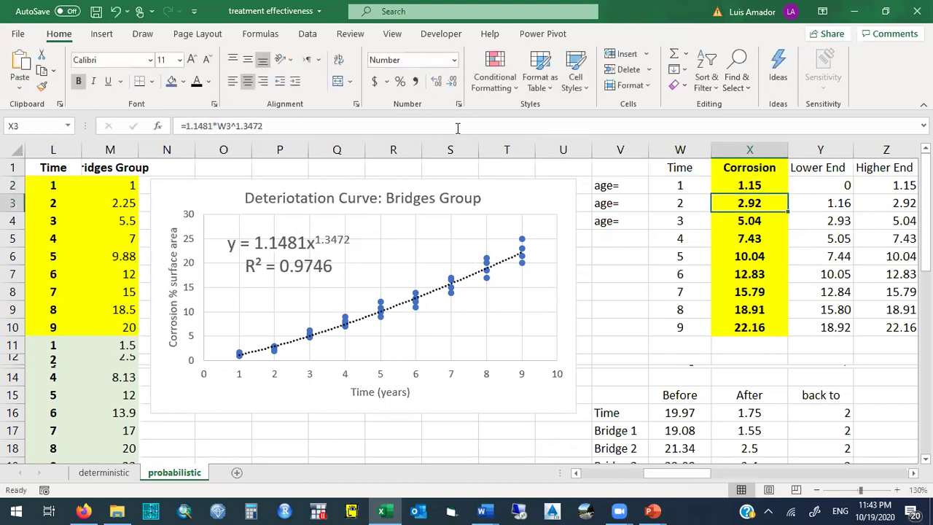
{"action": "left_click", "coordinate": [287, 125]}
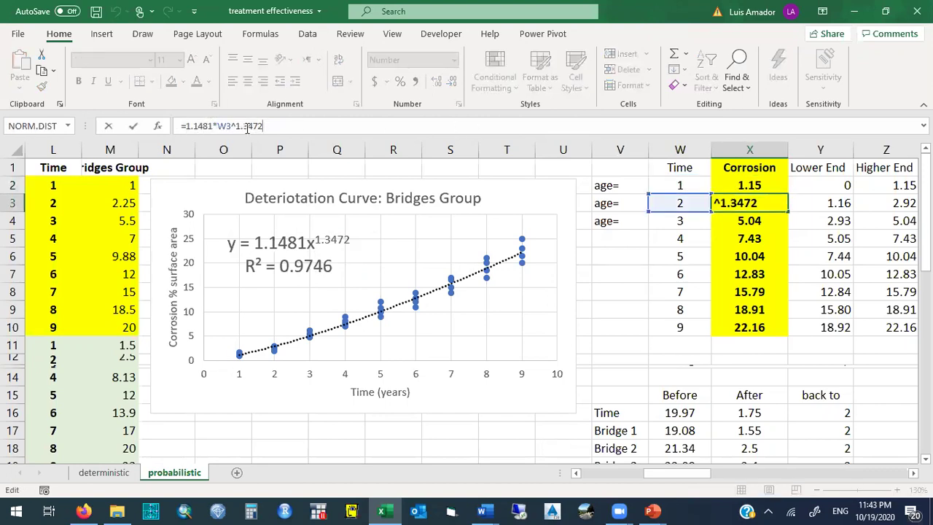
{"action": "key", "text": "Escape"}
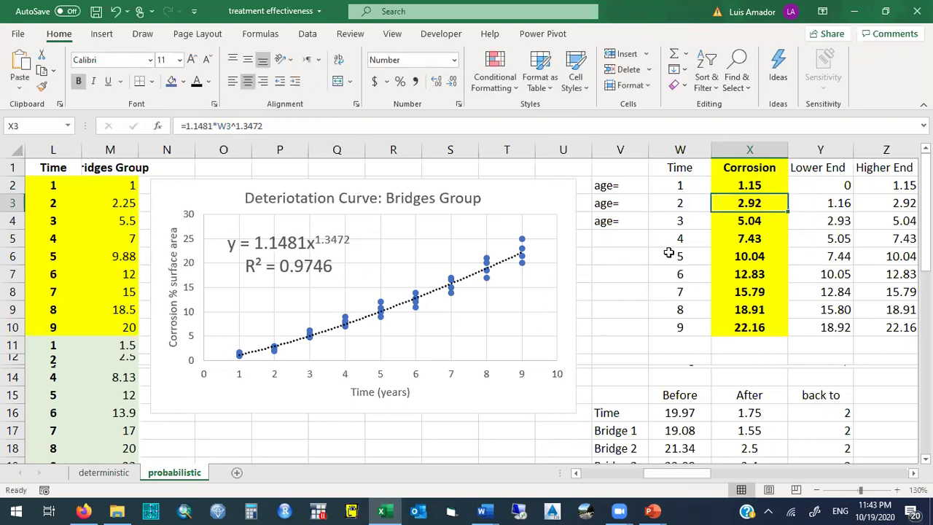
{"action": "left_click", "coordinate": [347, 199]}
Trace the age 9 row of the matrix from the no-change cell AN11 back through the lower-age counts
{"action": "left_click_drag", "start_coordinate": [672, 474], "coordinate": [774, 464]}
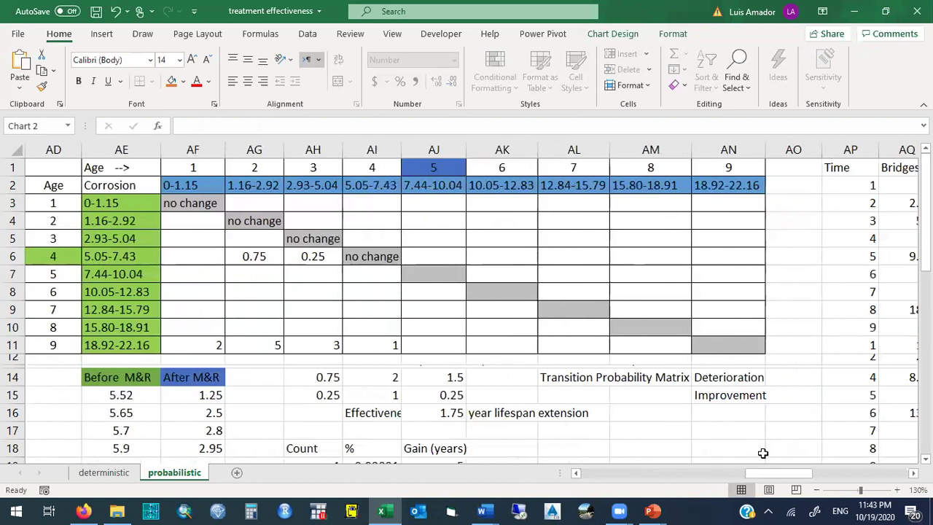
{"action": "left_click", "coordinate": [495, 453]}
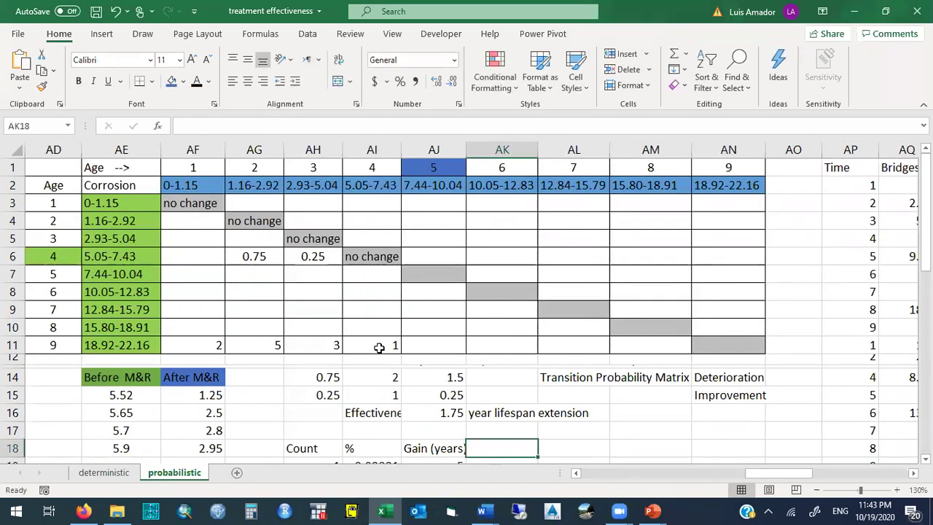
{"action": "left_click", "coordinate": [722, 348]}
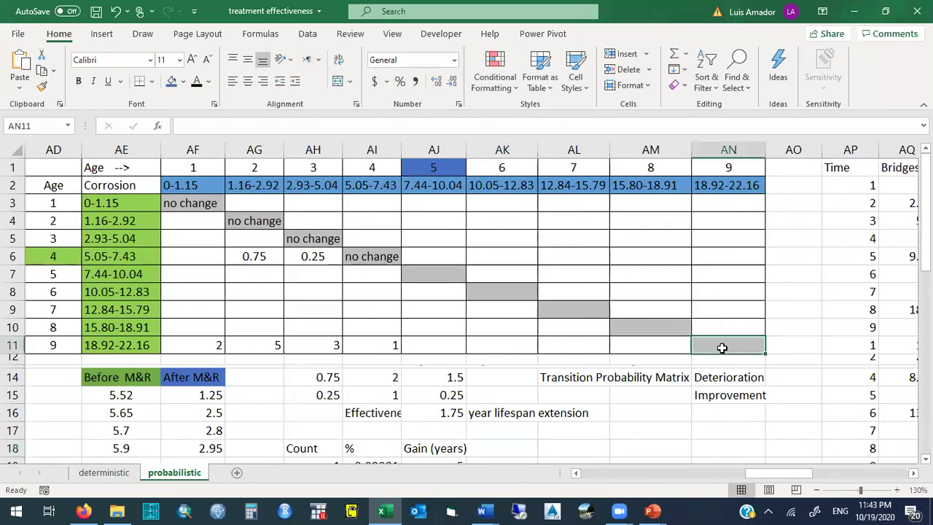
{"action": "left_click", "coordinate": [722, 191]}
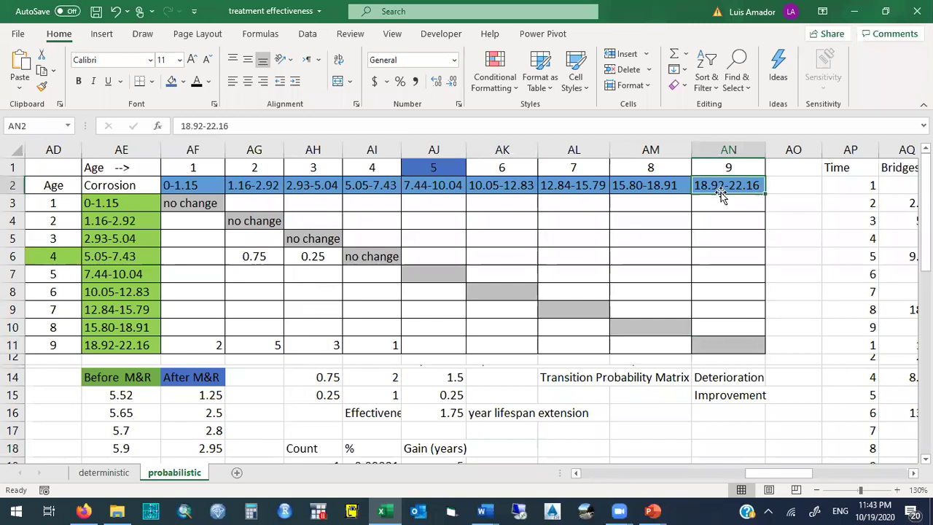
{"action": "left_click", "coordinate": [135, 345]}
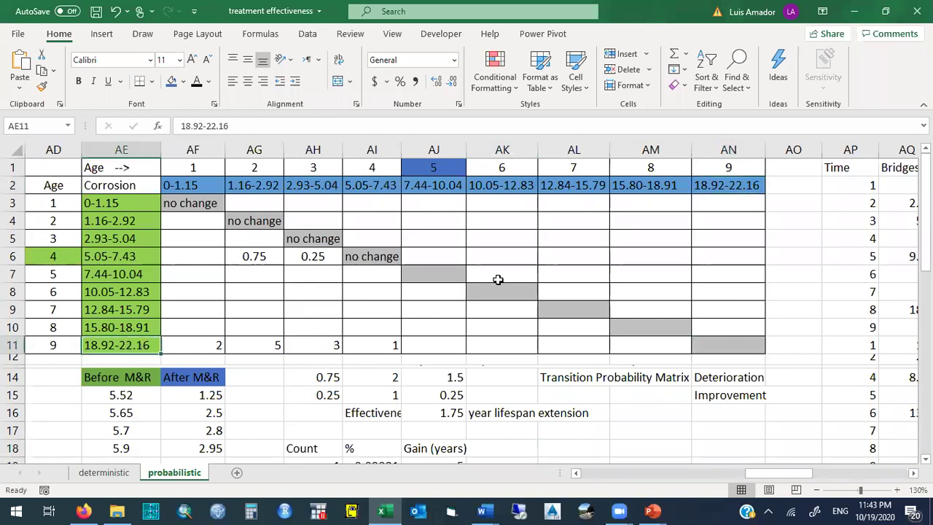
{"action": "left_click", "coordinate": [718, 345]}
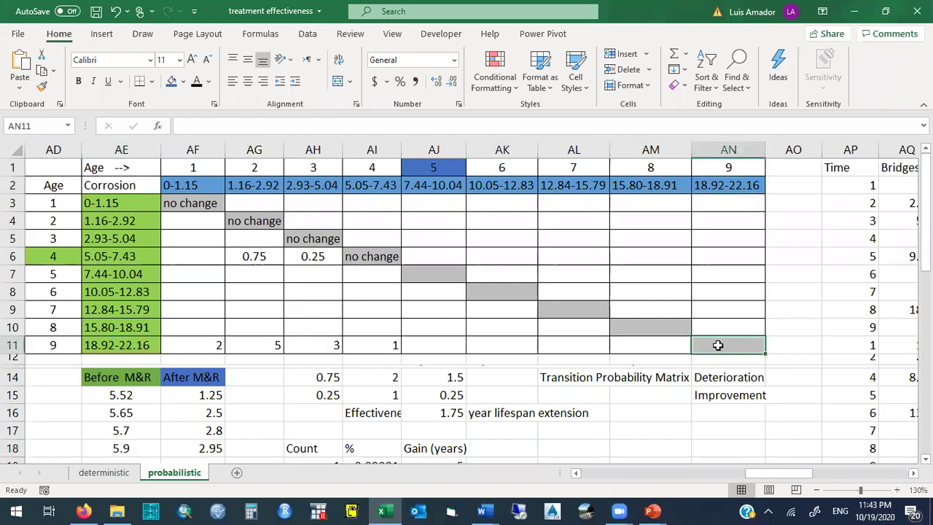
{"action": "left_click", "coordinate": [652, 347]}
{"action": "key", "text": "Left"}
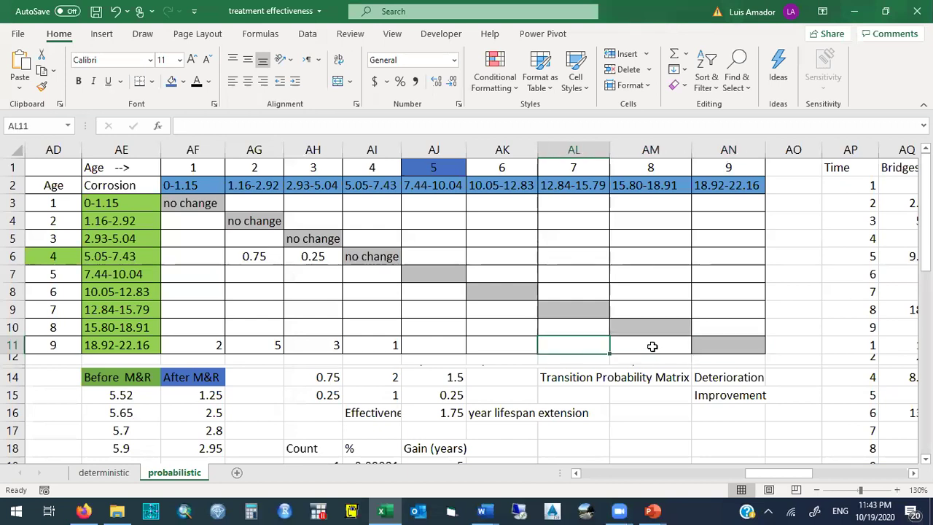
{"action": "key", "text": "Left"}
{"action": "key", "text": "Left"}
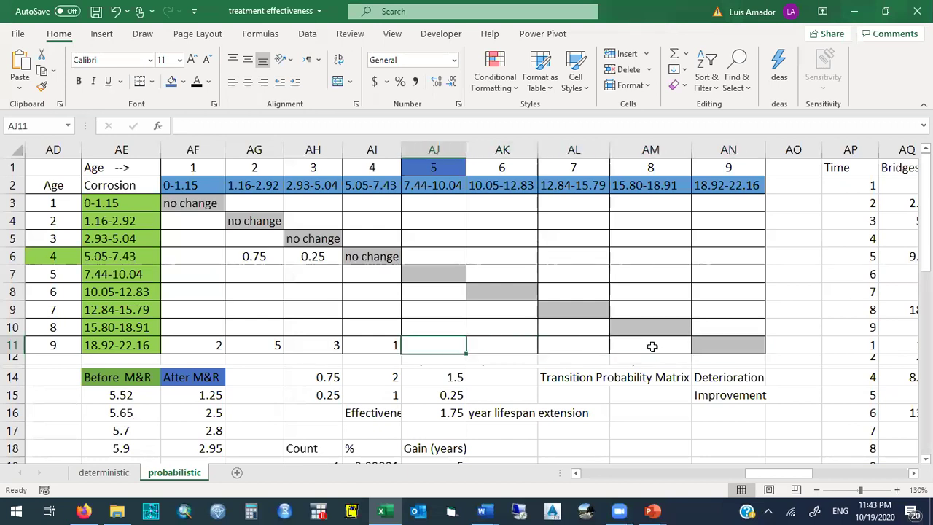
{"action": "key", "text": "Left"}
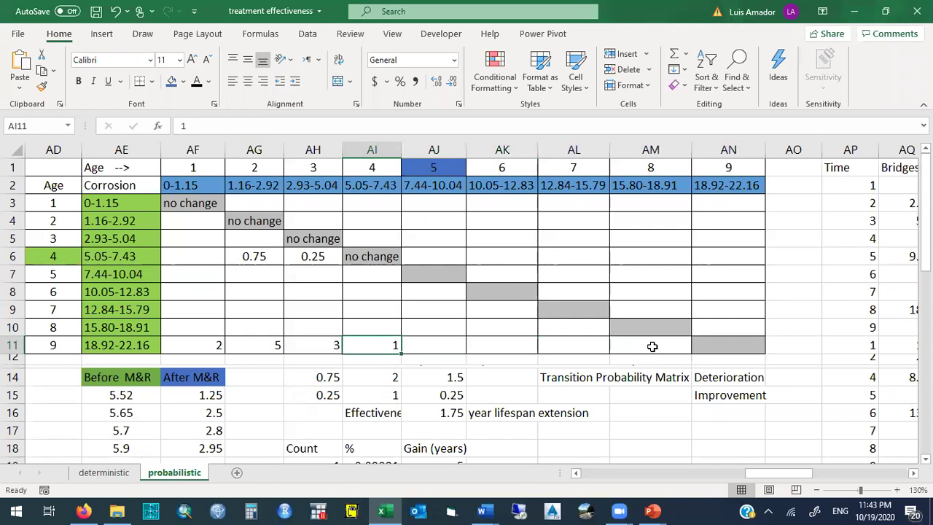
{"action": "key", "text": "Left"}
{"action": "key", "text": "Left"}
{"action": "key", "text": "Left"}
Multiply each share by its gain with +AI19*AJ19 in AK19 and fill the formula down to AK22
{"action": "left_click_drag", "start_coordinate": [926, 182], "coordinate": [926, 200]}
{"action": "left_click_drag", "start_coordinate": [445, 306], "coordinate": [454, 359]}
{"action": "left_click_drag", "start_coordinate": [370, 305], "coordinate": [373, 359]}
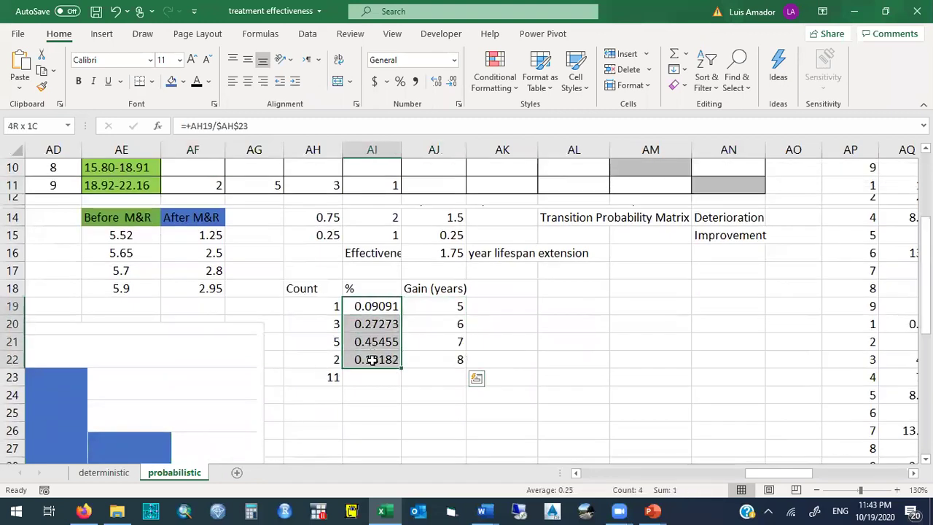
{"action": "left_click", "coordinate": [488, 312]}
{"action": "type", "text": "+"}
{"action": "key", "text": "Left"}
{"action": "key", "text": "Left"}
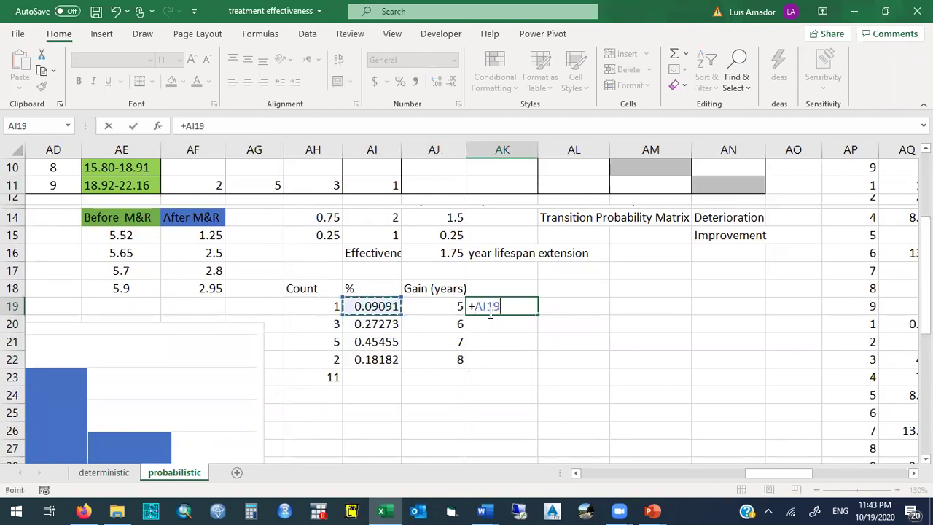
{"action": "type", "text": "*"}
{"action": "key", "text": "Left"}
{"action": "key", "text": "Return"}
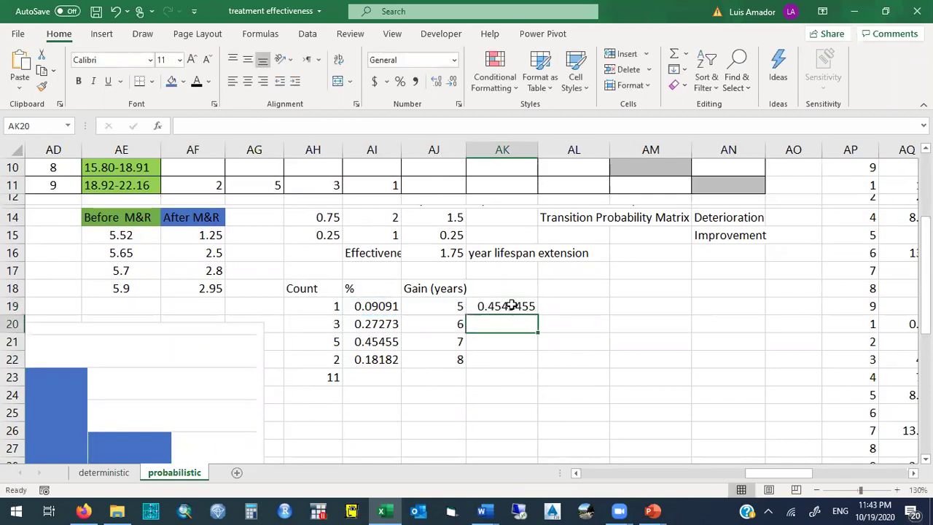
{"action": "left_click", "coordinate": [516, 306]}
{"action": "left_click_drag", "start_coordinate": [534, 319], "coordinate": [530, 365]}
Total the weighted gains in AK23 with the formula +AK22+AK21+AK20+AK19
{"action": "left_click", "coordinate": [513, 377]}
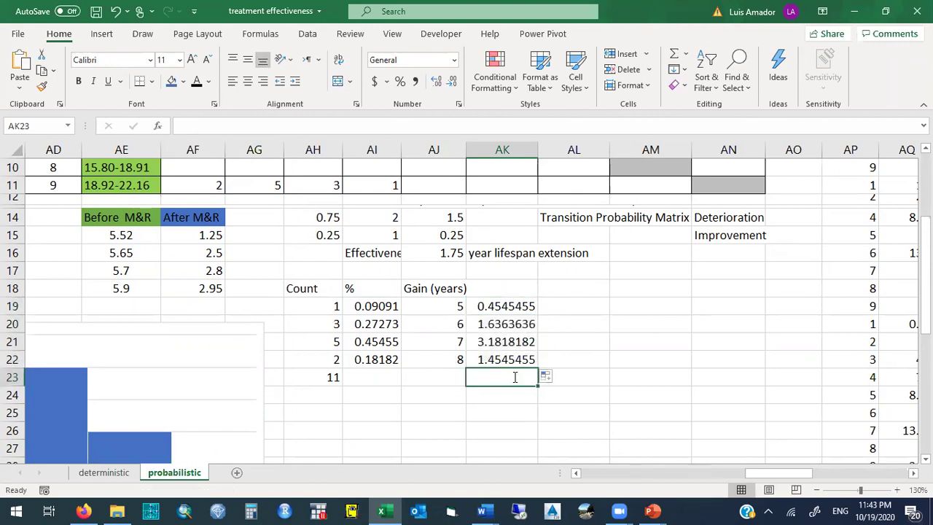
{"action": "type", "text": "+"}
{"action": "key", "text": "Up"}
{"action": "type", "text": "+"}
{"action": "key", "text": "Up"}
{"action": "key", "text": "Up"}
{"action": "type", "text": "+"}
{"action": "key", "text": "Up"}
{"action": "key", "text": "Up"}
{"action": "type", "text": "+"}
{"action": "key", "text": "Up"}
{"action": "key", "text": "Up"}
{"action": "key", "text": "Up"}
{"action": "key", "text": "Up"}
{"action": "key", "text": "Return"}
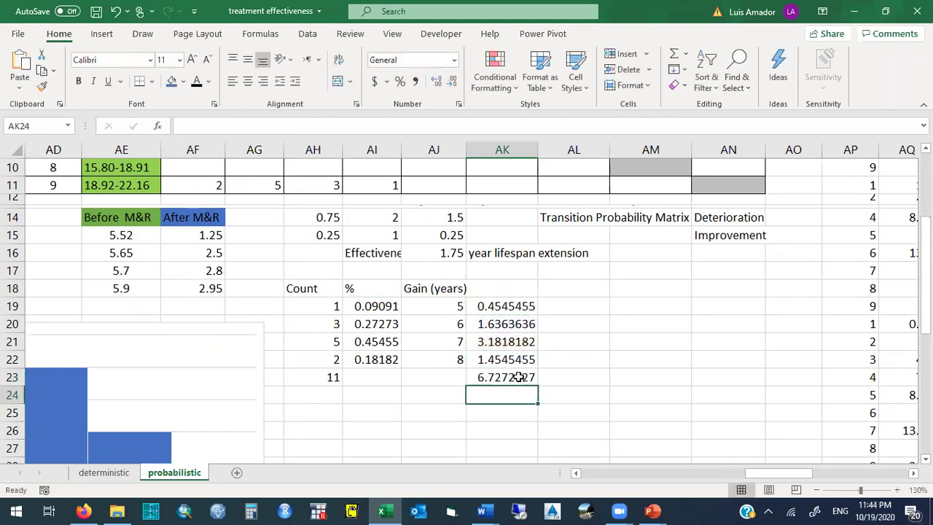
Add the unit label "years lifespan extension" in AL23 beside the total
{"action": "left_click", "coordinate": [560, 378]}
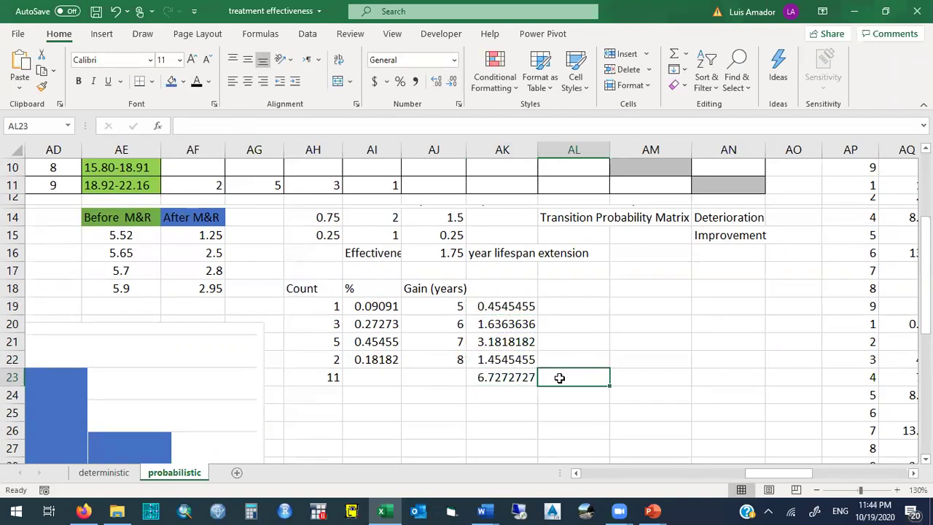
{"action": "type", "text": "years lifespan extension"}
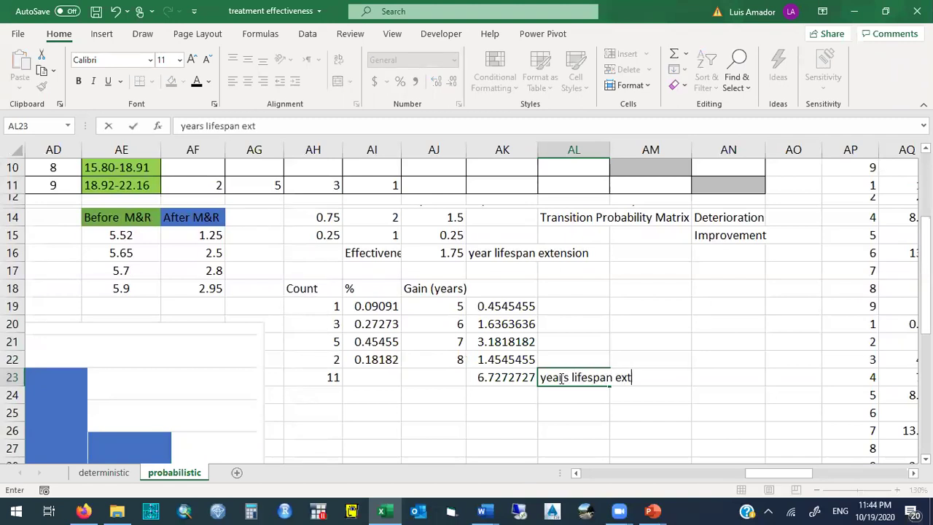
{"action": "key", "text": "Return"}
{"action": "left_click", "coordinate": [558, 378]}
{"action": "key", "text": "Return"}
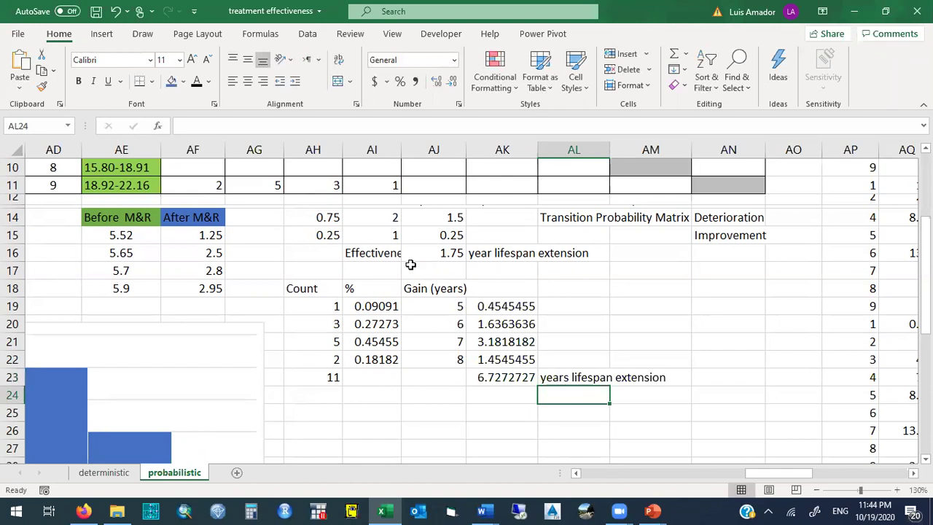
Label the total "Effectiveness" in AJ23, matching the earlier result row, and select the result cell AK23
{"action": "left_click_drag", "start_coordinate": [383, 253], "coordinate": [501, 252]}
{"action": "left_click", "coordinate": [449, 377]}
{"action": "type", "text": "Effect"}
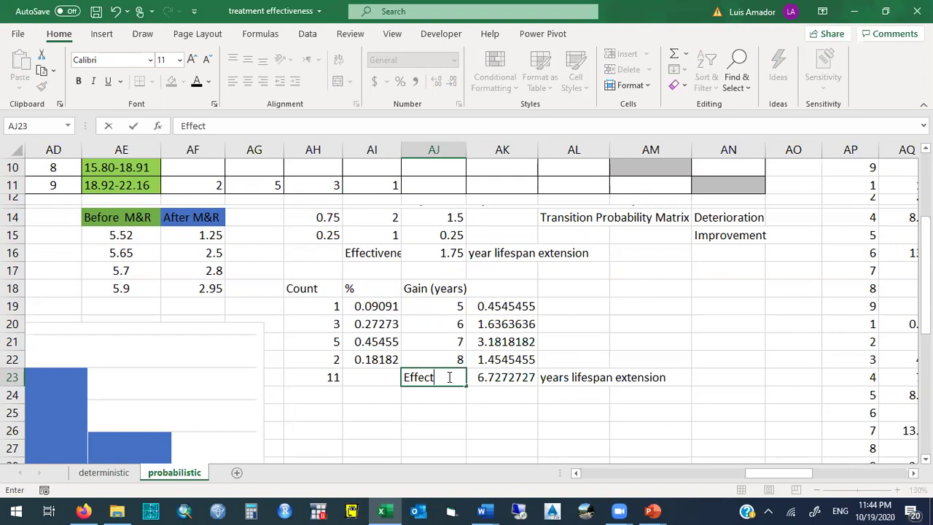
{"action": "type", "text": "ivenes"}
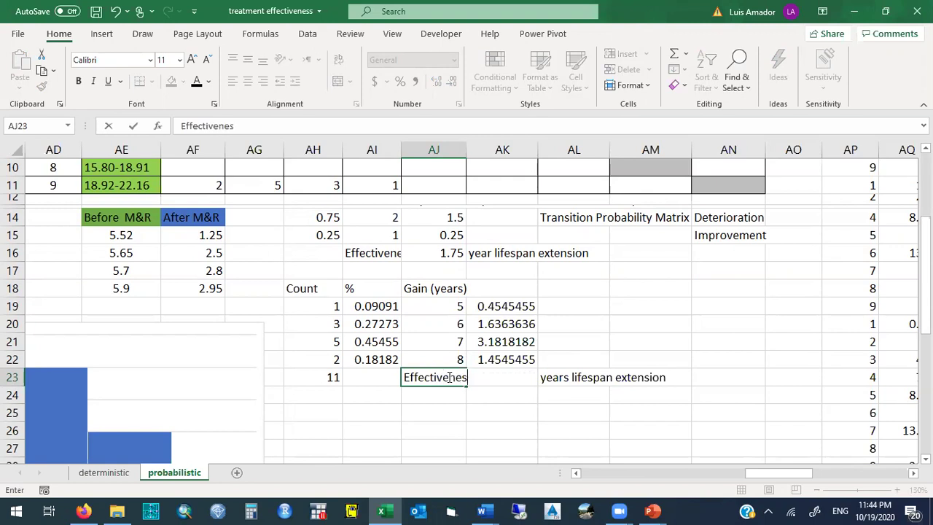
{"action": "type", "text": "s"}
{"action": "key", "text": "Return"}
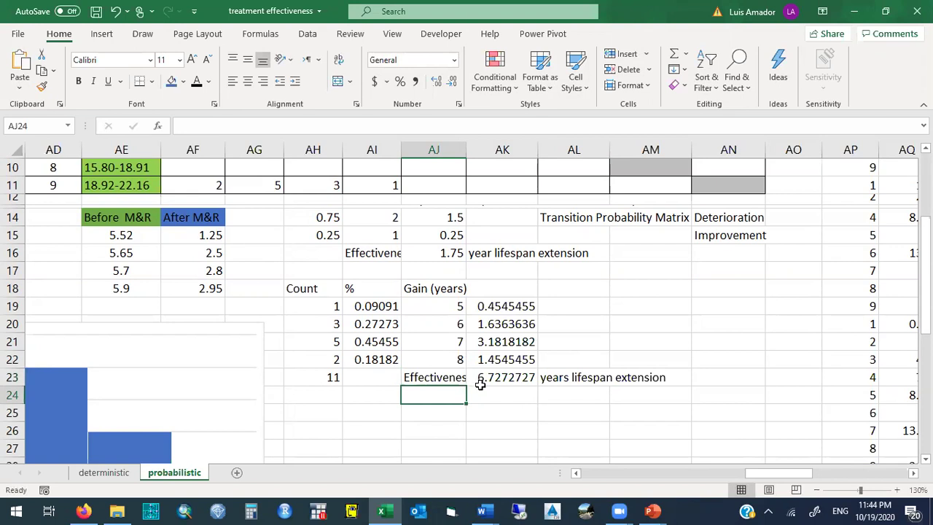
{"action": "left_click", "coordinate": [480, 385]}
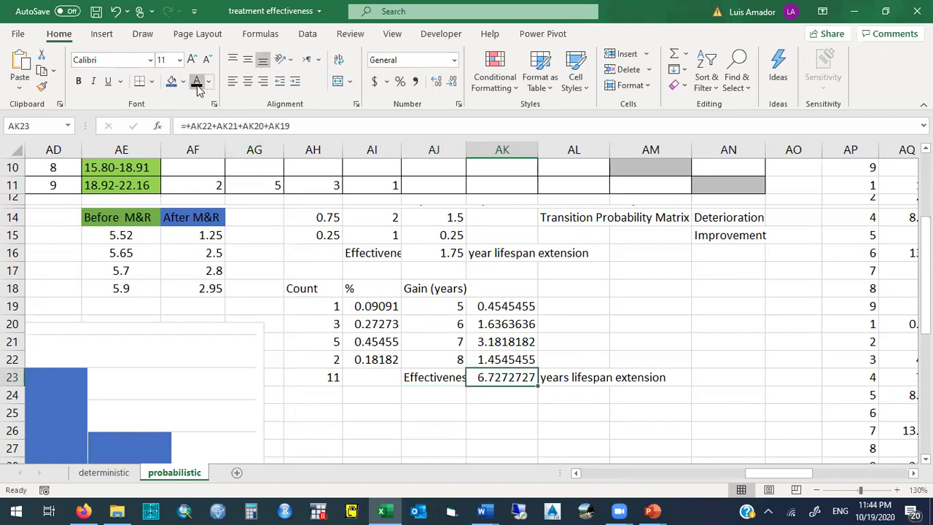
Bold the effectiveness total in AK23 and the earlier Effectiveness label and result in AI16:AJ16
{"action": "left_click", "coordinate": [80, 83]}
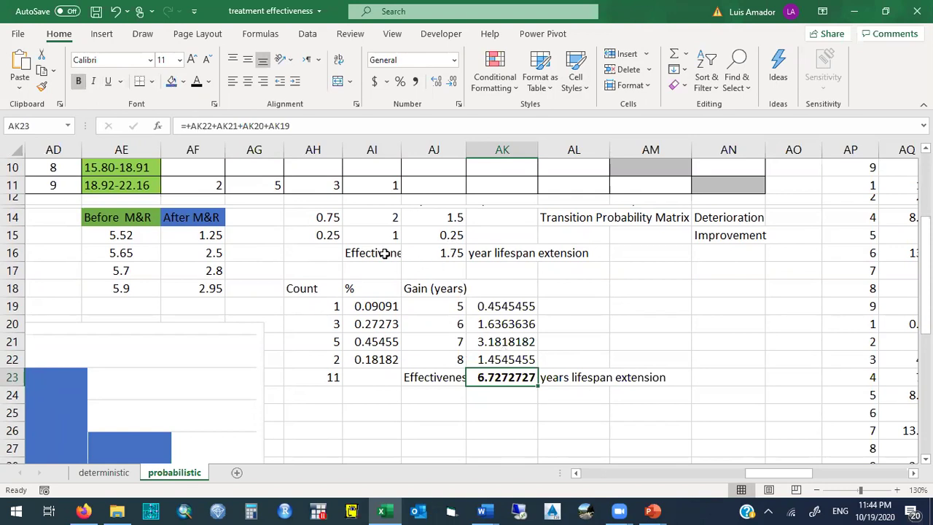
{"action": "left_click_drag", "start_coordinate": [396, 252], "coordinate": [426, 252]}
{"action": "left_click", "coordinate": [78, 81]}
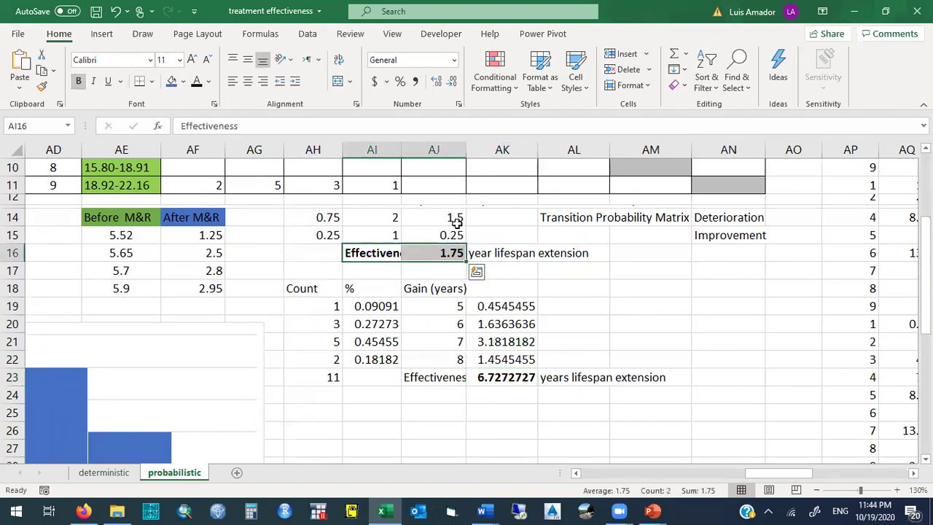
{"action": "left_click_drag", "start_coordinate": [926, 277], "coordinate": [926, 208]}
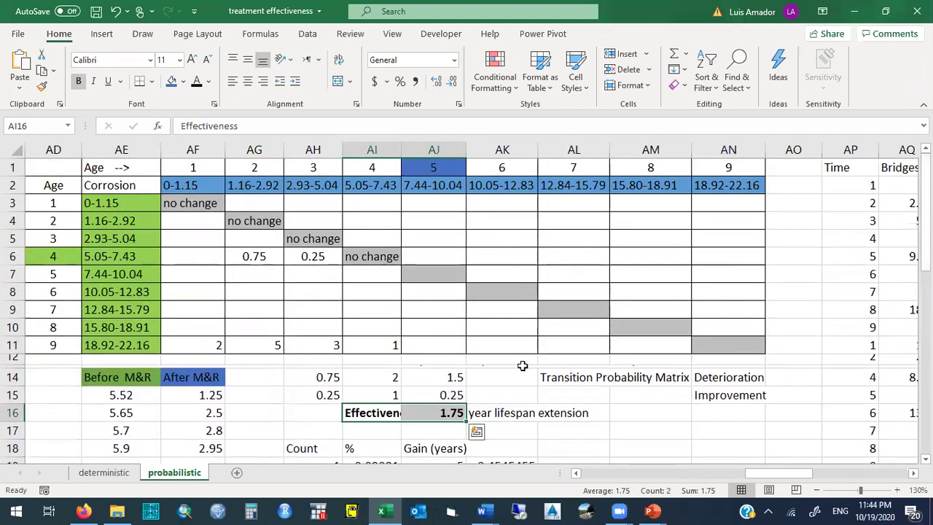
{"action": "left_click", "coordinate": [379, 431]}
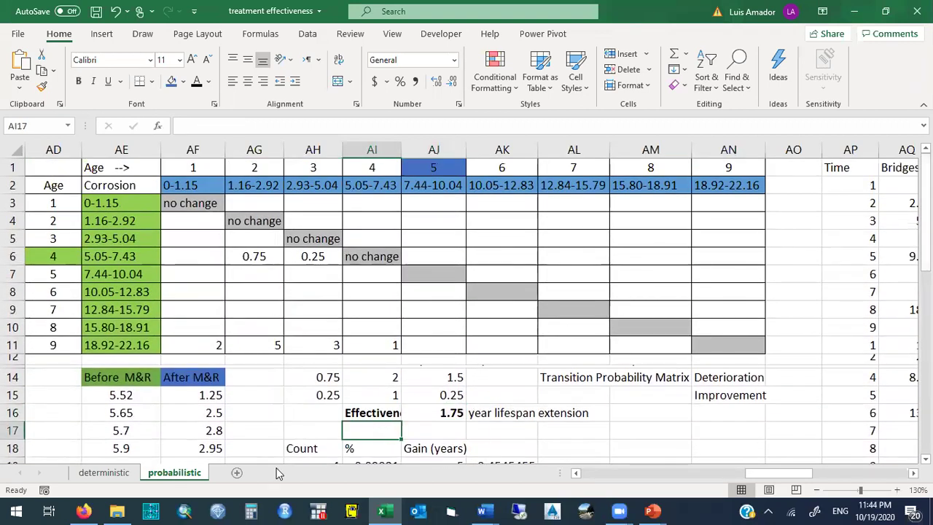
Switch to Firefox and open the "treatment effectiveness" spreadsheet from the Moodle course page in Excel
{"action": "left_click", "coordinate": [84, 512]}
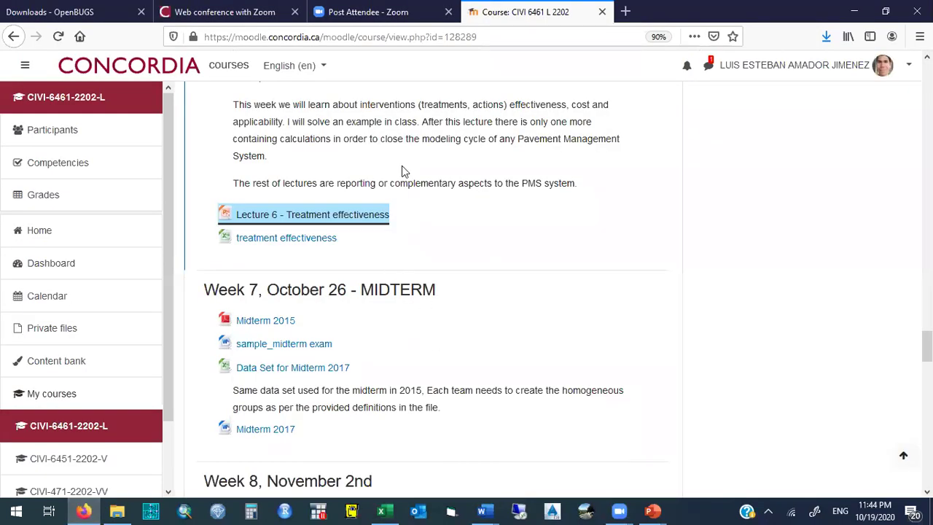
{"action": "left_click", "coordinate": [282, 239]}
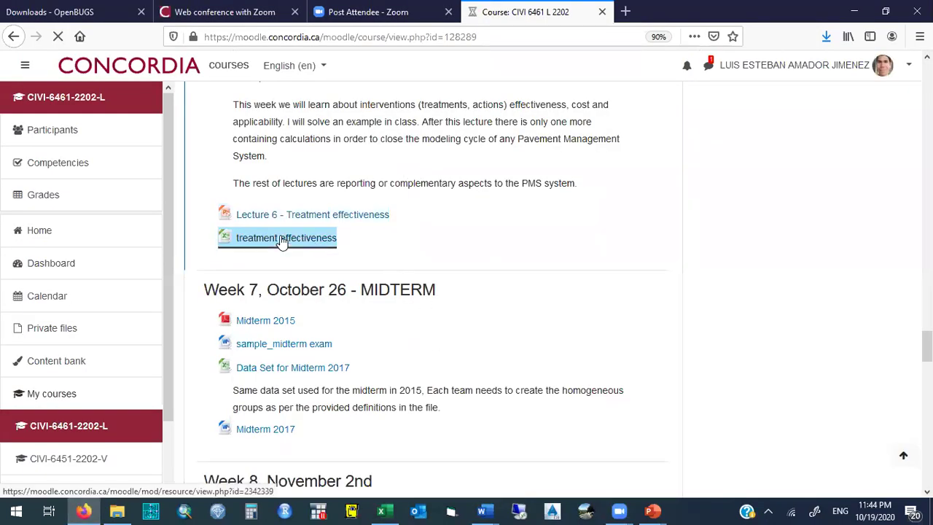
{"action": "left_click", "coordinate": [409, 231]}
{"action": "left_click", "coordinate": [581, 300]}
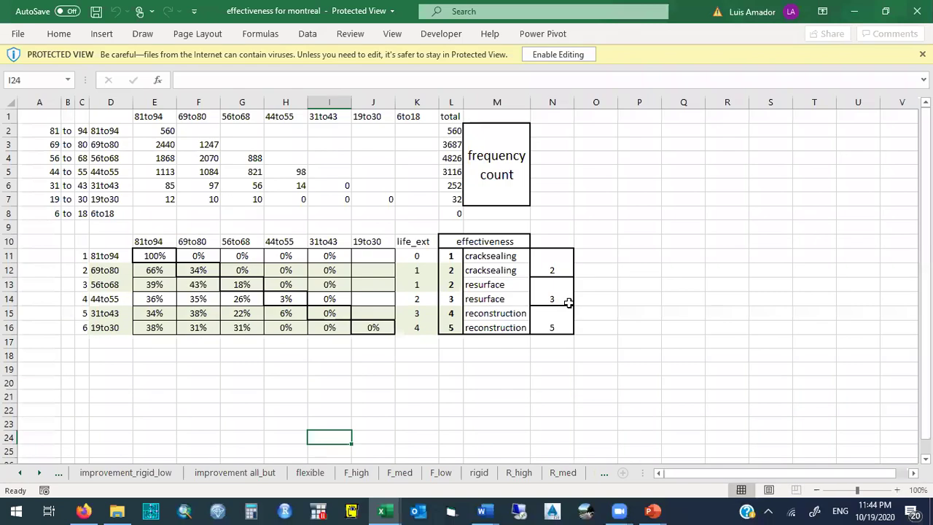
Go to the workbook's first sheet, Final_2009_2010_structure_hiera, and select the first PCI2010 value in D2
{"action": "left_click", "coordinate": [98, 474]}
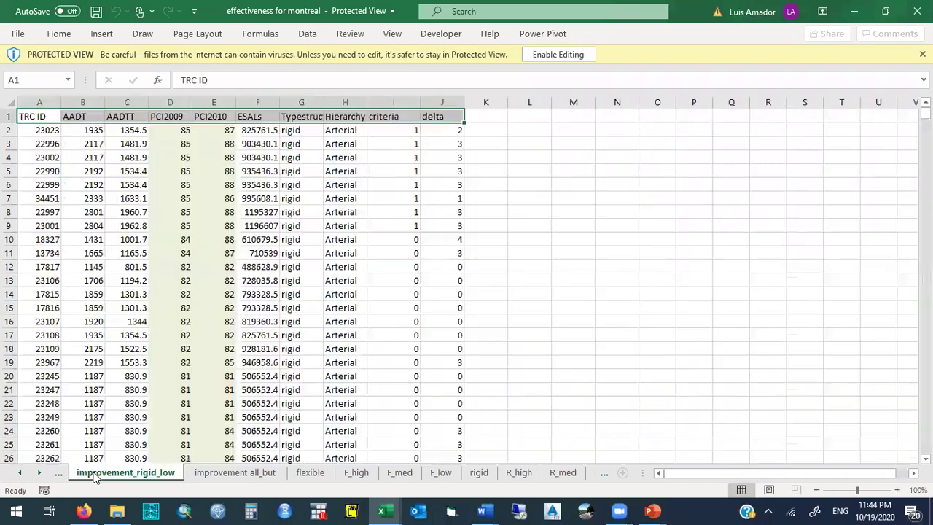
{"action": "left_click", "coordinate": [22, 474]}
{"action": "left_click", "coordinate": [21, 474]}
{"action": "left_click", "coordinate": [21, 474]}
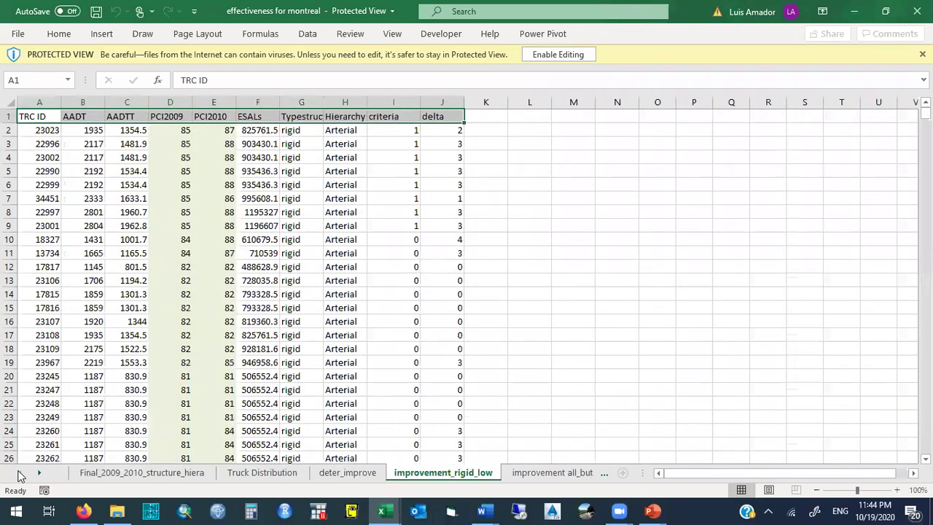
{"action": "left_click", "coordinate": [98, 473]}
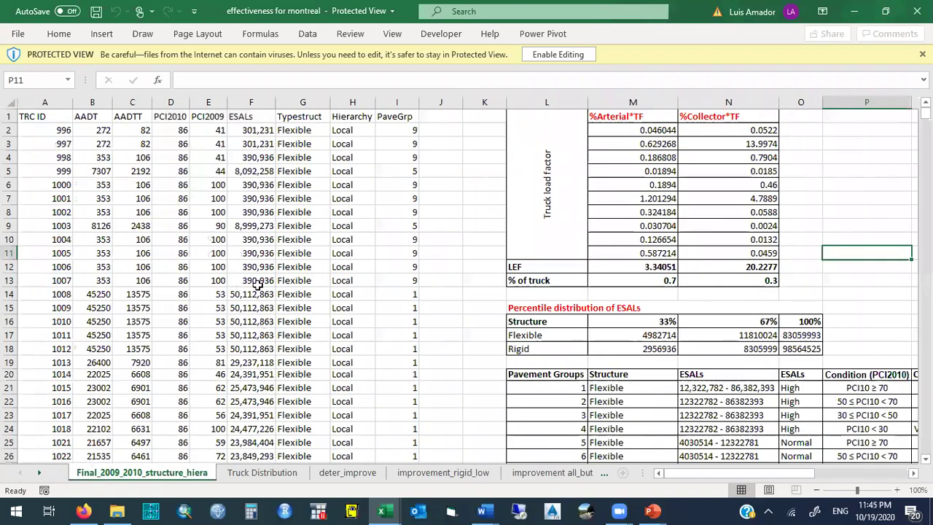
{"action": "left_click", "coordinate": [182, 131]}
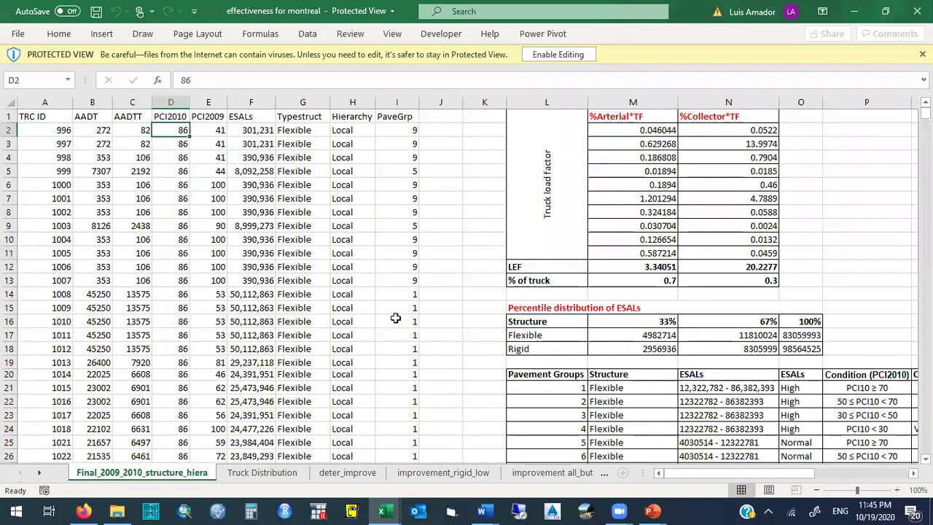
Enlarge the sheet to 160% and select the PCI2010 header in row 1
{"action": "left_click", "coordinate": [897, 490]}
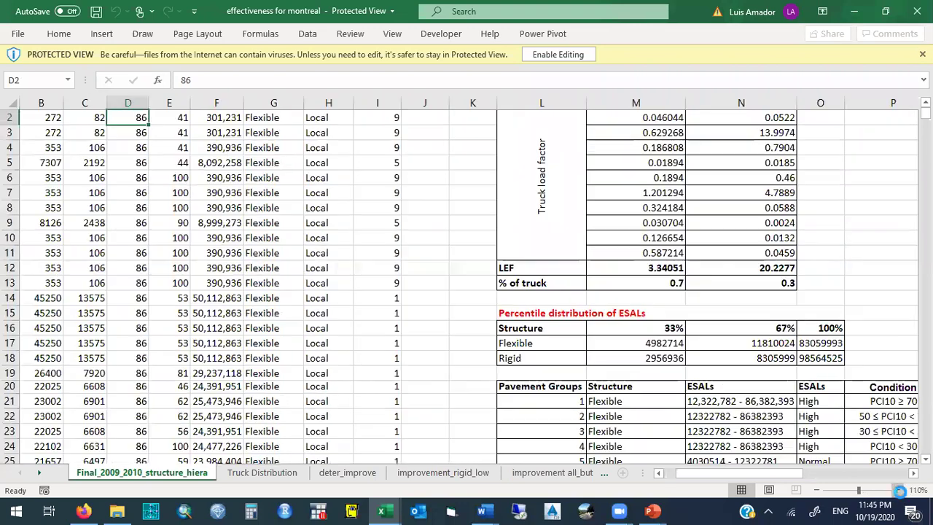
{"action": "left_click", "coordinate": [897, 490]}
{"action": "left_click", "coordinate": [897, 490]}
{"action": "left_click", "coordinate": [897, 490]}
{"action": "left_click", "coordinate": [897, 490]}
{"action": "left_click", "coordinate": [898, 490]}
{"action": "left_click", "coordinate": [290, 124]}
{"action": "key", "text": "Left"}
{"action": "key", "text": "Home"}
{"action": "key", "text": "Up"}
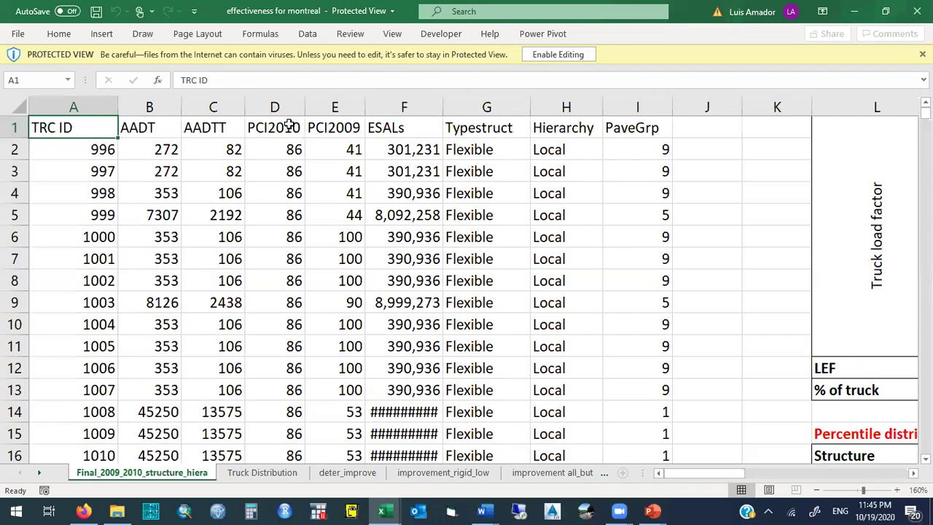
{"action": "left_click", "coordinate": [290, 126]}
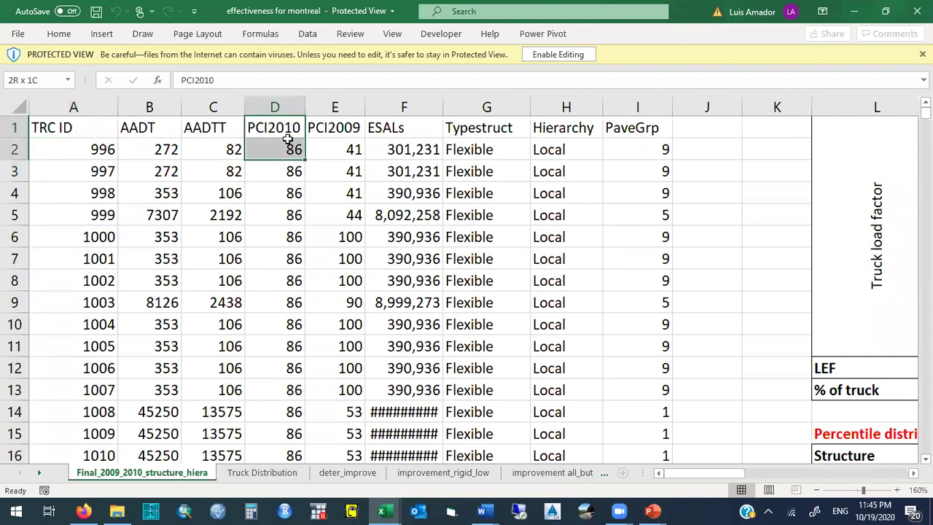
Enable editing of the protected workbook and return to the TRC ID header in A1
{"action": "left_click", "coordinate": [536, 58]}
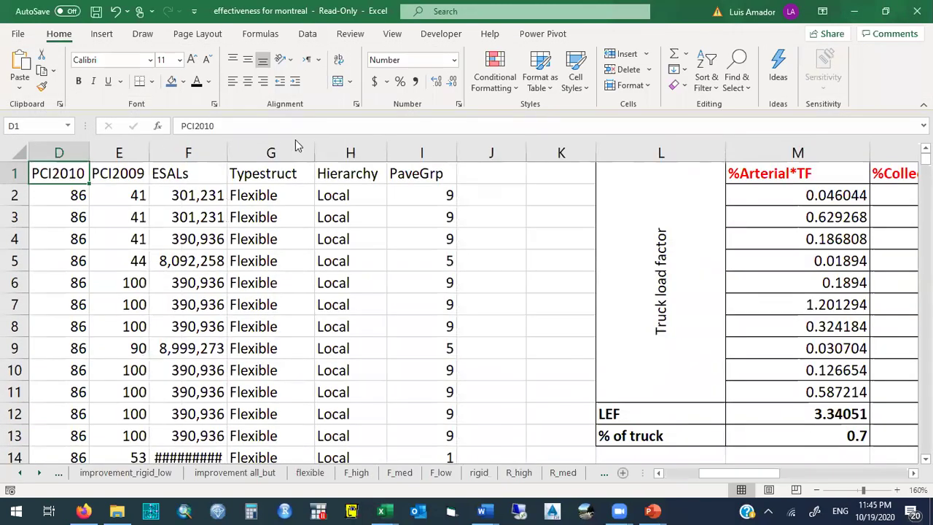
{"action": "key", "text": "Left"}
{"action": "key", "text": "Left"}
{"action": "key", "text": "Left"}
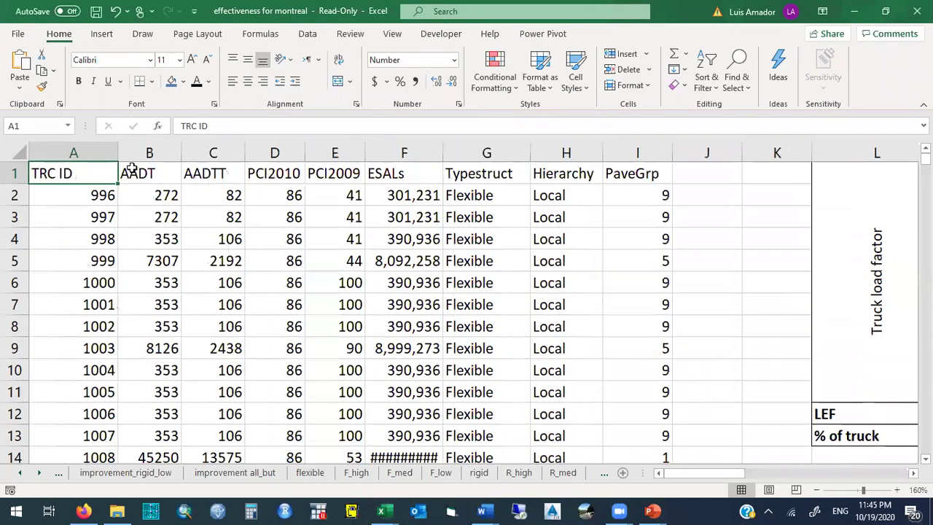
Fill the PCI2010 and PCI2009 header cells D1 and E1 with blue
{"action": "left_click", "coordinate": [271, 172]}
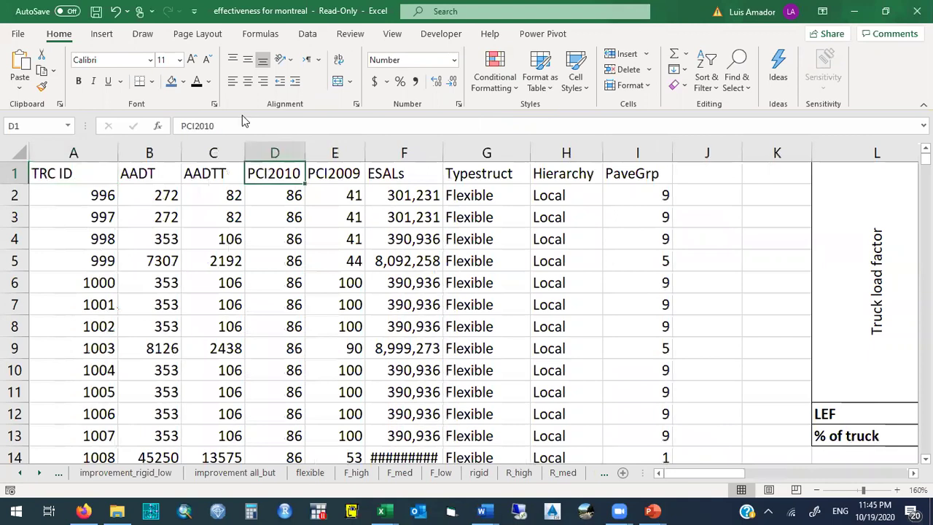
{"action": "left_click", "coordinate": [170, 82]}
{"action": "left_click", "coordinate": [325, 175]}
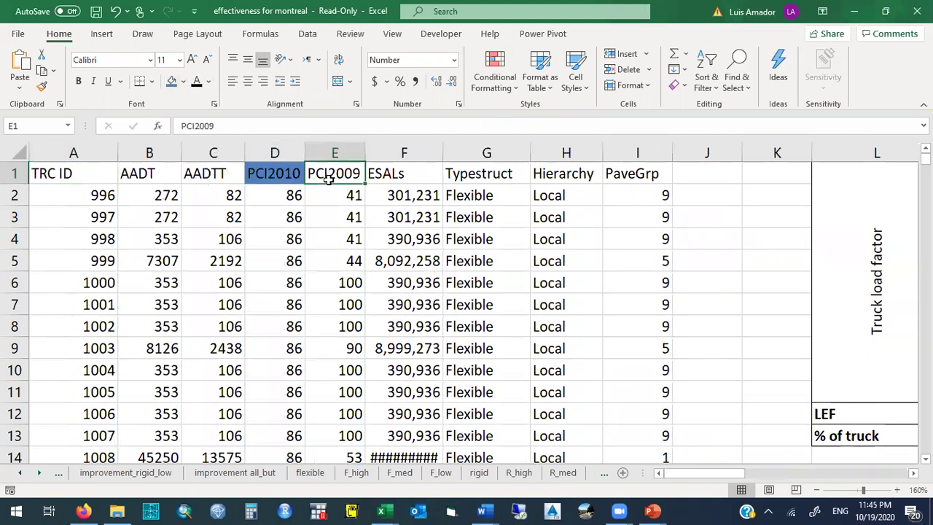
{"action": "left_click", "coordinate": [173, 82]}
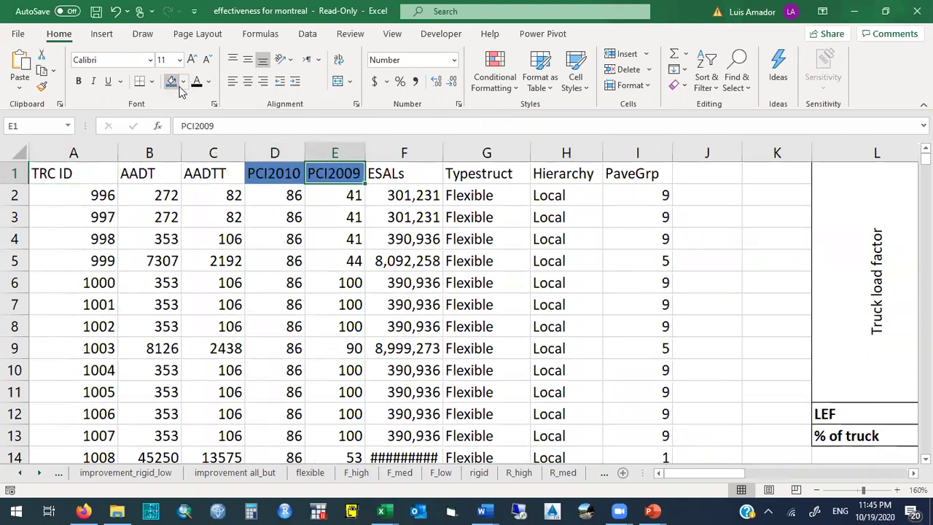
Compare the PCI2009 and PCI2010 values of the segments in rows 2, 6, 9 and 14 for improvement or deterioration
{"action": "left_click_drag", "start_coordinate": [299, 198], "coordinate": [349, 193]}
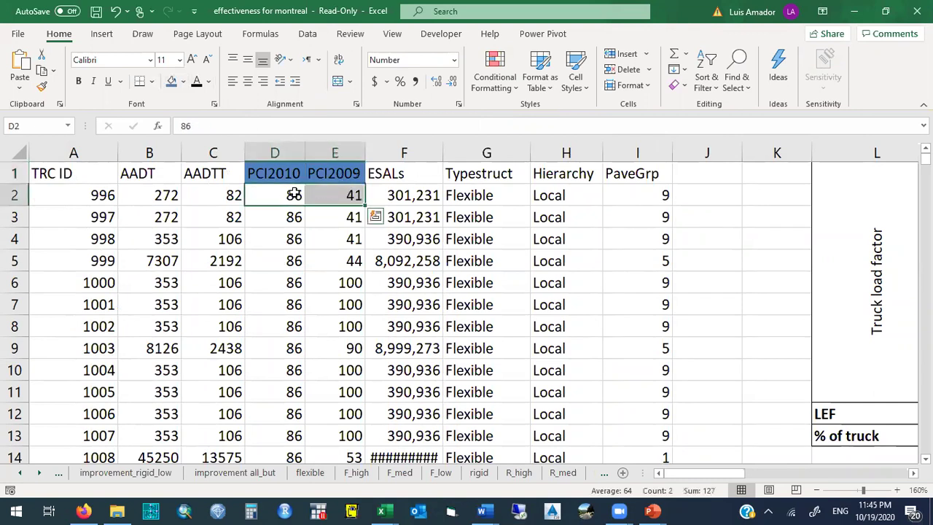
{"action": "left_click", "coordinate": [338, 194]}
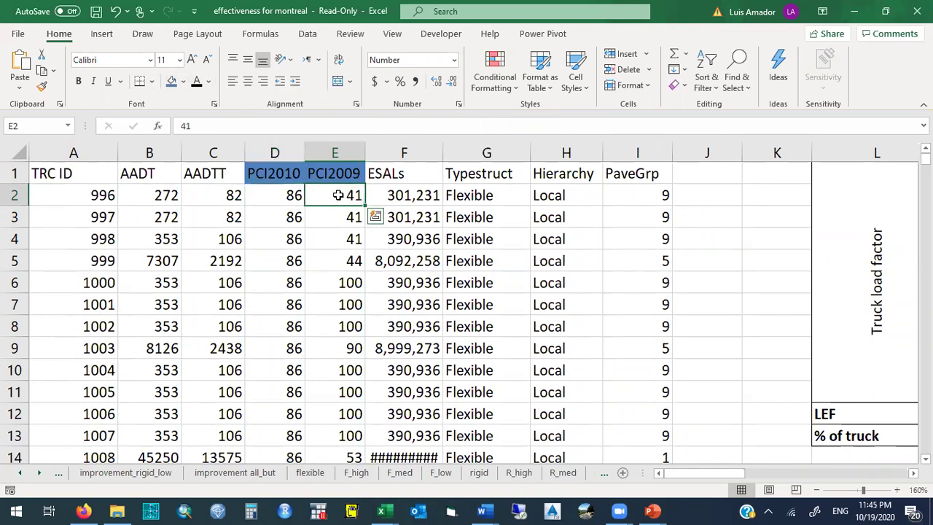
{"action": "left_click", "coordinate": [293, 194]}
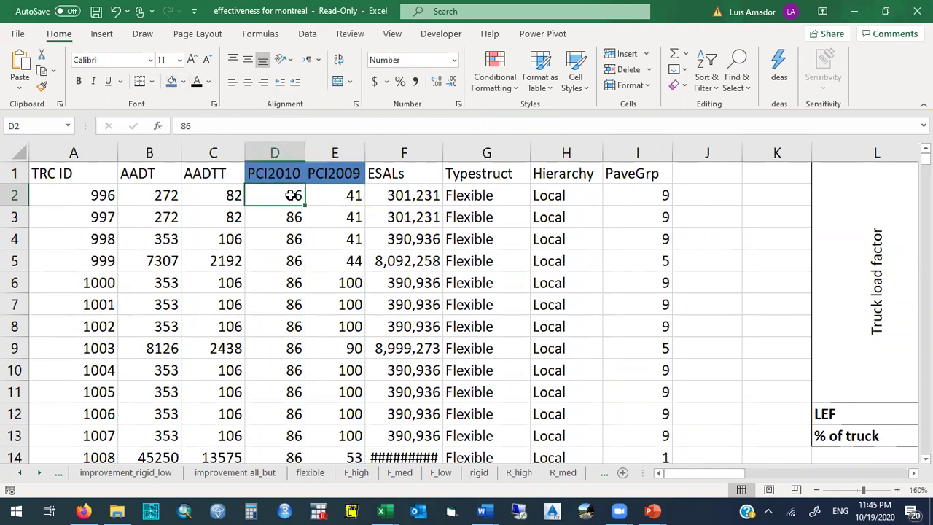
{"action": "left_click", "coordinate": [341, 280]}
{"action": "left_click", "coordinate": [292, 283]}
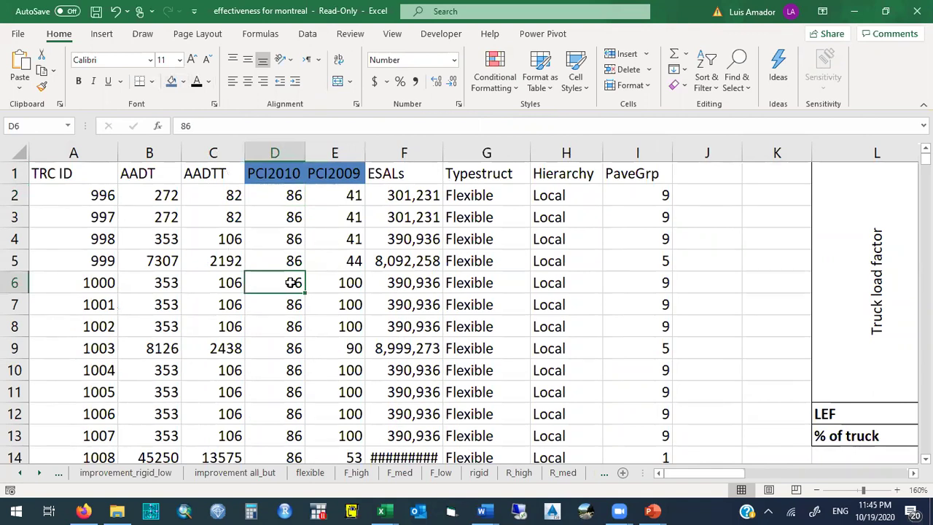
{"action": "left_click_drag", "start_coordinate": [356, 351], "coordinate": [293, 348]}
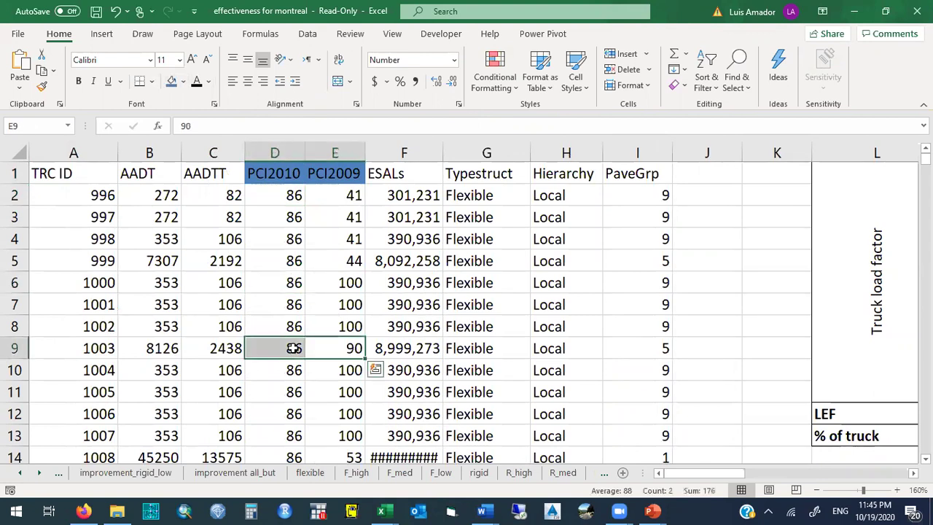
{"action": "left_click", "coordinate": [340, 453]}
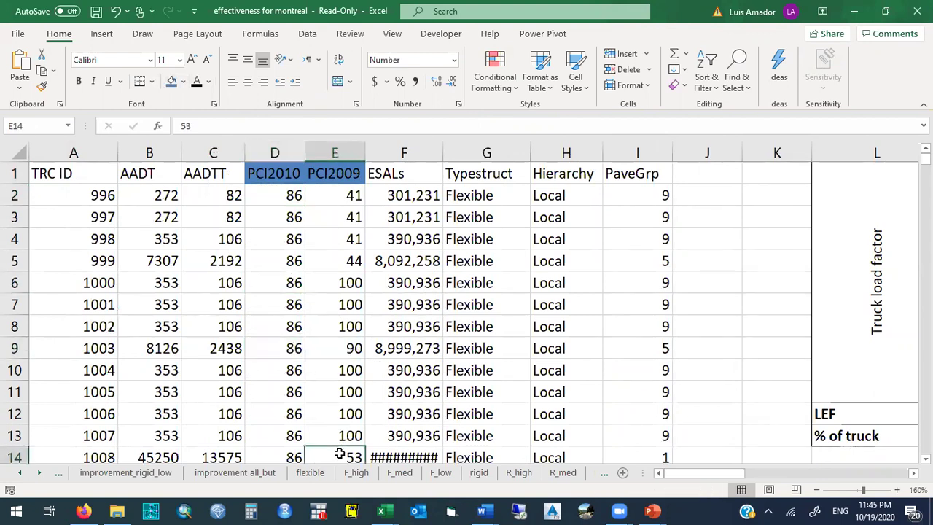
{"action": "left_click", "coordinate": [284, 460]}
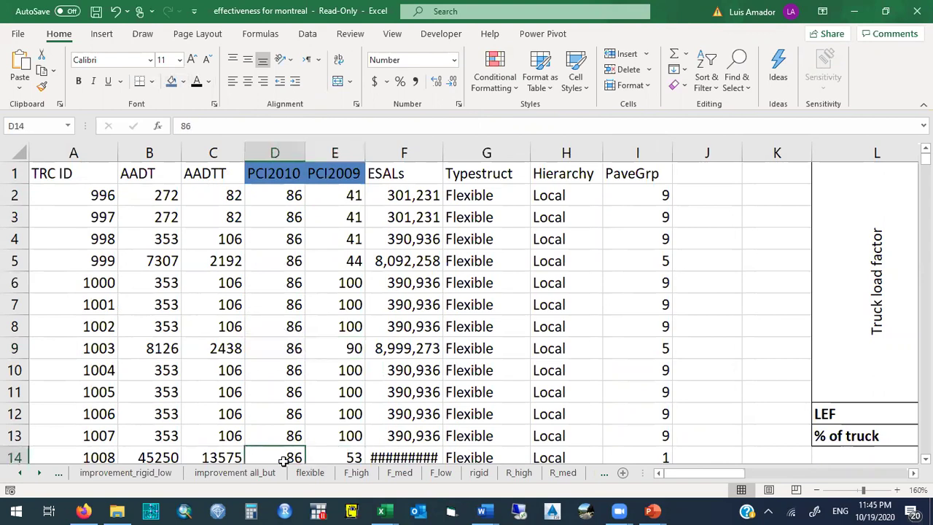
{"action": "left_click", "coordinate": [278, 173]}
{"action": "left_click", "coordinate": [353, 172], "text": "ctrl"}
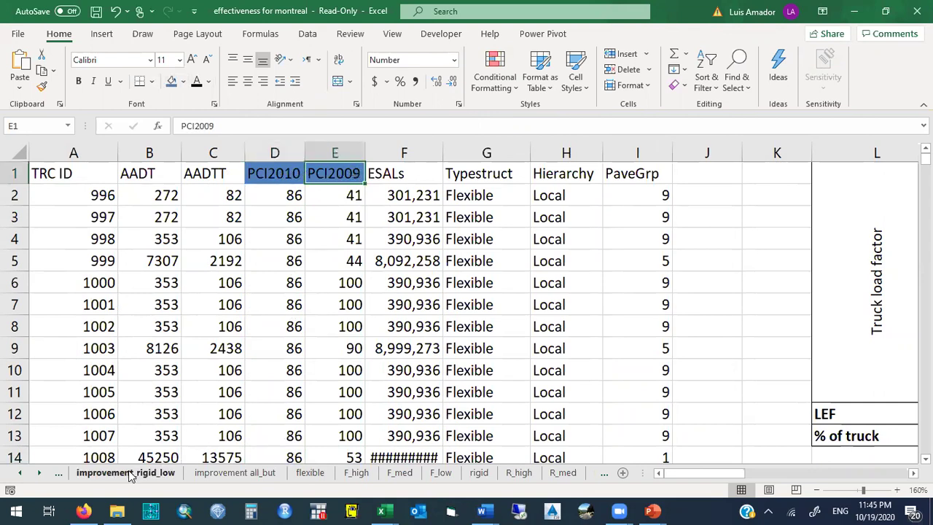
{"action": "left_click", "coordinate": [21, 472]}
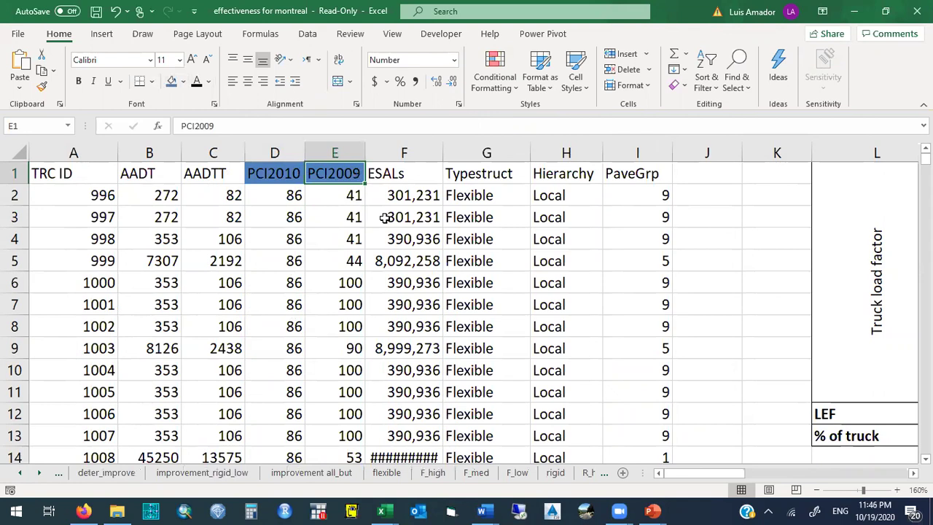
Enter the treatment name "Cracksealing" in J2 beside the PaveGrp column
{"action": "left_click", "coordinate": [705, 193]}
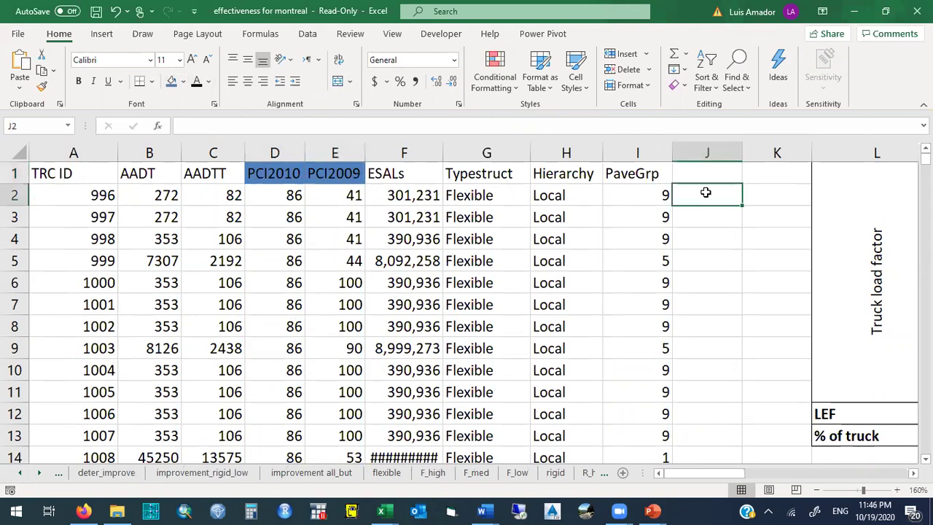
{"action": "type", "text": "Crackse"}
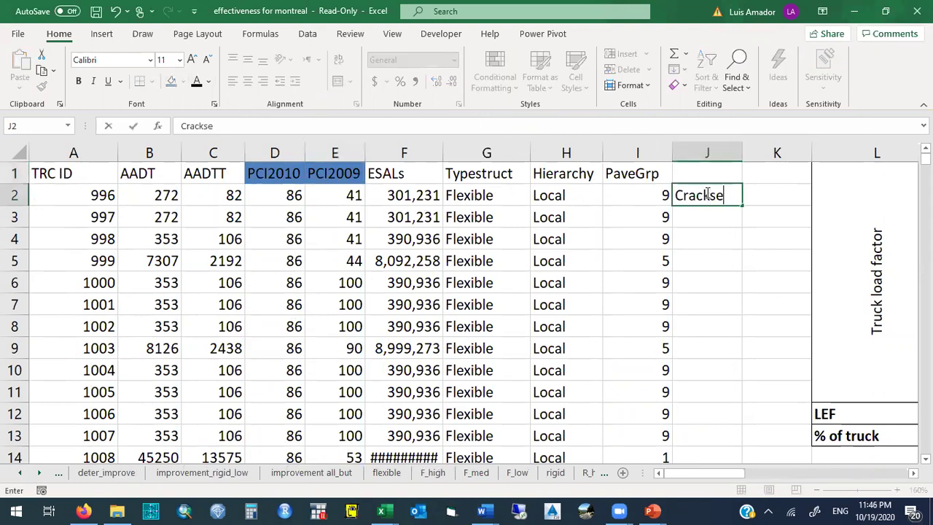
{"action": "type", "text": "aling"}
{"action": "key", "text": "Return"}
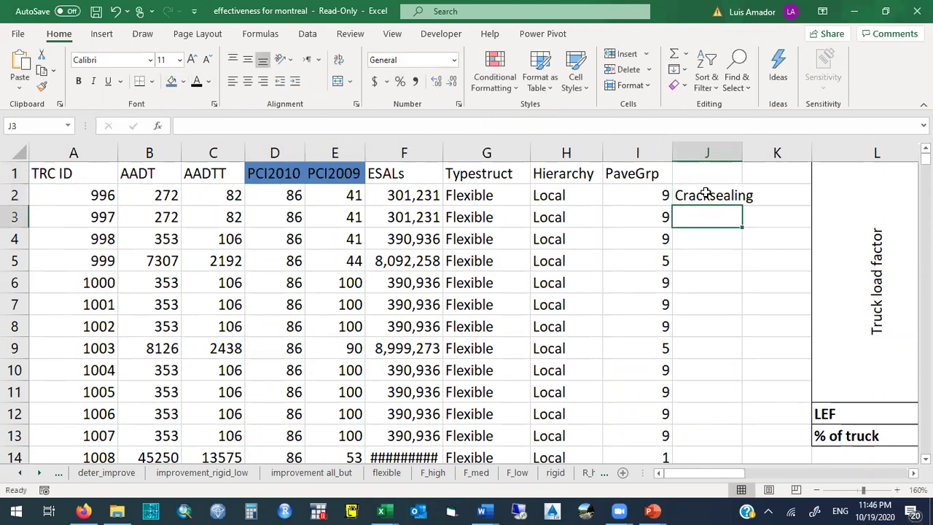
Enter the treatment name "Microsurfacing" in J3 below "Cracksealing"
{"action": "type", "text": "Microsurfacin"}
{"action": "key", "text": "Return"}
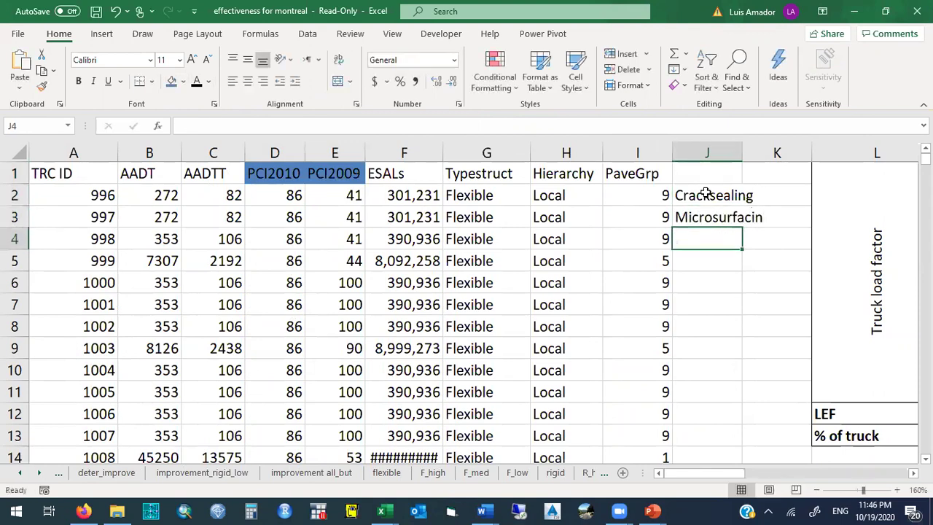
{"action": "key", "text": "Up"}
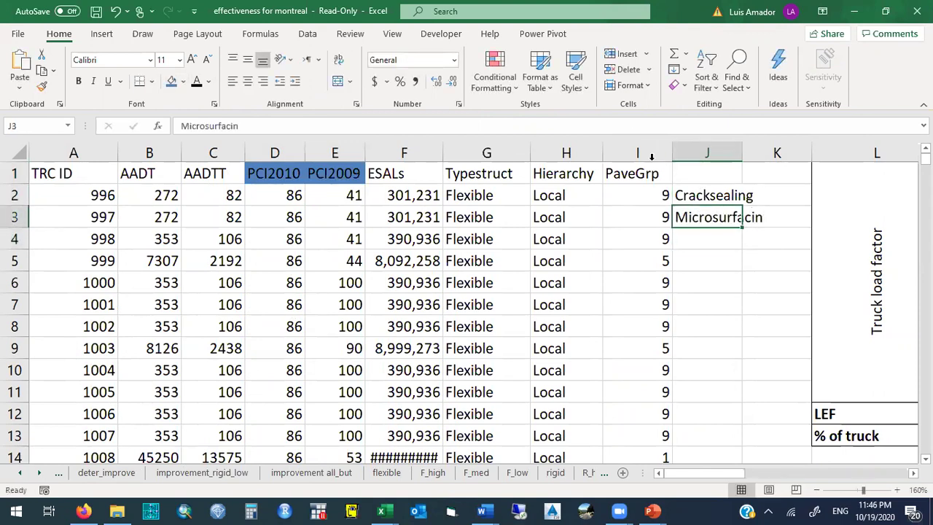
{"action": "left_click", "coordinate": [619, 129]}
{"action": "key", "text": "Return"}
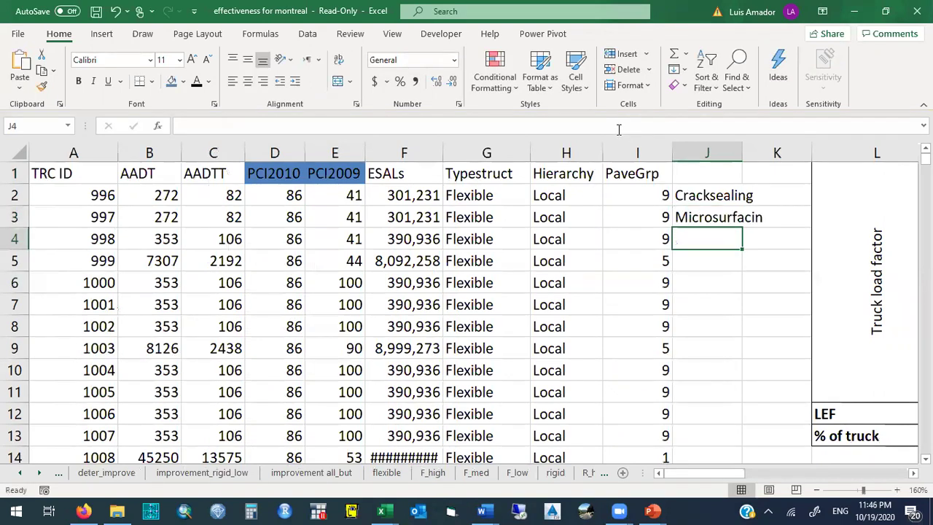
{"action": "key", "text": "Up"}
{"action": "key", "text": "F2"}
{"action": "type", "text": "g"}
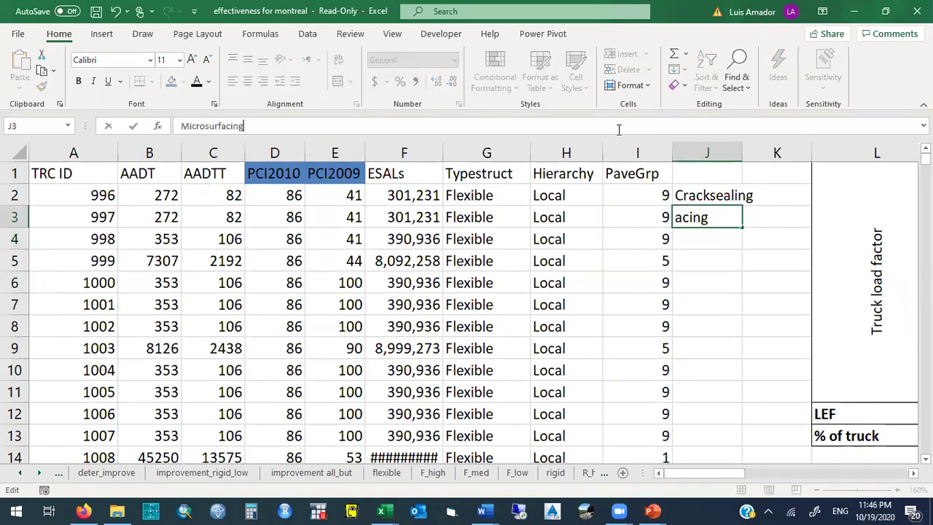
{"action": "key", "text": "Return"}
Enter "Reconstruc" in J4 and a "?" in each of the cells J5 to J9 as unknown treatments
{"action": "type", "text": "Reconstruc"}
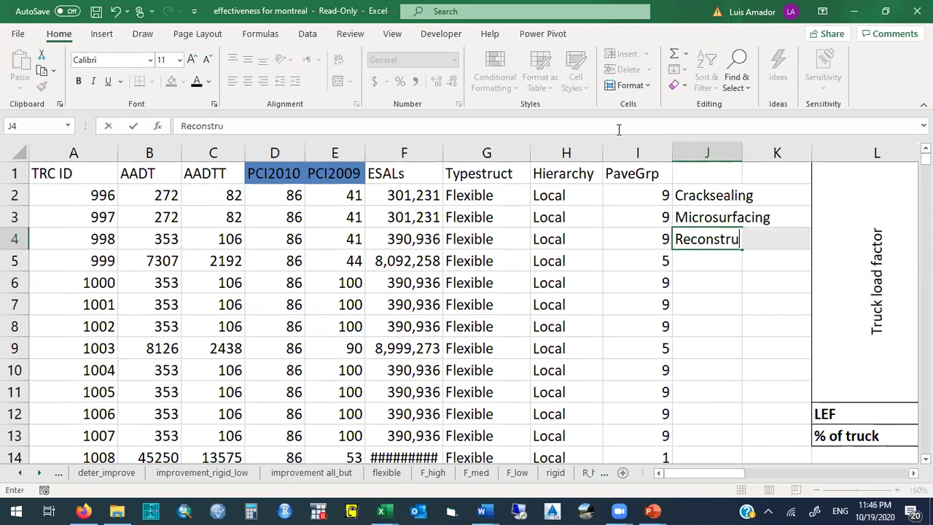
{"action": "key", "text": "Return"}
{"action": "type", "text": "?"}
{"action": "key", "text": "Return"}
{"action": "type", "text": "?"}
{"action": "key", "text": "Return"}
{"action": "type", "text": "?"}
{"action": "key", "text": "Return"}
{"action": "type", "text": "?"}
{"action": "key", "text": "Return"}
{"action": "type", "text": "?"}
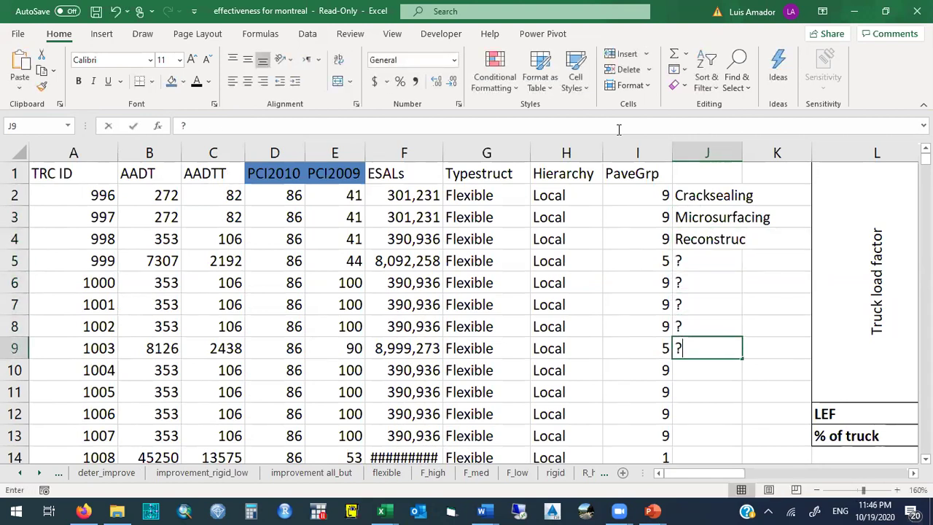
{"action": "key", "text": "Return"}
Clear the treatment entries from J2:J10 and return to the treatment effectiveness workbook
{"action": "left_click_drag", "start_coordinate": [719, 198], "coordinate": [724, 371]}
{"action": "key", "text": "Delete"}
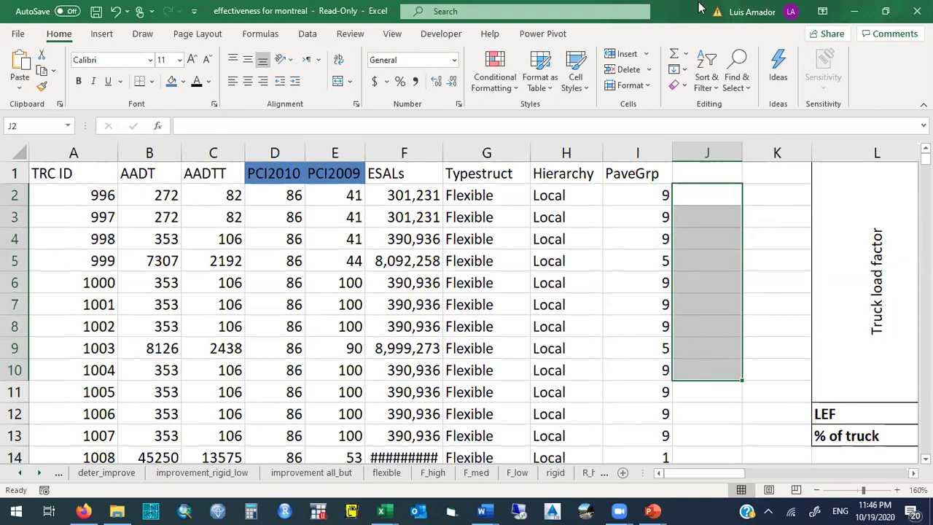
{"action": "left_click", "coordinate": [854, 10]}
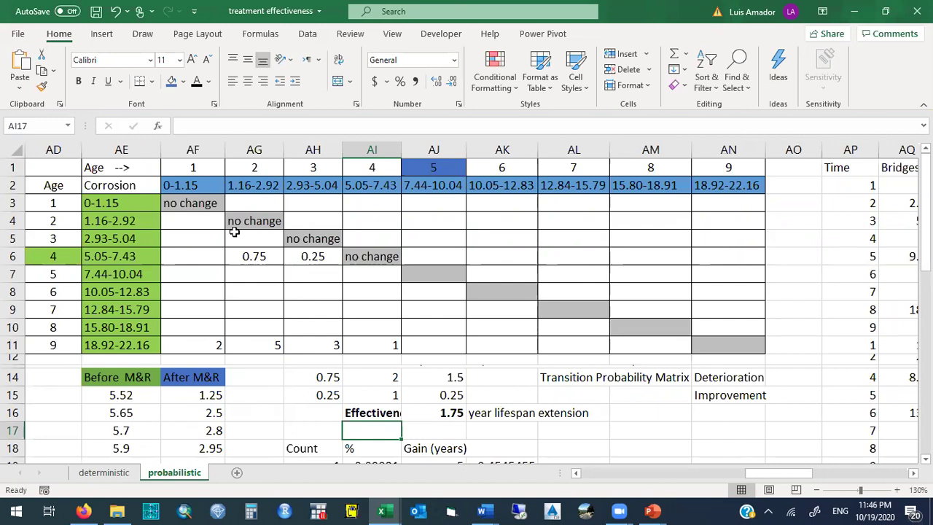
Examine the transition matrix rows for ages 1 to 3 against those for ages 8 and 9, including the row 11 entries
{"action": "left_click_drag", "start_coordinate": [212, 211], "coordinate": [258, 228]}
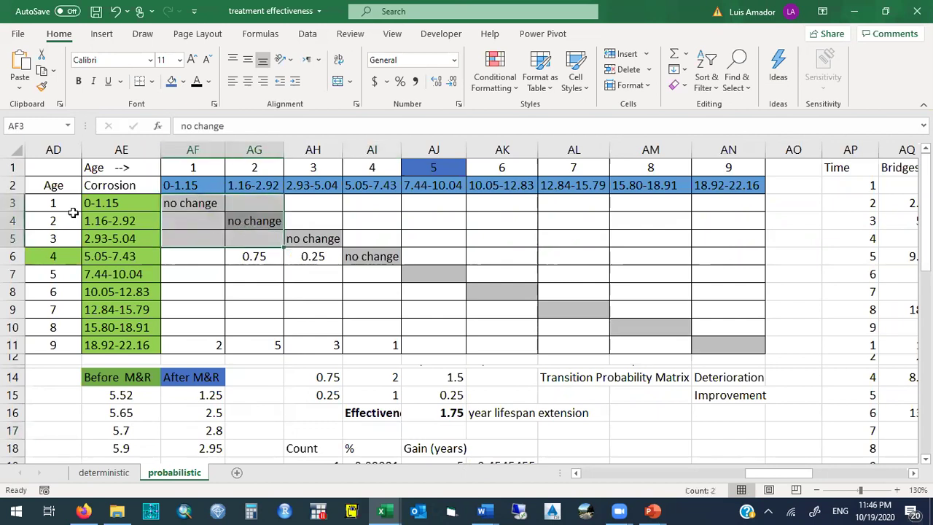
{"action": "left_click", "coordinate": [65, 207]}
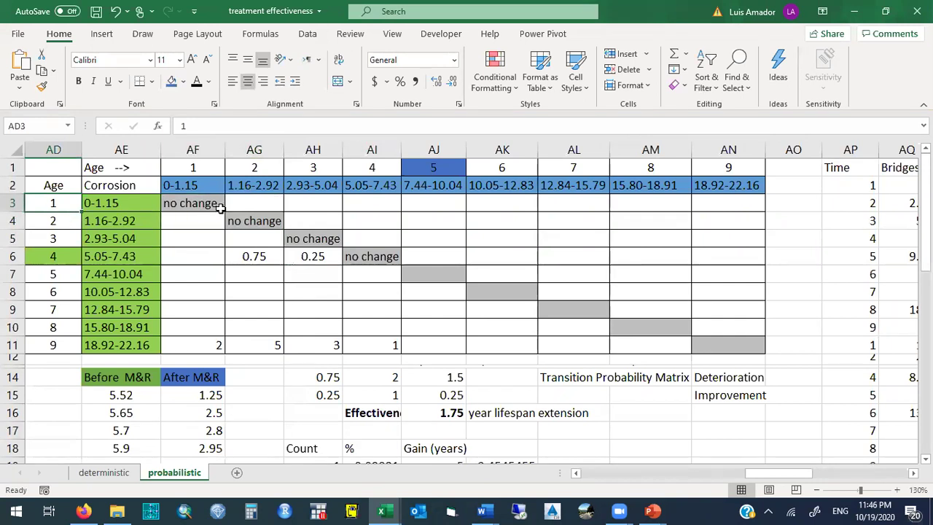
{"action": "left_click", "coordinate": [63, 222]}
{"action": "left_click", "coordinate": [63, 233]}
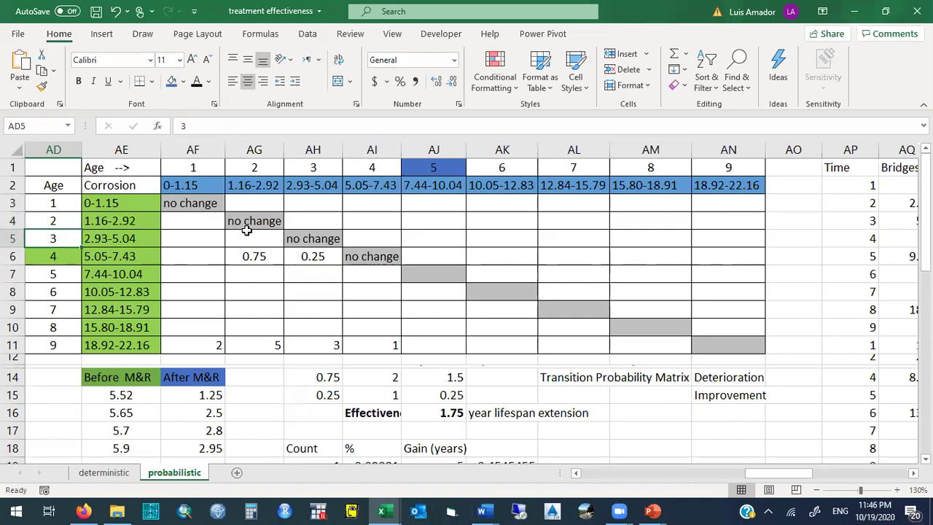
{"action": "left_click_drag", "start_coordinate": [201, 216], "coordinate": [297, 239]}
{"action": "left_click_drag", "start_coordinate": [722, 344], "coordinate": [677, 327]}
{"action": "left_click", "coordinate": [55, 327]}
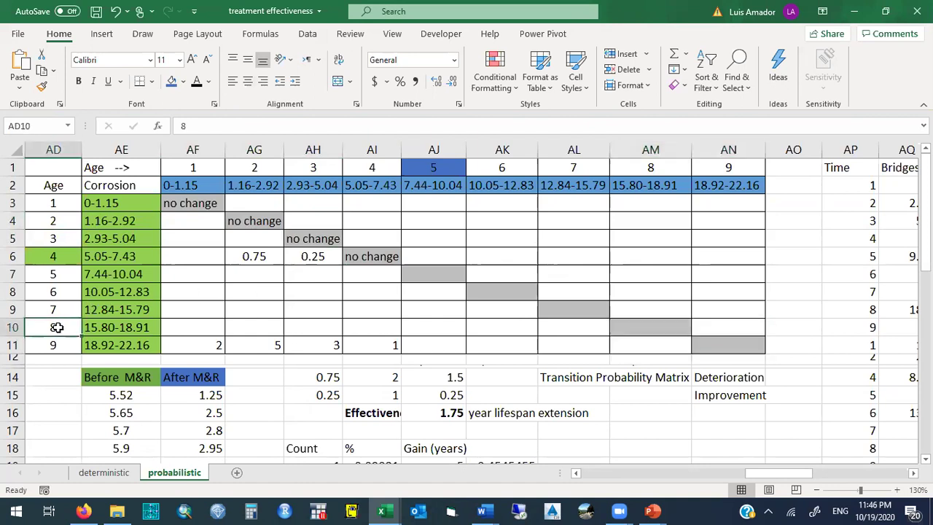
{"action": "left_click_drag", "start_coordinate": [59, 338], "coordinate": [60, 341]}
{"action": "left_click", "coordinate": [61, 343]}
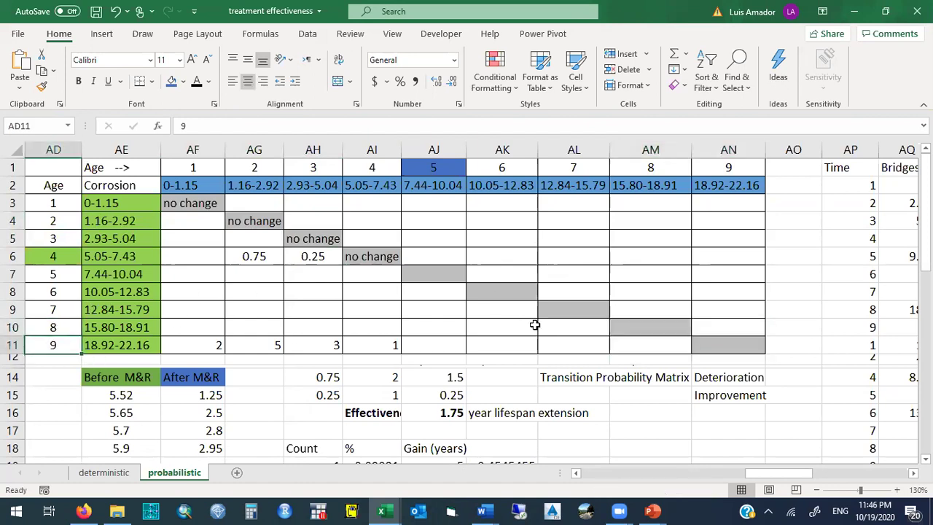
{"action": "left_click_drag", "start_coordinate": [699, 347], "coordinate": [198, 343]}
{"action": "left_click", "coordinate": [387, 342]}
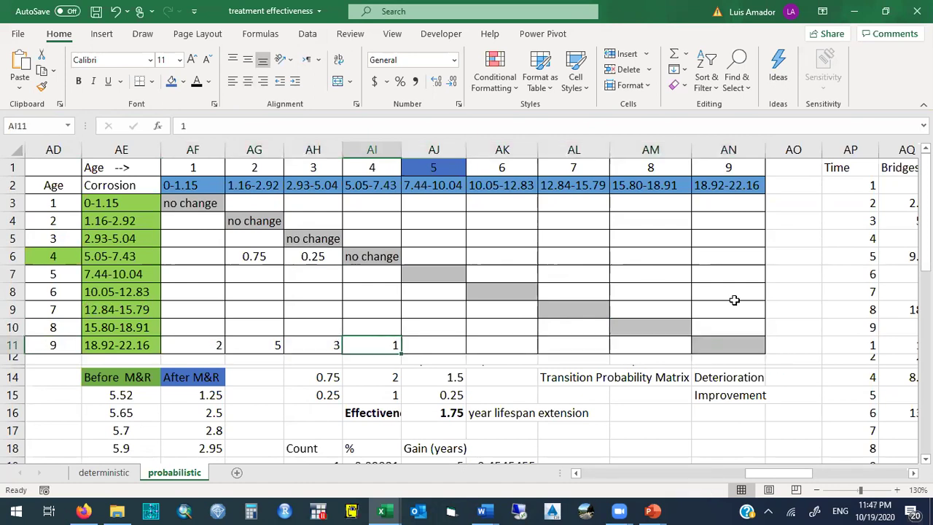
Review the matrix block AF3:AH5 around the "no change" diagonal and the age 4 probability in AH6
{"action": "left_click_drag", "start_coordinate": [925, 183], "coordinate": [926, 191]}
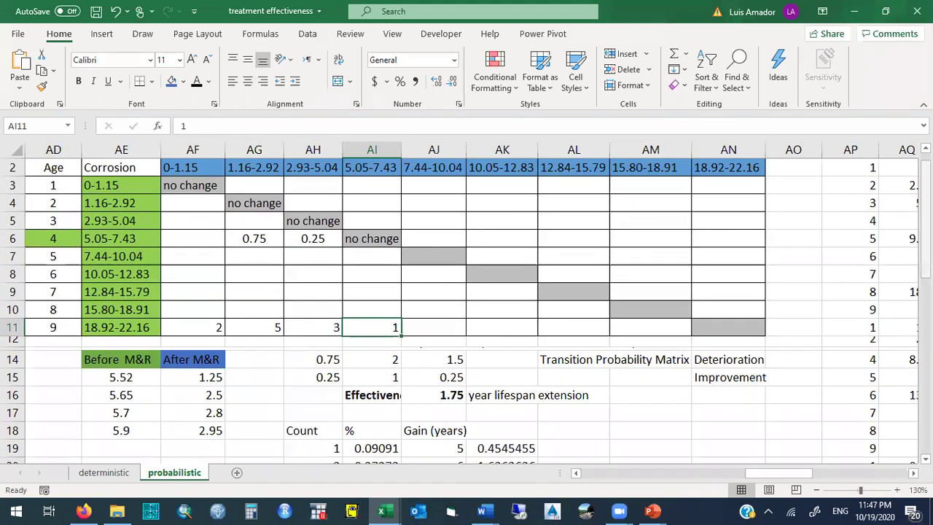
{"action": "left_click_drag", "start_coordinate": [926, 191], "coordinate": [926, 185]}
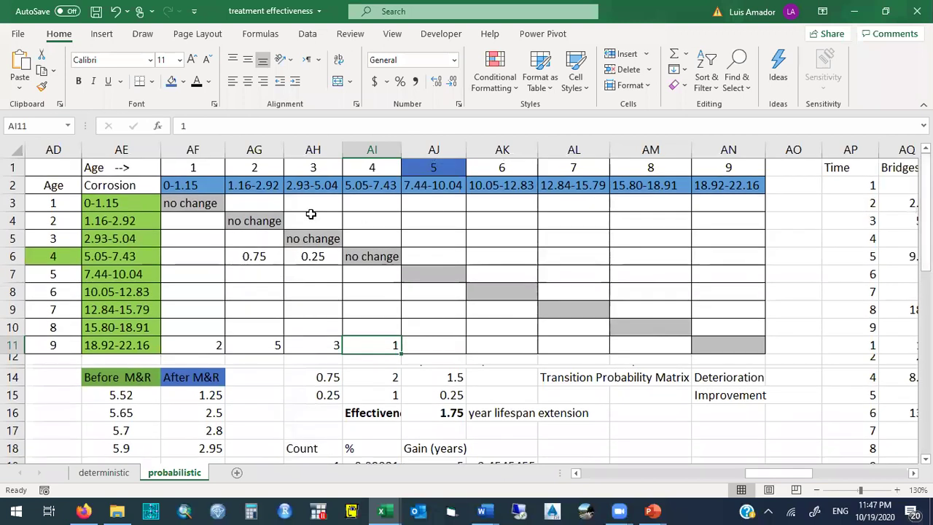
{"action": "left_click_drag", "start_coordinate": [208, 203], "coordinate": [328, 240]}
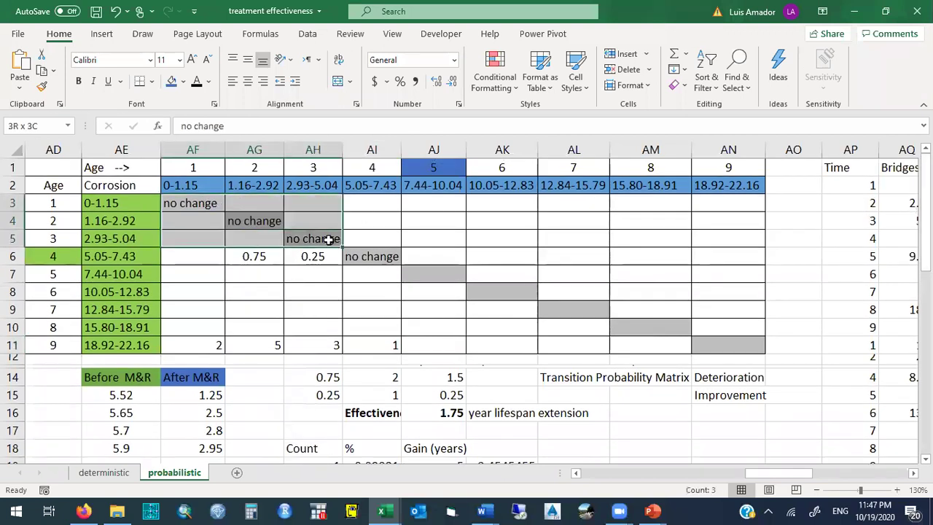
{"action": "left_click", "coordinate": [354, 269]}
{"action": "left_click", "coordinate": [323, 252]}
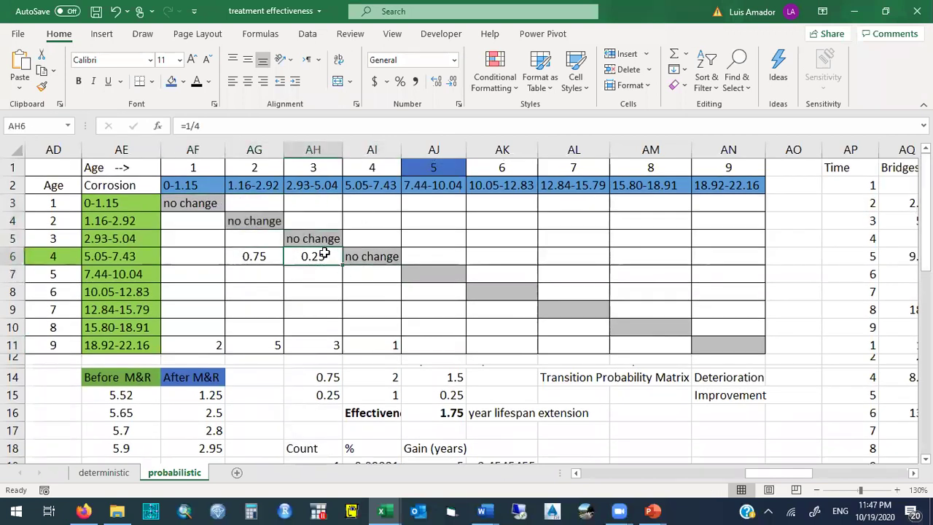
{"action": "left_click", "coordinate": [241, 236]}
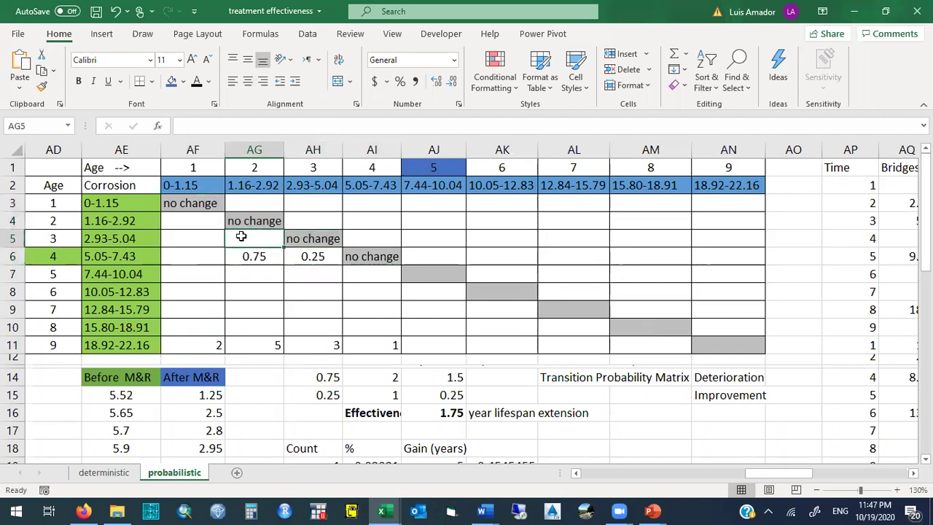
Fill the age 3 row of the transition matrix with 0.25 under 1.16-2.92 and 0.75 under 0-1.15
{"action": "type", "text": "0.25"}
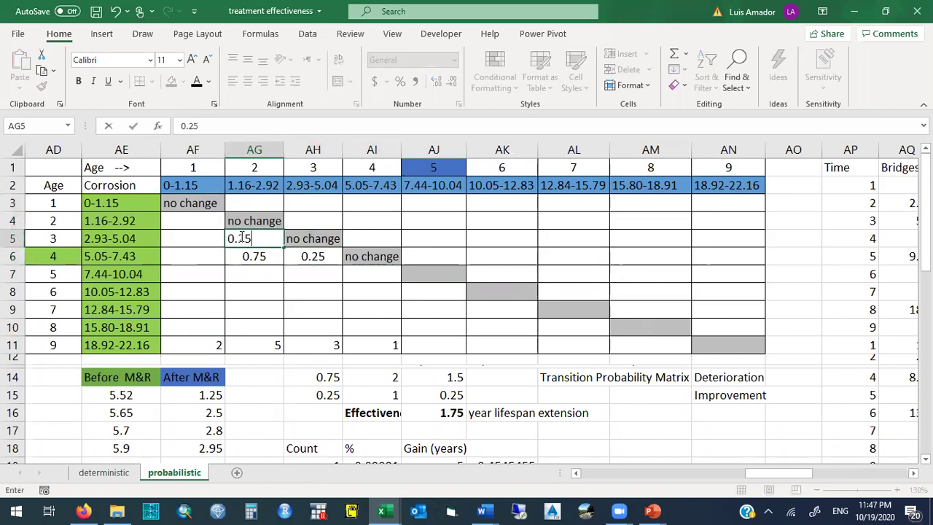
{"action": "key", "text": "Left"}
{"action": "type", "text": "0.75"}
{"action": "key", "text": "Return"}
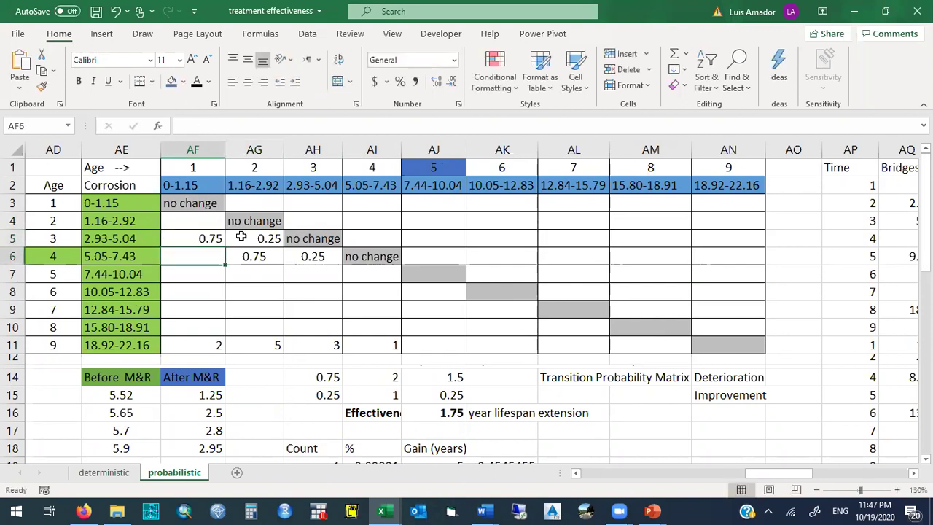
Replace the label beside the lower effectiveness result in AL23 with "Mill and overlay (? Maybe, we don't know for sure)"
{"action": "left_click", "coordinate": [430, 414]}
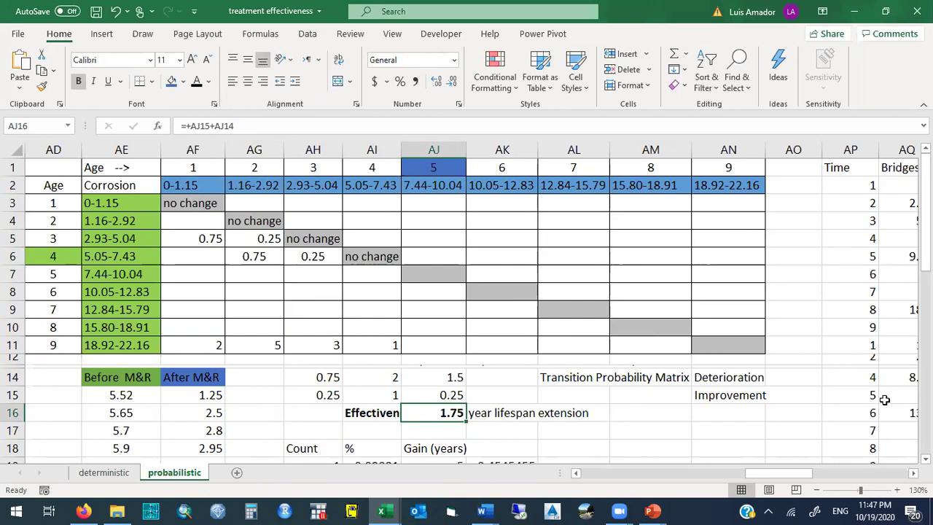
{"action": "scroll", "coordinate": [419, 257], "scroll_direction": "down", "scroll_amount": 2}
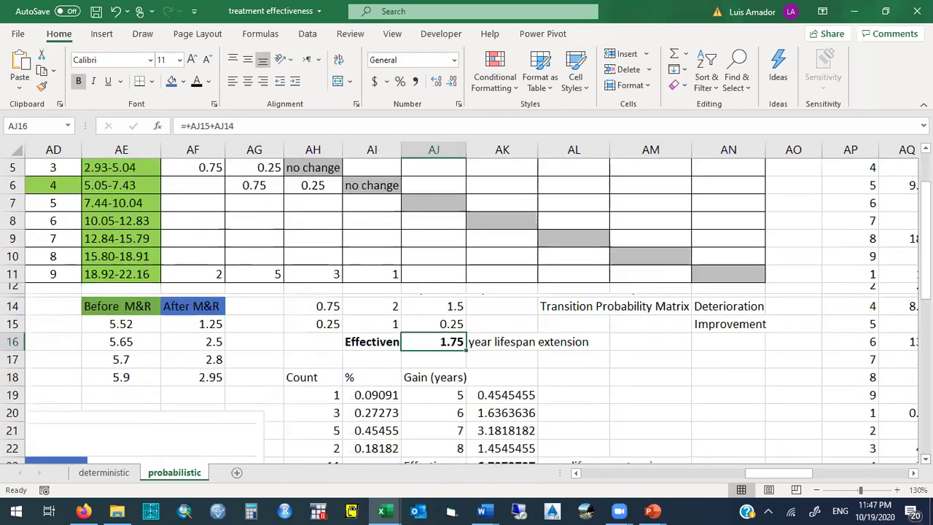
{"action": "left_click_drag", "start_coordinate": [191, 274], "coordinate": [656, 276]}
{"action": "scroll", "coordinate": [544, 437], "scroll_direction": "down", "scroll_amount": 2}
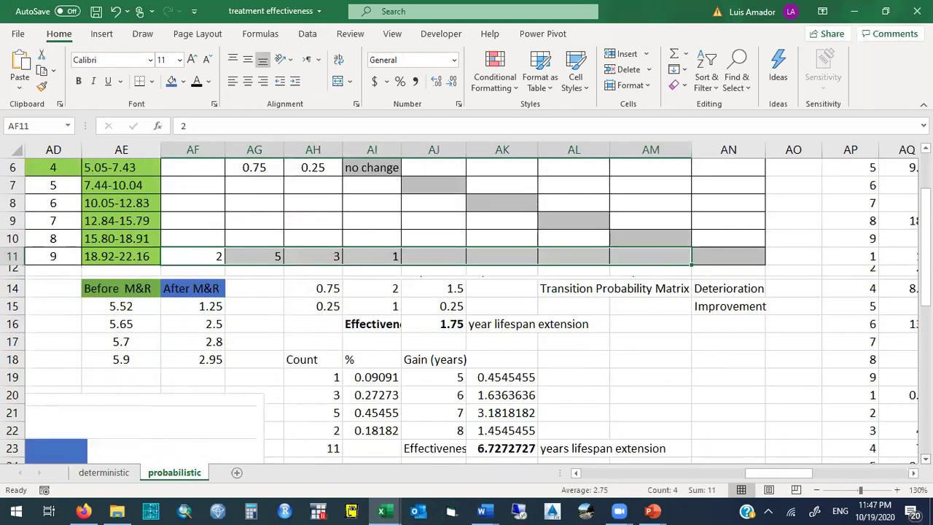
{"action": "left_click", "coordinate": [500, 429]}
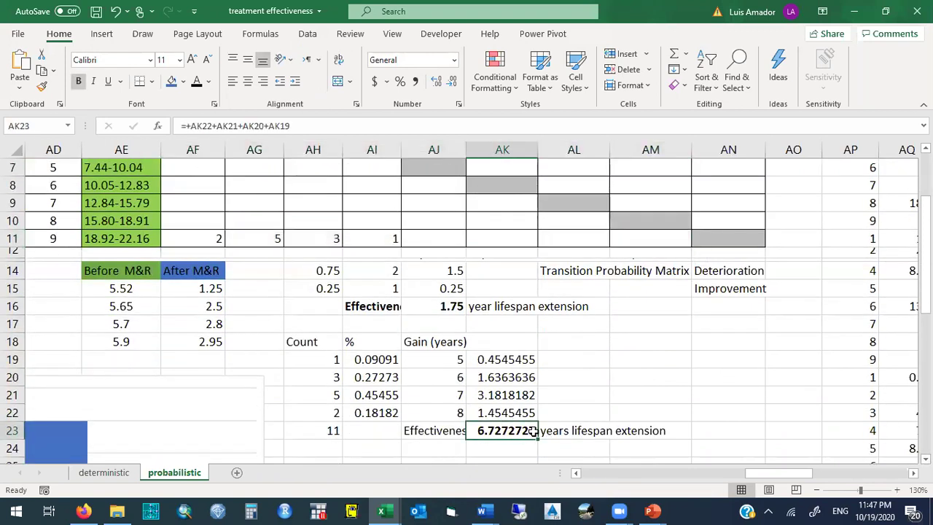
{"action": "left_click", "coordinate": [566, 437]}
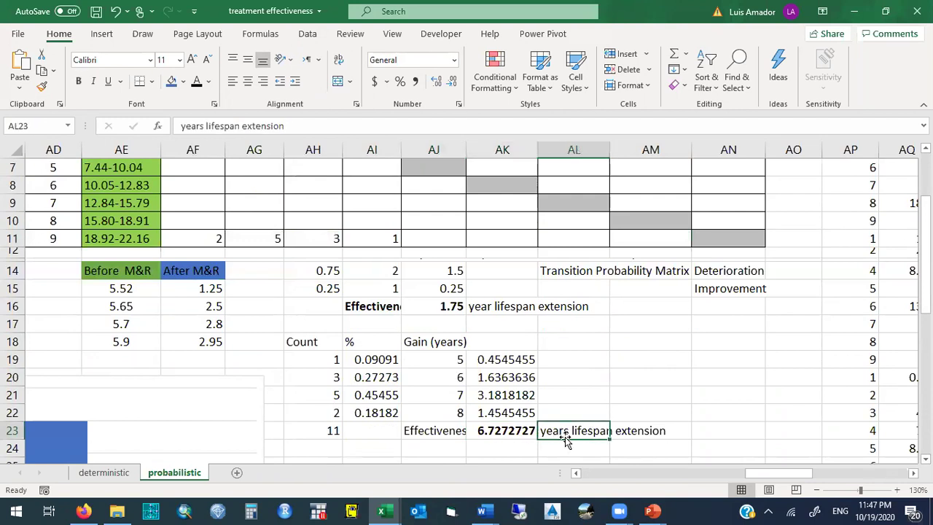
{"action": "type", "text": "Mill and overlay (? maybe, we don't know for sure"}
{"action": "key", "text": "Return"}
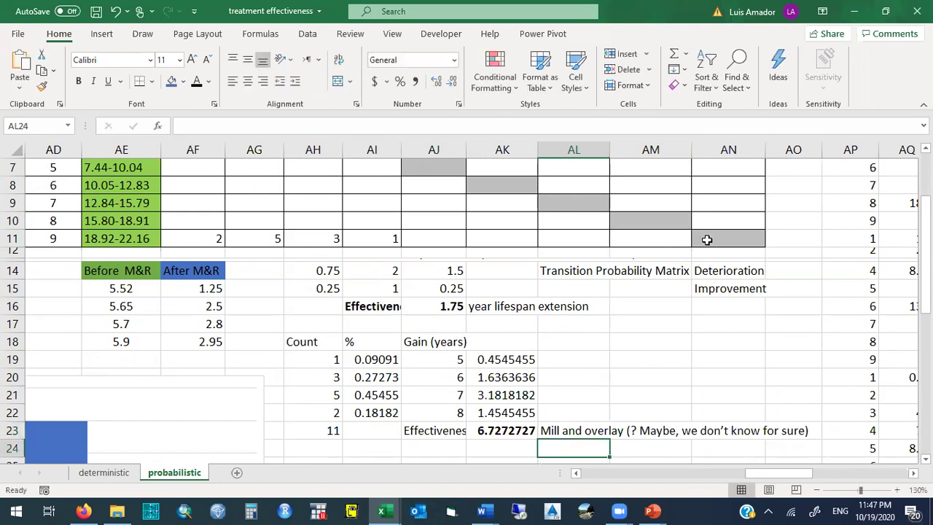
Merge and center cells AF10 to AI10 in the age 8 row, above the age 9 counts
{"action": "left_click_drag", "start_coordinate": [925, 241], "coordinate": [925, 221]}
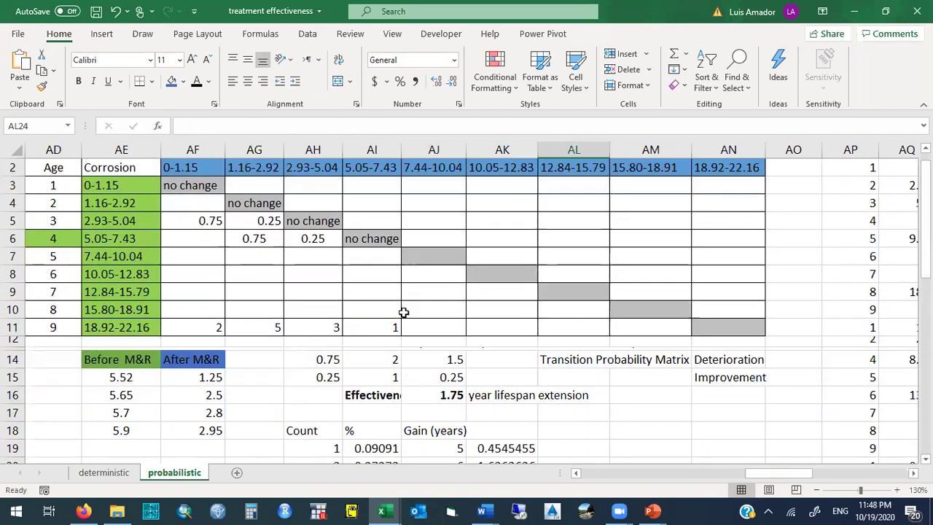
{"action": "left_click", "coordinate": [373, 331]}
{"action": "left_click_drag", "start_coordinate": [373, 331], "coordinate": [199, 330]}
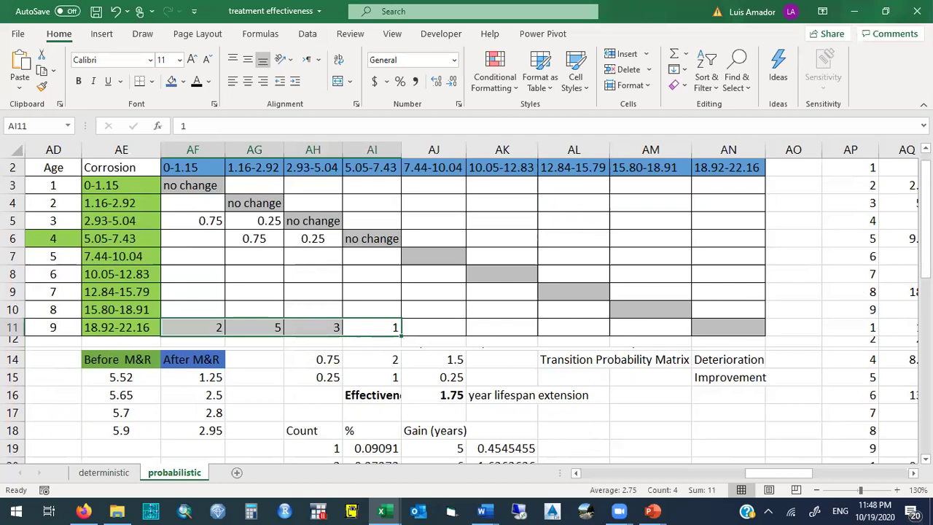
{"action": "scroll", "coordinate": [844, 199], "scroll_direction": "down", "scroll_amount": 1}
{"action": "scroll", "coordinate": [844, 199], "scroll_direction": "up", "scroll_amount": 1}
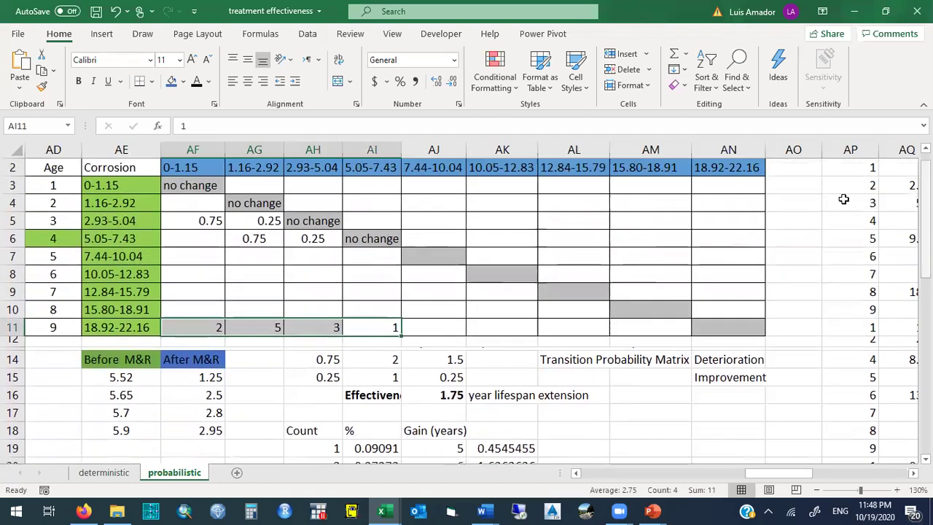
{"action": "left_click_drag", "start_coordinate": [198, 306], "coordinate": [375, 302]}
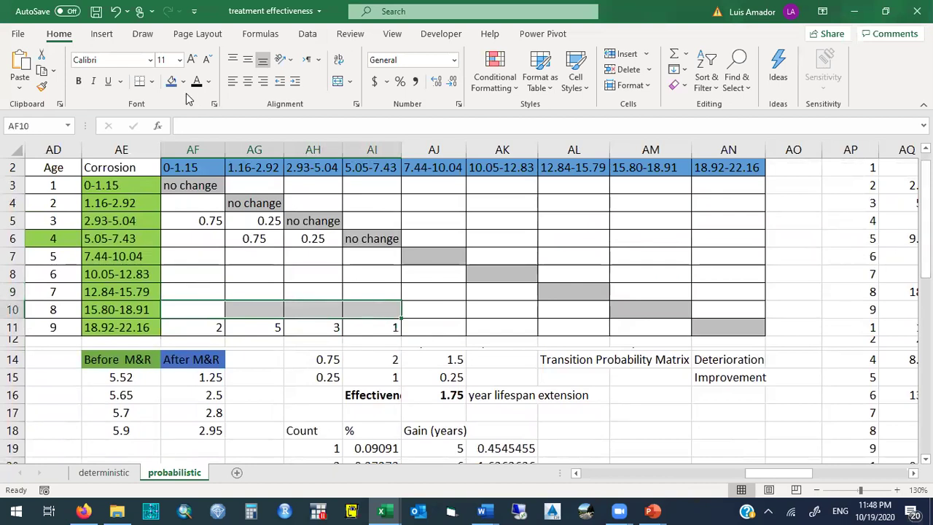
{"action": "left_click", "coordinate": [340, 82]}
{"action": "type", "text": "Variability in the"}
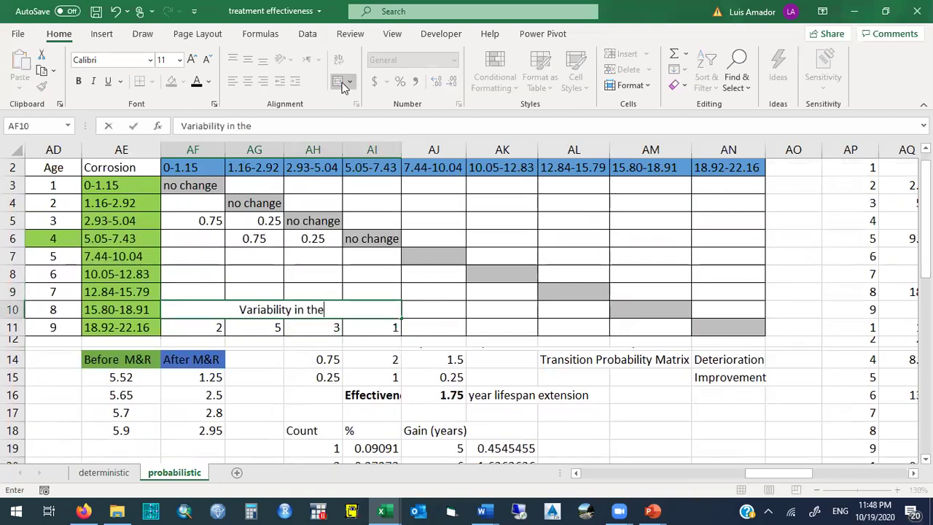
{"action": "type", "text": " contrac"}
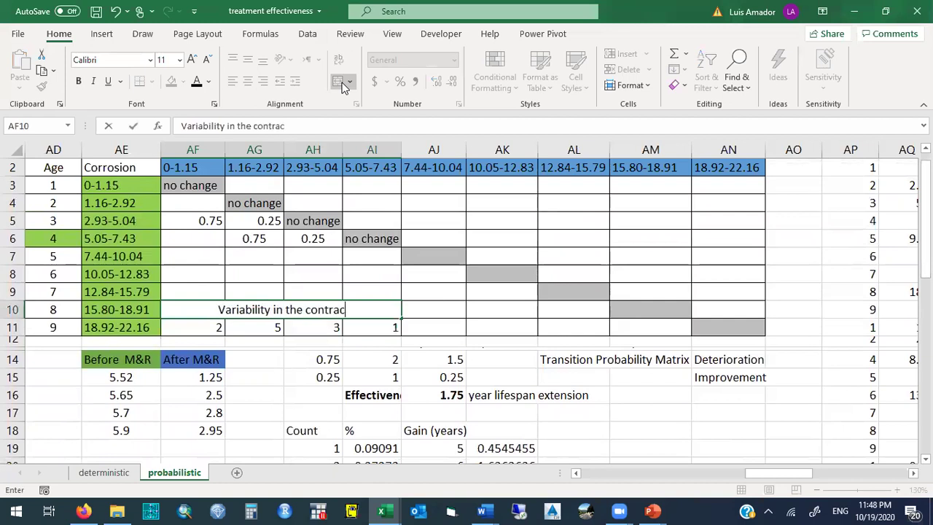
{"action": "type", "text": "tors skil"}
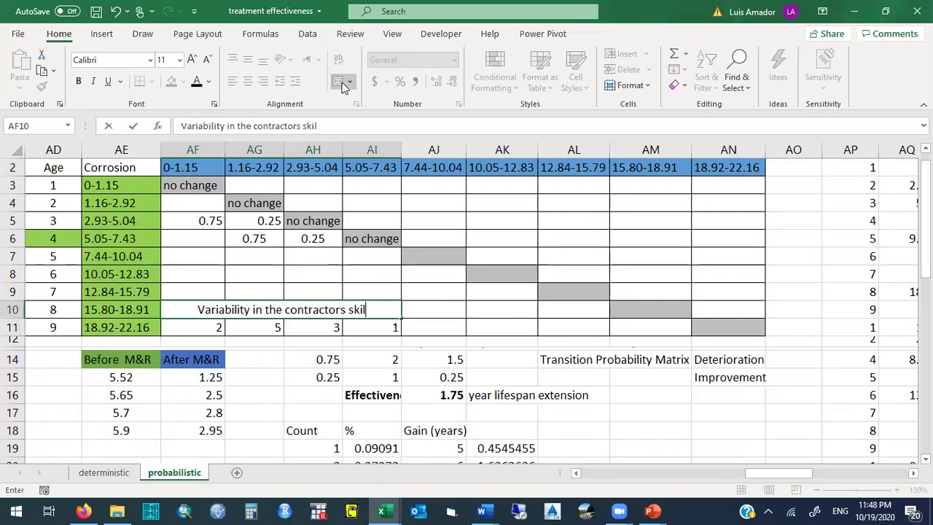
{"action": "type", "text": "ls for intervention"}
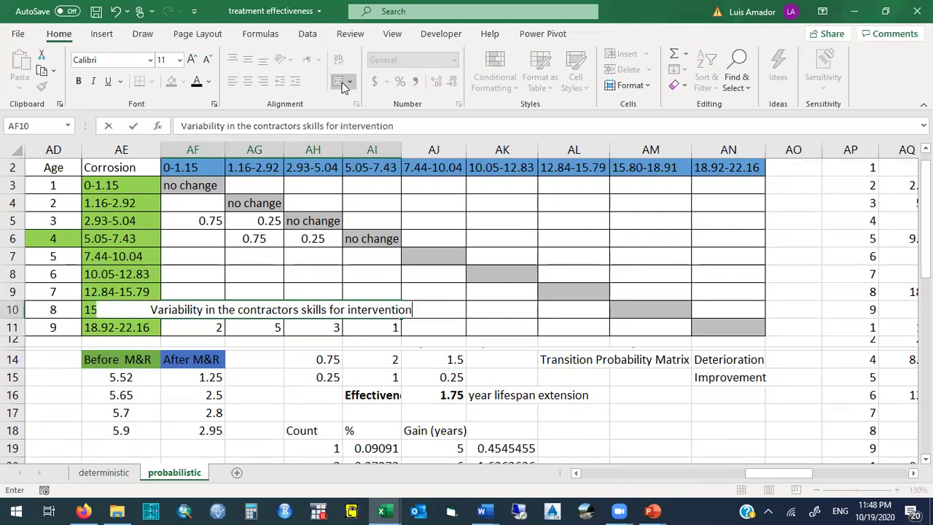
{"action": "key", "text": "Escape"}
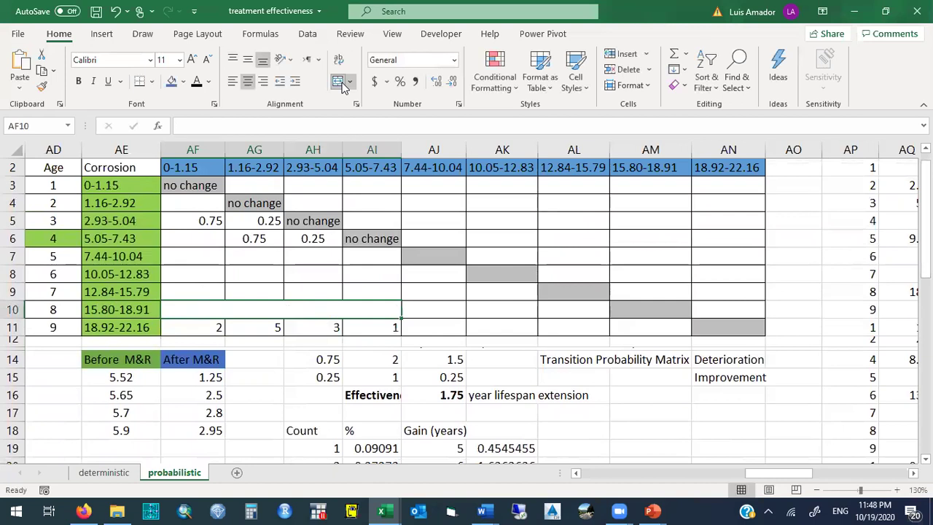
In the age 9 row, set the 2.93-5.04 count to 6 and clear the 5.05-7.43 and 0-1.15 counts
{"action": "left_click", "coordinate": [299, 326]}
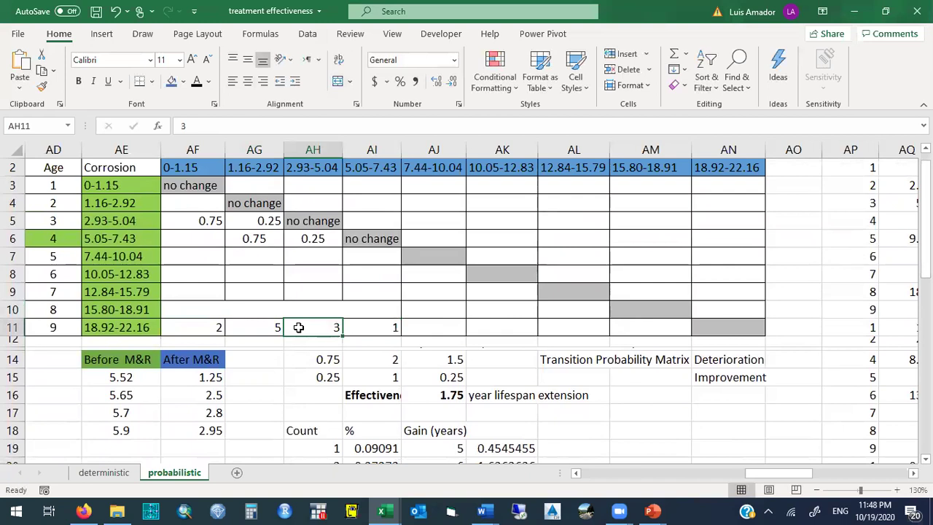
{"action": "type", "text": "5"}
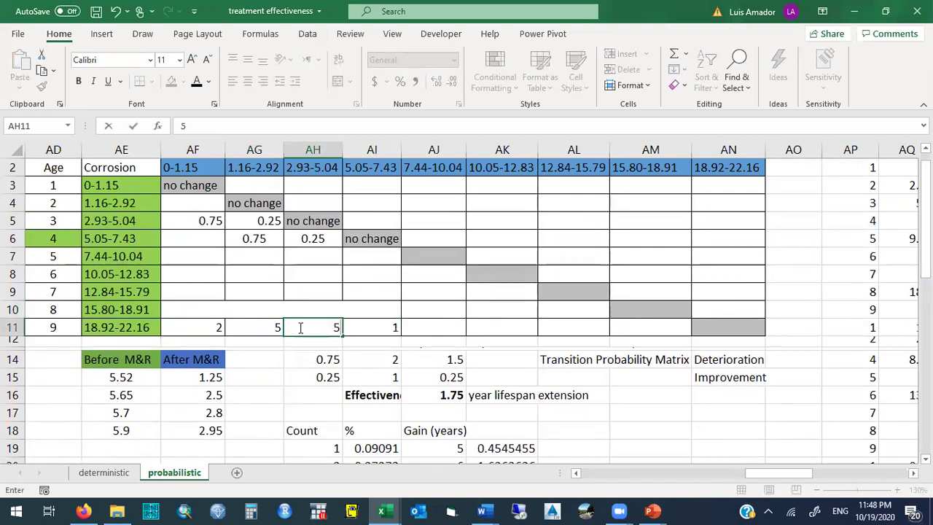
{"action": "key", "text": "Escape"}
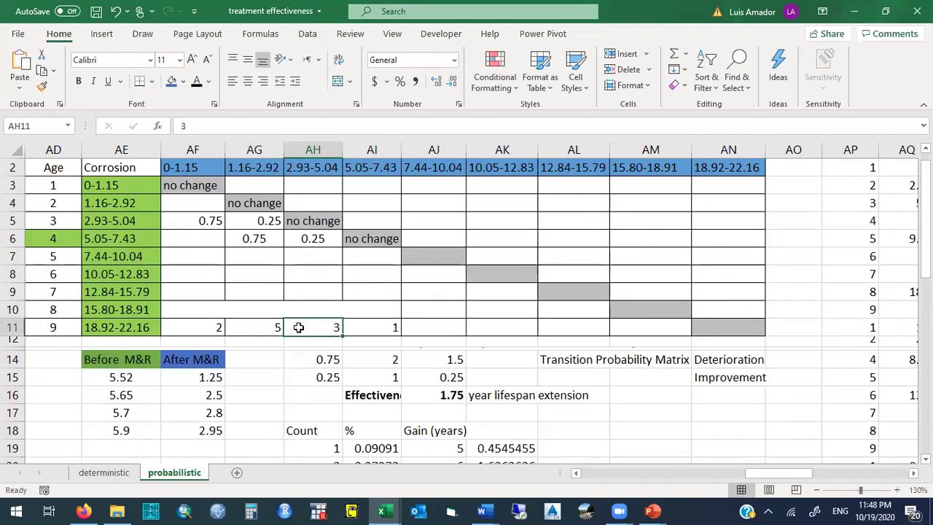
{"action": "type", "text": "6"}
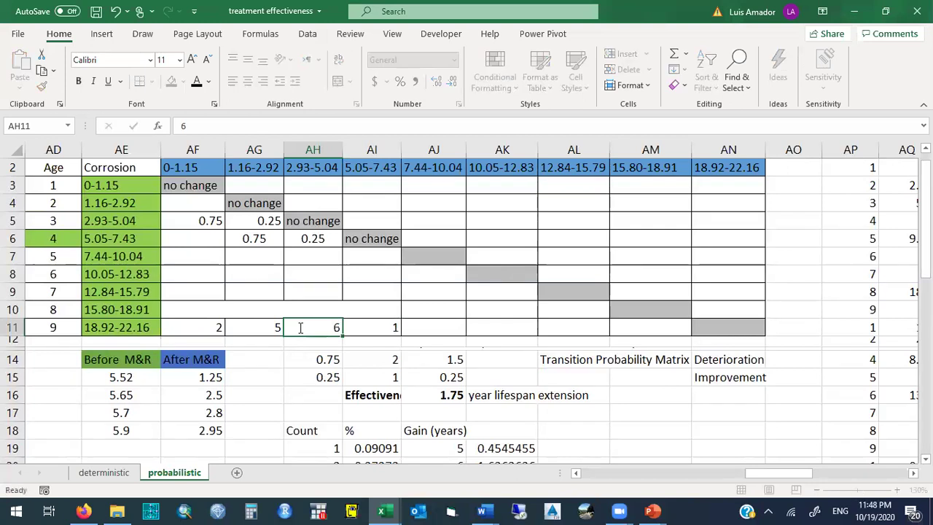
{"action": "key", "text": "Tab"}
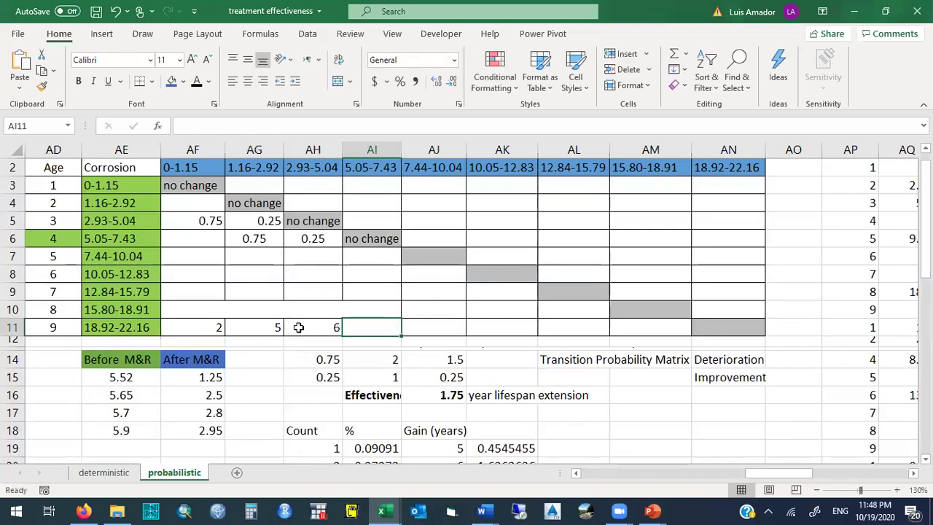
{"action": "key", "text": "Left"}
{"action": "key", "text": "Left"}
{"action": "key", "text": "Left"}
{"action": "key", "text": "Delete"}
{"action": "key", "text": "Right"}
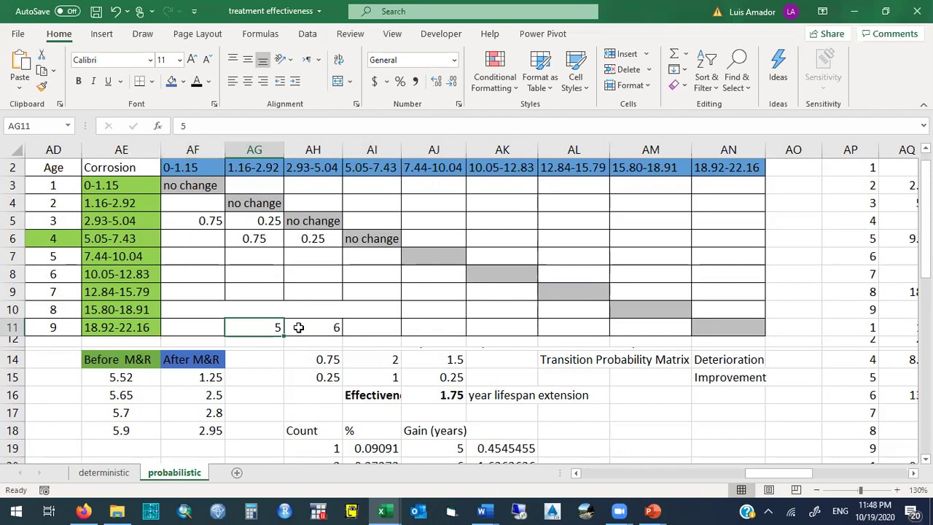
{"action": "left_click_drag", "start_coordinate": [302, 328], "coordinate": [264, 324]}
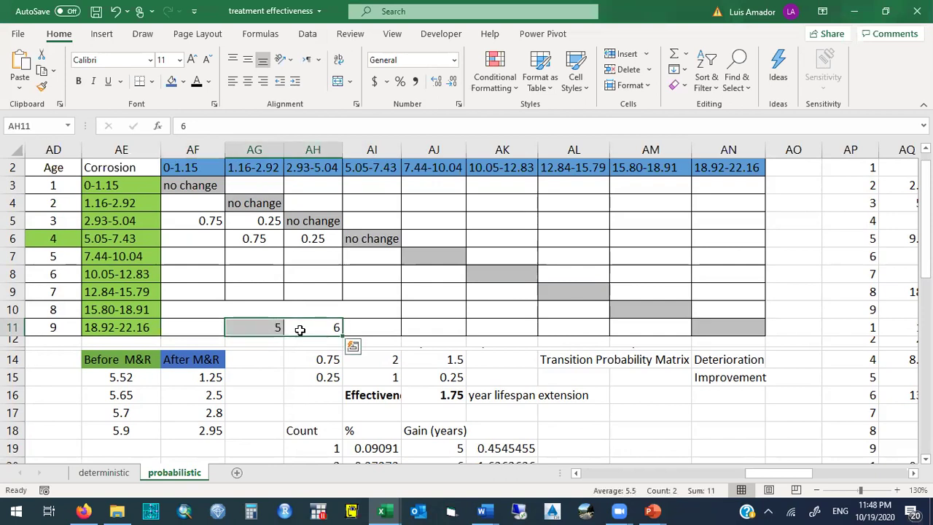
Enter the counts 1, 3, 5 and 4 in cells AF11 to AI11 of the age 9 row
{"action": "left_click", "coordinate": [200, 329]}
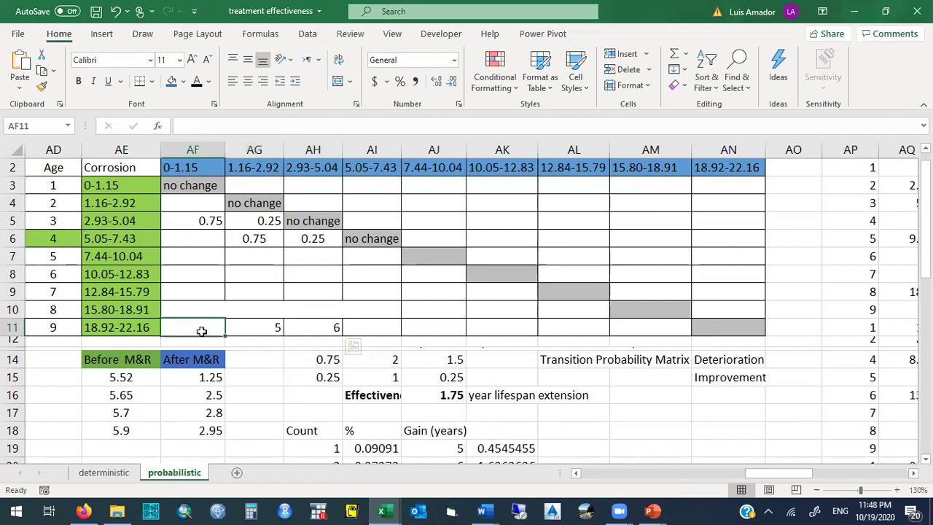
{"action": "type", "text": "1"}
{"action": "key", "text": "Right"}
{"action": "type", "text": "3"}
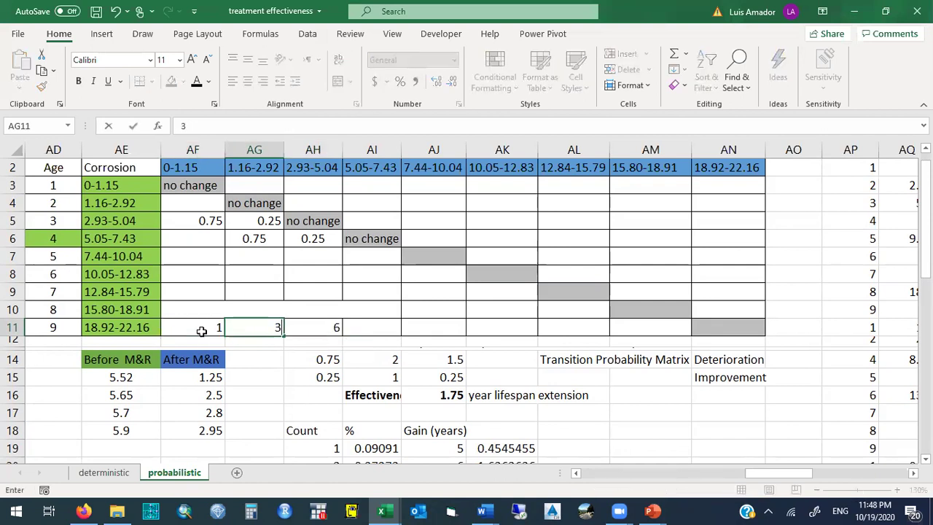
{"action": "key", "text": "Right"}
{"action": "type", "text": "5"}
{"action": "key", "text": "Right"}
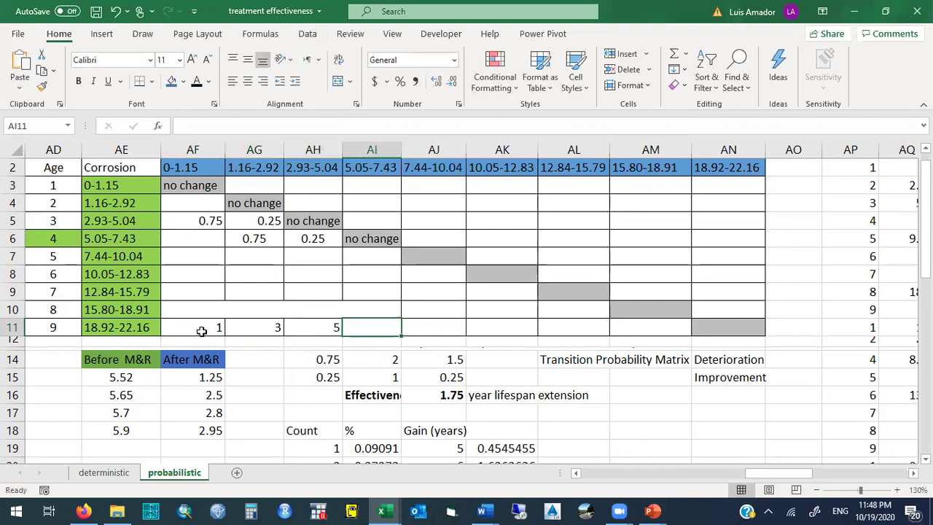
{"action": "type", "text": "4"}
{"action": "key", "text": "Right"}
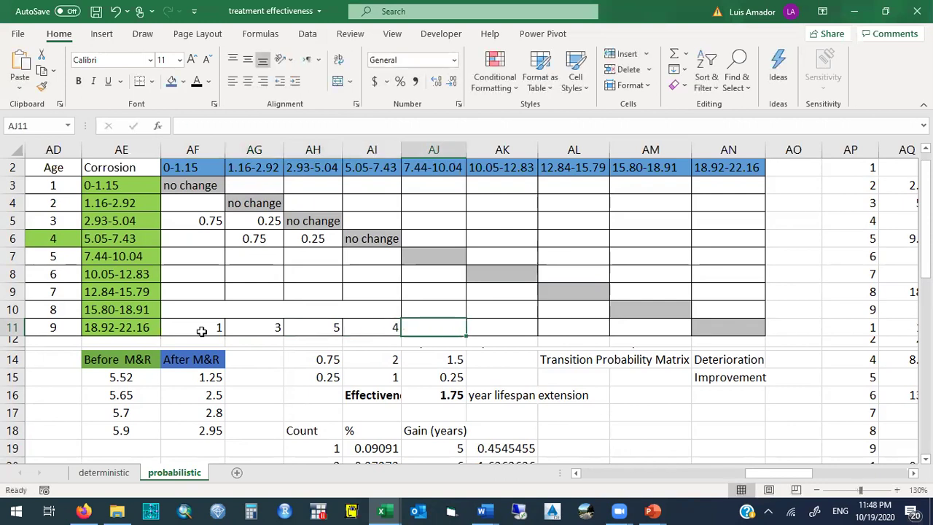
Set the age 9 counts in cells AH11 to AK11 to 4, 2, 1 and 1
{"action": "key", "text": "Left"}
{"action": "key", "text": "Left"}
{"action": "type", "text": "4"}
{"action": "key", "text": "Right"}
{"action": "type", "text": "2"}
{"action": "key", "text": "Right"}
{"action": "type", "text": "1"}
{"action": "key", "text": "Right"}
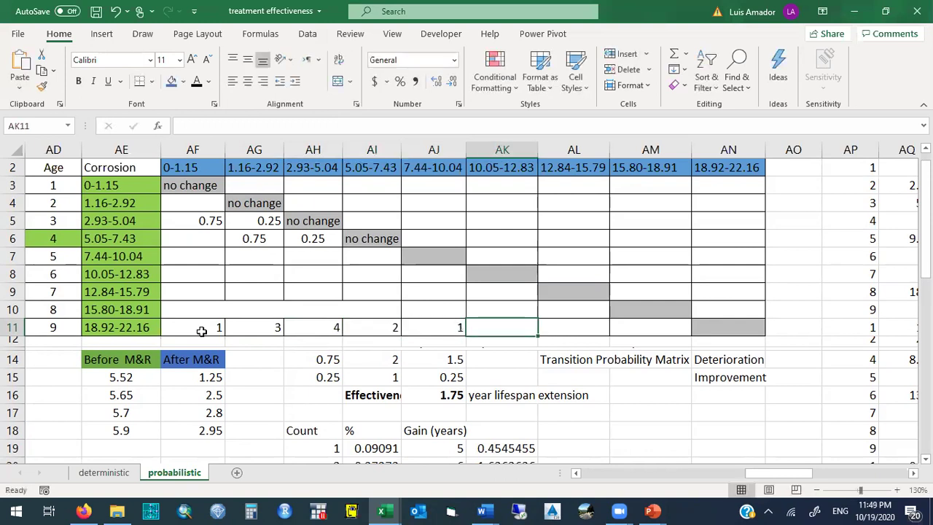
{"action": "type", "text": "1"}
{"action": "key", "text": "Right"}
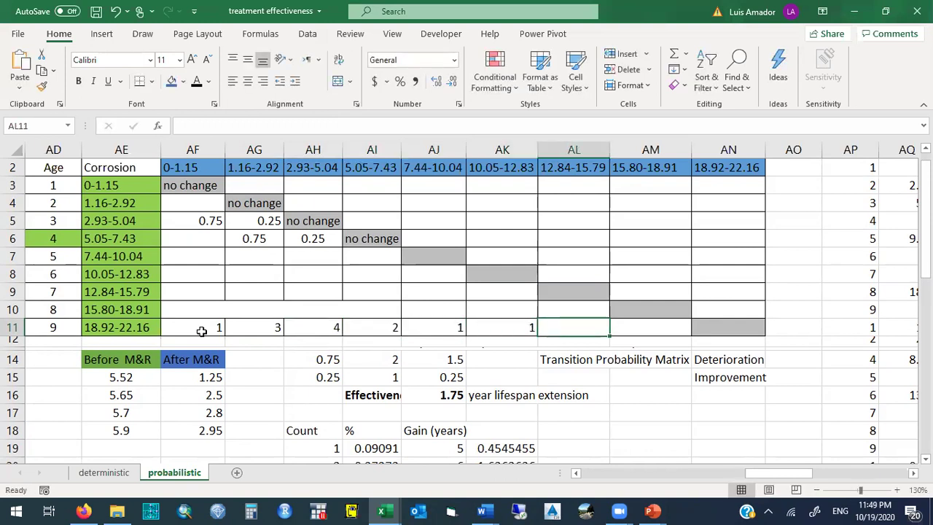
{"action": "left_click_drag", "start_coordinate": [202, 329], "coordinate": [517, 328]}
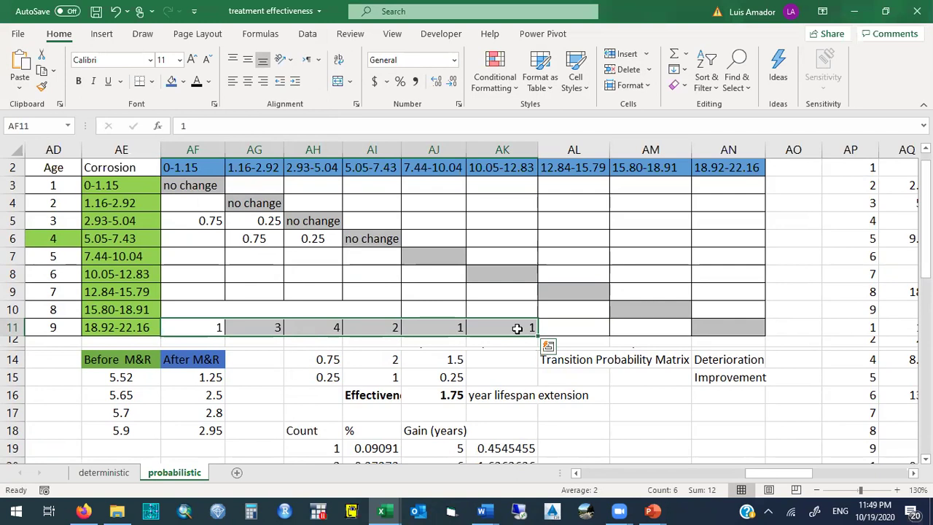
{"action": "left_click", "coordinate": [744, 328]}
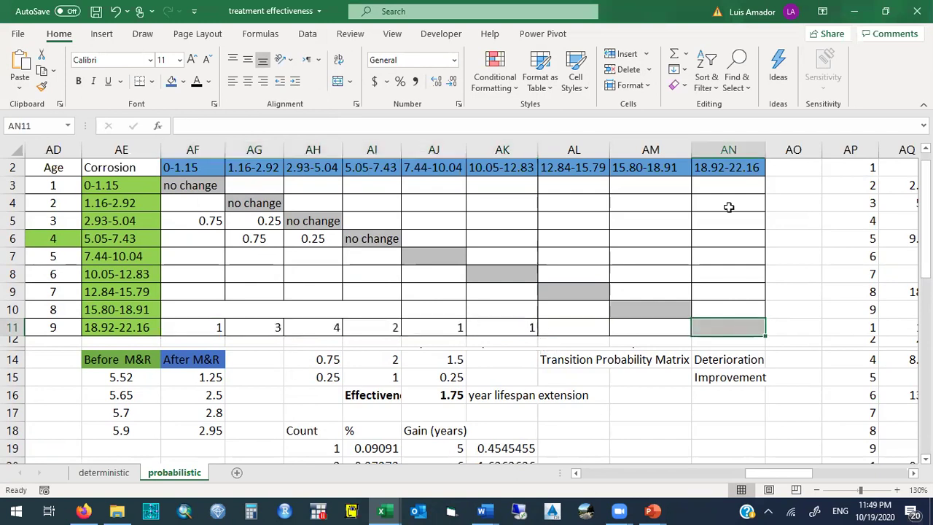
{"action": "left_click", "coordinate": [727, 171]}
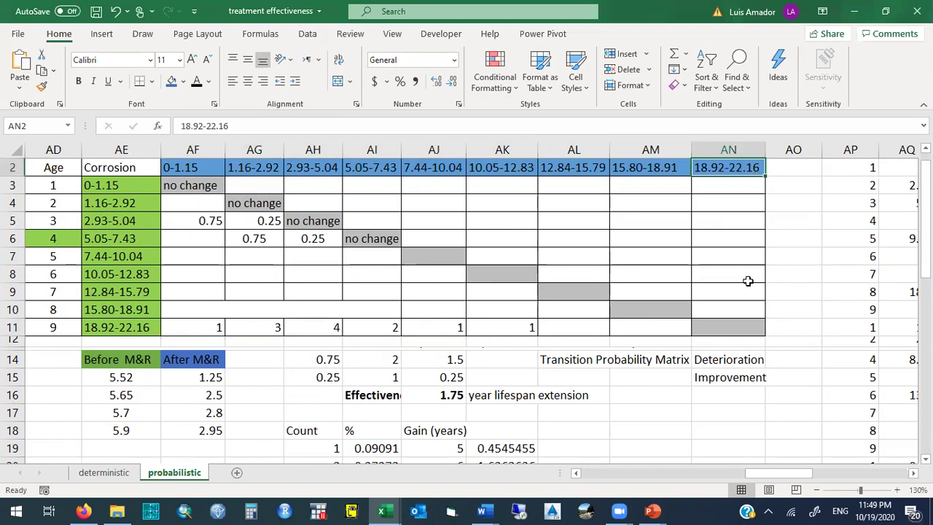
{"action": "left_click", "coordinate": [713, 327]}
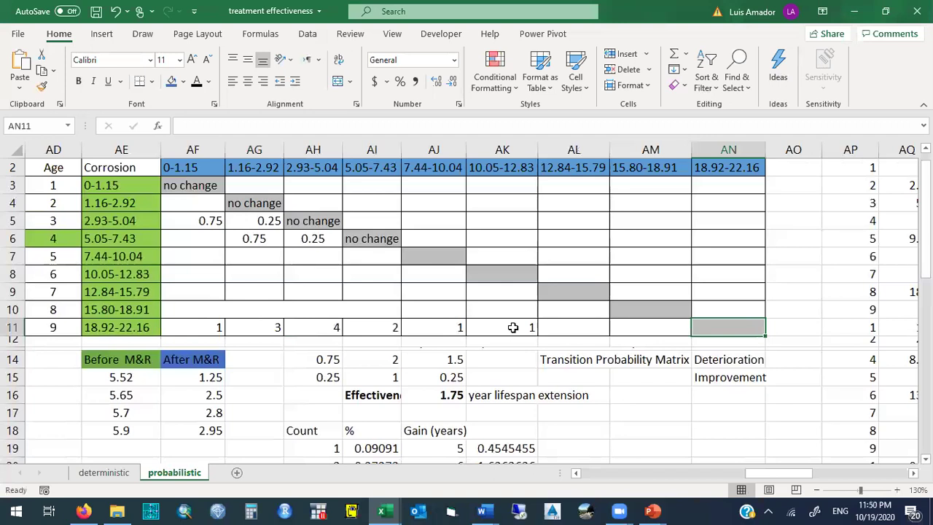
Enter "Crack sealing" in cell AK10 of the age 8 row, above the 10.05-12.83 count
{"action": "left_click", "coordinate": [507, 328]}
{"action": "left_click", "coordinate": [503, 308]}
{"action": "type", "text": "Cra"}
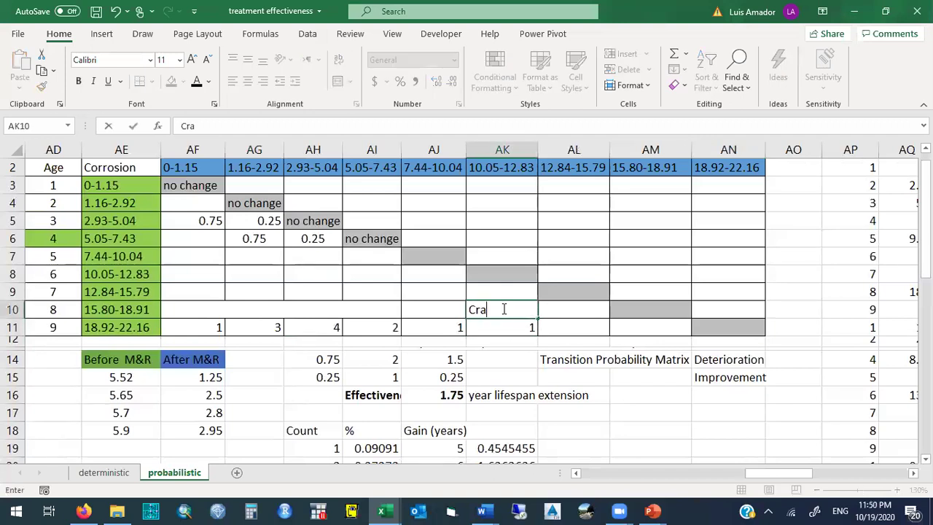
{"action": "type", "text": "ck sealing"}
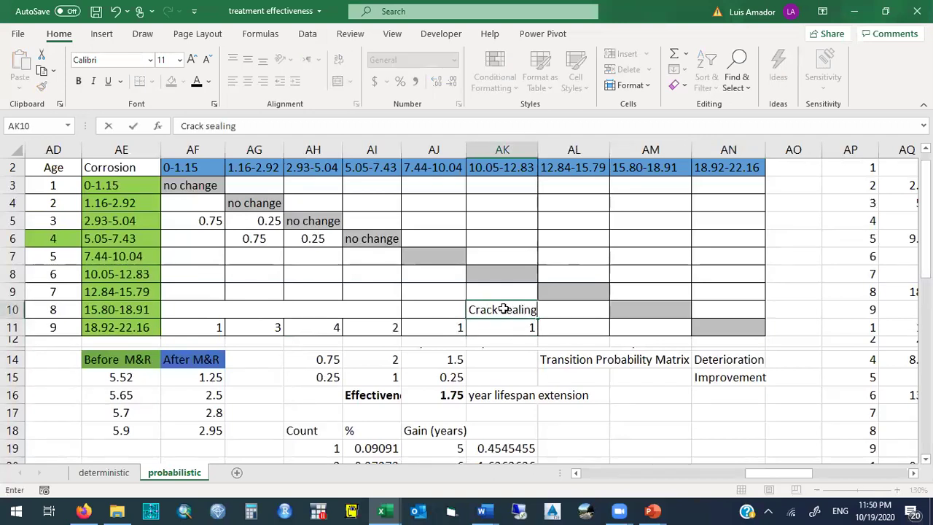
{"action": "key", "text": "Return"}
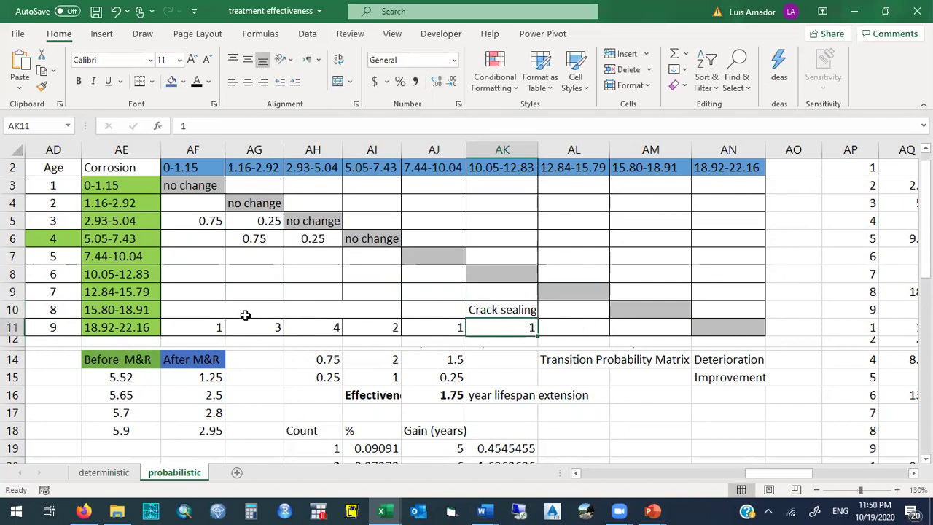
Unmerge cells AF10 to AI10 and enter "part reconst" in AF10, above the 0-1.15 count
{"action": "left_click", "coordinate": [212, 311]}
{"action": "key", "text": "shift+Right"}
{"action": "key", "text": "shift+Right"}
{"action": "key", "text": "shift+Right"}
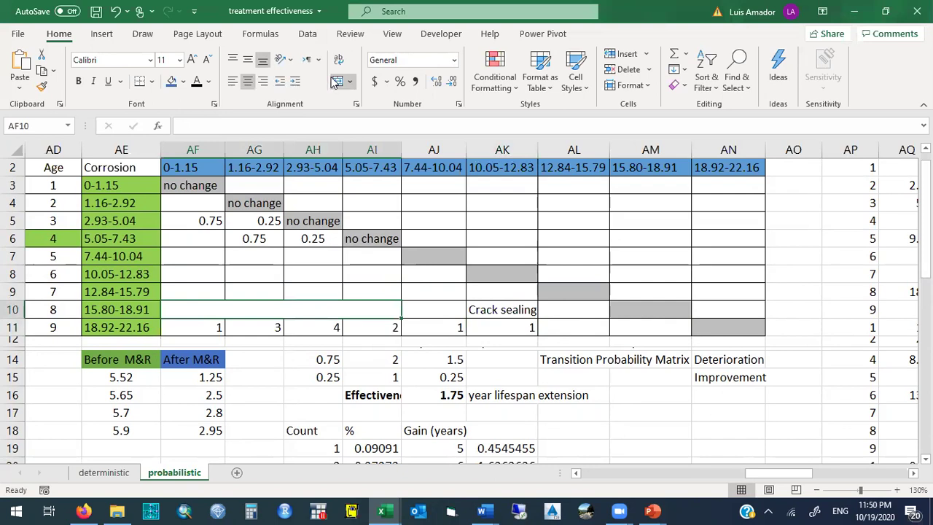
{"action": "left_click", "coordinate": [193, 310]}
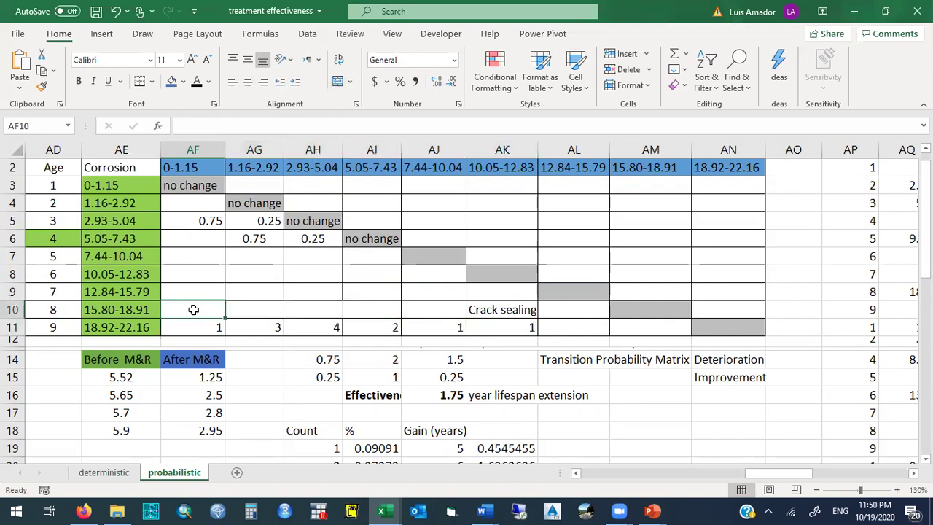
{"action": "type", "text": "part reconst"}
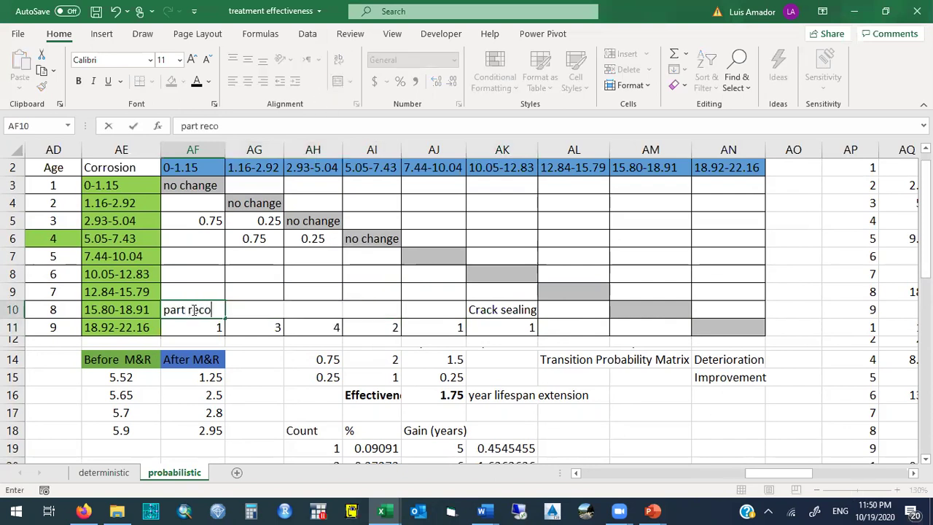
{"action": "key", "text": "Return"}
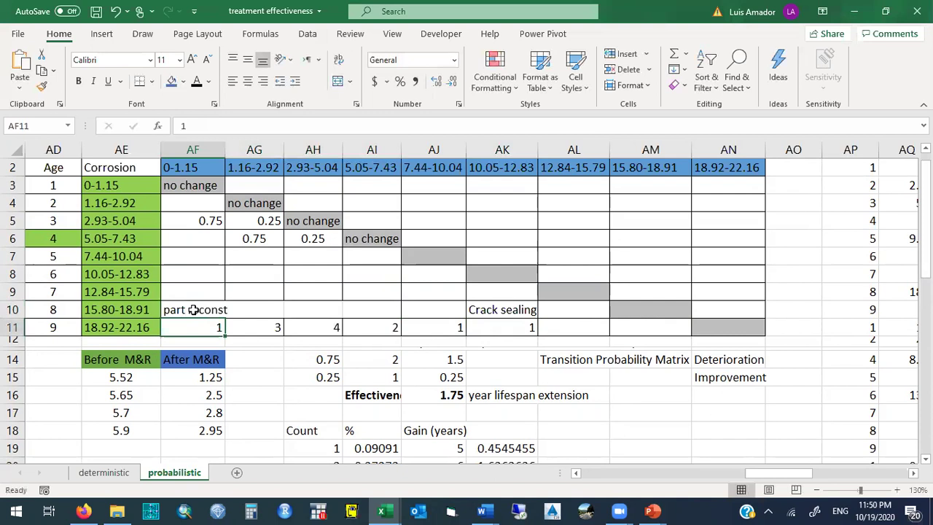
Merge and center cells AG10 and AH10 and enter "mill and overlay" in them
{"action": "left_click", "coordinate": [212, 165]}
{"action": "left_click_drag", "start_coordinate": [268, 311], "coordinate": [313, 308]}
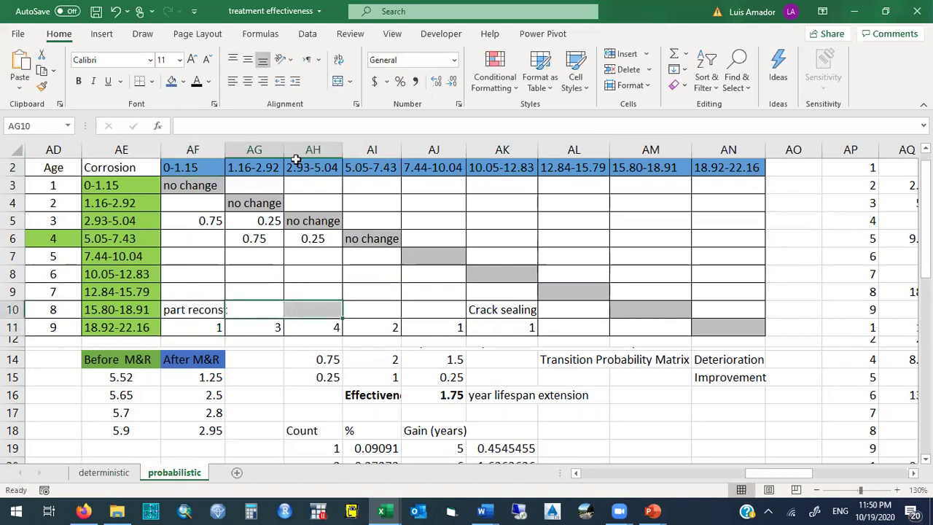
{"action": "left_click", "coordinate": [338, 81]}
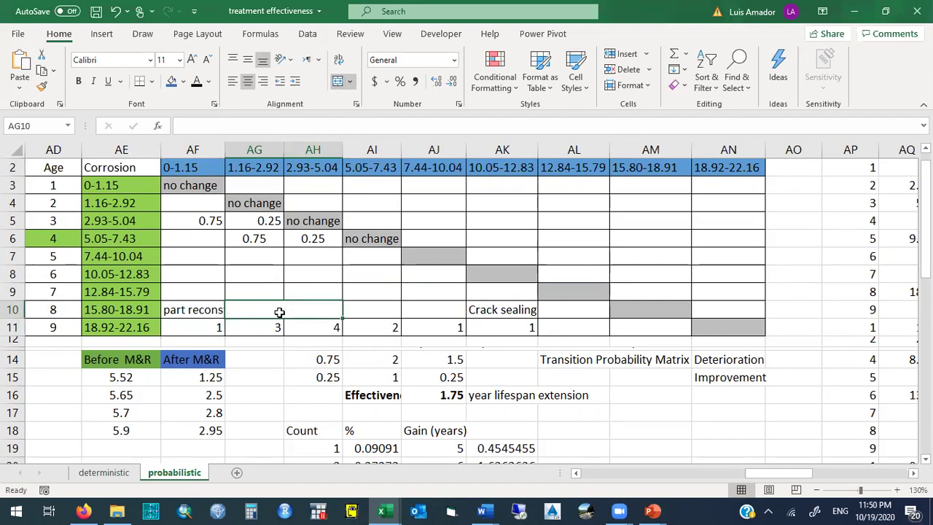
{"action": "type", "text": "mil"}
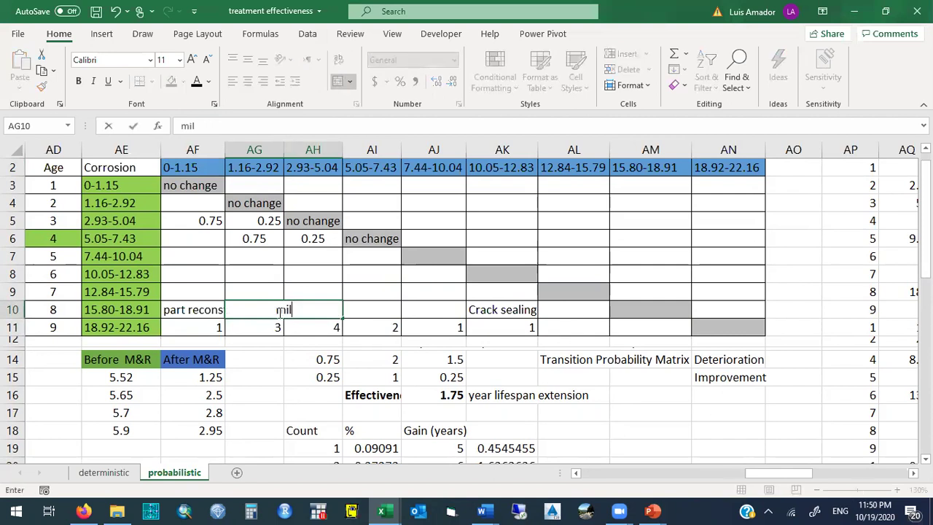
{"action": "type", "text": "l and overlay"}
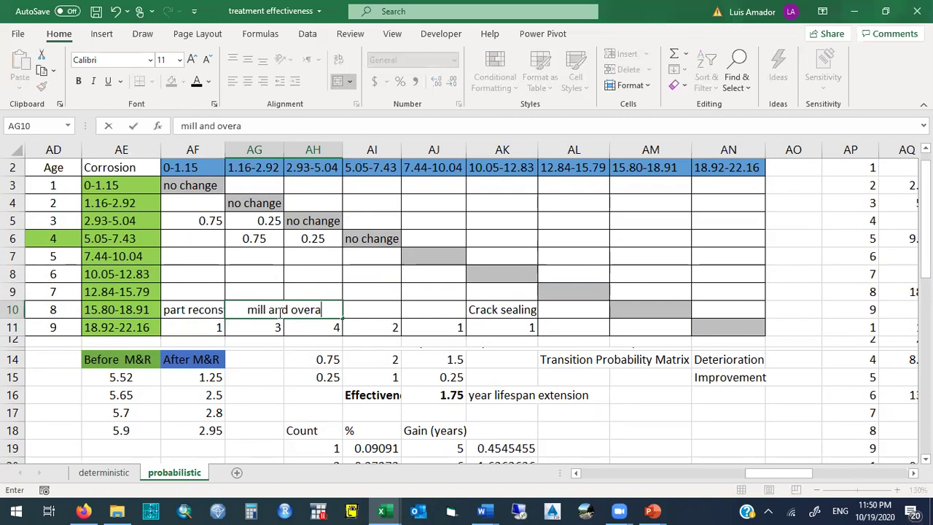
{"action": "key", "text": "Return"}
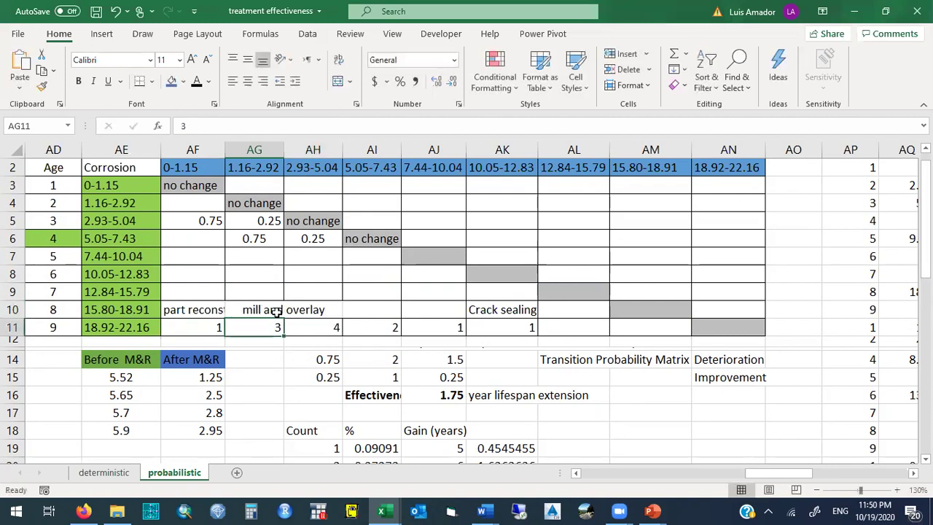
Widen column AF so that the "part reconst" label fits inside its cell
{"action": "left_click", "coordinate": [209, 308]}
{"action": "left_click_drag", "start_coordinate": [226, 149], "coordinate": [235, 150]}
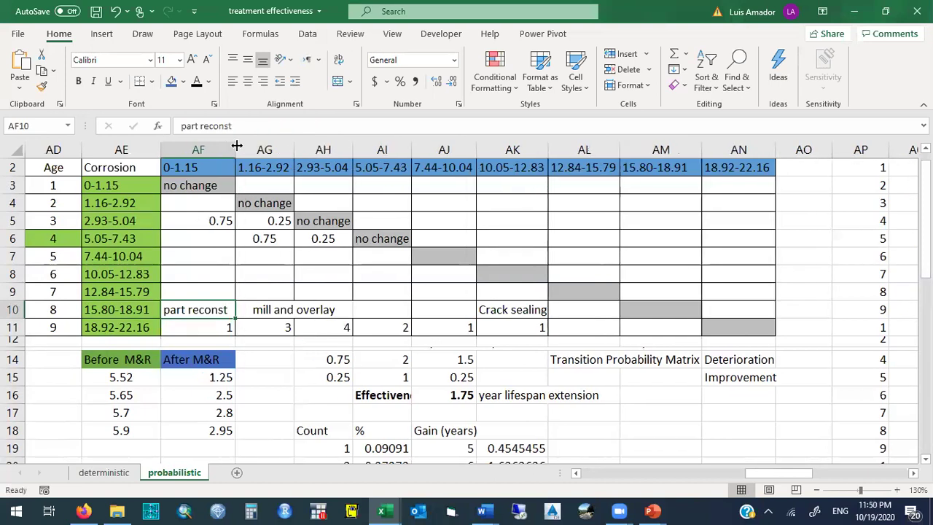
{"action": "left_click", "coordinate": [307, 309]}
Switch to the "effectiveness for montreal" workbook
{"action": "mouse_move", "coordinate": [390, 510]}
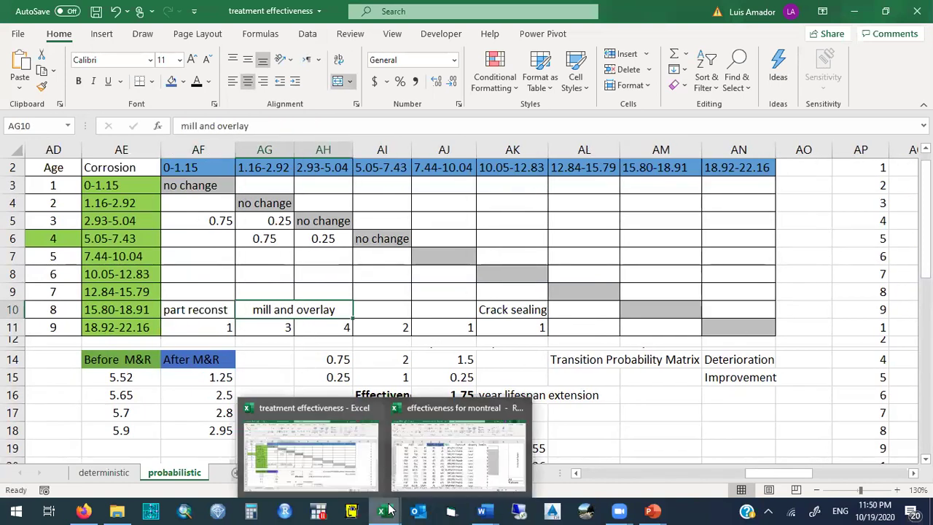
{"action": "left_click", "coordinate": [439, 470]}
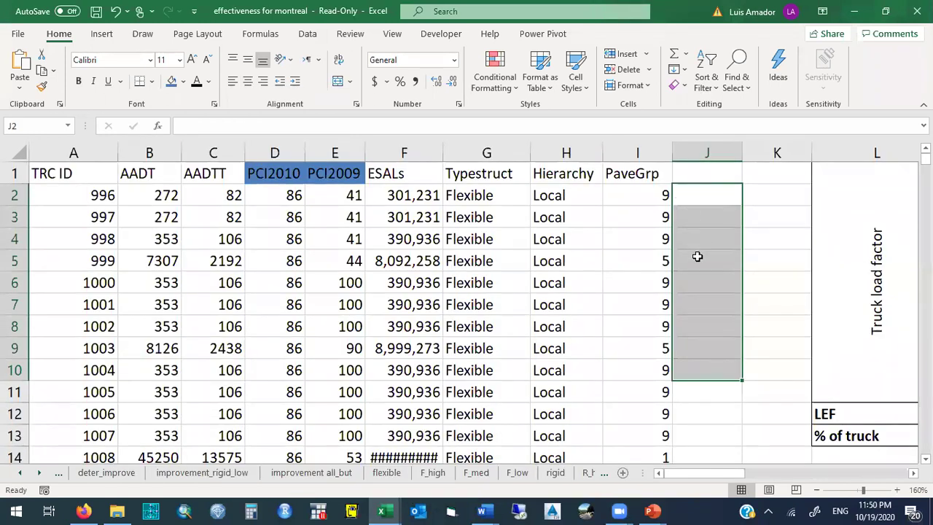
Try the code CS in cells J6 and J7, beside the PaveGrp column, and clear the entries again
{"action": "left_click", "coordinate": [693, 285]}
{"action": "type", "text": "CS"}
{"action": "key", "text": "Return"}
{"action": "type", "text": "CS"}
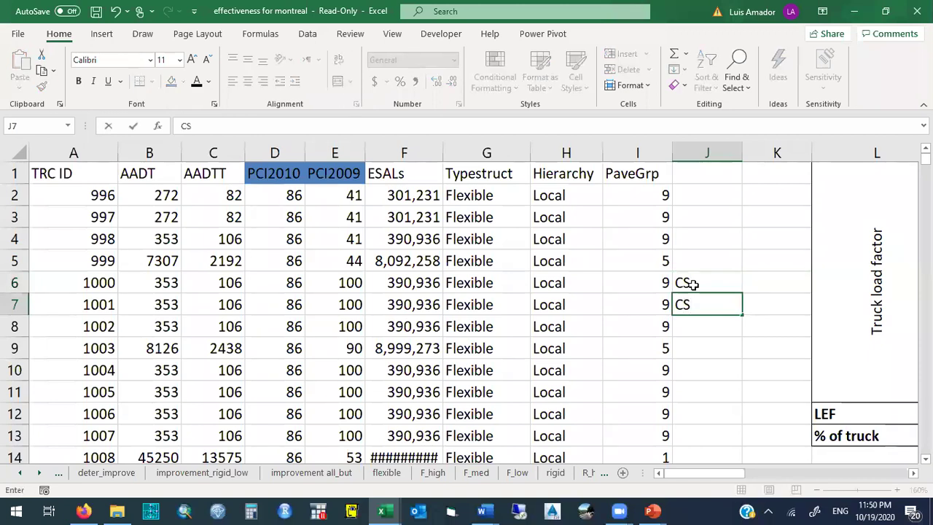
{"action": "key", "text": "BackSpace"}
{"action": "key", "text": "BackSpace"}
{"action": "key", "text": "Up"}
{"action": "key", "text": "Up"}
{"action": "left_click", "coordinate": [689, 284]}
{"action": "key", "text": "Delete"}
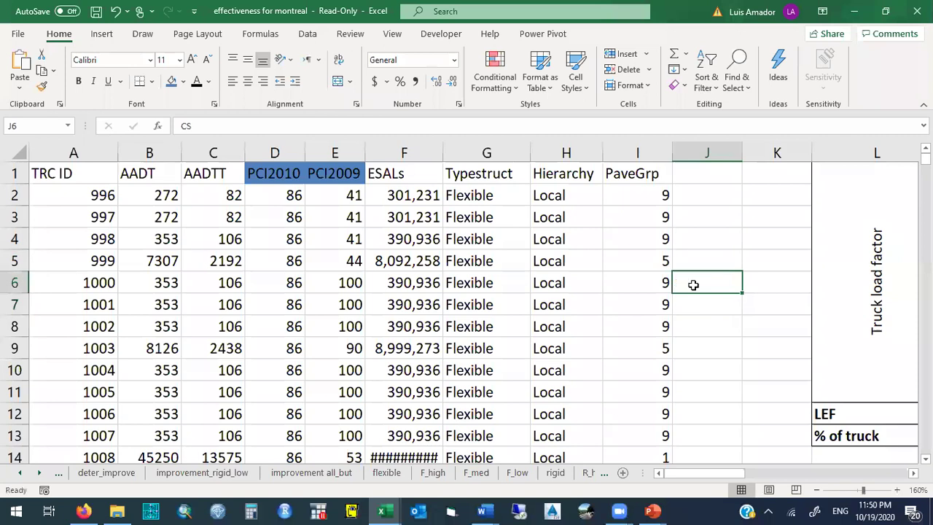
Look through the deter_improve and Truck Distribution sheets of the Montreal workbook
{"action": "left_click", "coordinate": [106, 472]}
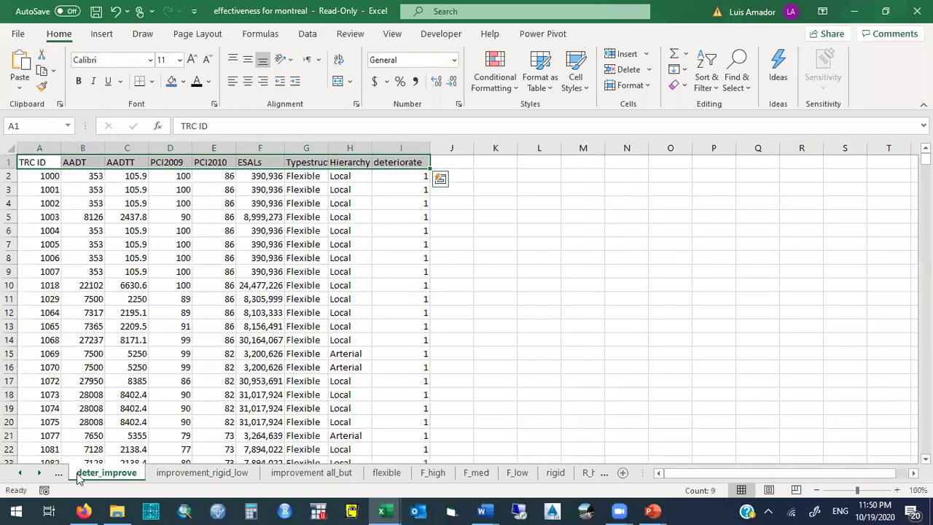
{"action": "left_click", "coordinate": [19, 474]}
{"action": "left_click", "coordinate": [19, 474]}
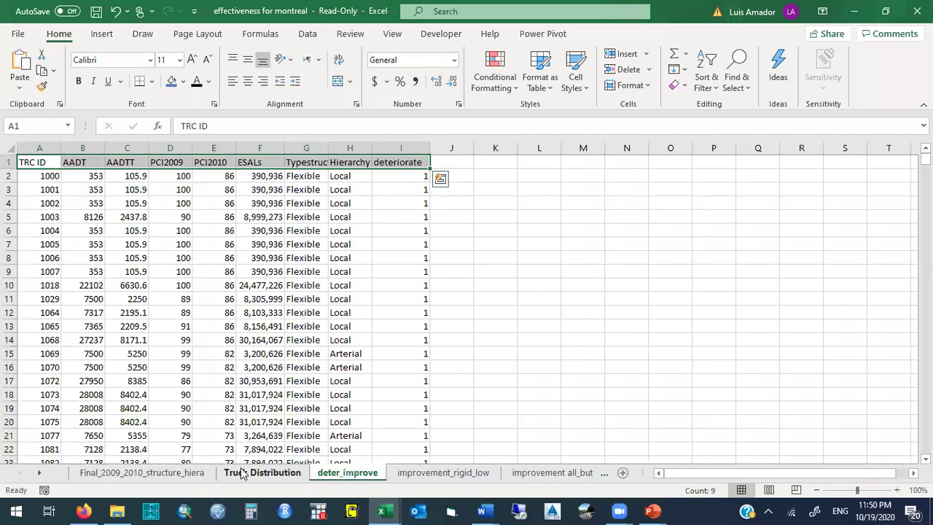
{"action": "left_click", "coordinate": [266, 473]}
{"action": "left_click", "coordinate": [339, 473]}
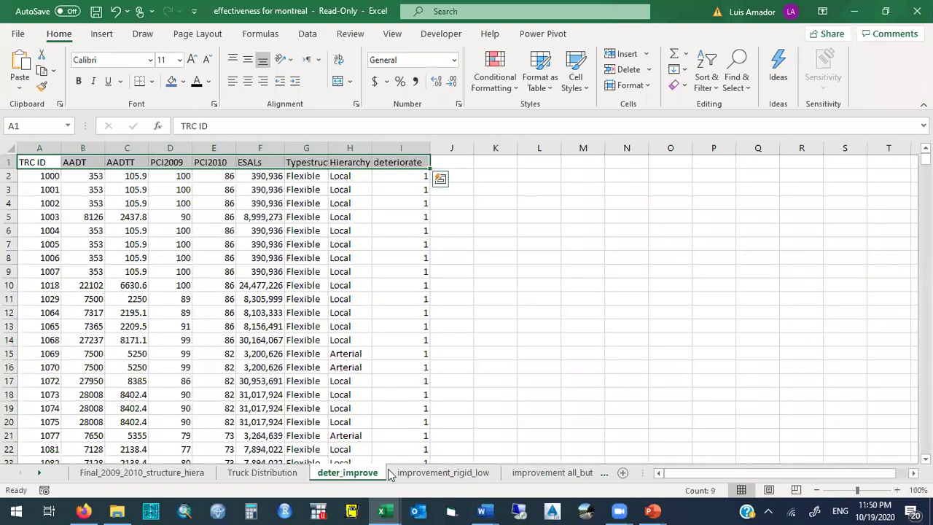
On the improvement_rigid_low sheet, compare the PCI2009 and PCI2010 values of the rigid arterial segments
{"action": "left_click", "coordinate": [441, 474]}
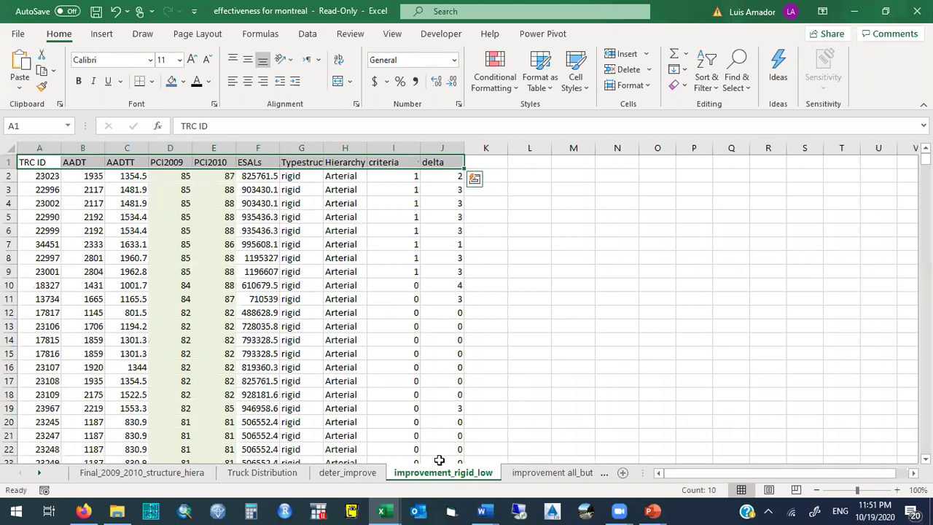
{"action": "left_click_drag", "start_coordinate": [175, 177], "coordinate": [182, 271]}
{"action": "left_click", "coordinate": [178, 148]}
{"action": "left_click_drag", "start_coordinate": [197, 148], "coordinate": [208, 148]}
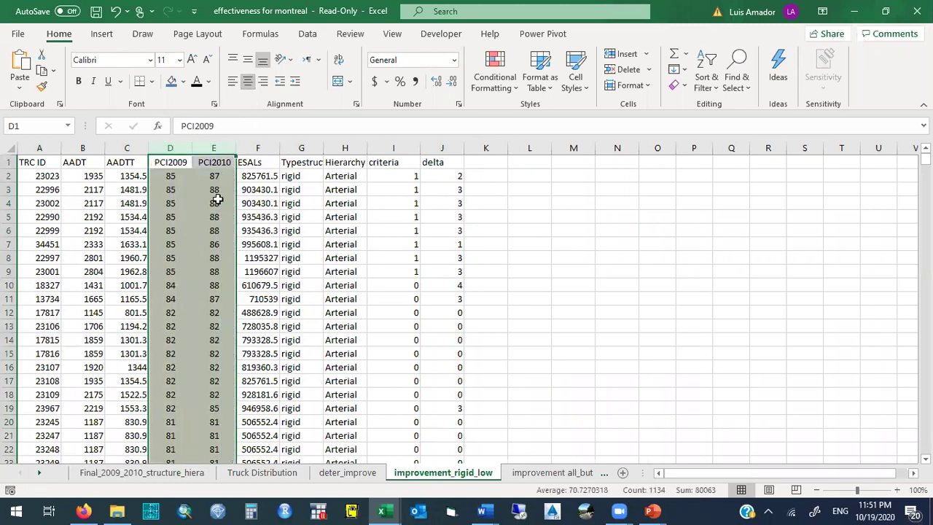
{"action": "left_click_drag", "start_coordinate": [215, 175], "coordinate": [218, 210]}
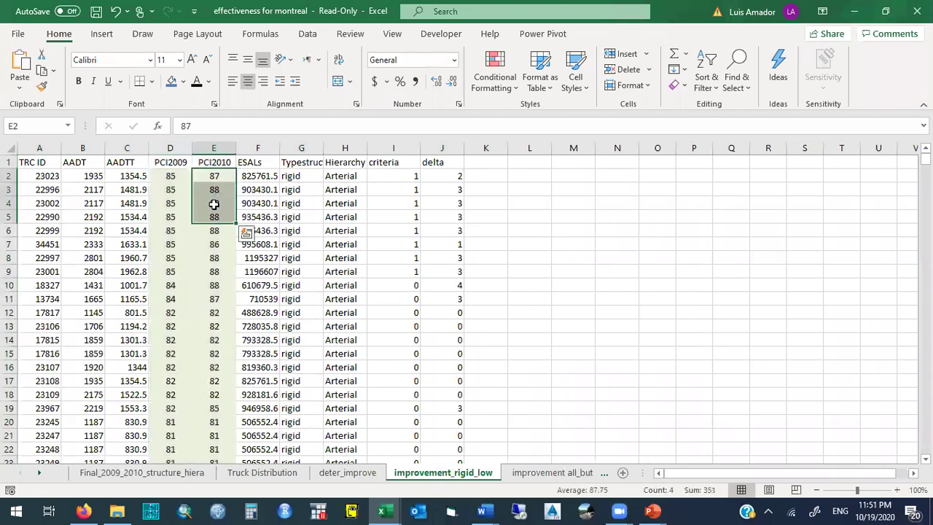
{"action": "left_click_drag", "start_coordinate": [175, 176], "coordinate": [182, 323]}
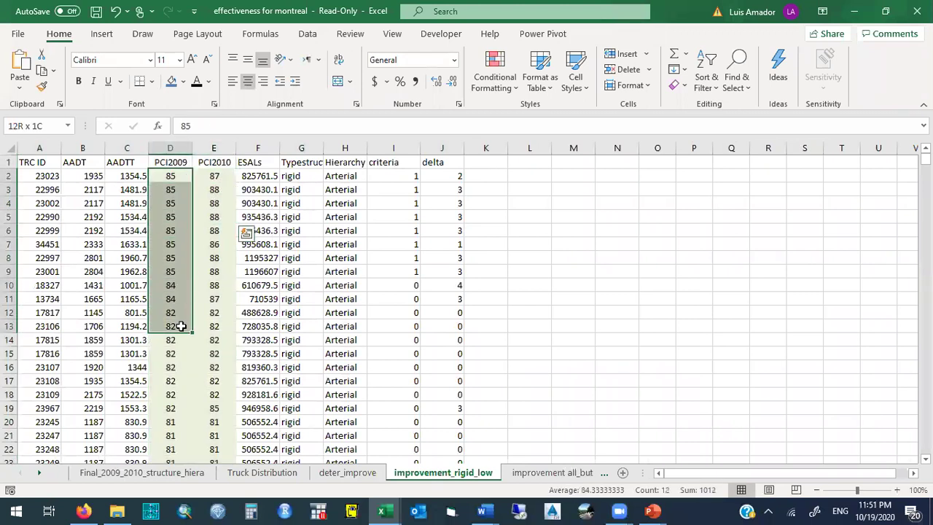
{"action": "left_click_drag", "start_coordinate": [216, 176], "coordinate": [220, 334]}
{"action": "left_click_drag", "start_coordinate": [177, 175], "coordinate": [175, 264]}
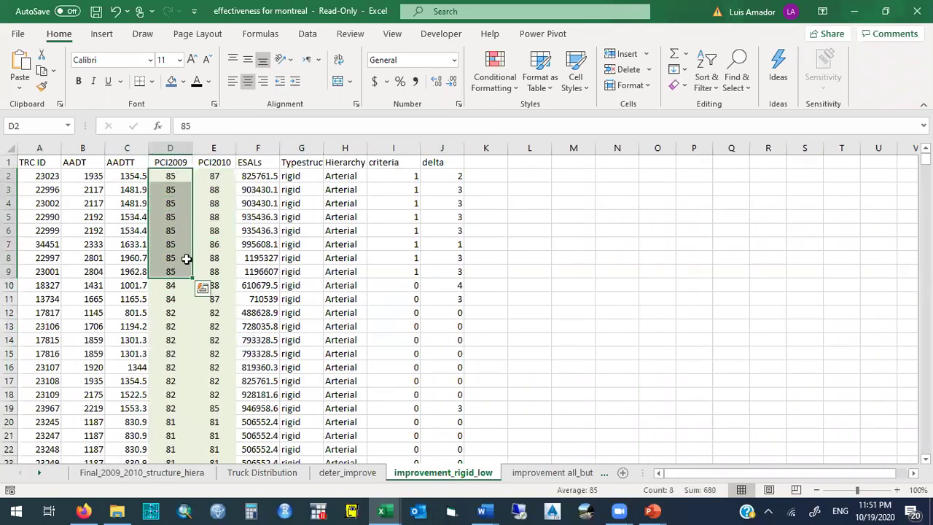
{"action": "left_click", "coordinate": [221, 175]}
{"action": "left_click_drag", "start_coordinate": [221, 175], "coordinate": [172, 351]}
{"action": "left_click_drag", "start_coordinate": [218, 312], "coordinate": [215, 362]}
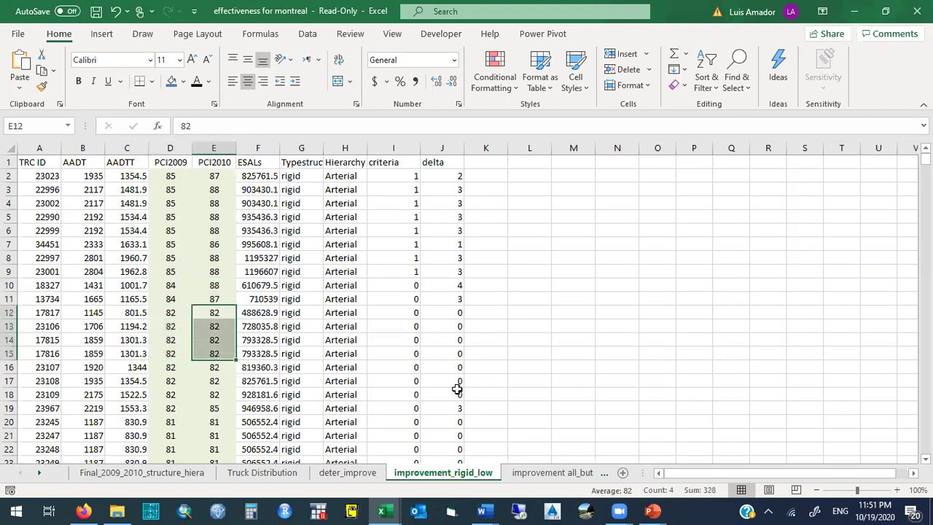
Compare the PCI2009 and PCI2010 values on the "improvement all_but" sheet and return to the treatment effectiveness workbook
{"action": "left_click", "coordinate": [549, 474]}
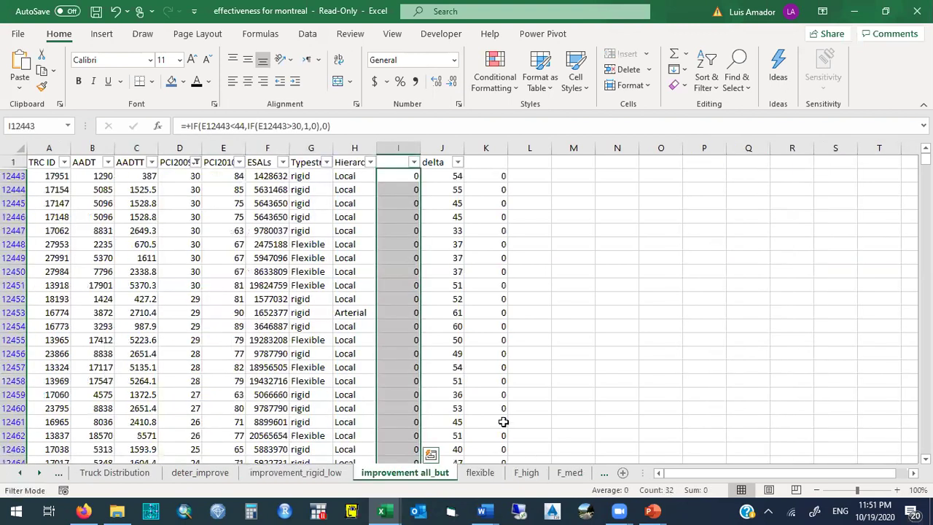
{"action": "left_click_drag", "start_coordinate": [182, 177], "coordinate": [184, 259]}
{"action": "left_click_drag", "start_coordinate": [228, 176], "coordinate": [227, 217]}
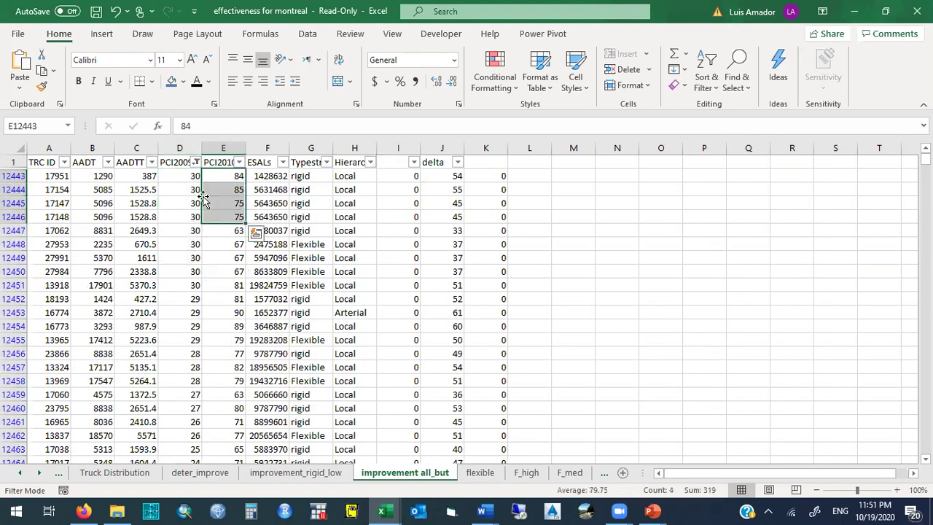
{"action": "left_click_drag", "start_coordinate": [181, 178], "coordinate": [183, 212]}
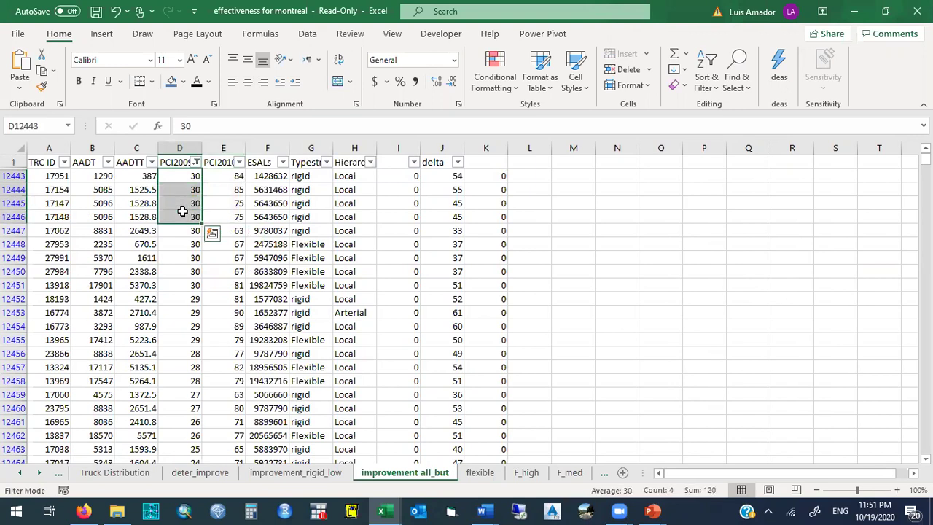
{"action": "left_click_drag", "start_coordinate": [225, 176], "coordinate": [229, 212]}
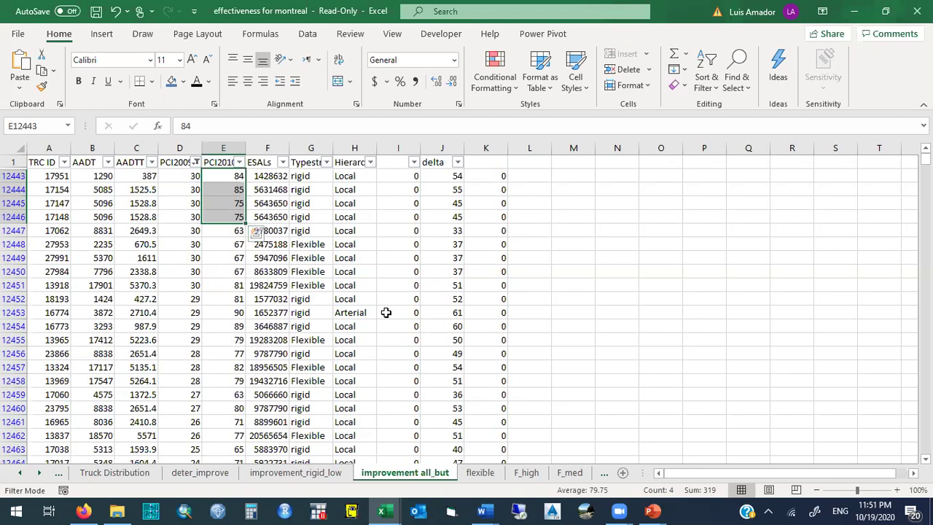
{"action": "left_click", "coordinate": [855, 11]}
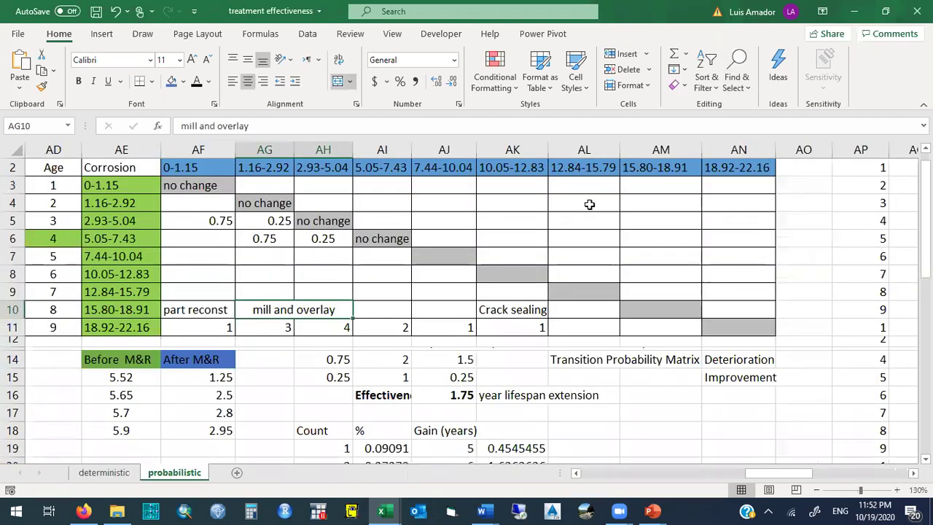
Review the transition matrix on the probabilistic sheet, covering its corrosion rows, the Age column and the before/after M&R values
{"action": "left_click", "coordinate": [202, 167]}
{"action": "scroll", "coordinate": [445, 186], "scroll_direction": "up", "scroll_amount": 1}
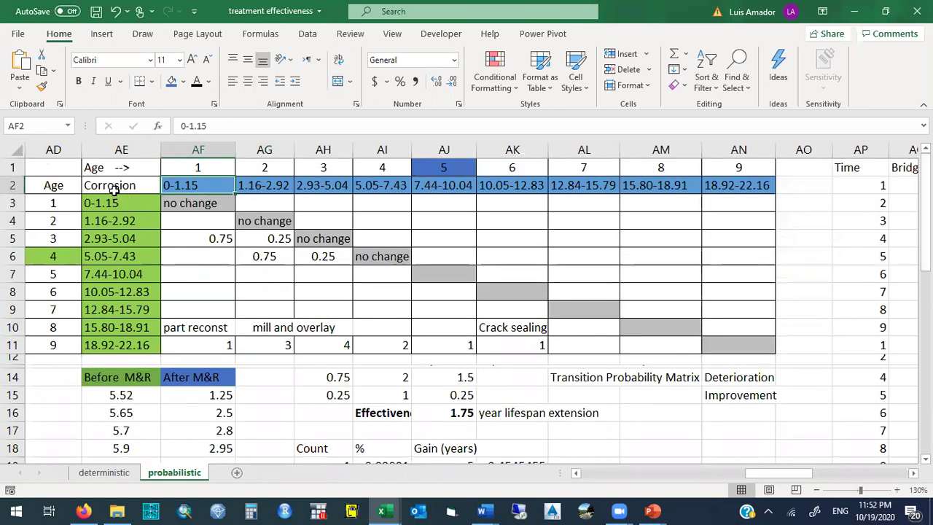
{"action": "left_click_drag", "start_coordinate": [119, 202], "coordinate": [729, 248]}
{"action": "left_click_drag", "start_coordinate": [104, 255], "coordinate": [768, 313]}
{"action": "left_click_drag", "start_coordinate": [125, 329], "coordinate": [777, 354]}
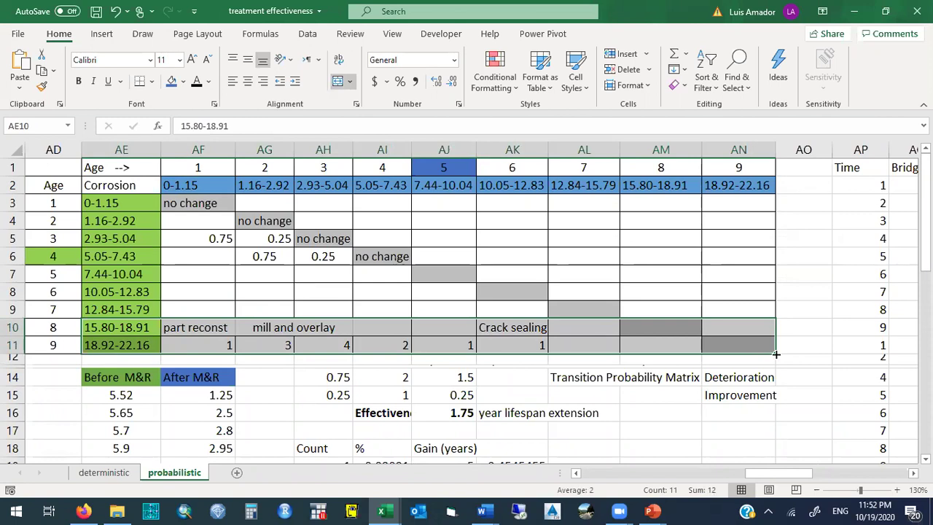
{"action": "left_click", "coordinate": [210, 303]}
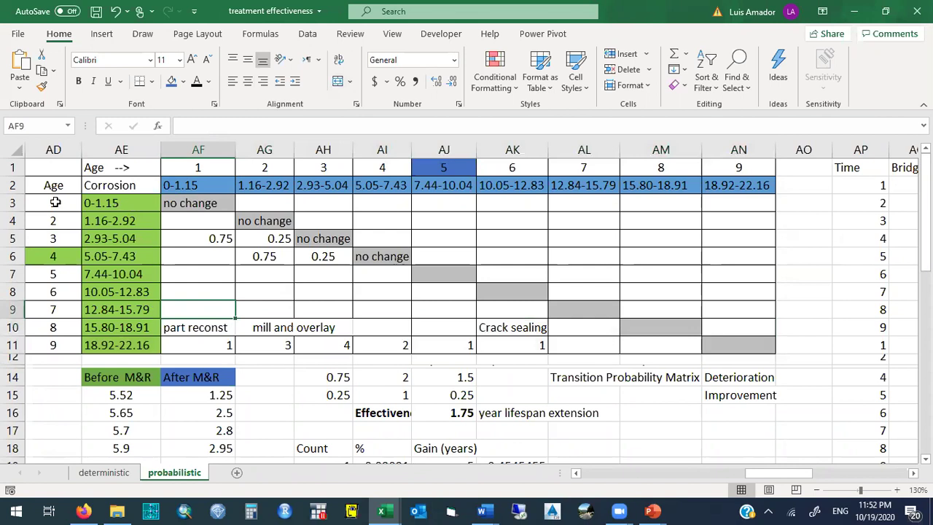
{"action": "left_click_drag", "start_coordinate": [52, 186], "coordinate": [55, 345]}
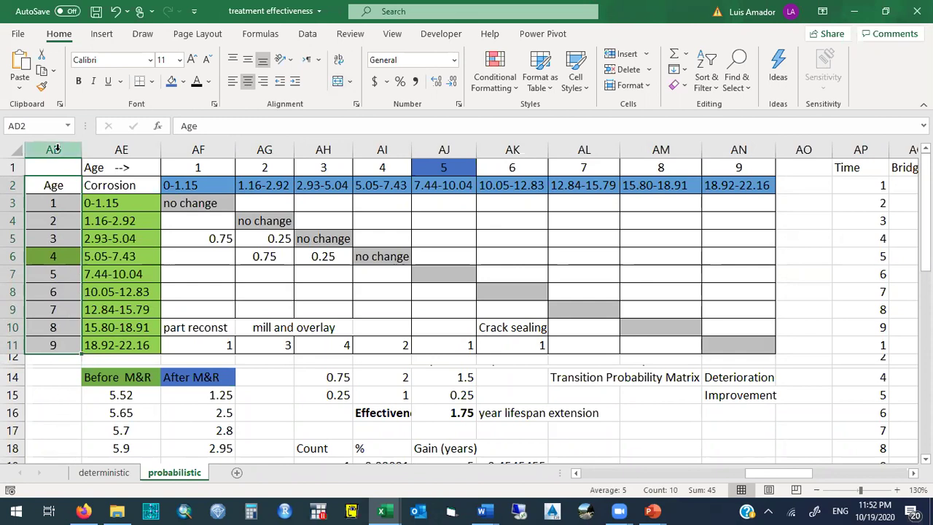
{"action": "left_click_drag", "start_coordinate": [138, 381], "coordinate": [540, 434]}
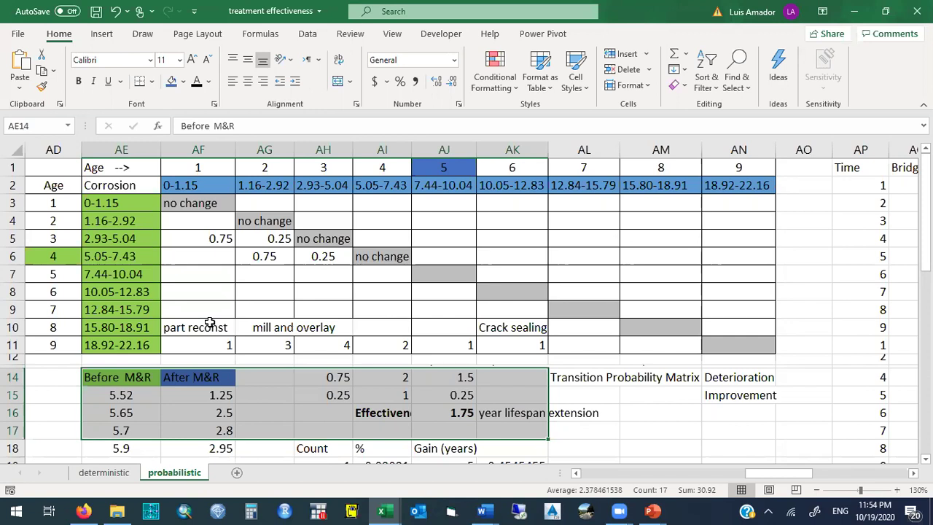
{"action": "key", "text": "ctrl+z"}
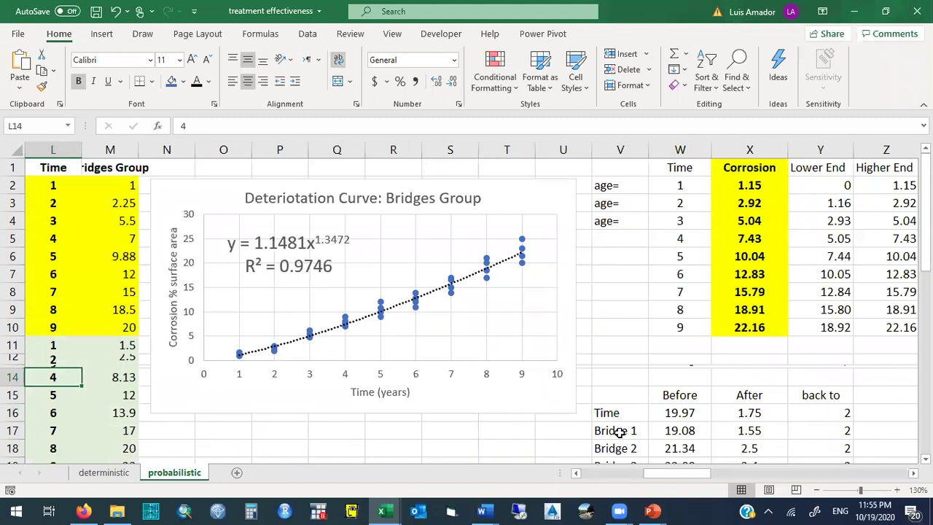
Unmerge the "mill and overlay" label across AG10 and AH10 in the transition matrix
{"action": "left_click_drag", "start_coordinate": [660, 477], "coordinate": [754, 473]}
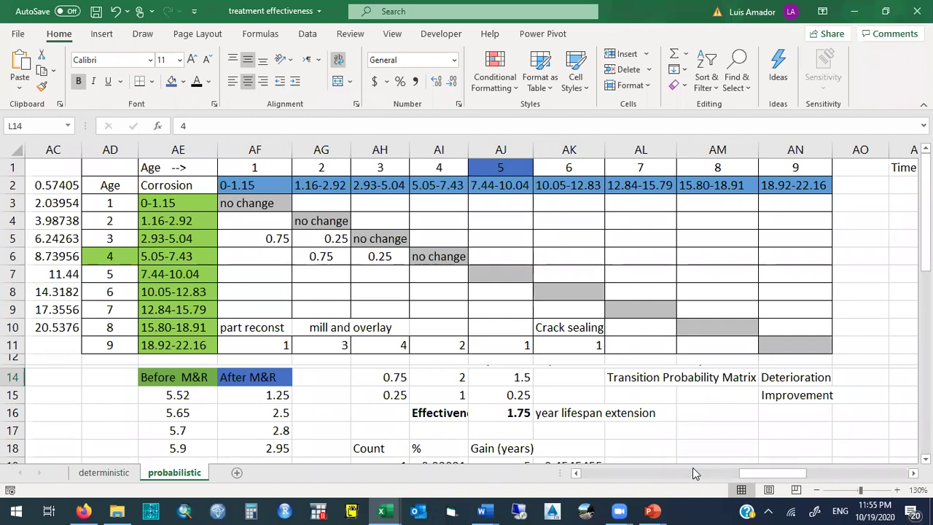
{"action": "left_click", "coordinate": [556, 331]}
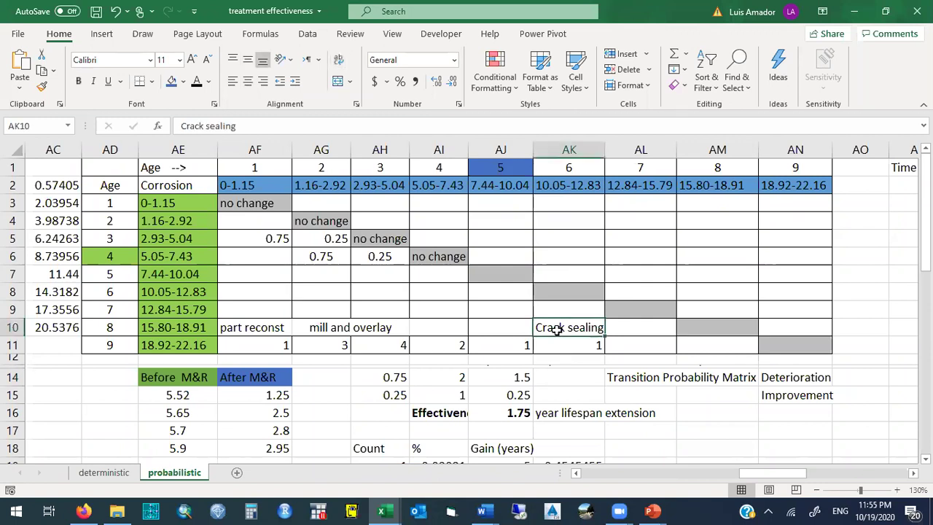
{"action": "left_click", "coordinate": [363, 326]}
{"action": "left_click", "coordinate": [266, 330]}
{"action": "left_click", "coordinate": [330, 329]}
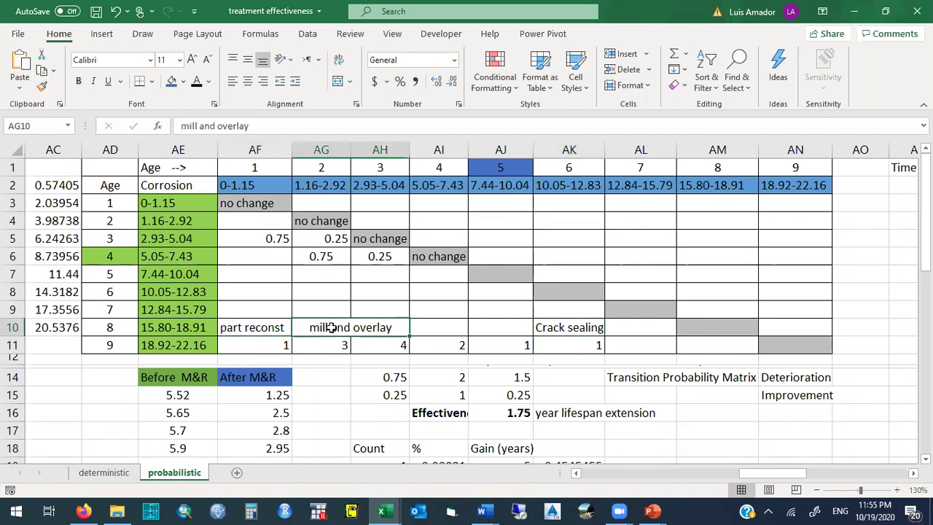
{"action": "left_click", "coordinate": [338, 81]}
{"action": "left_click", "coordinate": [379, 328]}
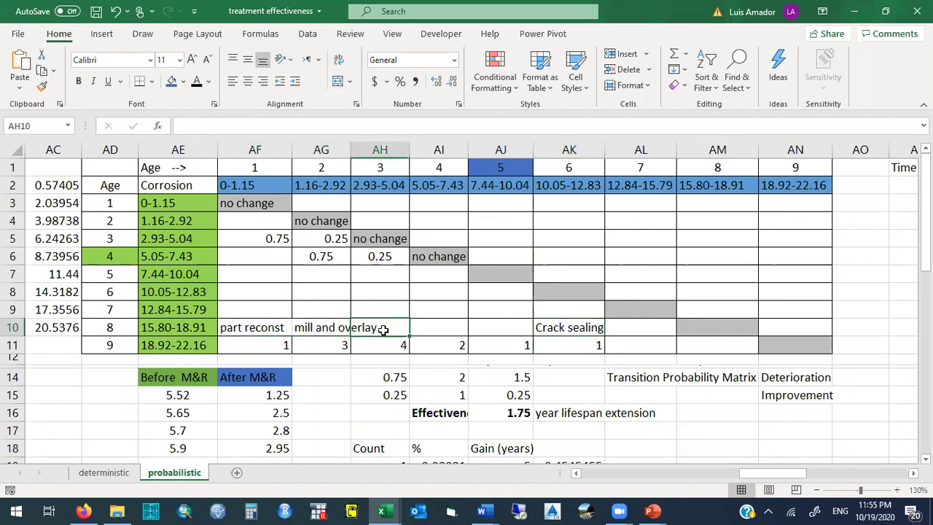
{"action": "left_click", "coordinate": [319, 329]}
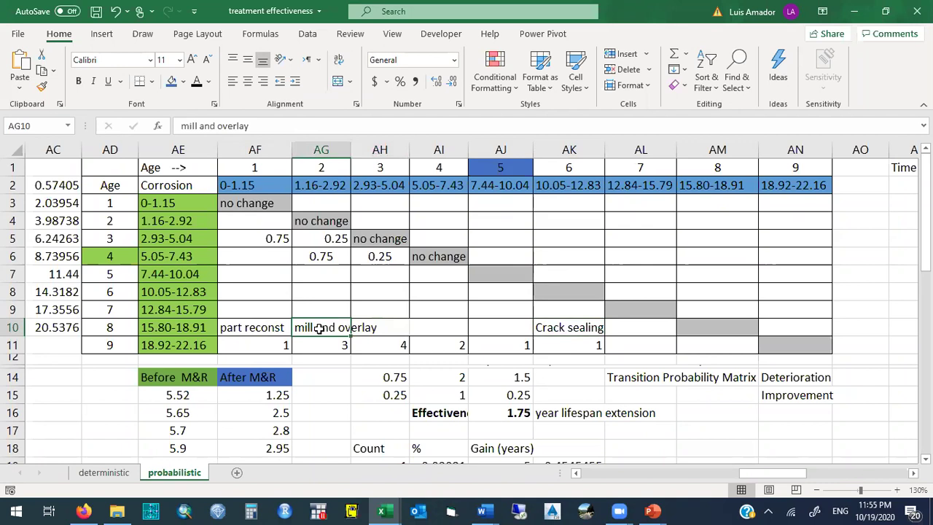
Check the intervention effectiveness slide in PowerPoint and the Week 6 note on applicability in the Firefox course page, and return to the workbook
{"action": "mouse_move", "coordinate": [653, 510]}
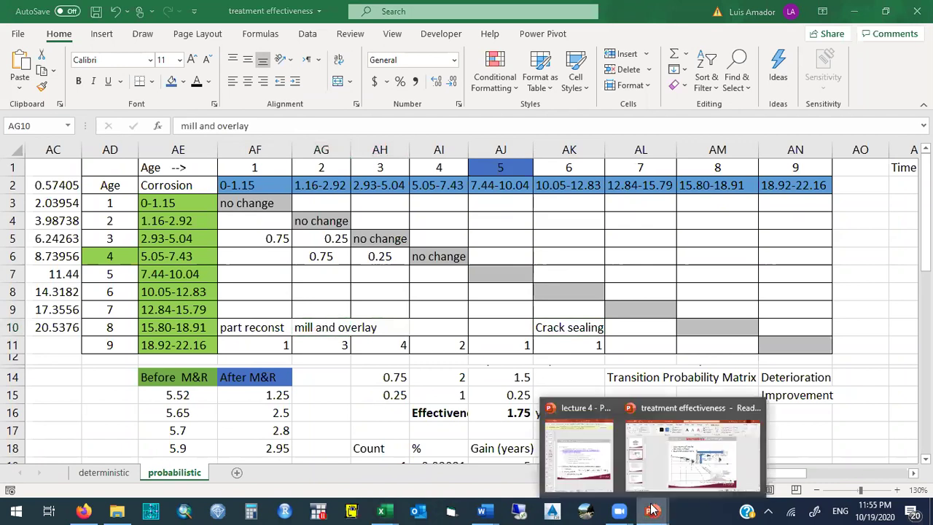
{"action": "left_click", "coordinate": [651, 460]}
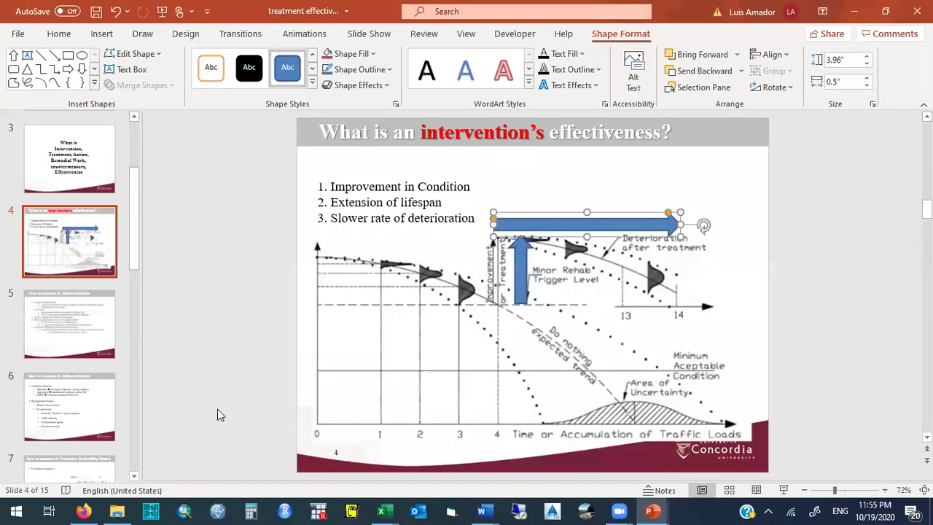
{"action": "left_click", "coordinate": [84, 510]}
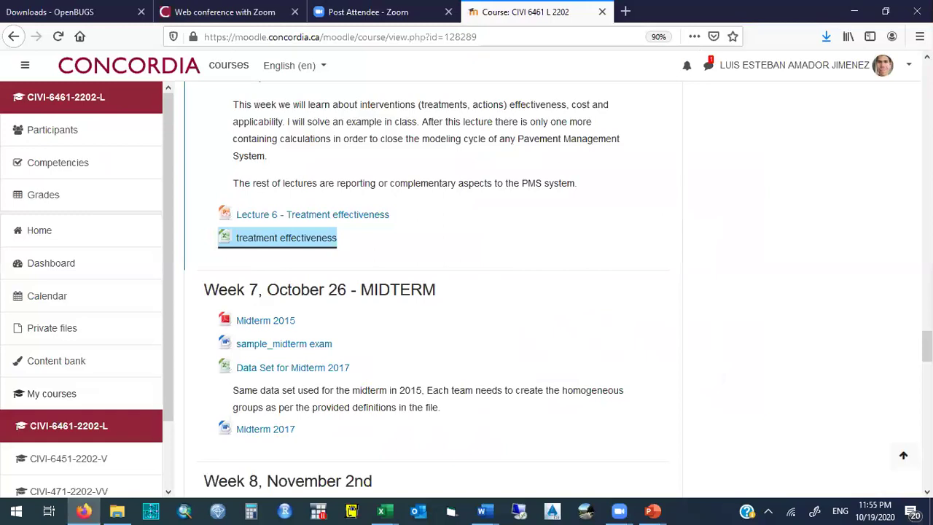
{"action": "scroll", "coordinate": [434, 292], "scroll_direction": "up", "scroll_amount": 2}
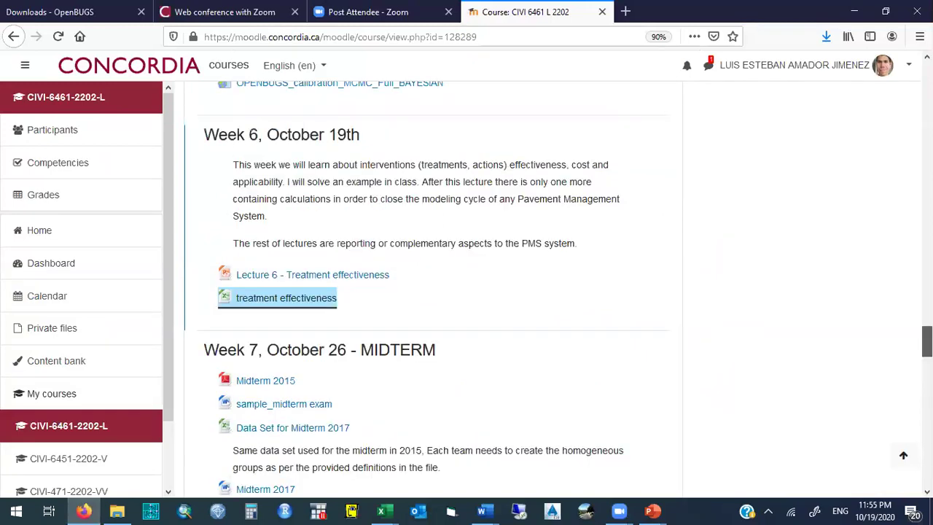
{"action": "scroll", "coordinate": [434, 291], "scroll_direction": "down", "scroll_amount": 1}
{"action": "scroll", "coordinate": [432, 292], "scroll_direction": "down", "scroll_amount": 1}
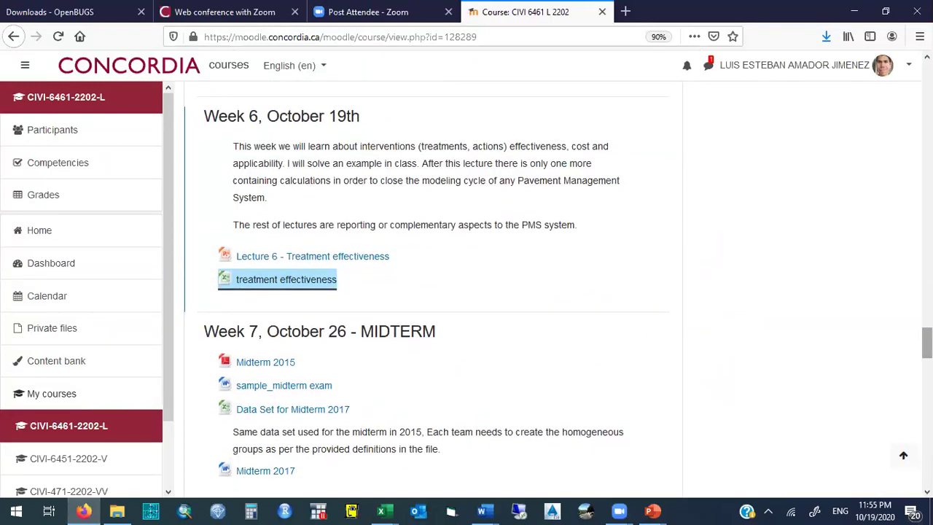
{"action": "double_click", "coordinate": [264, 170]}
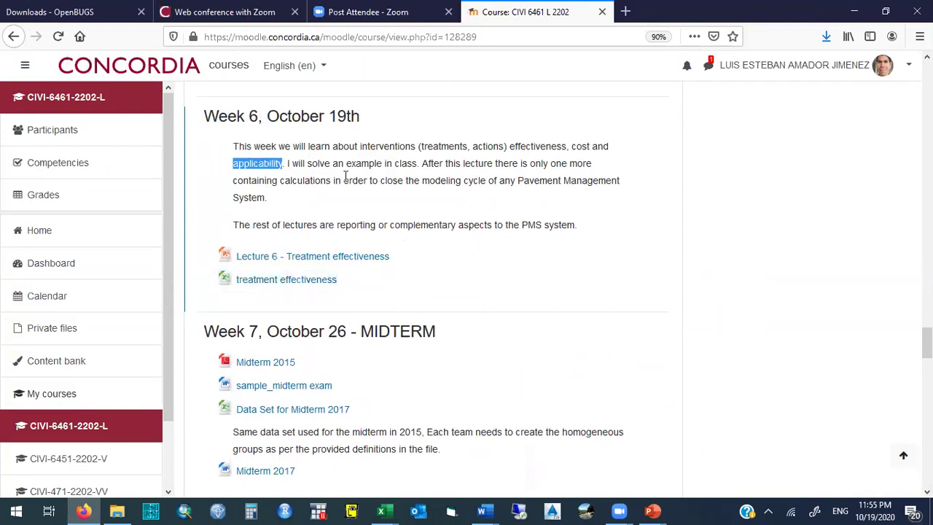
{"action": "left_click", "coordinate": [853, 13]}
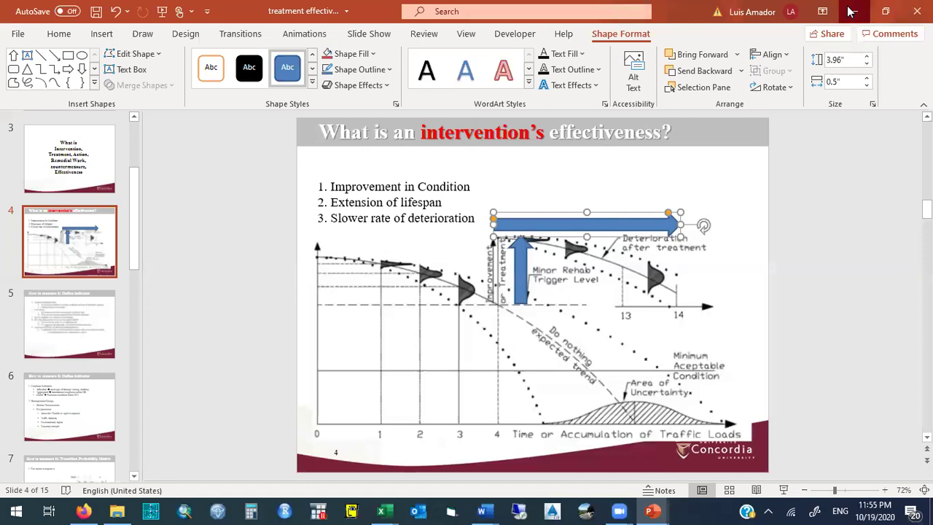
{"action": "left_click", "coordinate": [853, 13]}
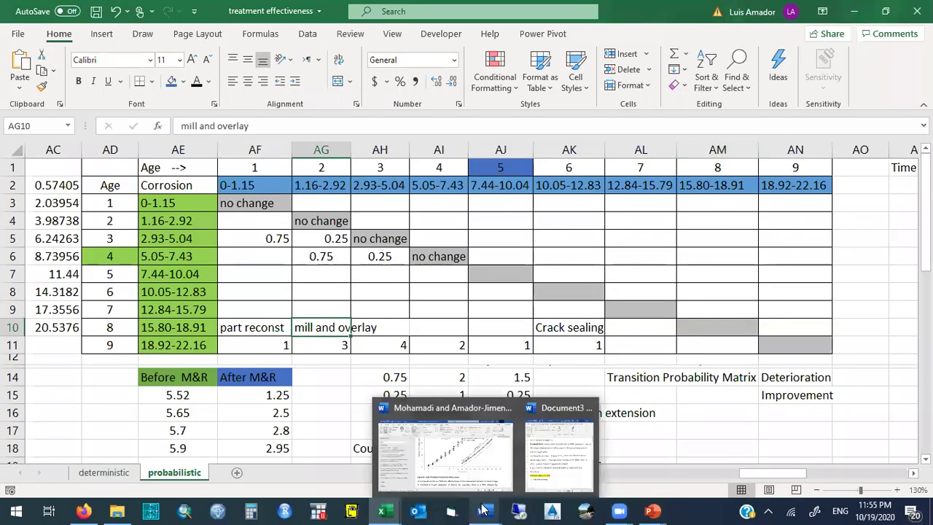
Look over the effectiveness calculations, histogram and service life extension chart on the probabilistic sheet at 50% zoom
{"action": "scroll", "coordinate": [856, 443], "scroll_direction": "down", "scroll_amount": 6}
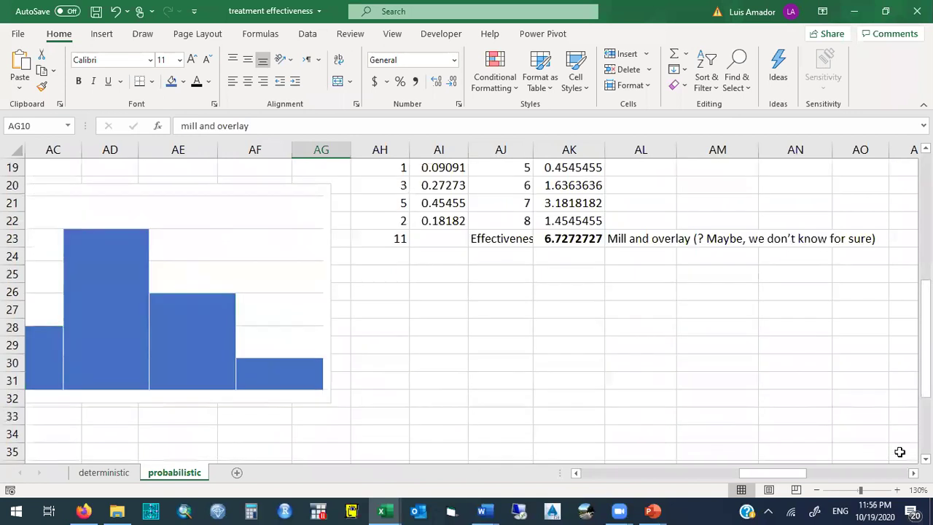
{"action": "left_click", "coordinate": [817, 490]}
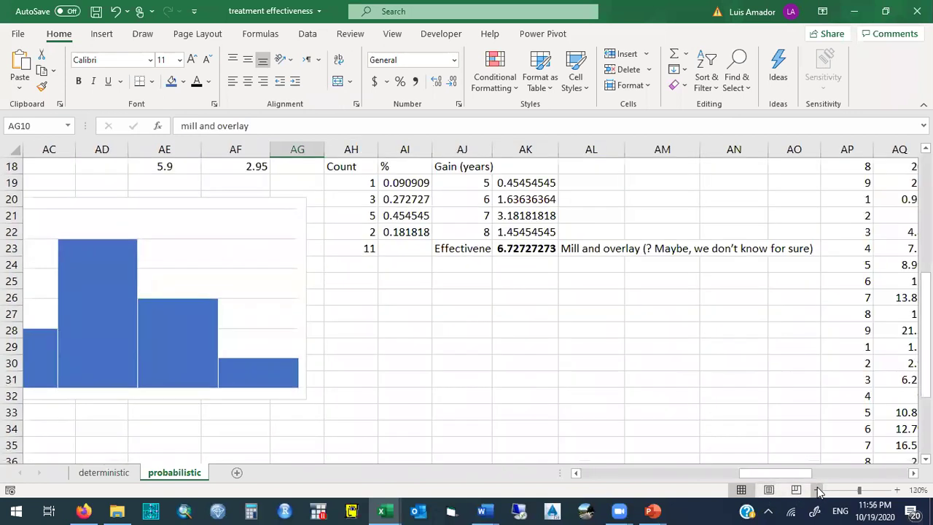
{"action": "left_click", "coordinate": [817, 490]}
{"action": "left_click", "coordinate": [817, 490]}
{"action": "left_click", "coordinate": [818, 490]}
{"action": "left_click", "coordinate": [818, 490]}
{"action": "left_click", "coordinate": [817, 490]}
{"action": "left_click", "coordinate": [817, 490]}
{"action": "left_click", "coordinate": [817, 490]}
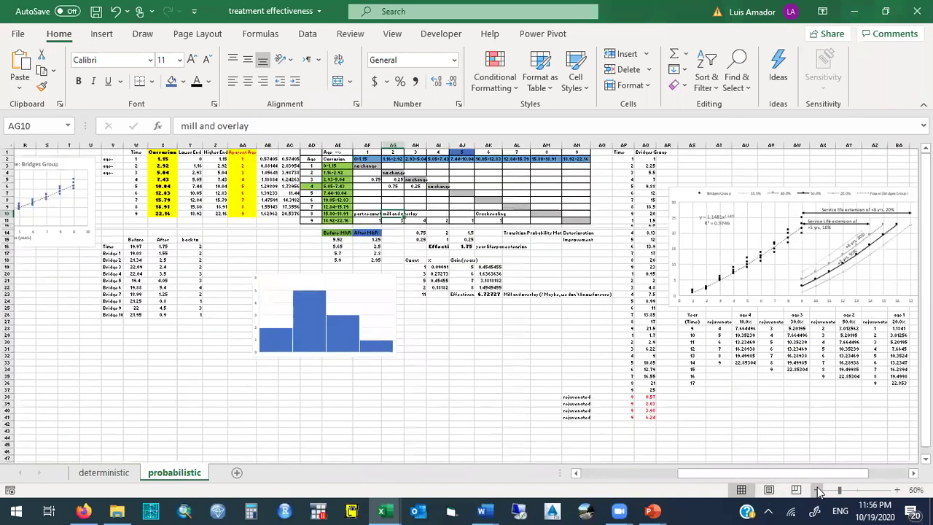
{"action": "left_click_drag", "start_coordinate": [821, 474], "coordinate": [881, 473]}
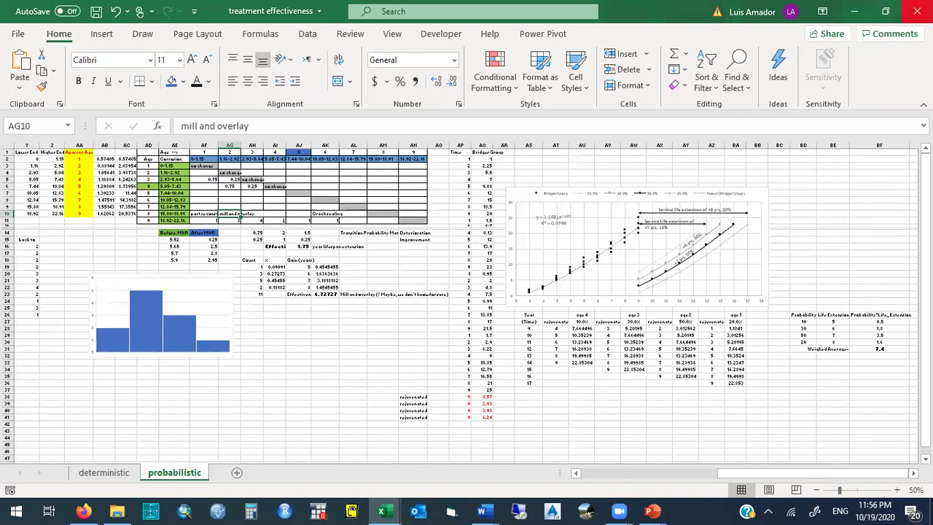
Close the treatment effectiveness workbook and switch to the "effectiveness for montreal" workbook
{"action": "left_click", "coordinate": [918, 11]}
{"action": "left_click", "coordinate": [467, 282]}
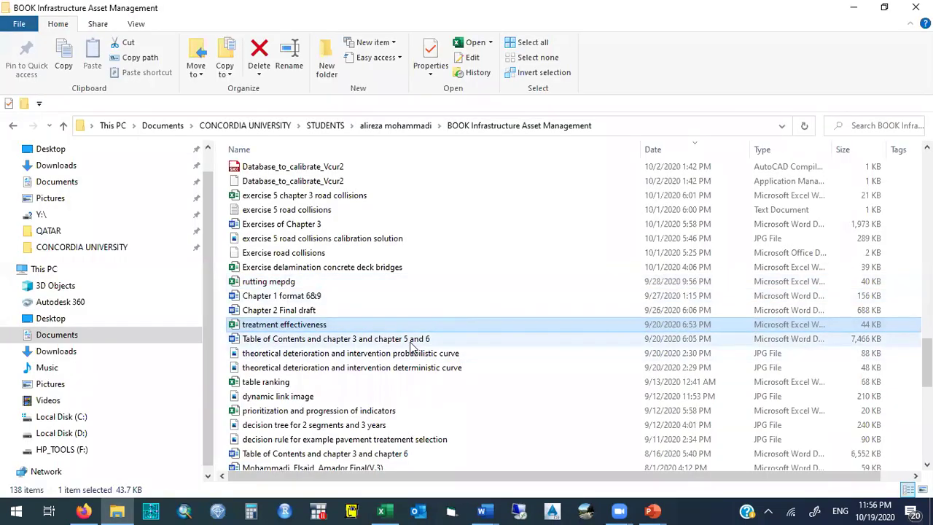
{"action": "left_click", "coordinate": [380, 510]}
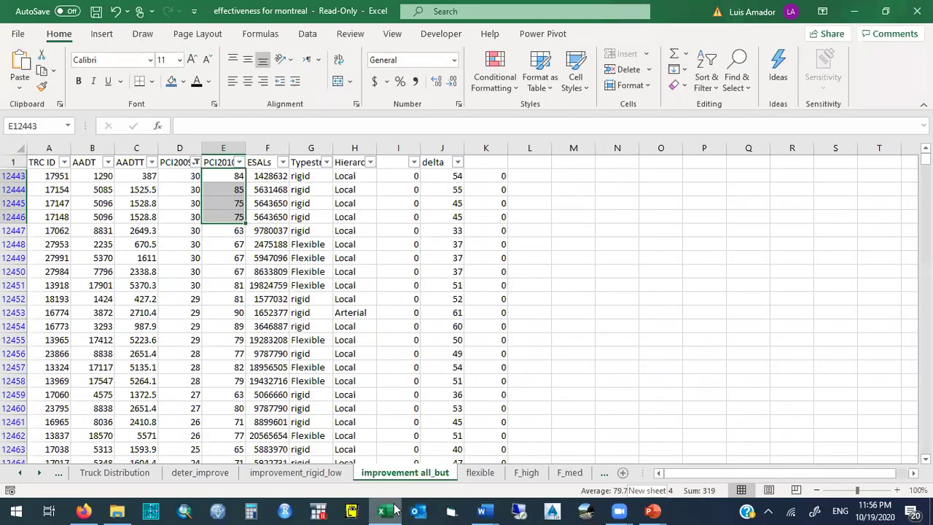
{"action": "left_click", "coordinate": [624, 472]}
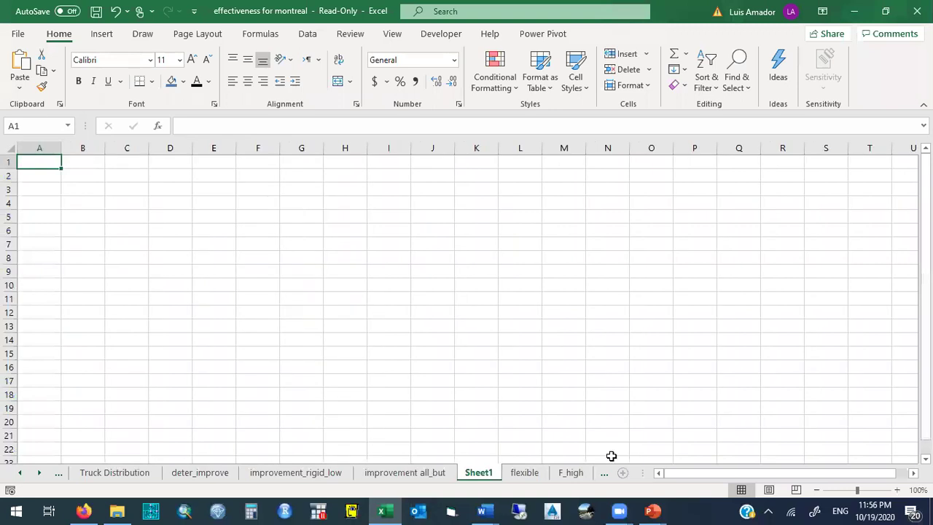
{"action": "type", "text": "Pa"}
{"action": "key", "text": "BackSpace"}
{"action": "key", "text": "BackSpace"}
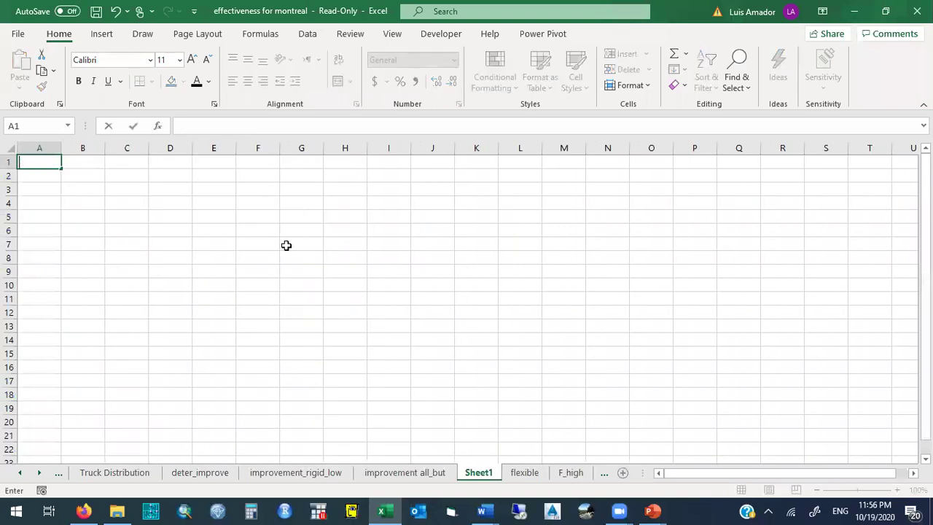
Close the Montreal workbook and open the "table ranking" workbook from the BOOK Infrastructure Asset Management folder
{"action": "left_click", "coordinate": [918, 11]}
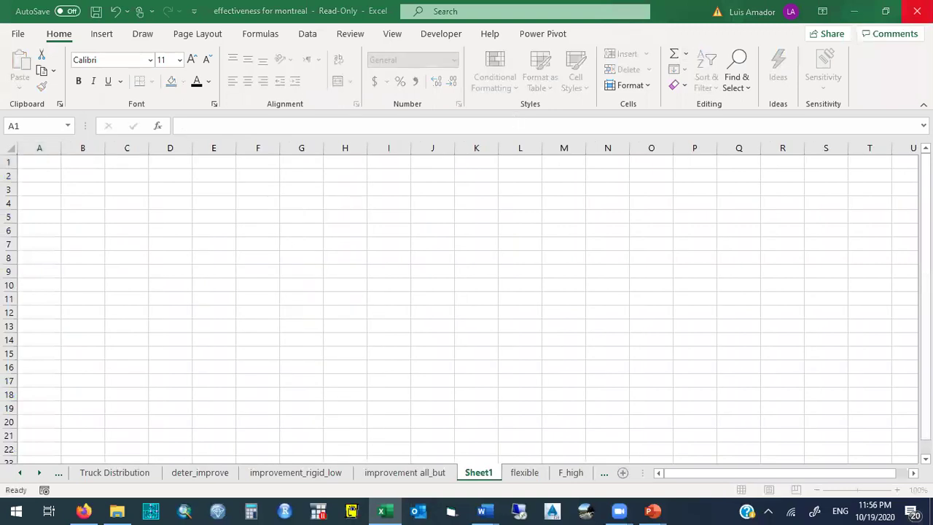
{"action": "left_click", "coordinate": [458, 280]}
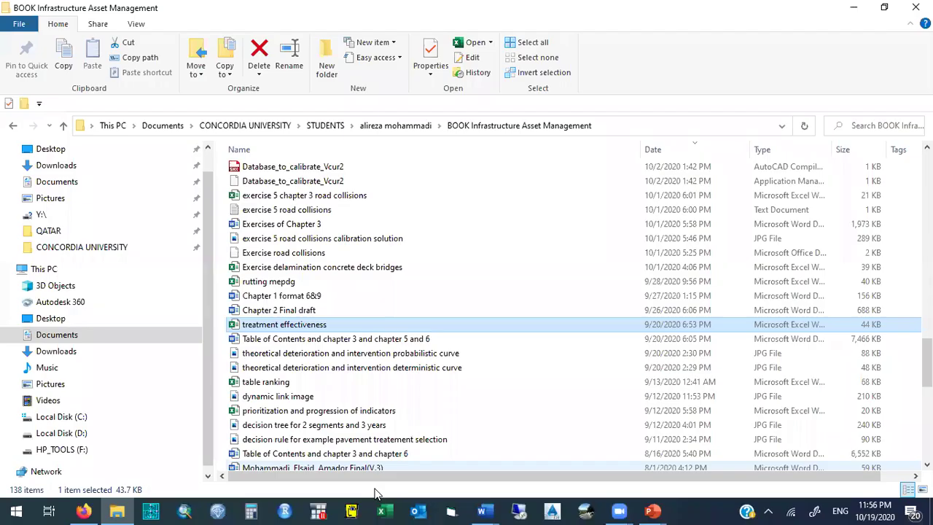
{"action": "double_click", "coordinate": [277, 384]}
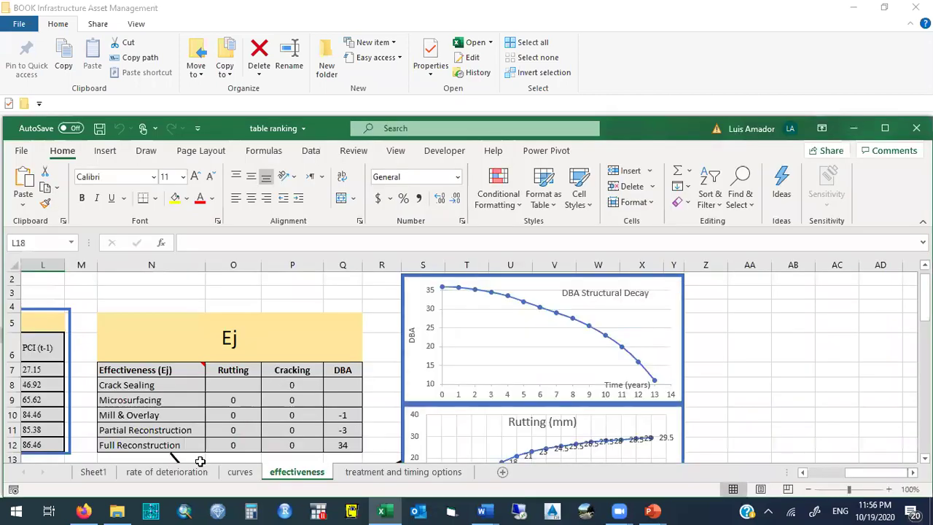
On the effectiveness sheet, examine the "Treatments (j) rules" table at 130% zoom, starting from the Crack Sealing row
{"action": "left_click", "coordinate": [167, 472]}
{"action": "left_click", "coordinate": [280, 473]}
{"action": "left_click_drag", "start_coordinate": [843, 474], "coordinate": [795, 474]}
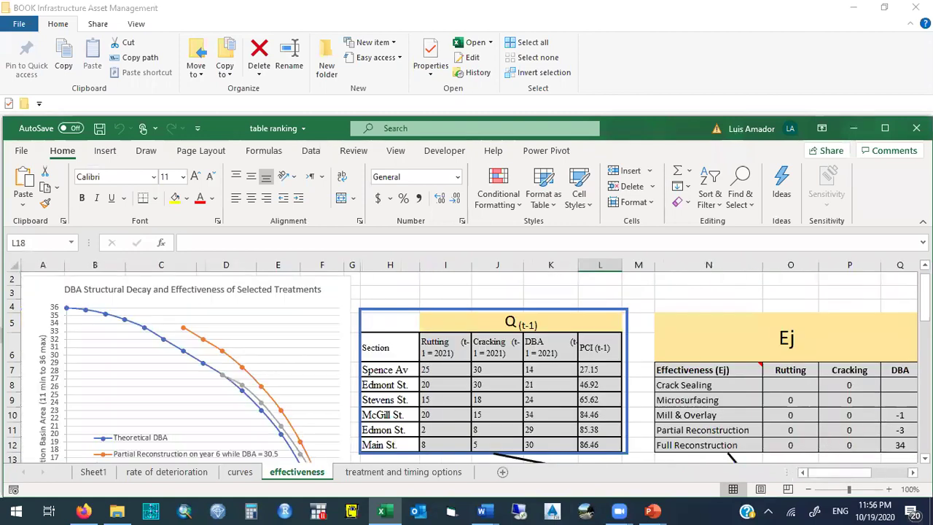
{"action": "left_click_drag", "start_coordinate": [924, 276], "coordinate": [924, 323]}
{"action": "left_click_drag", "start_coordinate": [846, 472], "coordinate": [879, 473]}
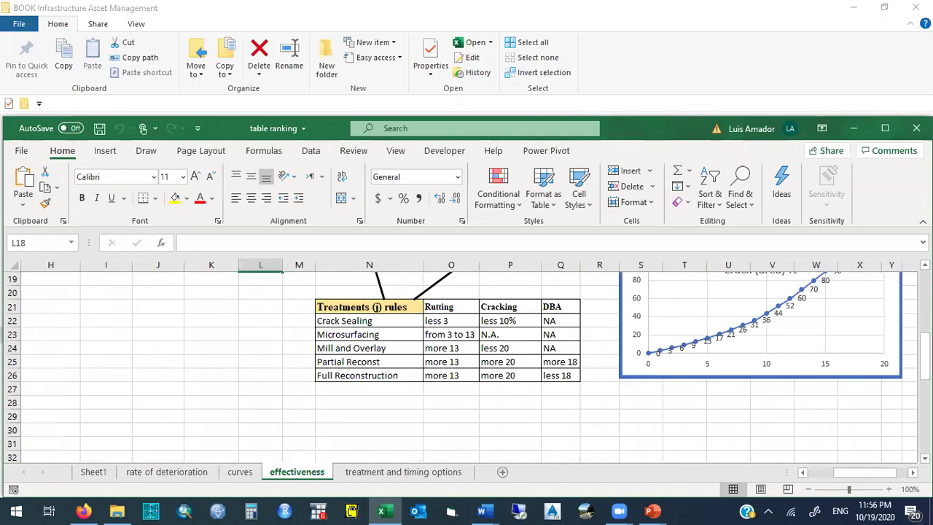
{"action": "left_click", "coordinate": [889, 490]}
{"action": "left_click", "coordinate": [890, 490]}
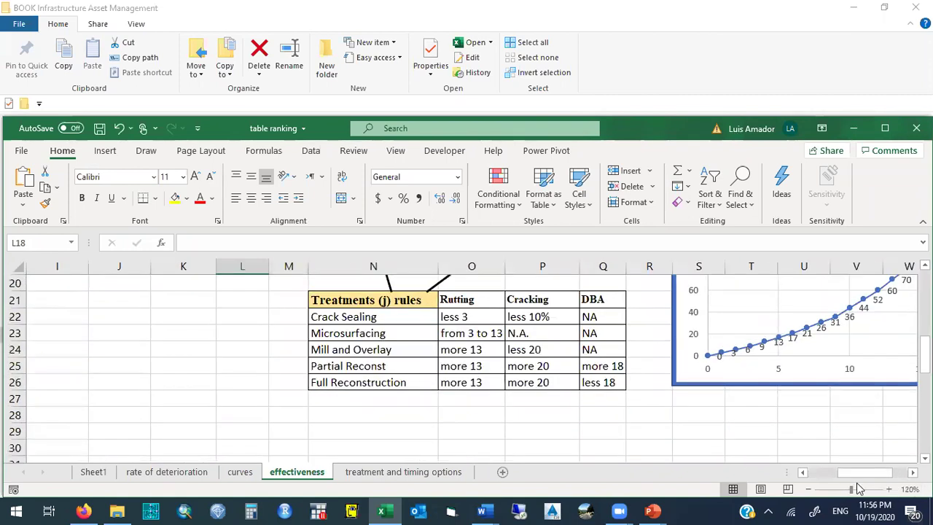
{"action": "left_click_drag", "start_coordinate": [859, 477], "coordinate": [860, 475]}
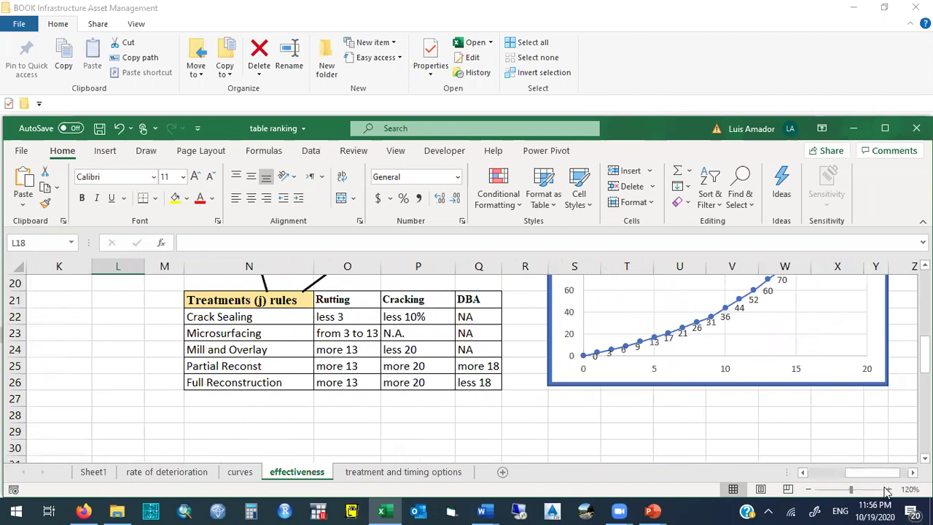
{"action": "left_click", "coordinate": [889, 490]}
{"action": "left_click", "coordinate": [216, 319]}
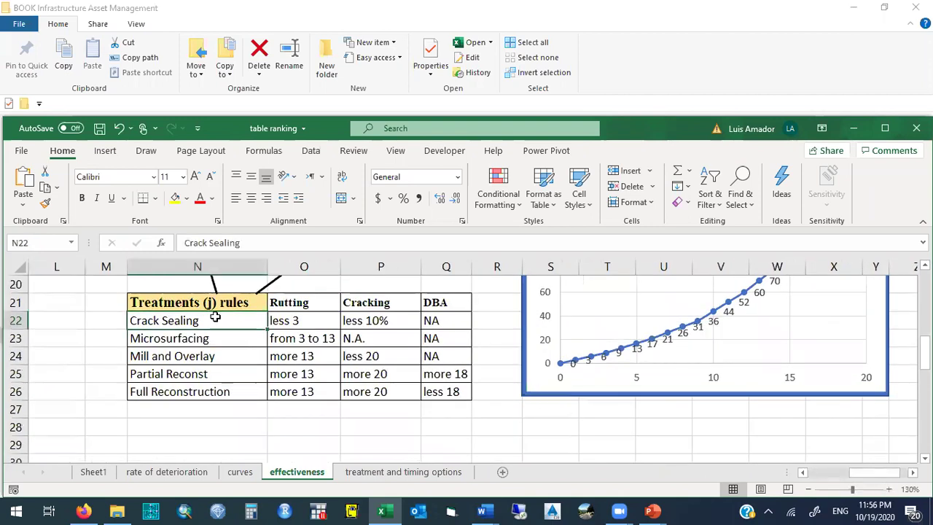
Enter "Hot in place recycle" in cell N28, below the Treatments (j) rules table
{"action": "key", "text": "Down"}
{"action": "key", "text": "Down"}
{"action": "key", "text": "Down"}
{"action": "key", "text": "Down"}
{"action": "key", "text": "Down"}
{"action": "key", "text": "Down"}
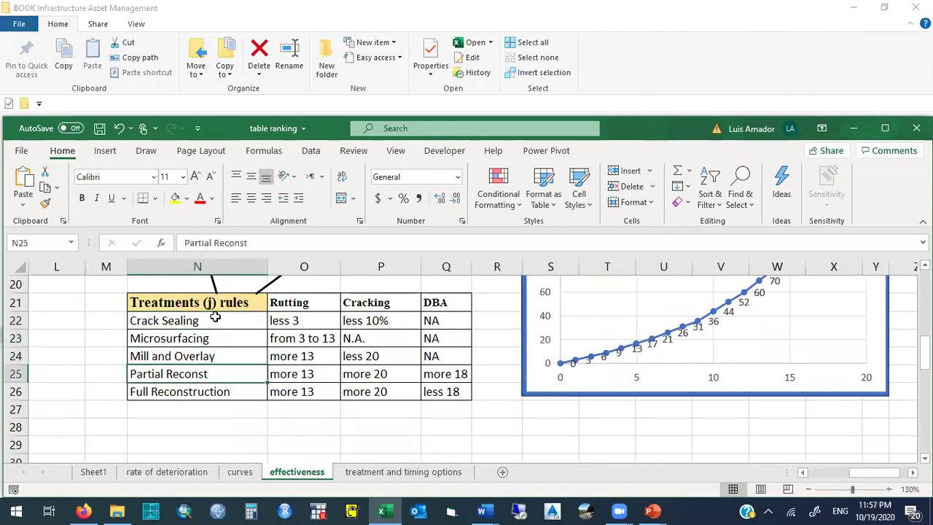
{"action": "type", "text": "Hot"}
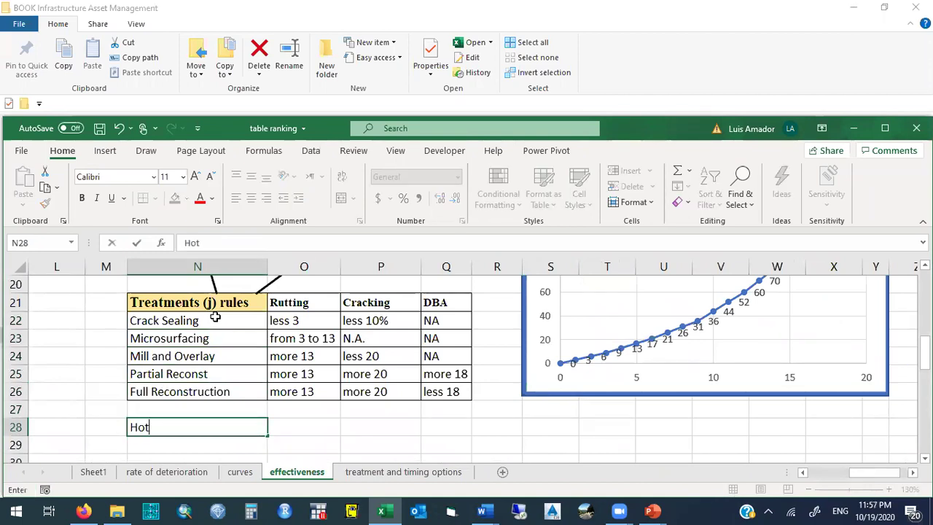
{"action": "type", "text": " in place recycle"}
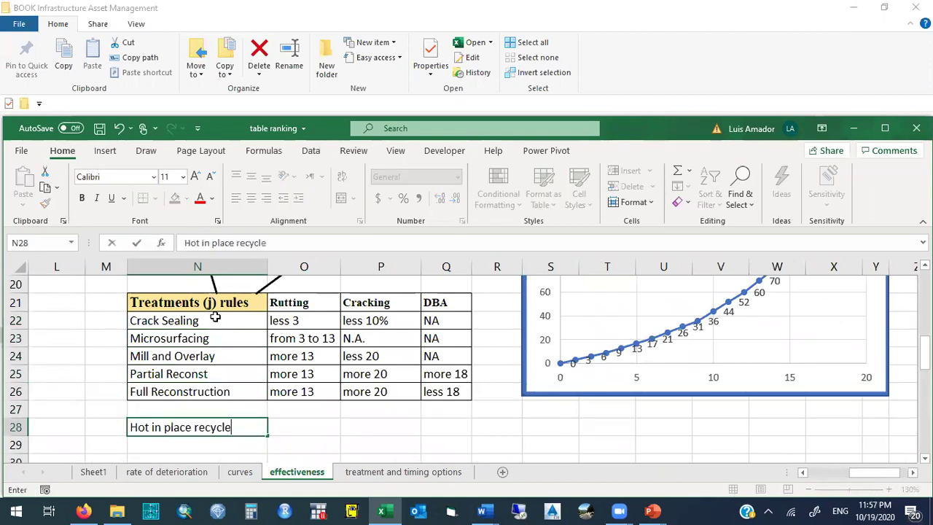
{"action": "key", "text": "Return"}
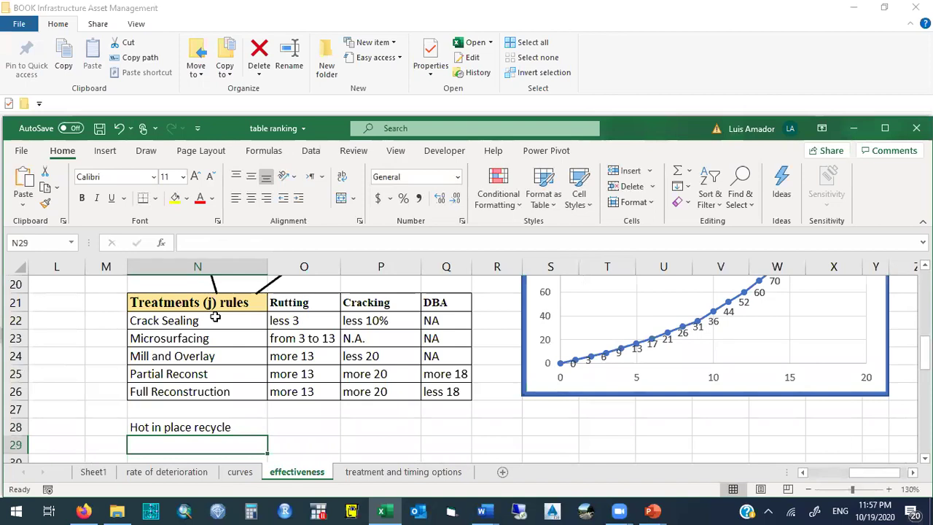
Examine the rutting, cracking and DBA rules for Crack Sealing, Microsurfacing, and Mill and Overlay
{"action": "left_click", "coordinate": [203, 319]}
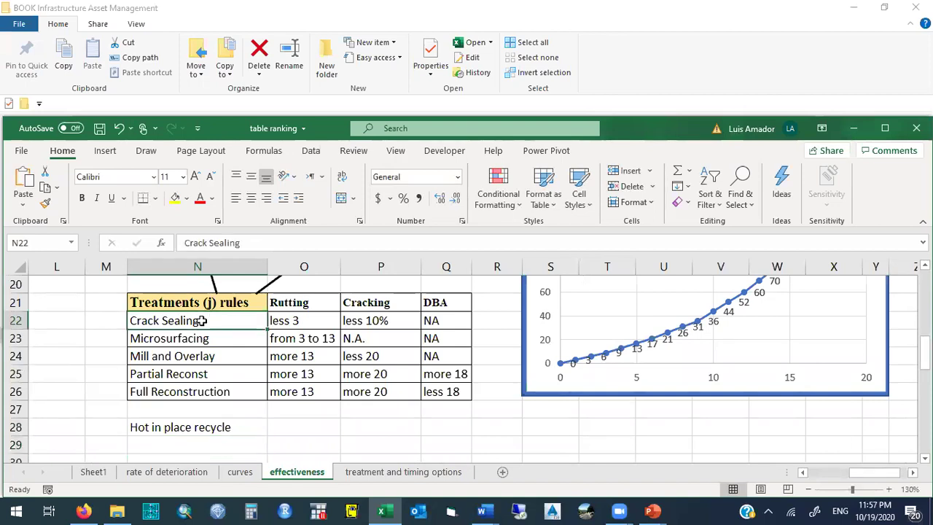
{"action": "left_click", "coordinate": [113, 321]}
{"action": "key", "text": "Right"}
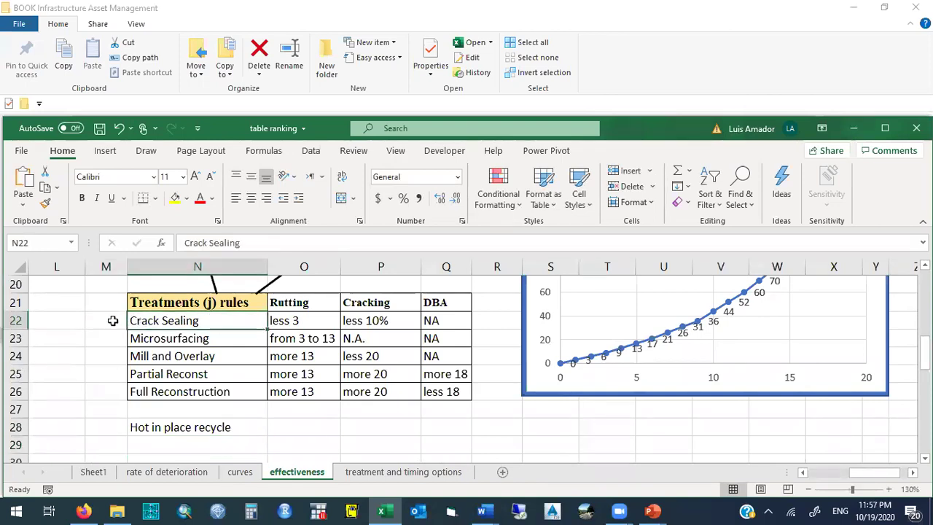
{"action": "left_click", "coordinate": [113, 321]}
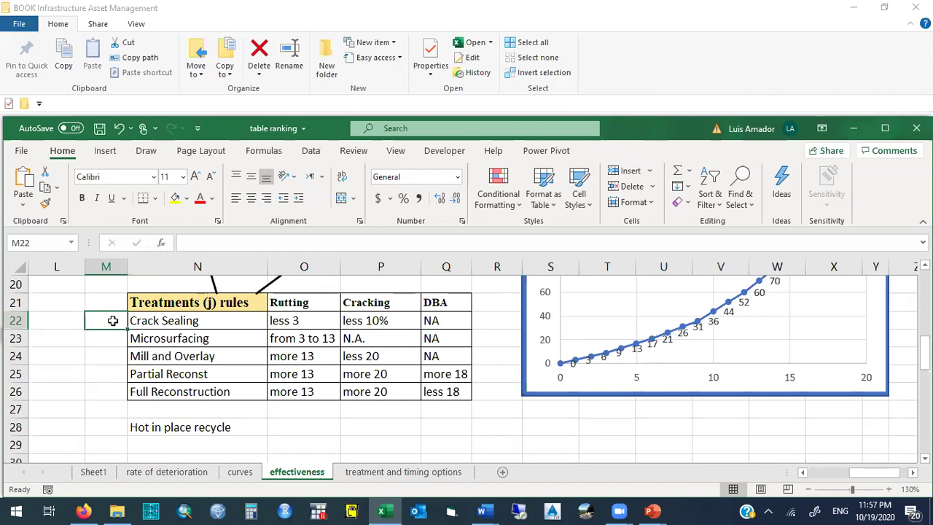
{"action": "key", "text": "Down"}
{"action": "key", "text": "Right"}
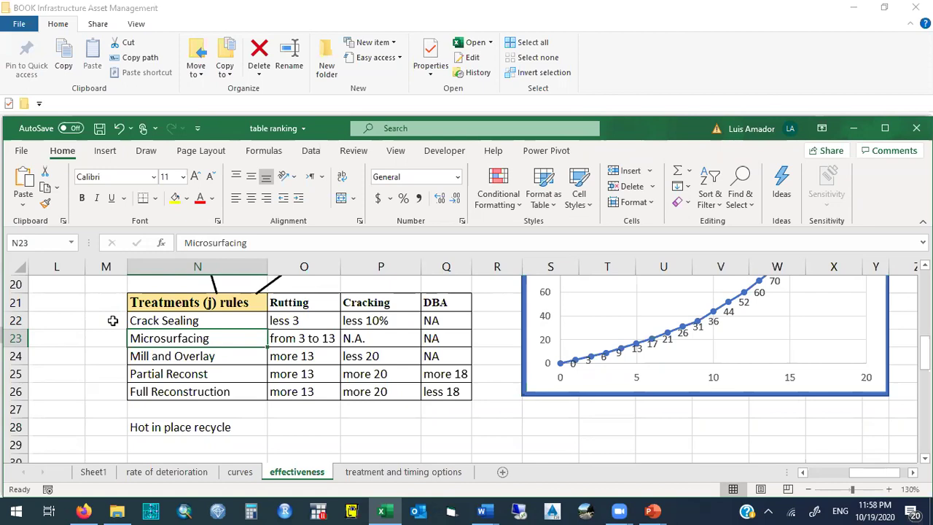
{"action": "key", "text": "Down"}
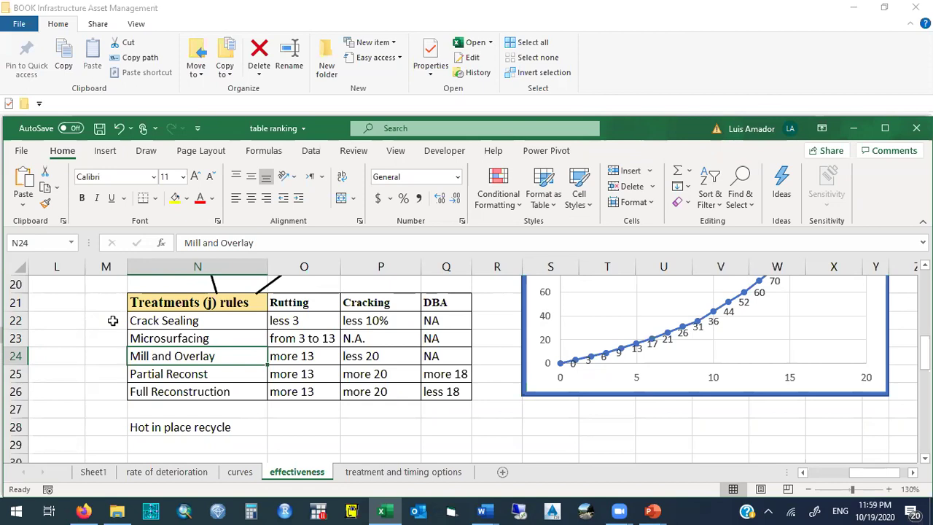
Beside the Mill and Overlay row, enter the label "asphalt layer" in K24 and its thickness of 15cm in L24
{"action": "key", "text": "Left"}
{"action": "key", "text": "Left"}
{"action": "key", "text": "Left"}
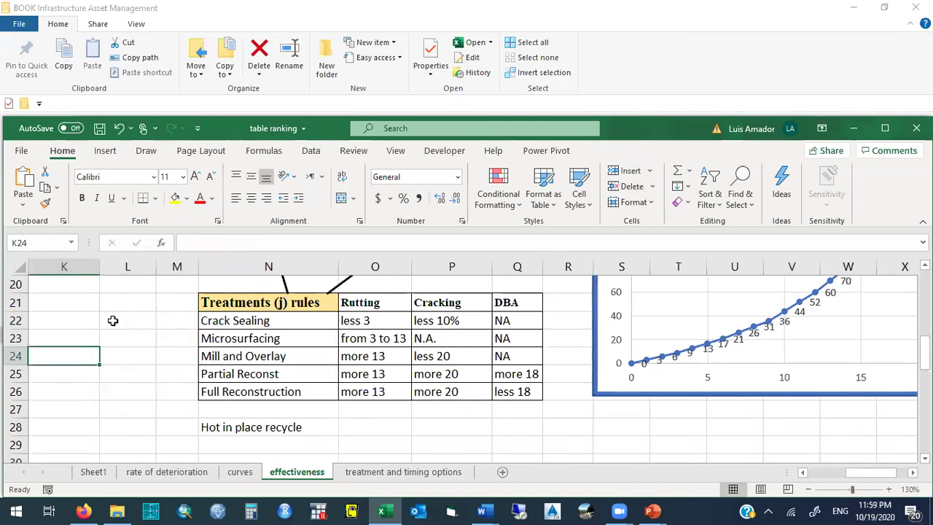
{"action": "type", "text": "asphalt layer"}
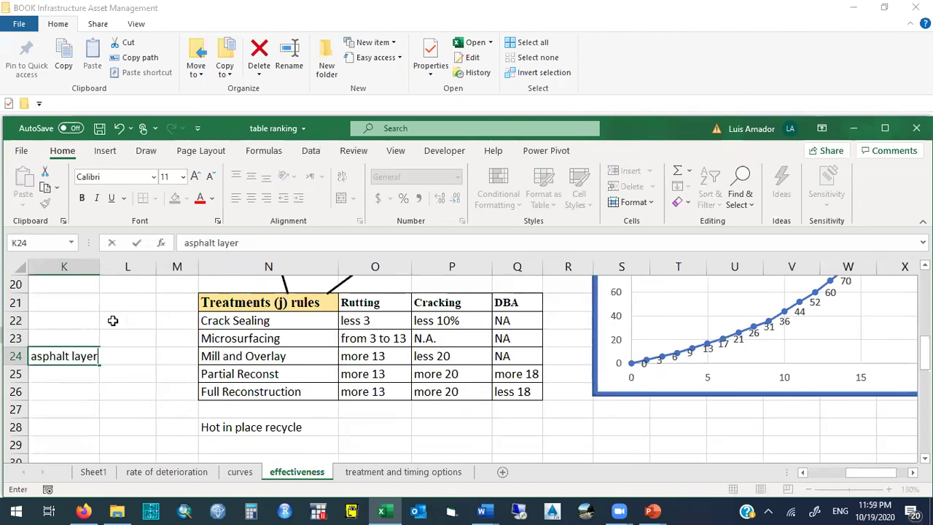
{"action": "key", "text": "Right"}
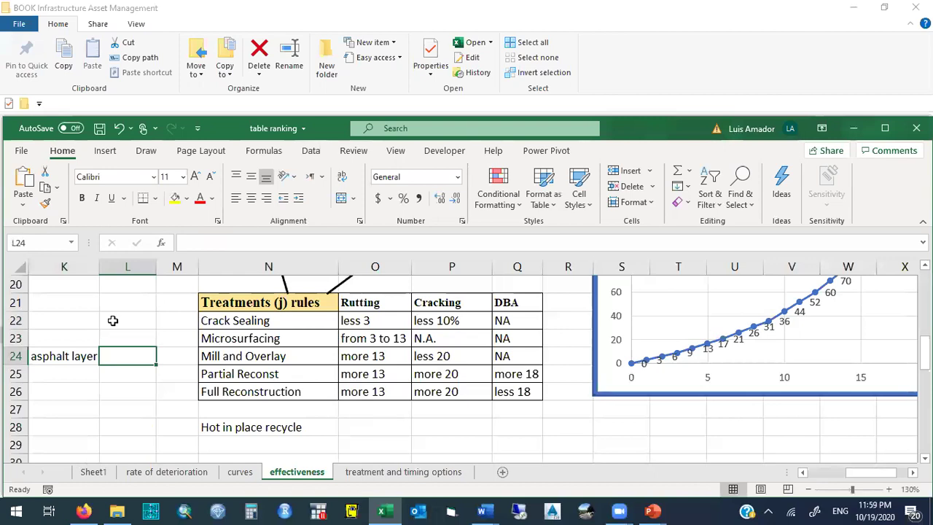
{"action": "type", "text": "15cm"}
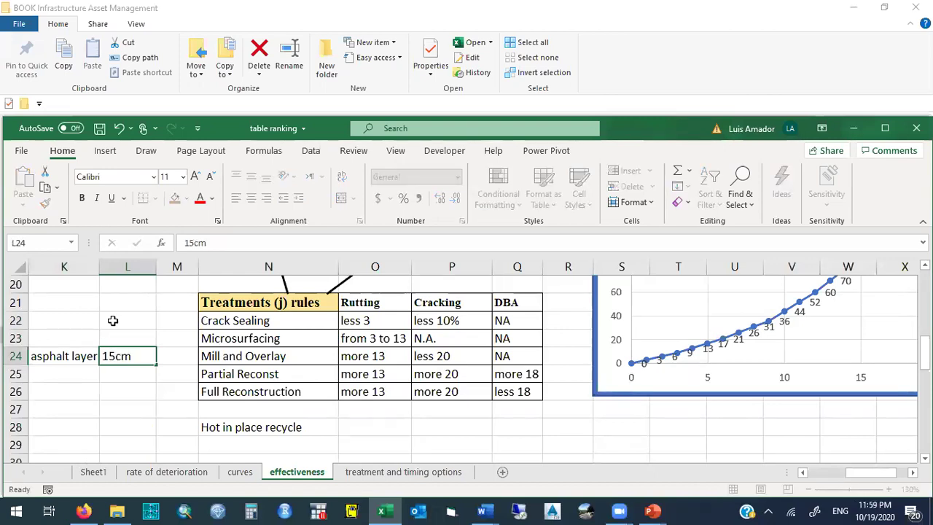
{"action": "key", "text": "Return"}
Enter the label "damage" in K25 beneath the asphalt layer and give it a value of 5cm in L25
{"action": "key", "text": "Left"}
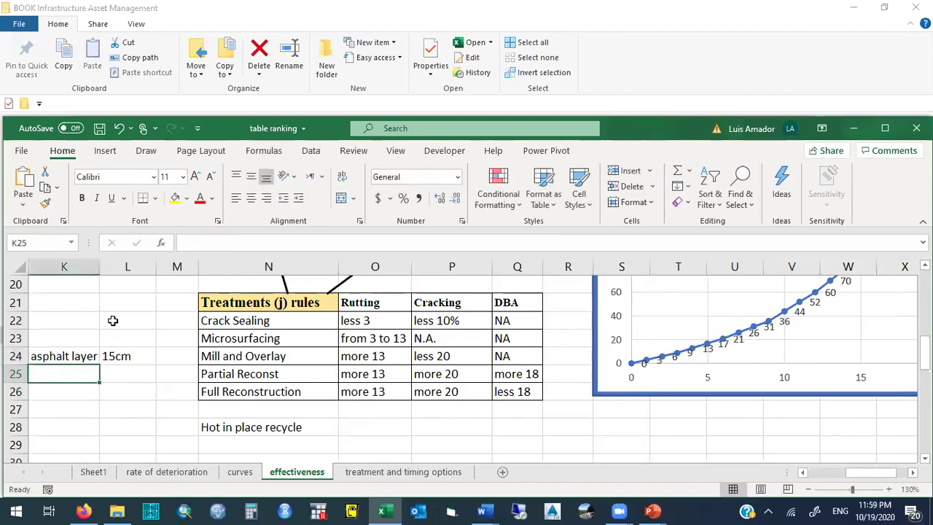
{"action": "type", "text": "damage"}
{"action": "key", "text": "Up"}
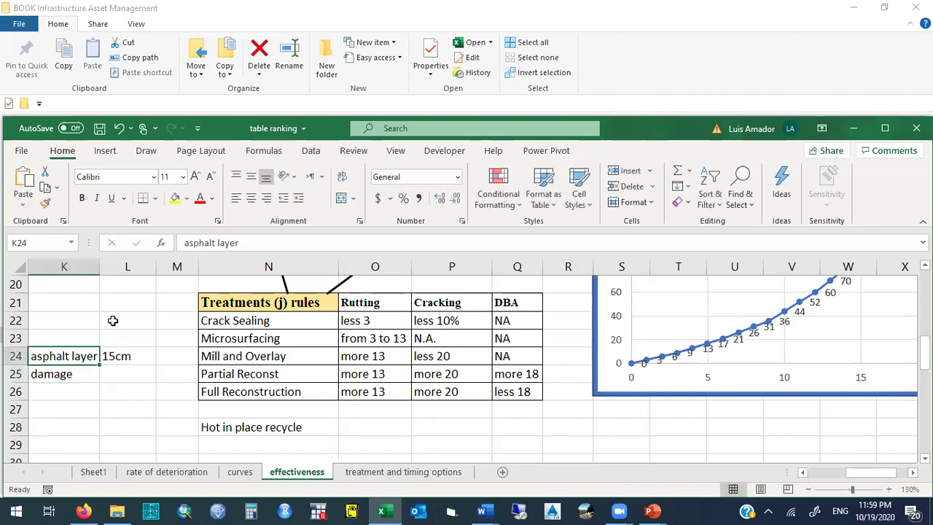
{"action": "key", "text": "Right"}
{"action": "key", "text": "Down"}
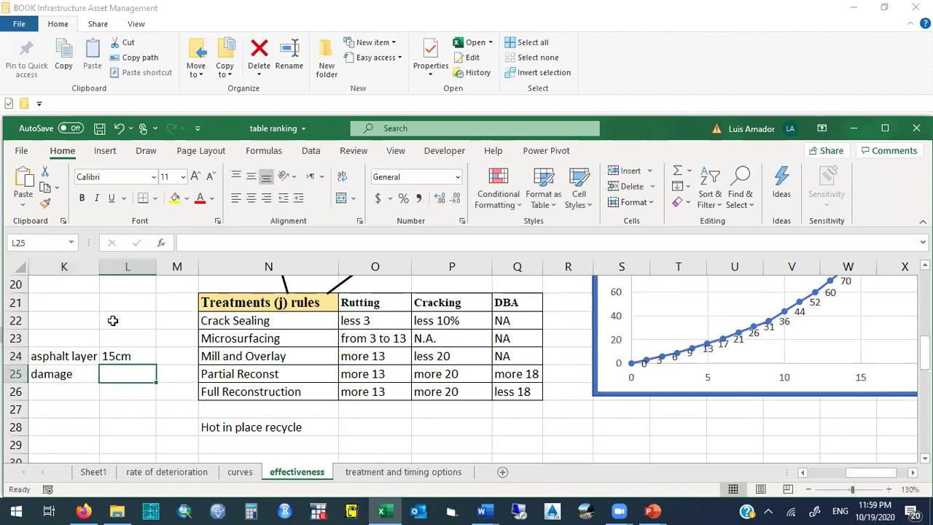
{"action": "type", "text": "5"}
{"action": "key", "text": "BackSpace"}
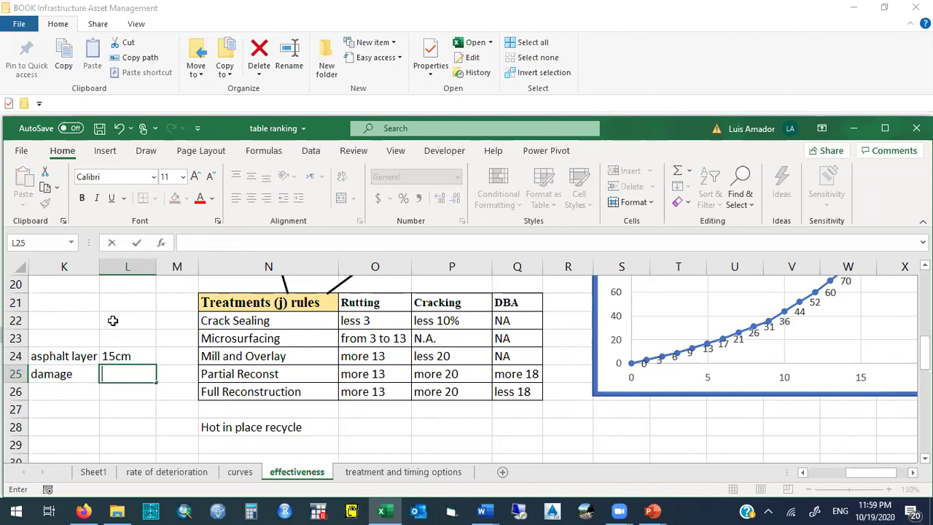
{"action": "type", "text": "3cm"}
{"action": "key", "text": "BackSpace"}
{"action": "key", "text": "BackSpace"}
{"action": "key", "text": "BackSpace"}
{"action": "type", "text": "5cm"}
{"action": "key", "text": "Return"}
Set the asphalt layer thickness in L24 to 10cm
{"action": "key", "text": "Up"}
{"action": "key", "text": "Up"}
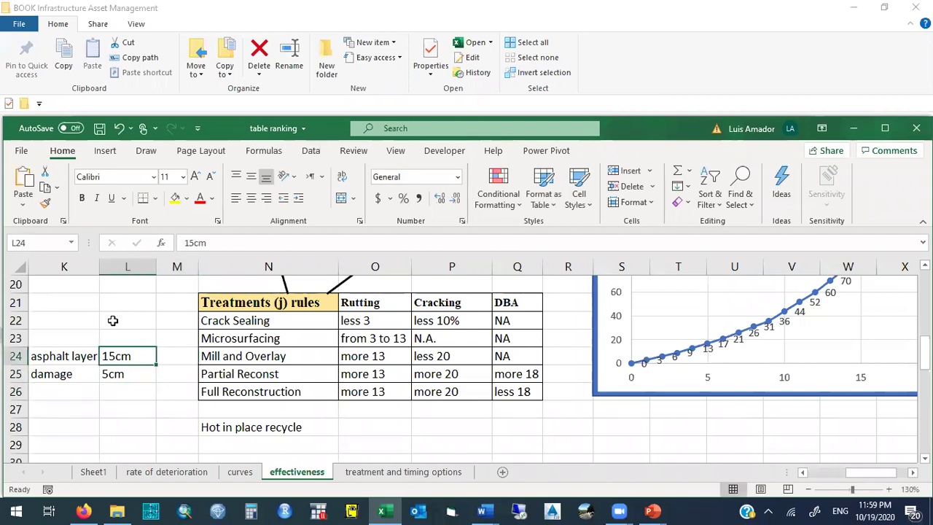
{"action": "type", "text": "10cm"}
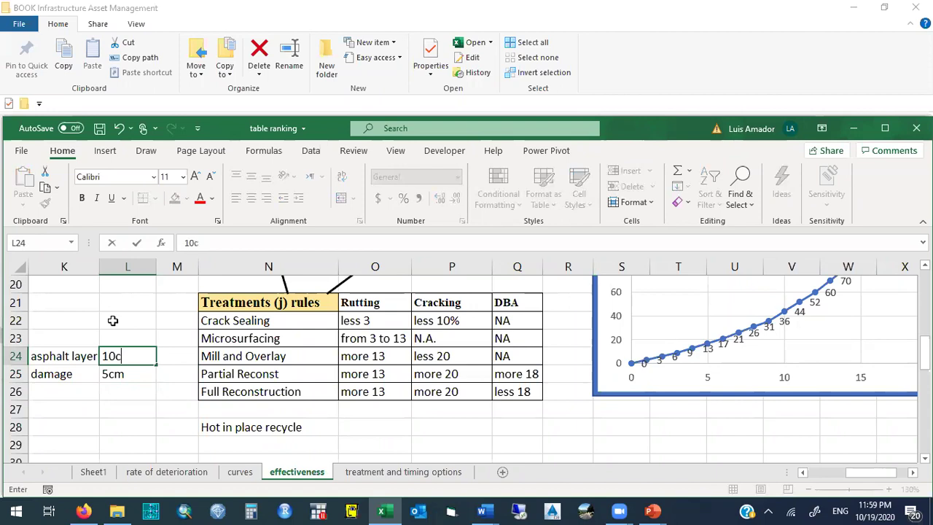
{"action": "key", "text": "Return"}
{"action": "key", "text": "Up"}
{"action": "key", "text": "Left"}
{"action": "key", "text": "Up"}
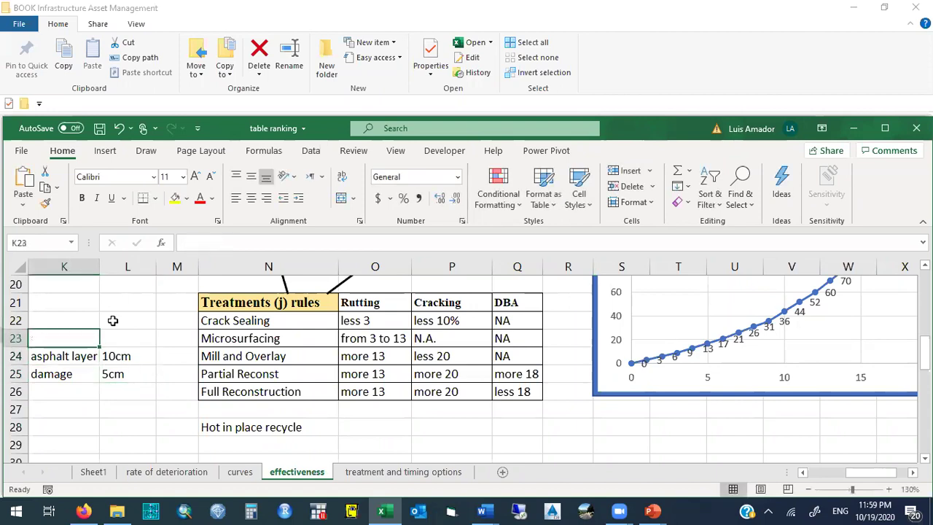
{"action": "type", "text": "overl"}
{"action": "key", "text": "BackSpace"}
{"action": "key", "text": "BackSpace"}
{"action": "key", "text": "BackSpace"}
{"action": "key", "text": "BackSpace"}
{"action": "key", "text": "BackSpace"}
{"action": "type", "text": "remove "}
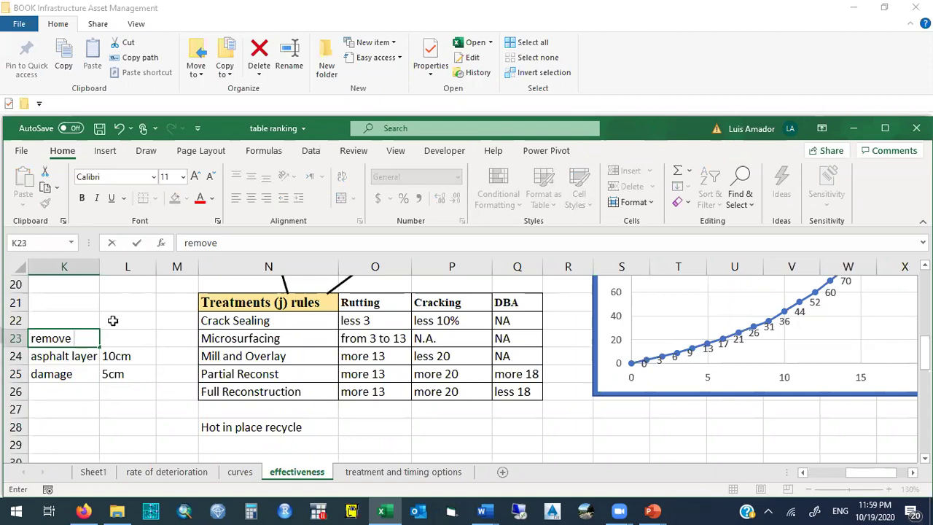
{"action": "type", "text": "& replace"}
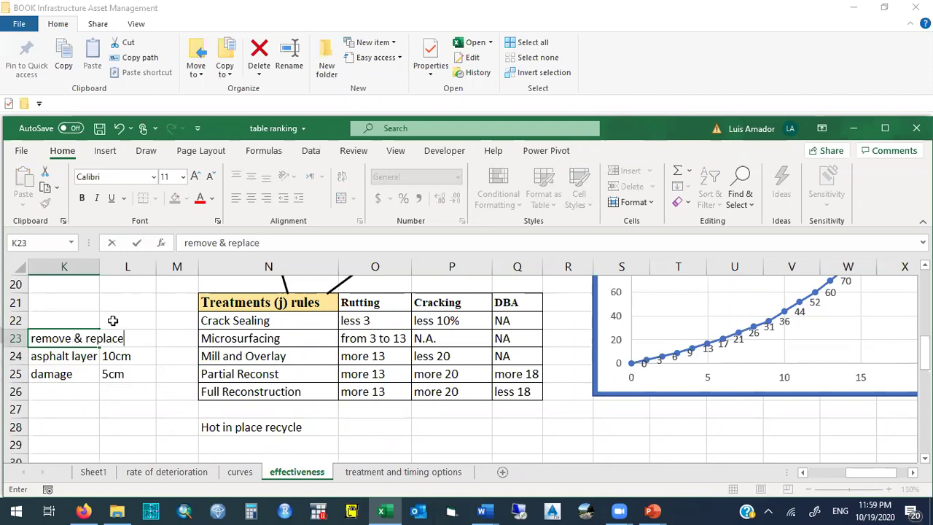
{"action": "type", "text": " top 5cm"}
{"action": "key", "text": "BackSpace"}
{"action": "key", "text": "BackSpace"}
{"action": "key", "text": "BackSpace"}
{"action": "key", "text": "BackSpace"}
{"action": "type", "text": "7cm"}
{"action": "key", "text": "BackSpace"}
{"action": "key", "text": "BackSpace"}
{"action": "key", "text": "BackSpace"}
{"action": "key", "text": "BackSpace"}
{"action": "key", "text": "BackSpace"}
{"action": "key", "text": "BackSpace"}
{"action": "key", "text": "BackSpace"}
{"action": "key", "text": "BackSpace"}
{"action": "key", "text": "BackSpace"}
{"action": "key", "text": "BackSpace"}
{"action": "key", "text": "BackSpace"}
{"action": "key", "text": "BackSpace"}
{"action": "key", "text": "BackSpace"}
{"action": "key", "text": "BackSpace"}
{"action": "key", "text": "BackSpace"}
{"action": "key", "text": "BackSpace"}
{"action": "key", "text": "BackSpace"}
{"action": "key", "text": "BackSpace"}
{"action": "key", "text": "BackSpace"}
{"action": "key", "text": "BackSpace"}
{"action": "key", "text": "BackSpace"}
{"action": "key", "text": "BackSpace"}
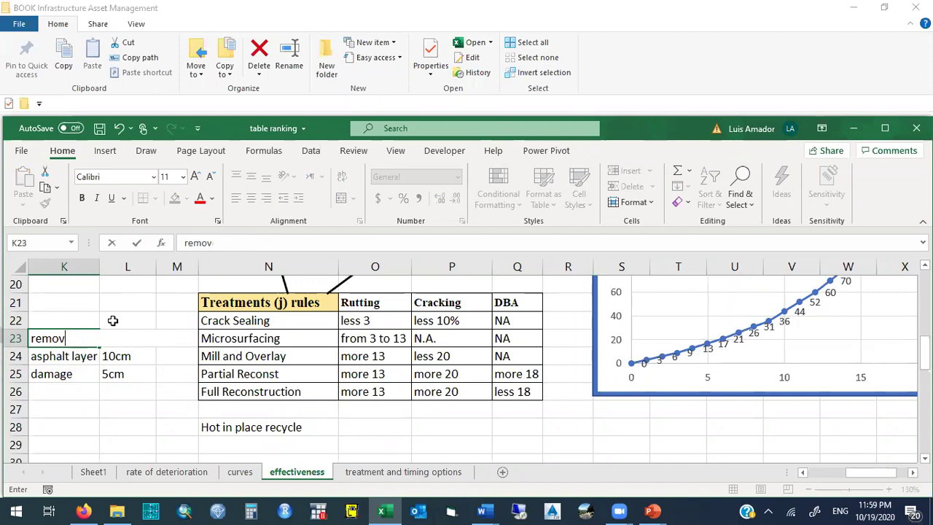
{"action": "key", "text": "BackSpace"}
{"action": "key", "text": "BackSpace"}
{"action": "key", "text": "Return"}
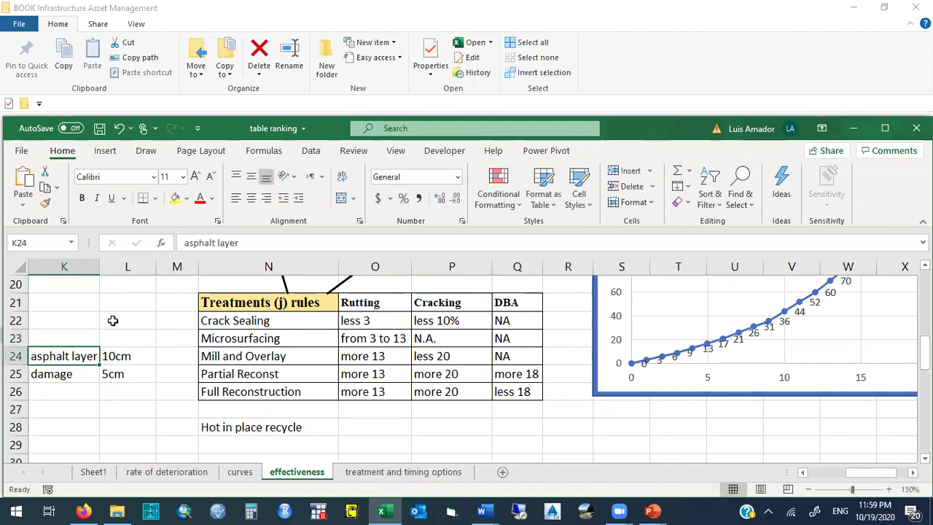
Set the asphalt layer thickness in L24 to 15 cm
{"action": "key", "text": "Right"}
{"action": "type", "text": "15 cm"}
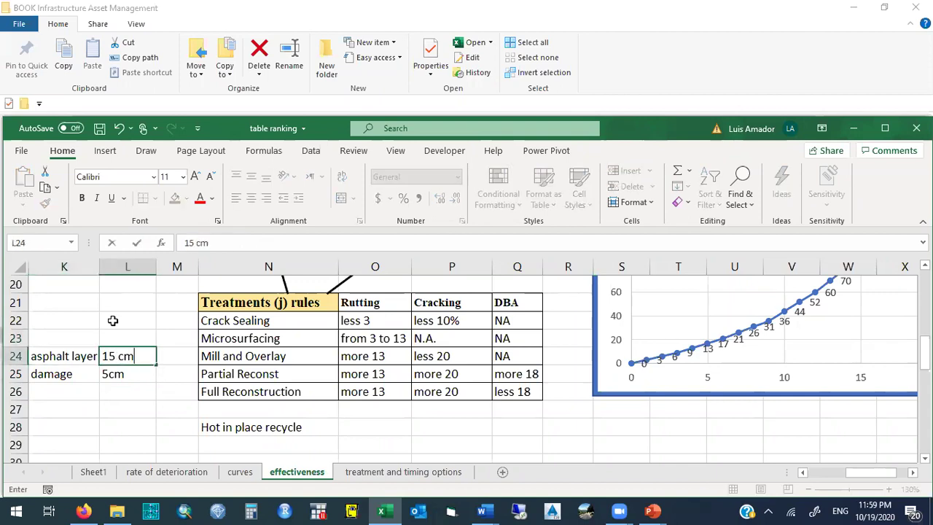
{"action": "key", "text": "Return"}
Examine the rules for Mill and Overlay, Partial Reconst and Full Reconstruction, and return to the Crack Sealing row's rutting limit
{"action": "key", "text": "Up"}
{"action": "key", "text": "Right"}
{"action": "key", "text": "Right"}
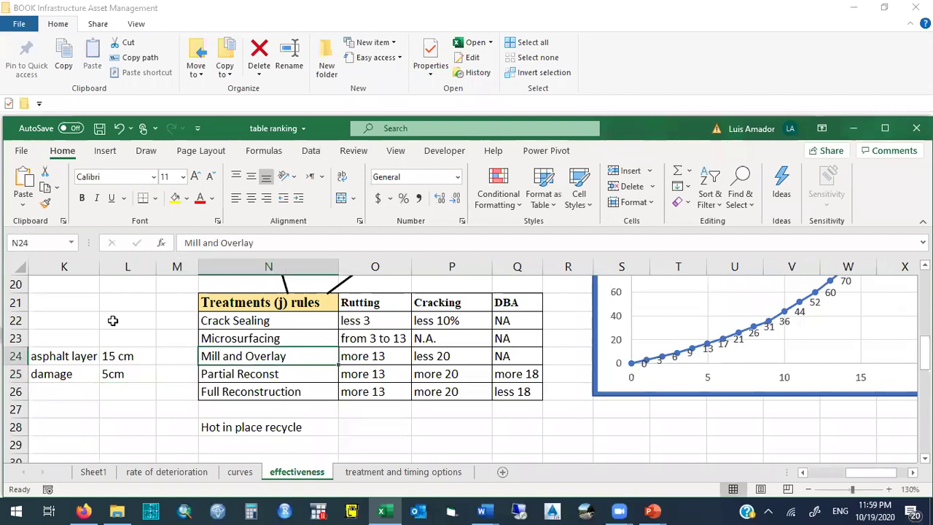
{"action": "key", "text": "Down"}
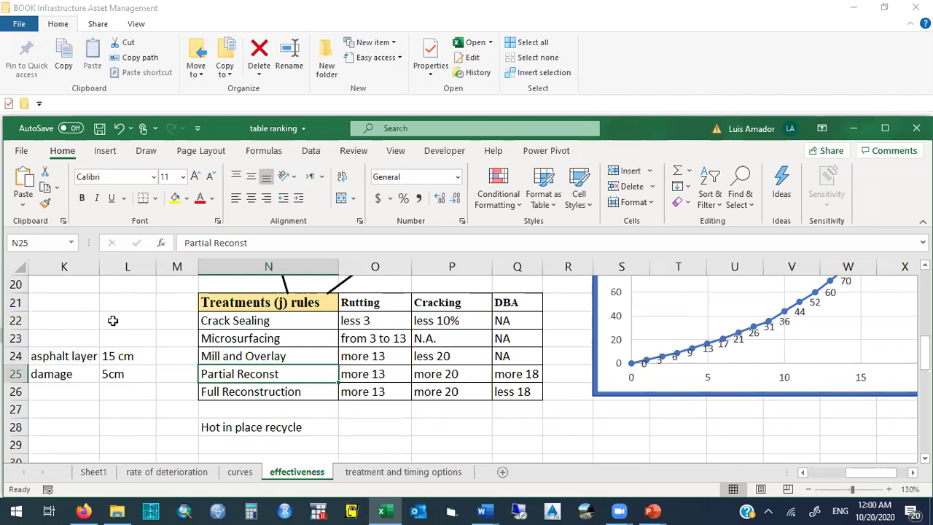
{"action": "key", "text": "Down"}
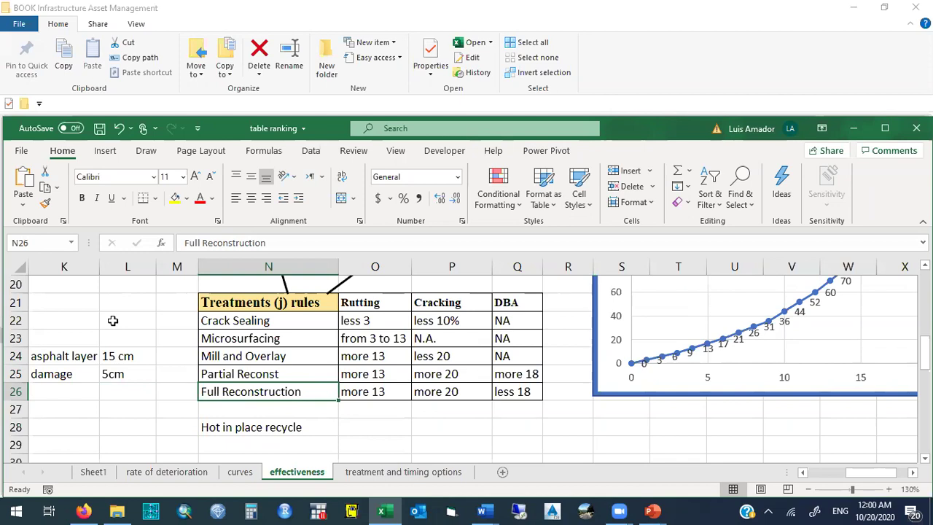
{"action": "key", "text": "Up"}
{"action": "key", "text": "Up"}
{"action": "key", "text": "Up"}
{"action": "key", "text": "Up"}
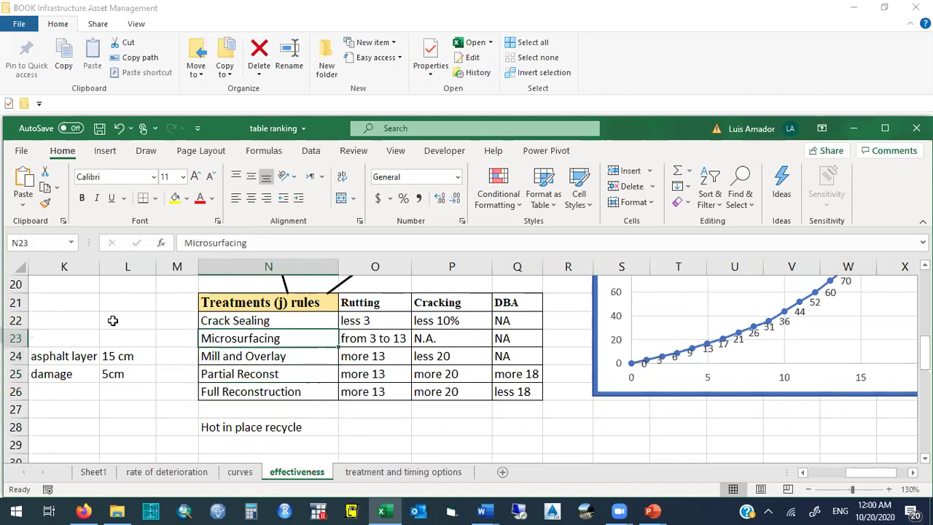
{"action": "key", "text": "Up"}
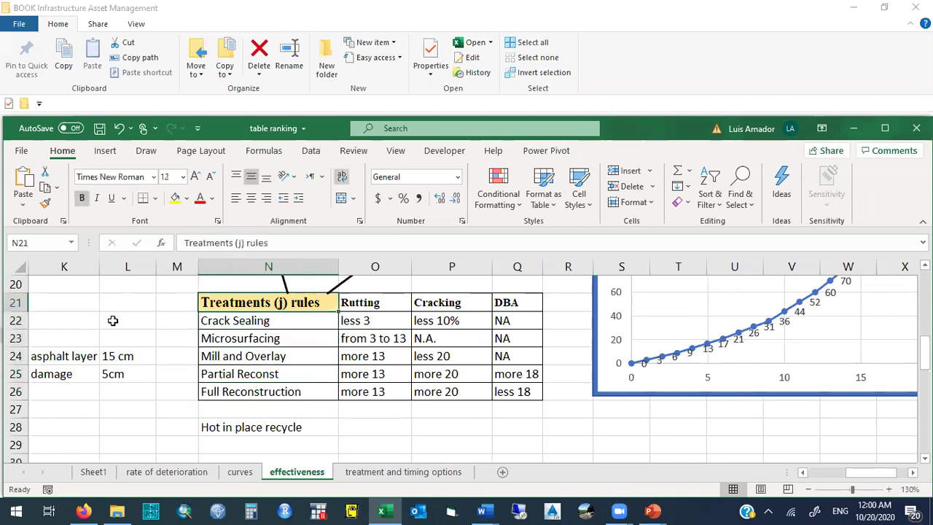
{"action": "key", "text": "Right"}
{"action": "key", "text": "Down"}
{"action": "key", "text": "Left"}
{"action": "key", "text": "Right"}
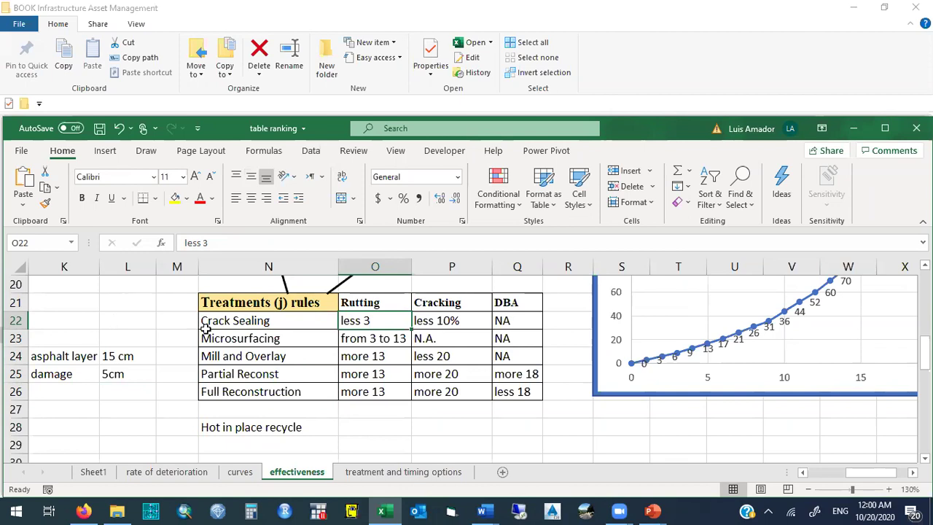
Add units to the rules table headers so they read "Rutting(mm)" and "Cracking (%)"
{"action": "left_click", "coordinate": [397, 305]}
{"action": "double_click", "coordinate": [397, 304]}
{"action": "type", "text": "(mm)"}
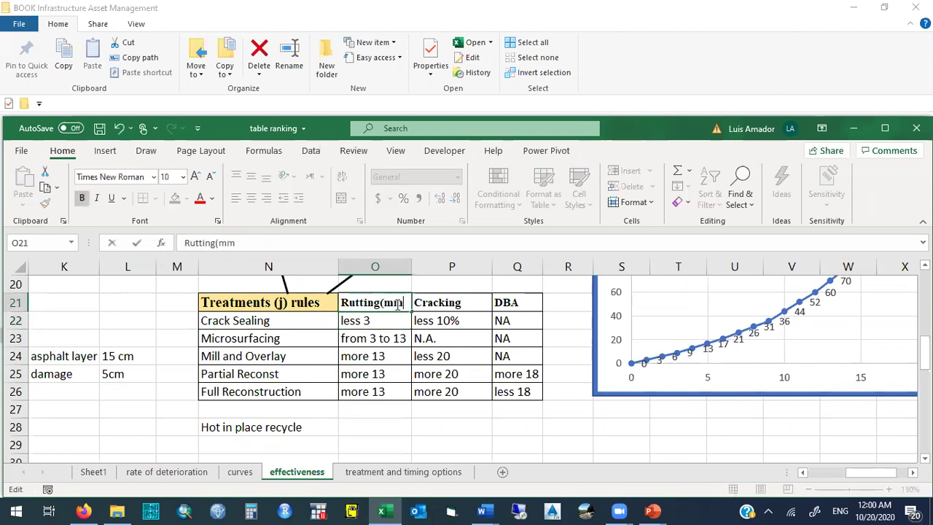
{"action": "key", "text": "Return"}
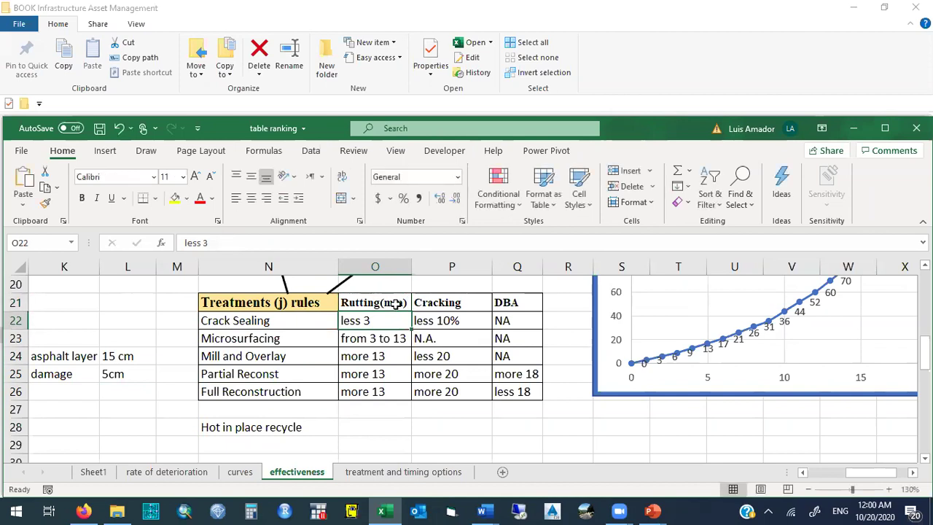
{"action": "double_click", "coordinate": [478, 303]}
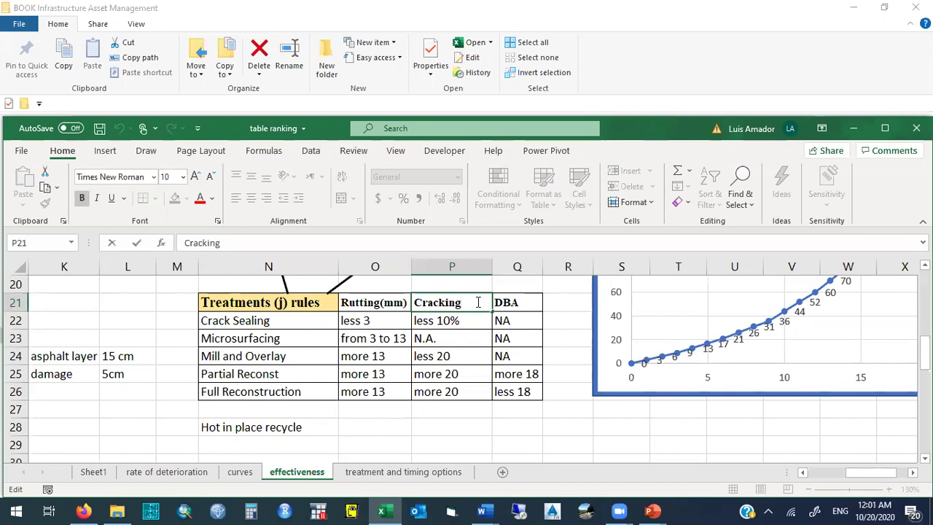
{"action": "type", "text": "(%)"}
{"action": "key", "text": "Return"}
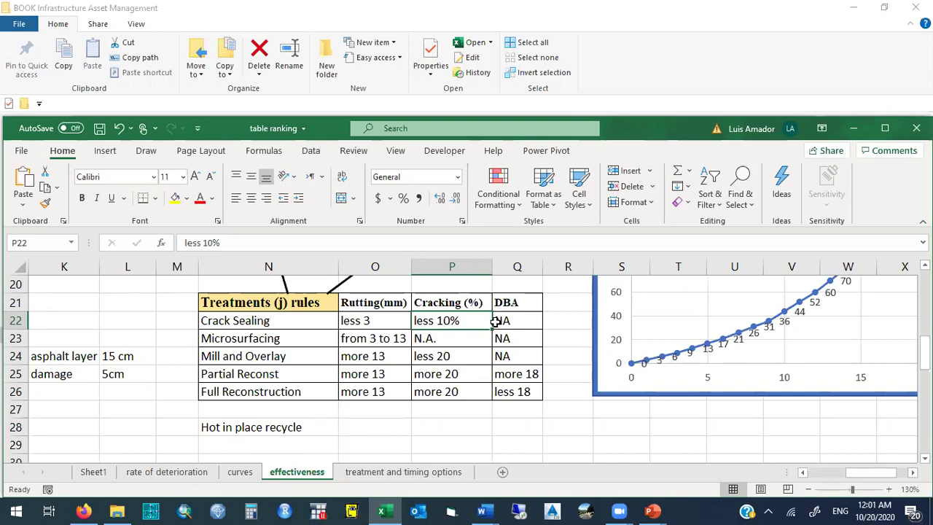
Set the Microsurfacing cracking rule in P23 to "less 10%"
{"action": "key", "text": "Down"}
{"action": "key", "text": "Left"}
{"action": "key", "text": "Left"}
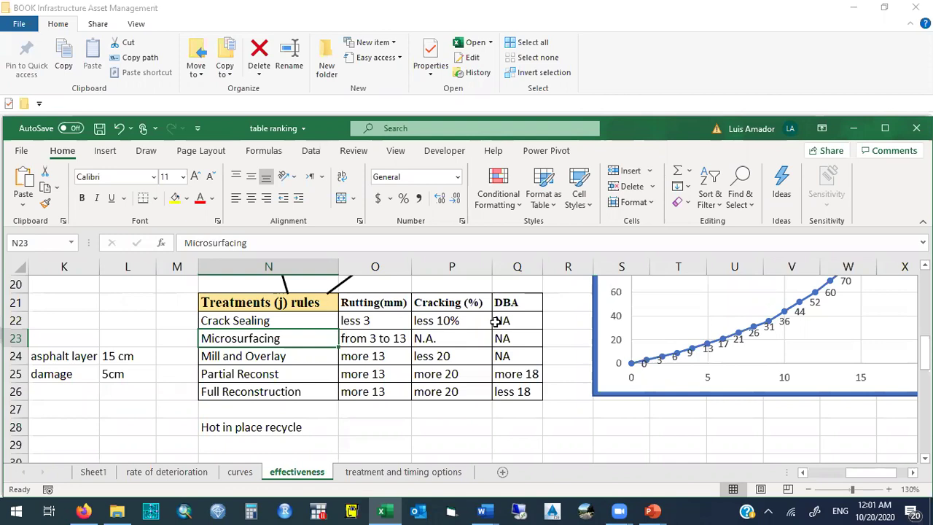
{"action": "key", "text": "Right"}
{"action": "key", "text": "Right"}
{"action": "type", "text": "less 10%"}
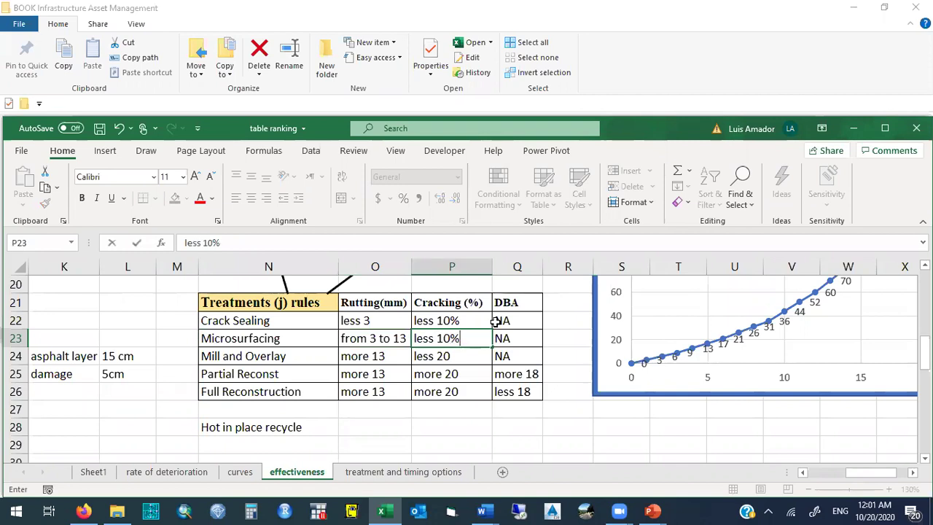
{"action": "key", "text": "Return"}
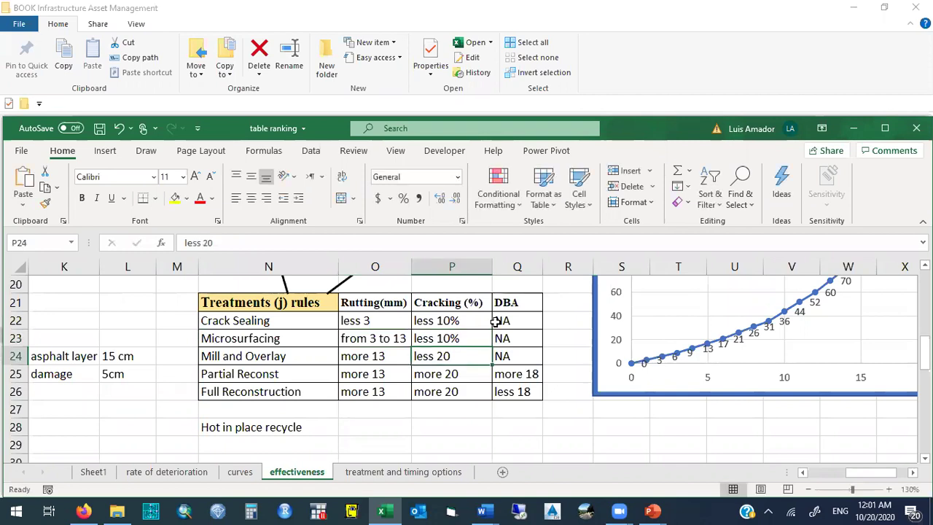
Examine the Mill and Overlay rutting and cracking limits against the Microsurfacing row
{"action": "key", "text": "Up"}
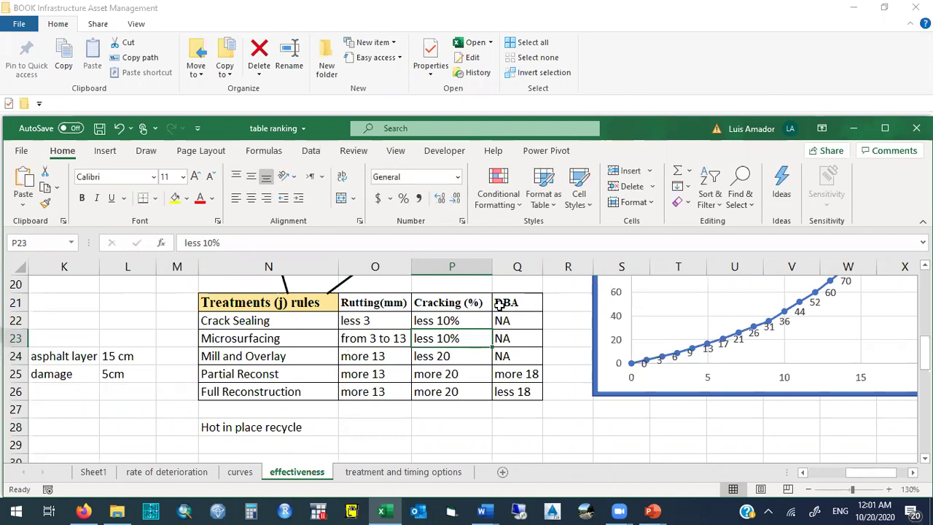
{"action": "left_click", "coordinate": [293, 354]}
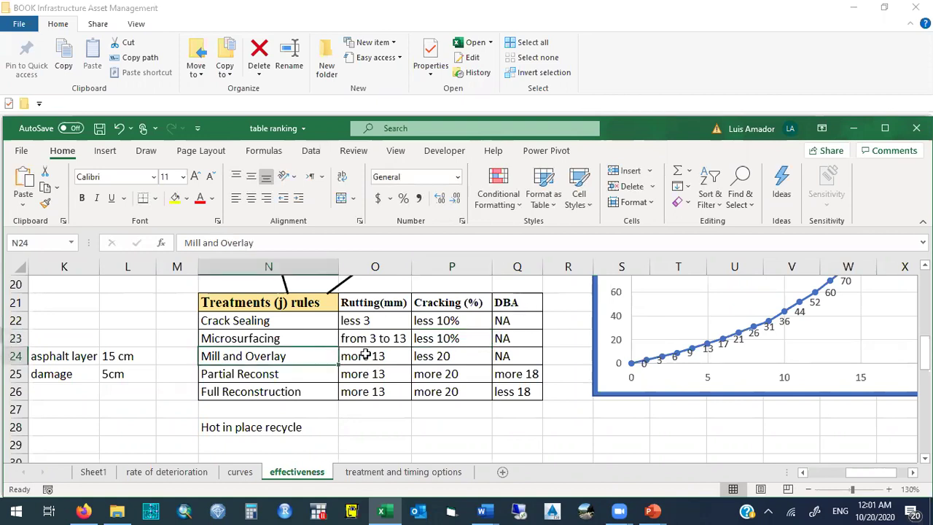
{"action": "left_click", "coordinate": [393, 354]}
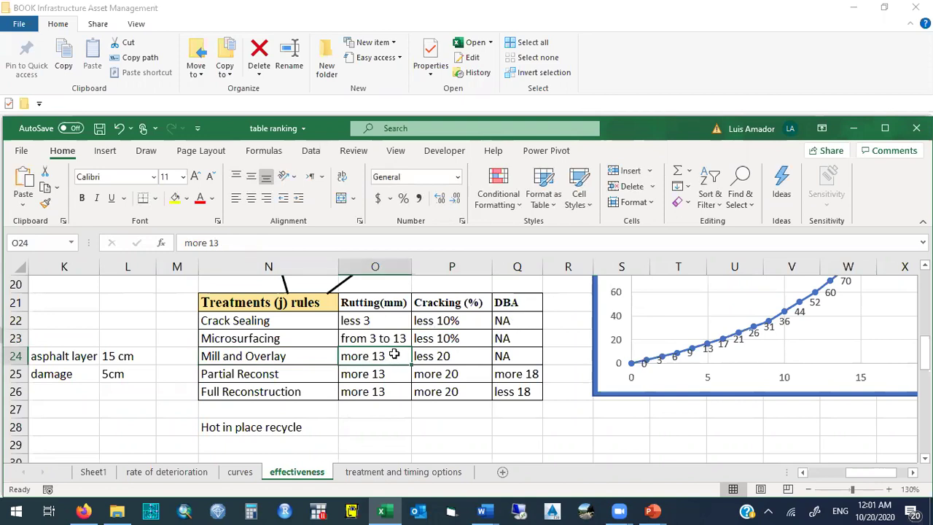
{"action": "left_click", "coordinate": [300, 336]}
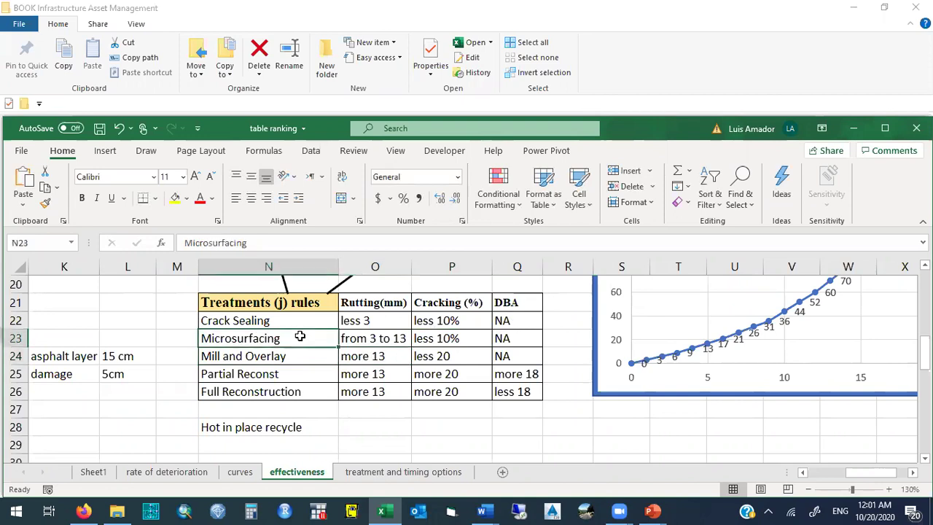
{"action": "left_click", "coordinate": [375, 356]}
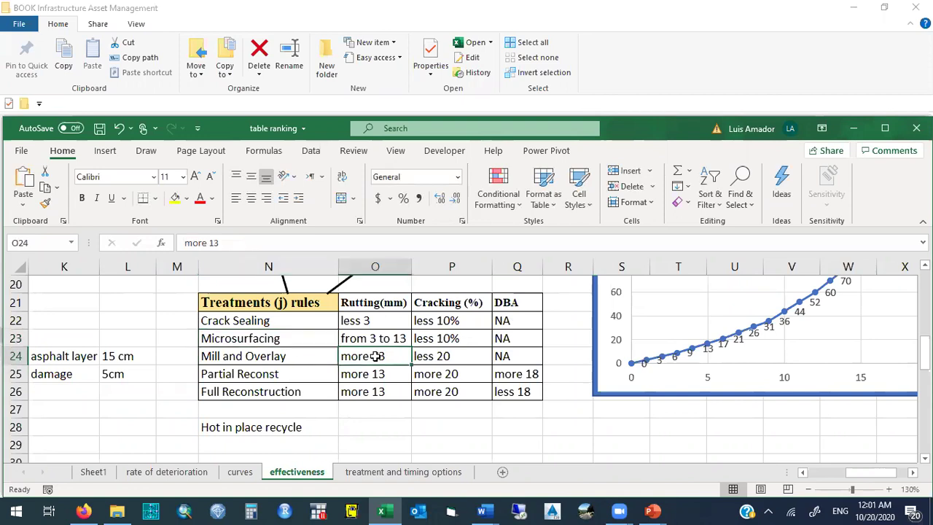
{"action": "left_click", "coordinate": [442, 356]}
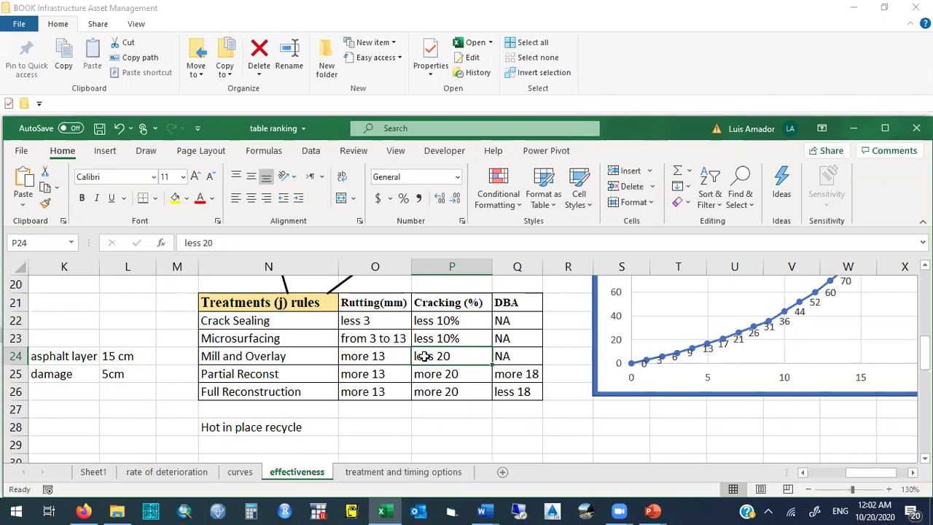
Enter the label "Non-structural" in N29, below "Hot in place recycle"
{"action": "left_click", "coordinate": [248, 442]}
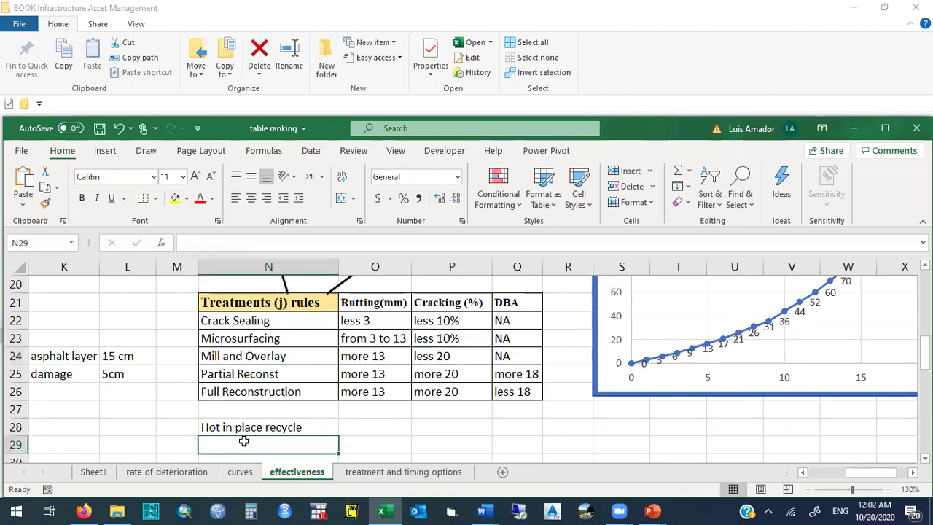
{"action": "type", "text": "p"}
{"action": "key", "text": "BackSpace"}
{"action": "type", "text": "Non-structurel"}
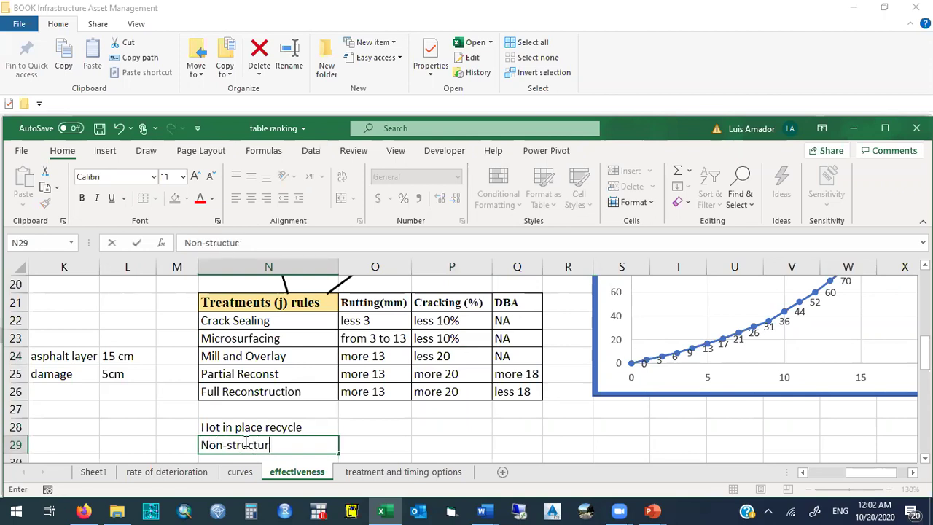
{"action": "key", "text": "BackSpace"}
{"action": "key", "text": "BackSpace"}
{"action": "key", "text": "BackSpace"}
{"action": "type", "text": "al"}
{"action": "key", "text": "Return"}
Enter the label "Structural" in N30, below "Non-structural"
{"action": "type", "text": "Structure"}
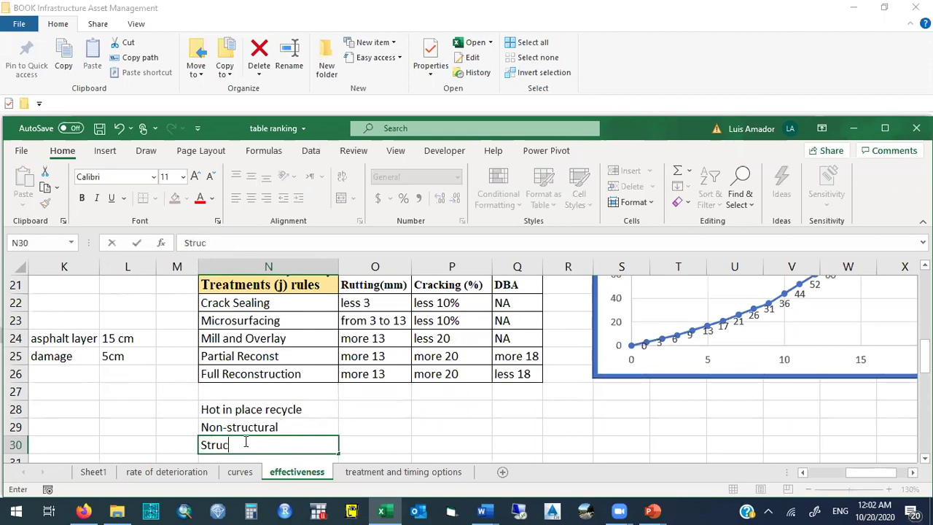
{"action": "key", "text": "Return"}
{"action": "key", "text": "Up"}
{"action": "type", "text": "St"}
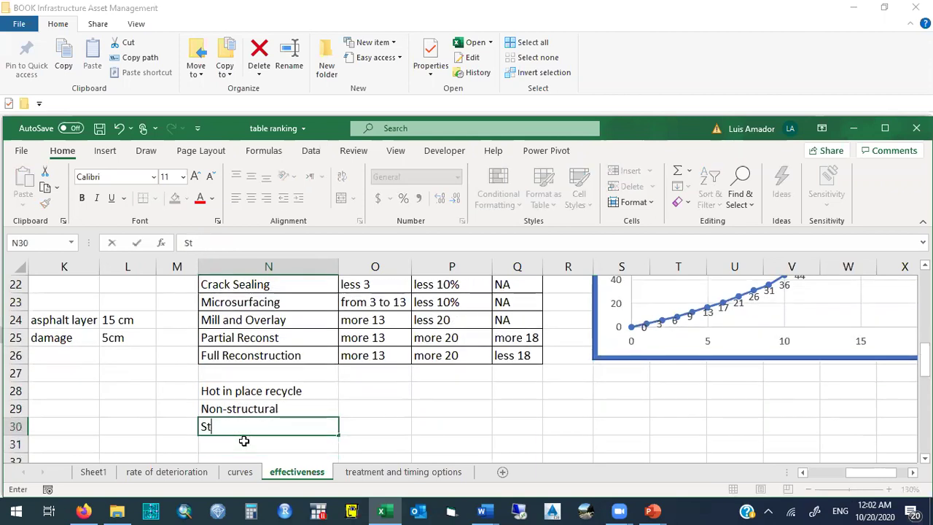
{"action": "type", "text": "ructural"}
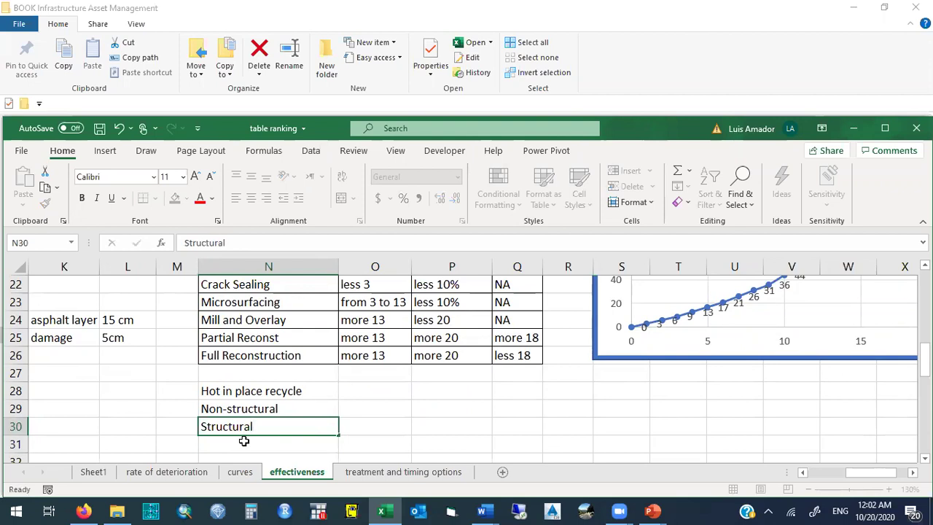
{"action": "key", "text": "ctrl+Return"}
Enter "Reconstruction" in O30 as the example treatment for Structural
{"action": "key", "text": "Right"}
{"action": "key", "text": "Left"}
{"action": "key", "text": "Right"}
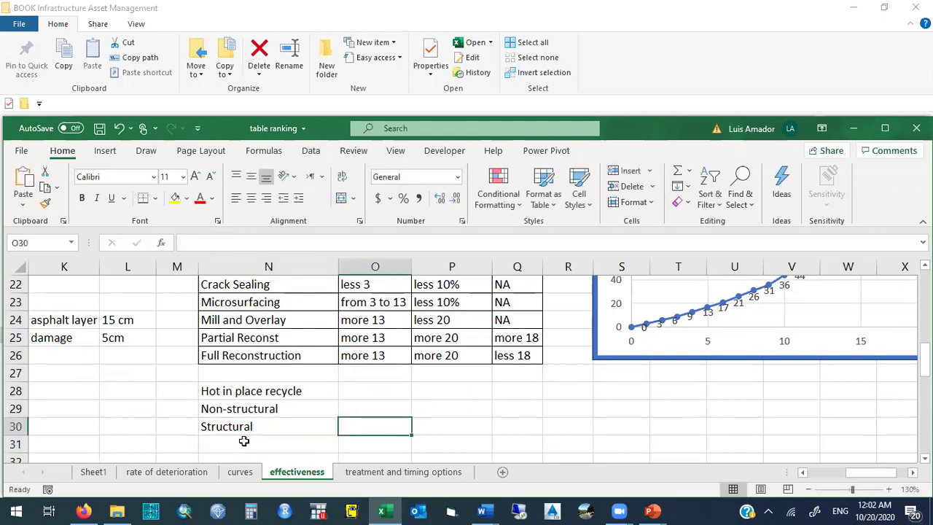
{"action": "type", "text": "Reconstruction"}
{"action": "key", "text": "Return"}
{"action": "key", "text": "Up"}
Enter "Mill & overlay" in O29 and "partial reconstruction" in P29 as the Non-structural example treatments
{"action": "key", "text": "Up"}
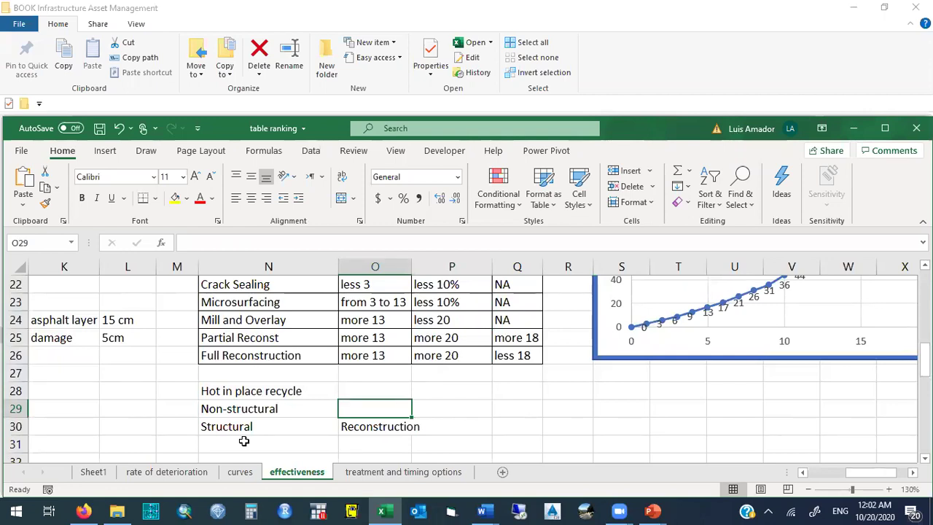
{"action": "type", "text": "Mill"}
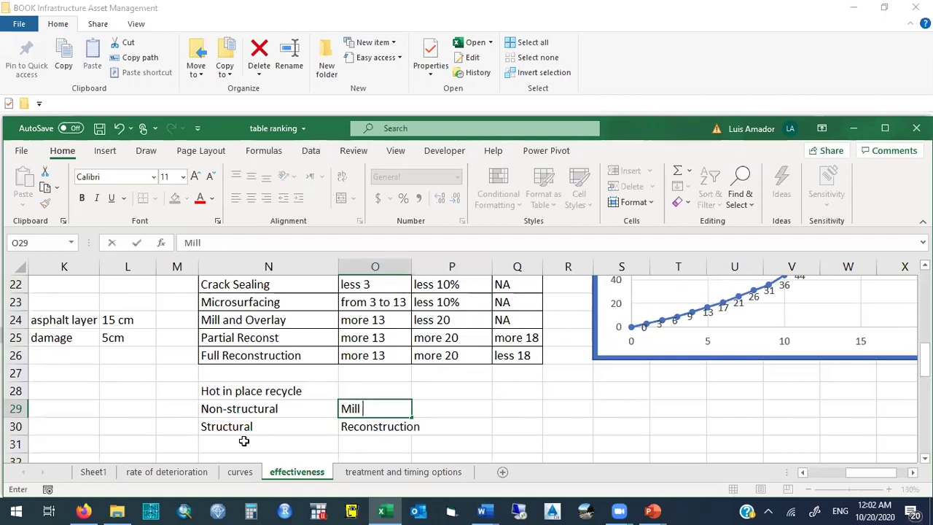
{"action": "type", "text": " & over"}
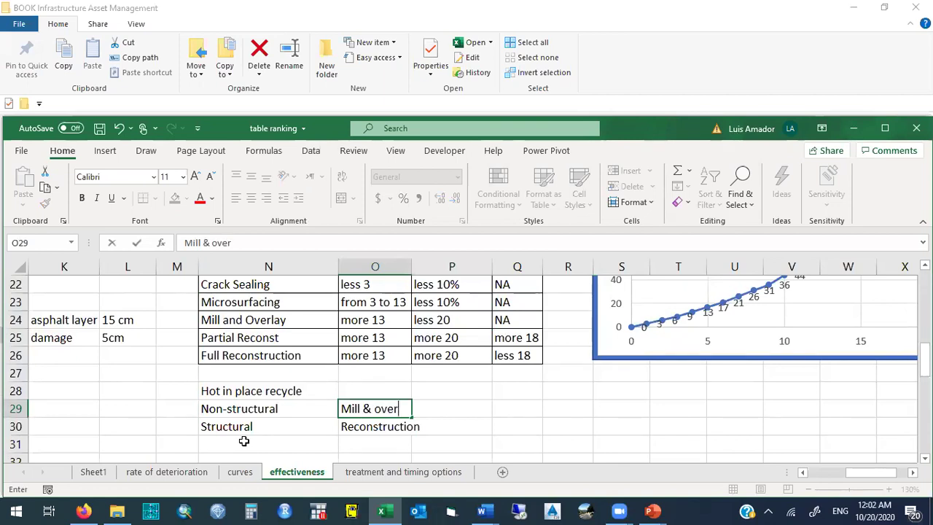
{"action": "type", "text": "lay"}
{"action": "key", "text": "Return"}
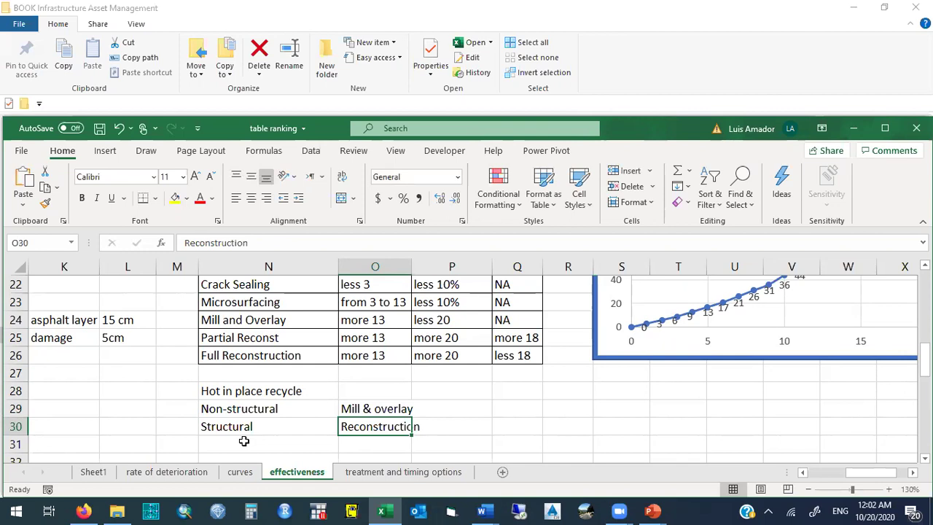
{"action": "key", "text": "Up"}
{"action": "key", "text": "Right"}
{"action": "type", "text": "partial reconstruction"}
{"action": "key", "text": "Return"}
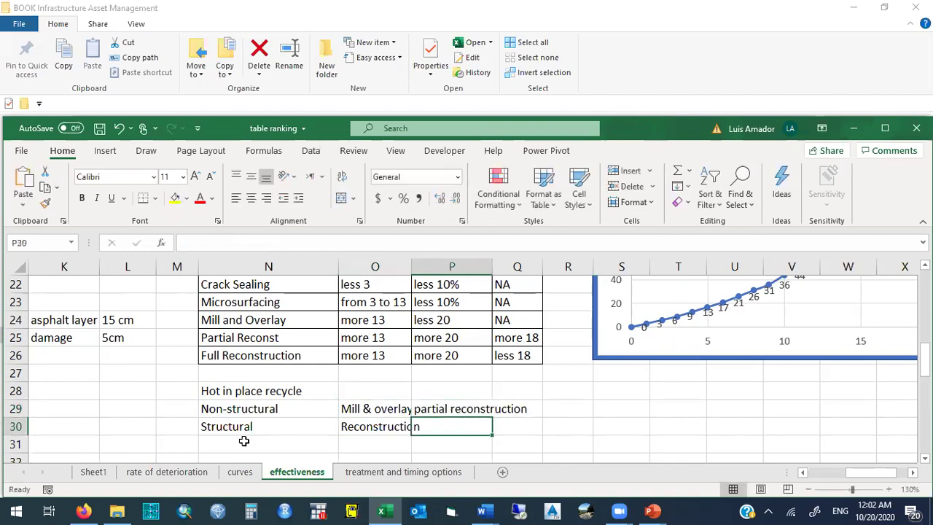
Review the treatment names and the Rutting column of the rules table, ending on the Mill and Overlay rutting limit
{"action": "left_click", "coordinate": [563, 408]}
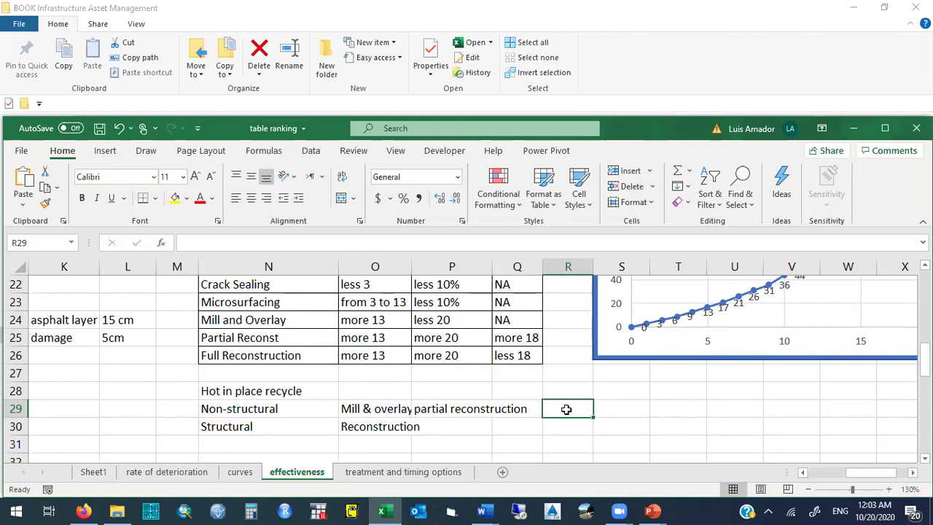
{"action": "key", "text": "Left"}
{"action": "key", "text": "Left"}
{"action": "key", "text": "Left"}
{"action": "key", "text": "Left"}
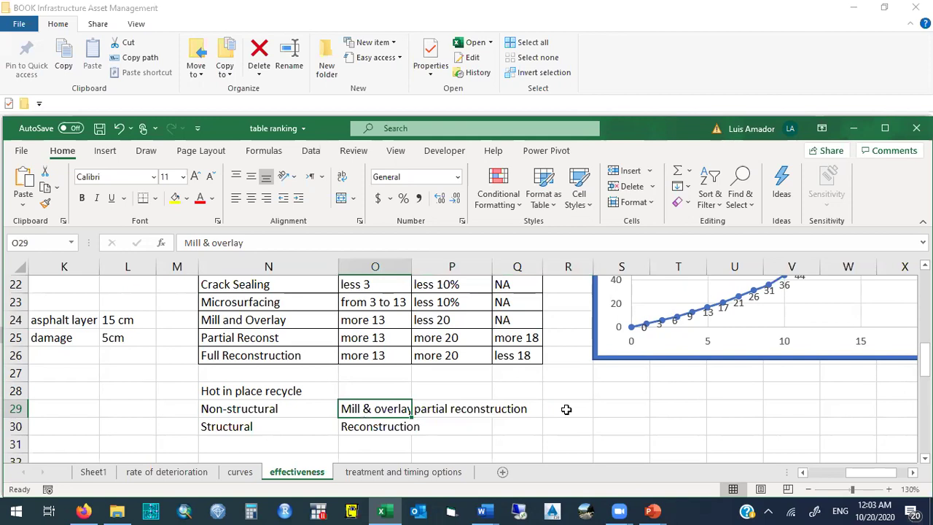
{"action": "key", "text": "Up"}
{"action": "key", "text": "Up"}
{"action": "key", "text": "Up"}
{"action": "key", "text": "Up"}
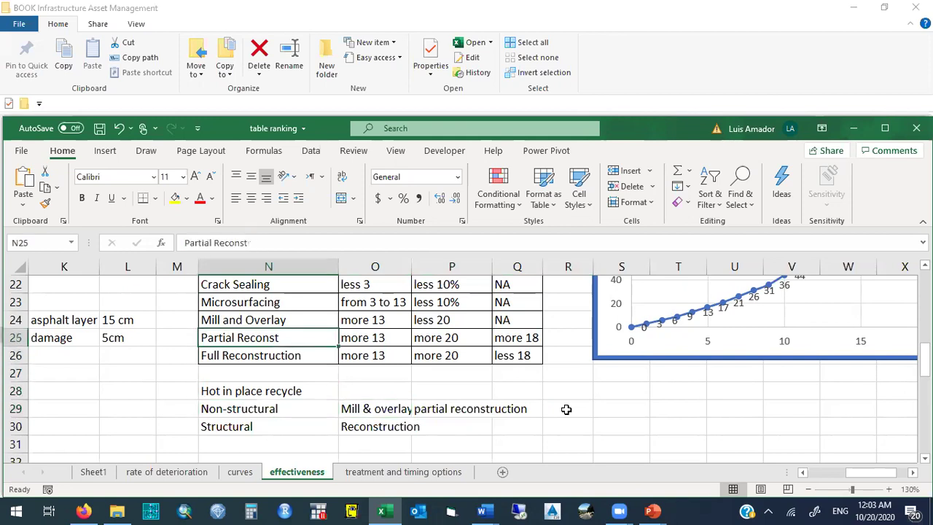
{"action": "key", "text": "Up"}
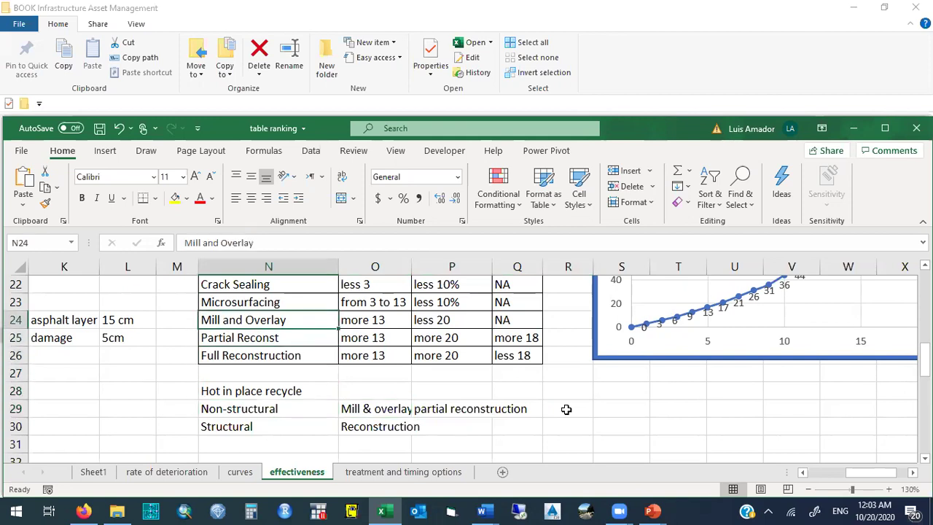
{"action": "key", "text": "Right"}
{"action": "key", "text": "Up"}
{"action": "key", "text": "Up"}
{"action": "key", "text": "Up"}
{"action": "key", "text": "Down"}
{"action": "key", "text": "Down"}
{"action": "key", "text": "Down"}
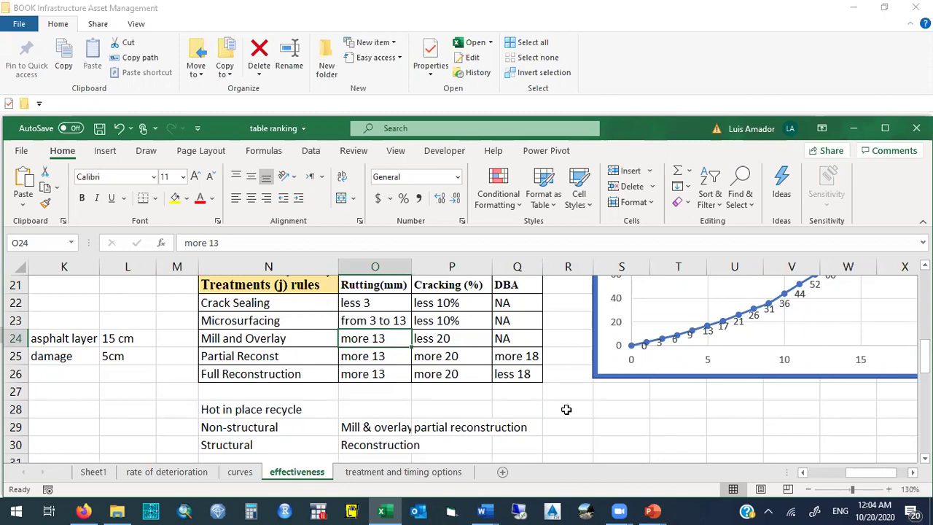
Change the Mill and Overlay cracking rule in P24 to "up to 20"
{"action": "double_click", "coordinate": [438, 338]}
{"action": "key", "text": "BackSpace"}
{"action": "key", "text": "BackSpace"}
{"action": "key", "text": "BackSpace"}
{"action": "key", "text": "BackSpace"}
{"action": "key", "text": "BackSpace"}
{"action": "type", "text": "up to"}
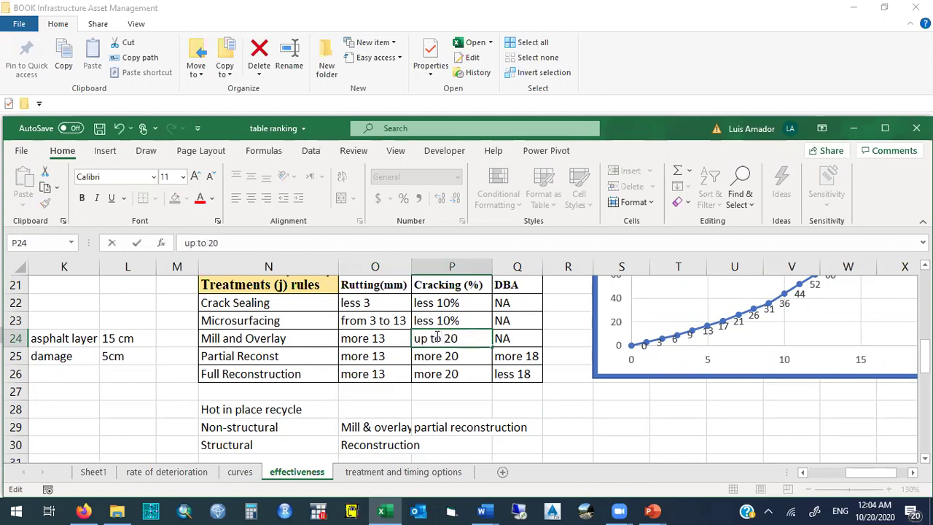
{"action": "key", "text": "Return"}
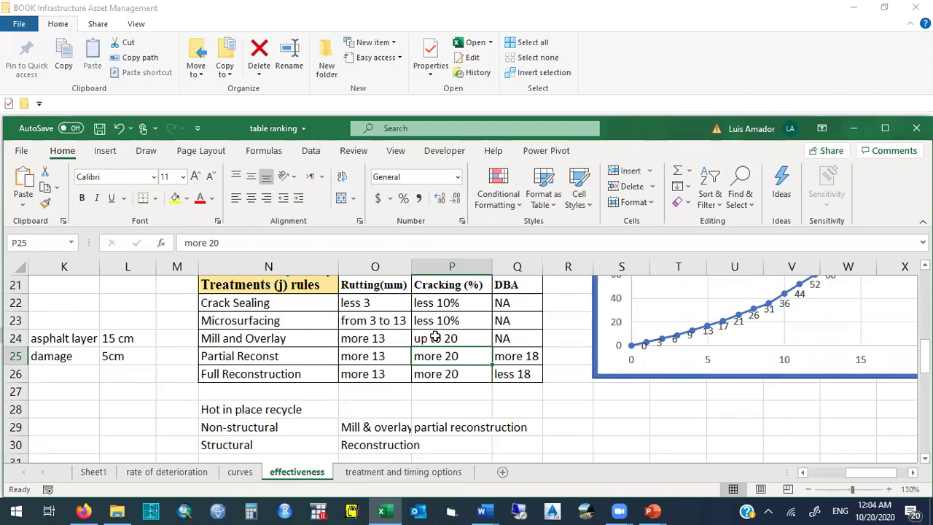
Add the note "lane %" in P27, directly below the Cracking column
{"action": "left_click", "coordinate": [435, 391]}
{"action": "type", "text": "lane %"}
{"action": "key", "text": "Return"}
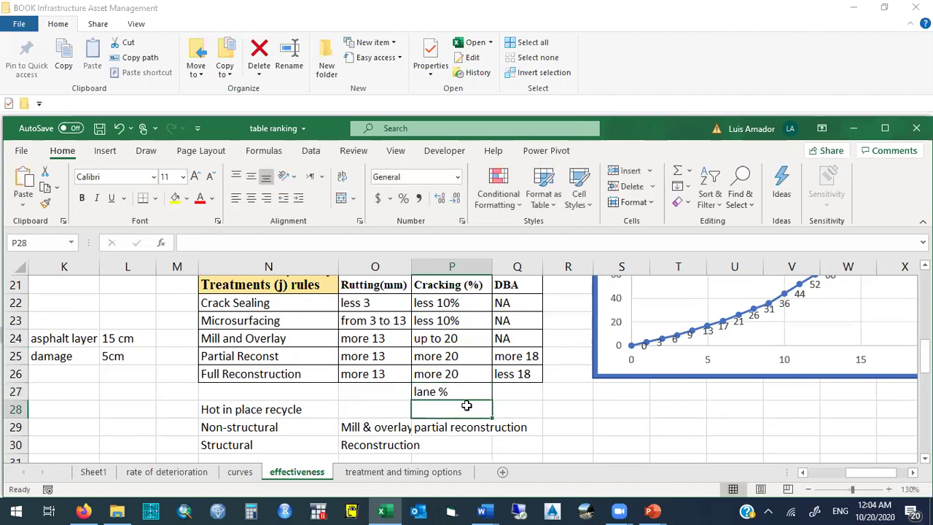
{"action": "type", "text": "wheelpath"}
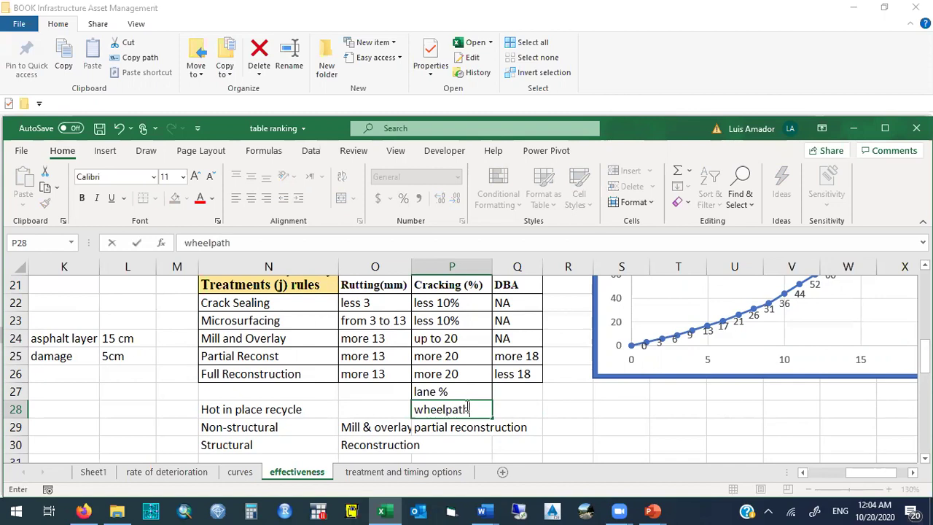
{"action": "type", "text": " %"}
{"action": "key", "text": "Return"}
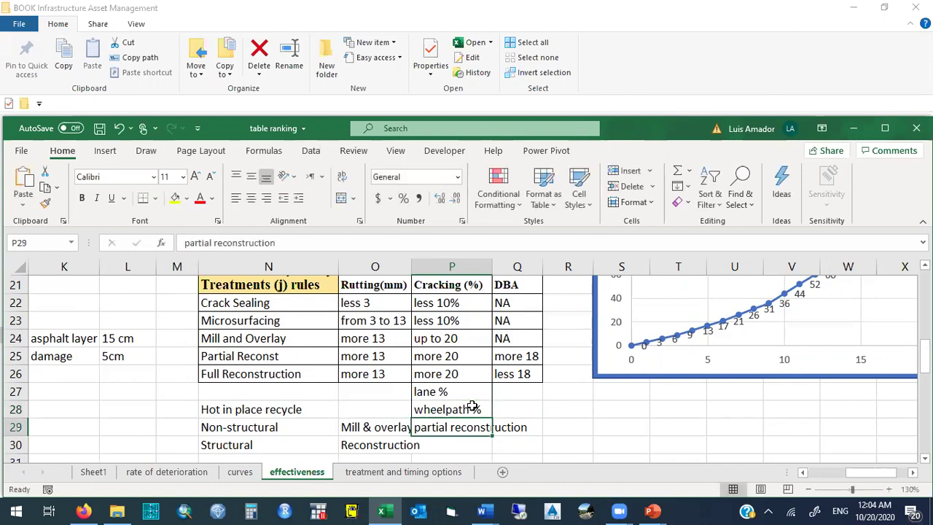
{"action": "left_click", "coordinate": [474, 407]}
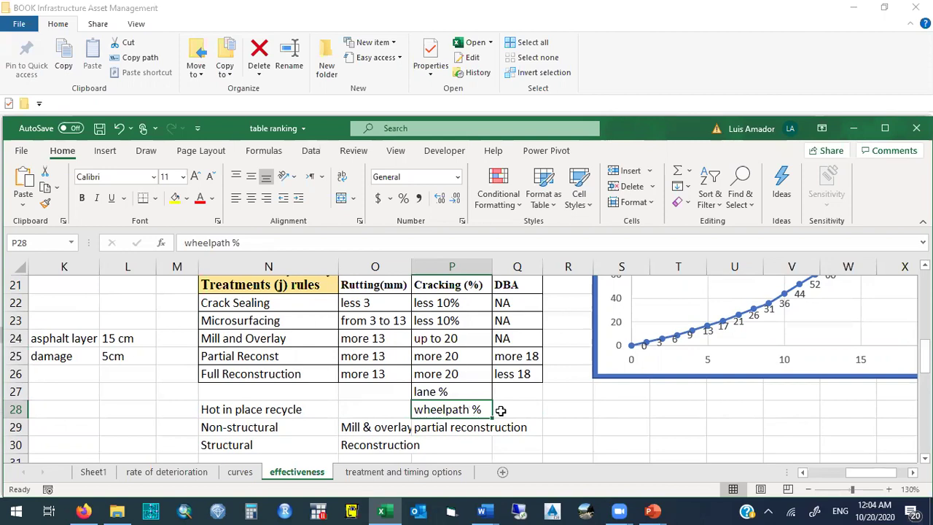
{"action": "key", "text": "Delete"}
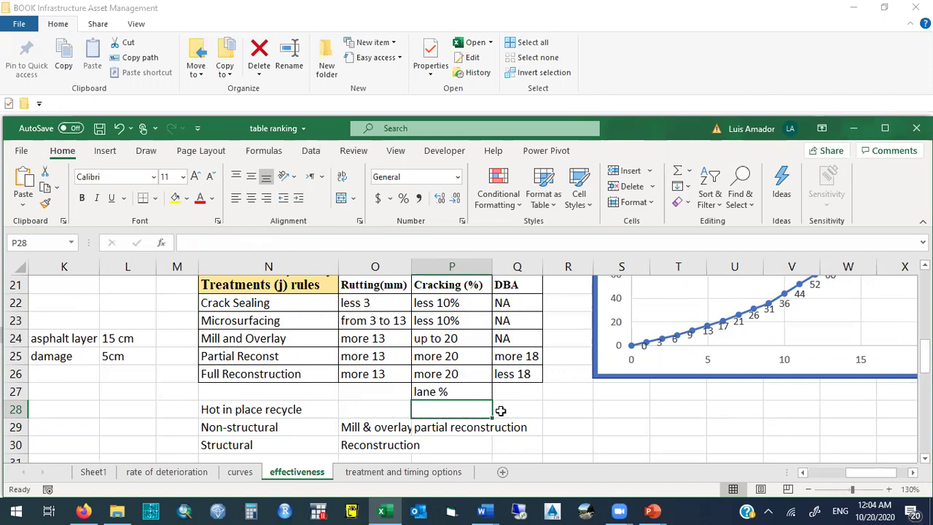
Extend the DBA header in Q21 to "DBA (structure indicator)" and widen column Q so the words fit
{"action": "left_click", "coordinate": [279, 355]}
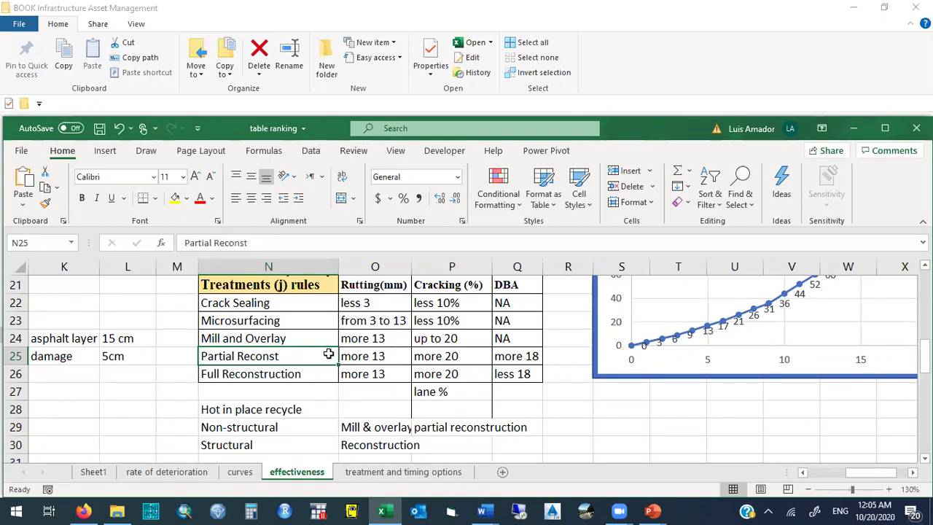
{"action": "left_click", "coordinate": [530, 356]}
{"action": "left_click", "coordinate": [523, 286]}
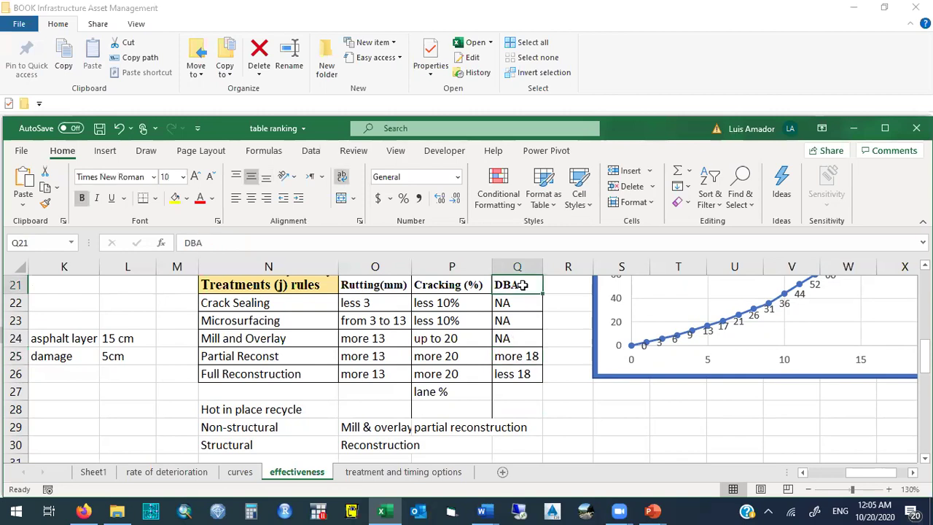
{"action": "double_click", "coordinate": [523, 285]}
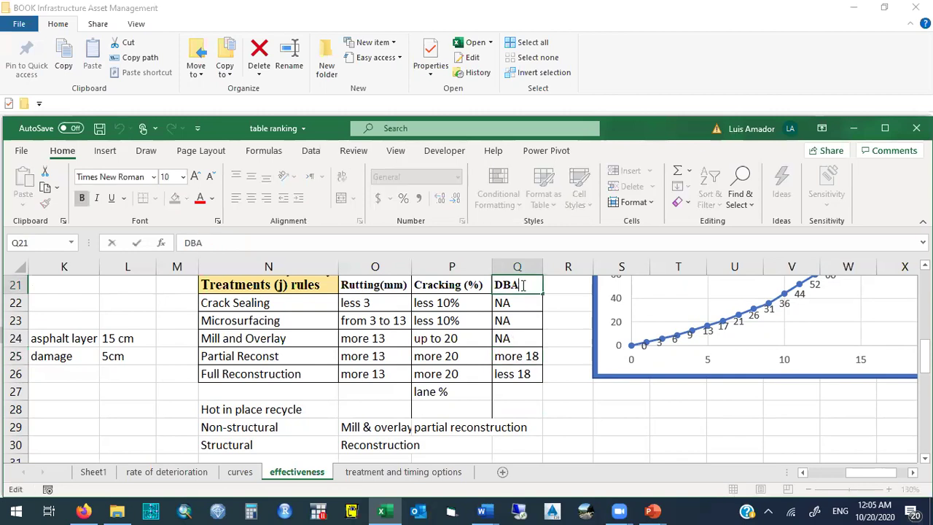
{"action": "type", "text": "(structure indicator)"}
{"action": "key", "text": "Return"}
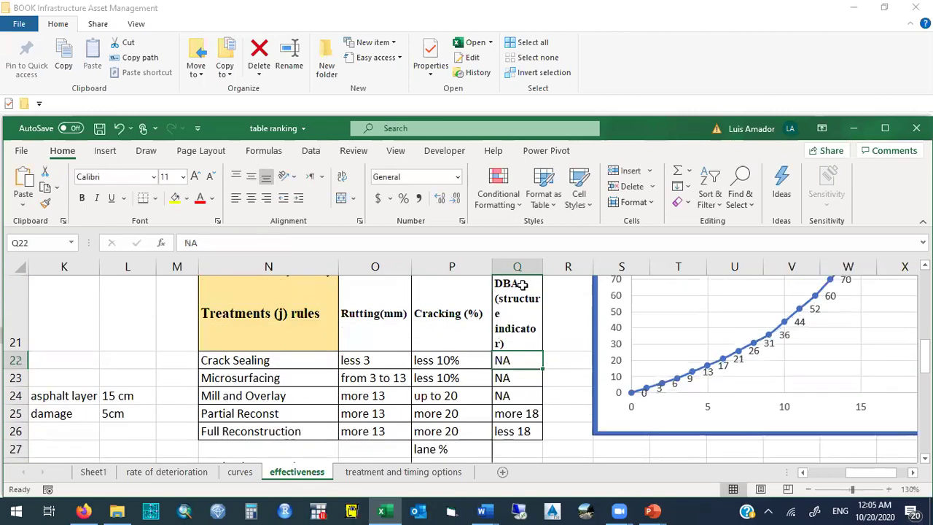
{"action": "left_click_drag", "start_coordinate": [543, 265], "coordinate": [546, 265]}
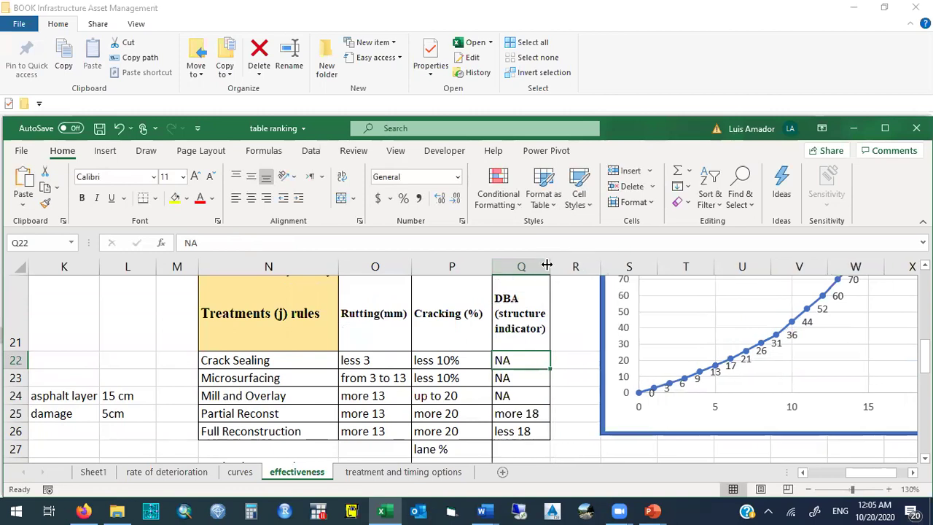
Change the Q21 header to "DBA FWD (structure indicator)" and enter "deflectometer" in the adjacent cell R21
{"action": "scroll", "coordinate": [21, 352], "scroll_direction": "down", "scroll_amount": 1}
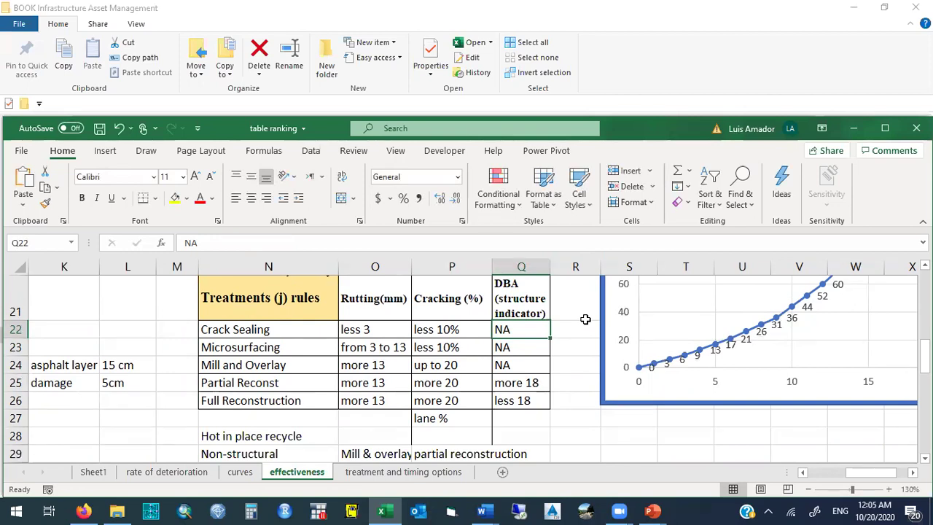
{"action": "double_click", "coordinate": [519, 283]}
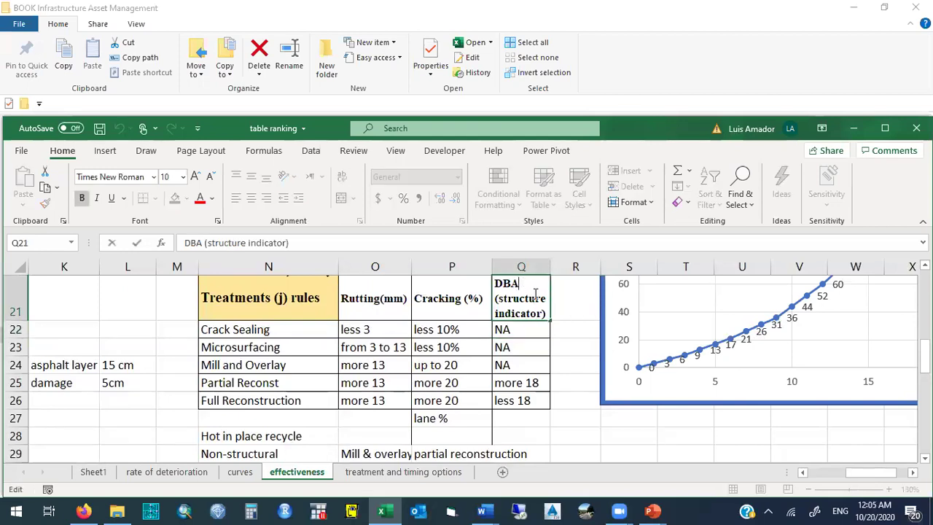
{"action": "type", "text": "FWD"}
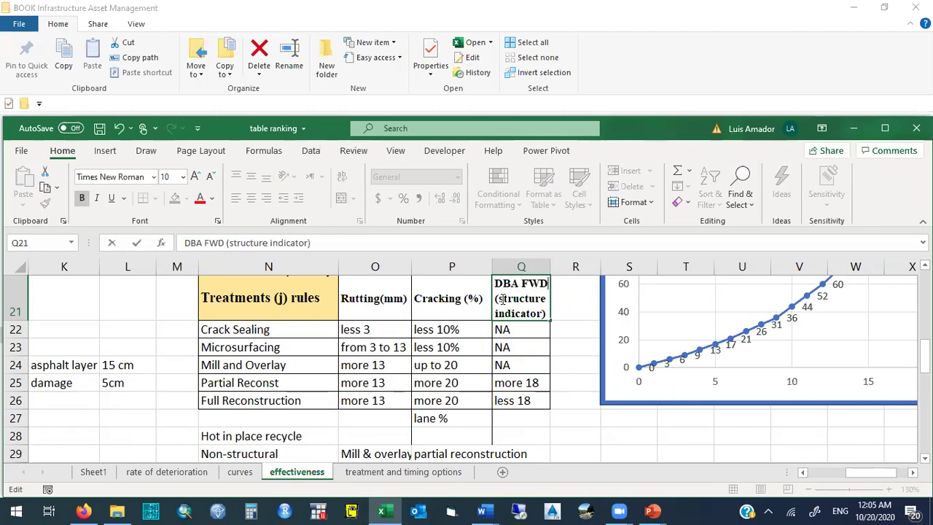
{"action": "left_click", "coordinate": [562, 299]}
{"action": "type", "text": "deflectometer"}
{"action": "key", "text": "Return"}
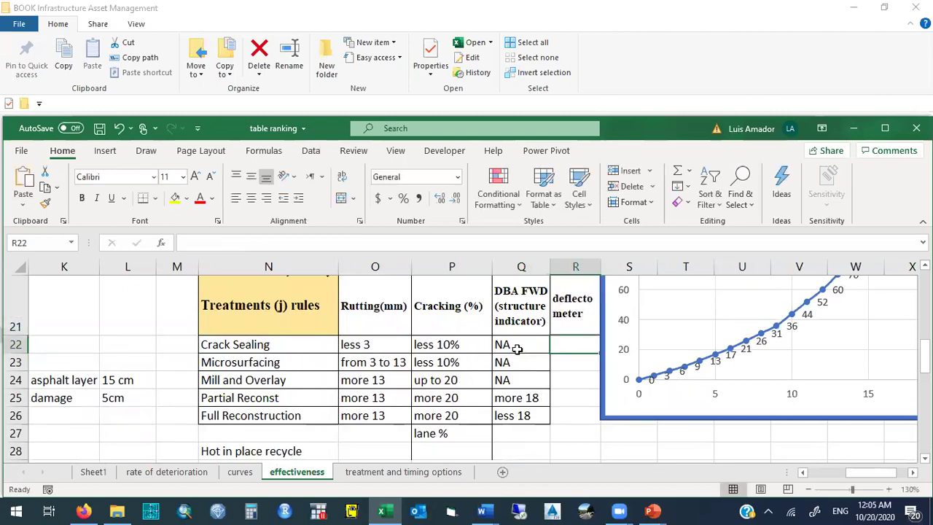
Review the rutting, cracking and DBA rules of Partial Reconst and compare its DBA limit with that of Full Reconstruction
{"action": "left_click_drag", "start_coordinate": [328, 398], "coordinate": [518, 394]}
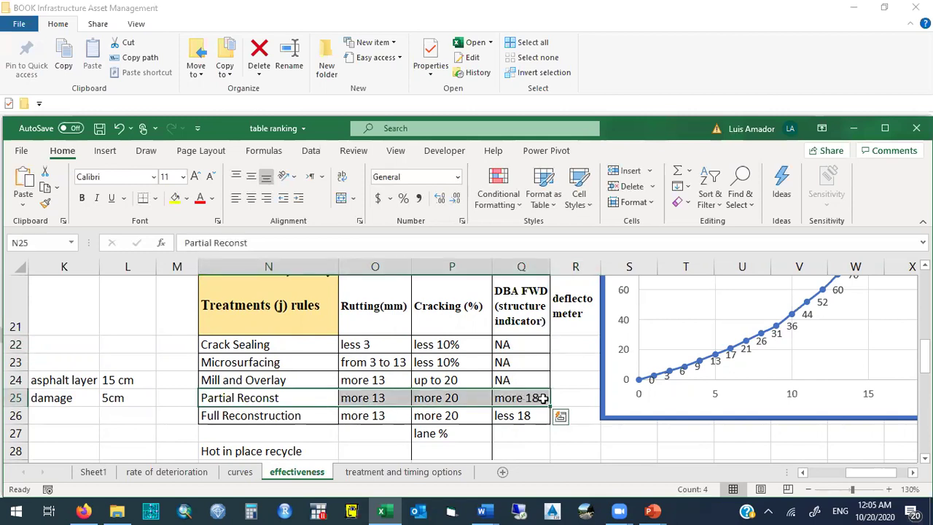
{"action": "left_click", "coordinate": [536, 399]}
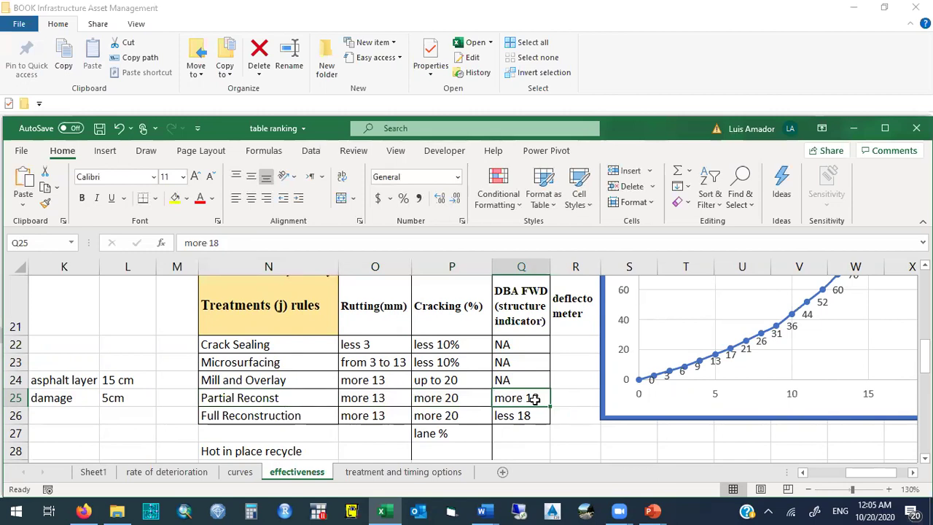
{"action": "left_click", "coordinate": [300, 399]}
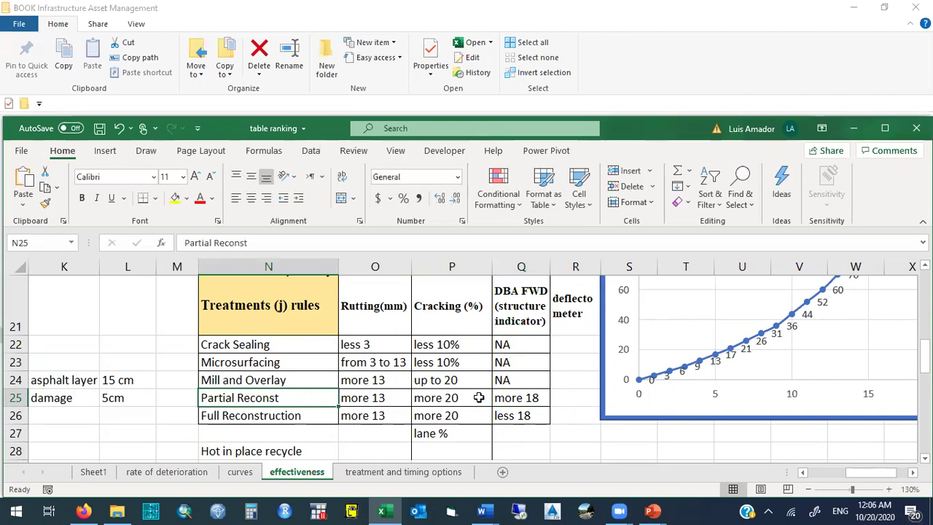
{"action": "left_click_drag", "start_coordinate": [500, 400], "coordinate": [381, 398]}
{"action": "left_click", "coordinate": [536, 398]}
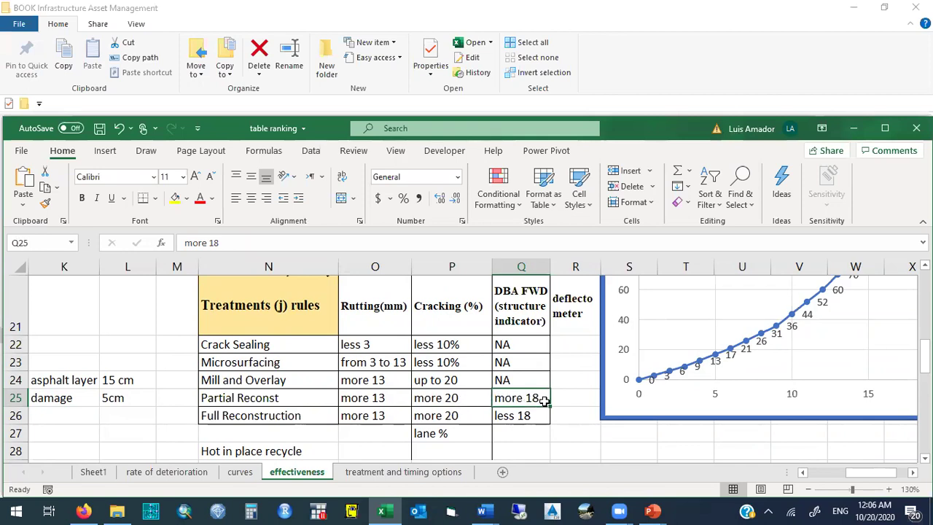
{"action": "left_click", "coordinate": [569, 398]}
{"action": "left_click_drag", "start_coordinate": [328, 397], "coordinate": [518, 400]}
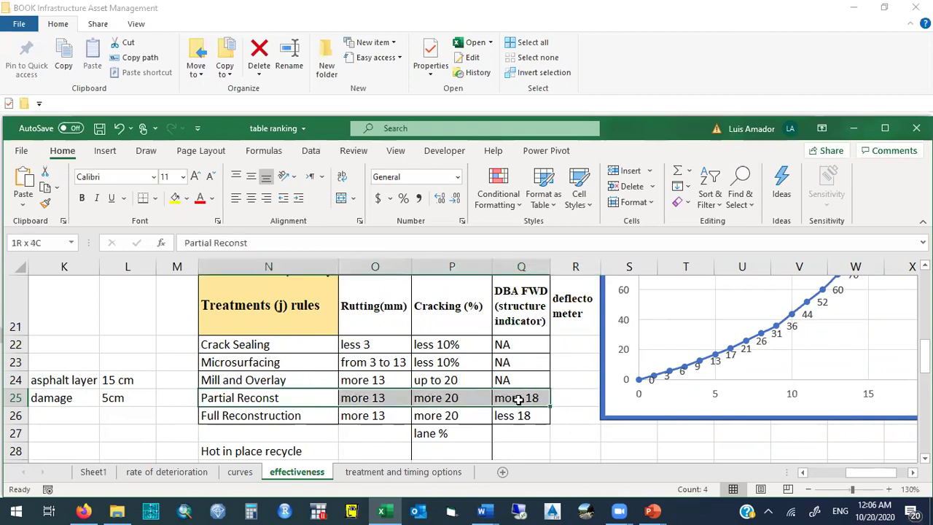
{"action": "left_click", "coordinate": [519, 399]}
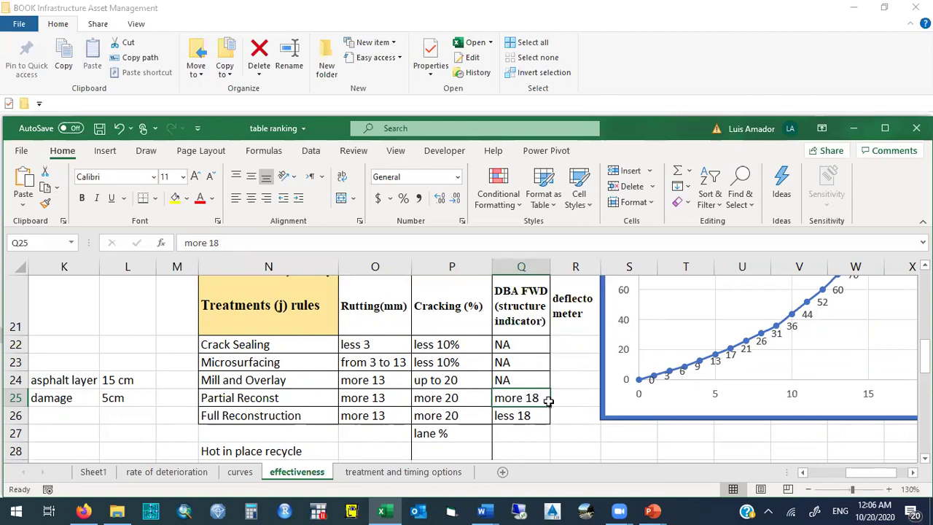
{"action": "left_click", "coordinate": [511, 417]}
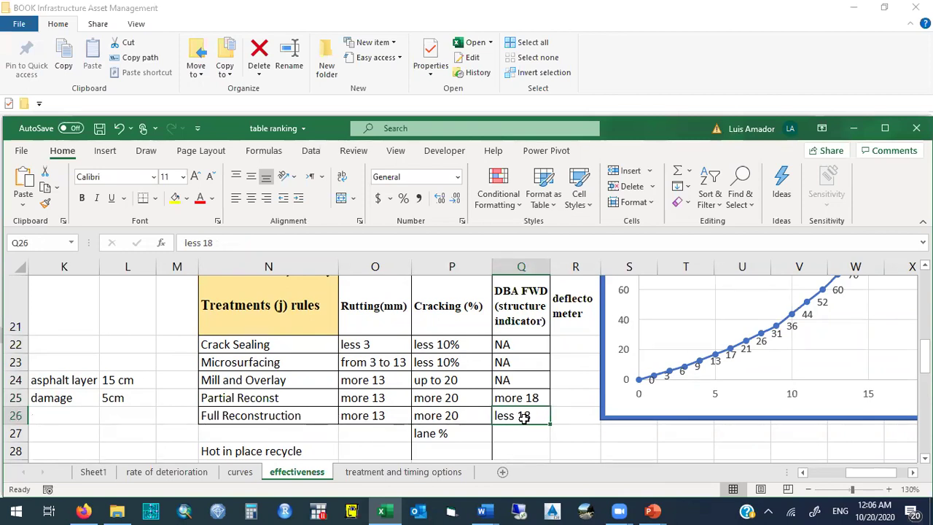
{"action": "left_click", "coordinate": [302, 417]}
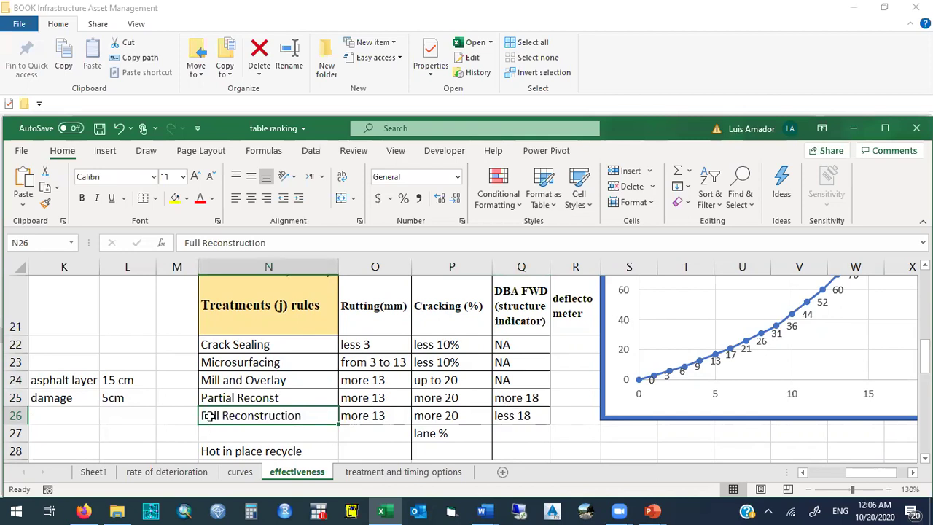
Extend the Partial Reconst treatment name in N25 to "Partial Reconst (HMA)"
{"action": "left_click", "coordinate": [304, 399]}
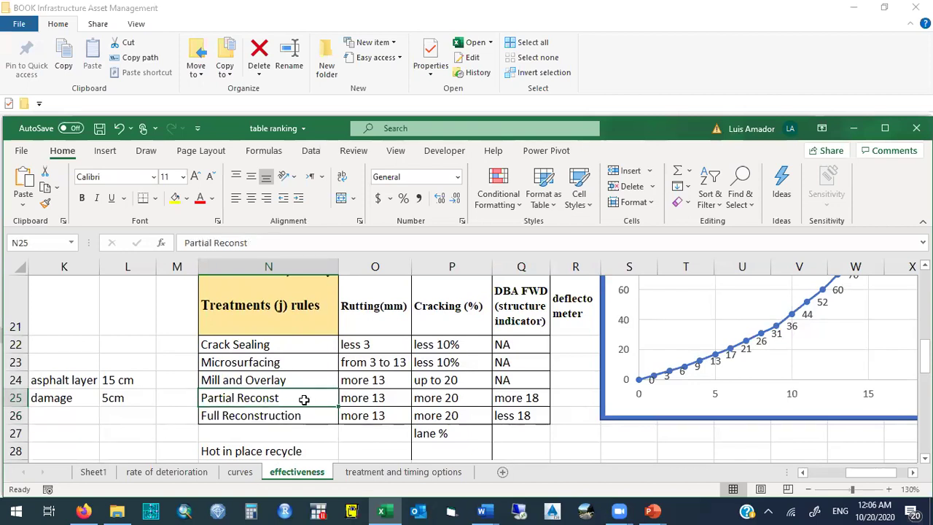
{"action": "double_click", "coordinate": [304, 398]}
{"action": "type", "text": "(HMA)"}
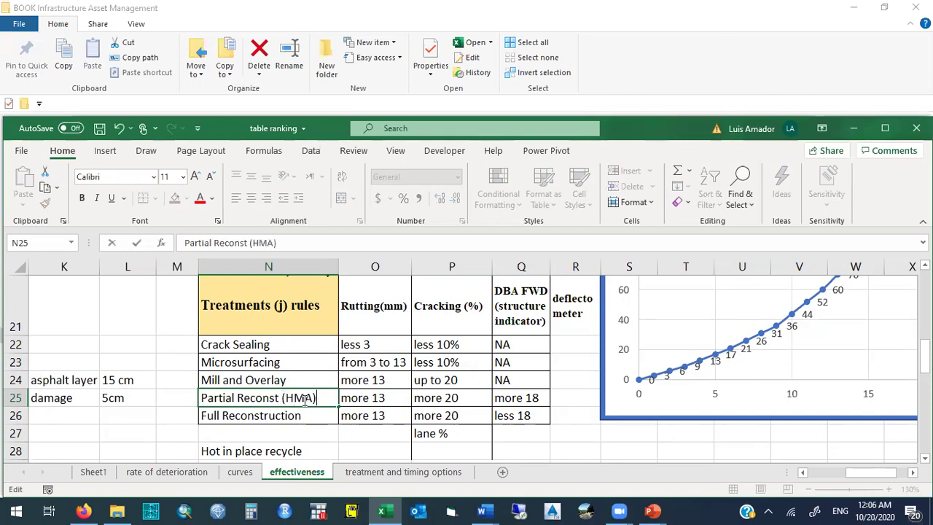
{"action": "key", "text": "Return"}
Extend the treatment name in N26 to "Full Reconstruction (all layers)" and widen column N to fit it
{"action": "double_click", "coordinate": [310, 413]}
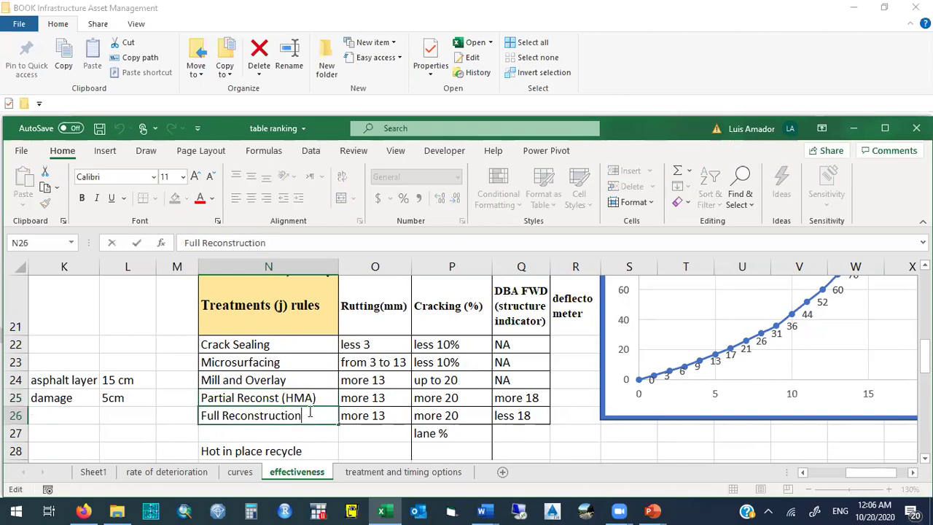
{"action": "type", "text": "(all layers)"}
{"action": "key", "text": "Return"}
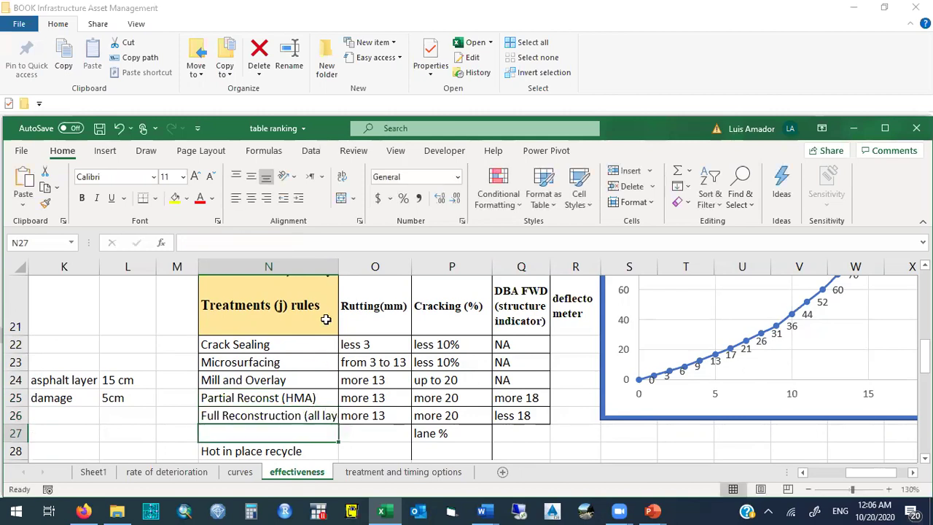
{"action": "left_click_drag", "start_coordinate": [339, 265], "coordinate": [365, 266]}
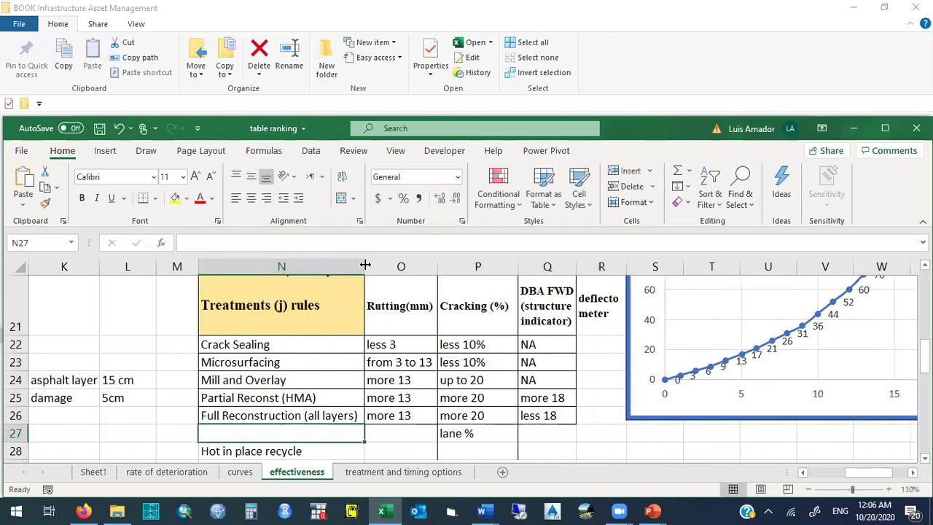
Review the rules table and its Rutting column, and clear the asphalt layer and damage notes in K24:L25
{"action": "left_click_drag", "start_coordinate": [277, 346], "coordinate": [520, 415]}
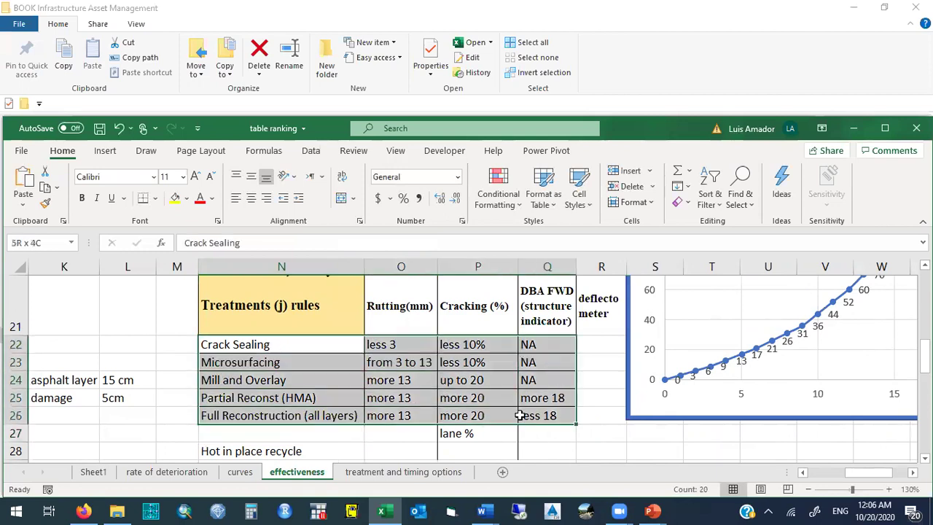
{"action": "left_click", "coordinate": [191, 346]}
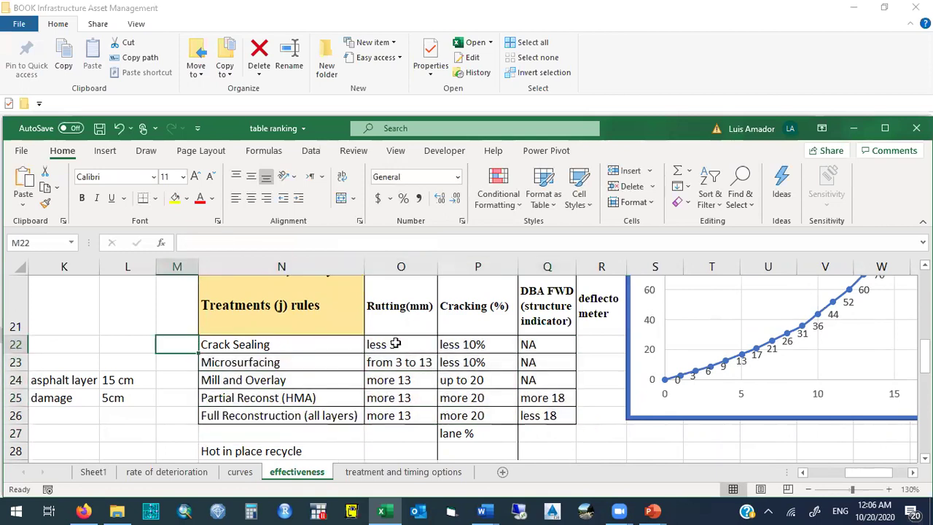
{"action": "left_click_drag", "start_coordinate": [406, 307], "coordinate": [409, 414]}
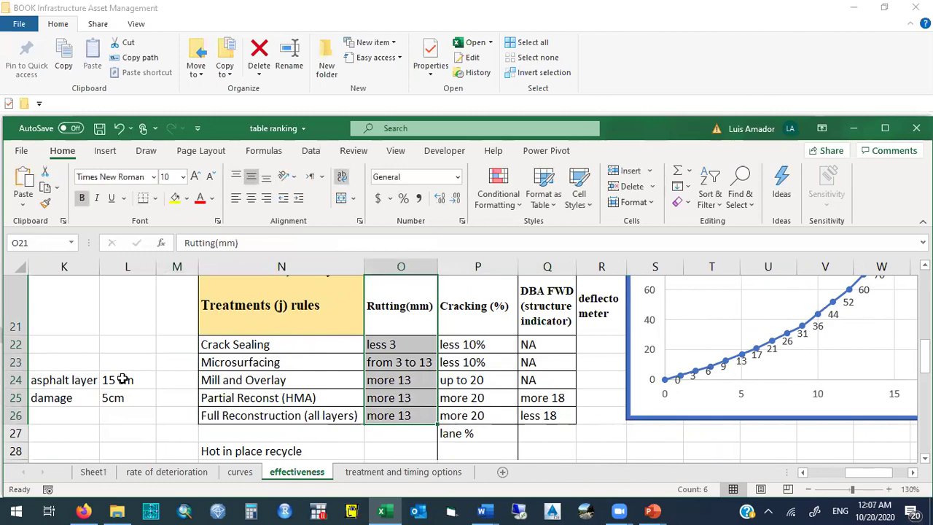
{"action": "left_click_drag", "start_coordinate": [124, 379], "coordinate": [66, 399]}
{"action": "key", "text": "Delete"}
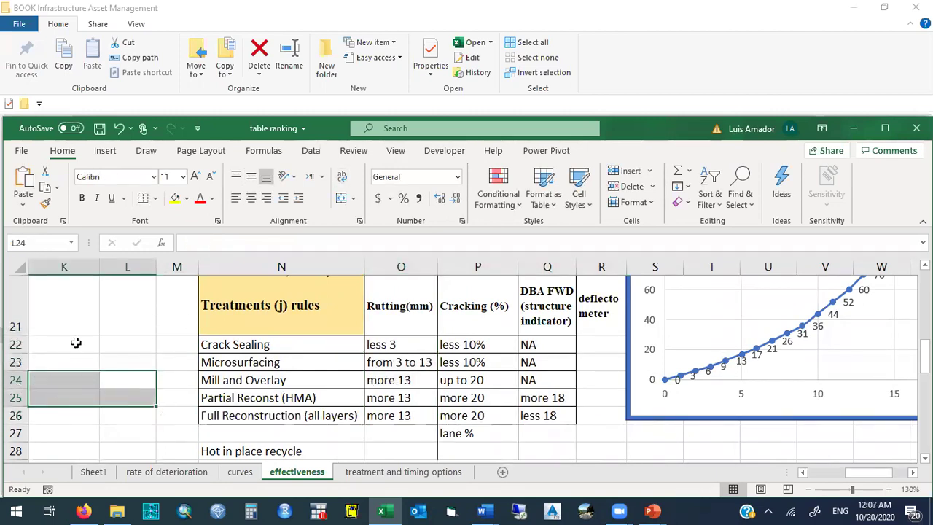
Enter the headers "Rutting yrs" in K21 and "Cracking yrs" in L21, beside the treatment rules table
{"action": "left_click", "coordinate": [77, 316]}
{"action": "type", "text": "Rutting"}
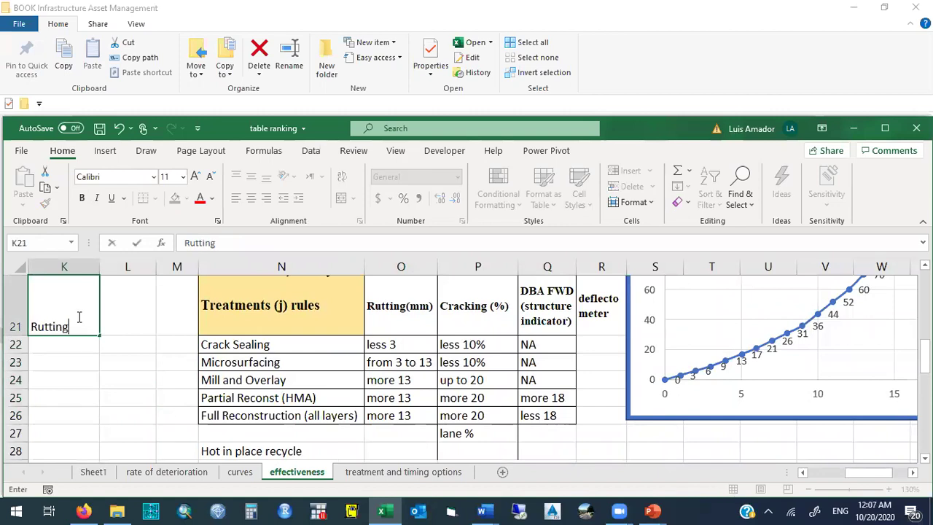
{"action": "type", "text": " yrs"}
{"action": "key", "text": "Return"}
{"action": "key", "text": "Up"}
{"action": "key", "text": "Right"}
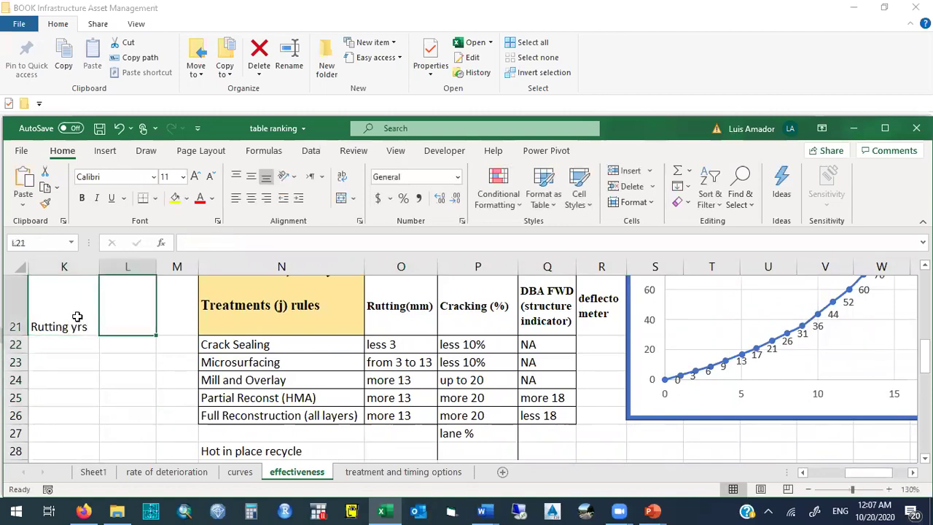
{"action": "type", "text": "Cracking"}
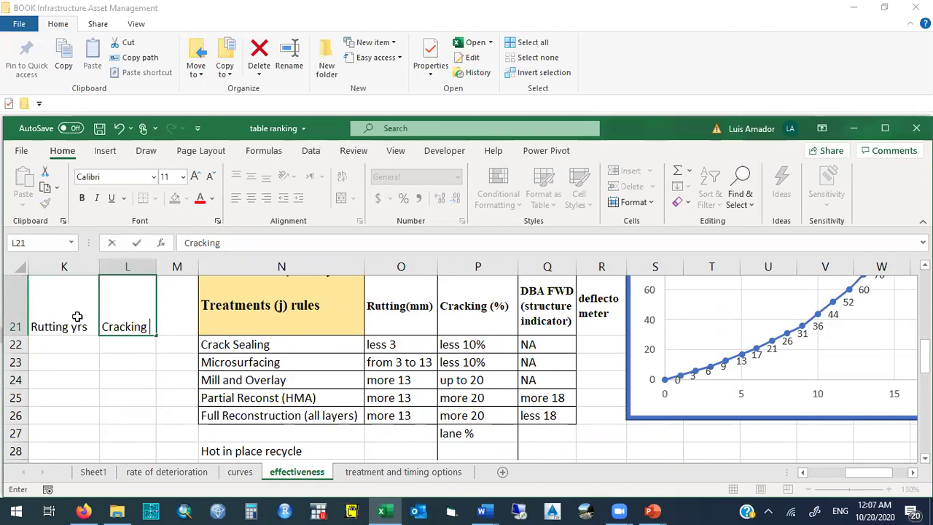
{"action": "type", "text": " yrs"}
{"action": "key", "text": "Return"}
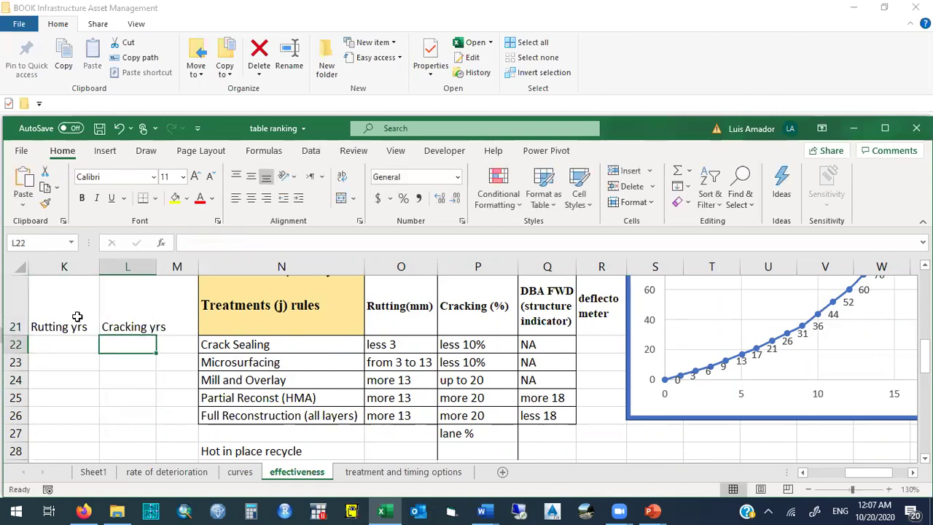
Widen column L and enter the header "DBA years" in M21
{"action": "key", "text": "Up"}
{"action": "key", "text": "Right"}
{"action": "left_click_drag", "start_coordinate": [155, 259], "coordinate": [175, 261]}
{"action": "type", "text": "DBA years"}
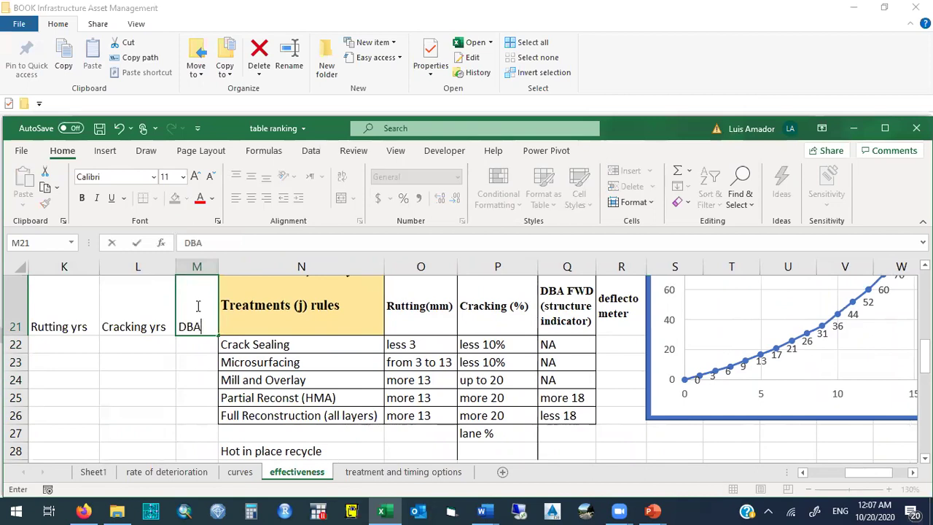
{"action": "key", "text": "Return"}
Try to enter 1-3 as the Crack Sealing rutting years in K22, and clear the cell
{"action": "key", "text": "Left"}
{"action": "key", "text": "Left"}
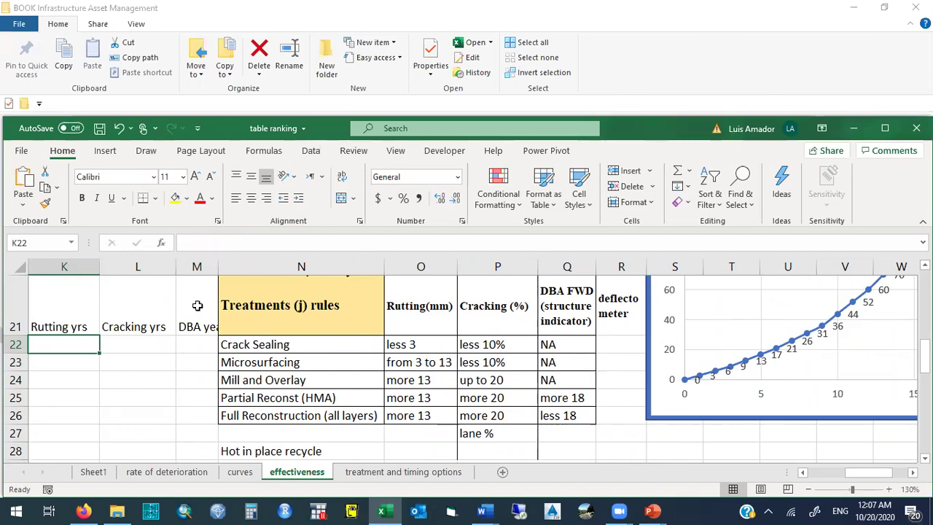
{"action": "type", "text": "1"}
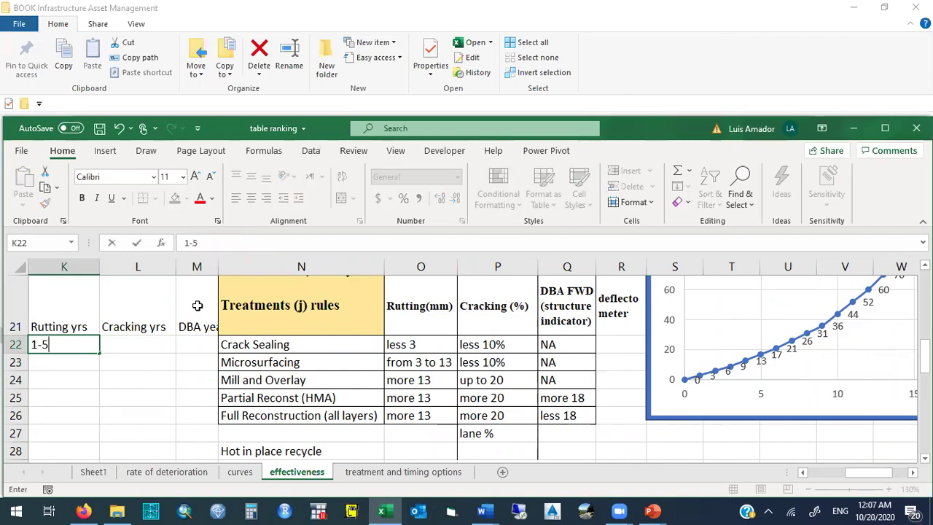
{"action": "type", "text": "-3"}
{"action": "key", "text": "Tab"}
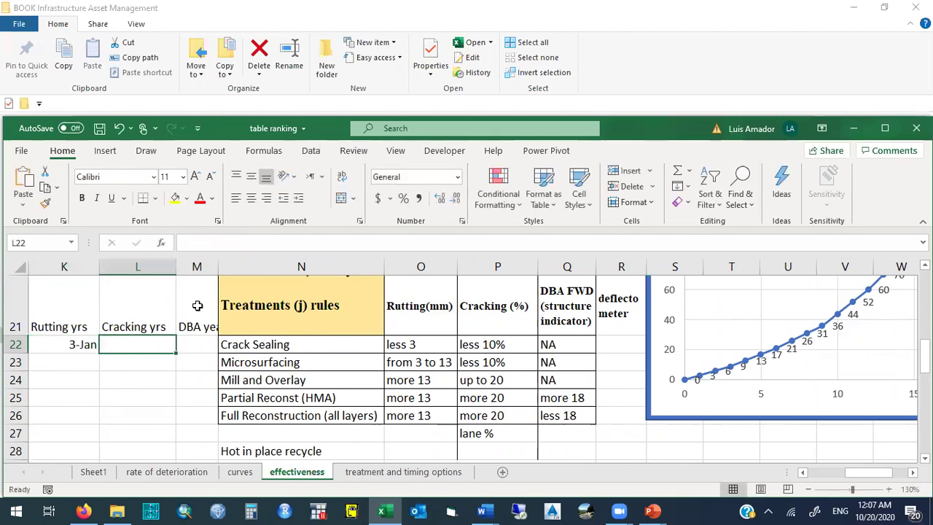
{"action": "key", "text": "Left"}
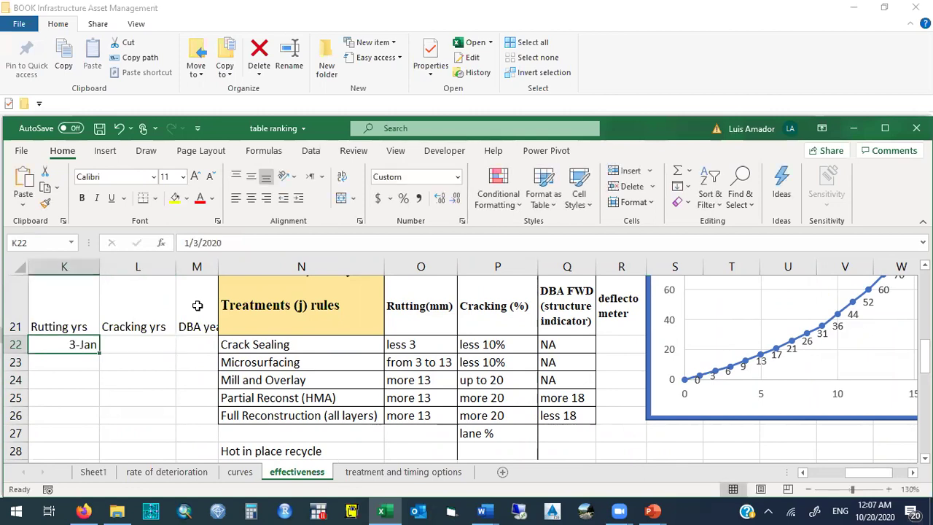
{"action": "key", "text": "Delete"}
{"action": "key", "text": "Right"}
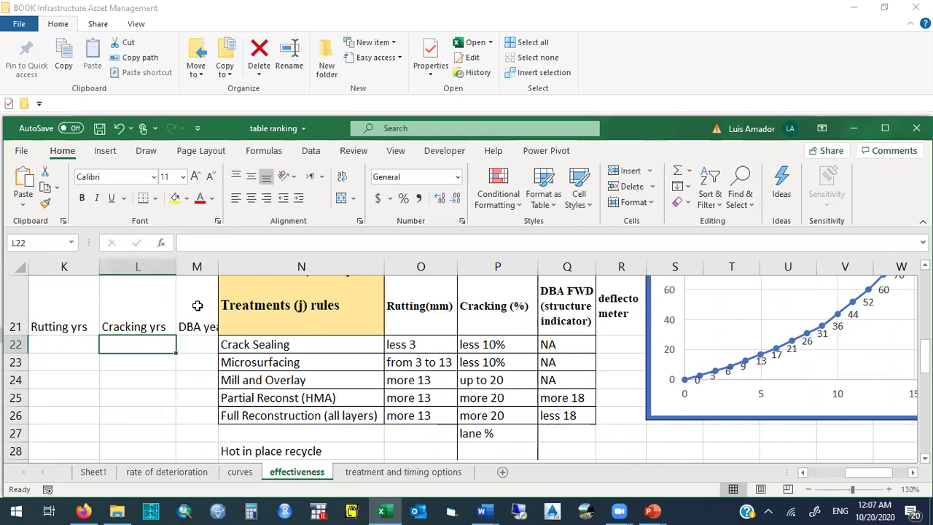
Enter the cracking years "1 to 3" for Crack Sealing in L22 and "3 to 7" for Microsurfacing in L23
{"action": "type", "text": "1 to "}
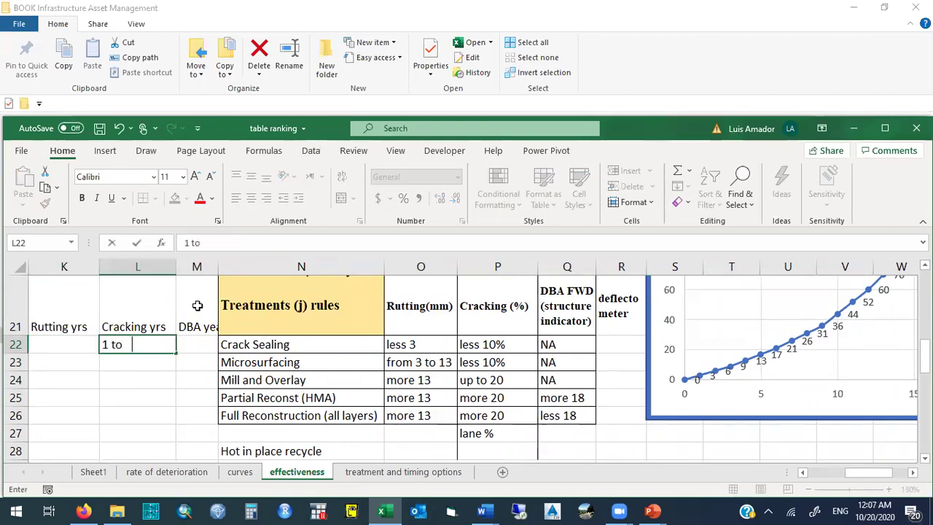
{"action": "type", "text": "3"}
{"action": "key", "text": "Return"}
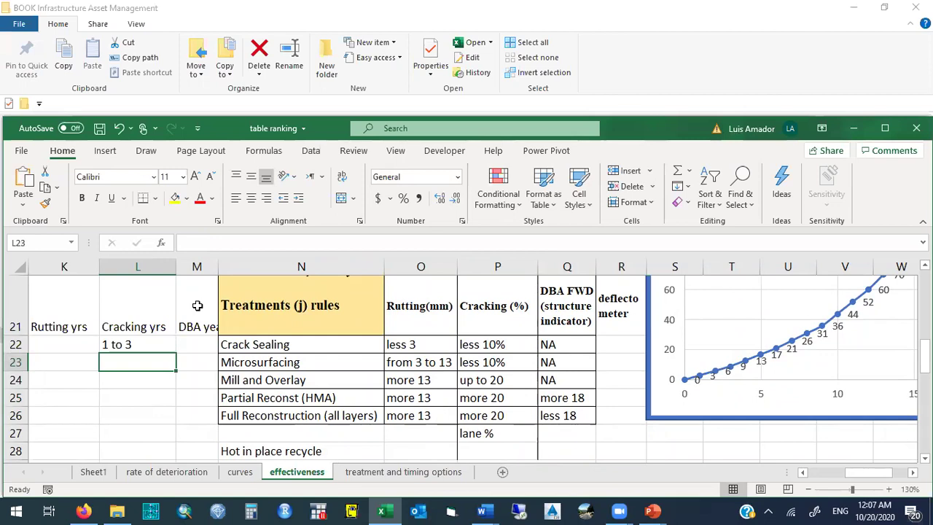
{"action": "type", "text": "3 to 7"}
{"action": "key", "text": "Return"}
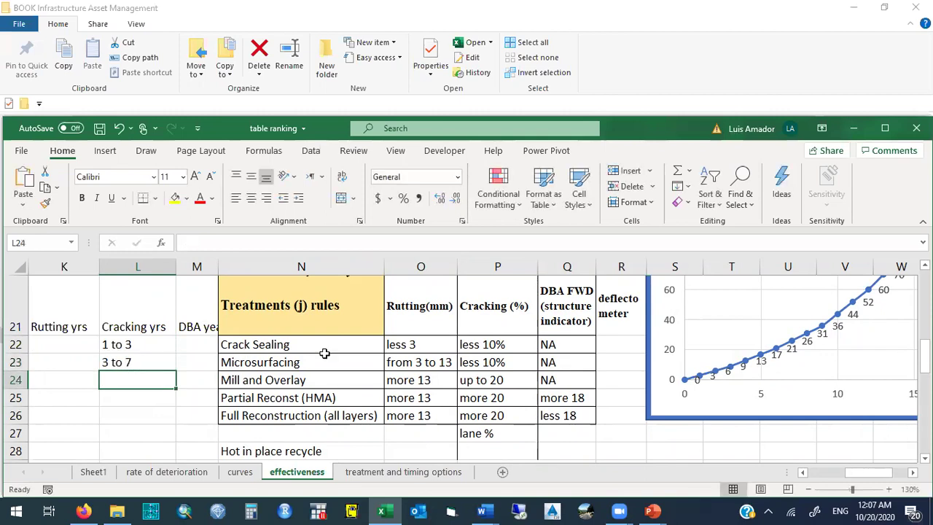
Examine the cracking, rutting and DBA structural decay charts against the treatment rules table
{"action": "scroll", "coordinate": [879, 304], "scroll_direction": "up", "scroll_amount": 1}
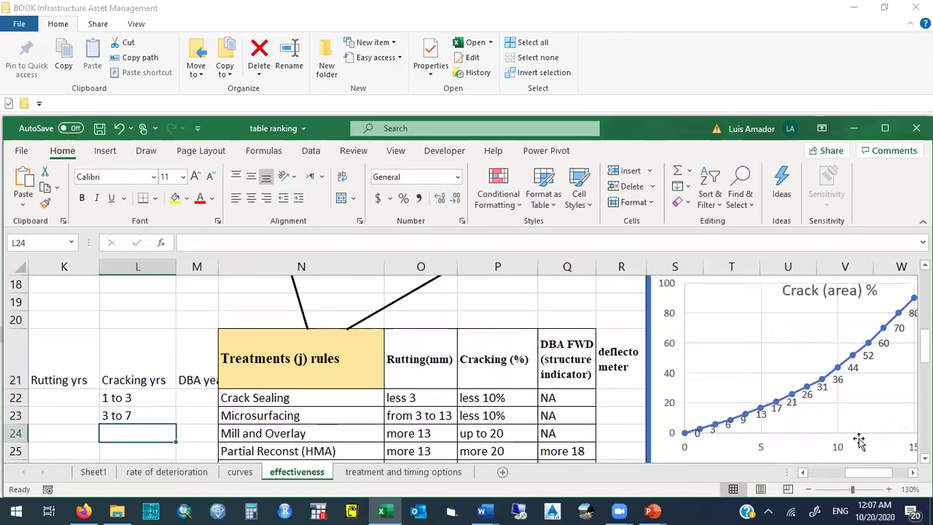
{"action": "left_click_drag", "start_coordinate": [861, 472], "coordinate": [875, 476]}
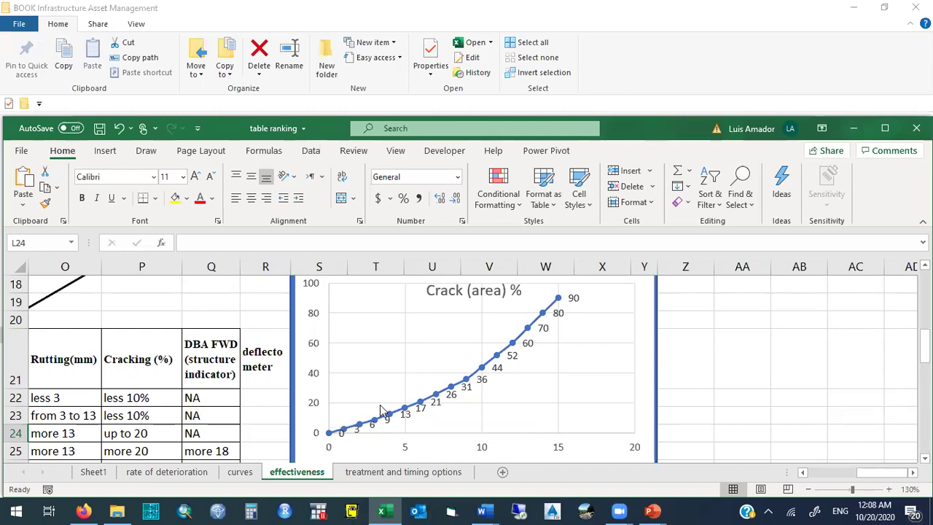
{"action": "left_click_drag", "start_coordinate": [924, 346], "coordinate": [924, 315]}
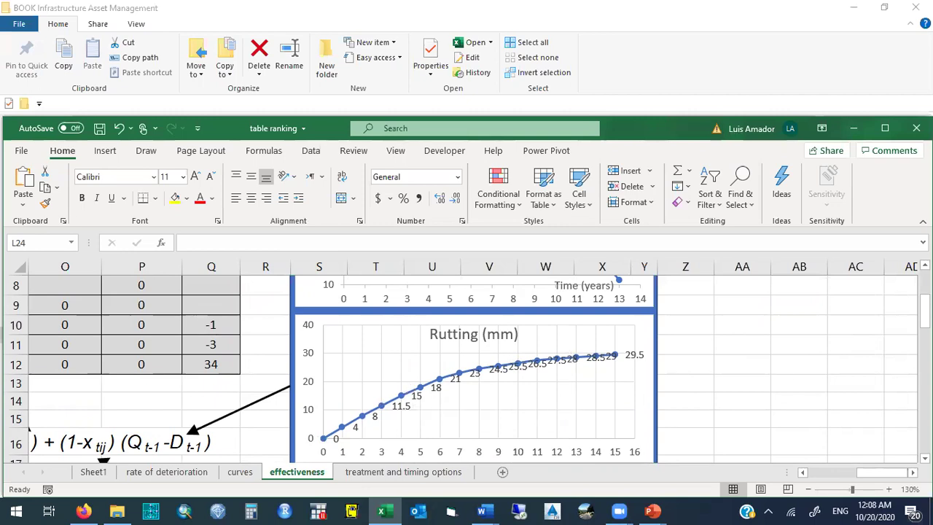
{"action": "left_click_drag", "start_coordinate": [924, 311], "coordinate": [924, 300]}
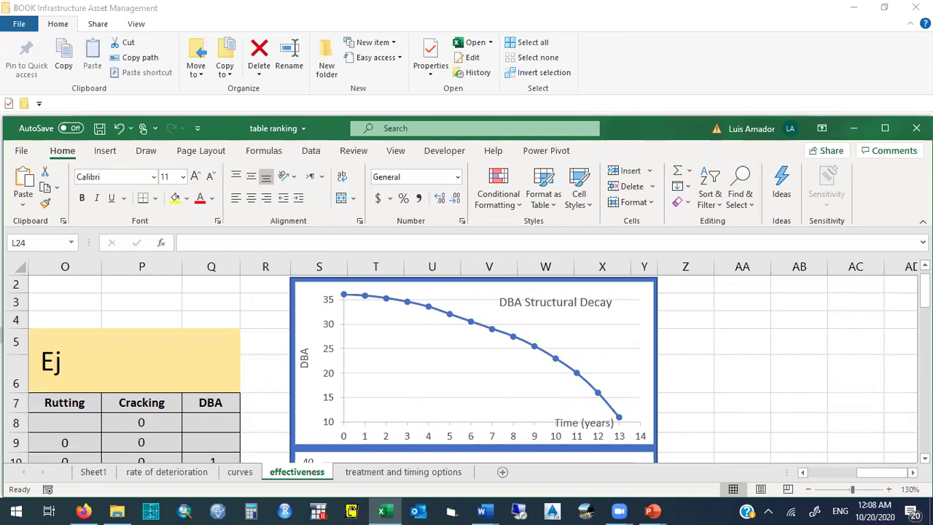
{"action": "left_click_drag", "start_coordinate": [924, 292], "coordinate": [925, 356]}
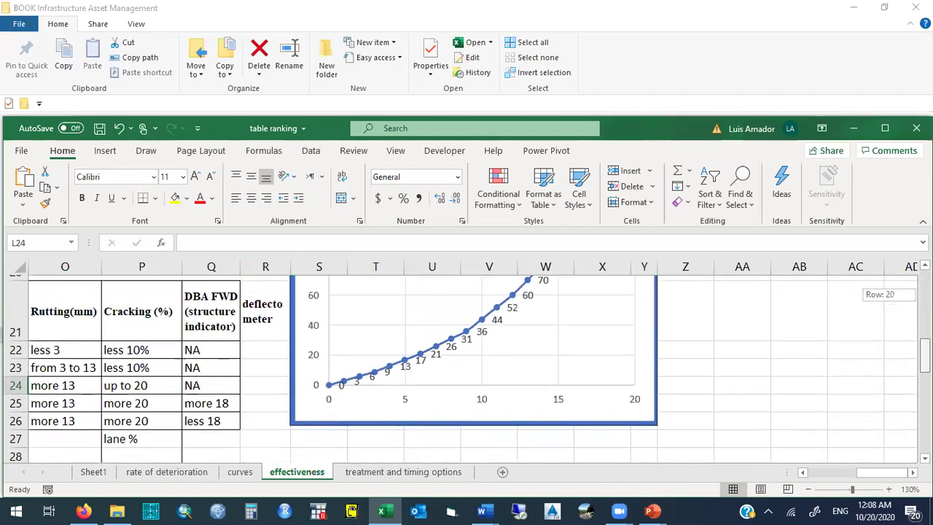
{"action": "left_click_drag", "start_coordinate": [872, 472], "coordinate": [847, 474]}
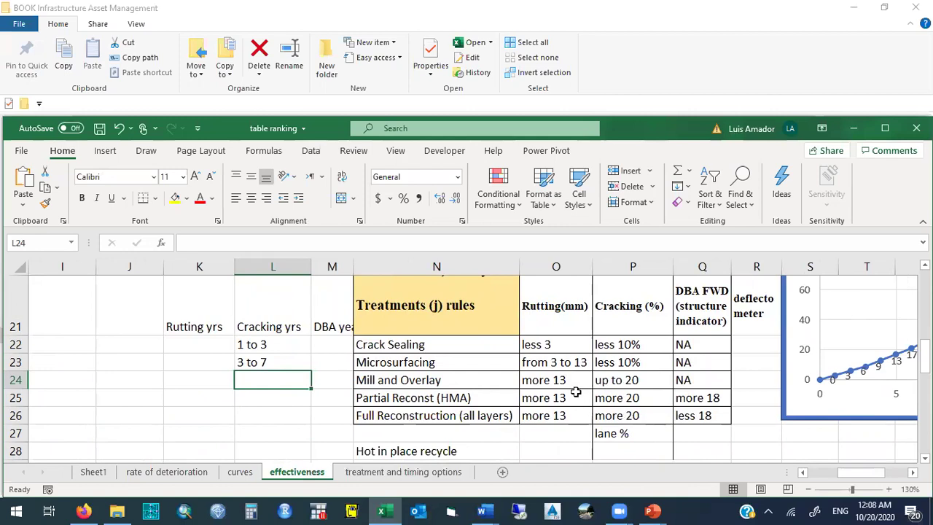
{"action": "left_click", "coordinate": [384, 511]}
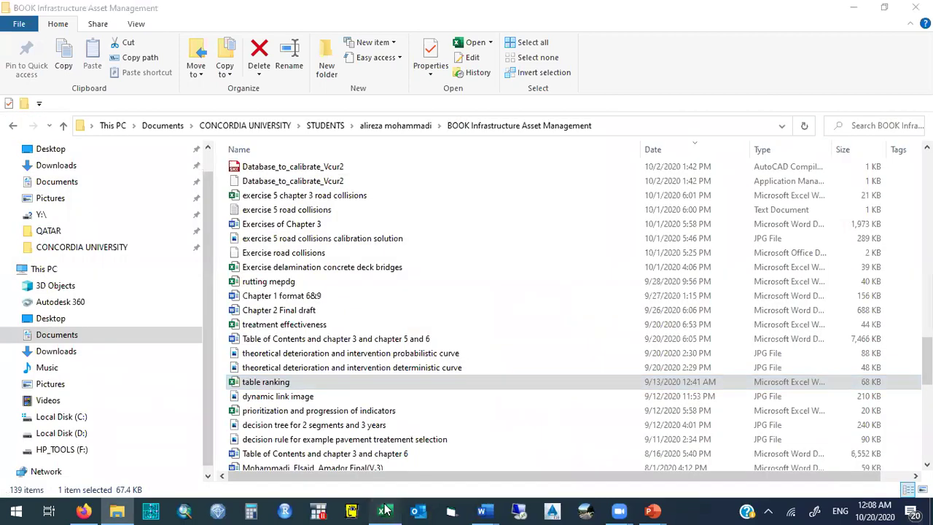
{"action": "left_click", "coordinate": [384, 510]}
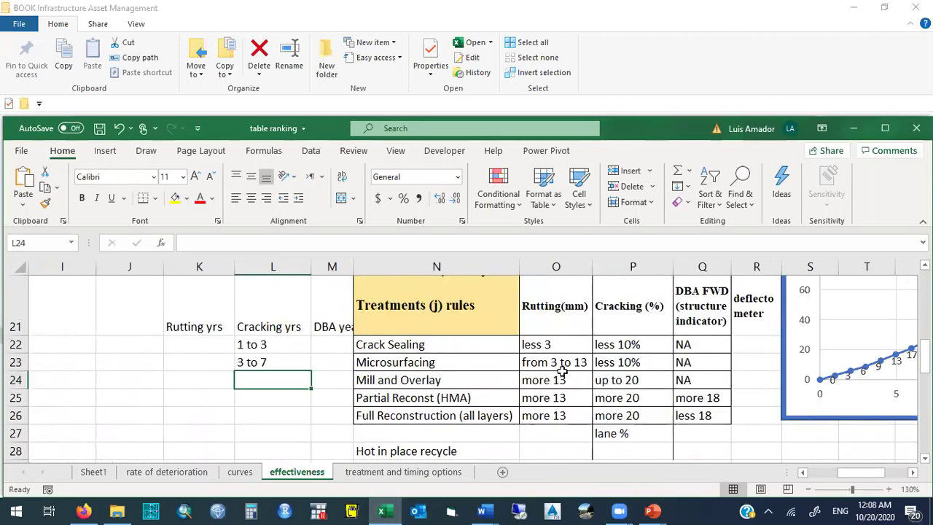
{"action": "left_click_drag", "start_coordinate": [386, 309], "coordinate": [697, 417]}
{"action": "left_click", "coordinate": [209, 345]}
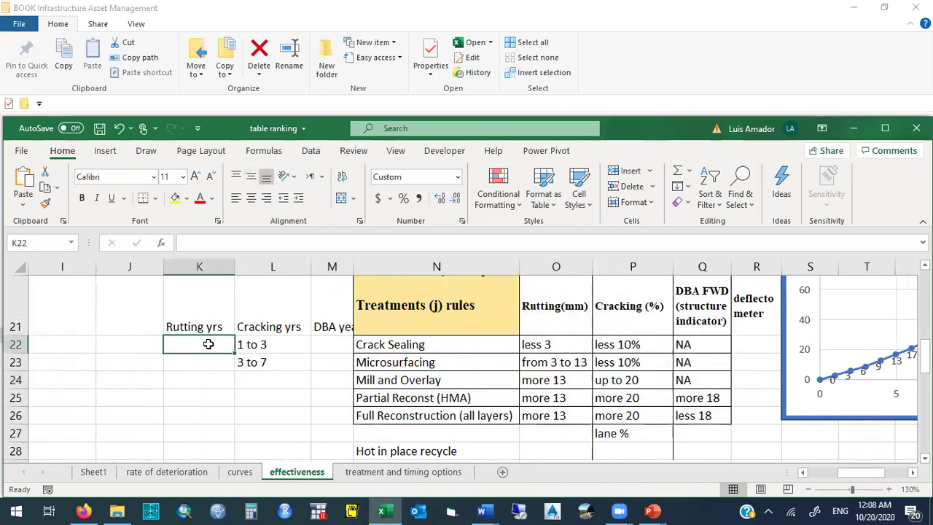
Set the cracking years to "1 to 2" for Crack Sealing, "2 to 3" for Microsurfacing and "more than 5" for Mill and Overlay in L22:L24
{"action": "left_click", "coordinate": [277, 348]}
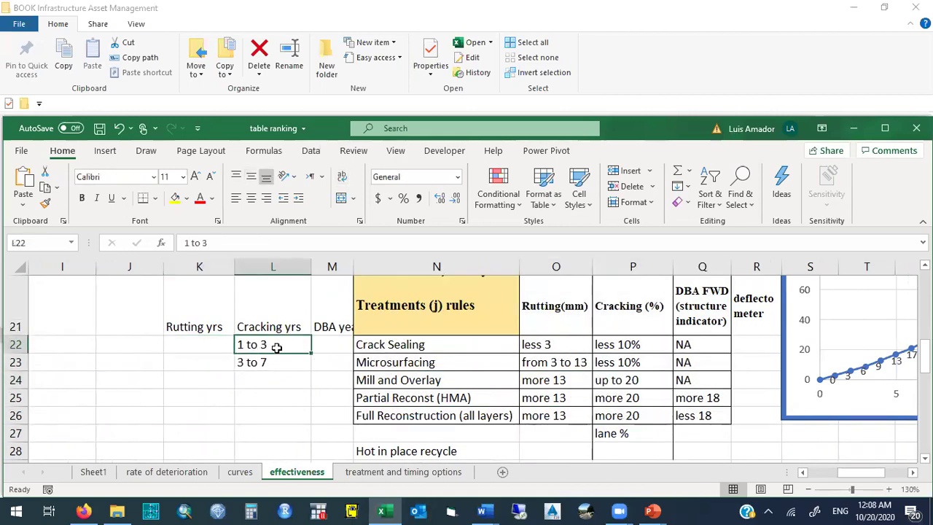
{"action": "double_click", "coordinate": [278, 348]}
{"action": "double_click", "coordinate": [278, 348]}
{"action": "key", "text": "BackSpace"}
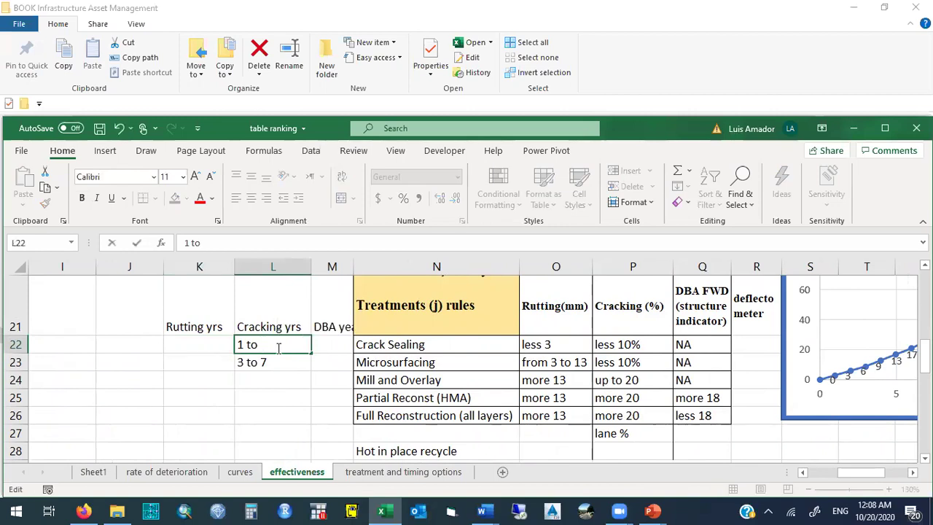
{"action": "type", "text": "2"}
{"action": "key", "text": "Return"}
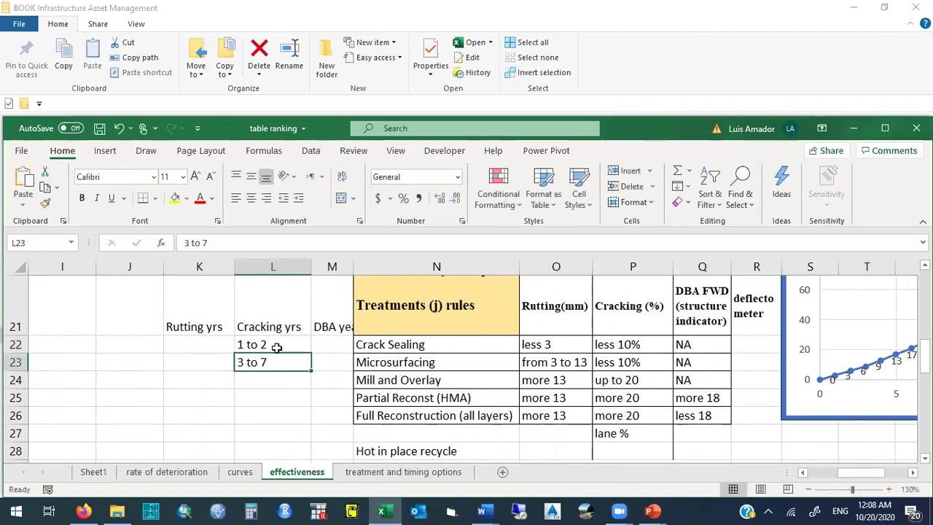
{"action": "type", "text": "2 to "}
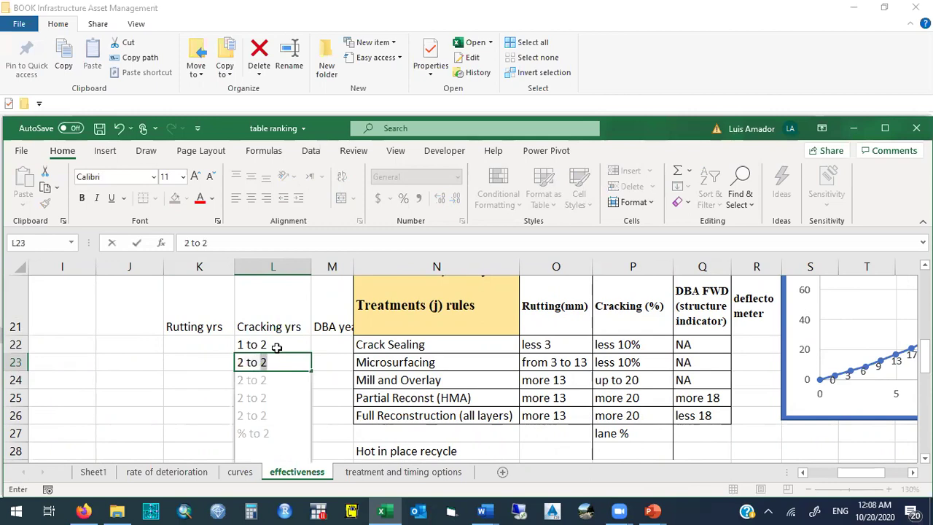
{"action": "type", "text": "3"}
{"action": "key", "text": "Return"}
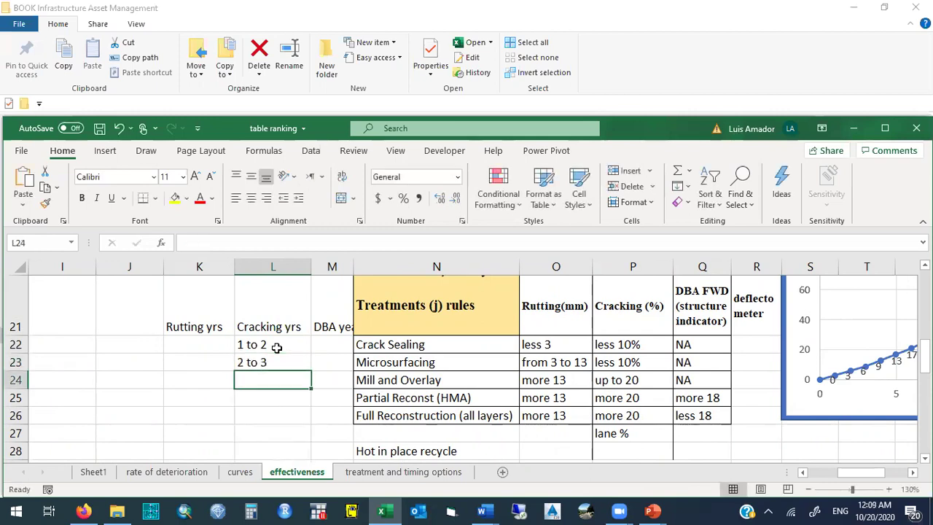
{"action": "type", "text": "more than 5"}
{"action": "key", "text": "Return"}
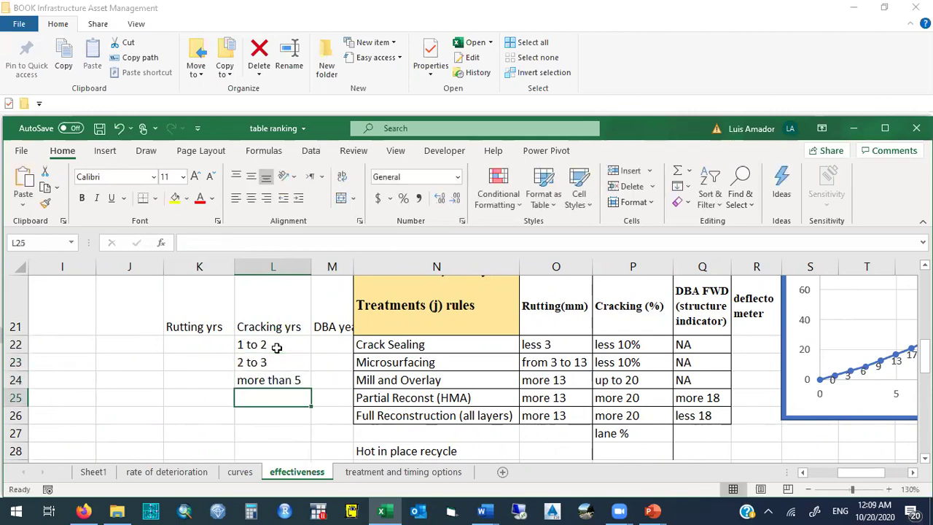
Enter "more than 5" as the Mill and Overlay rutting years in K24
{"action": "key", "text": "Up"}
{"action": "key", "text": "Left"}
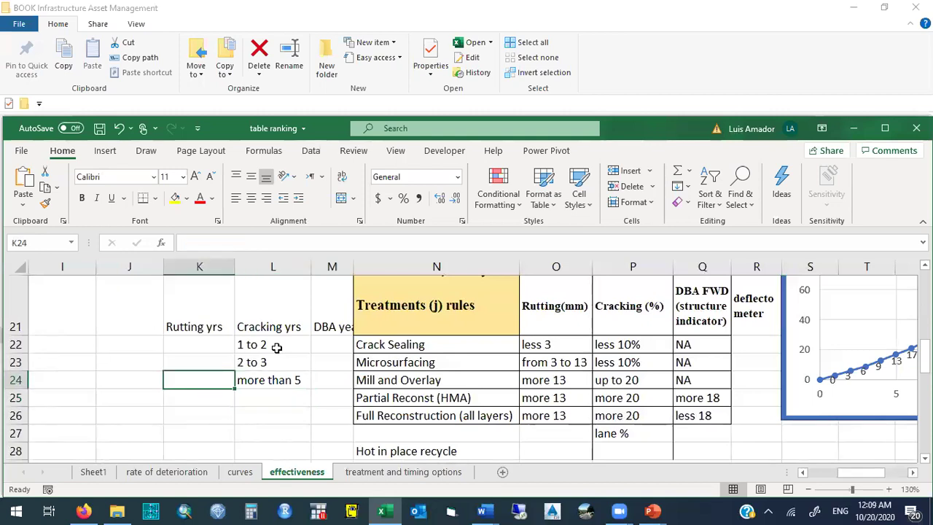
{"action": "type", "text": "more than 5"}
{"action": "key", "text": "Return"}
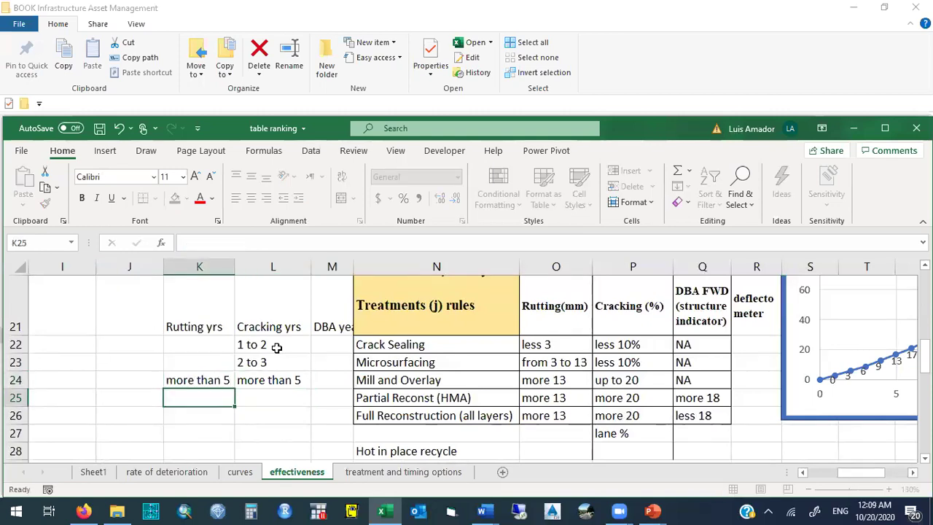
Compare the Mill and Overlay year entries in row 24 with the cracking chart and the cracking rules
{"action": "key", "text": "Up"}
{"action": "key", "text": "Up"}
{"action": "key", "text": "Up"}
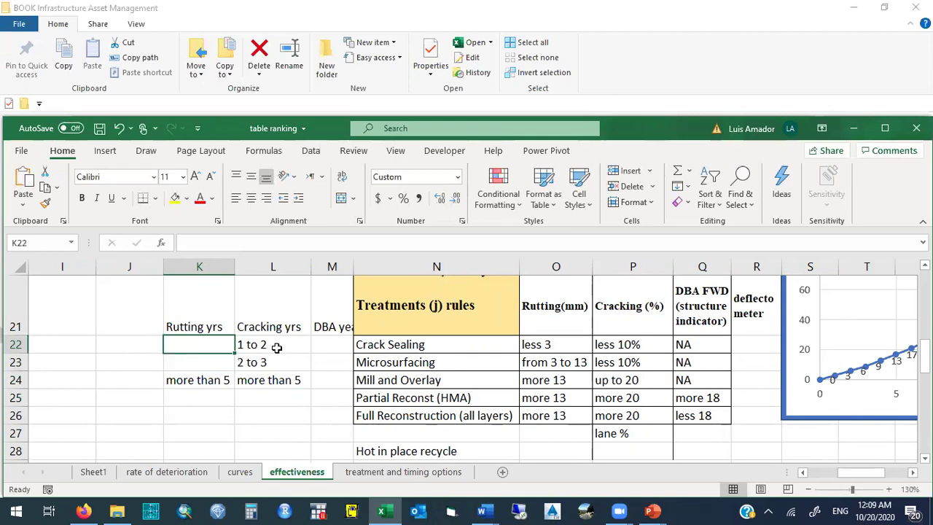
{"action": "left_click_drag", "start_coordinate": [872, 472], "coordinate": [880, 478]}
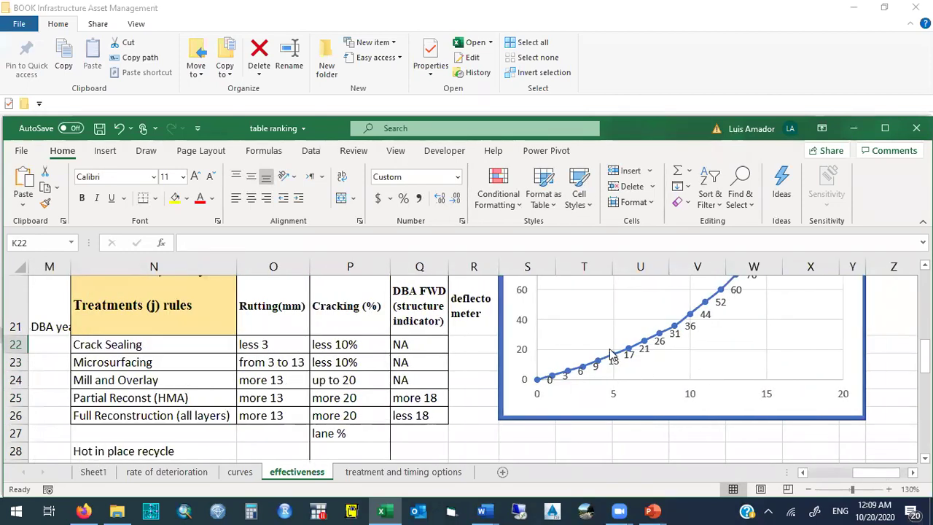
{"action": "left_click_drag", "start_coordinate": [873, 478], "coordinate": [855, 474]}
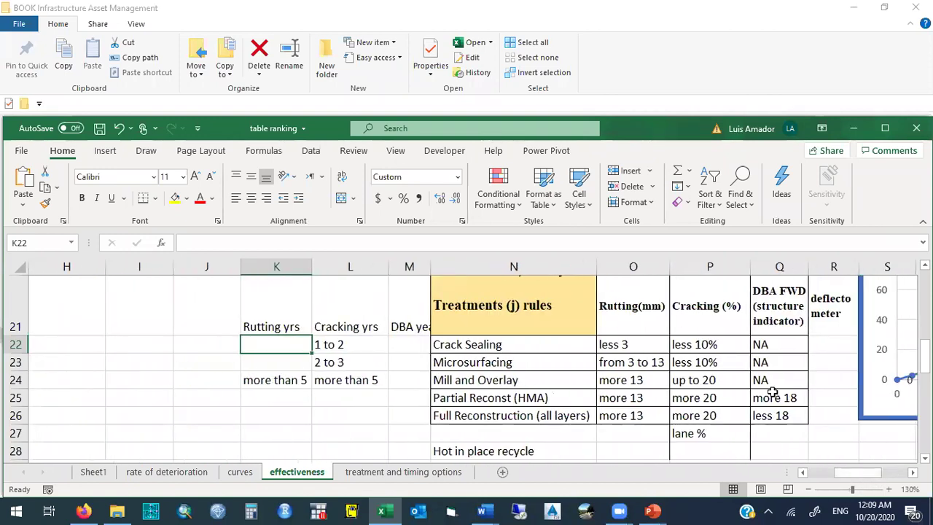
{"action": "left_click", "coordinate": [709, 378]}
{"action": "left_click_drag", "start_coordinate": [698, 398], "coordinate": [344, 392]}
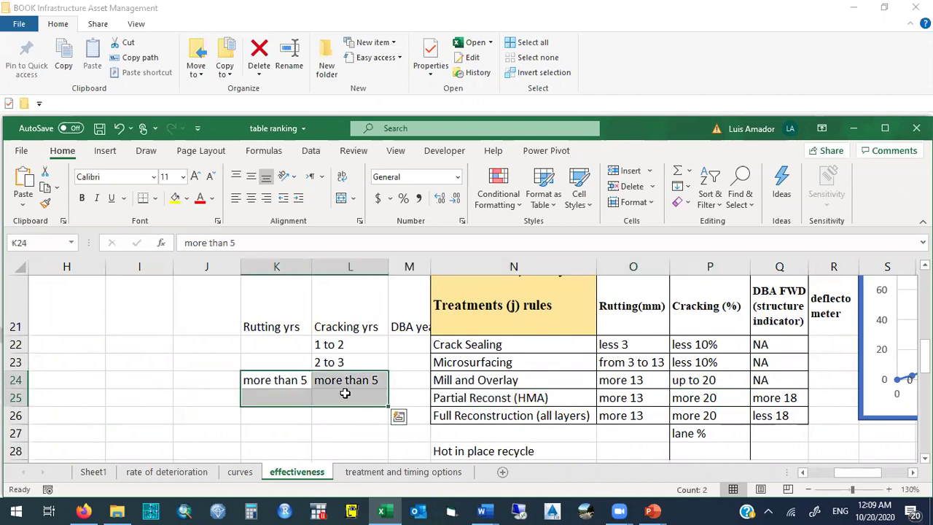
{"action": "left_click", "coordinate": [714, 378]}
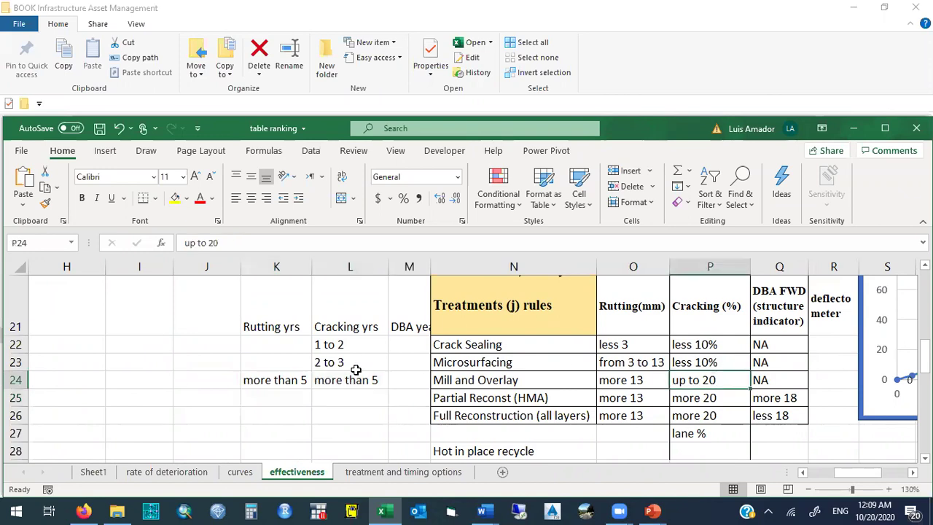
Replace the Mill and Overlay rutting years in K24 with 4.5
{"action": "left_click", "coordinate": [288, 380]}
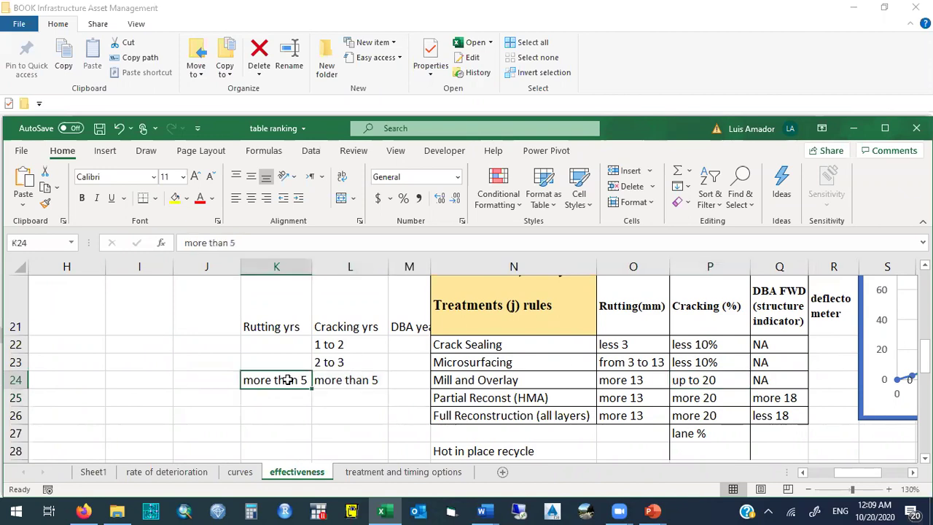
{"action": "key", "text": "Delete"}
{"action": "left_click_drag", "start_coordinate": [854, 476], "coordinate": [848, 475]}
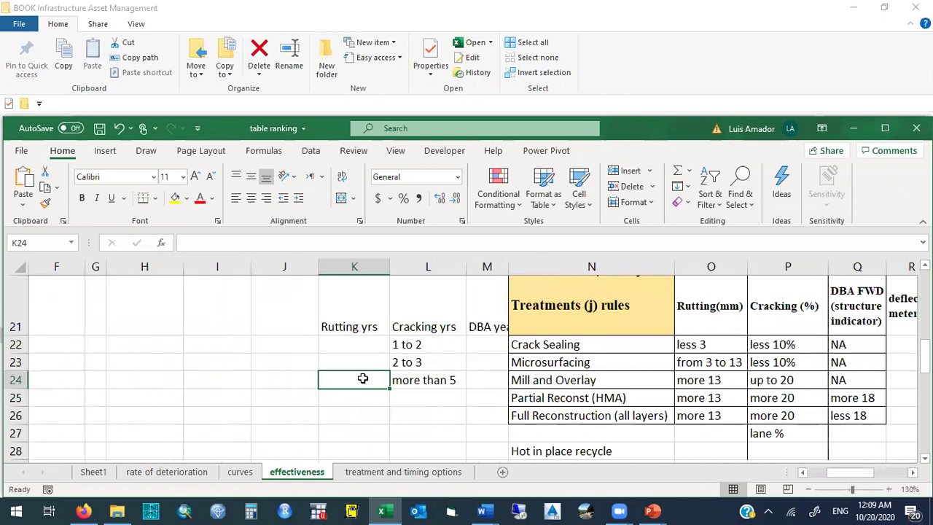
{"action": "type", "text": "4.5"}
{"action": "key", "text": "Up"}
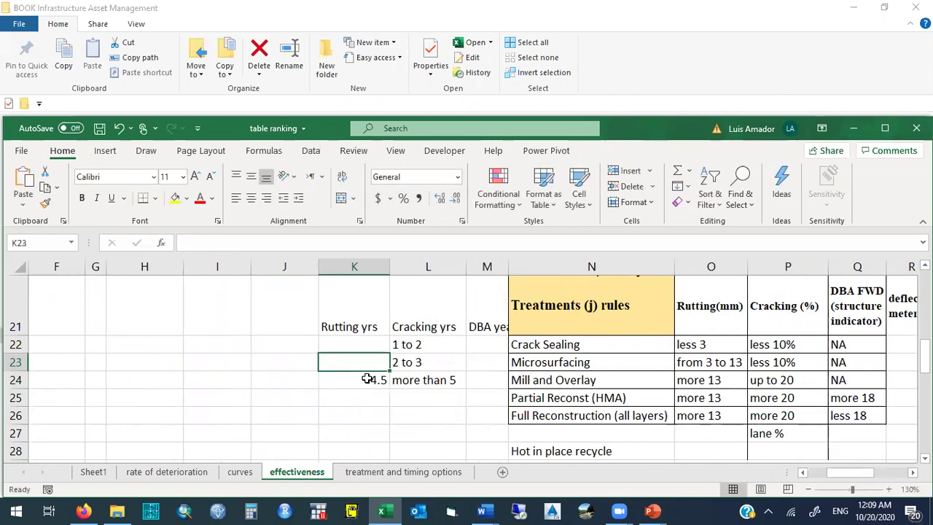
Read the DBA decay chart against the structural rules and enter 11.5 as the Partial Reconst (HMA) DBA years in M25
{"action": "left_click_drag", "start_coordinate": [827, 475], "coordinate": [849, 474]}
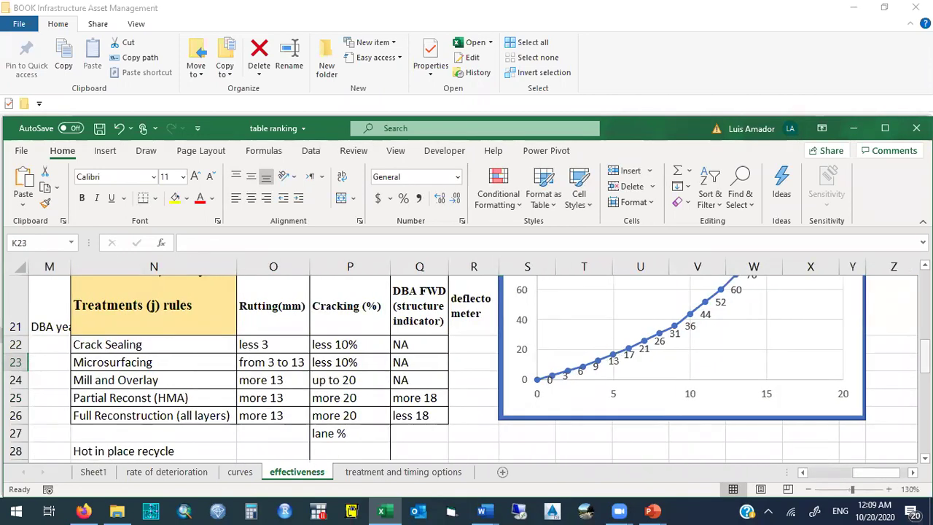
{"action": "left_click_drag", "start_coordinate": [925, 357], "coordinate": [924, 286]}
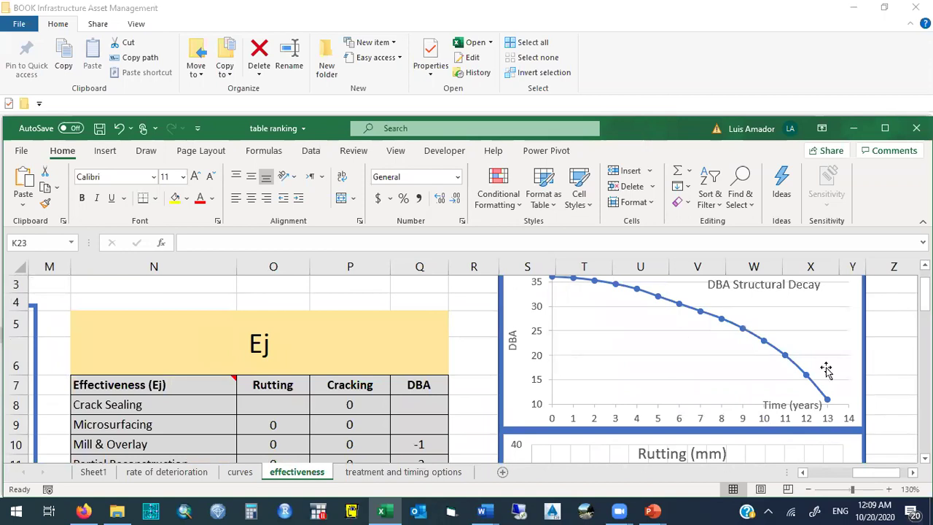
{"action": "mouse_move", "coordinate": [793, 364]}
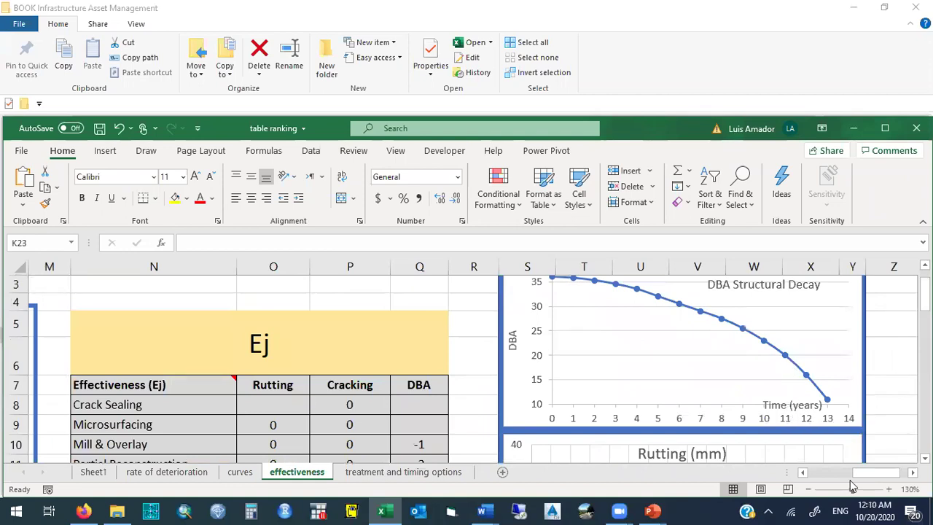
{"action": "scroll", "coordinate": [868, 473], "scroll_direction": "left", "scroll_amount": 6}
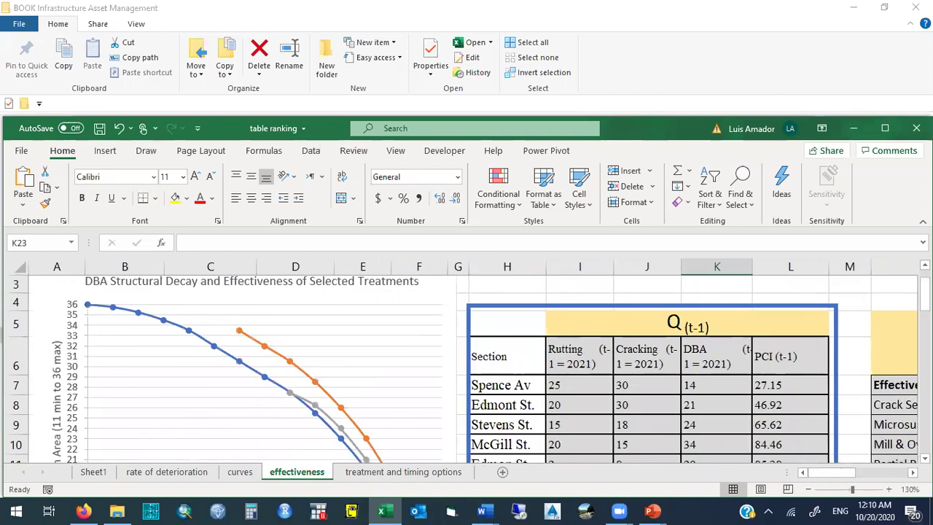
{"action": "scroll", "coordinate": [467, 364], "scroll_direction": "down", "scroll_amount": 6}
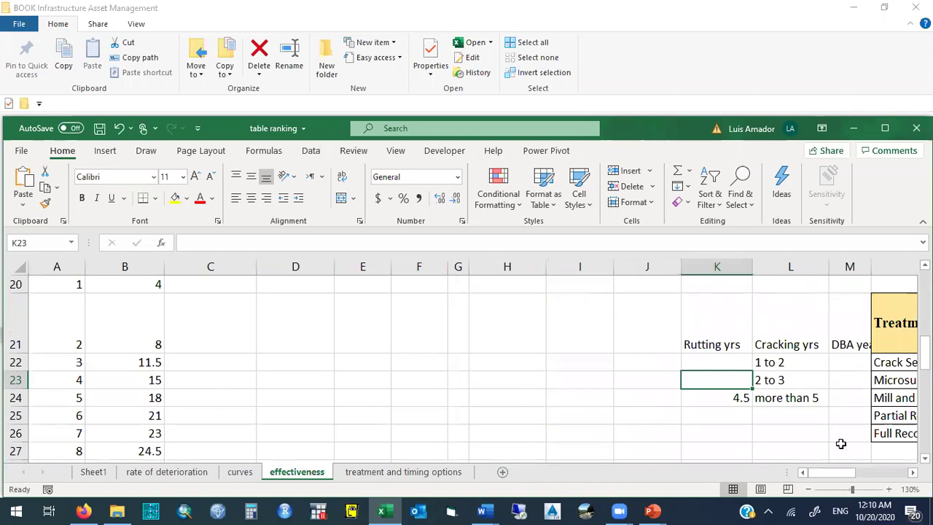
{"action": "left_click", "coordinate": [913, 472]}
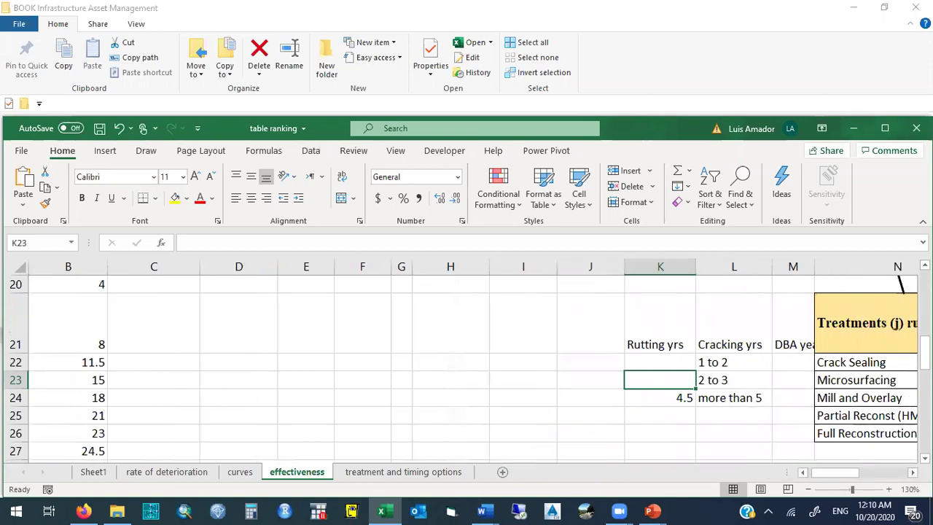
{"action": "scroll", "coordinate": [913, 473], "scroll_direction": "right", "scroll_amount": 5}
{"action": "left_click", "coordinate": [797, 415]}
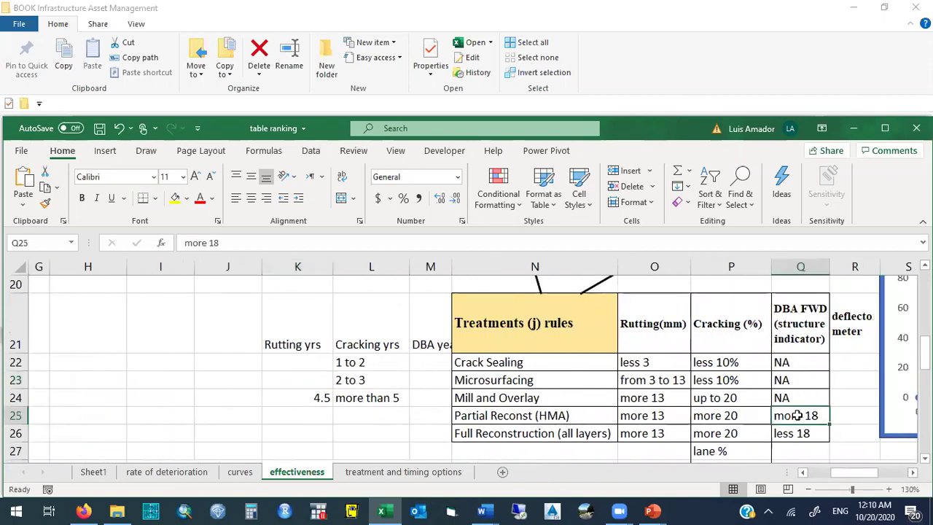
{"action": "left_click", "coordinate": [422, 420]}
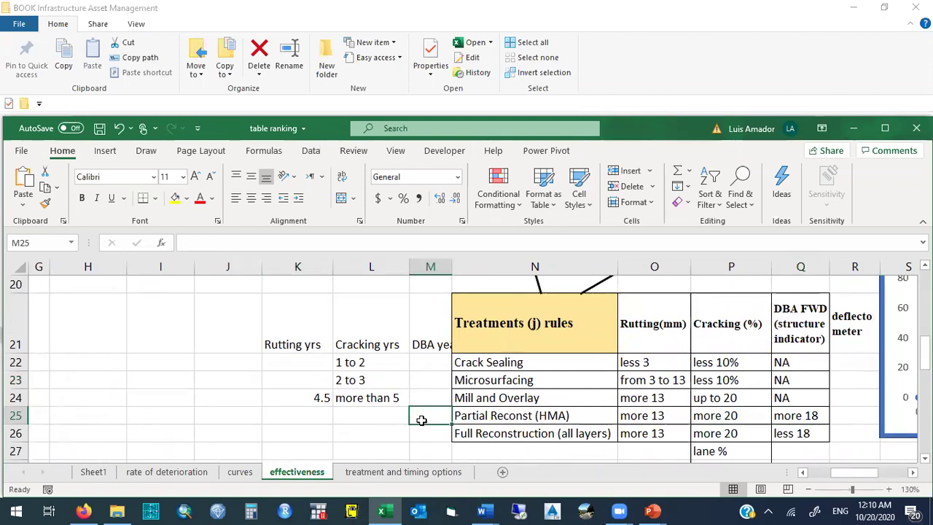
{"action": "type", "text": "11.5"}
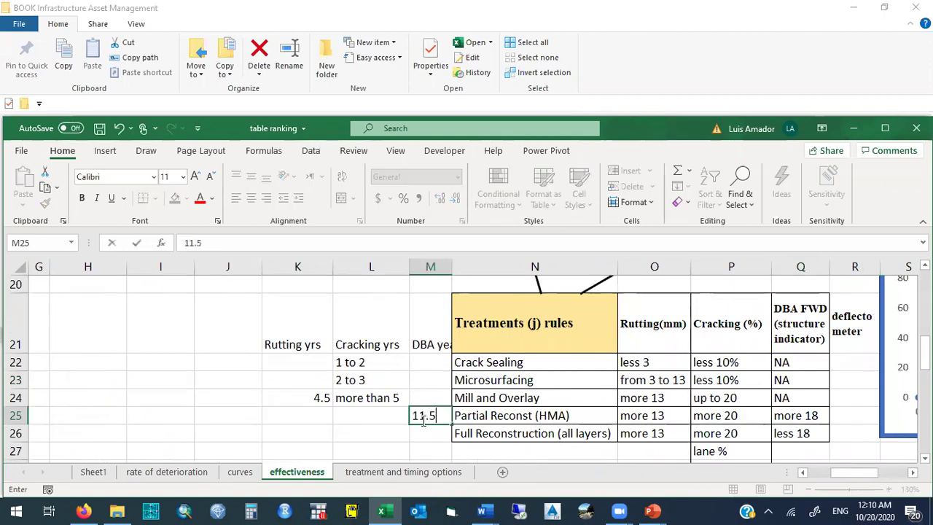
Fill the DBA years for Crack Sealing, Microsurfacing and Mill and Overlay in M22:M24 with NA
{"action": "key", "text": "Up"}
{"action": "key", "text": "Up"}
{"action": "key", "text": "Up"}
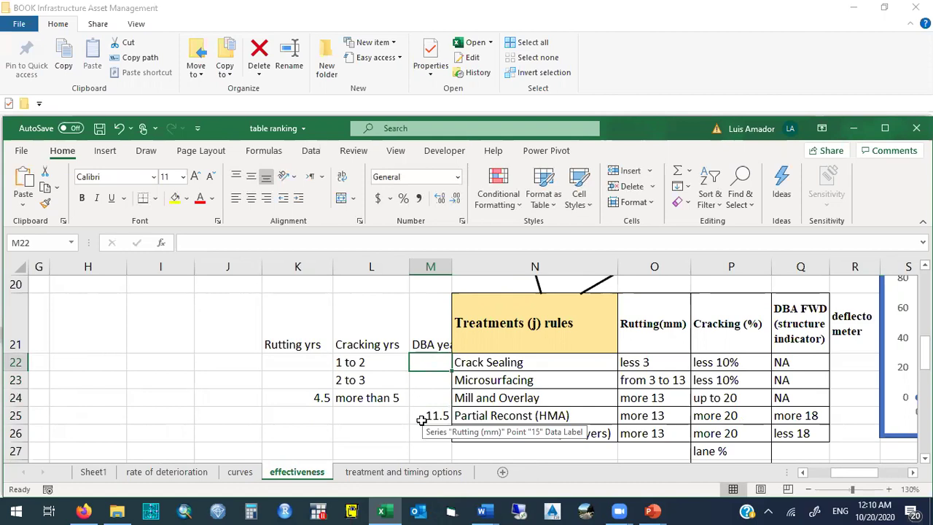
{"action": "type", "text": "NA"}
{"action": "key", "text": "Return"}
{"action": "type", "text": "NA"}
{"action": "key", "text": "Return"}
{"action": "type", "text": "NA"}
{"action": "key", "text": "Return"}
{"action": "key", "text": "Left"}
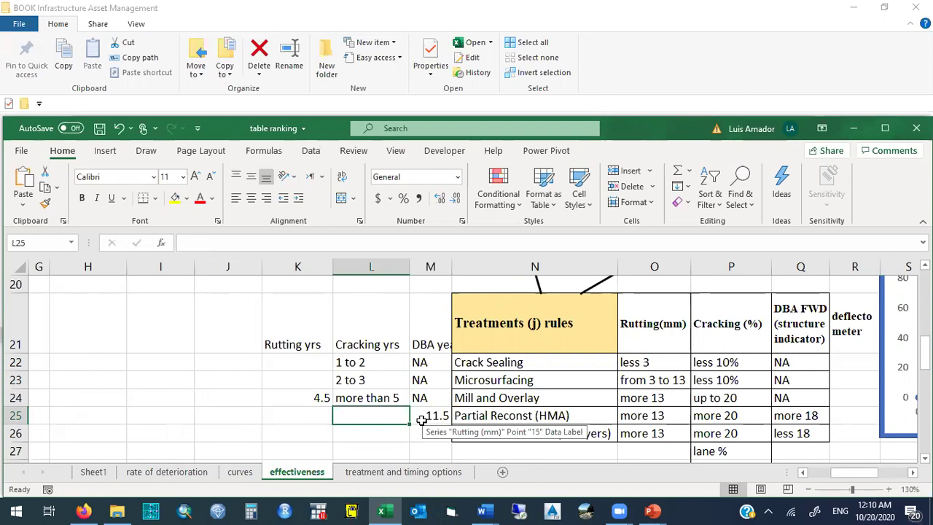
Check the cracking chart against the 10% limit and replace the Microsurfacing cracking years in L23 with 4
{"action": "key", "text": "Up"}
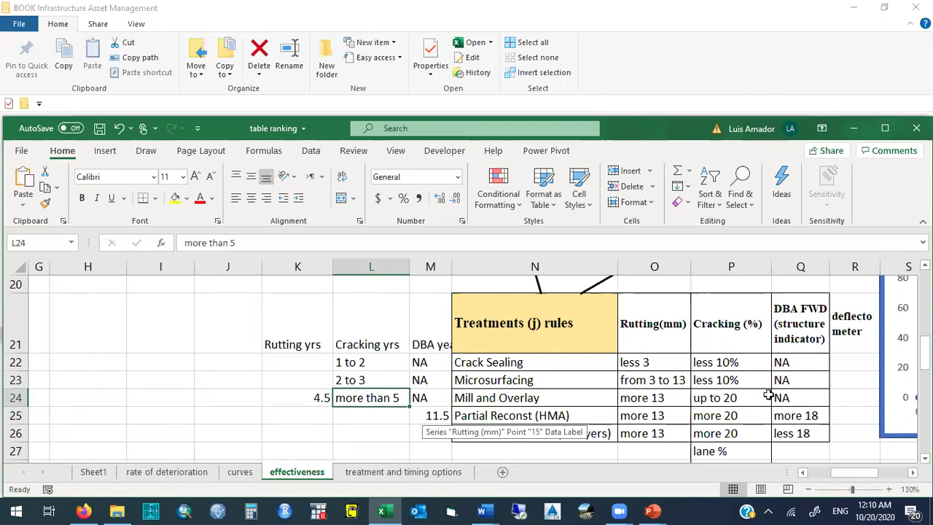
{"action": "left_click_drag", "start_coordinate": [847, 473], "coordinate": [869, 472]}
{"action": "left_click_drag", "start_coordinate": [924, 358], "coordinate": [925, 355]}
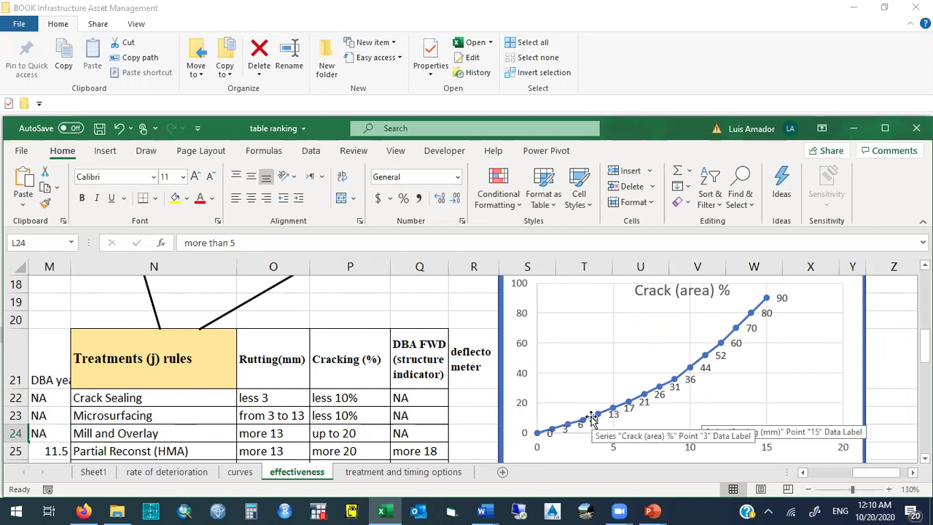
{"action": "left_click", "coordinate": [866, 477]}
{"action": "left_click_drag", "start_coordinate": [866, 478], "coordinate": [835, 478]}
{"action": "scroll", "coordinate": [466, 365], "scroll_direction": "down", "scroll_amount": 1}
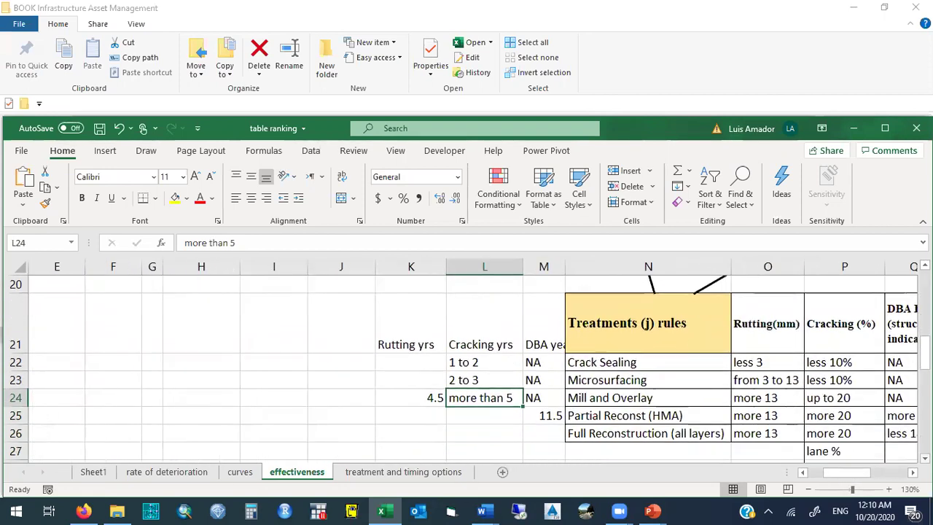
{"action": "left_click", "coordinate": [485, 378]}
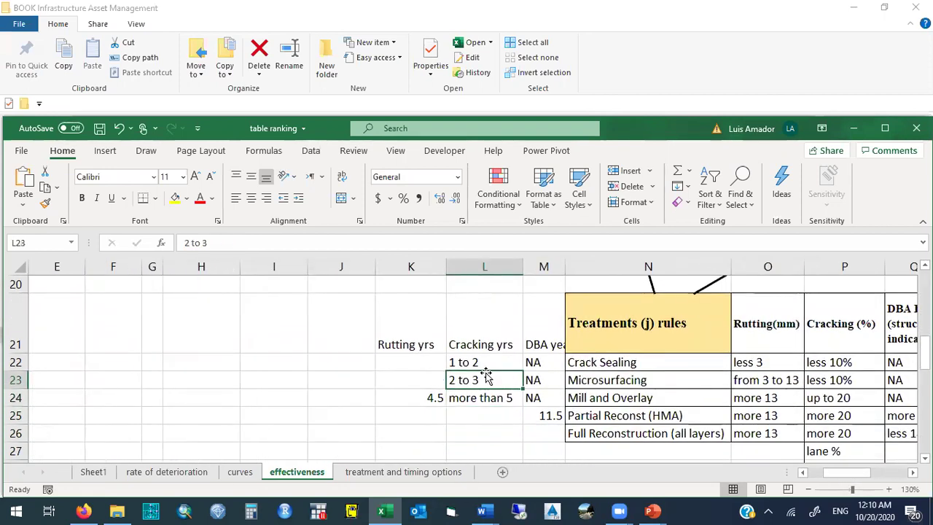
{"action": "type", "text": "4"}
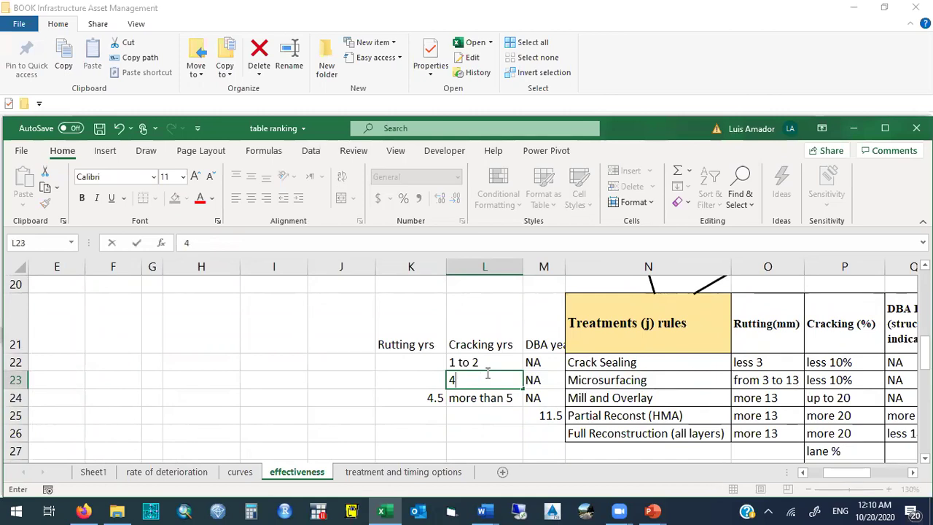
{"action": "key", "text": "Up"}
{"action": "key", "text": "Down"}
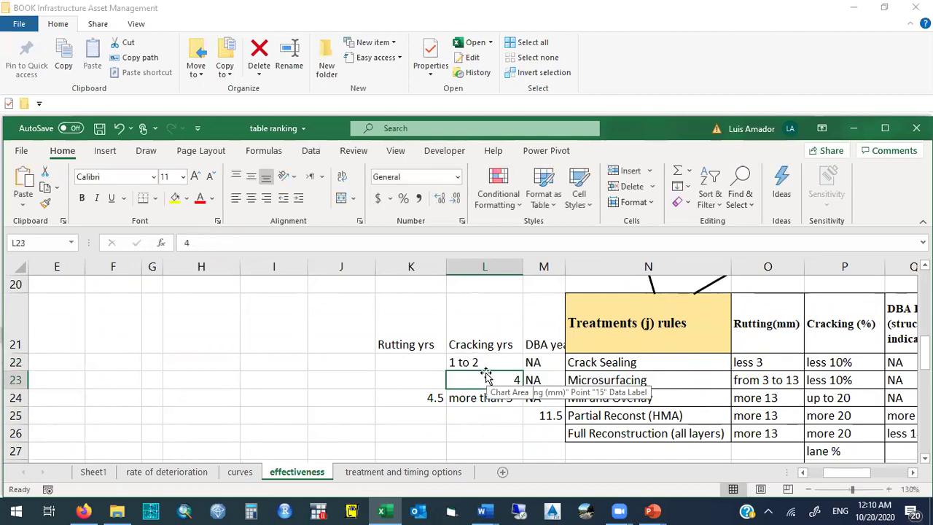
Read the rutting chart for the Microsurfacing rule and enter 1 as its rutting years in K23
{"action": "key", "text": "Left"}
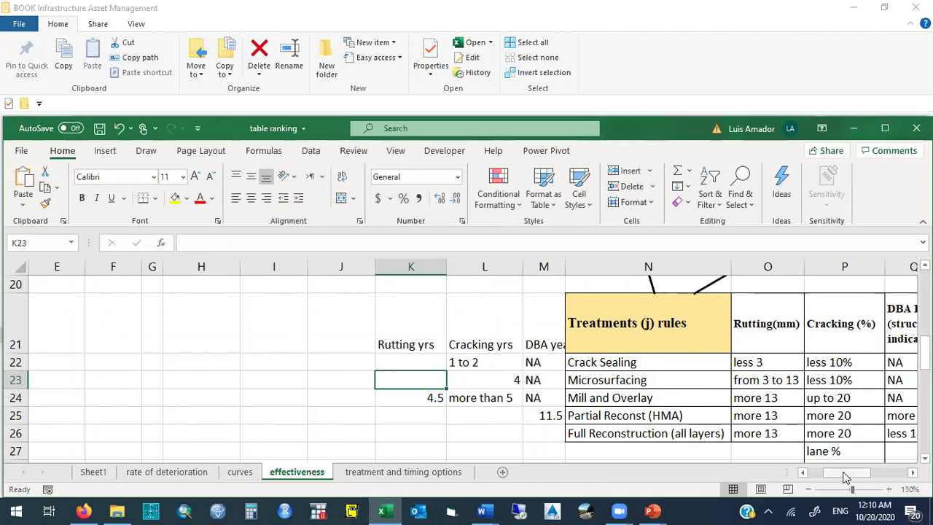
{"action": "left_click_drag", "start_coordinate": [847, 477], "coordinate": [880, 476]}
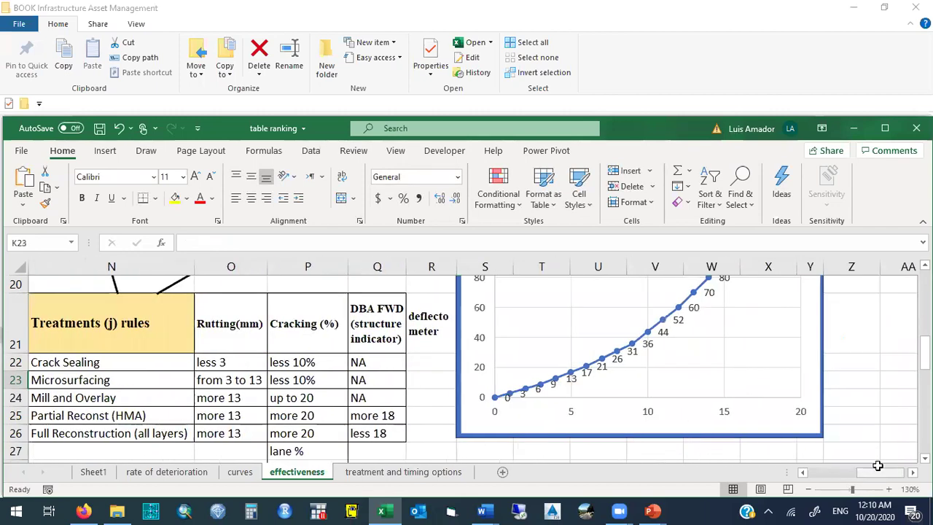
{"action": "left_click_drag", "start_coordinate": [925, 352], "coordinate": [924, 319]}
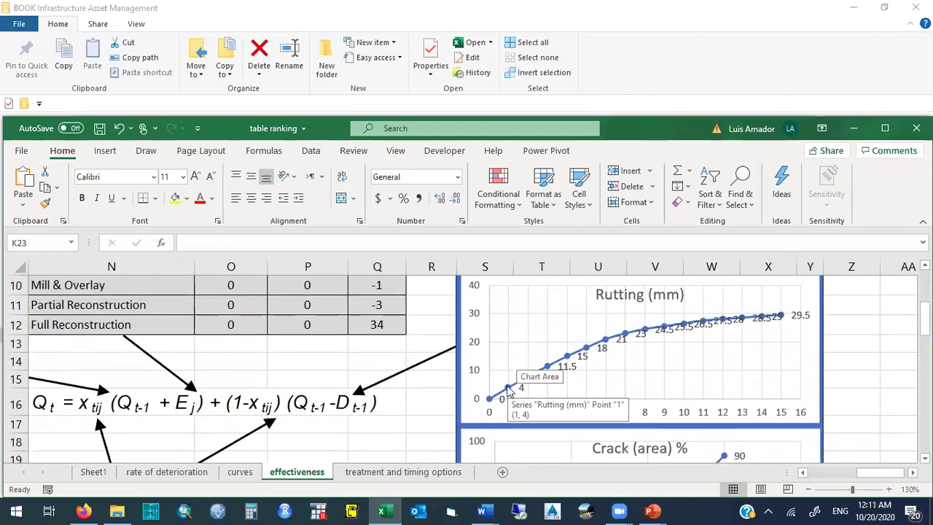
{"action": "scroll", "coordinate": [467, 369], "scroll_direction": "down", "scroll_amount": 4}
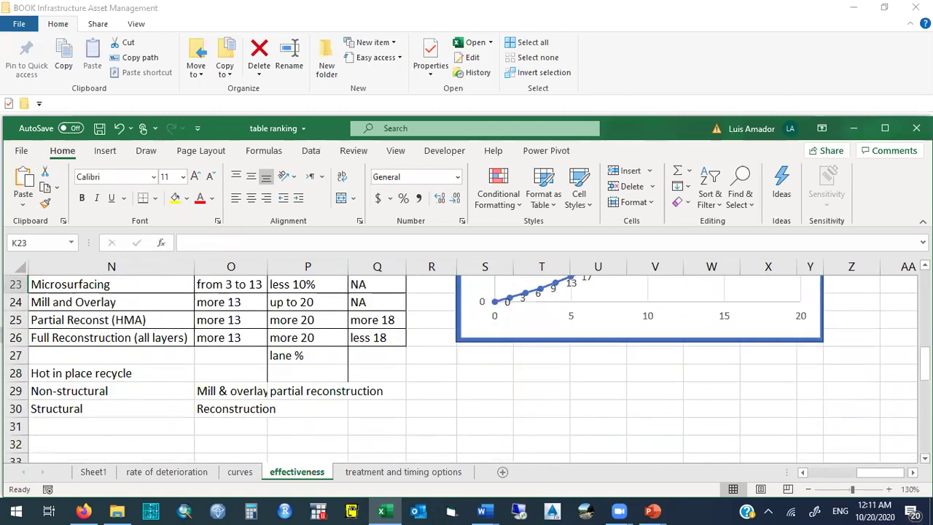
{"action": "left_click_drag", "start_coordinate": [881, 474], "coordinate": [853, 474]}
{"action": "left_click_drag", "start_coordinate": [925, 362], "coordinate": [925, 352]}
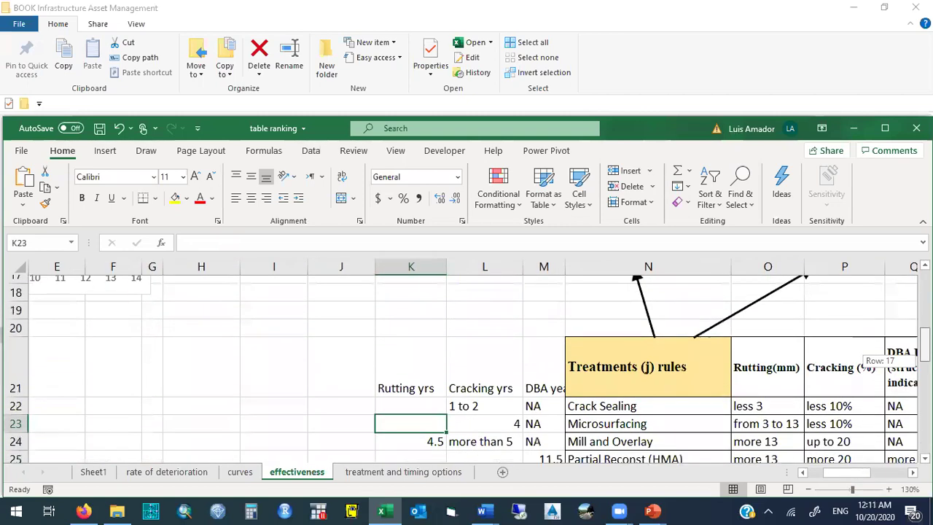
{"action": "type", "text": "1"}
{"action": "key", "text": "Up"}
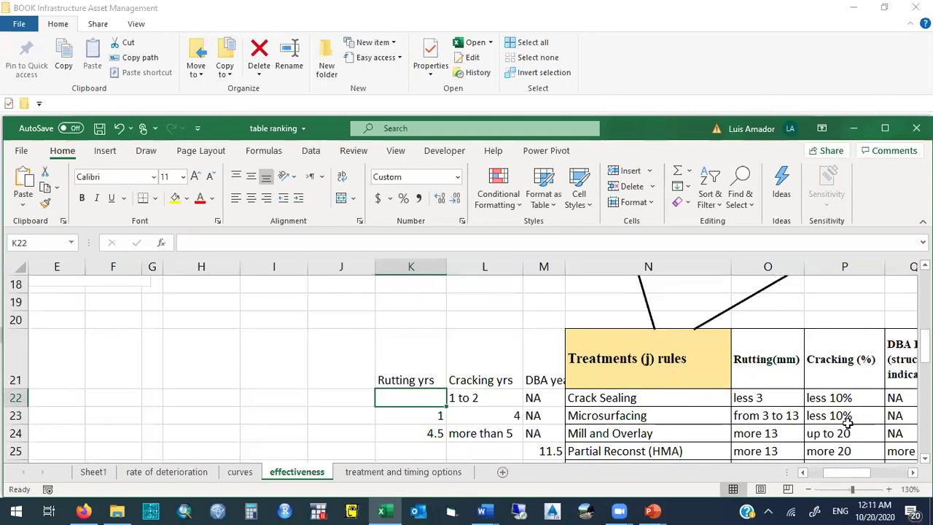
Highlight the treatment years in K22:M25 and glance at the treatment and timing options sheet
{"action": "left_click_drag", "start_coordinate": [410, 397], "coordinate": [534, 451]}
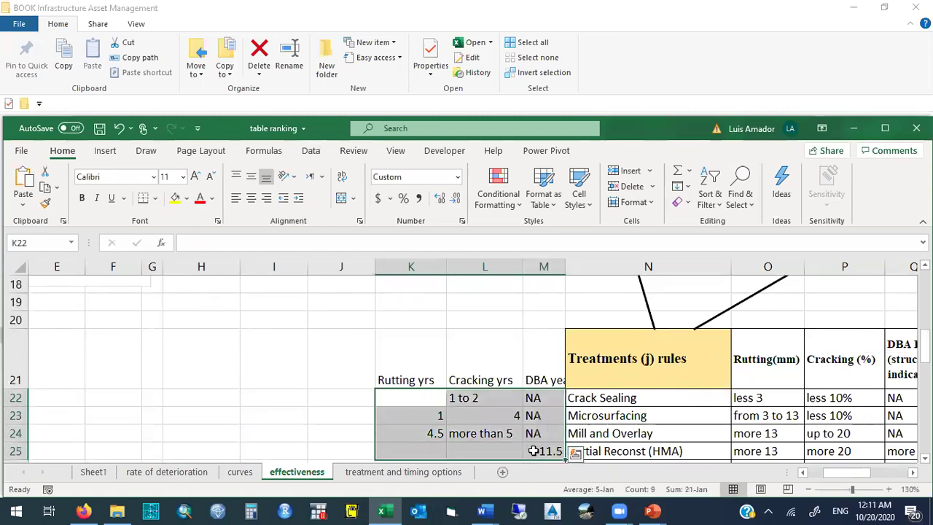
{"action": "left_click", "coordinate": [404, 473]}
{"action": "left_click", "coordinate": [297, 473]}
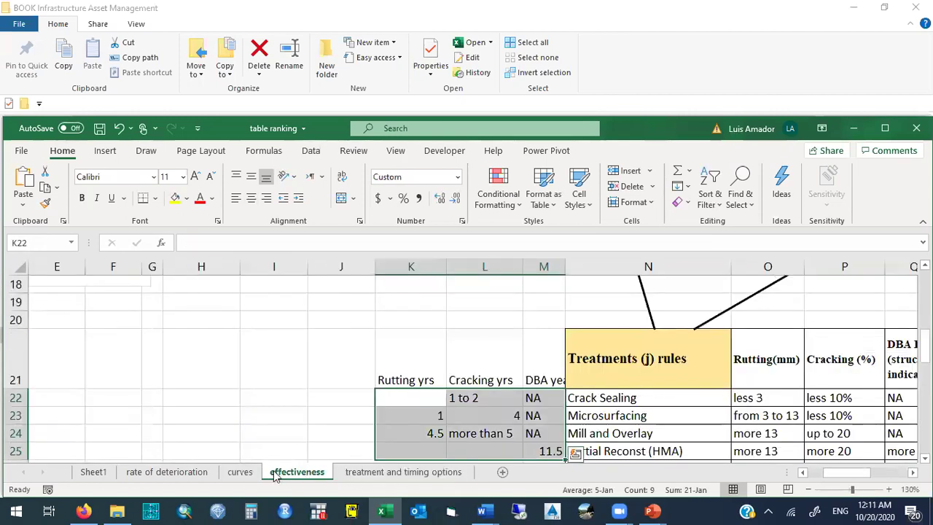
Look over the curves and rate of deterioration sheets and bring the Rutting (mm) chart on the curves sheet into view
{"action": "left_click", "coordinate": [241, 473]}
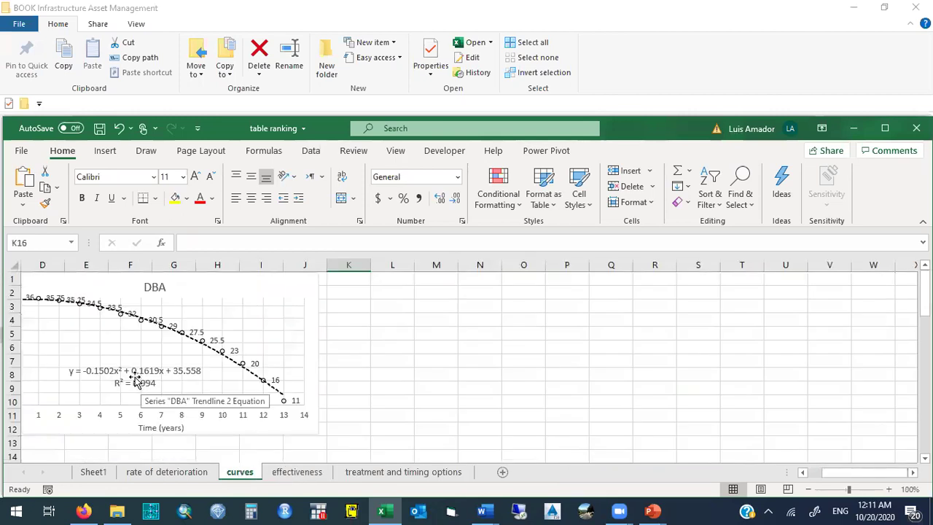
{"action": "left_click", "coordinate": [181, 472]}
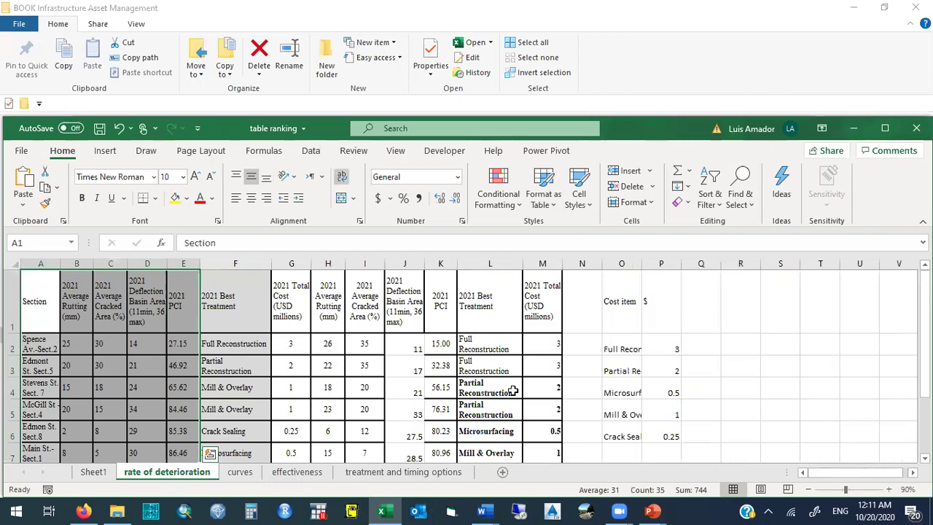
{"action": "left_click", "coordinate": [245, 473]}
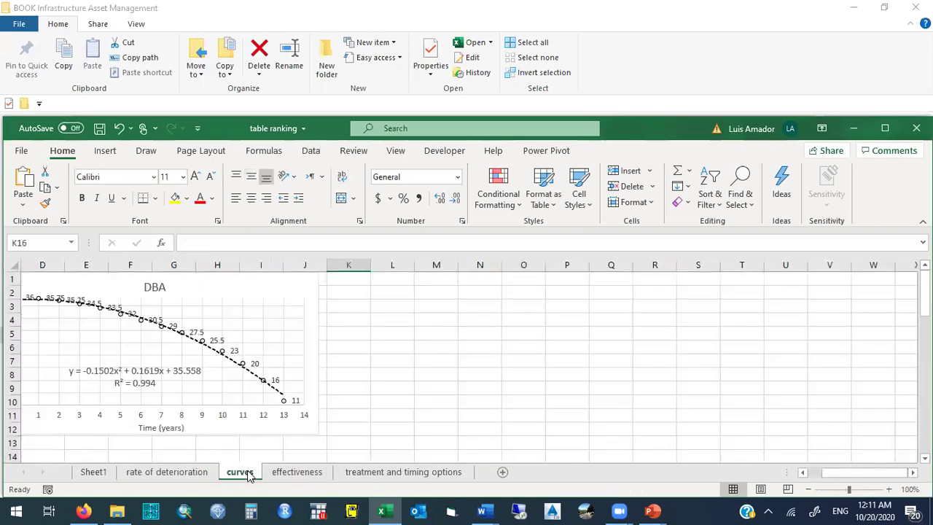
{"action": "left_click_drag", "start_coordinate": [831, 473], "coordinate": [806, 473]}
{"action": "left_click_drag", "start_coordinate": [924, 298], "coordinate": [925, 356]}
{"action": "left_click", "coordinate": [253, 301]}
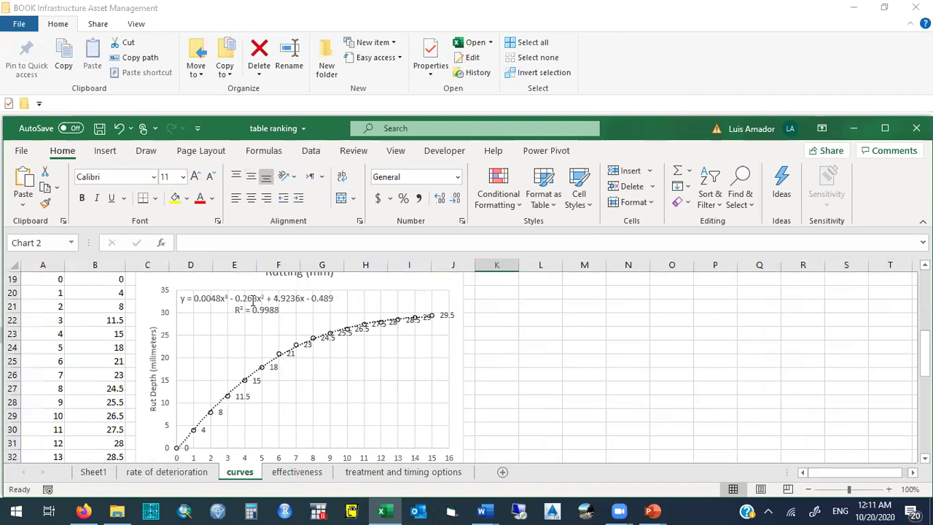
Examine the Time and Rutting (mm) values on the curves sheet together with the rutting chart's trendline equation
{"action": "left_click", "coordinate": [59, 295]}
{"action": "key", "text": "Up"}
{"action": "key", "text": "Up"}
{"action": "key", "text": "Down"}
{"action": "key", "text": "Down"}
{"action": "key", "text": "Down"}
{"action": "key", "text": "Down"}
{"action": "key", "text": "Down"}
{"action": "key", "text": "Right"}
{"action": "key", "text": "Left"}
{"action": "key", "text": "Up"}
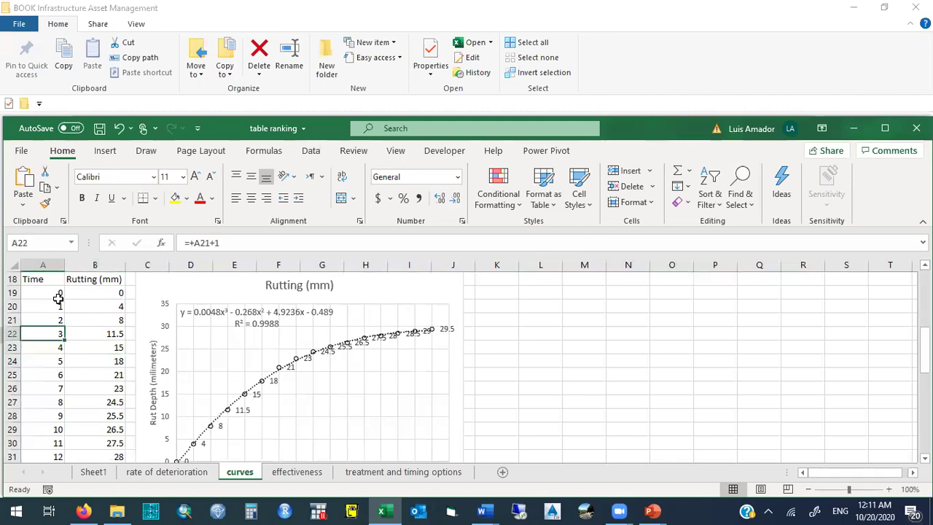
{"action": "left_click", "coordinate": [255, 314]}
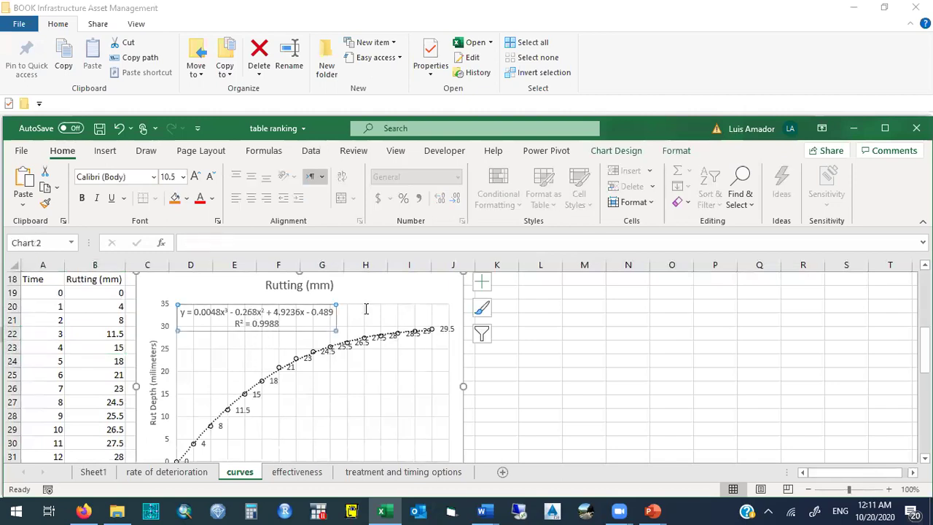
Show the treatment and timing options sheet, and open the recent workbook "treatment effectiveness"
{"action": "left_click", "coordinate": [321, 473]}
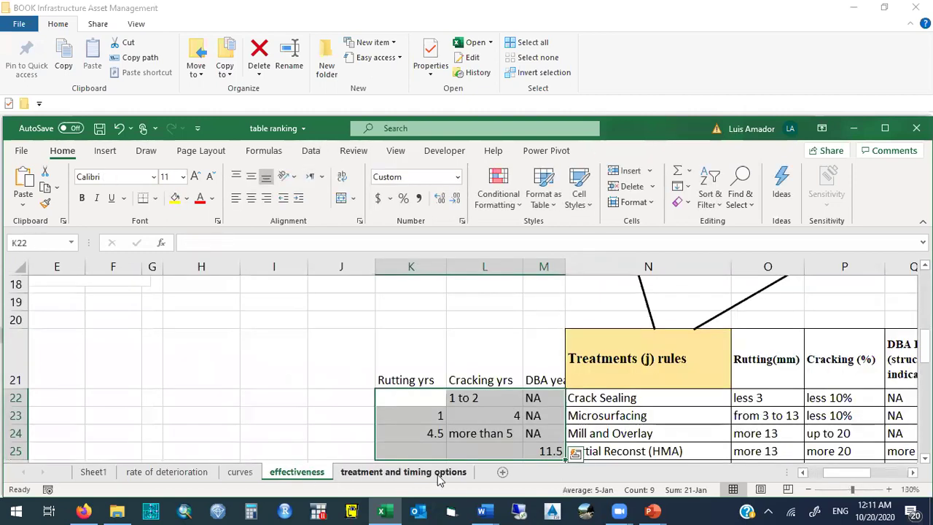
{"action": "left_click", "coordinate": [425, 478]}
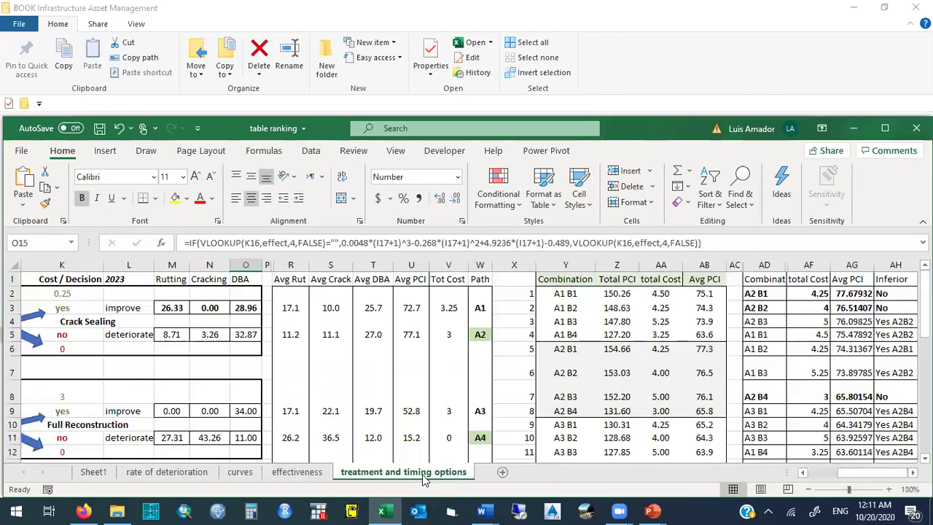
{"action": "right_click", "coordinate": [383, 510]}
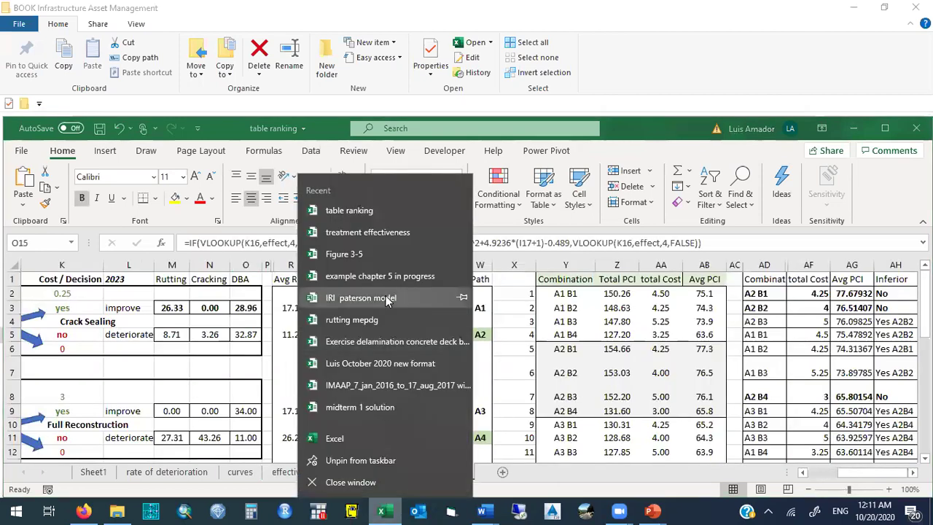
{"action": "left_click", "coordinate": [372, 233]}
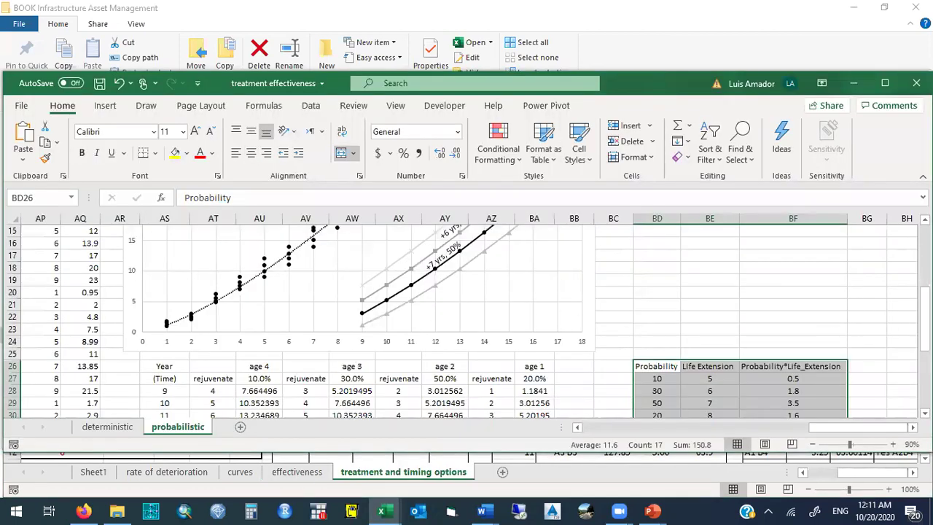
Examine the age and corrosion matrix on the probabilistic sheet, highlighting the whole table and its age column, and maximize the workbook window
{"action": "scroll", "coordinate": [467, 321], "scroll_direction": "up", "scroll_amount": 5}
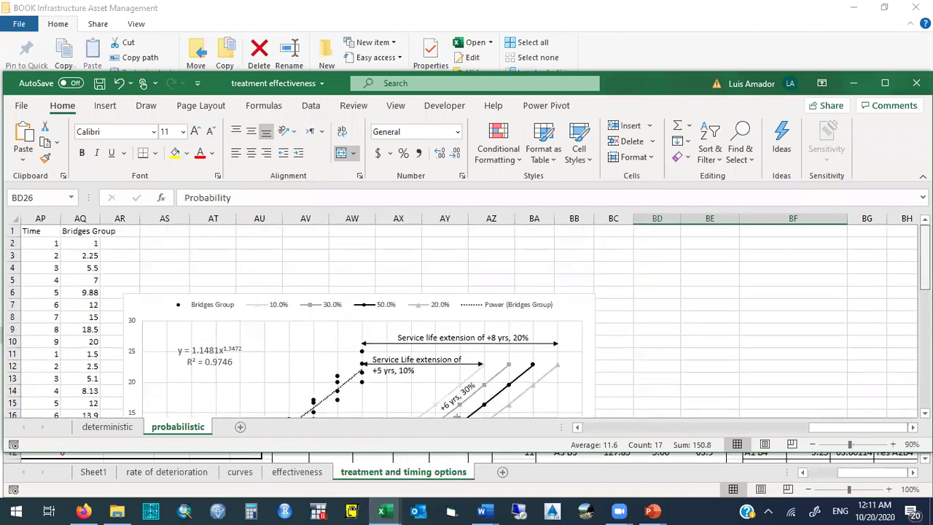
{"action": "left_click_drag", "start_coordinate": [845, 428], "coordinate": [760, 430]}
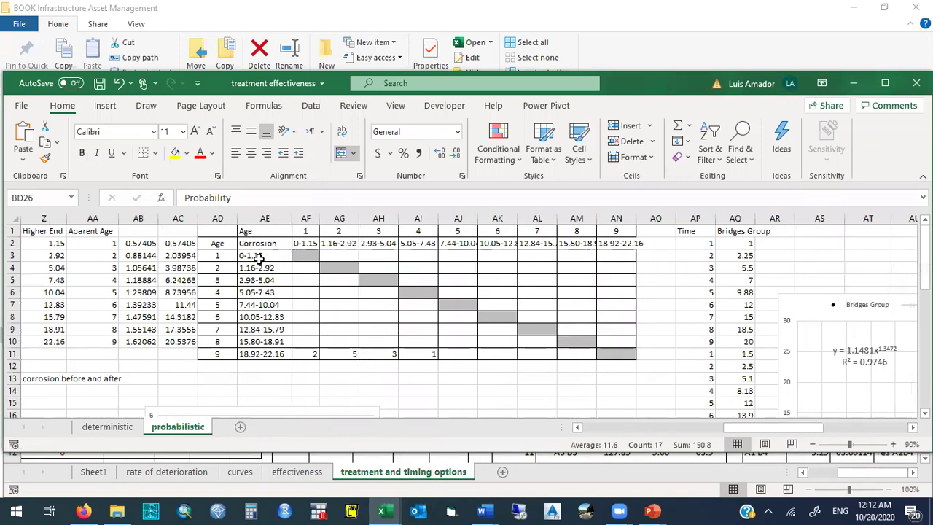
{"action": "left_click_drag", "start_coordinate": [222, 241], "coordinate": [600, 350]}
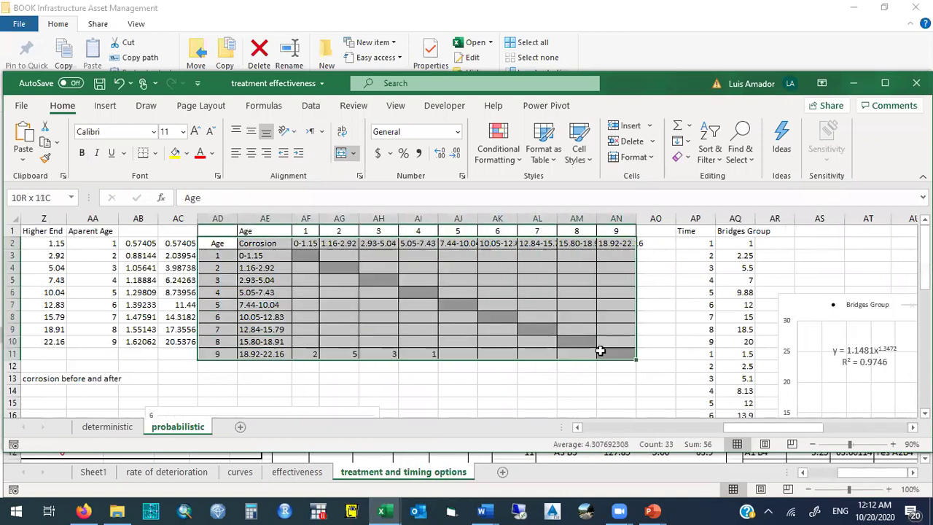
{"action": "left_click_drag", "start_coordinate": [219, 255], "coordinate": [219, 354]}
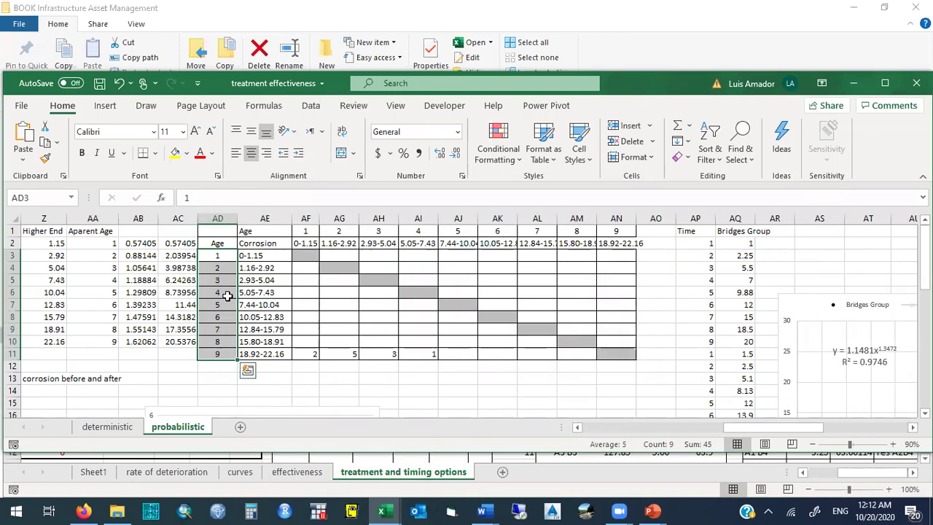
{"action": "left_click", "coordinate": [221, 292]}
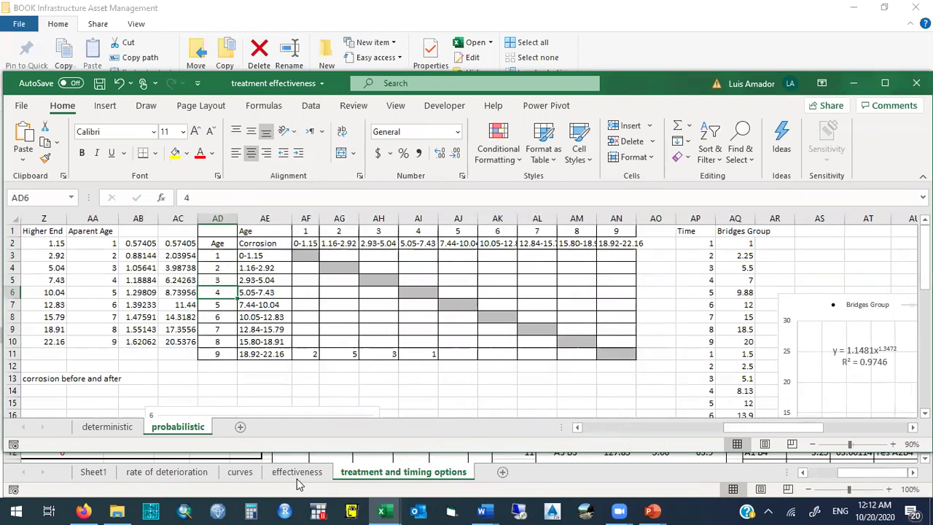
{"action": "mouse_move", "coordinate": [218, 305]}
{"action": "left_mouse_down"}
{"action": "mouse_move", "coordinate": [222, 330]}
{"action": "mouse_move", "coordinate": [224, 307]}
{"action": "left_mouse_up"}
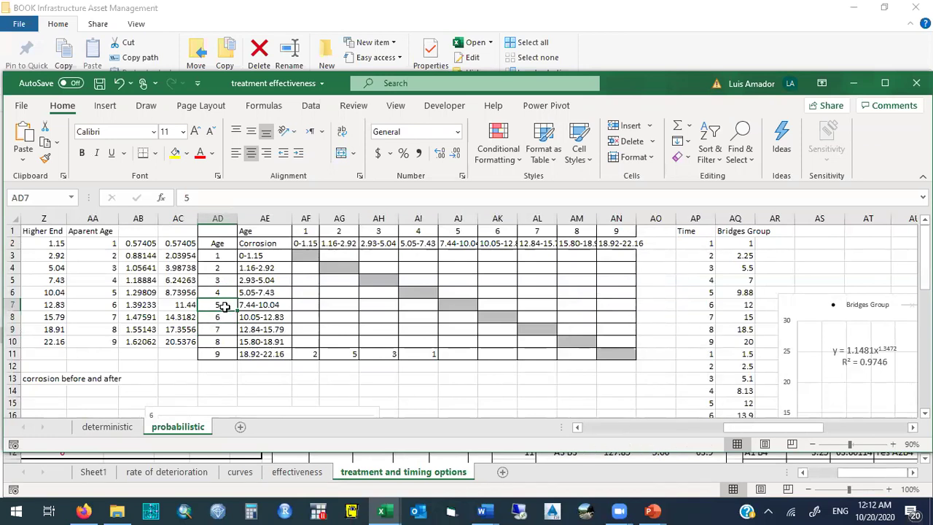
{"action": "double_click", "coordinate": [307, 91]}
Show the effectiveness sheet of the table ranking workbook and point out the Mill and Overlay and Partial Reconst (HMA) treatments
{"action": "mouse_move", "coordinate": [381, 511]}
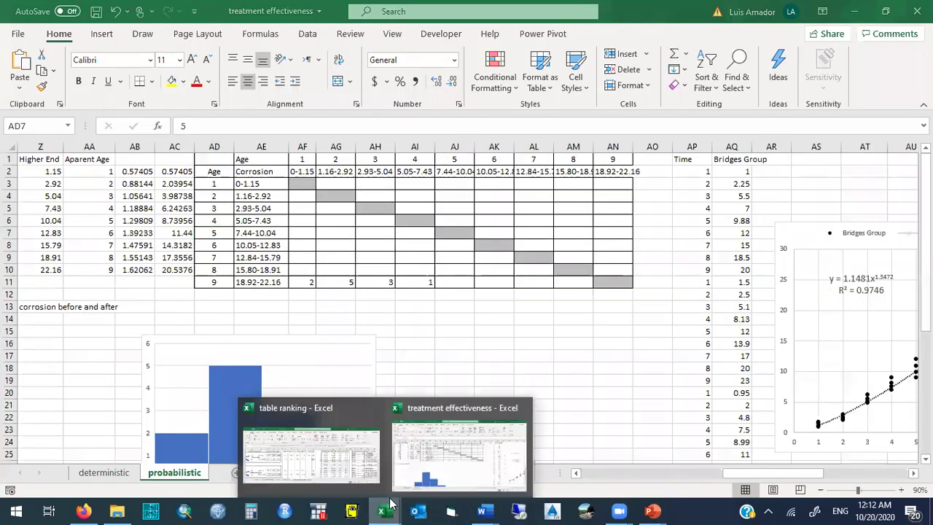
{"action": "left_click", "coordinate": [348, 452]}
{"action": "left_click", "coordinate": [295, 473]}
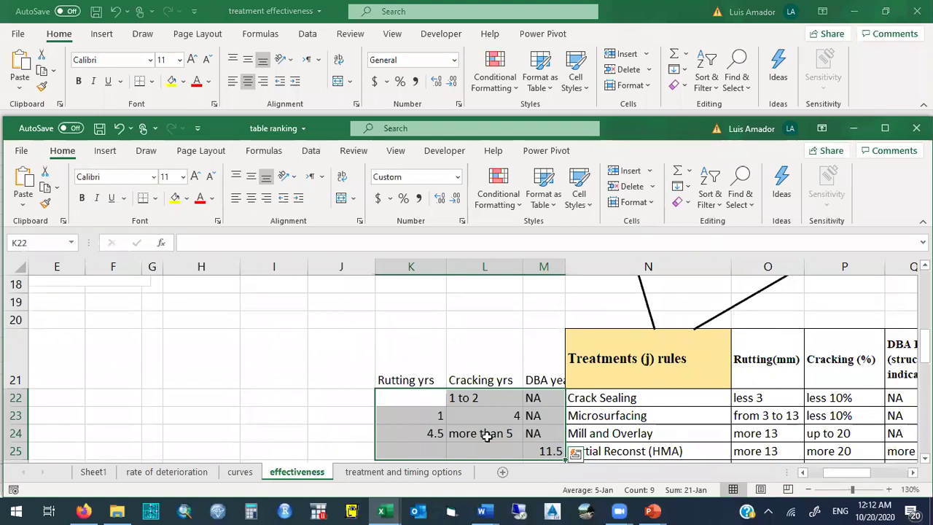
{"action": "left_click", "coordinate": [594, 434]}
{"action": "left_click", "coordinate": [611, 452]}
{"action": "scroll", "coordinate": [648, 398], "scroll_direction": "down", "scroll_amount": 1}
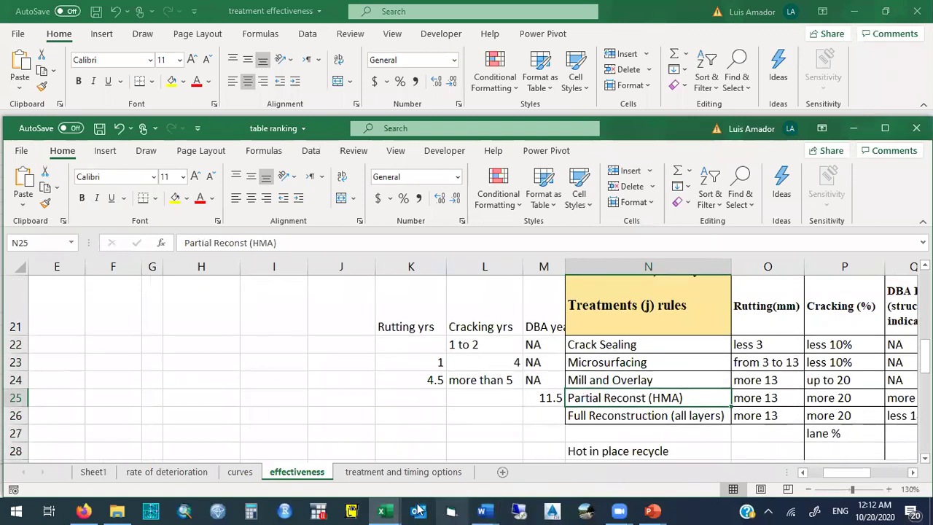
Return to the treatment effectiveness workbook and change the matrix header in AE2 to Cracking
{"action": "mouse_move", "coordinate": [381, 510]}
{"action": "left_click", "coordinate": [433, 464]}
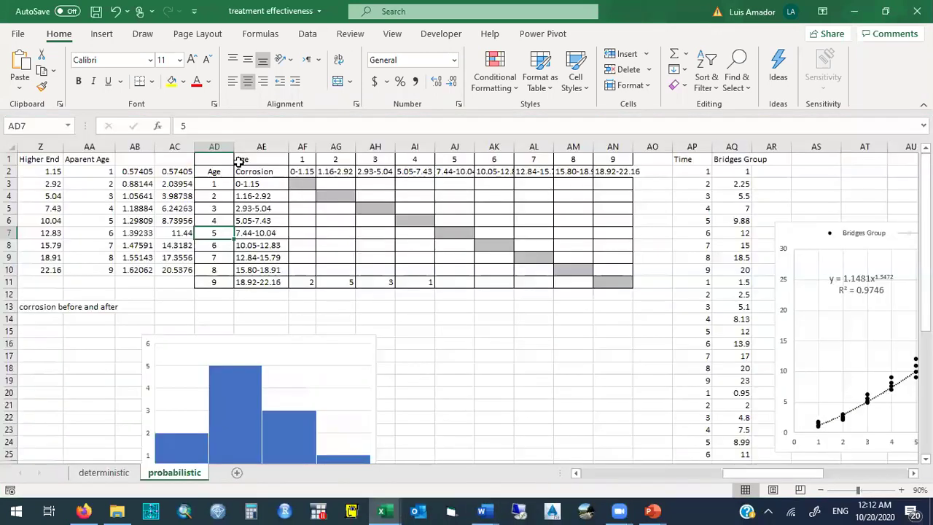
{"action": "left_click", "coordinate": [250, 170]}
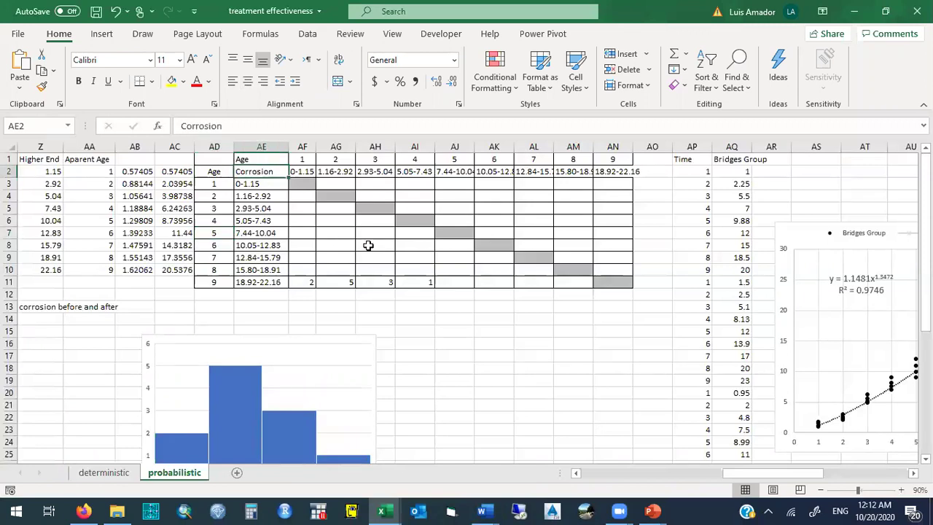
{"action": "type", "text": "Cracking"}
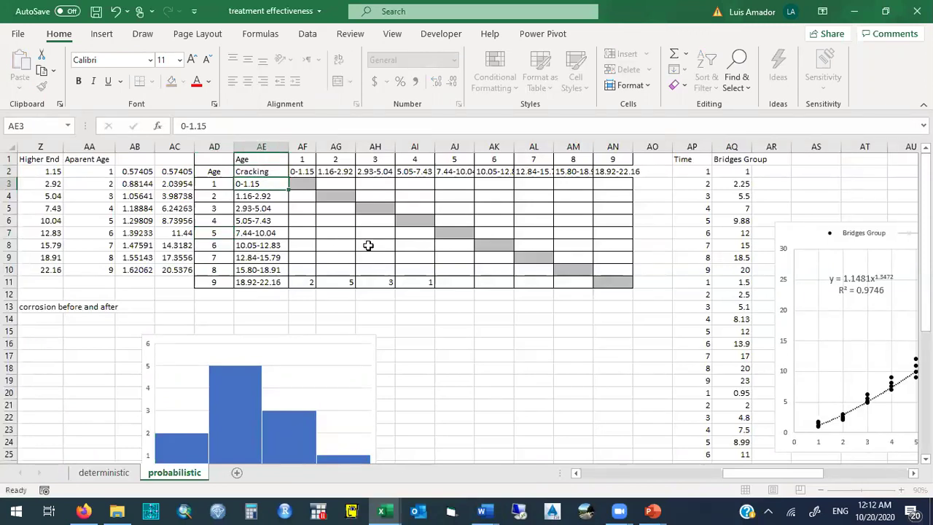
{"action": "key", "text": "Return"}
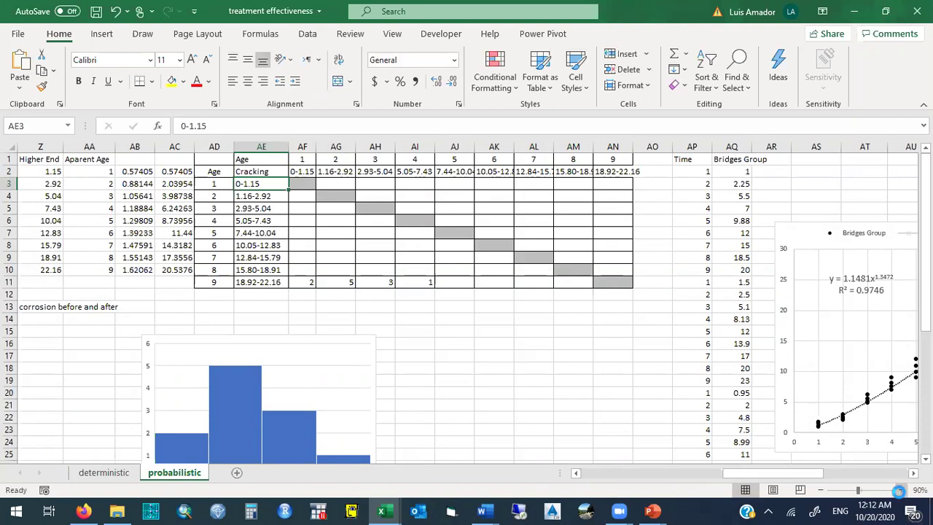
Change the matrix header in AE2 to Rutting
{"action": "left_click", "coordinate": [899, 490]}
{"action": "left_click", "coordinate": [898, 490]}
{"action": "left_click", "coordinate": [898, 490]}
{"action": "left_click", "coordinate": [898, 490]}
{"action": "left_click", "coordinate": [898, 490]}
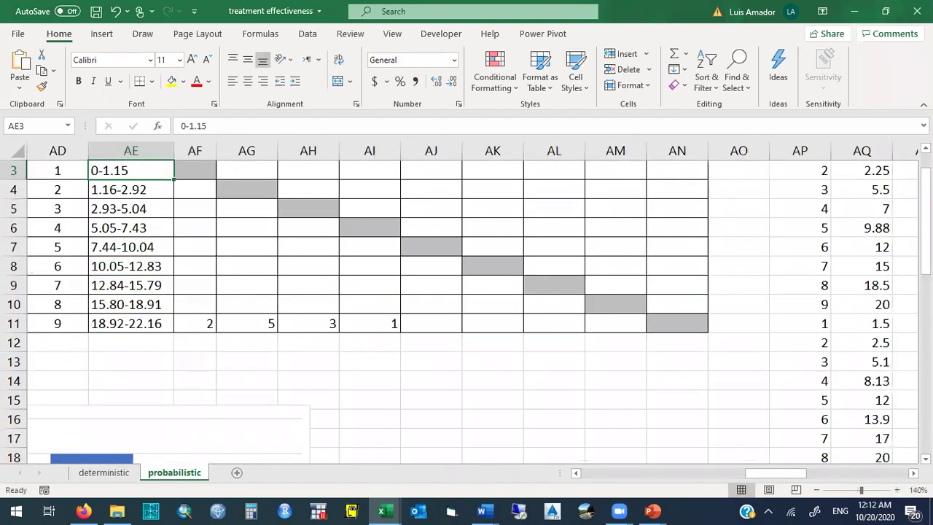
{"action": "scroll", "coordinate": [453, 194], "scroll_direction": "up", "scroll_amount": 1}
{"action": "left_click", "coordinate": [124, 191]}
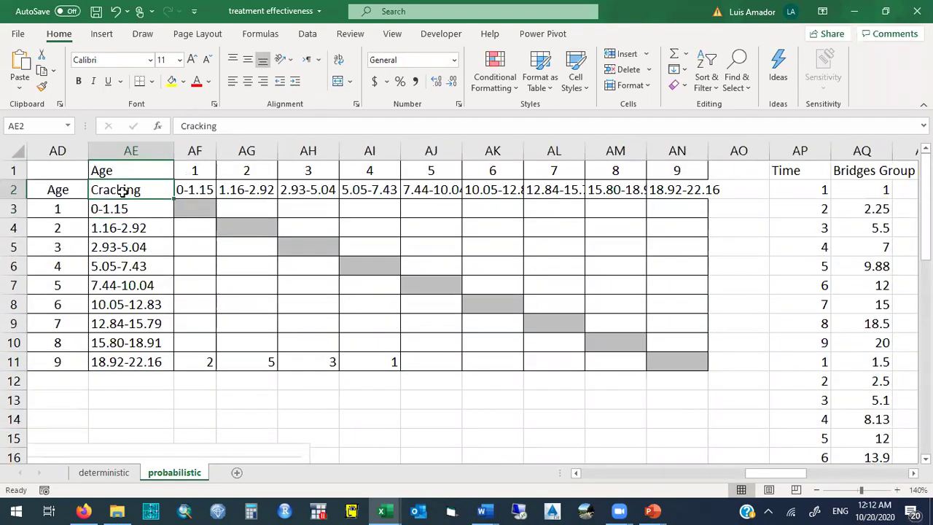
{"action": "type", "text": "Rutting"}
{"action": "key", "text": "Return"}
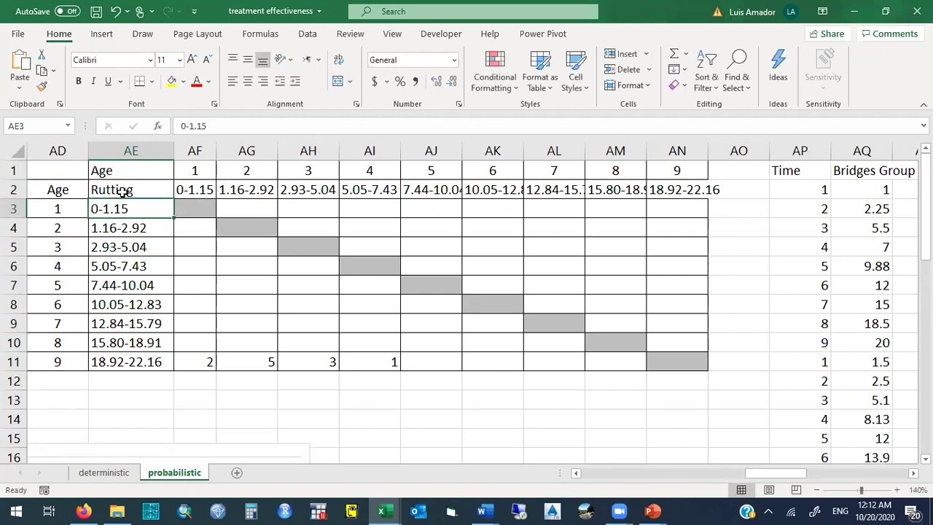
Relabel the matrix header in AE2 as DBA FWD, IRI and PCI in turn, as example indicators
{"action": "left_click", "coordinate": [159, 192]}
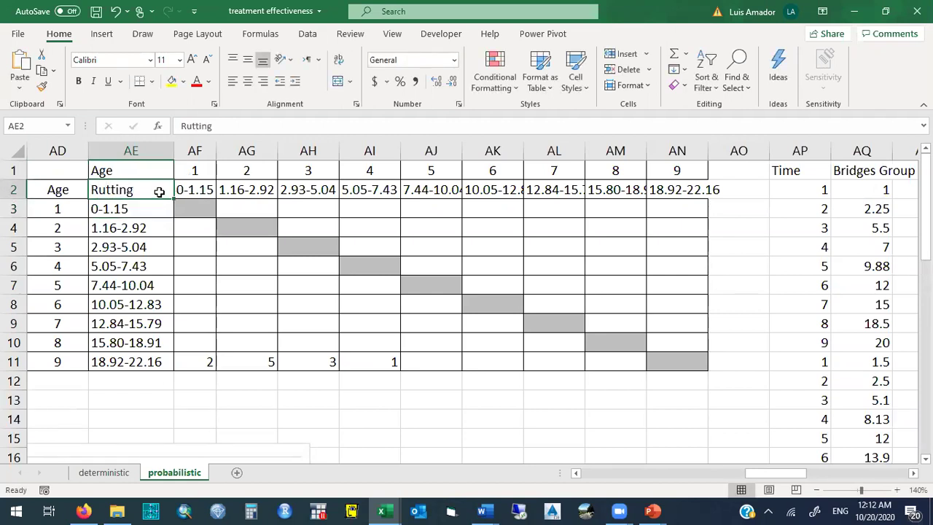
{"action": "type", "text": "DBA FWD"}
{"action": "key", "text": "Return"}
{"action": "left_click", "coordinate": [159, 191]}
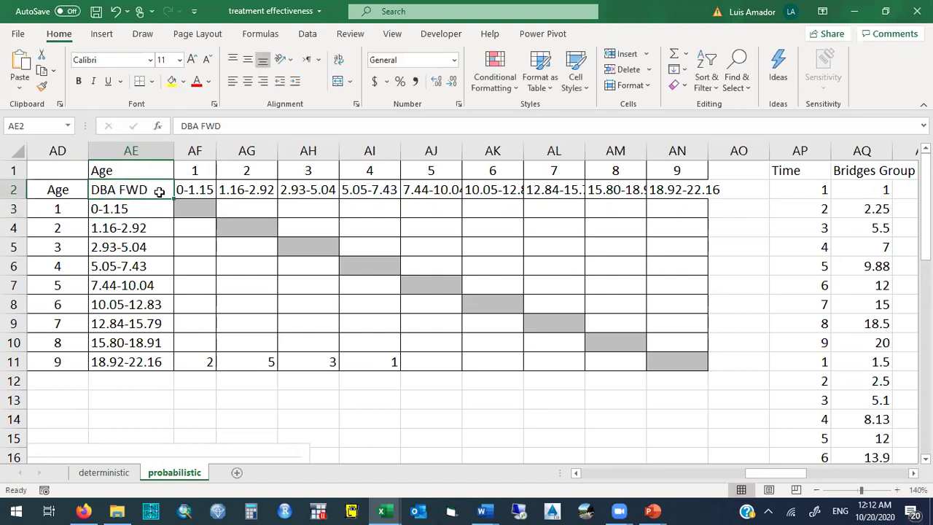
{"action": "type", "text": "IRI"}
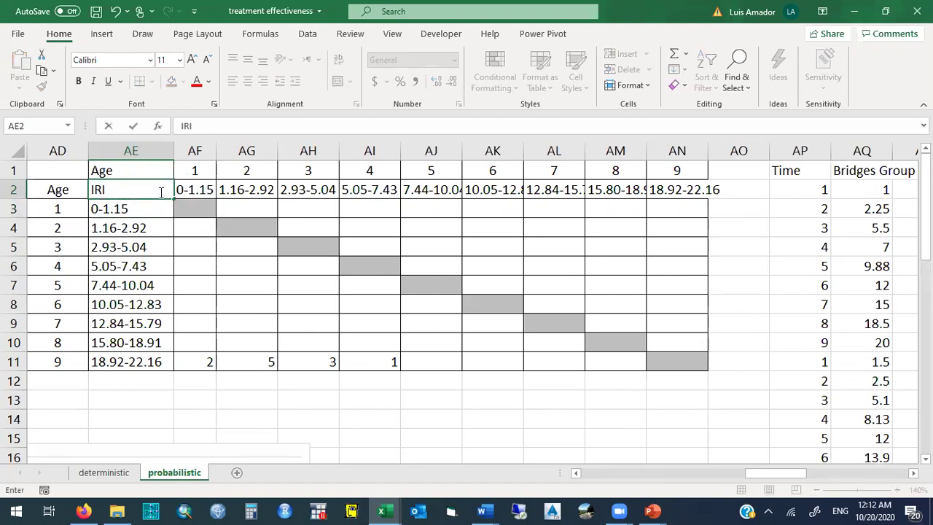
{"action": "key", "text": "Return"}
{"action": "left_click", "coordinate": [159, 192]}
{"action": "type", "text": "PCI"}
{"action": "key", "text": "Return"}
Set the matrix header in AE2 back to Corrosion
{"action": "left_click", "coordinate": [141, 189]}
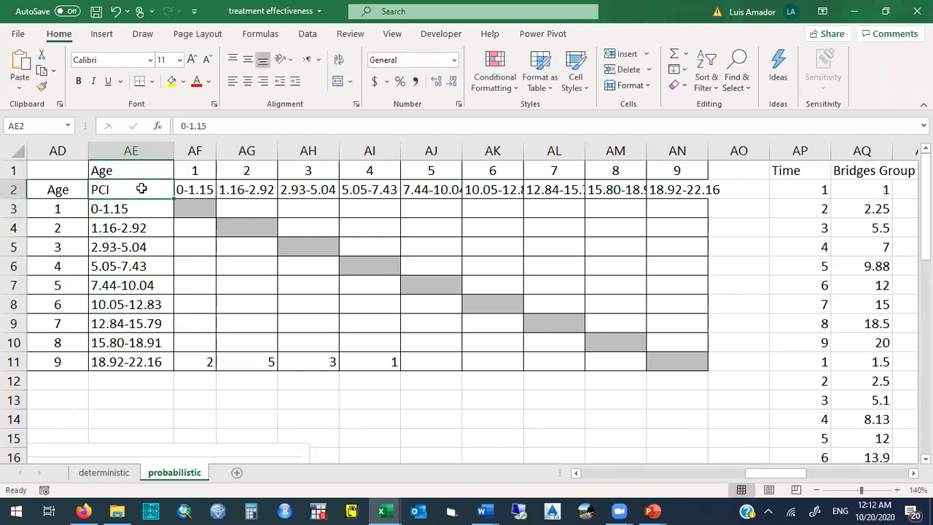
{"action": "type", "text": "Cor"}
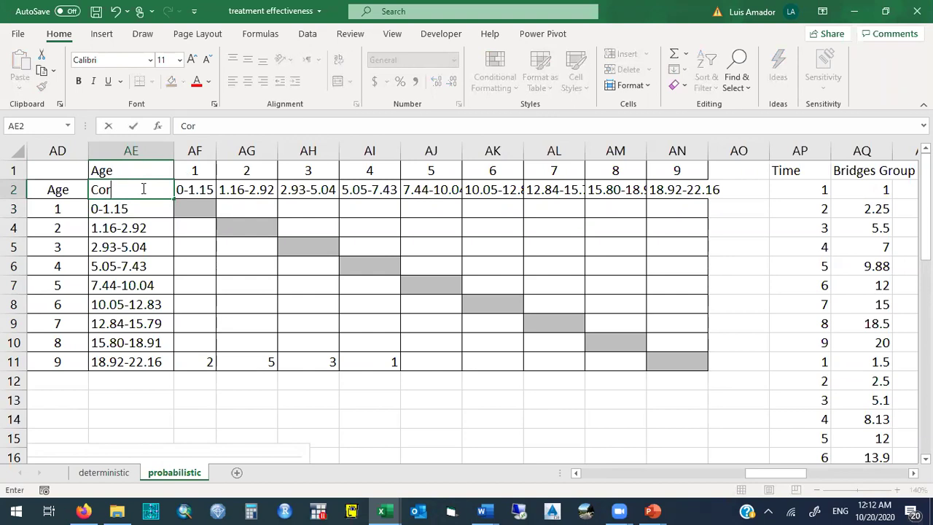
{"action": "type", "text": "rosion"}
{"action": "key", "text": "Return"}
{"action": "left_click", "coordinate": [142, 189]}
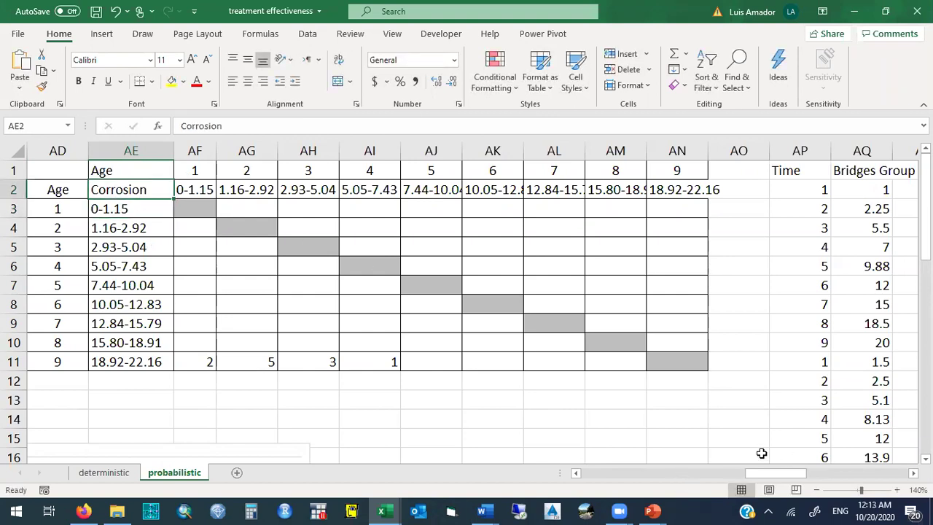
Switch to the Zoom Cloud Meetings window
{"action": "left_click", "coordinate": [619, 511]}
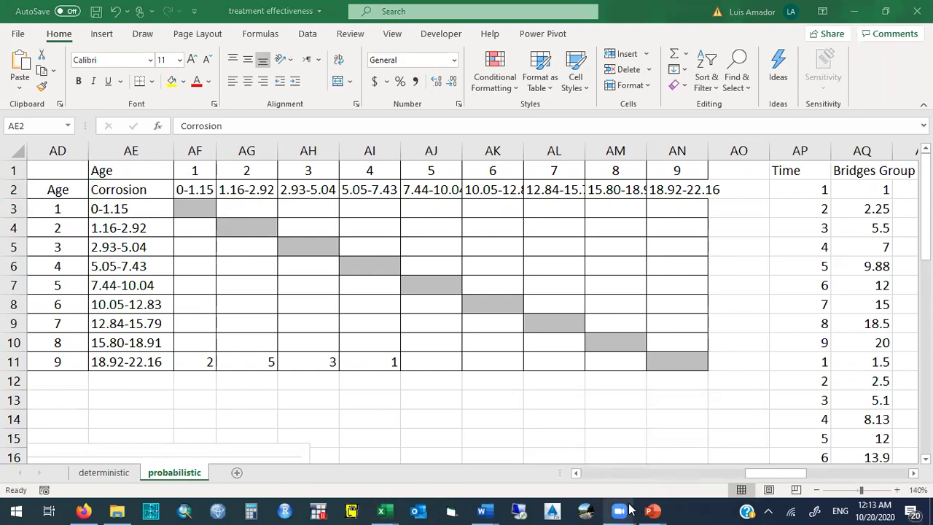
{"action": "left_click", "coordinate": [593, 474]}
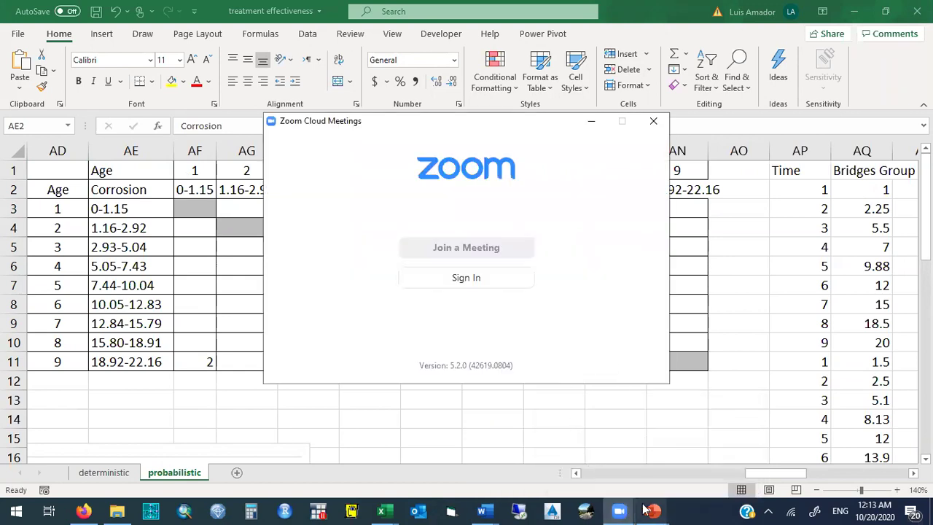